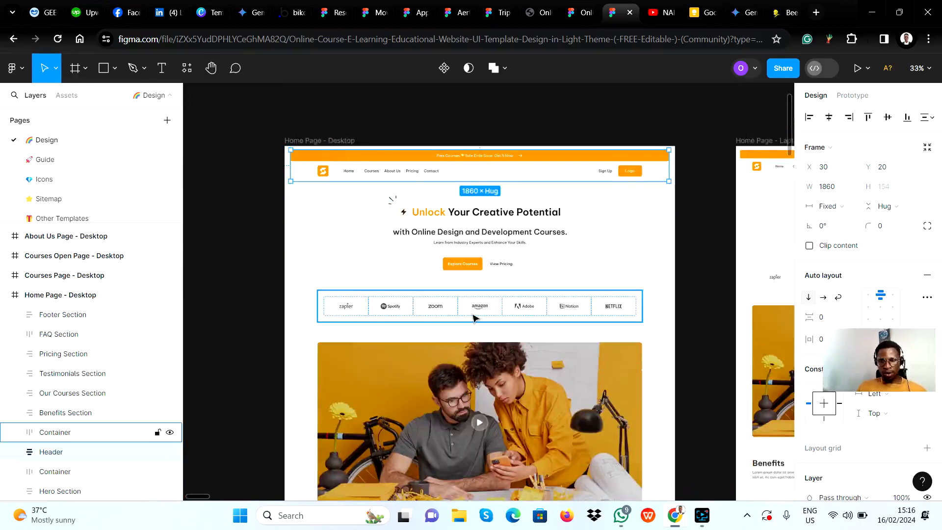
# Look through the desktop home page design from the header down to the FAQ section, and examine its navigation and hero up close
pyautogui.scroll(-3, 479, 317)
pyautogui.scroll(-10, 485, 321)
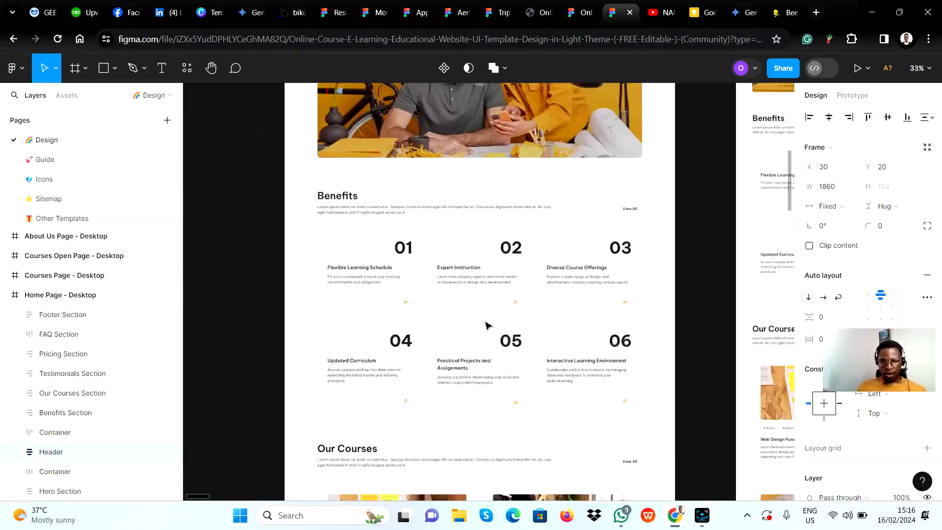
pyautogui.scroll(-8, 478, 316)
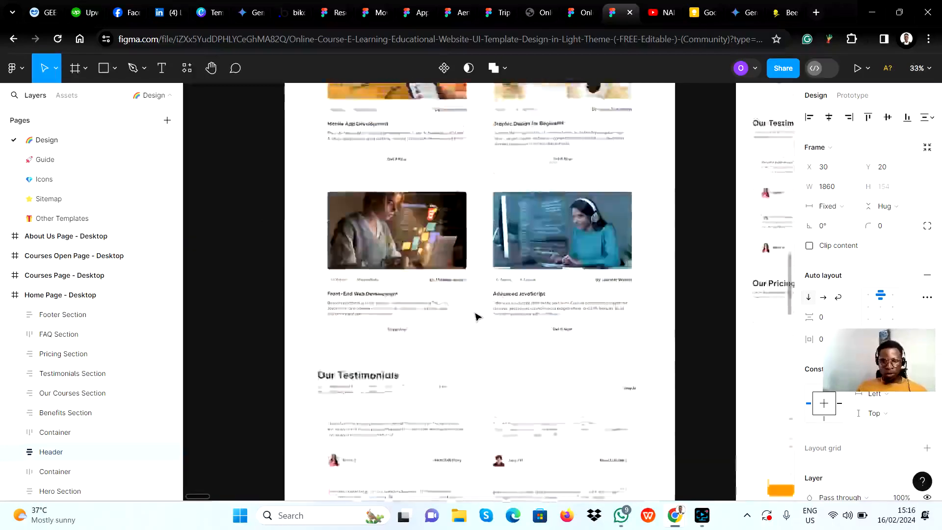
pyautogui.scroll(-9, 478, 317)
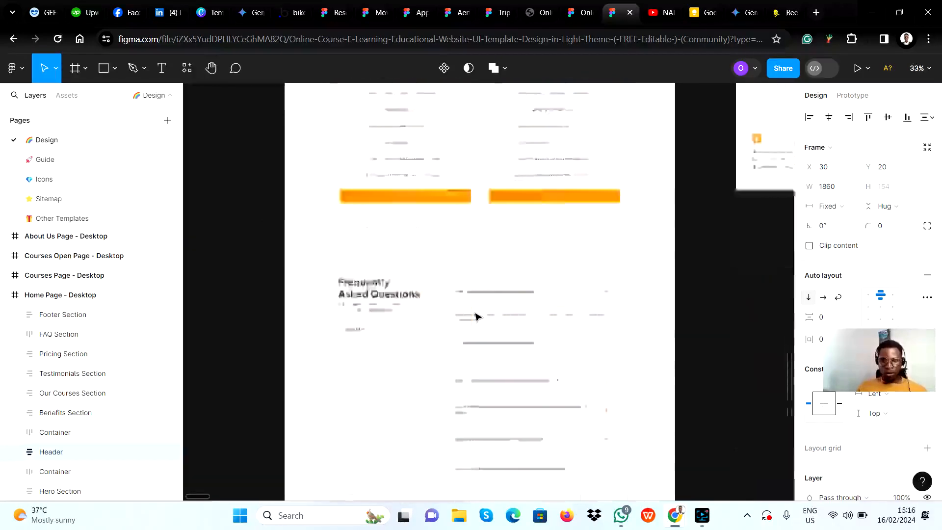
pyautogui.scroll(6, 478, 317)
pyautogui.scroll(18, 478, 316)
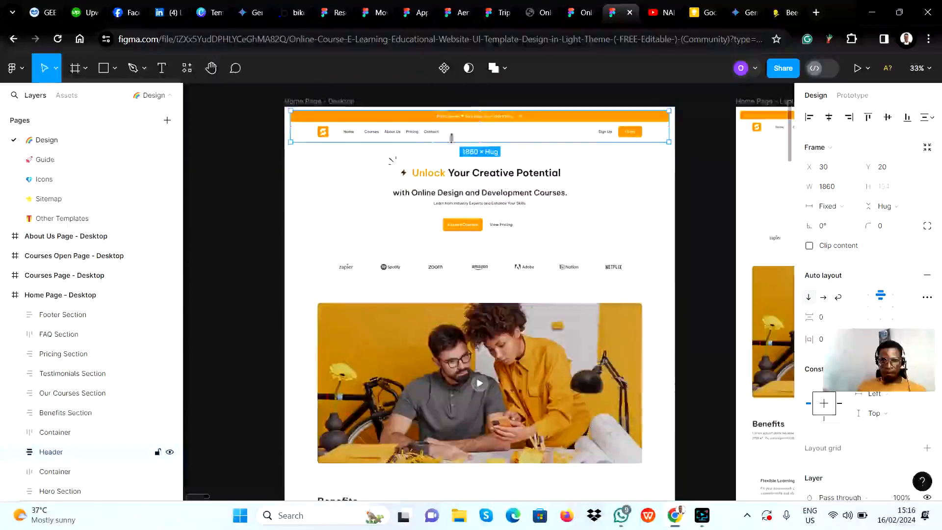
pyautogui.scroll(5, 444, 132)
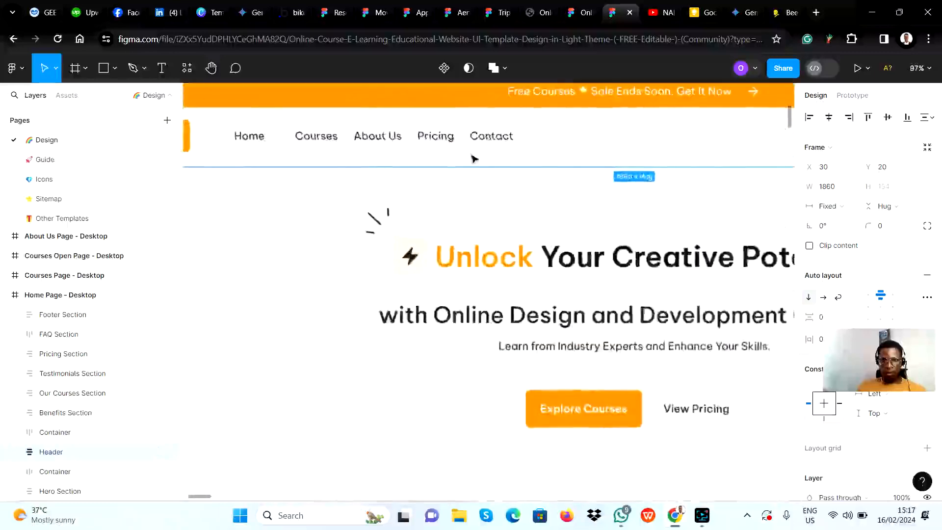
pyautogui.scroll(-1, 451, 160)
pyautogui.scroll(-2, 561, 237)
# Compare the laptop and mobile versions of the home page with the desktop version, checking the header and hero layouts
pyautogui.hscroll(6, 560, 245)
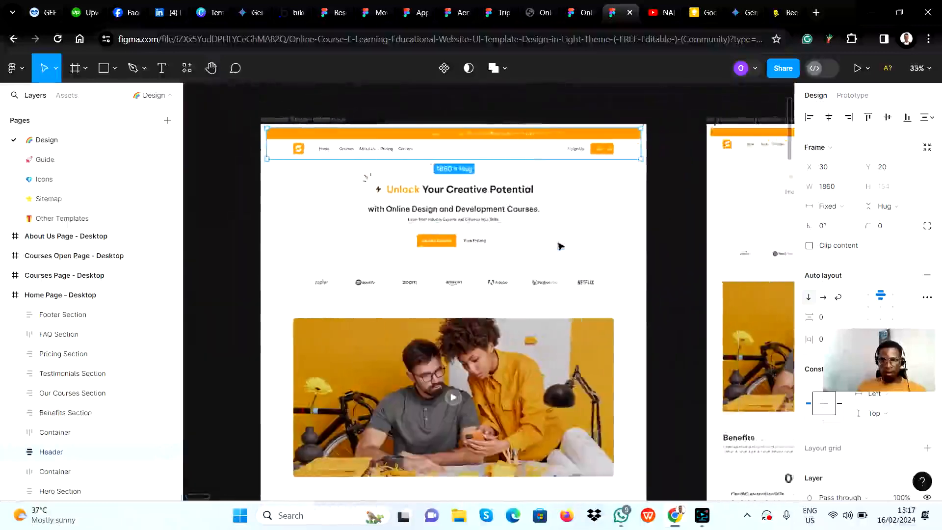
pyautogui.hscroll(3, 559, 245)
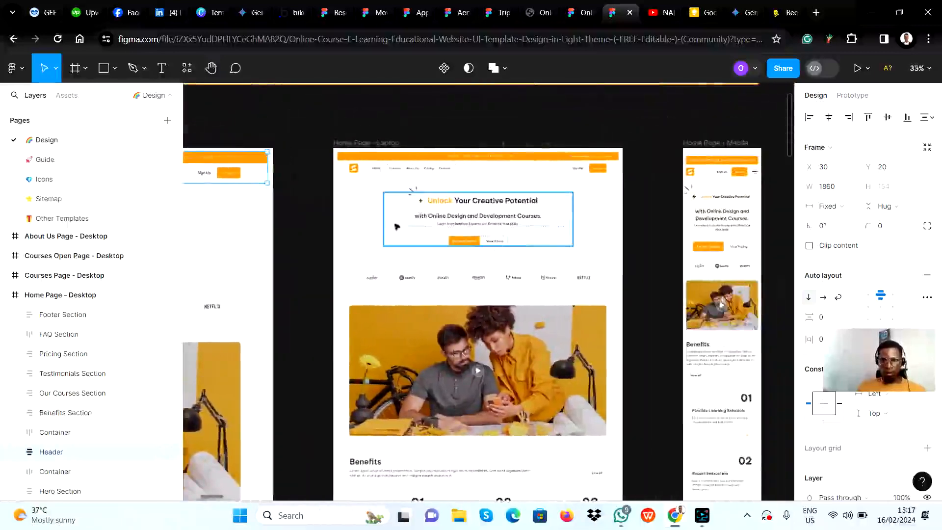
pyautogui.scroll(5, 361, 150)
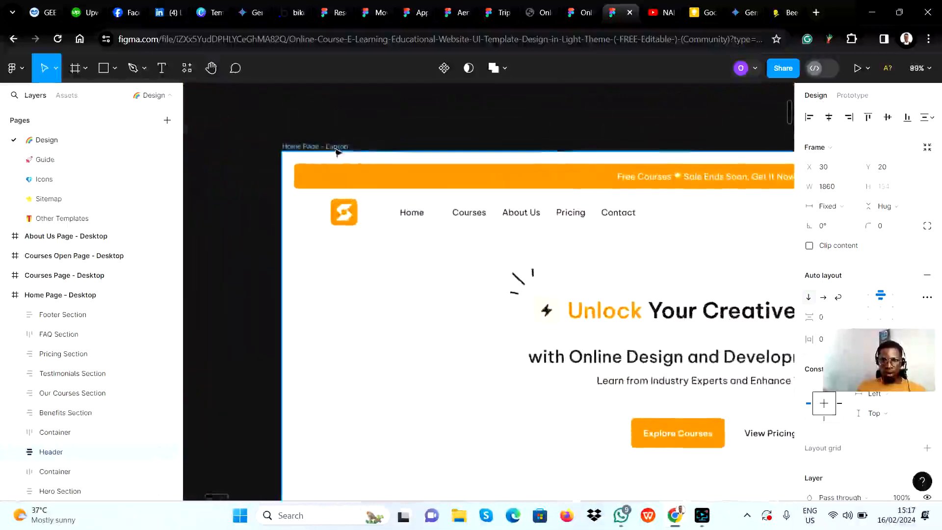
pyautogui.scroll(-1, 361, 178)
pyautogui.scroll(-6, 361, 177)
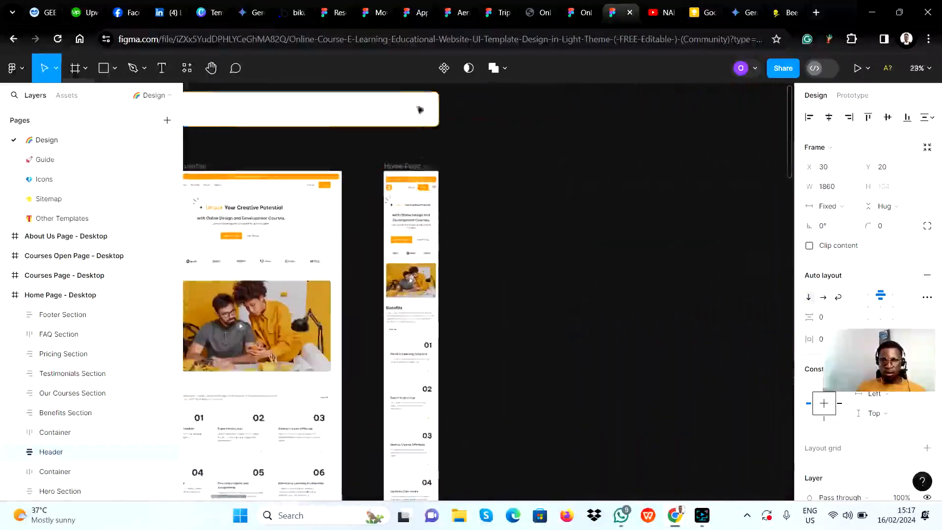
pyautogui.scroll(4, 417, 185)
pyautogui.scroll(4, 409, 182)
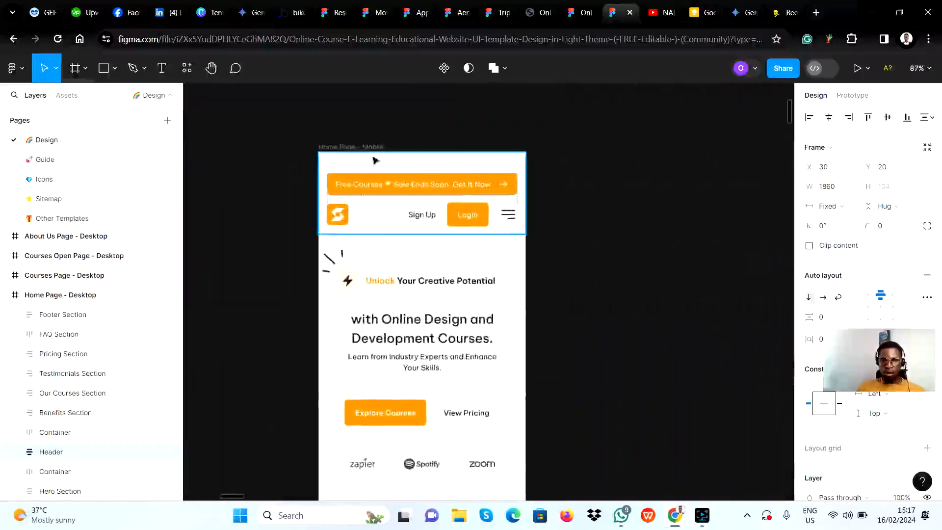
pyautogui.scroll(-4, 431, 224)
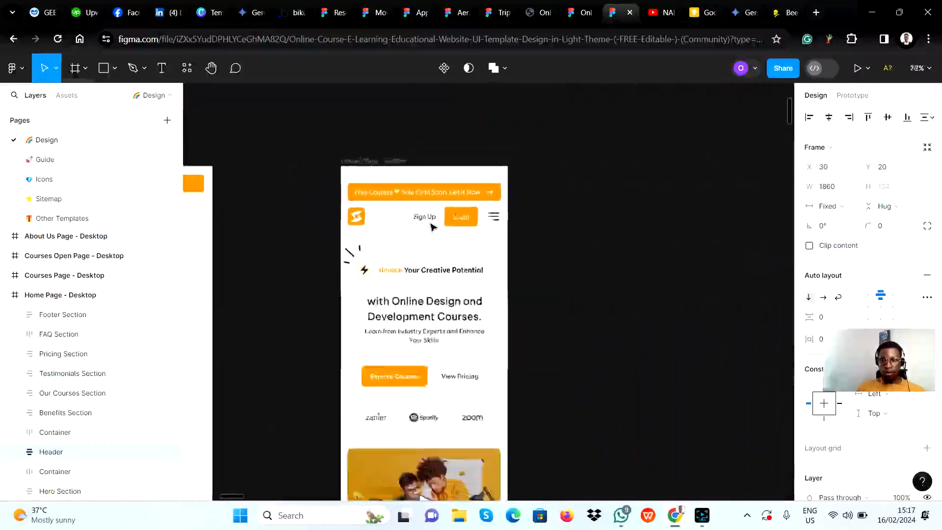
pyautogui.hscroll(-12, 433, 227)
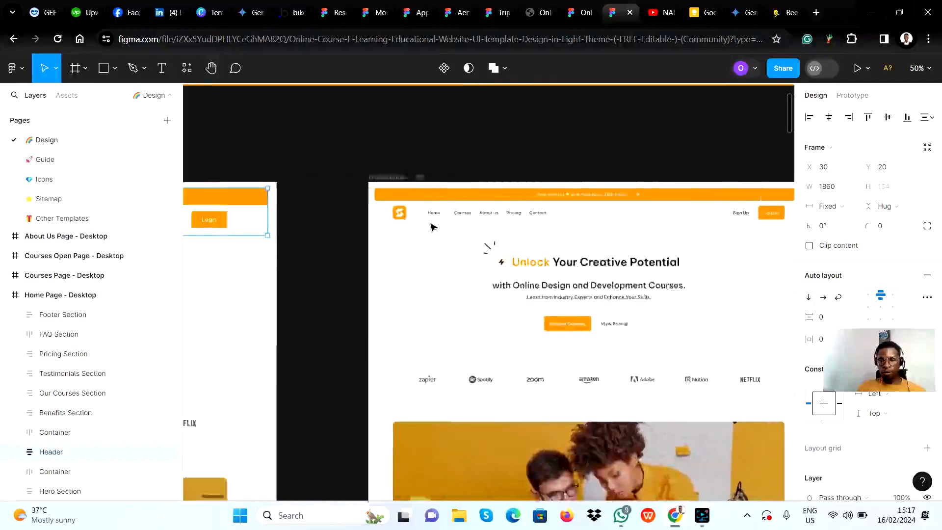
pyautogui.hscroll(-4, 356, 230)
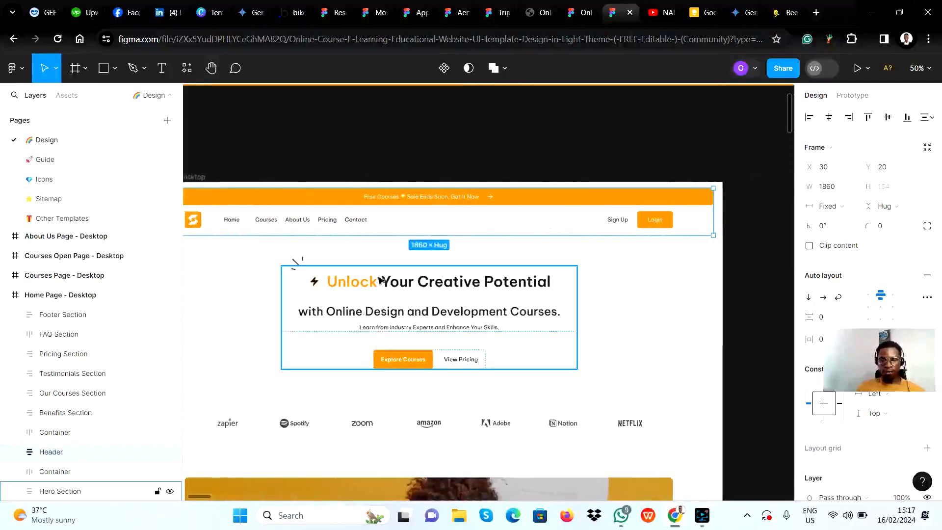
pyautogui.scroll(-2, 356, 280)
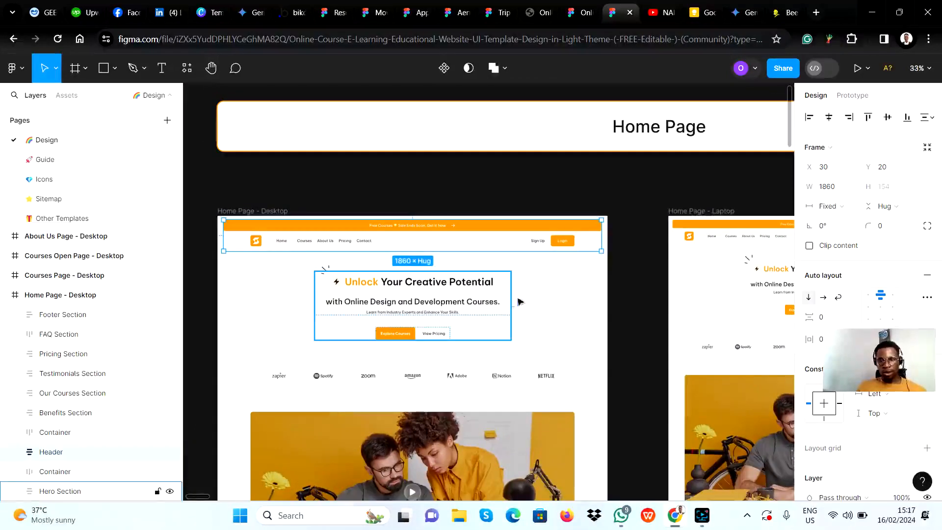
pyautogui.hscroll(1, 547, 288)
pyautogui.hscroll(10, 546, 288)
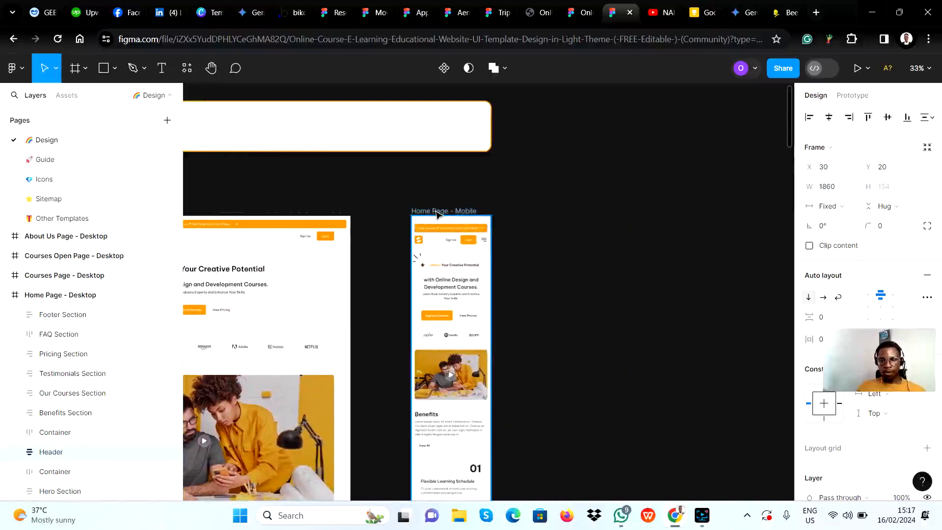
pyautogui.hscroll(-15, 435, 264)
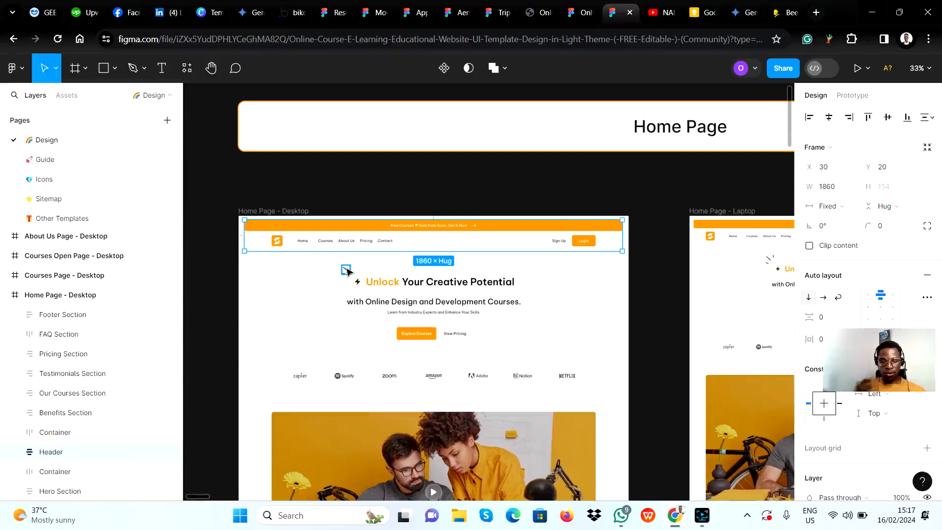
# Switch to Bubble and create a new app named coursewebapp without a template, starting with basic features
pyautogui.hotkey('alt', 'Tab')
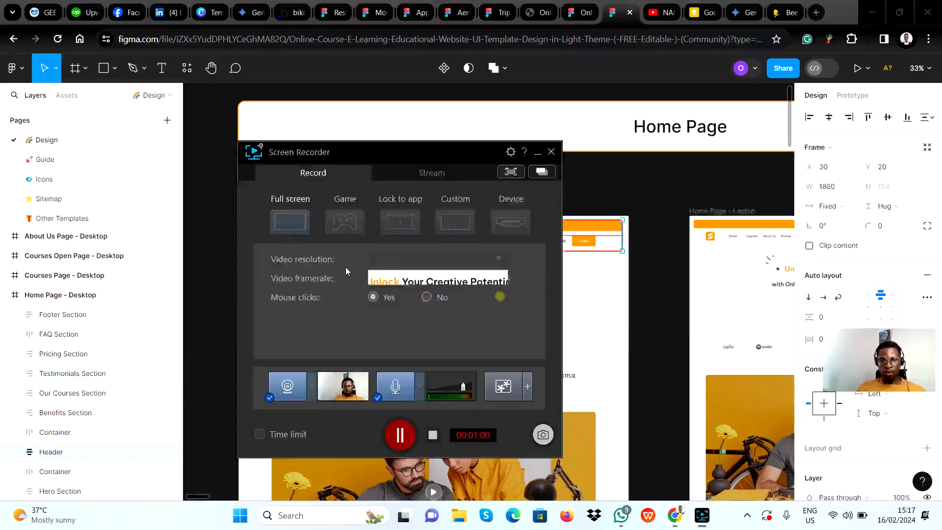
pyautogui.hotkey('alt', 'Tab')
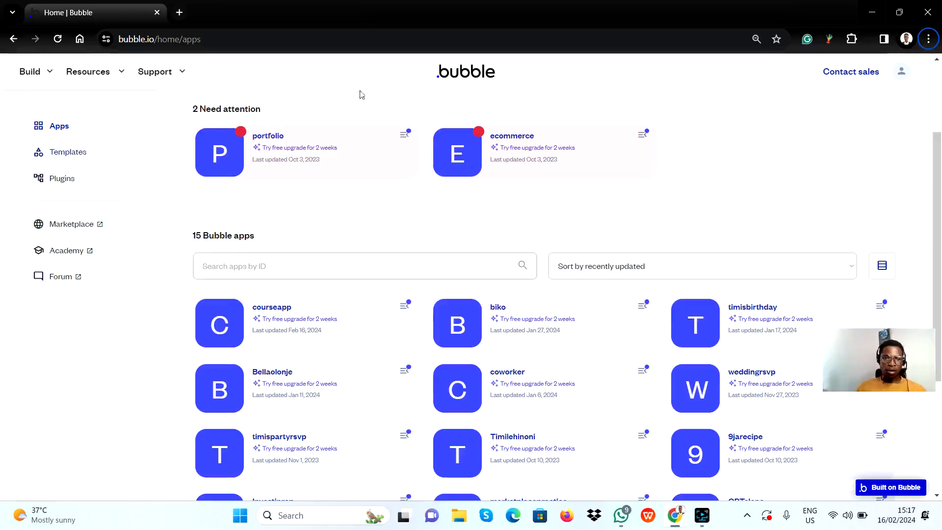
pyautogui.scroll(3, 682, 198)
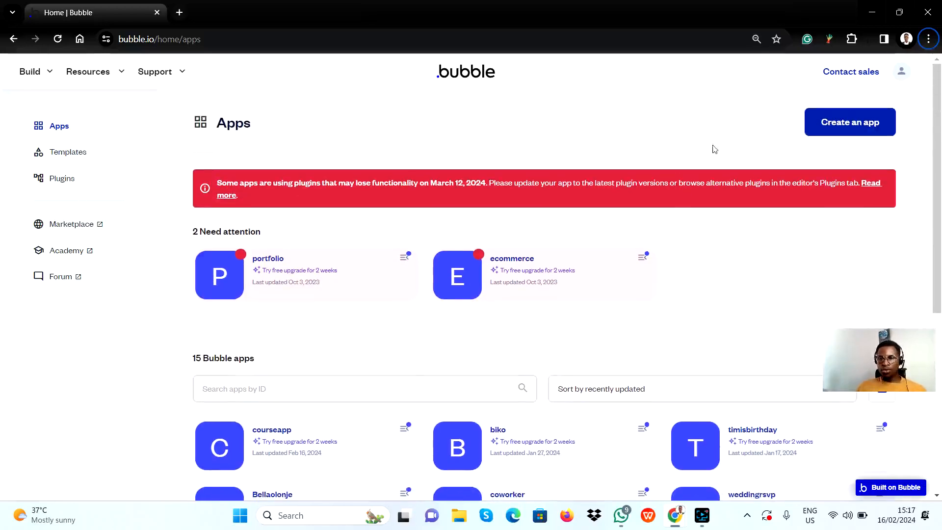
pyautogui.click(829, 131)
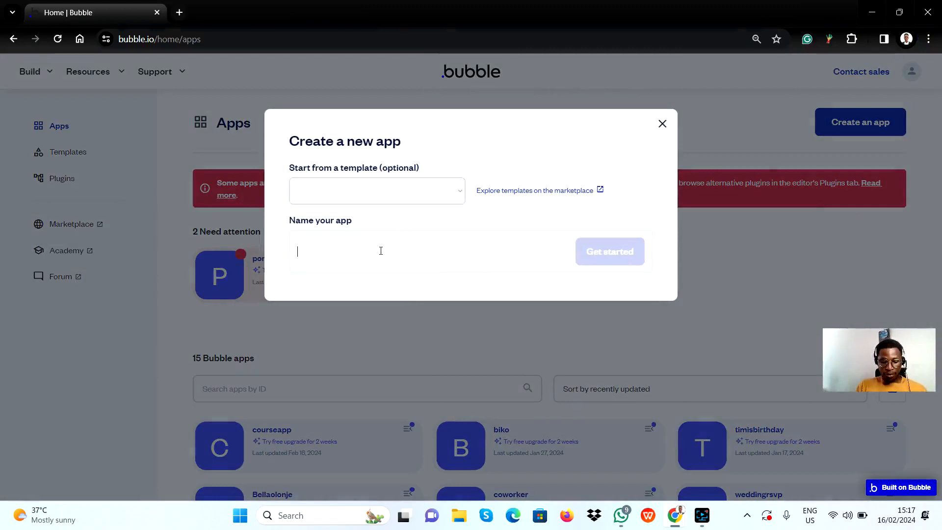
pyautogui.write('course')
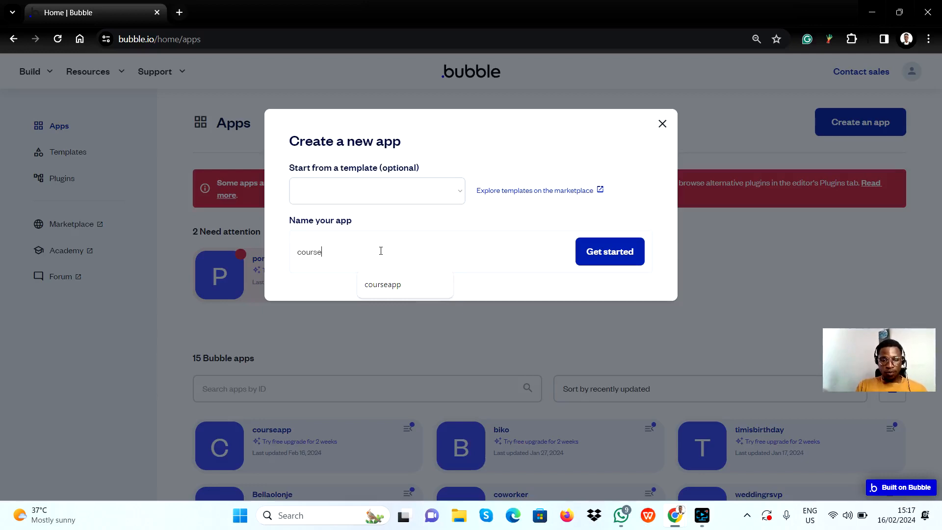
pyautogui.write('webapp')
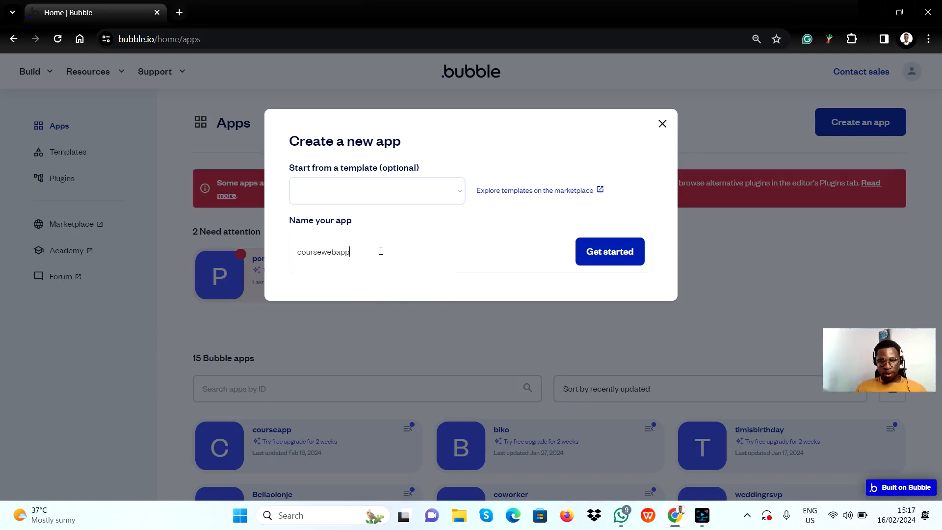
pyautogui.click(611, 260)
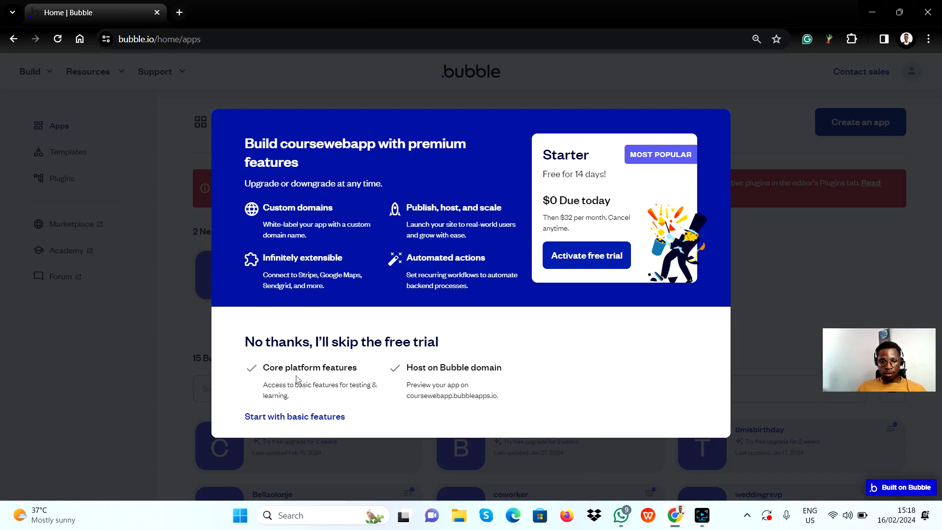
pyautogui.click(280, 418)
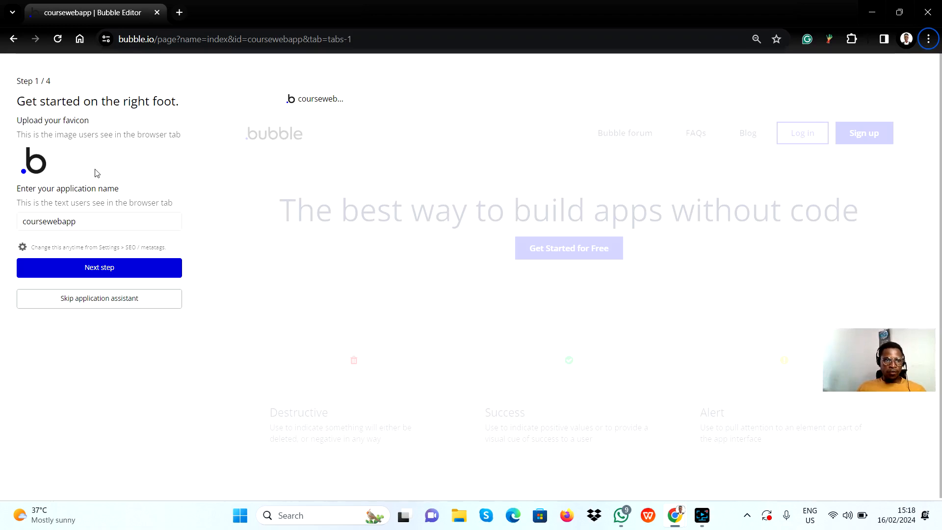
# Keep the application name coursewebapp and the default app font Open Sans in the setup assistant, continuing to the default colors
pyautogui.click(85, 219)
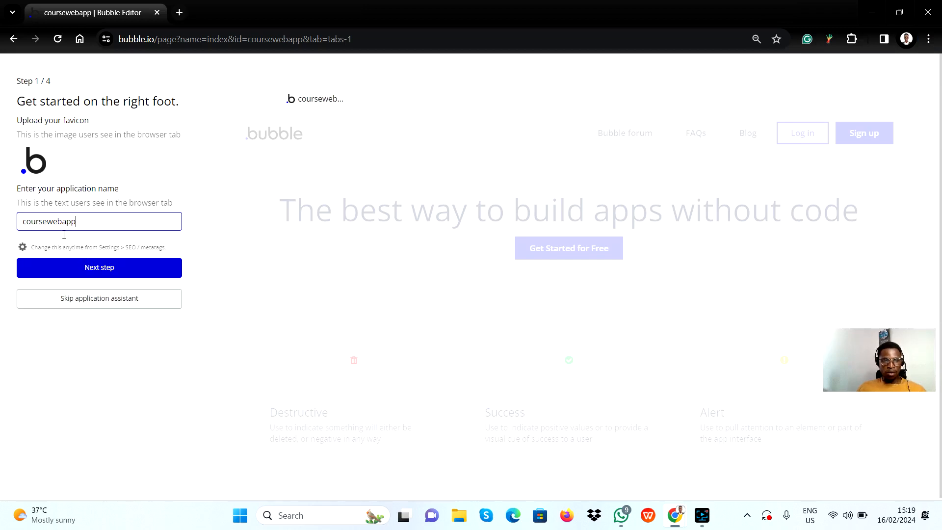
pyautogui.click(63, 267)
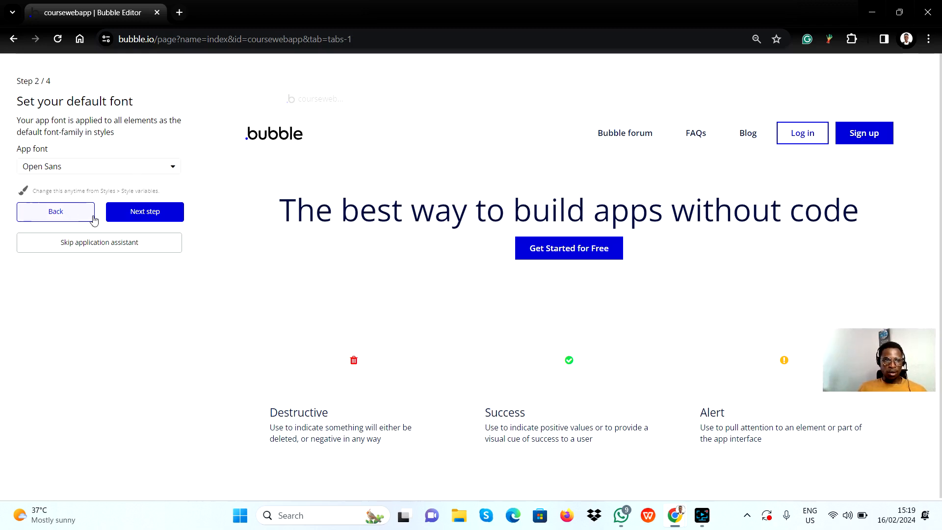
pyautogui.click(137, 217)
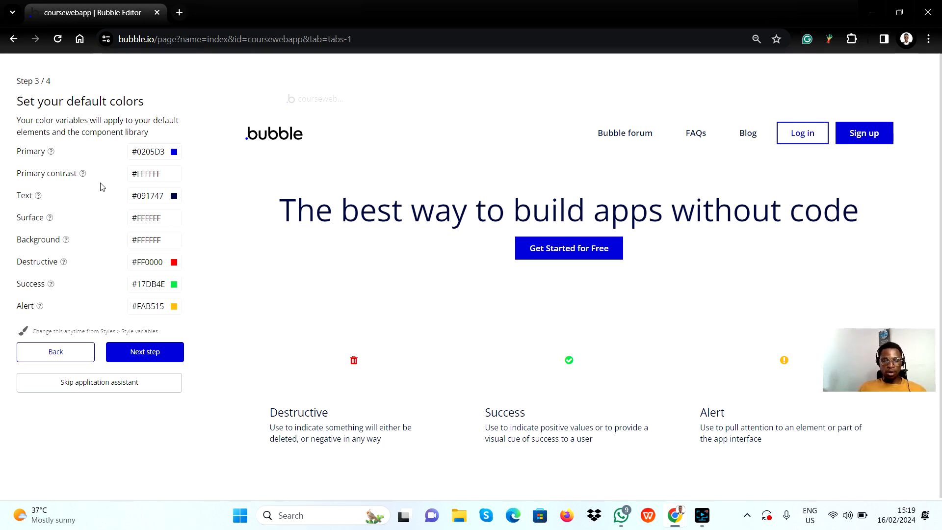
# Switch to the Figma design and examine the colors used in the desktop home page's hero and following sections
pyautogui.hotkey('alt', 'Tab')
pyautogui.hotkey('alt', 'Tab')
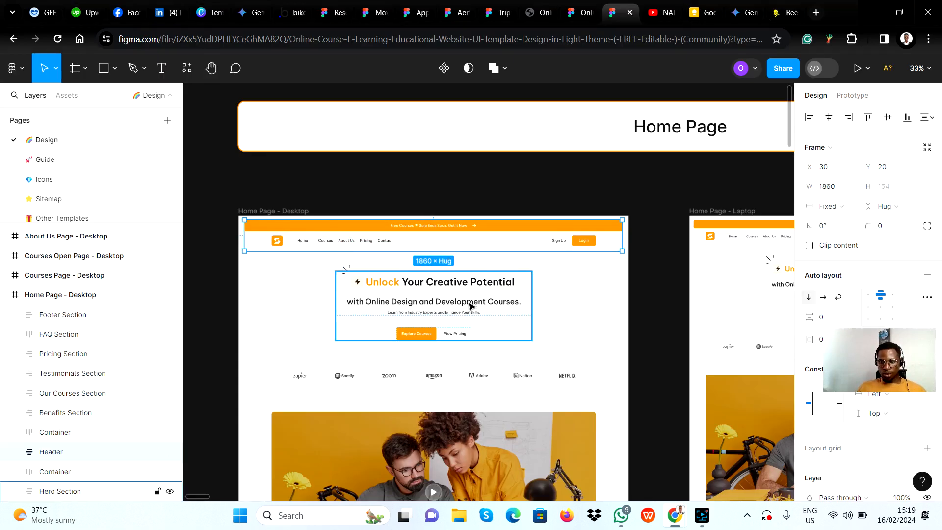
pyautogui.scroll(5, 418, 331)
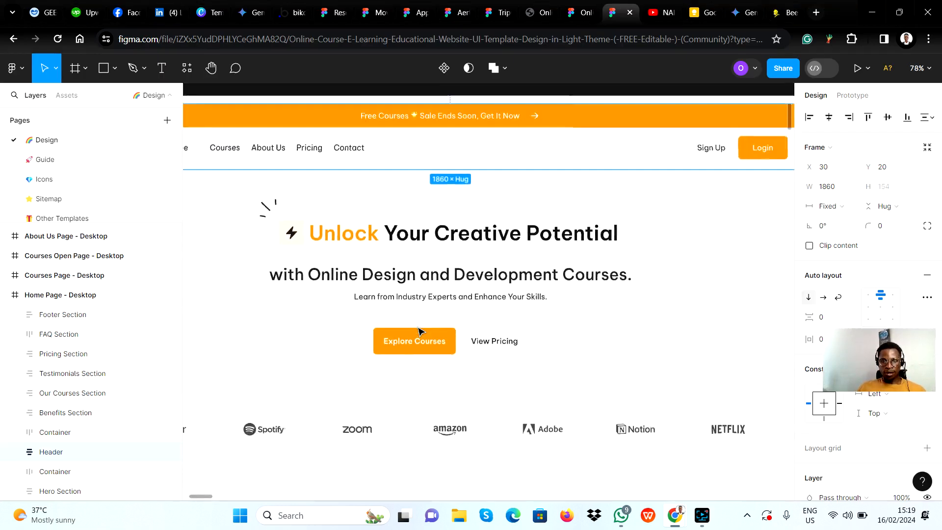
pyautogui.scroll(-5, 419, 331)
pyautogui.scroll(-10, 418, 331)
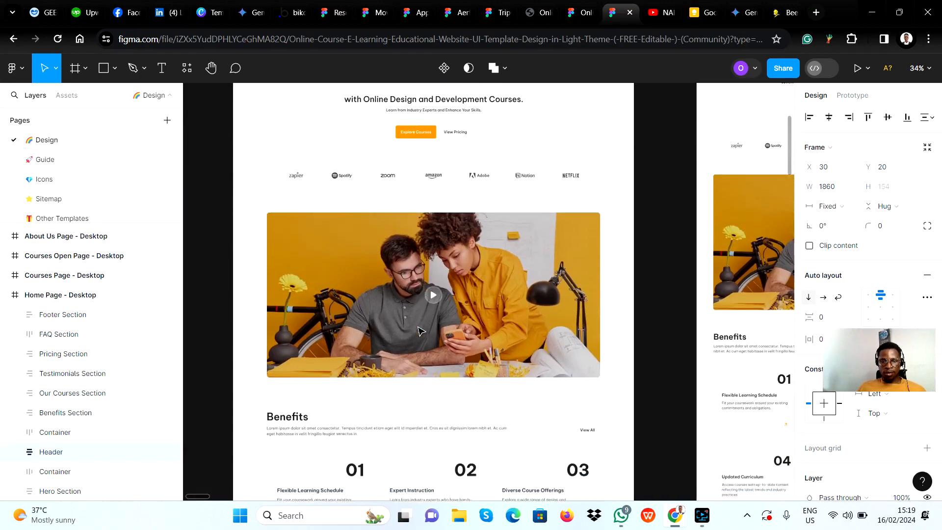
pyautogui.scroll(12, 418, 331)
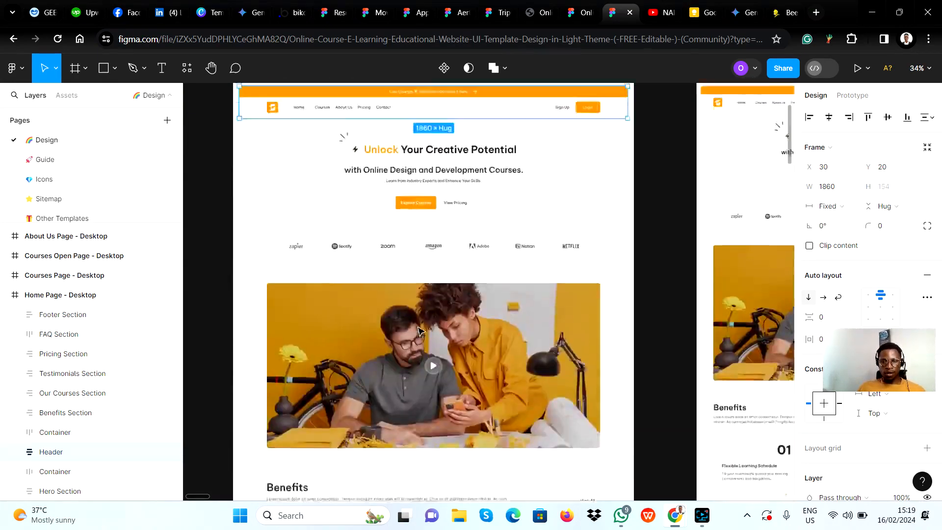
pyautogui.scroll(5, 419, 331)
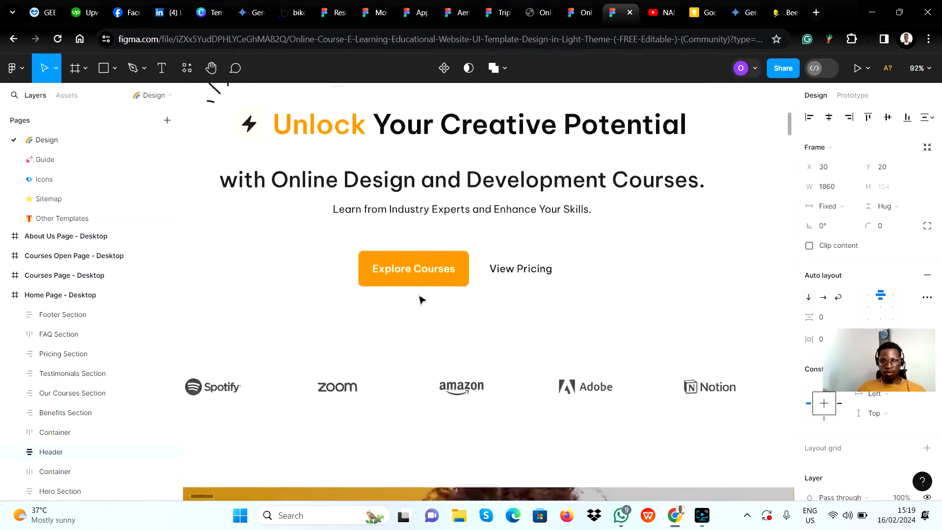
# Select the Explore Courses button in the desktop hero section to inspect its fill color
pyautogui.click(413, 263)
pyautogui.click(406, 264)
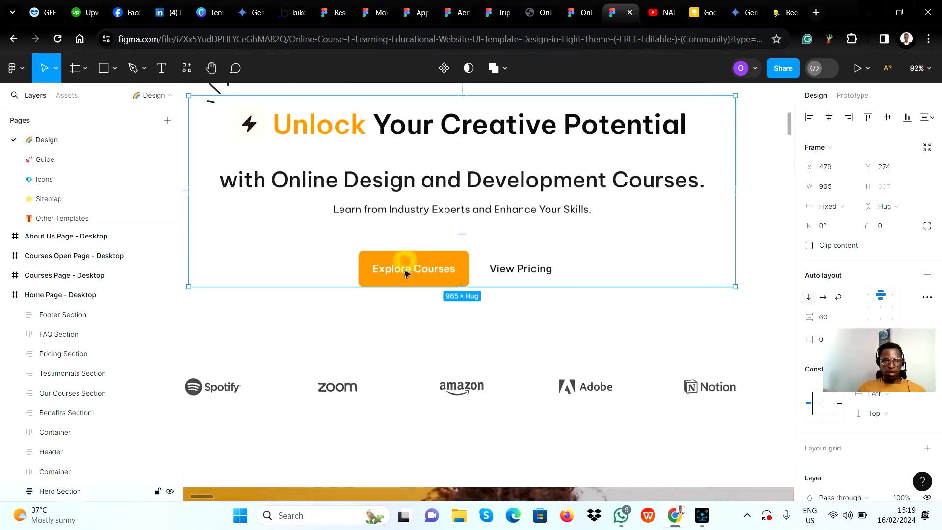
pyautogui.scroll(1, 427, 336)
pyautogui.scroll(-5, 427, 335)
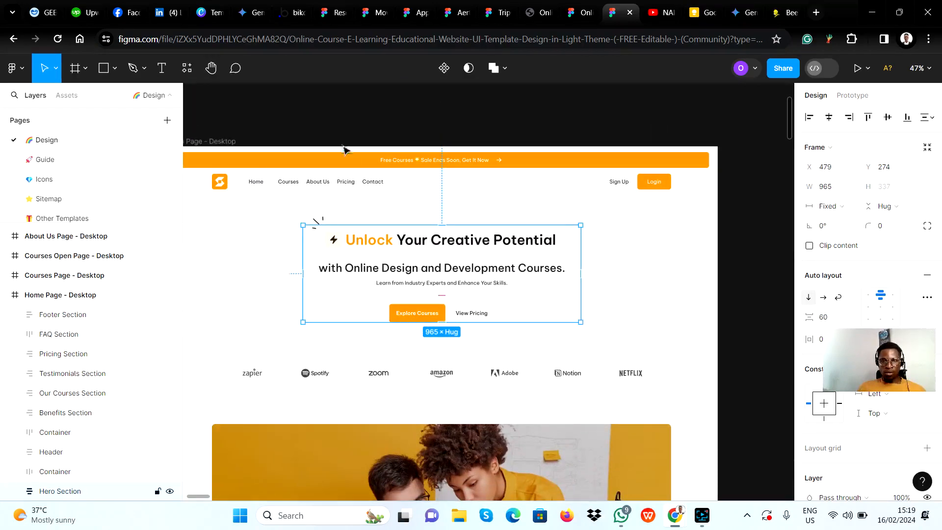
pyautogui.doubleClick(395, 311)
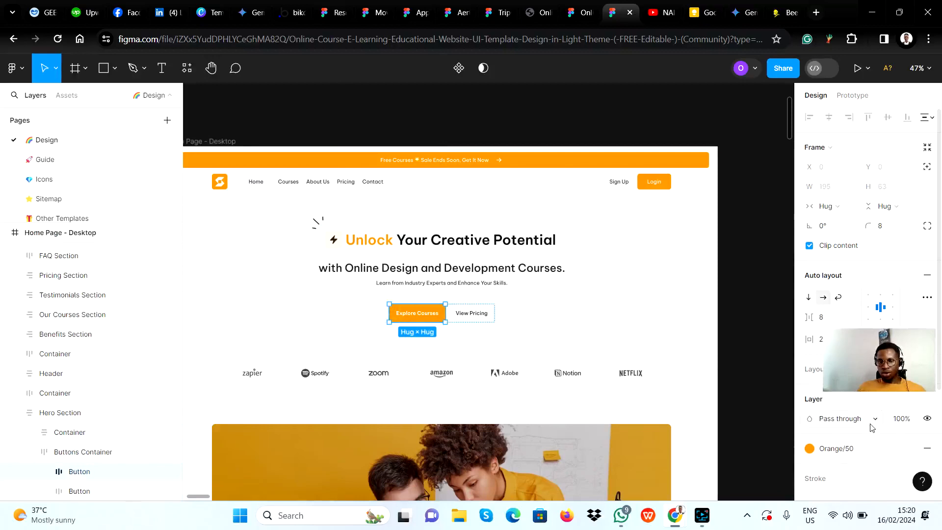
pyautogui.scroll(-1, 863, 424)
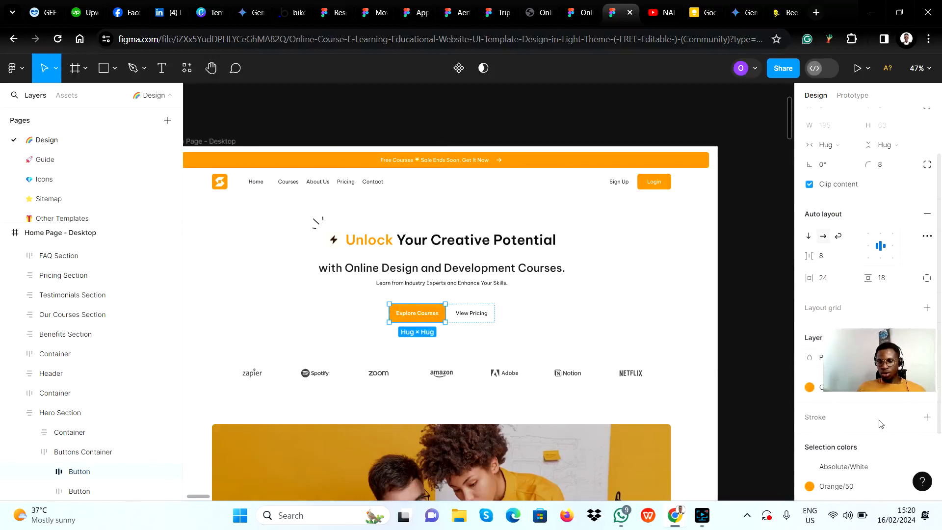
pyautogui.click(928, 388)
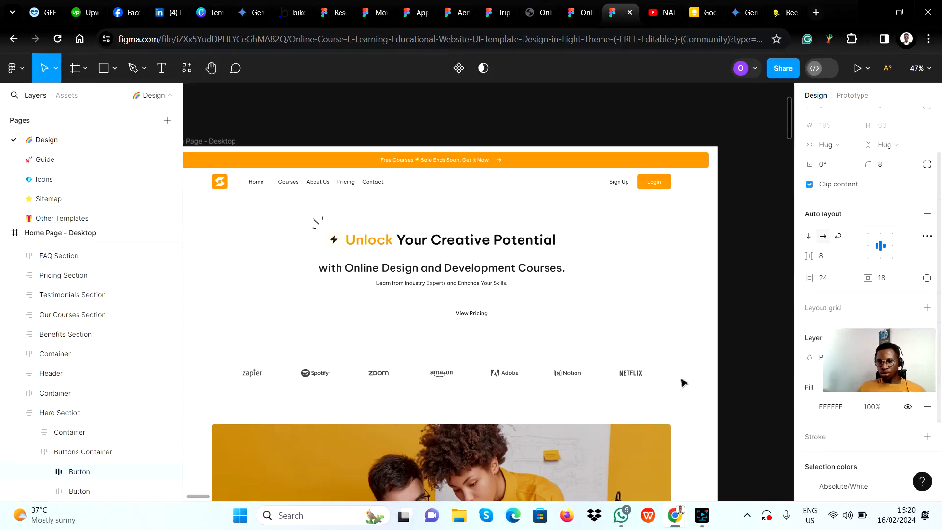
pyautogui.hotkey('ctrl', 'z')
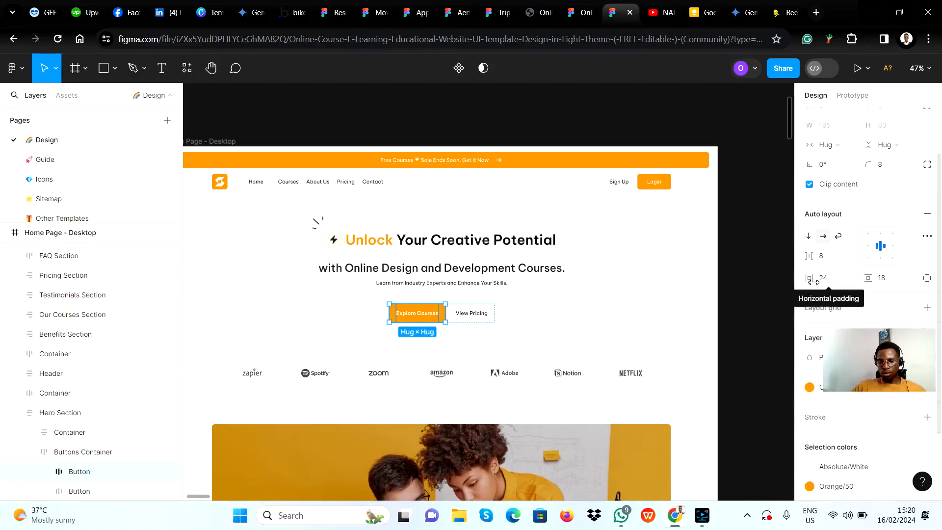
# Open the Explore Courses button's Orange/50 color style and copy its hex code
pyautogui.scroll(-2, 833, 295)
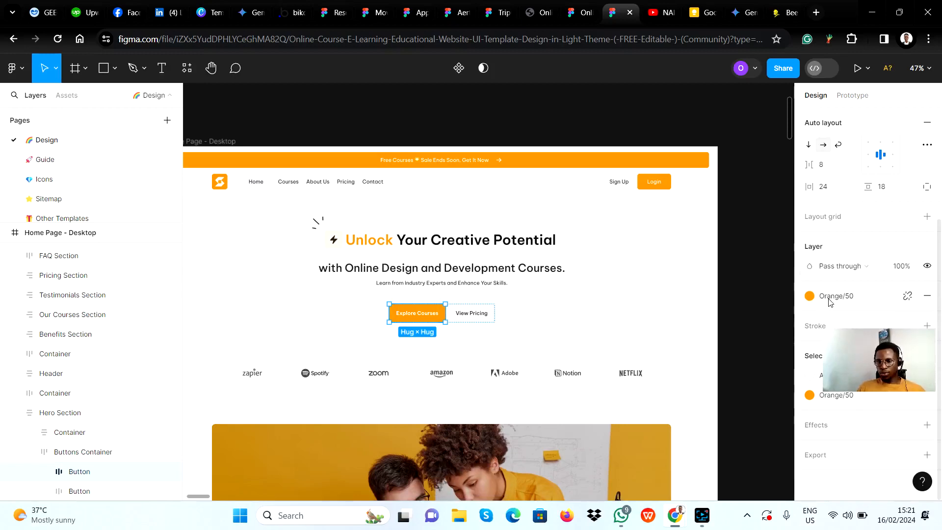
pyautogui.click(828, 297)
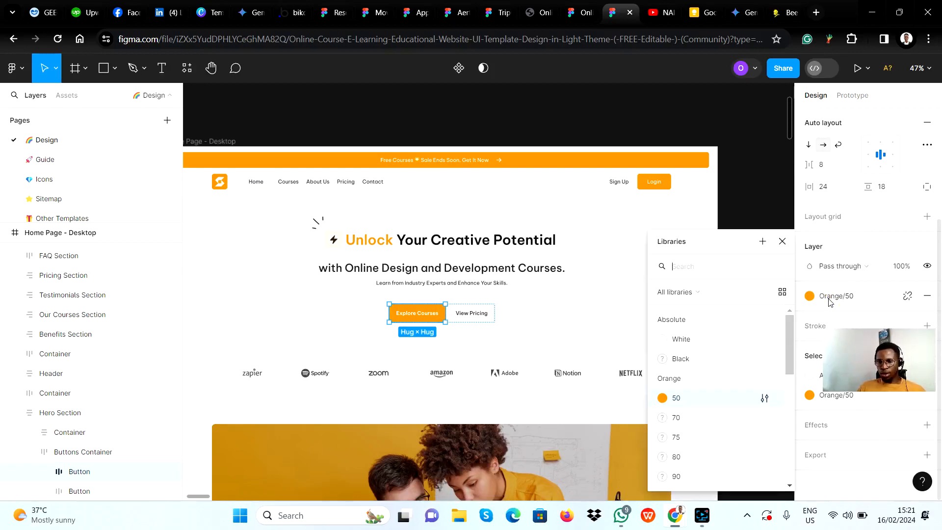
pyautogui.click(763, 399)
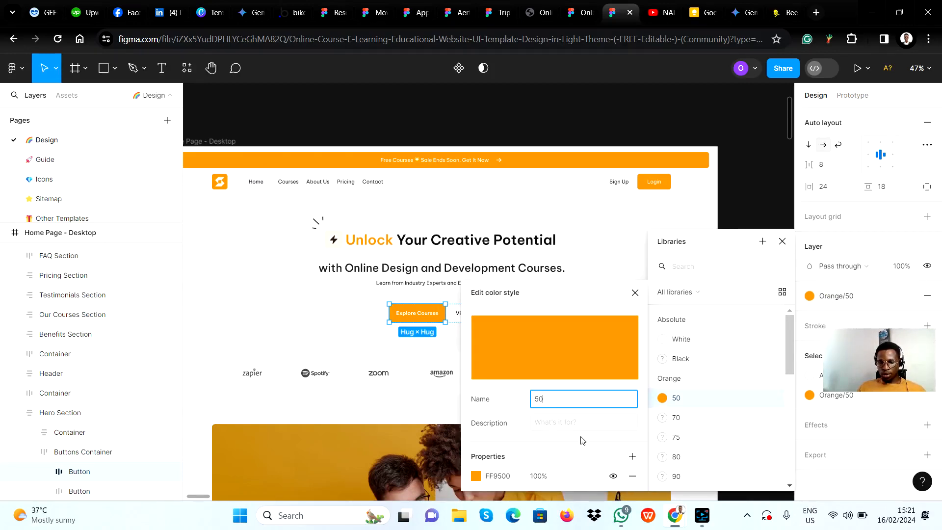
pyautogui.click(501, 478)
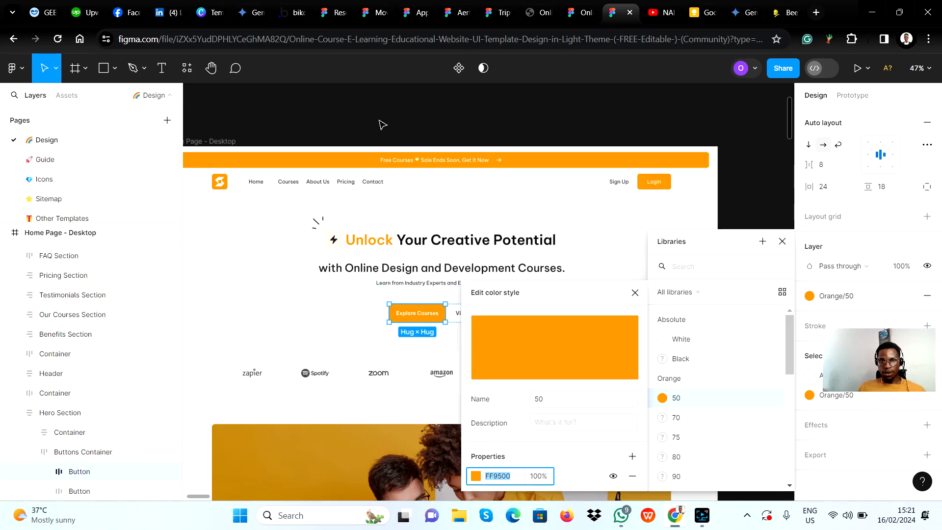
# Switch to the Bubble setup assistant and set the default Primary color to #FF9500
pyautogui.hotkey('alt', 'Tab')
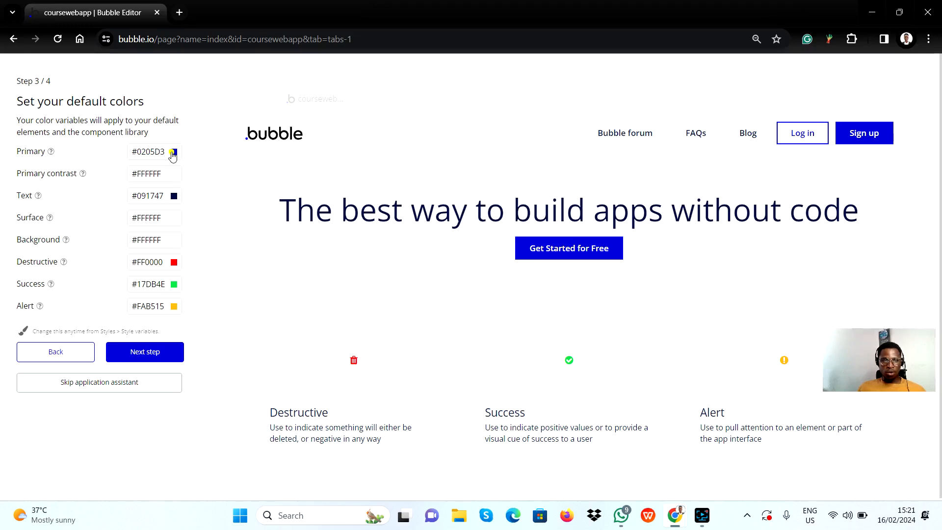
pyautogui.click(172, 153)
pyautogui.click(179, 265)
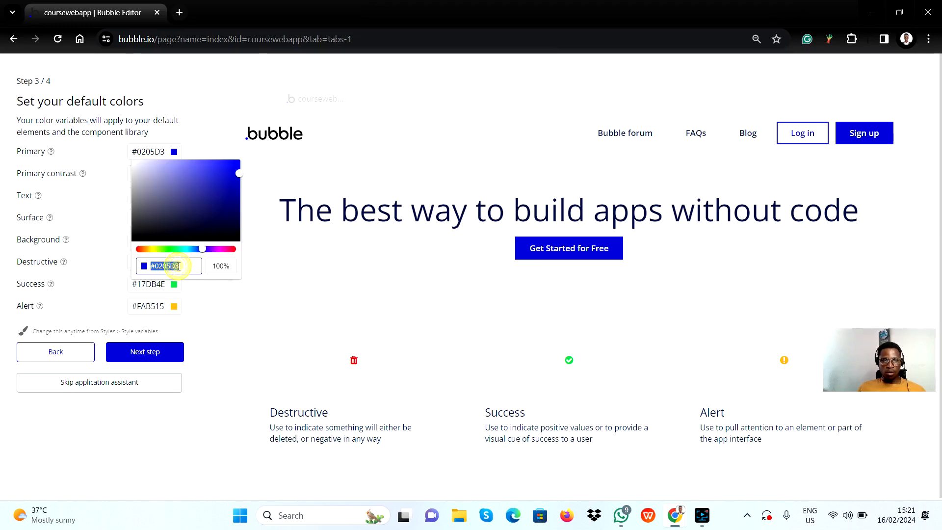
pyautogui.write('FF9500')
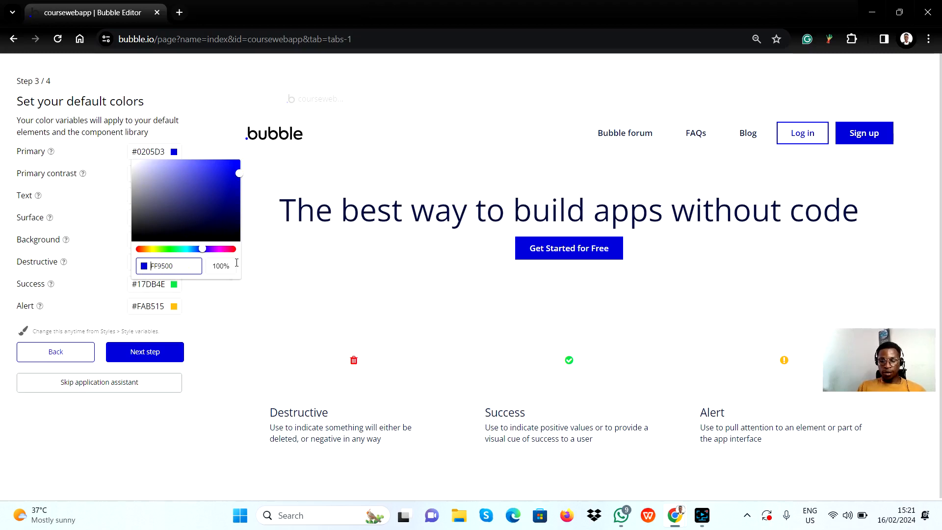
pyautogui.press('Home')
pyautogui.write('#')
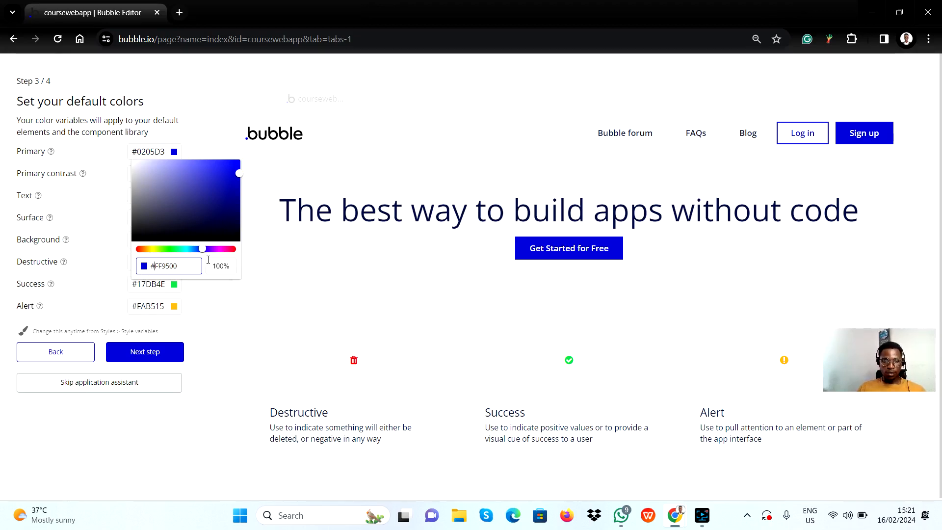
pyautogui.click(219, 291)
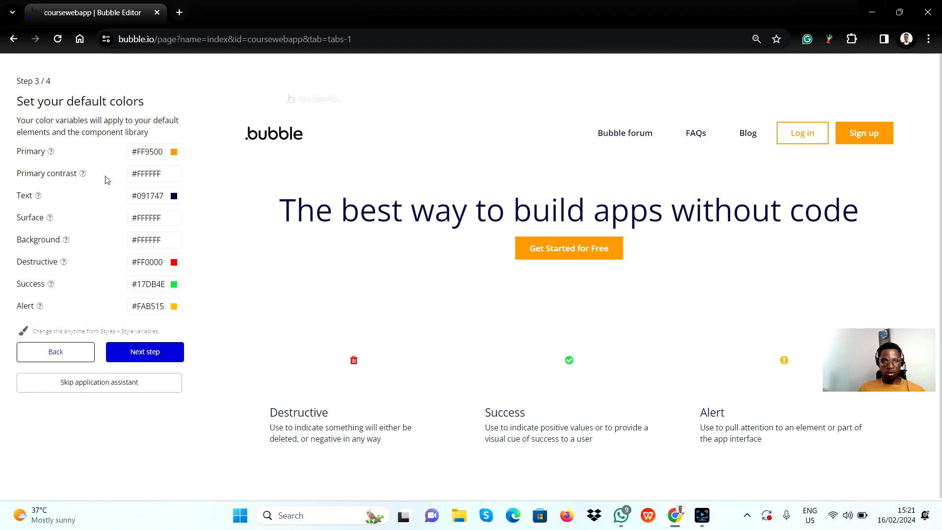
# Set the default Text color to #000000 and finish the setup assistant without installing any plugins
pyautogui.click(174, 196)
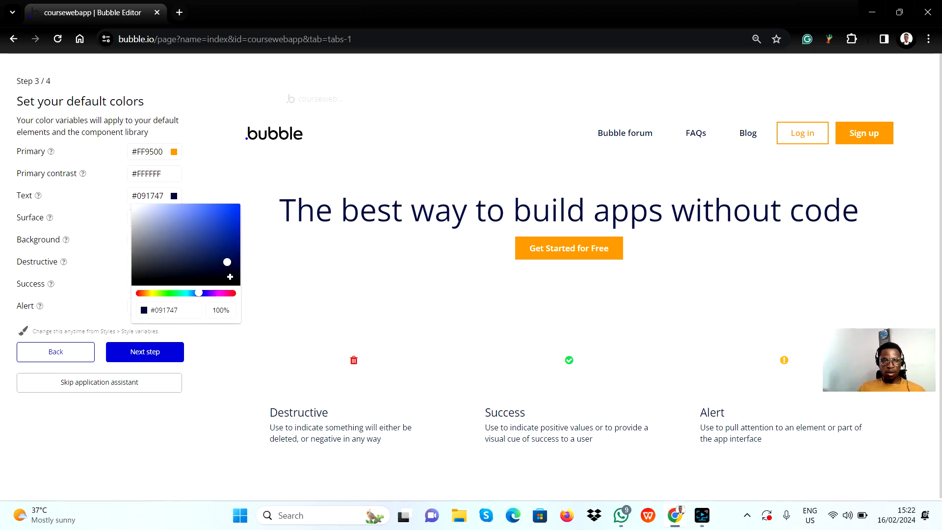
pyautogui.moveTo(229, 277); pyautogui.dragTo(247, 292)
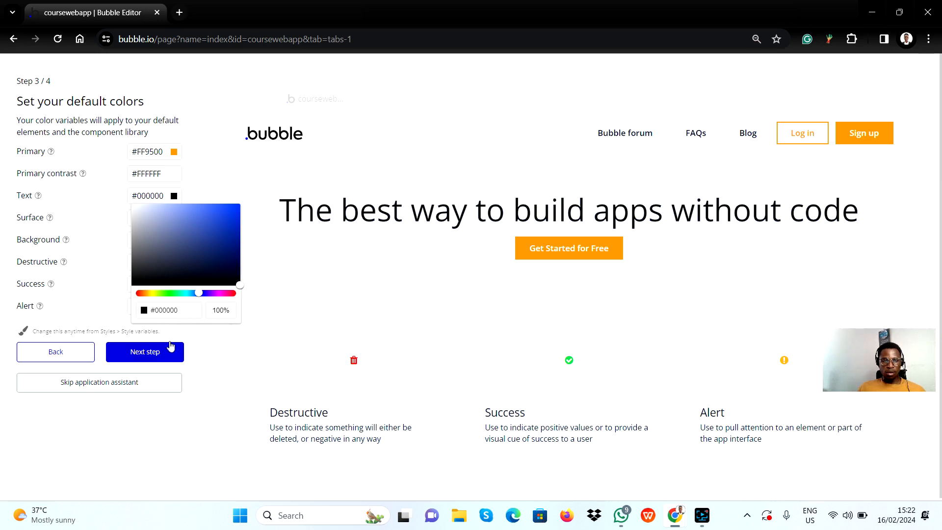
pyautogui.click(226, 340)
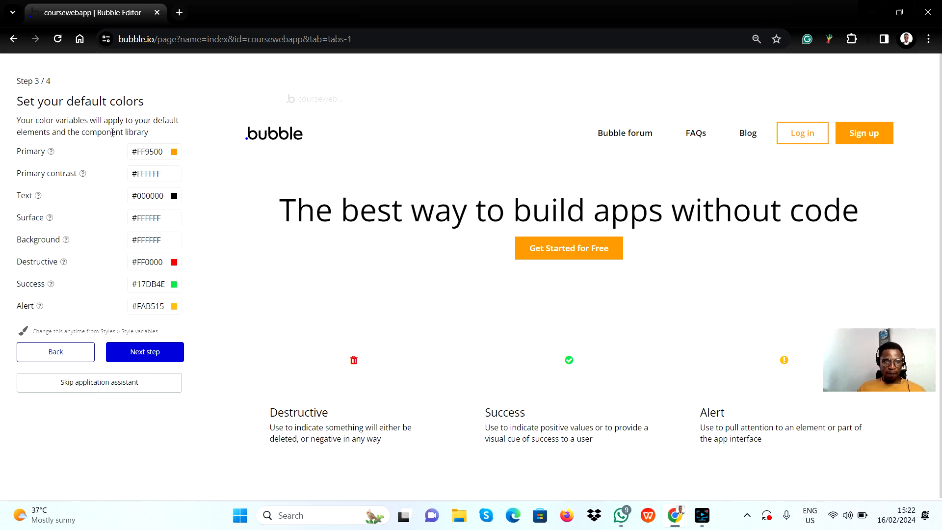
pyautogui.click(131, 359)
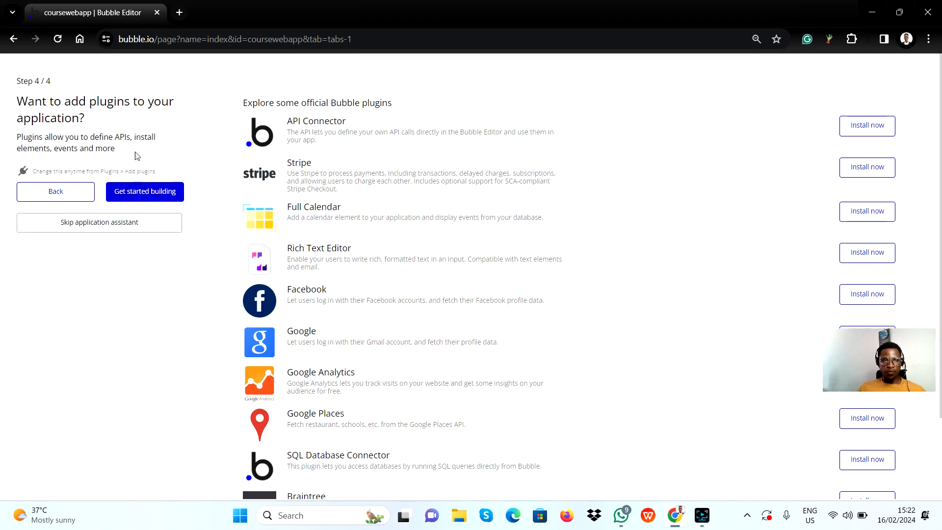
pyautogui.click(133, 198)
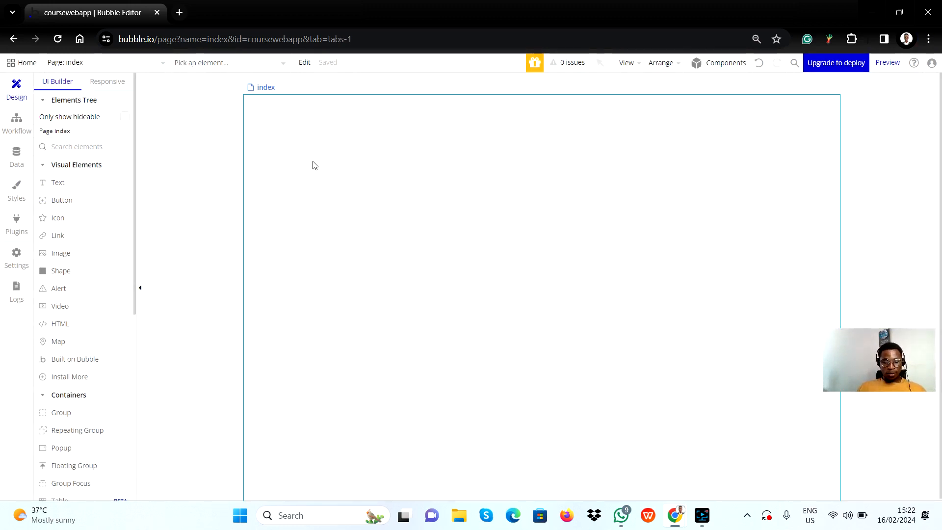
# Switch back to the Figma design and close the color library and the color style editor
pyautogui.hotkey('alt', 'Tab')
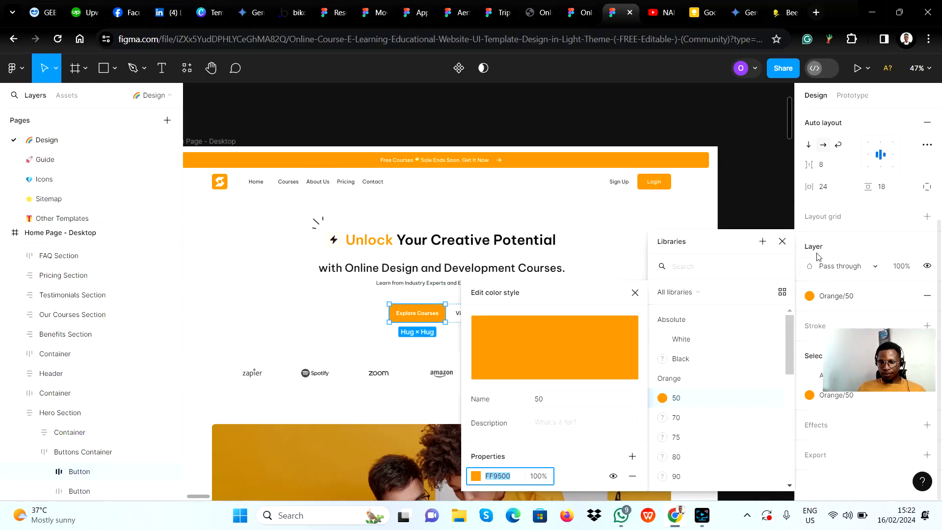
pyautogui.click(781, 242)
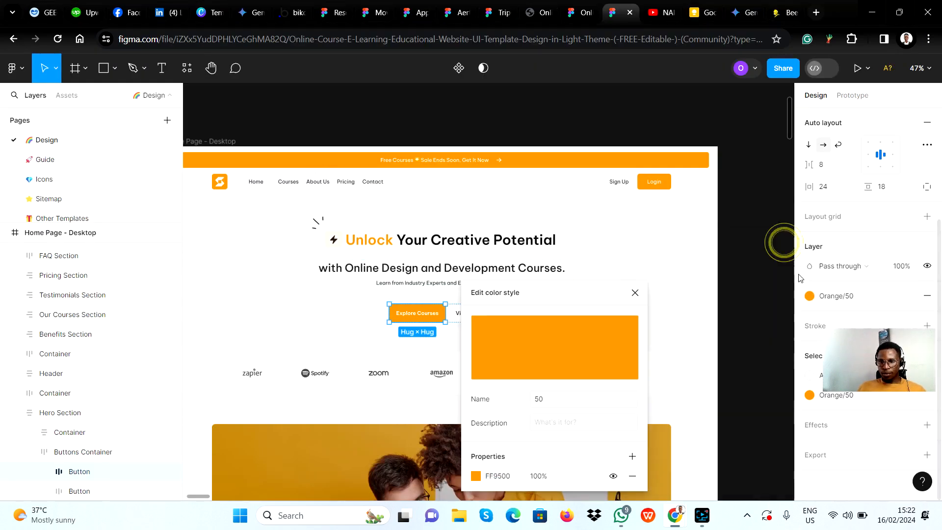
pyautogui.click(635, 292)
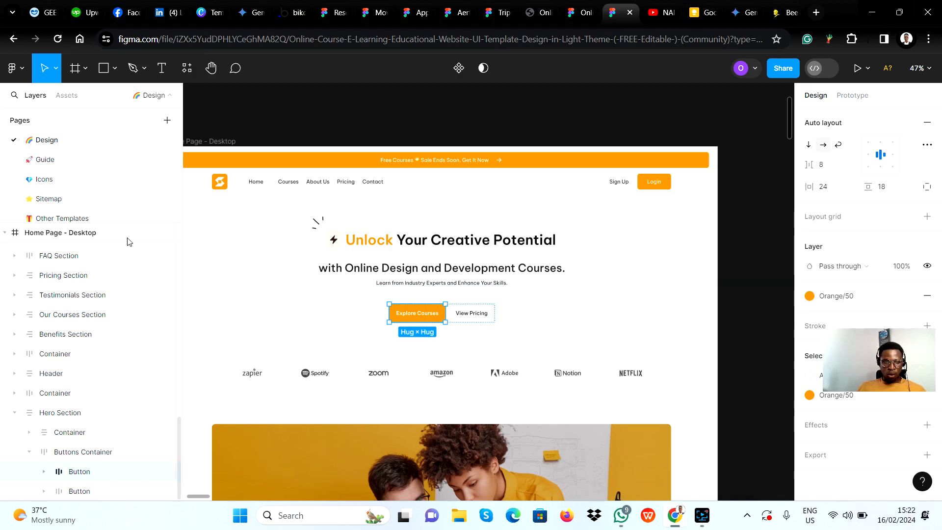
# Select the Header of the Home Page - Desktop frame to inspect its layout
pyautogui.scroll(-3, 285, 241)
pyautogui.scroll(5, 250, 214)
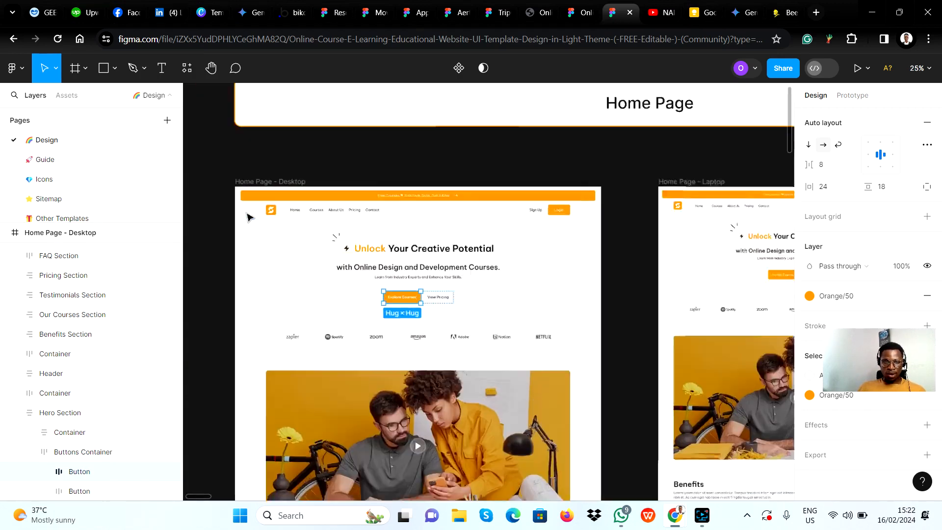
pyautogui.scroll(-5, 319, 222)
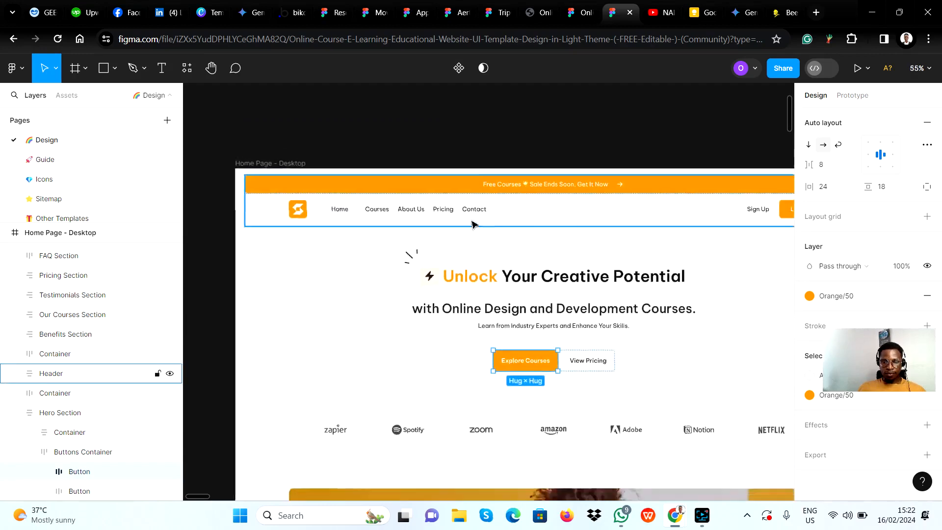
pyautogui.scroll(-2, 482, 221)
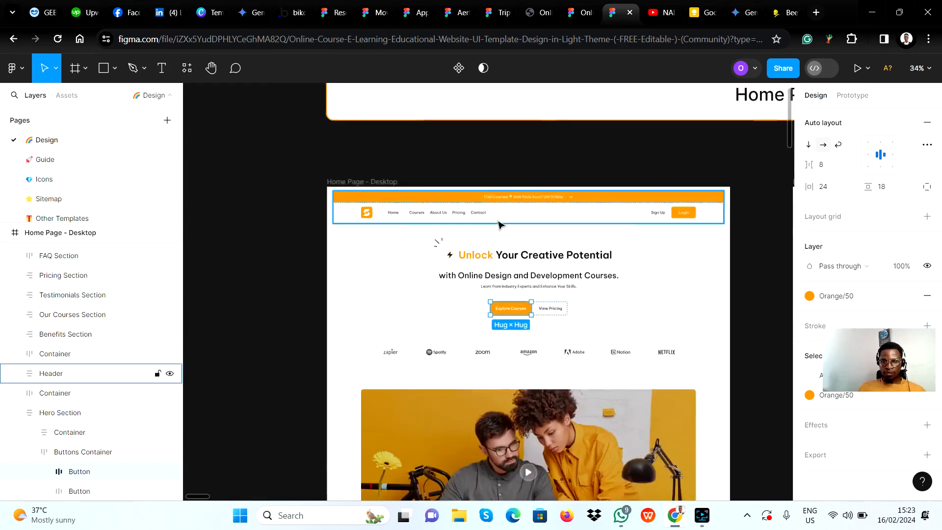
pyautogui.scroll(5, 482, 224)
pyautogui.scroll(-3, 482, 223)
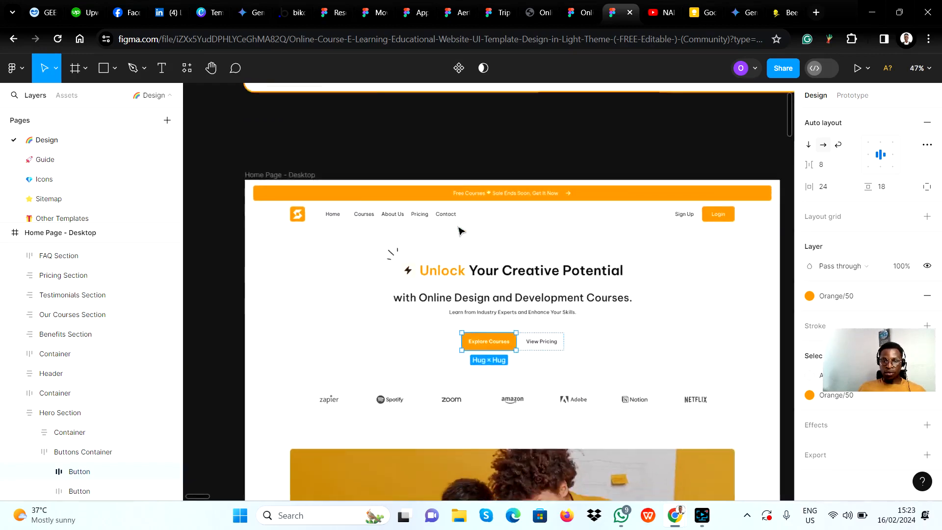
pyautogui.click(484, 222)
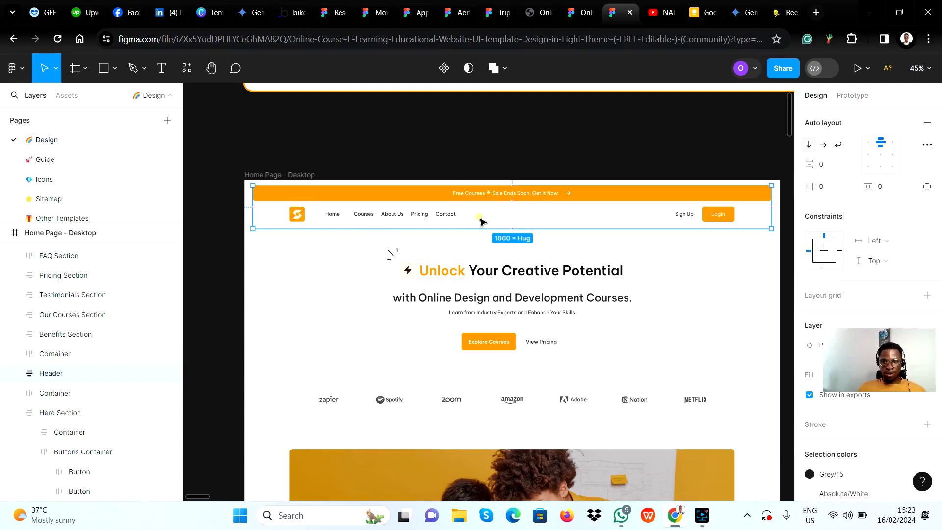
# Examine the desktop header up close, including its promotional banner, logo, navigation links, and Sign Up and Login buttons
pyautogui.scroll(8, 286, 219)
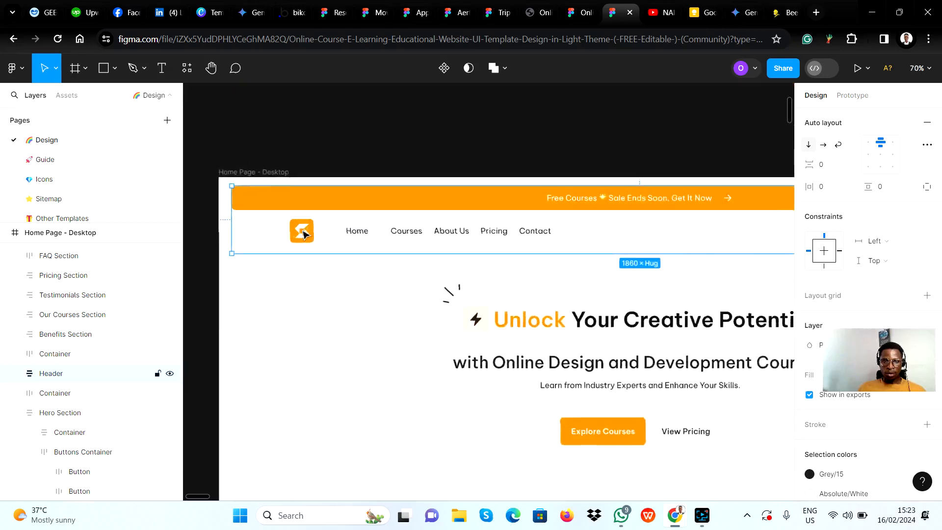
pyautogui.scroll(-5, 330, 204)
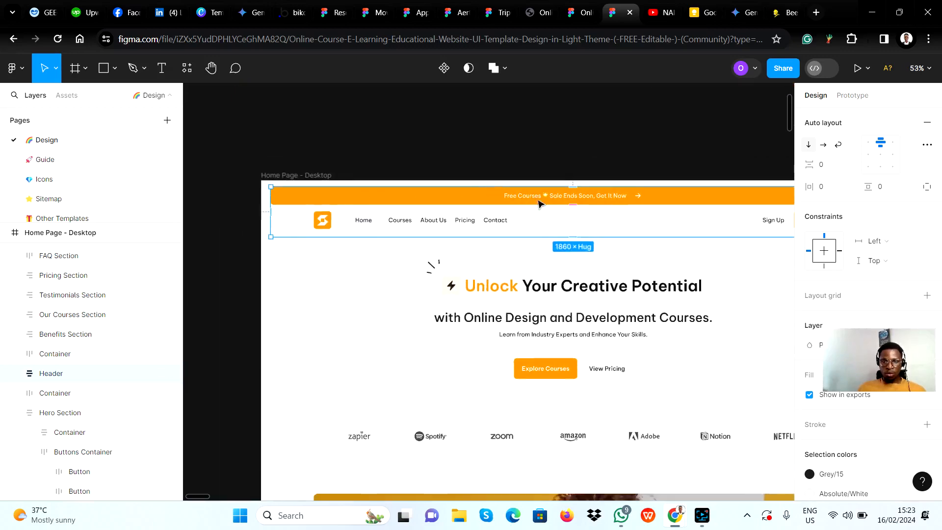
pyautogui.click(498, 198)
pyautogui.scroll(3, 510, 209)
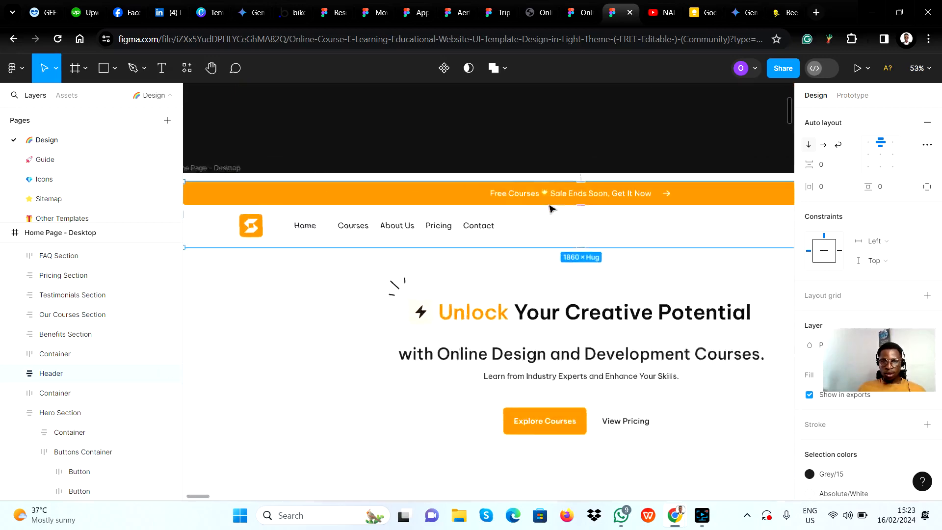
pyautogui.scroll(-3, 539, 212)
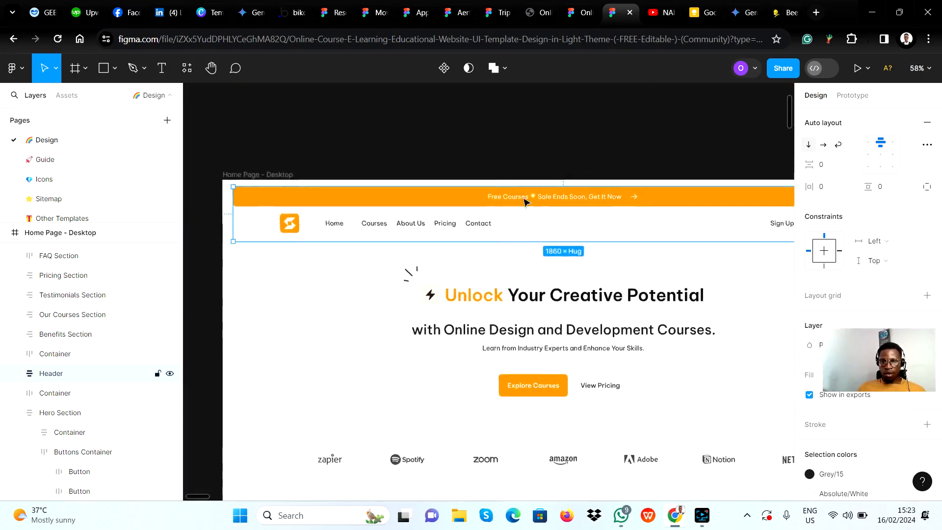
pyautogui.scroll(5, 574, 204)
pyautogui.scroll(-6, 619, 210)
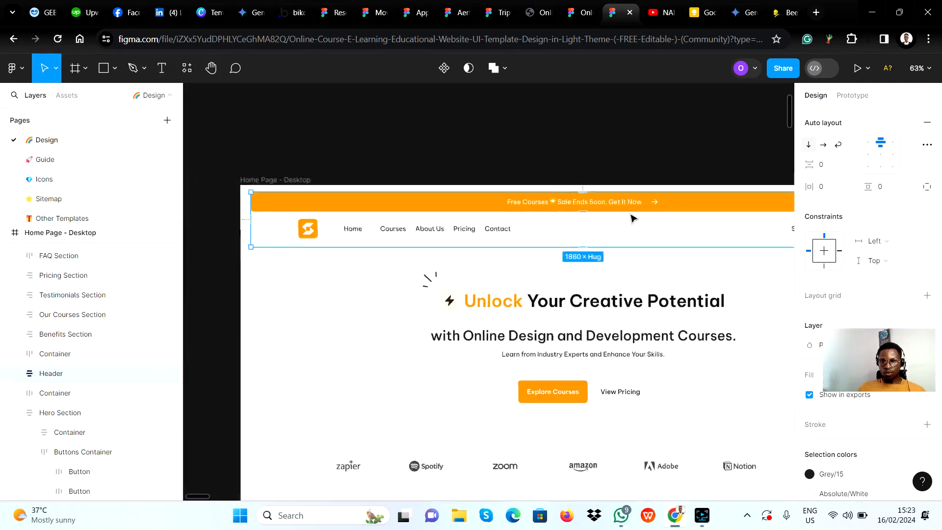
pyautogui.hscroll(3, 416, 231)
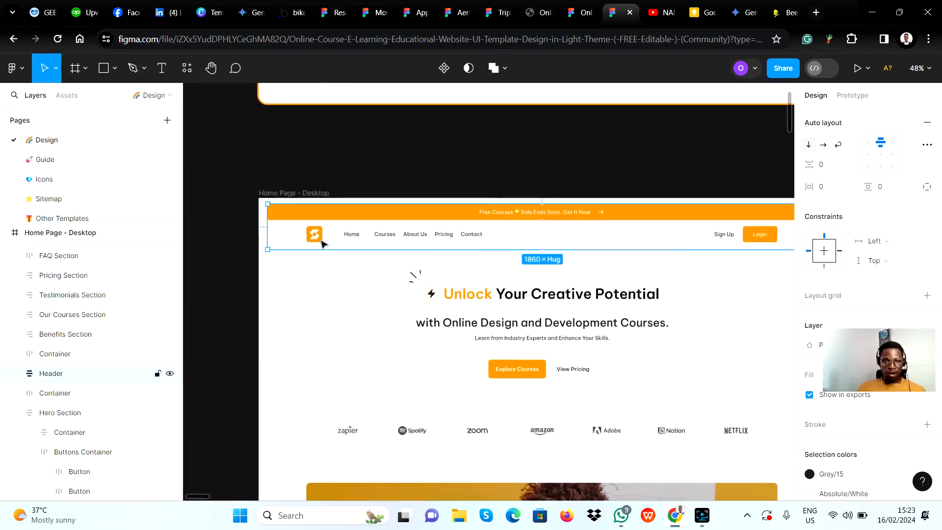
pyautogui.scroll(5, 298, 245)
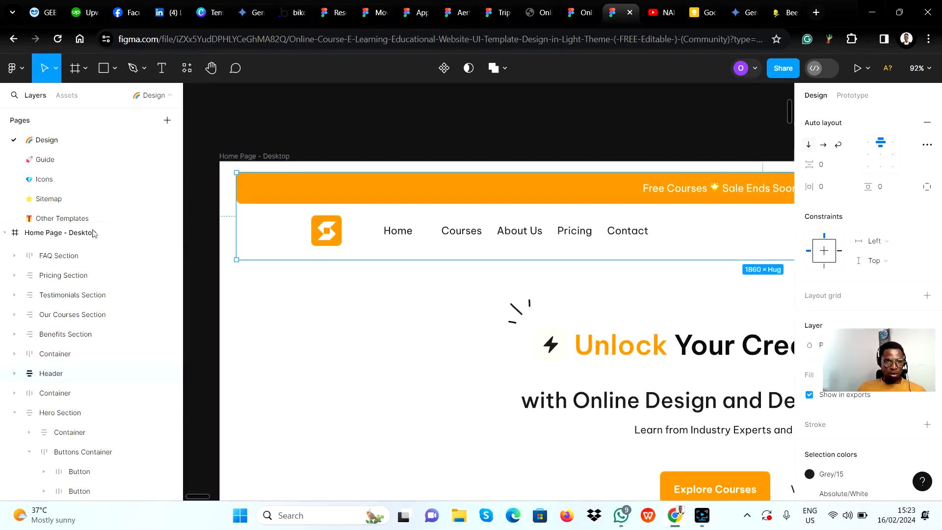
# Look through the section layers nested inside the Home Page - Desktop frame
pyautogui.click(4, 235)
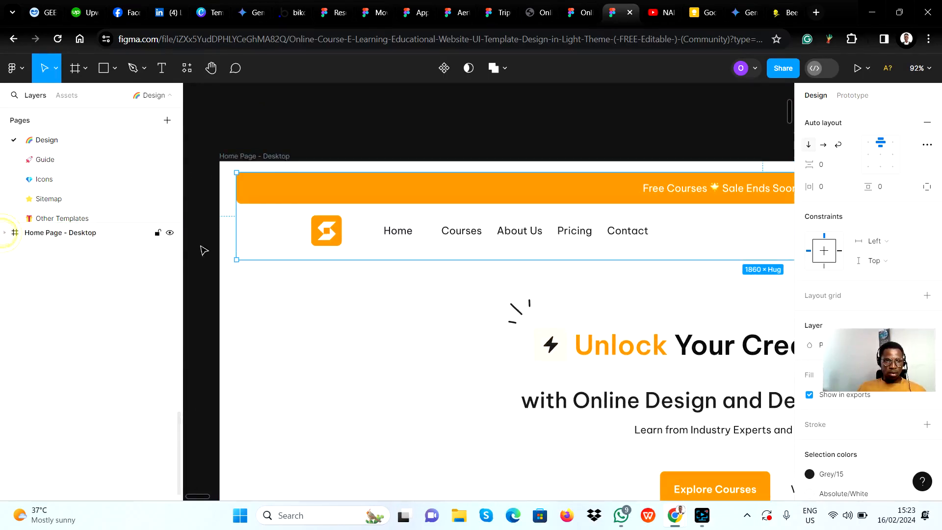
pyautogui.click(5, 233)
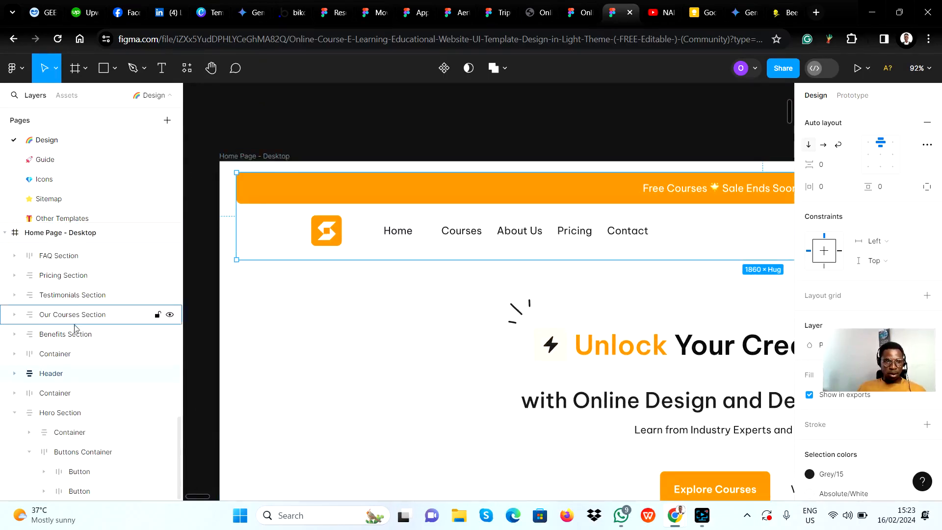
pyautogui.scroll(5, 76, 313)
pyautogui.scroll(-5, 73, 332)
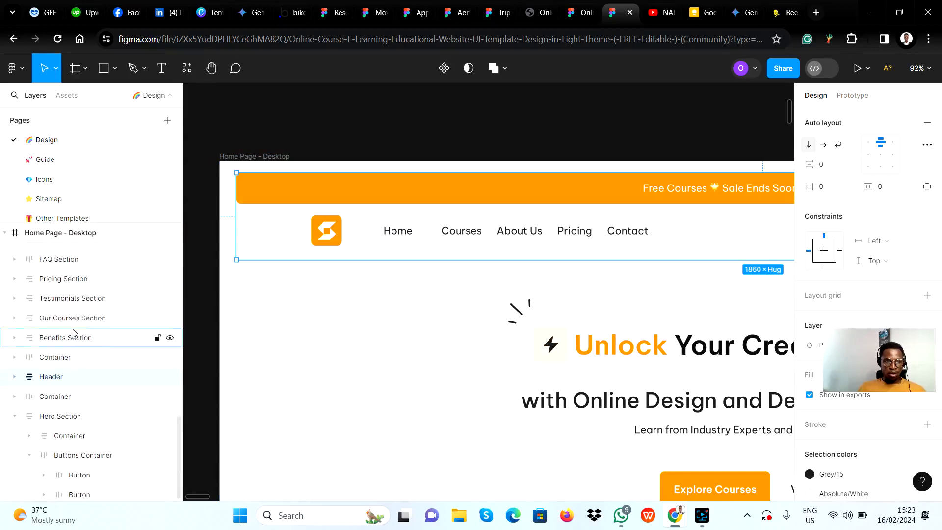
pyautogui.scroll(3, 66, 343)
pyautogui.scroll(-2, 68, 361)
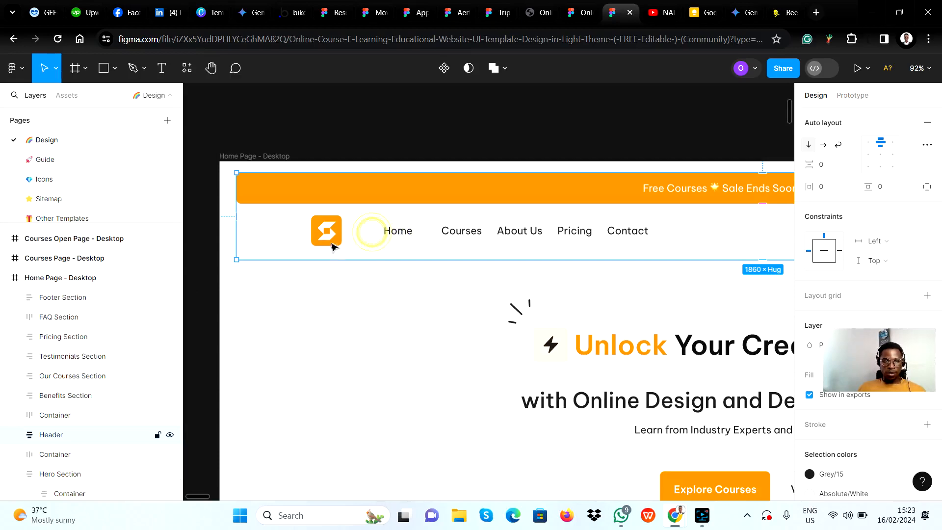
# Inspect the header's Navbar and its nested Container, and expand both to reveal the layers inside
pyautogui.click(285, 230)
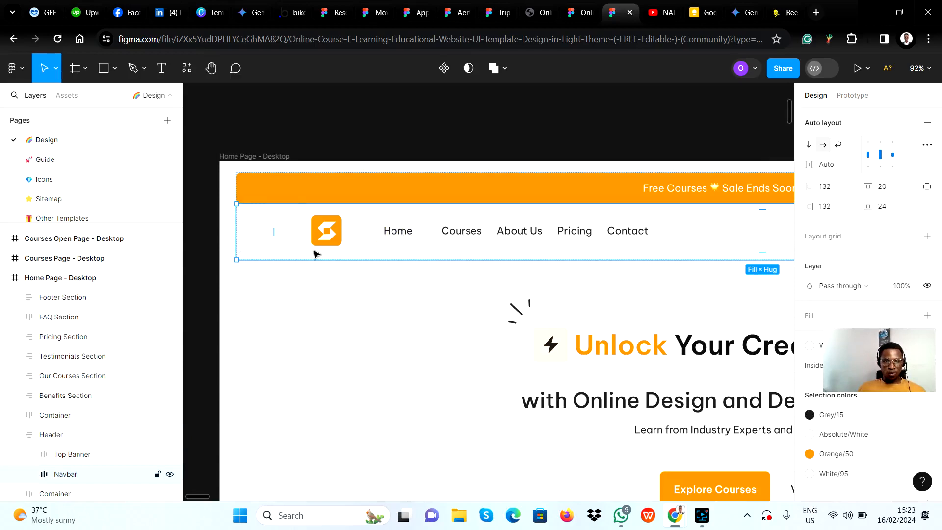
pyautogui.scroll(-1, 316, 252)
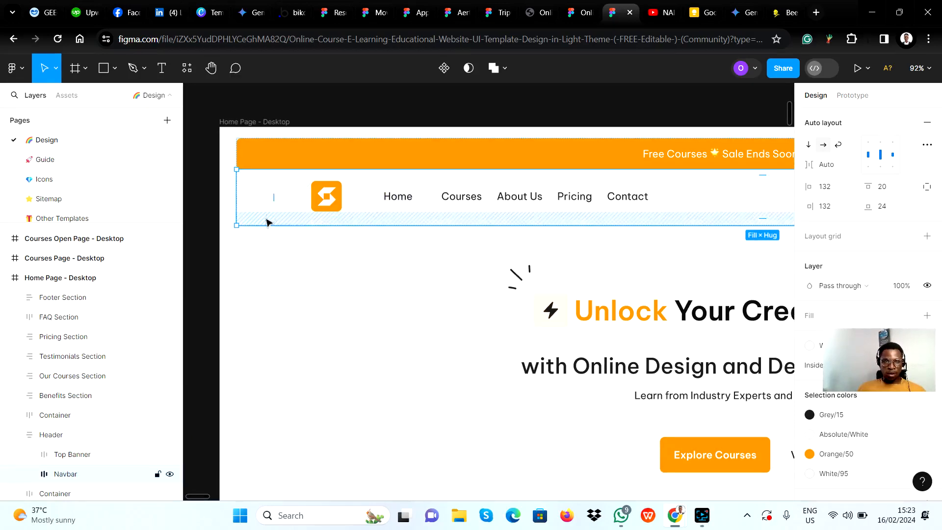
pyautogui.scroll(-2, 97, 351)
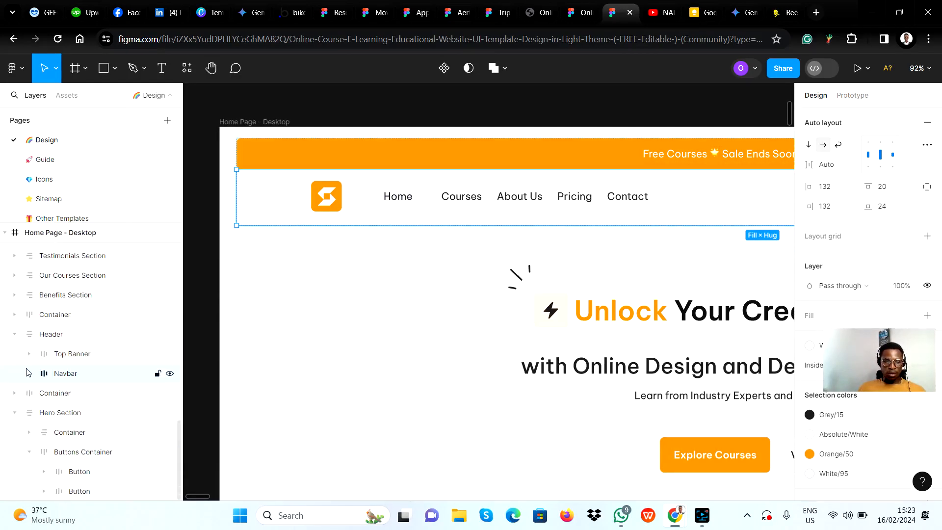
pyautogui.click(29, 375)
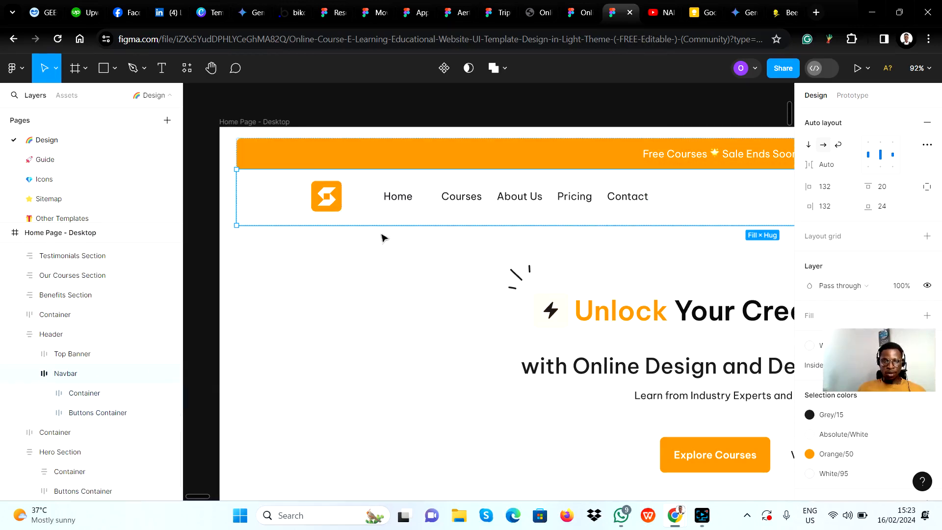
pyautogui.click(84, 398)
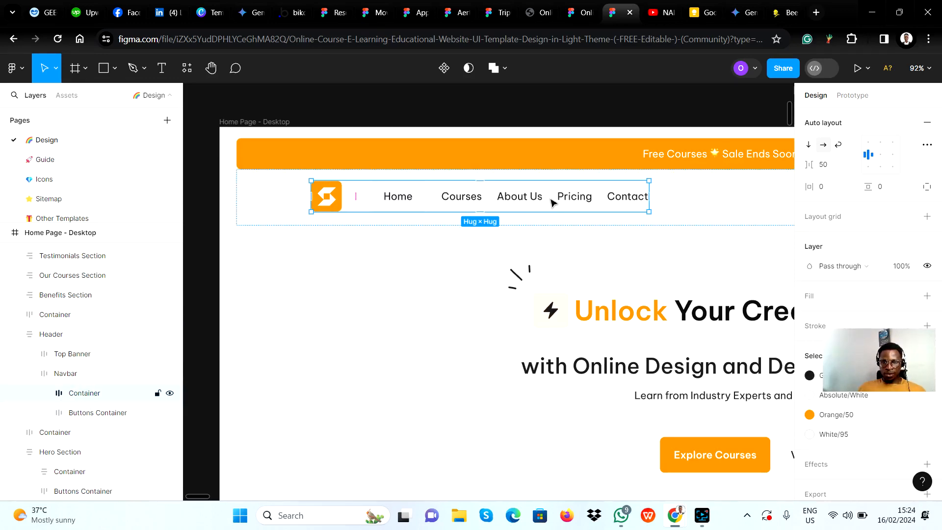
pyautogui.click(43, 393)
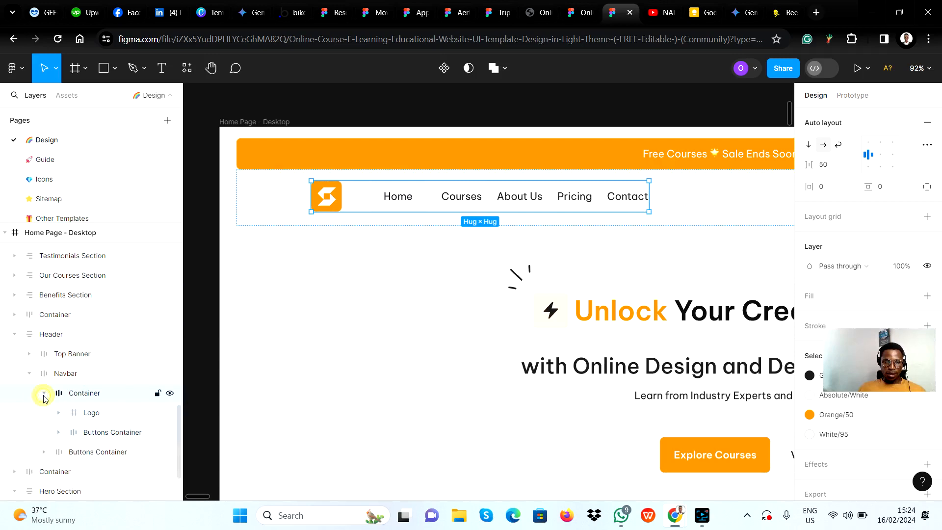
# Export the Logo layer from the Navbar's Container as a 1x PNG
pyautogui.click(93, 414)
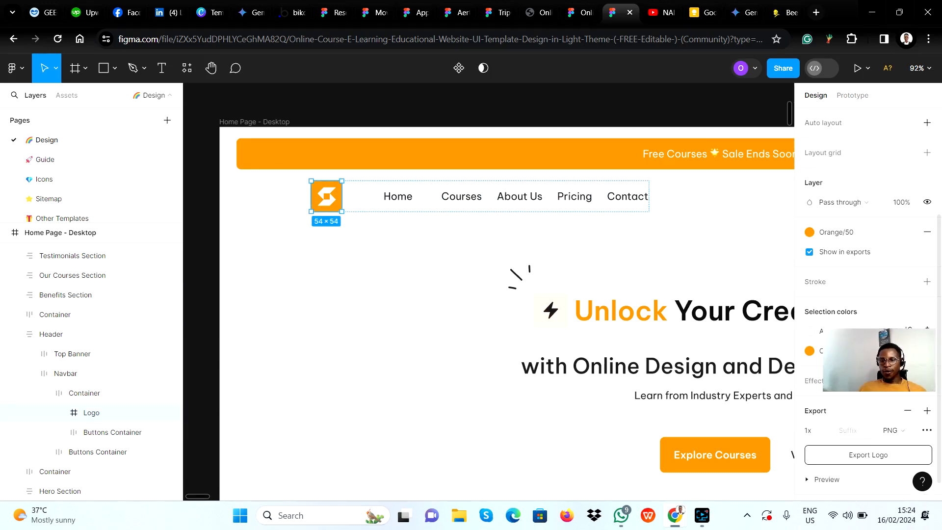
pyautogui.scroll(-1, 862, 312)
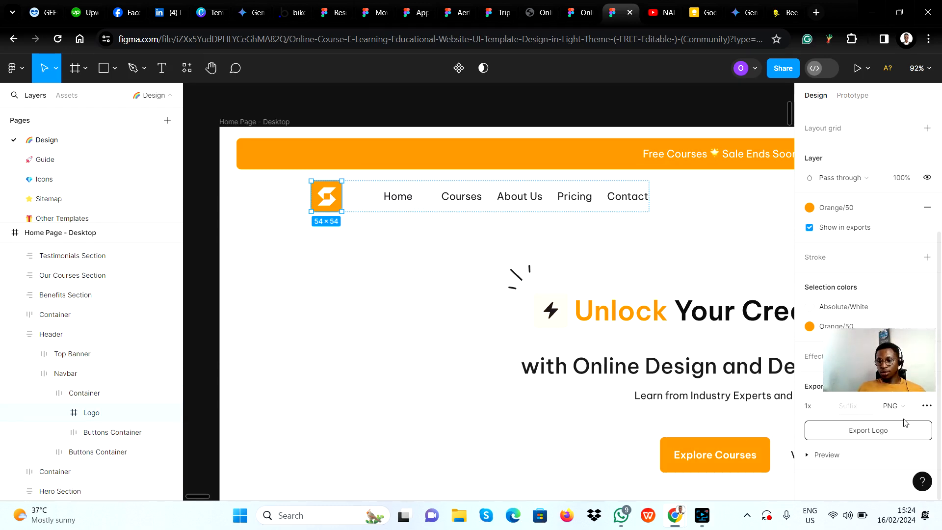
pyautogui.click(862, 433)
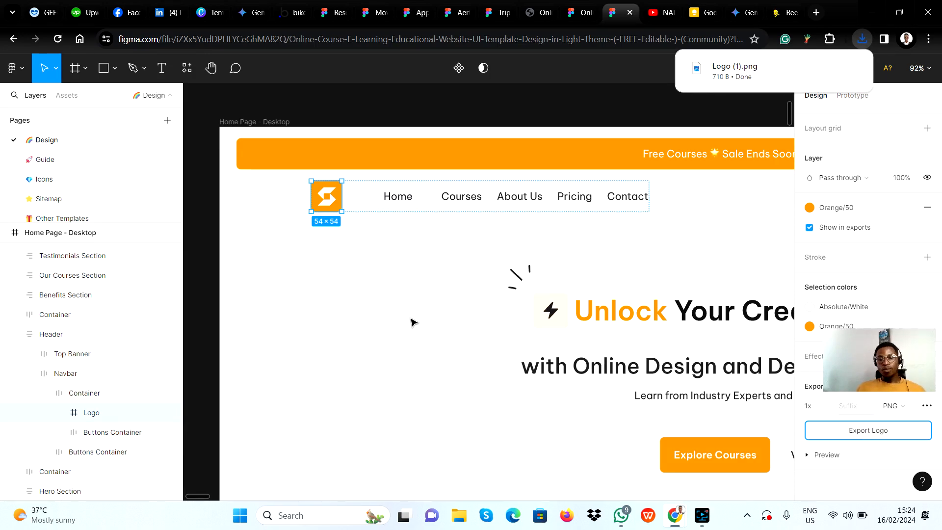
# Switch to the Bubble editor of coursewebapp and select the index page
pyautogui.hscroll(1, 411, 321)
pyautogui.scroll(-5, 410, 322)
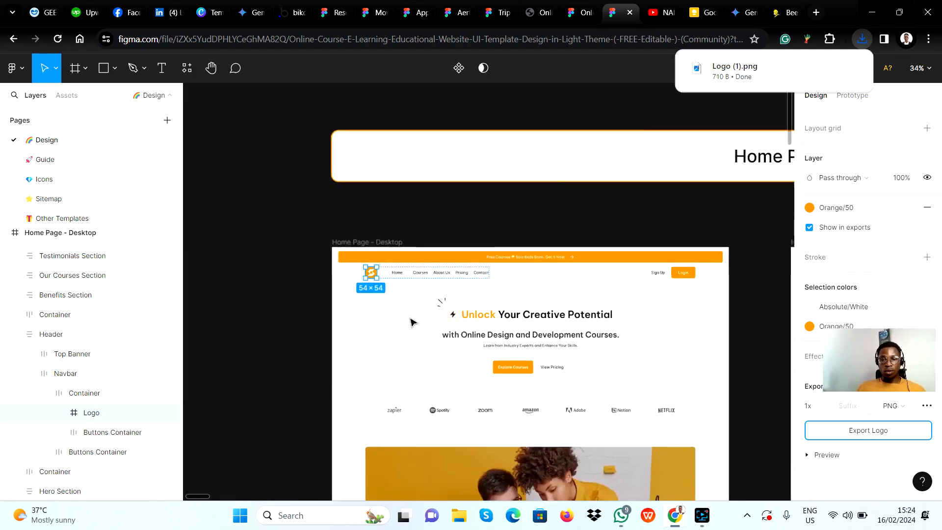
pyautogui.scroll(3, 413, 318)
pyautogui.hotkey('alt', 'Tab')
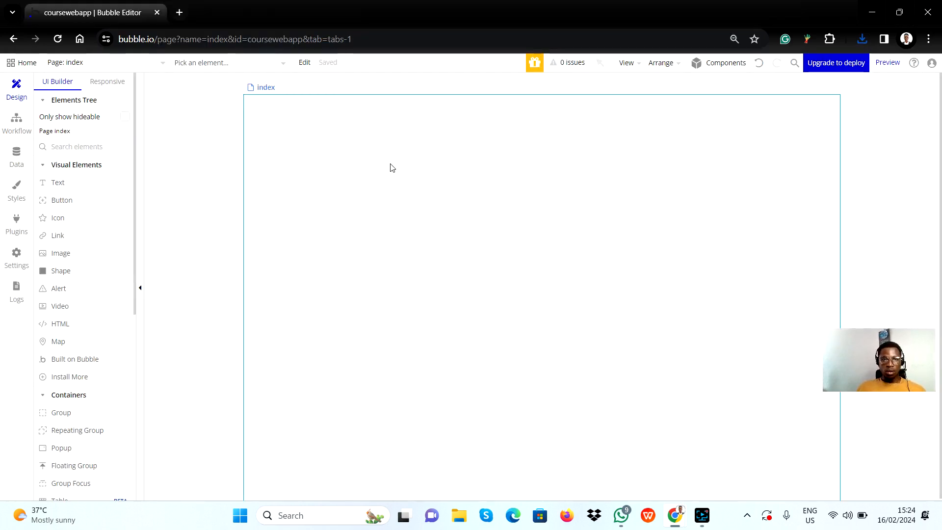
pyautogui.click(282, 151)
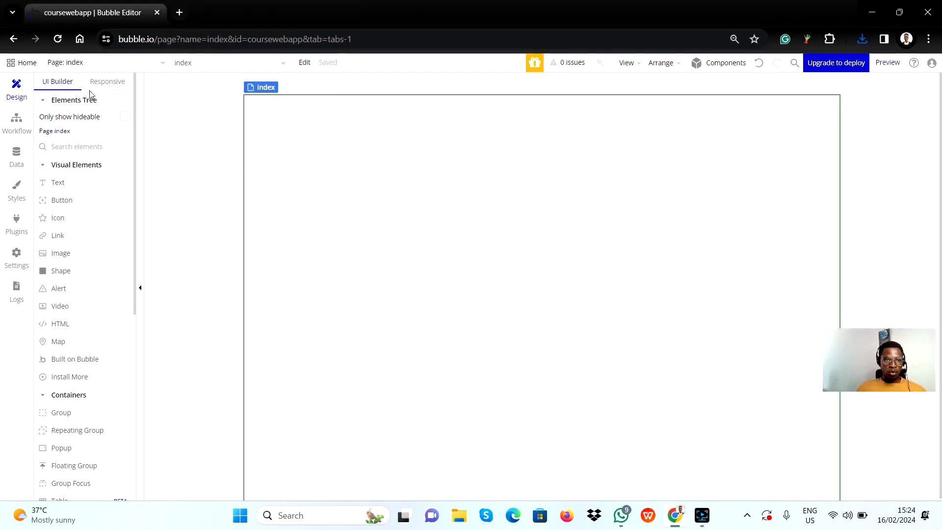
# Examine the element palette and the page list for the options to add a reusable element
pyautogui.scroll(-5, 82, 242)
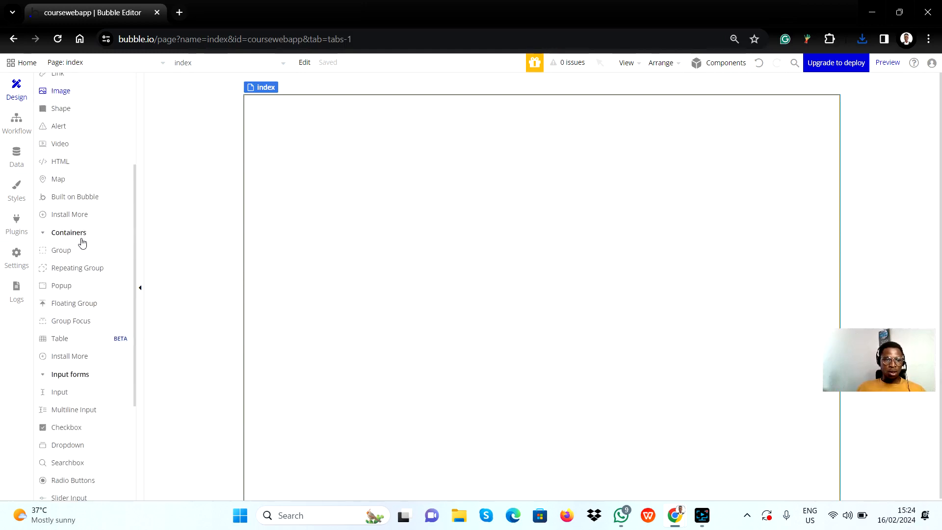
pyautogui.scroll(-2, 82, 241)
pyautogui.scroll(2, 80, 242)
pyautogui.scroll(-2, 80, 244)
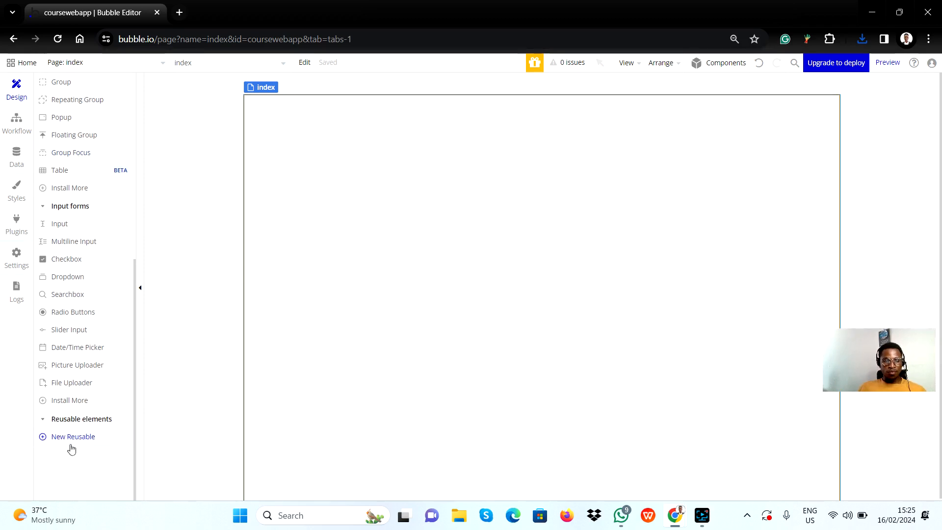
pyautogui.scroll(5, 88, 192)
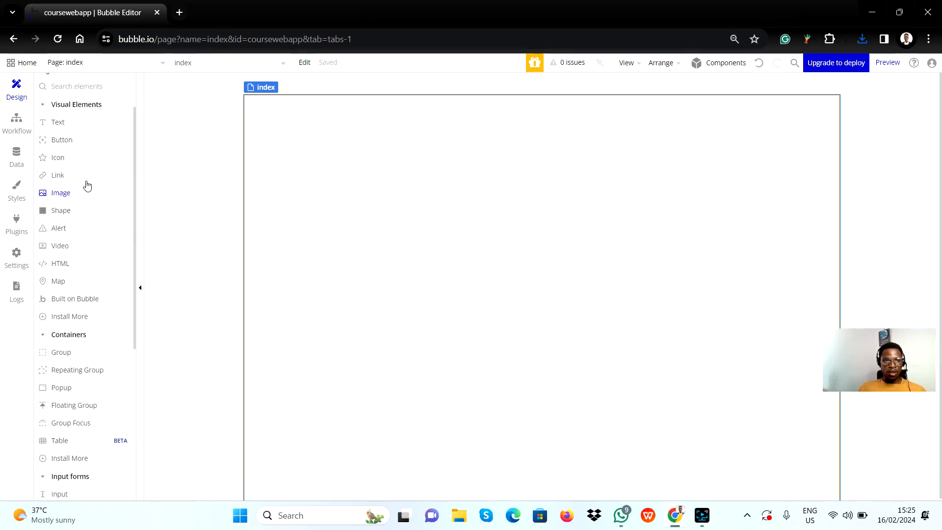
pyautogui.click(69, 63)
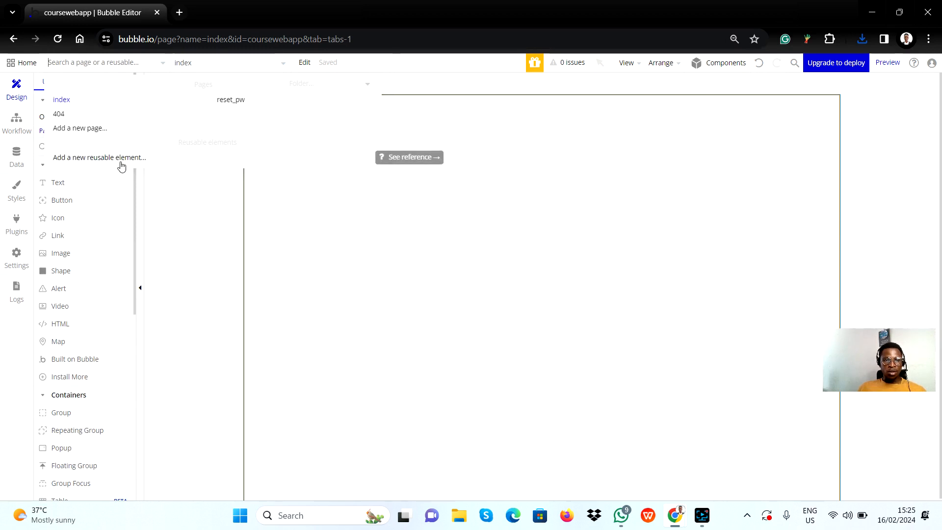
pyautogui.scroll(-3, 335, 211)
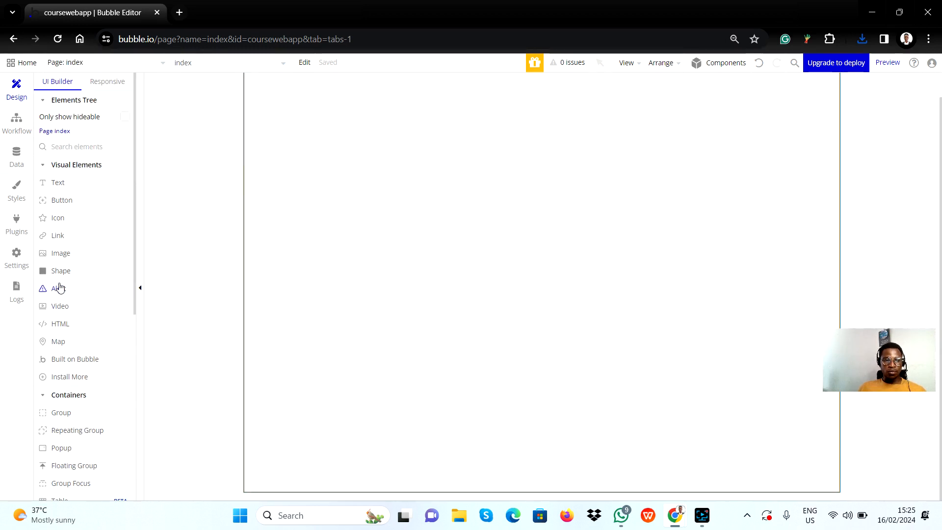
pyautogui.scroll(-7, 79, 373)
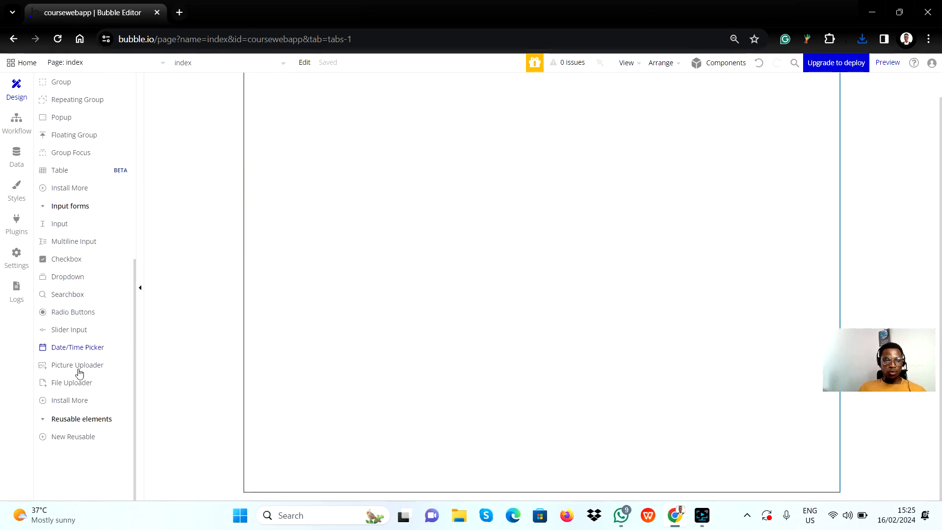
pyautogui.click(62, 441)
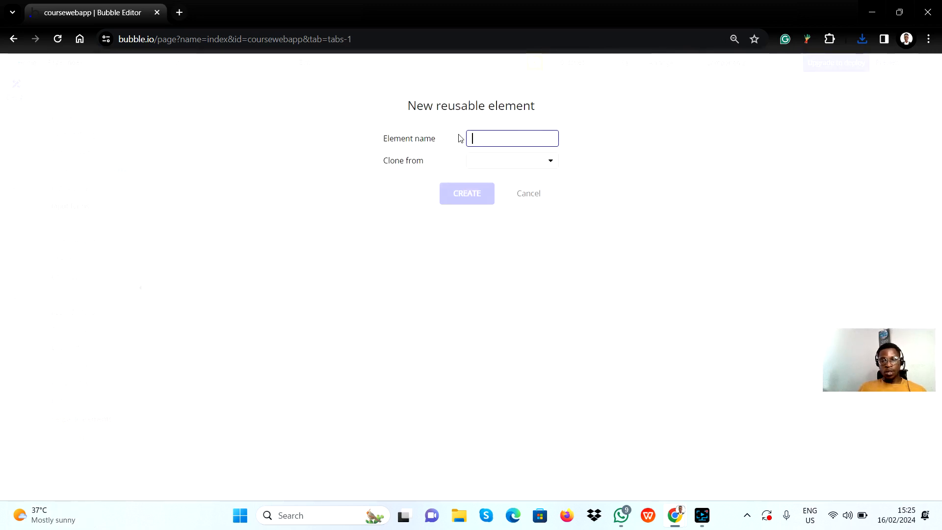
pyautogui.click(528, 193)
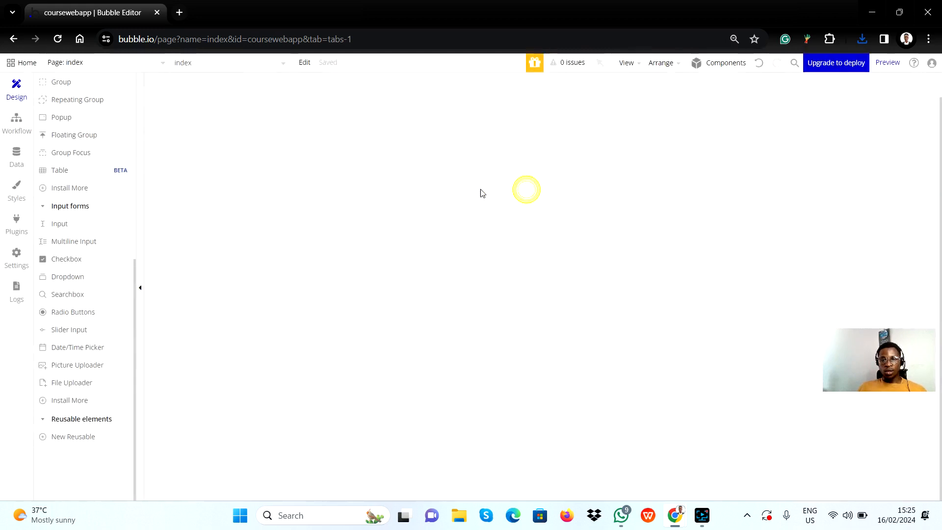
pyautogui.scroll(1, 81, 120)
pyautogui.click(87, 66)
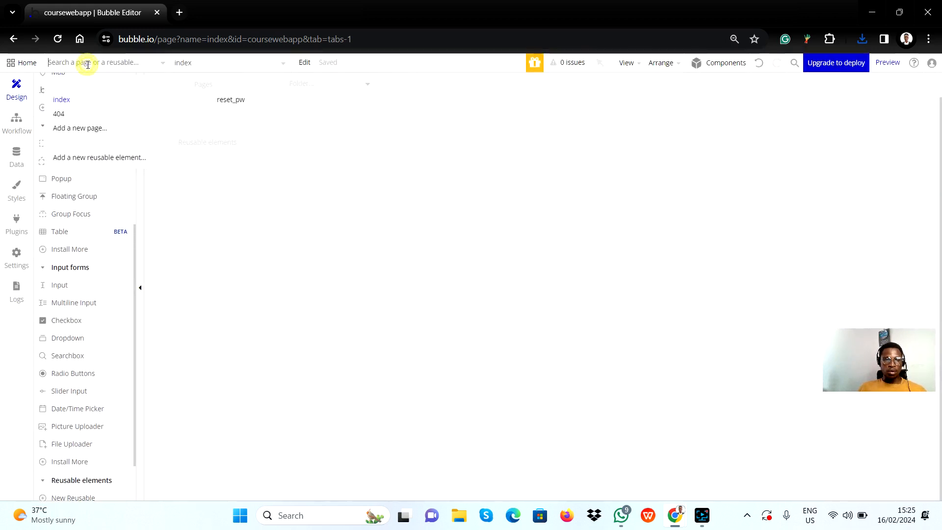
pyautogui.click(71, 158)
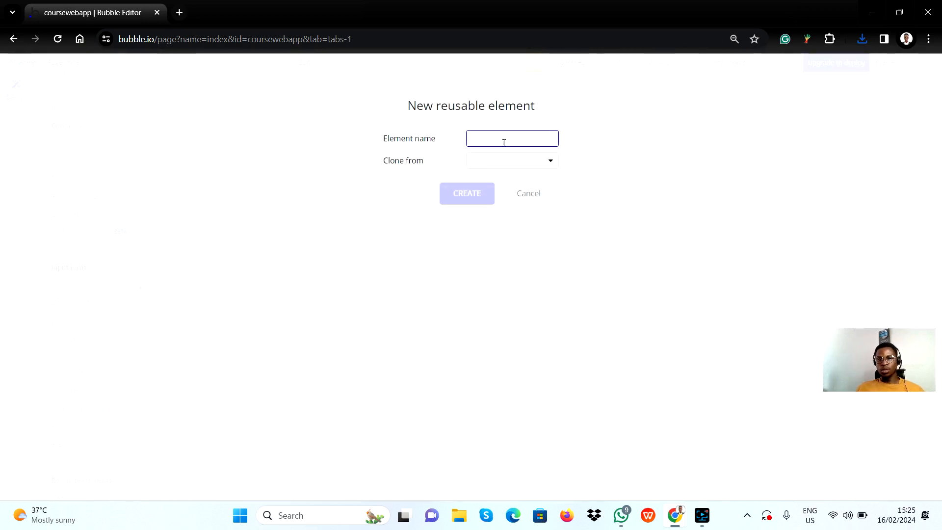
pyautogui.write('nav')
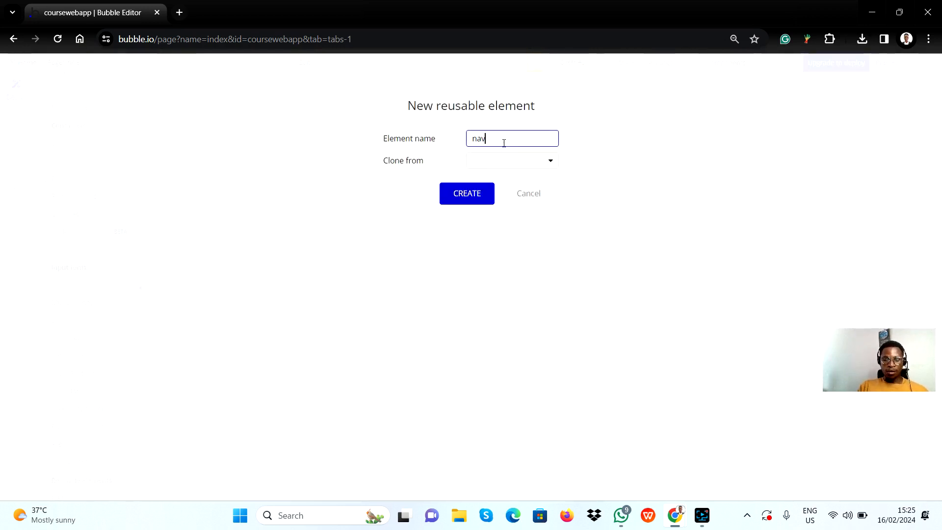
pyautogui.write('bar')
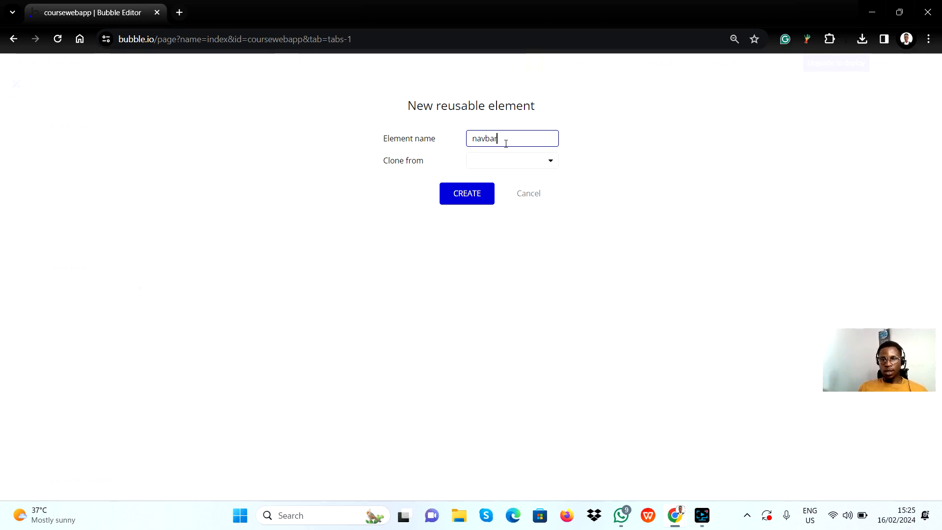
pyautogui.click(524, 160)
pyautogui.click(601, 163)
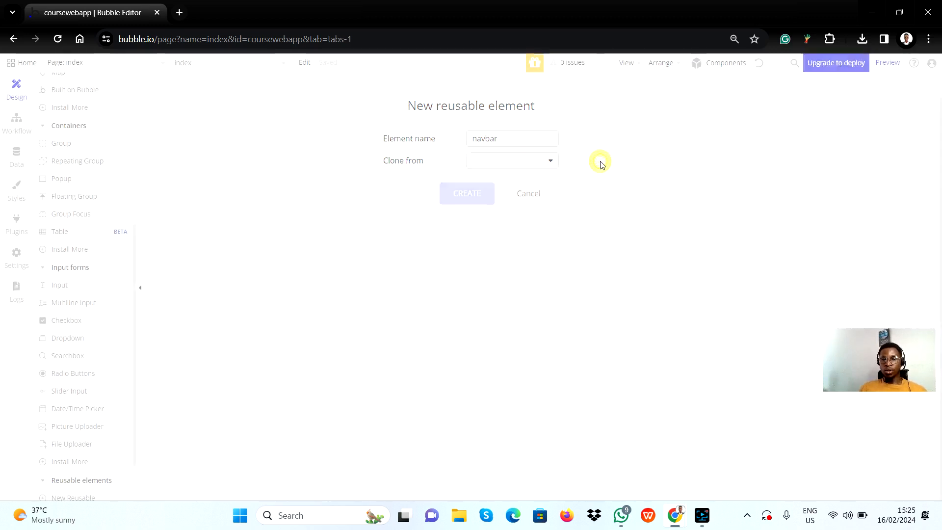
# Create a new reusable element named navbar and check for it among the palette's reusable elements
pyautogui.click(91, 65)
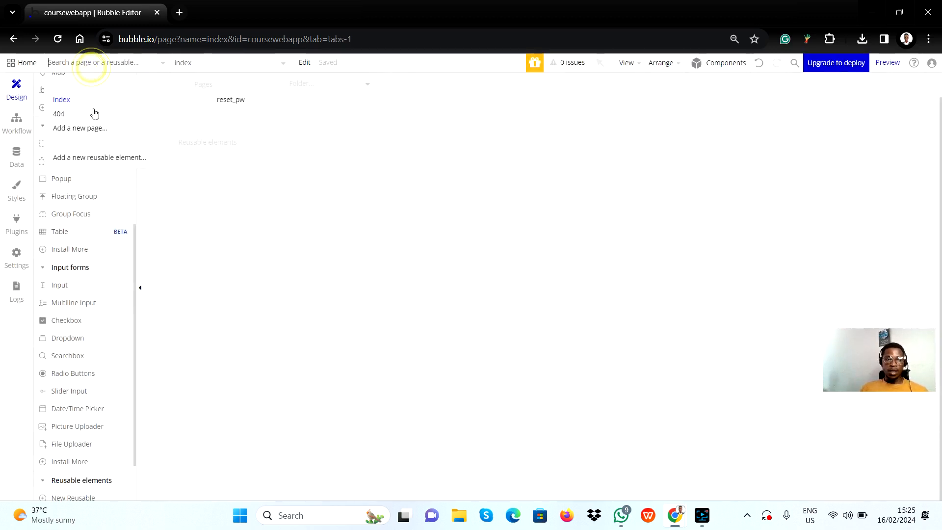
pyautogui.scroll(-2, 59, 336)
pyautogui.scroll(2, 67, 341)
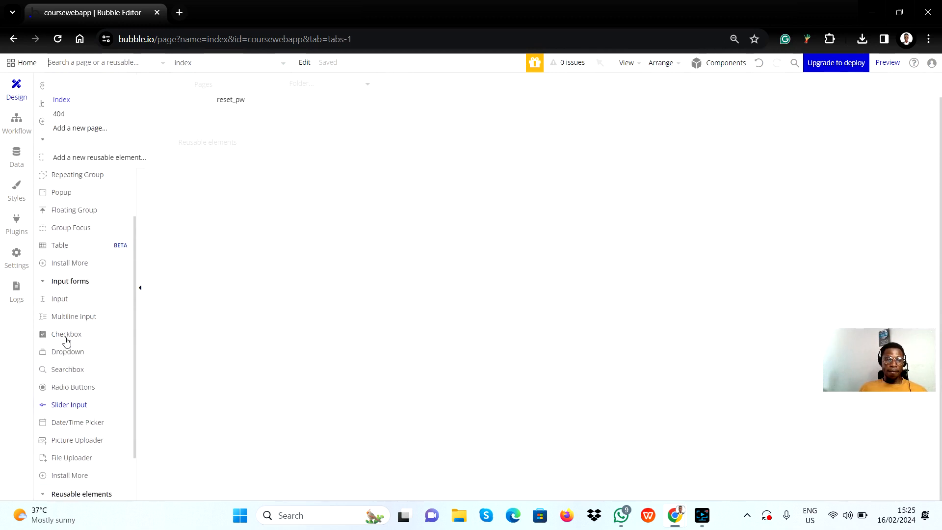
pyautogui.click(80, 157)
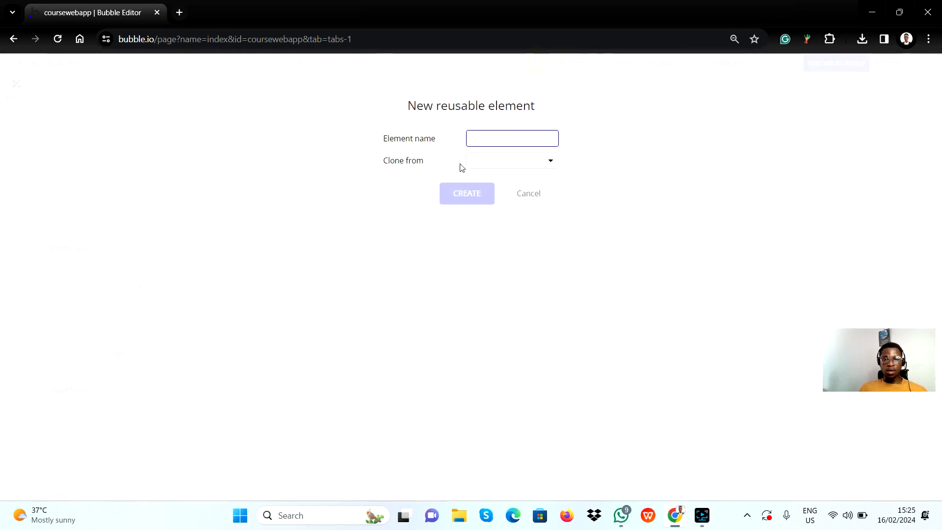
pyautogui.write('navbar')
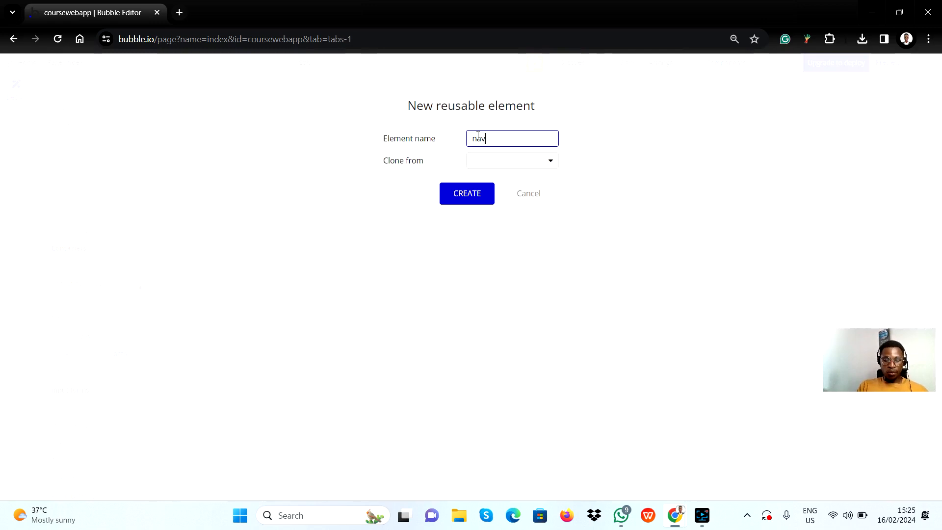
pyautogui.click(482, 196)
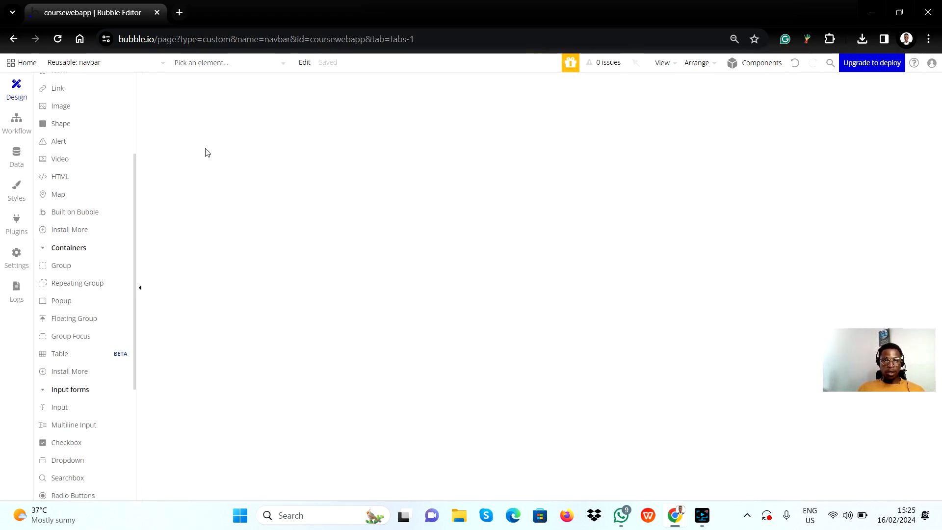
pyautogui.scroll(1, 96, 251)
pyautogui.scroll(-5, 97, 251)
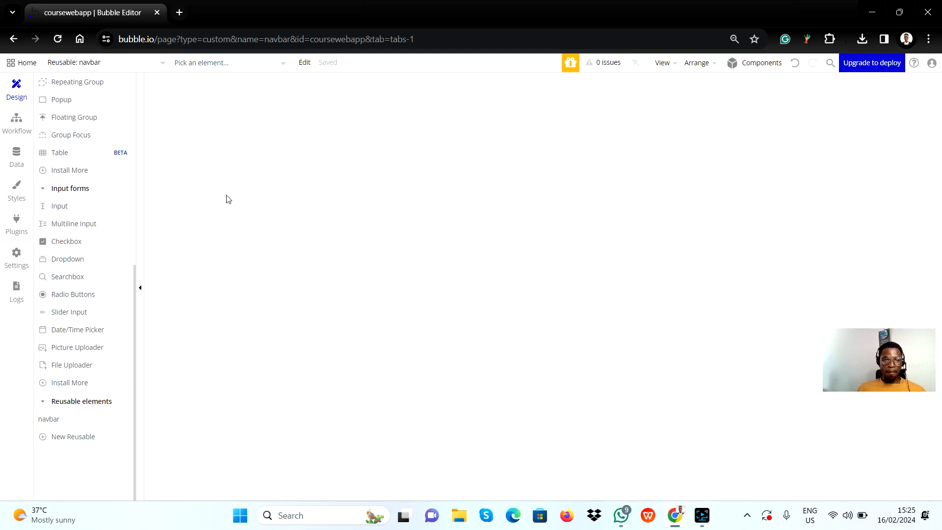
# Switch to the Figma design and select the Header frame of Home Page - Desktop
pyautogui.scroll(8, 111, 262)
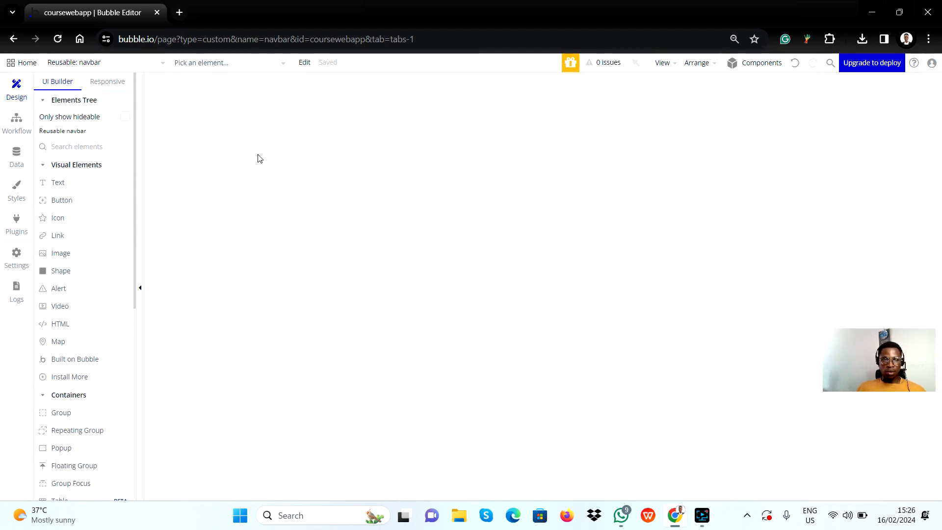
pyautogui.hotkey('alt', 'Tab')
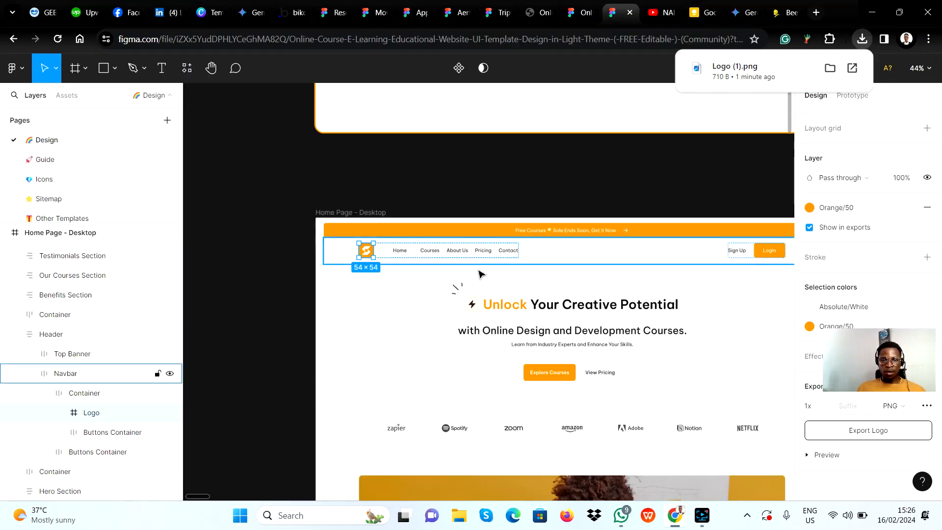
pyautogui.rightClick(612, 253)
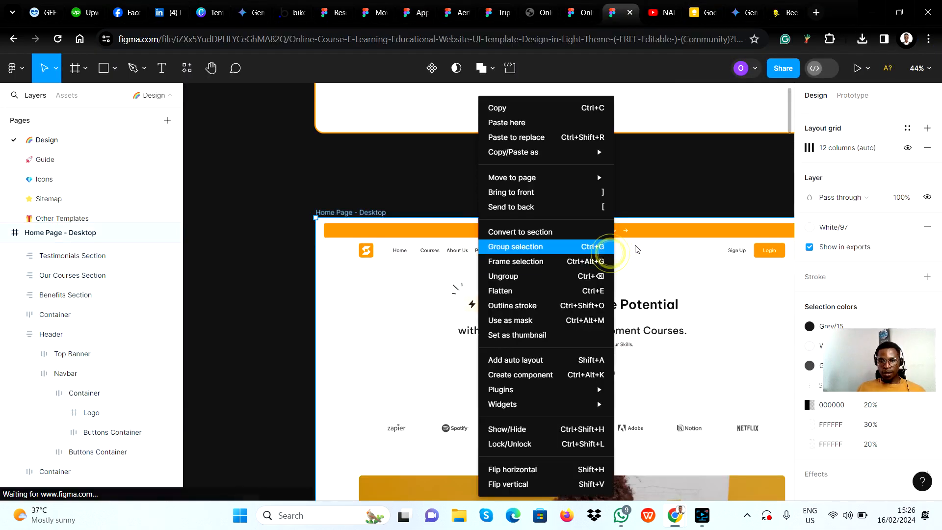
pyautogui.press('Escape')
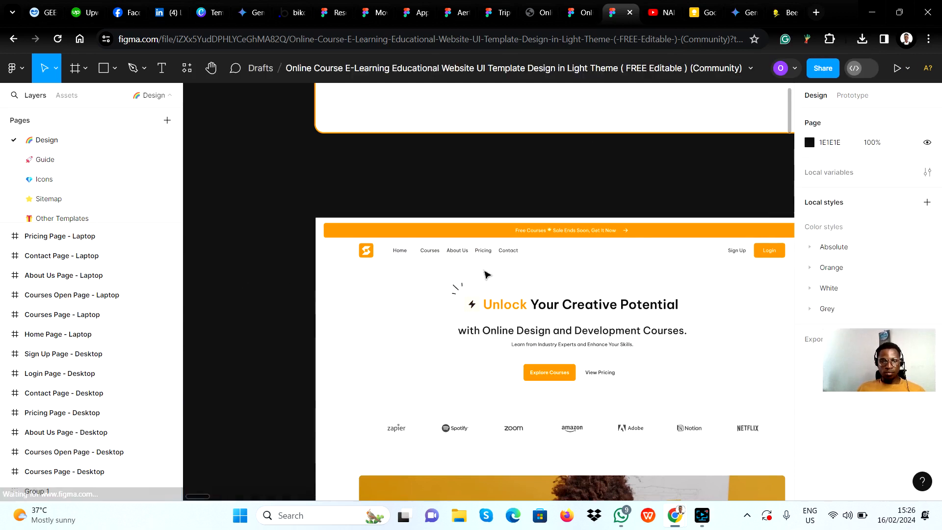
pyautogui.click(578, 256)
pyautogui.click(577, 255)
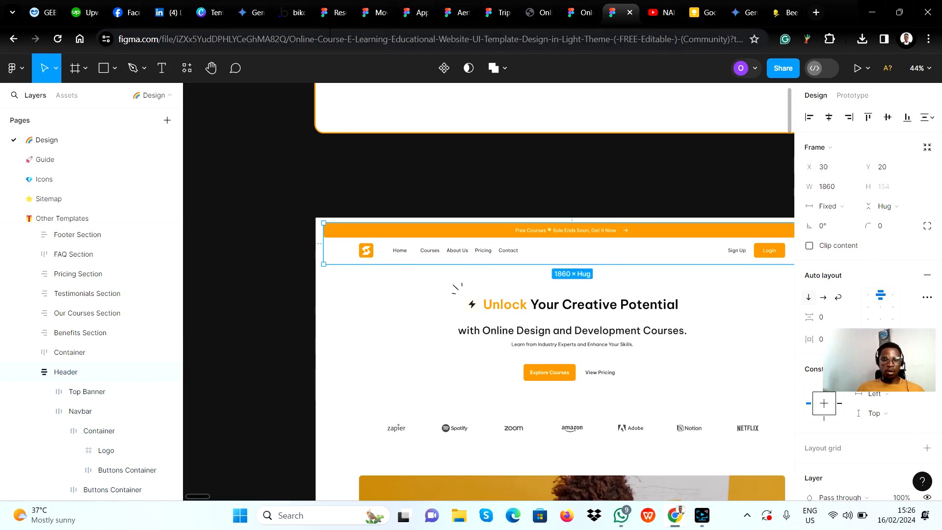
# Switch back to the Bubble editor and set the reusable navbar's container layout to Row
pyautogui.hotkey('alt', 'Tab')
pyautogui.click(384, 230)
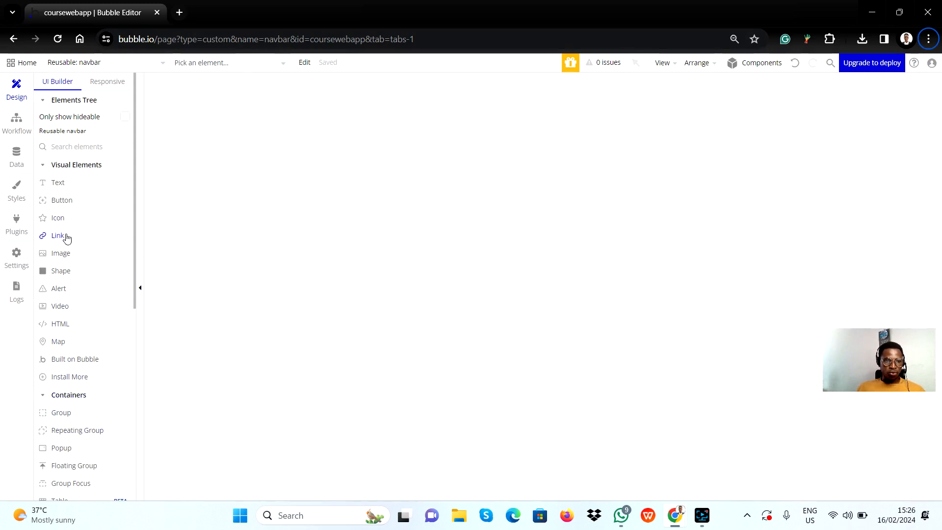
pyautogui.click(75, 417)
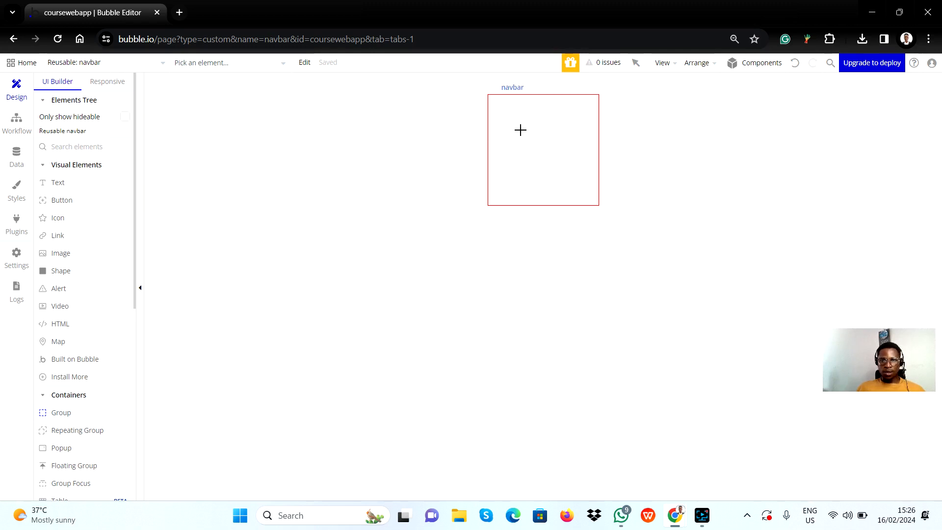
pyautogui.click(75, 412)
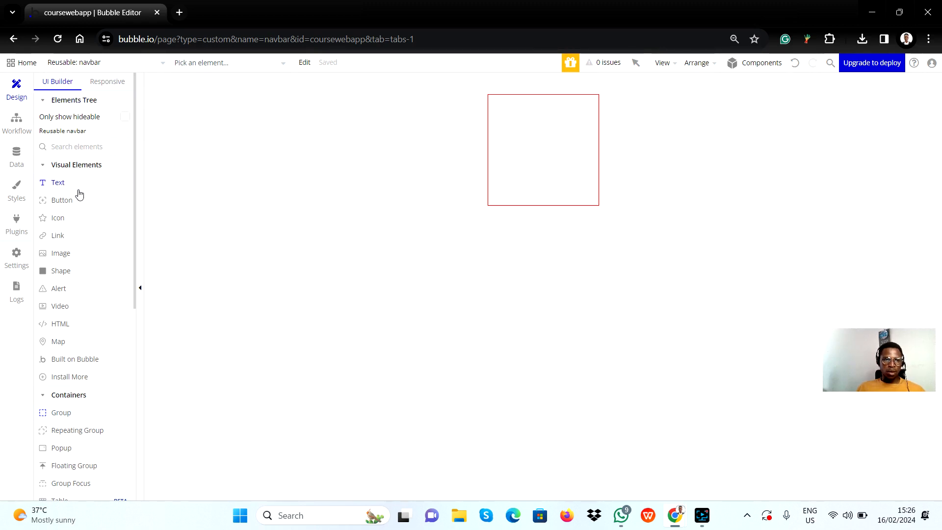
pyautogui.click(49, 133)
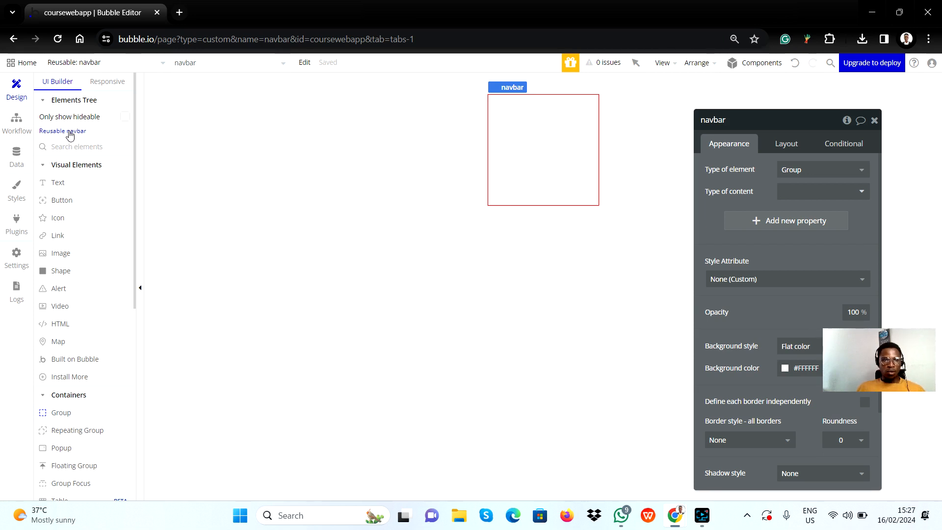
pyautogui.click(785, 144)
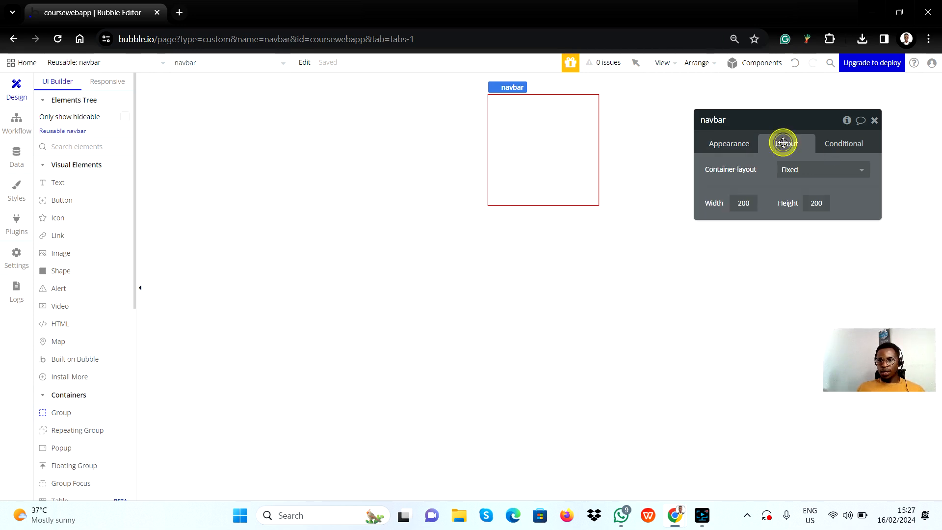
pyautogui.click(811, 170)
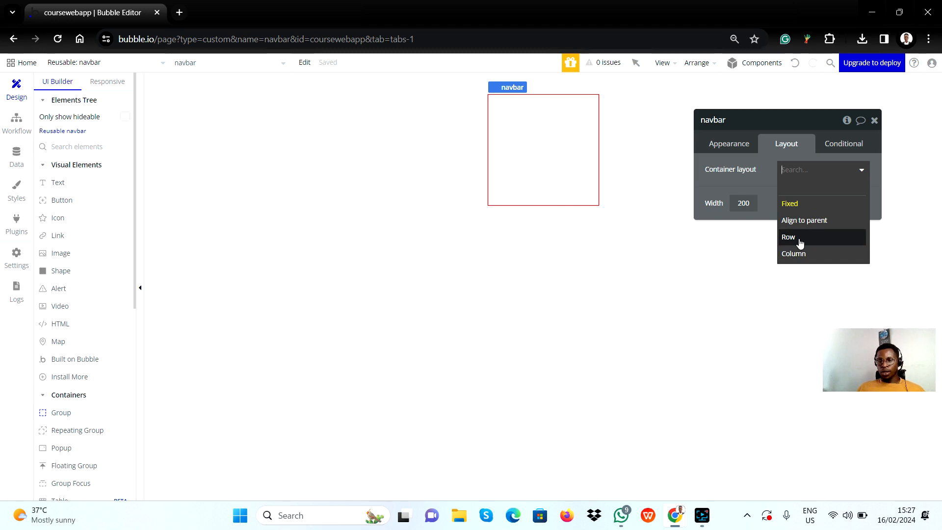
pyautogui.click(799, 239)
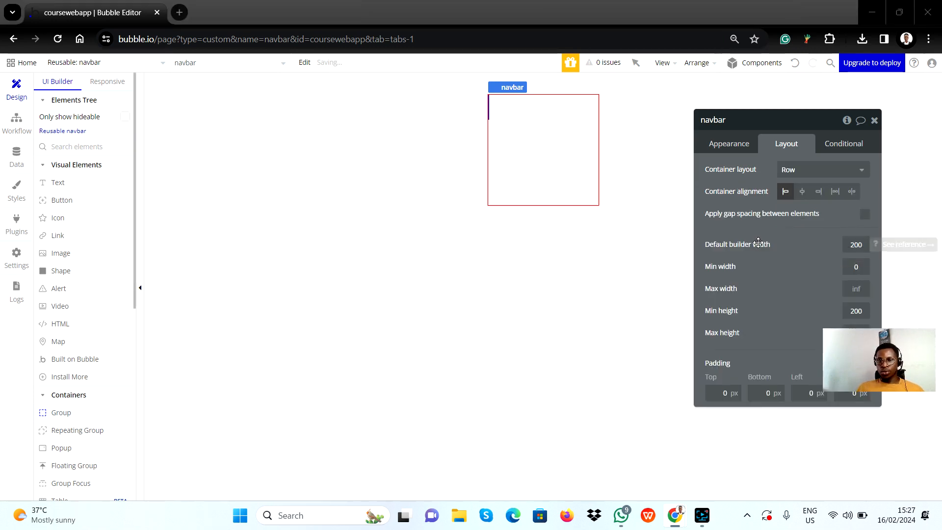
# Switch to Figma and examine the header's horizontal arrangement, from the logo and menu links to Sign Up and Login
pyautogui.hotkey('alt', 'Tab')
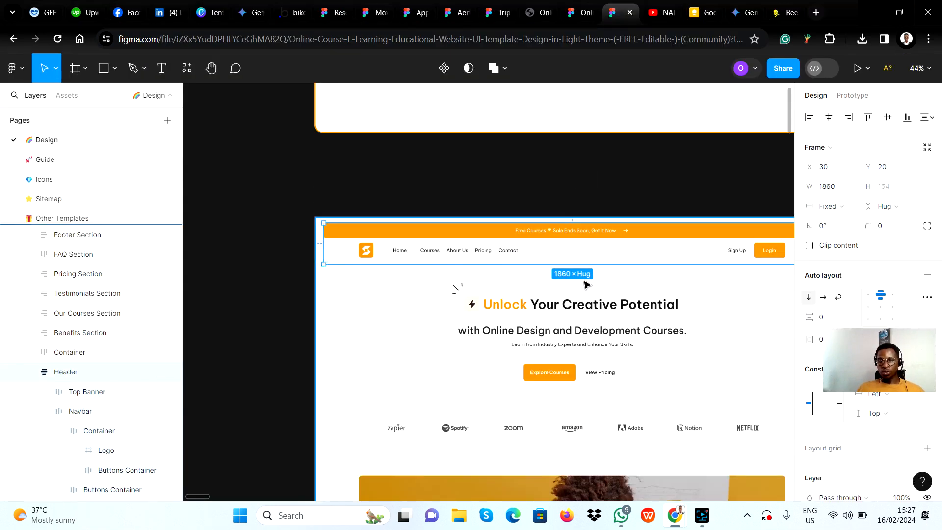
pyautogui.scroll(3, 584, 284)
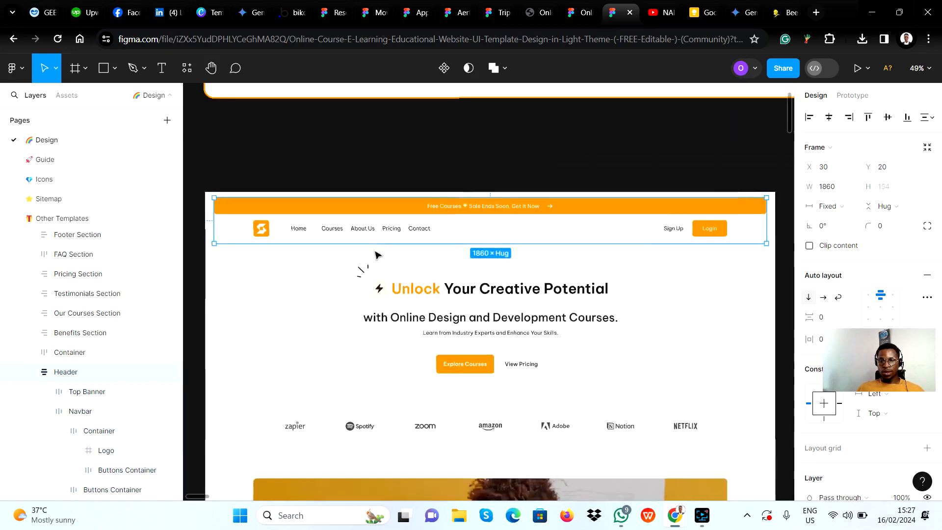
pyautogui.scroll(-3, 375, 253)
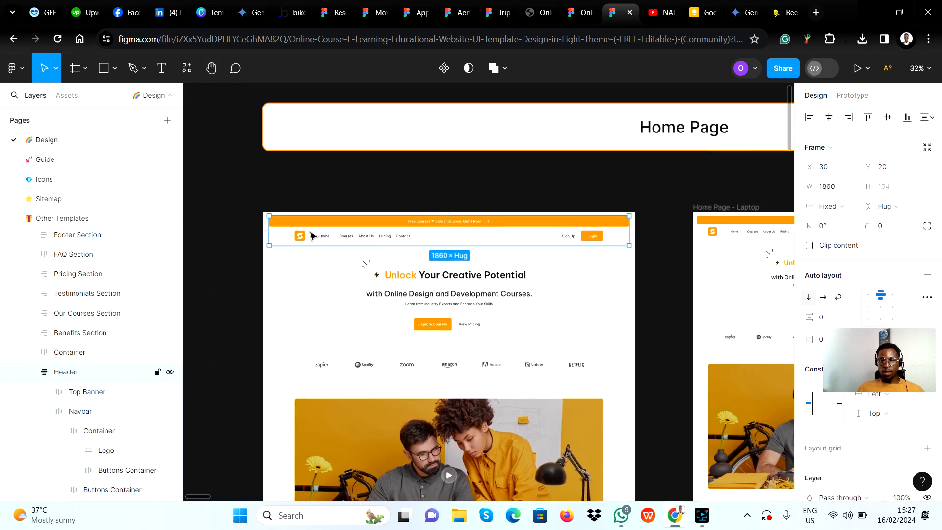
pyautogui.scroll(5, 312, 236)
pyautogui.hscroll(2, 318, 255)
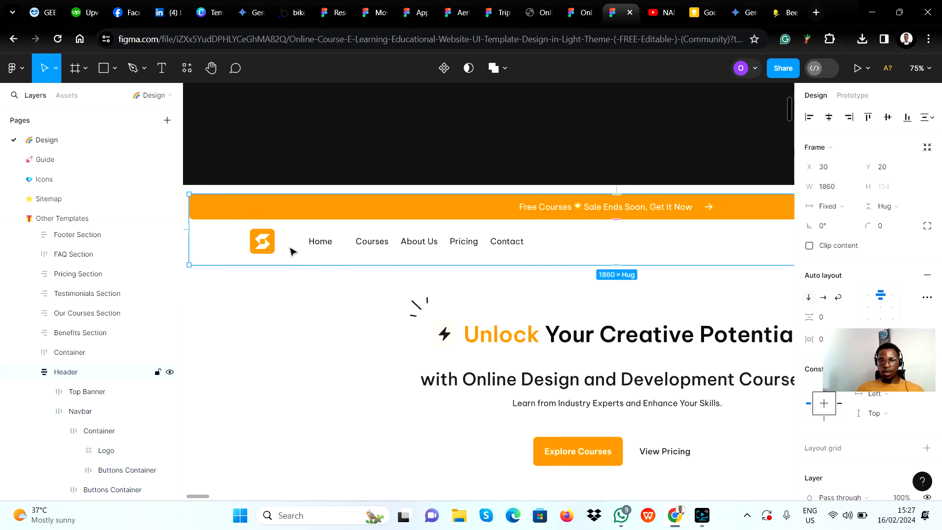
pyautogui.hscroll(1, 294, 248)
pyautogui.hscroll(-1, 265, 248)
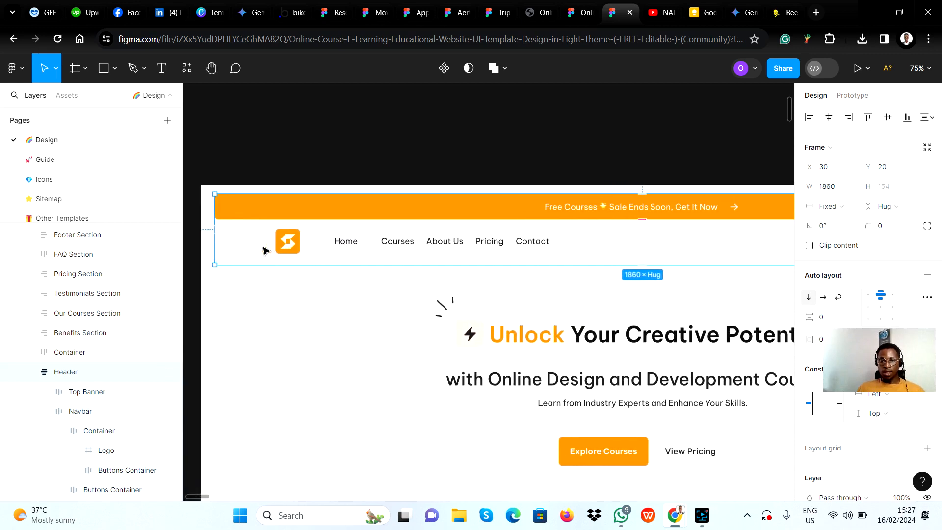
pyautogui.hscroll(4, 294, 251)
pyautogui.hscroll(3, 735, 250)
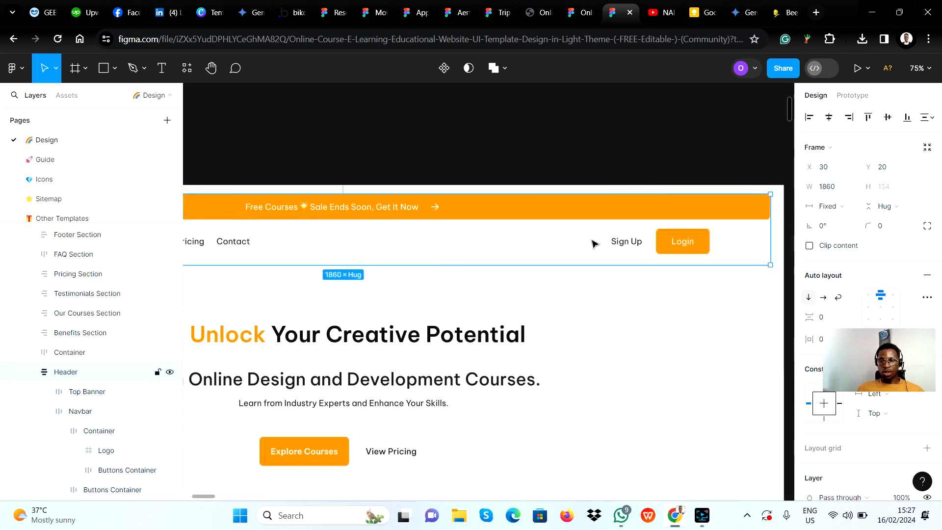
pyautogui.hscroll(-4, 442, 243)
pyautogui.hscroll(-3, 246, 240)
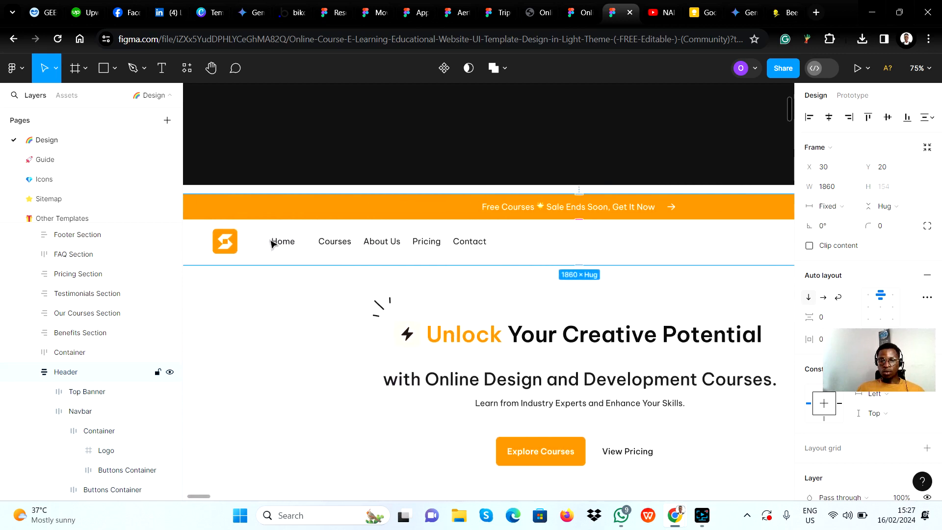
pyautogui.hscroll(3, 736, 254)
pyautogui.hscroll(1, 560, 258)
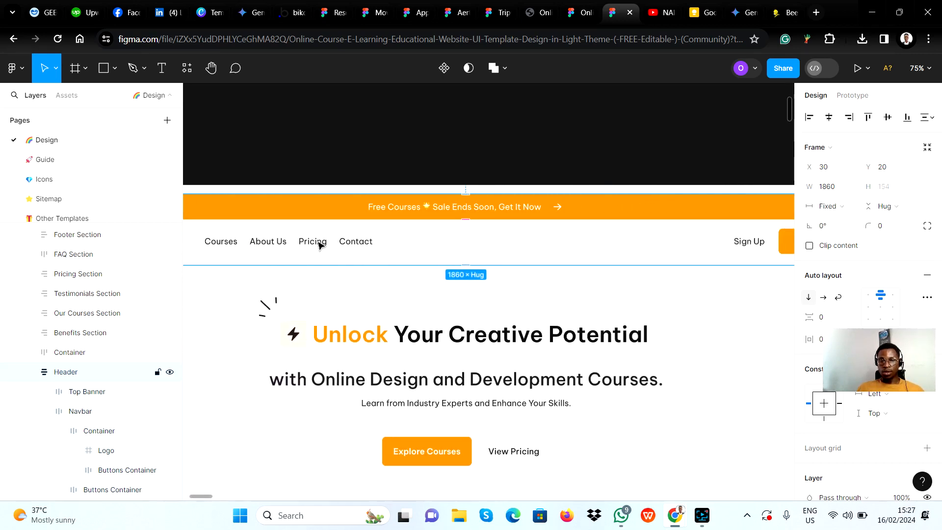
pyautogui.hscroll(-4, 432, 258)
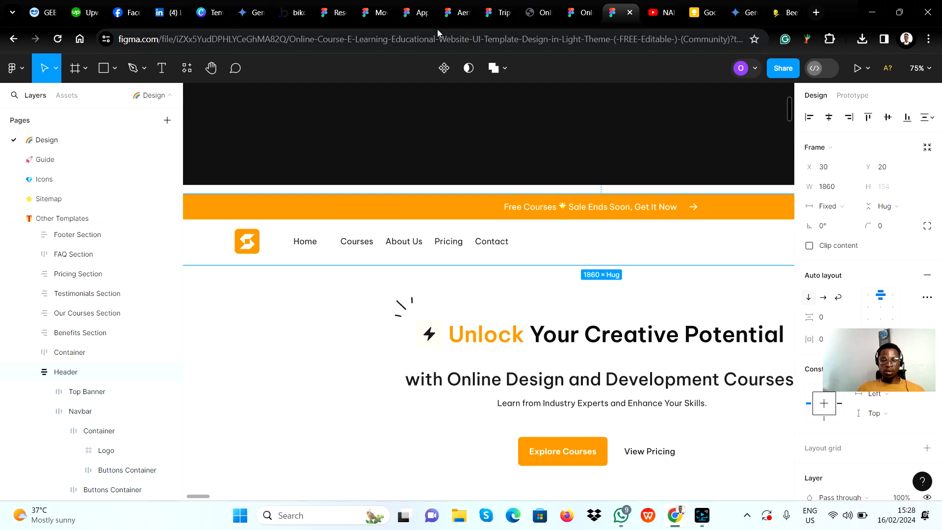
# Switch to the Bubble editor and set the navbar's default builder width to 1400
pyautogui.hotkey('alt', 'Tab')
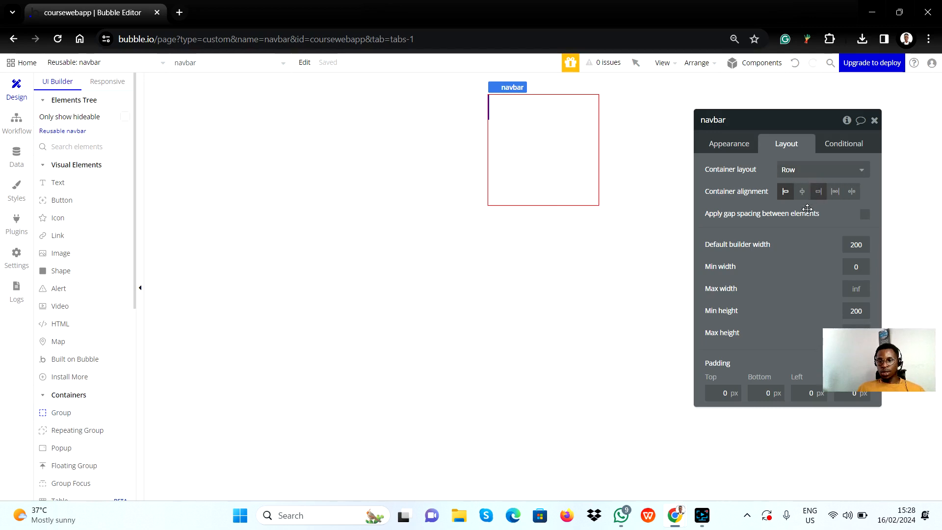
pyautogui.doubleClick(853, 252)
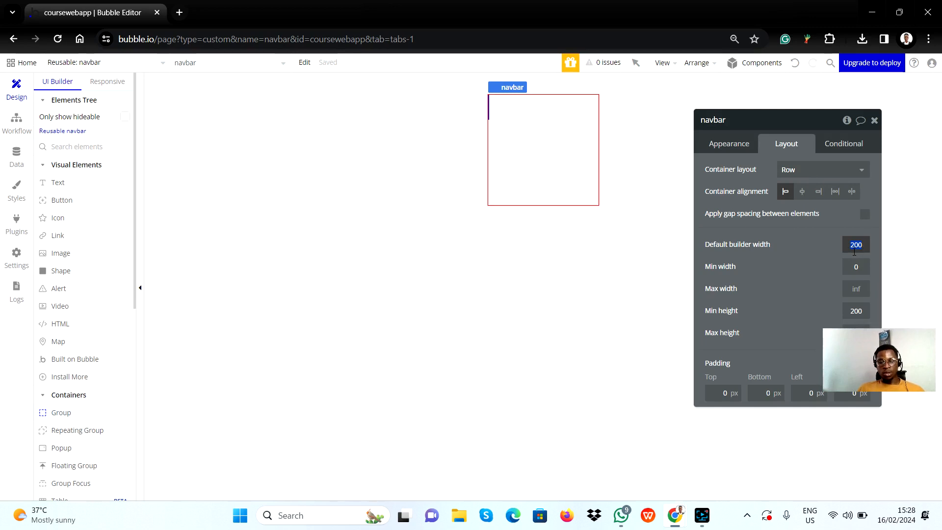
pyautogui.write('1400')
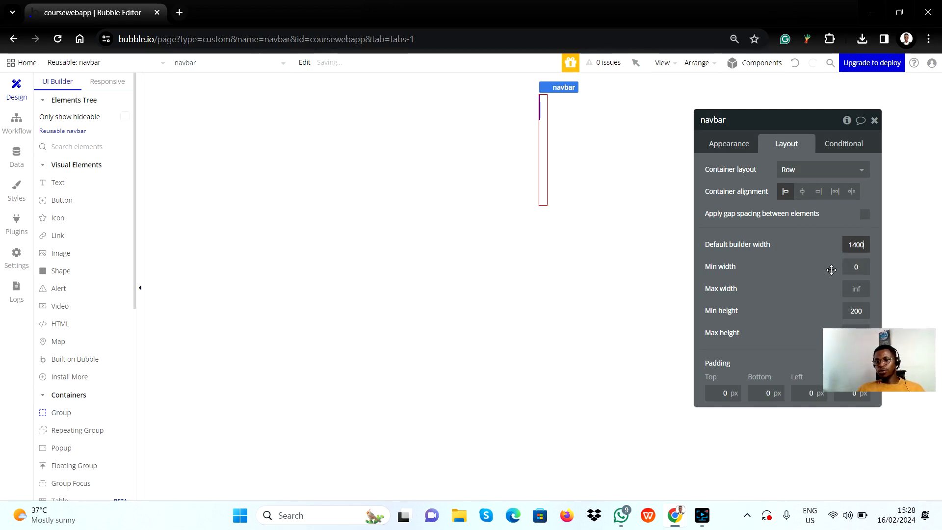
pyautogui.click(825, 274)
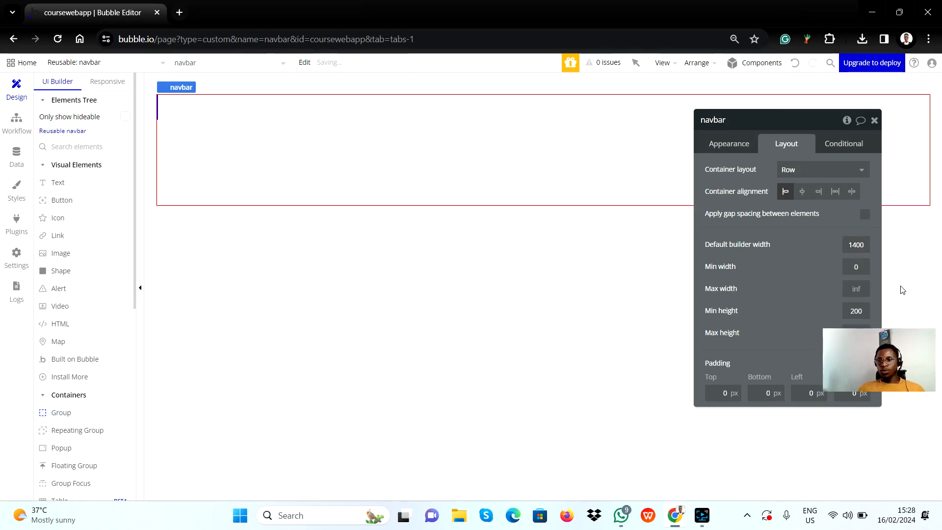
# Compare the navbar with the header in Figma and set its minimum height to 70 in Bubble
pyautogui.click(855, 310)
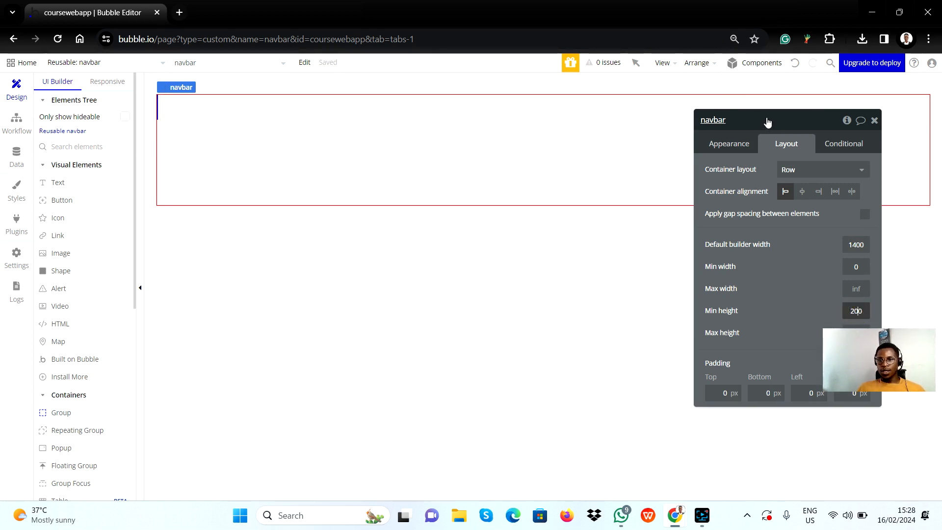
pyautogui.moveTo(767, 120); pyautogui.dragTo(729, 100)
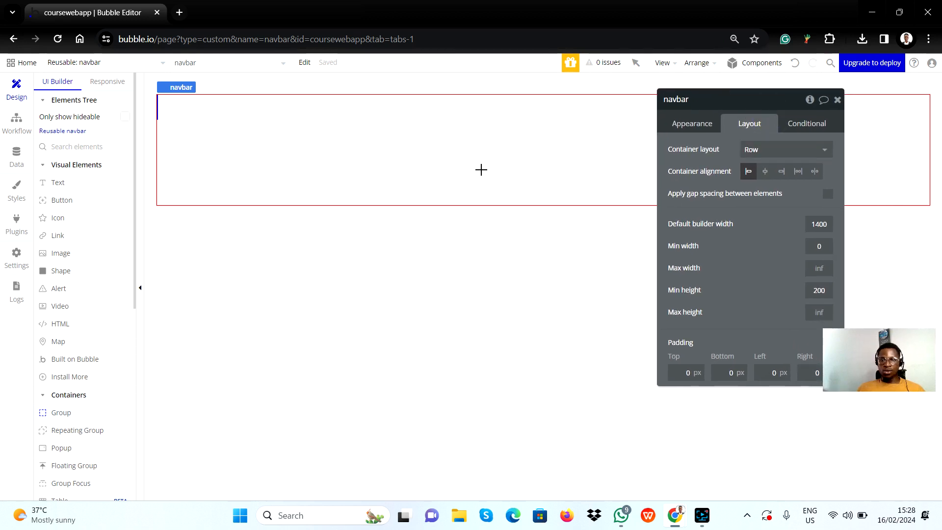
pyautogui.hotkey('alt', 'Tab')
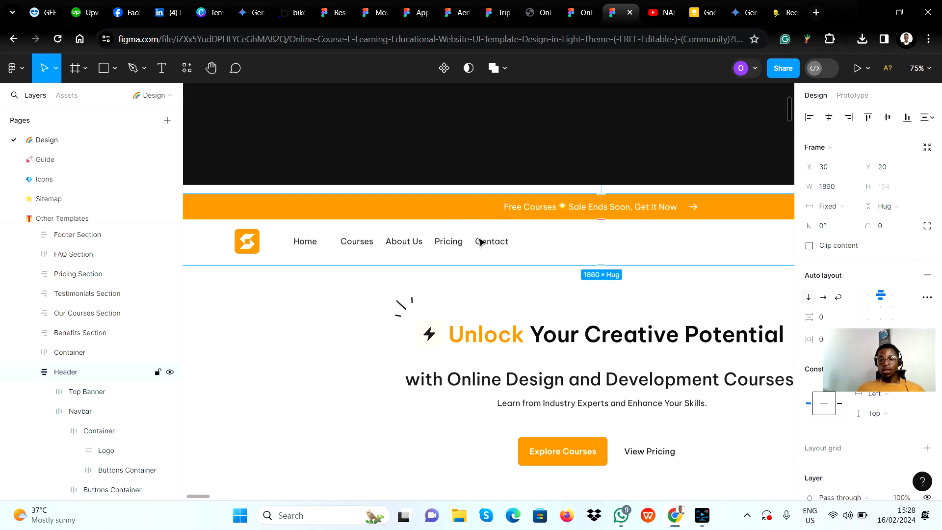
pyautogui.hscroll(-3, 479, 241)
pyautogui.hscroll(-1, 440, 245)
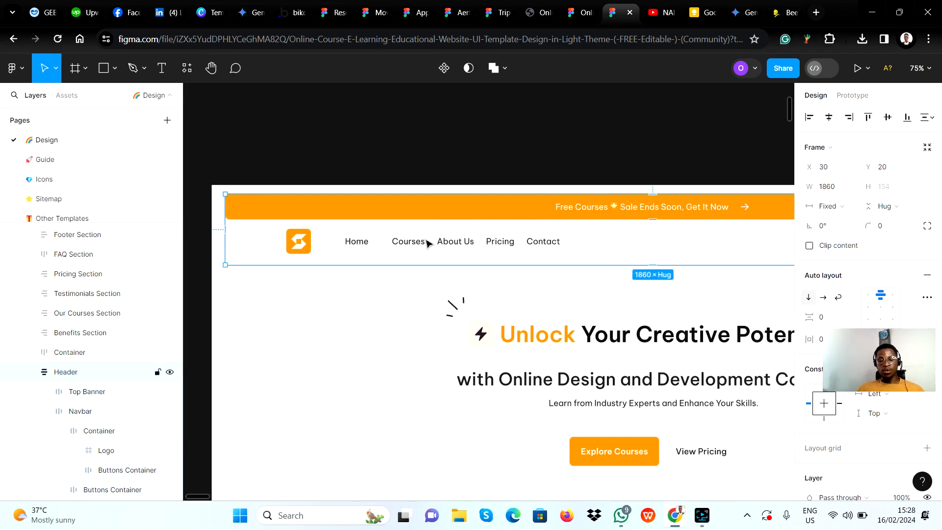
pyautogui.hotkey('alt', 'Tab')
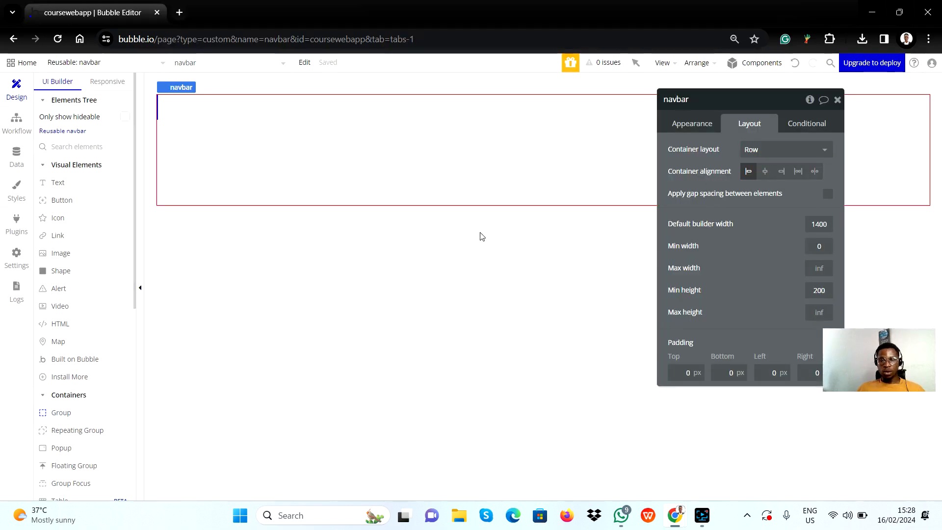
pyautogui.doubleClick(827, 288)
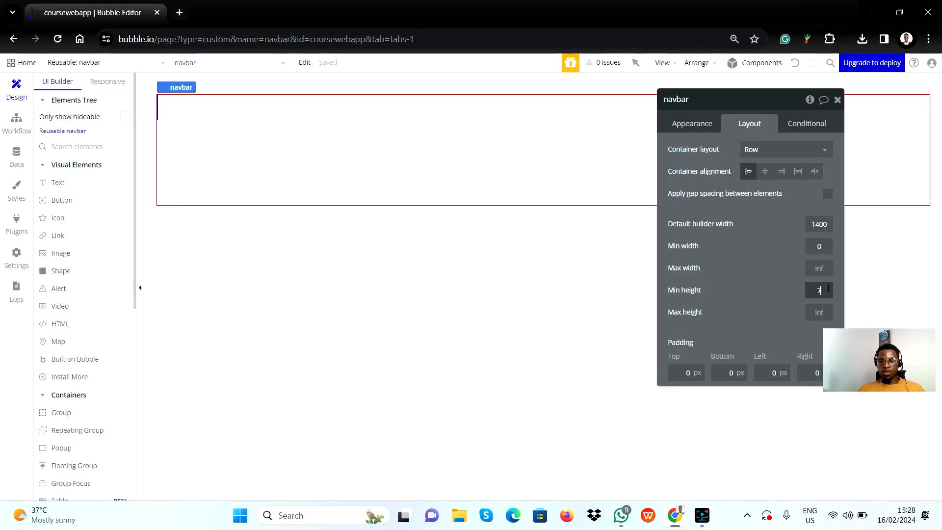
pyautogui.click(758, 282)
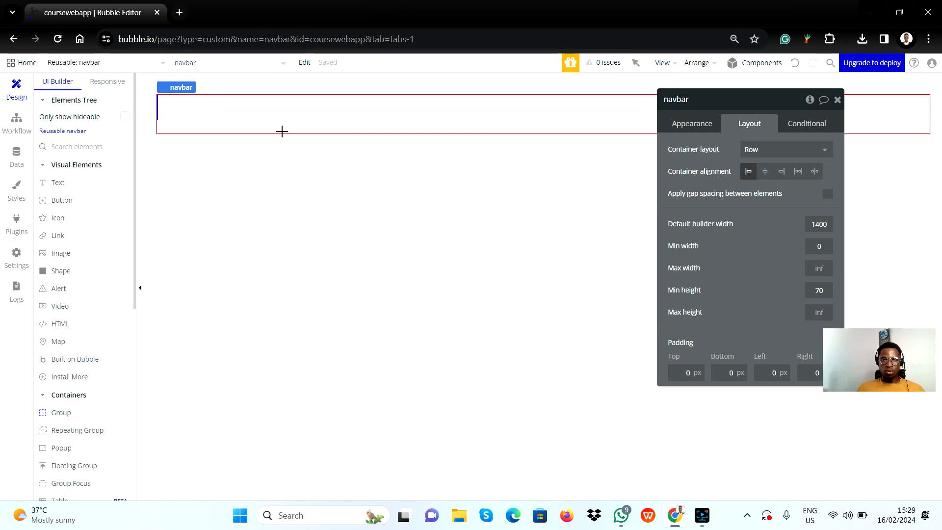
# Switch to Figma and examine how the navbar nests the logo and the menu links in one container
pyautogui.hotkey('alt', 'Tab')
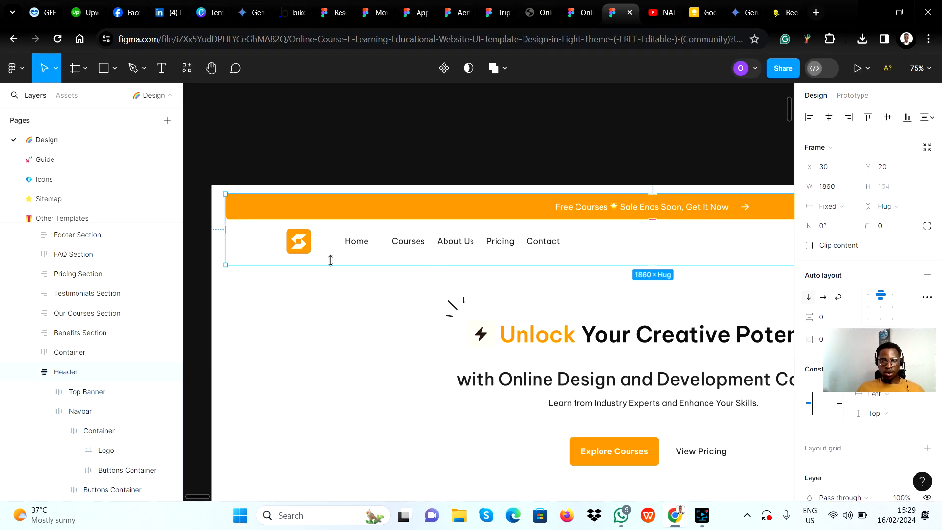
pyautogui.scroll(3, 332, 263)
pyautogui.scroll(-3, 334, 261)
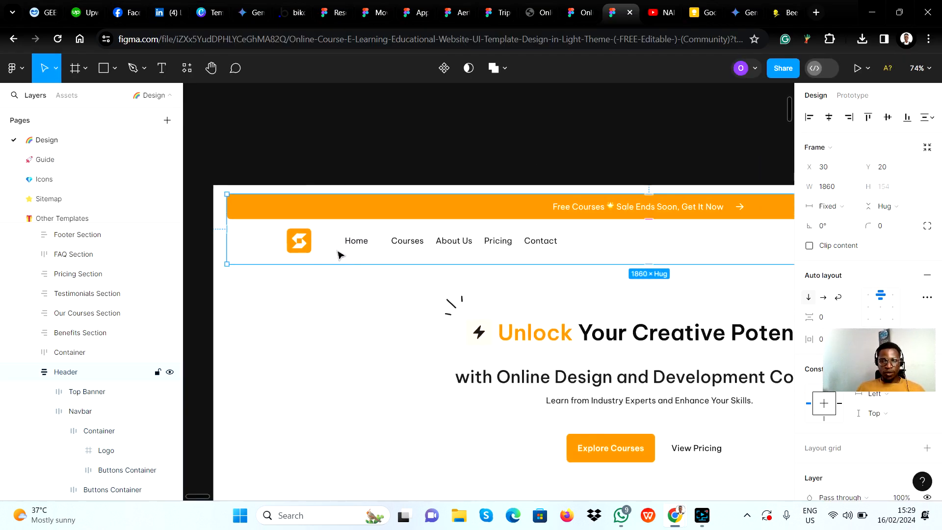
pyautogui.scroll(3, 337, 254)
pyautogui.scroll(-2, 330, 253)
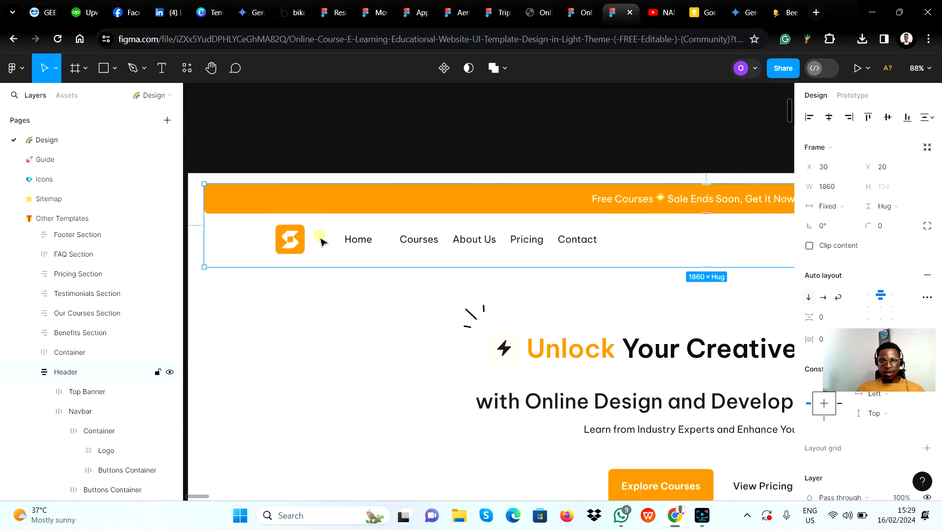
pyautogui.click(312, 243)
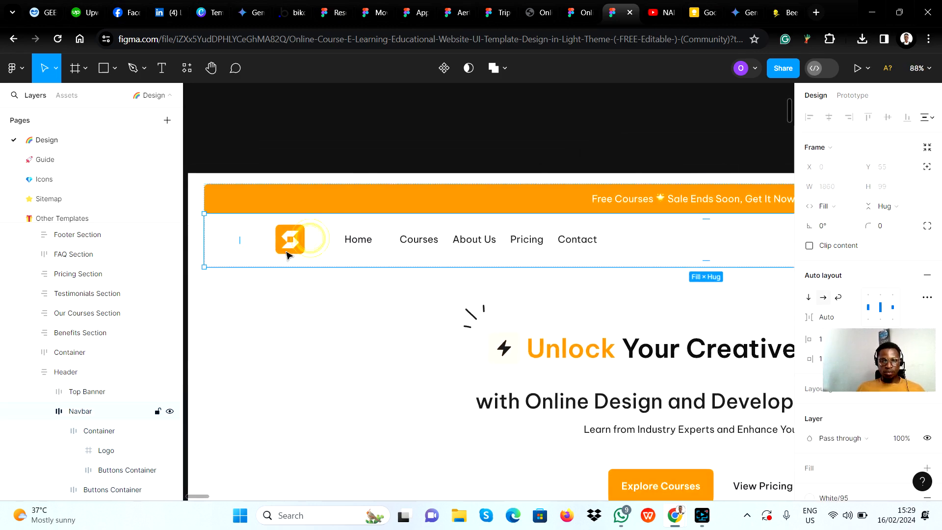
pyautogui.click(315, 244)
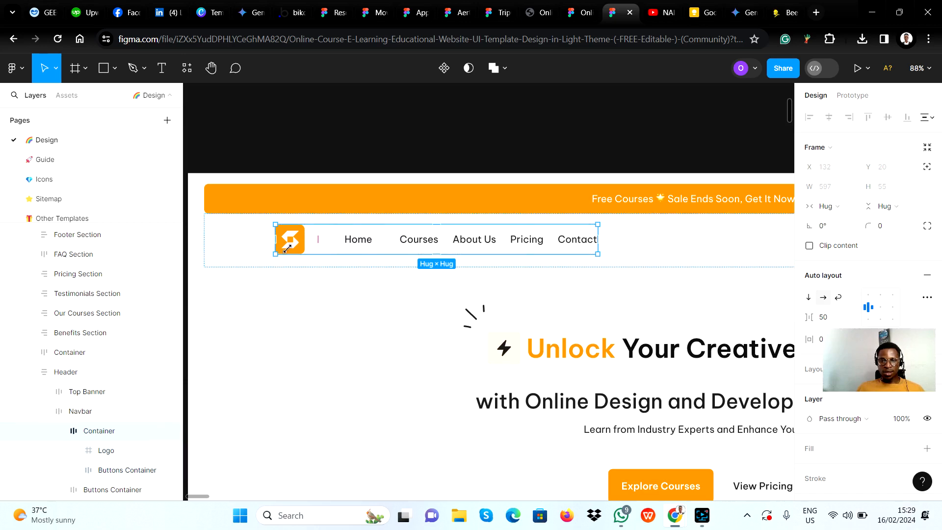
pyautogui.click(367, 241)
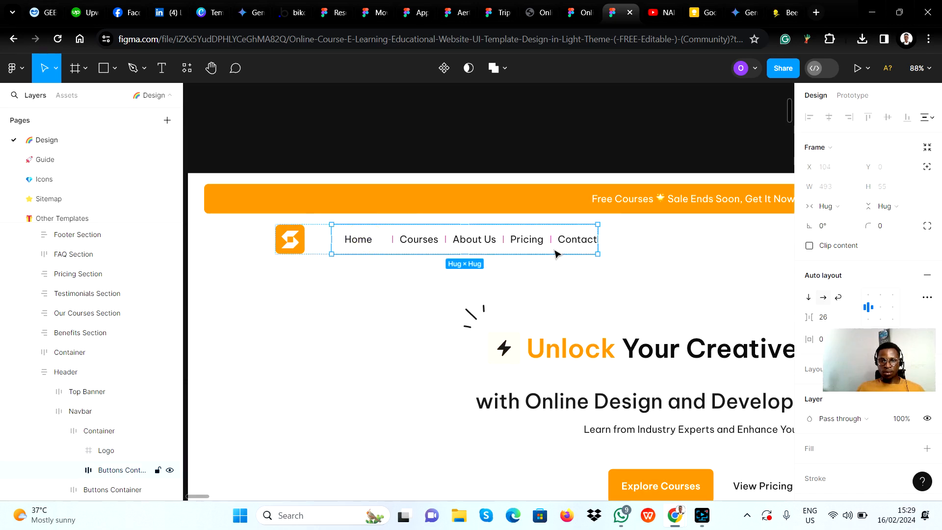
# Examine the Sign Up and Login container in Figma and compare it with the logo and menu links container
pyautogui.hscroll(5, 544, 252)
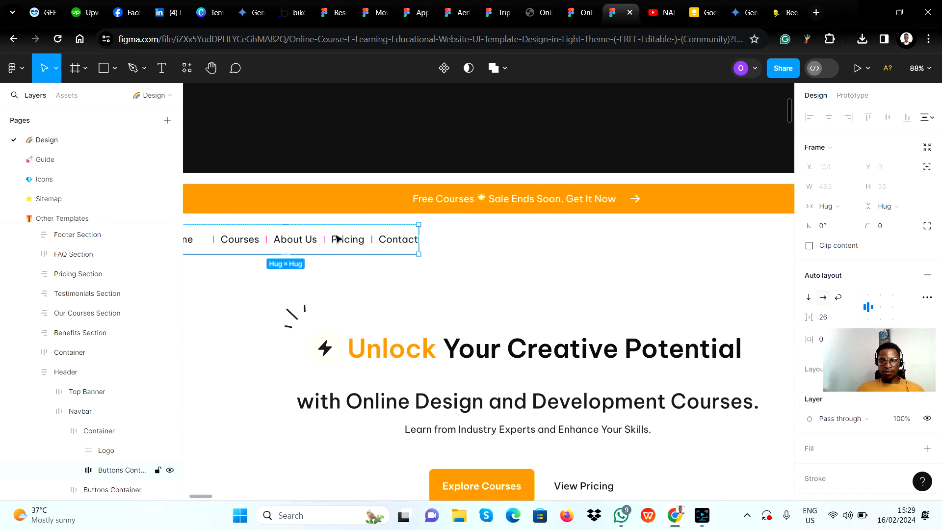
pyautogui.hscroll(1, 456, 255)
pyautogui.hscroll(8, 457, 256)
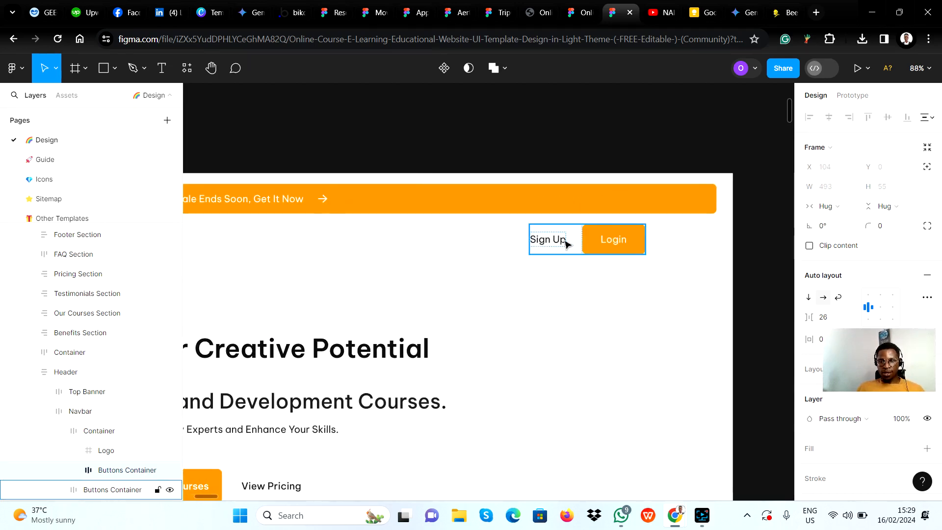
pyautogui.click(566, 244)
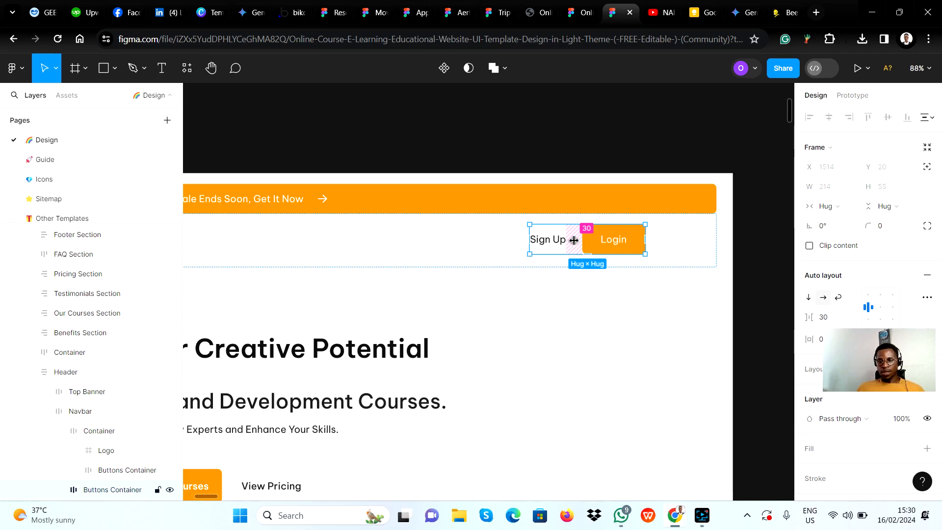
pyautogui.hscroll(-4, 403, 240)
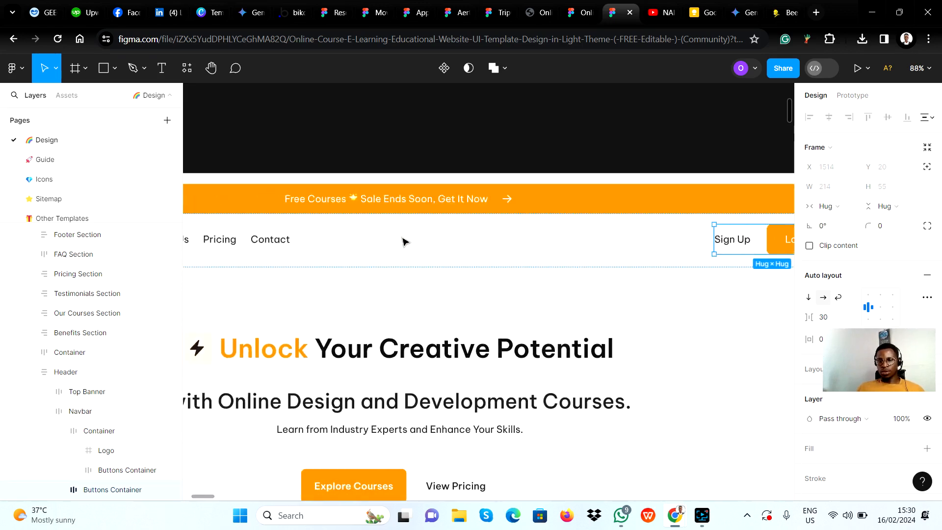
pyautogui.hscroll(-7, 404, 240)
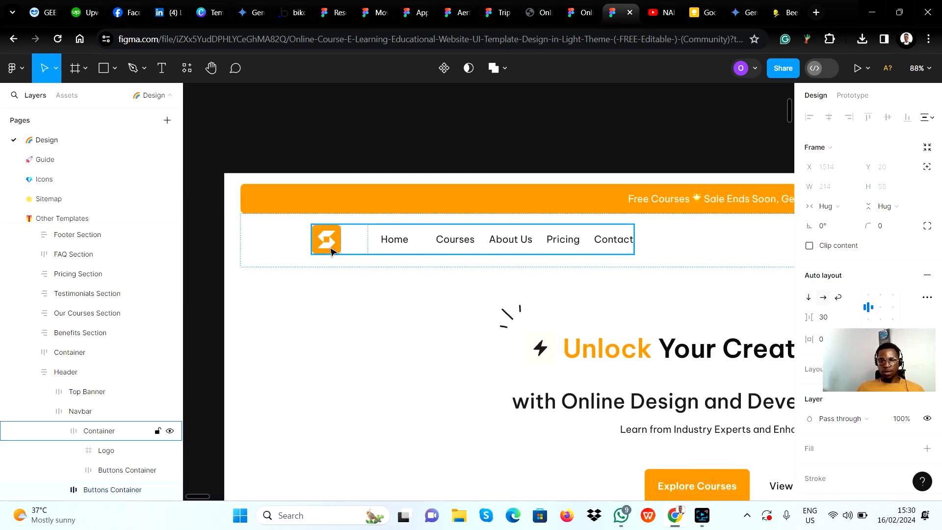
pyautogui.click(351, 251)
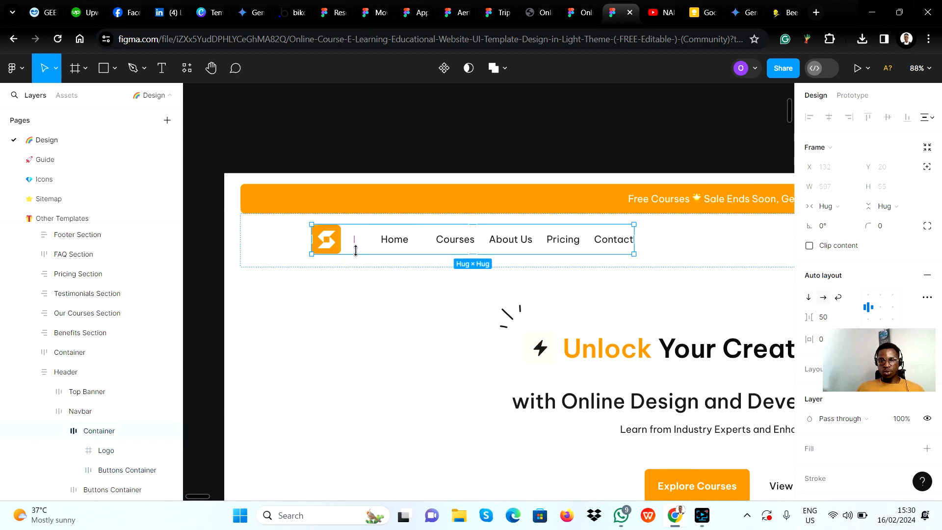
pyautogui.hscroll(9, 379, 253)
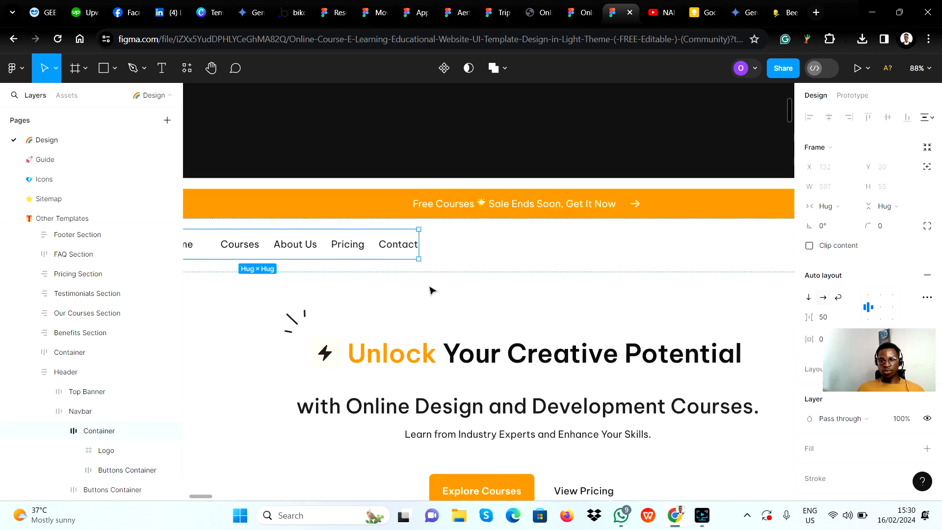
pyautogui.click(652, 274)
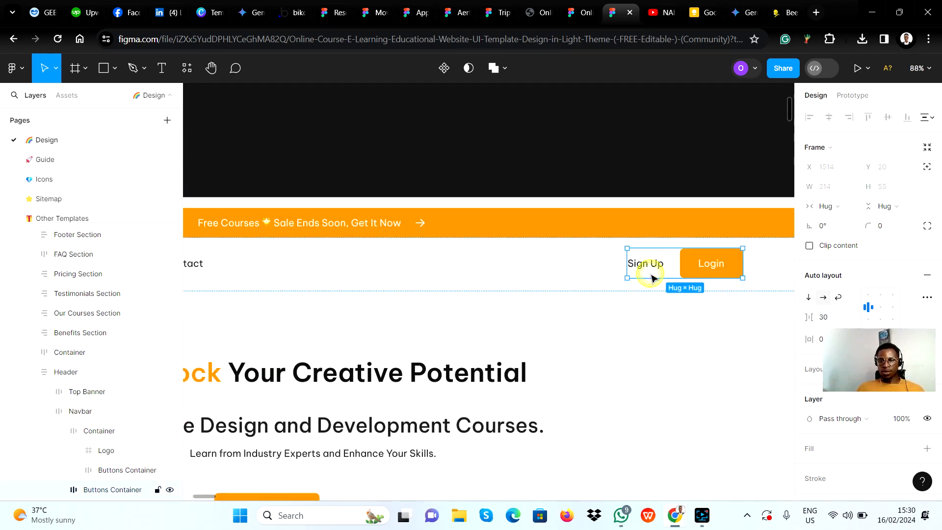
pyautogui.hscroll(-5, 461, 260)
pyautogui.hscroll(-4, 421, 254)
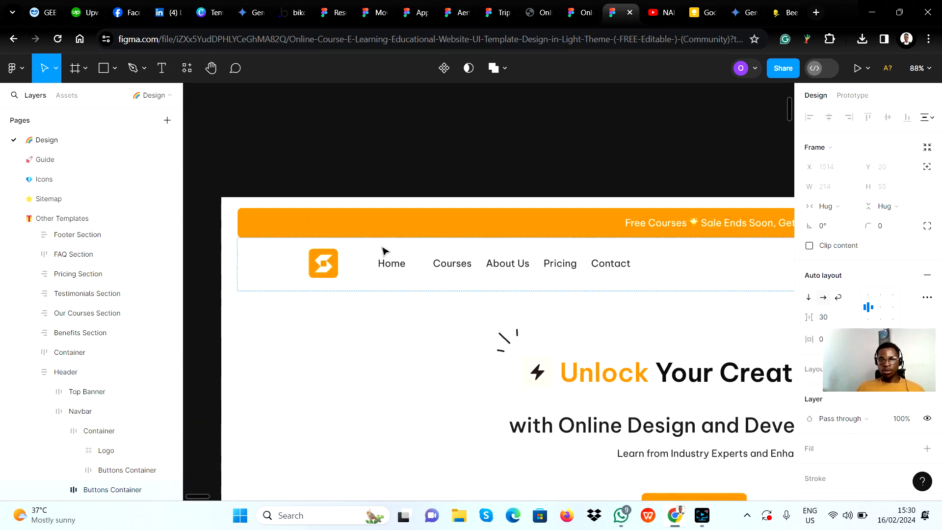
# Switch to the Bubble editor, draw a group about 513 by 38 px in the navbar, and duplicate it alongside
pyautogui.hotkey('alt', 'Tab')
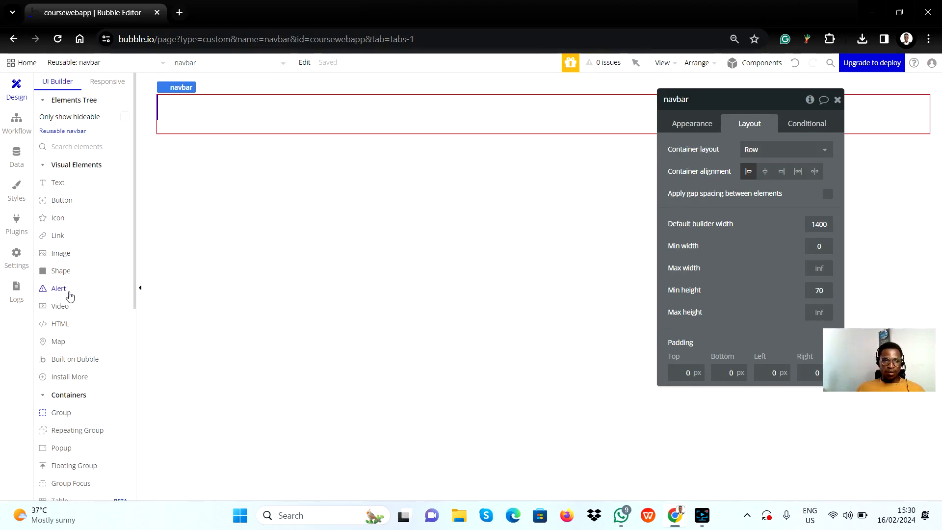
pyautogui.click(62, 413)
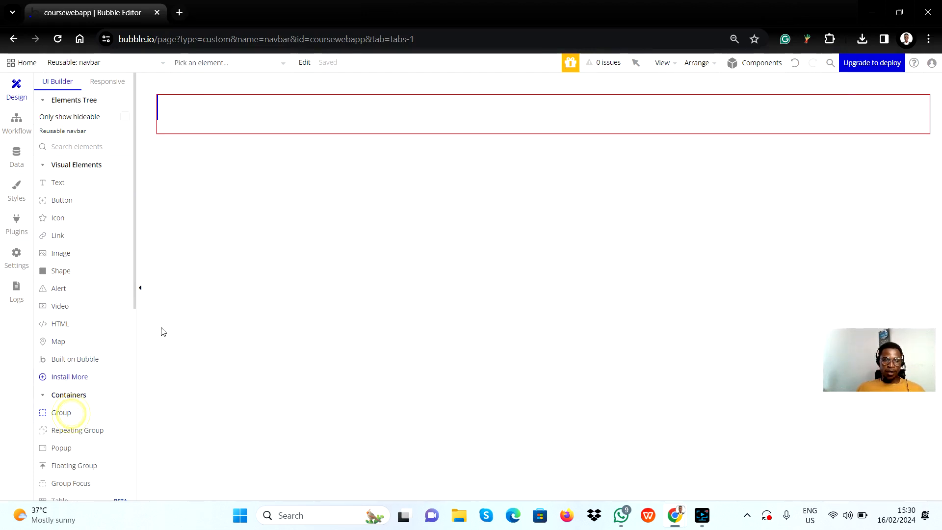
pyautogui.moveTo(163, 105)
pyautogui.mouseDown()
pyautogui.moveTo(170, 117)
pyautogui.moveTo(286, 130)
pyautogui.moveTo(317, 121)
pyautogui.moveTo(524, 128)
pyautogui.moveTo(443, 128)
pyautogui.mouseUp()
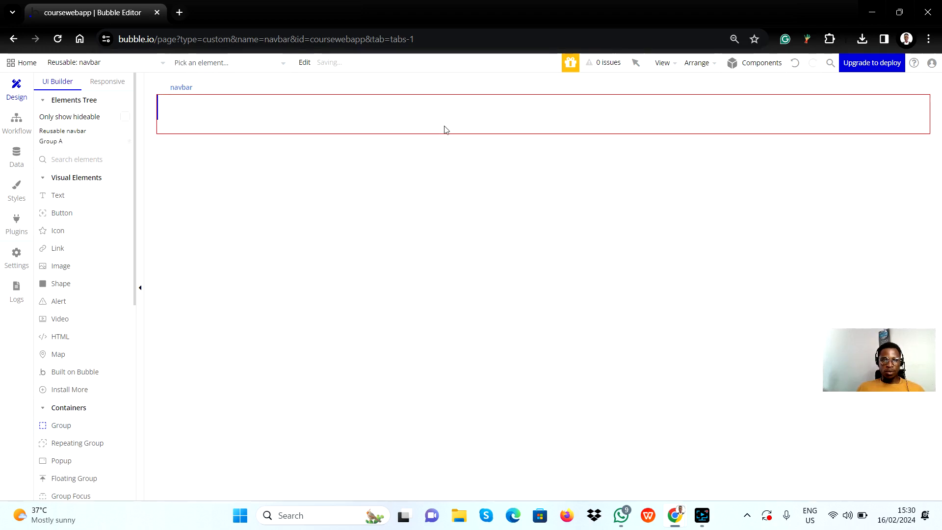
pyautogui.click(306, 110)
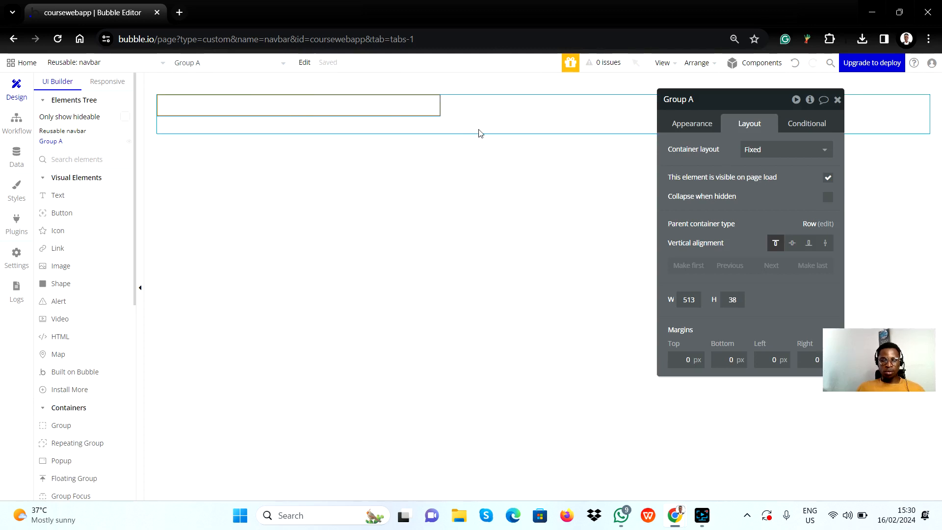
pyautogui.hotkey('ctrl', 'v')
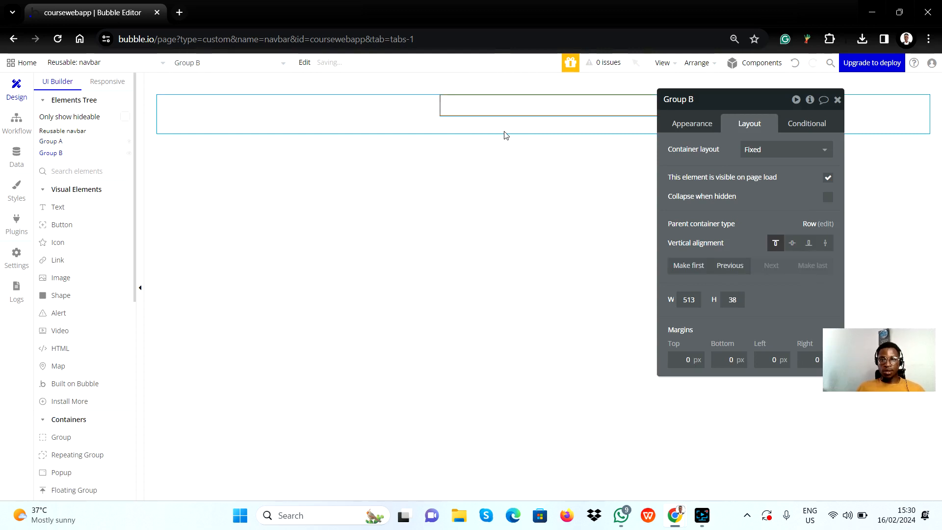
# Inspect the two groups in the navbar in turn to check their placement side by side
pyautogui.click(375, 107)
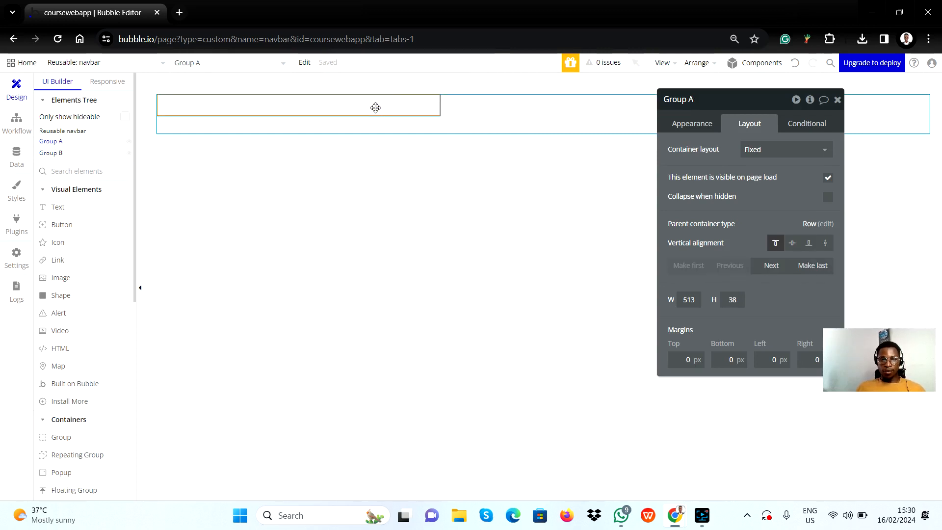
pyautogui.click(483, 113)
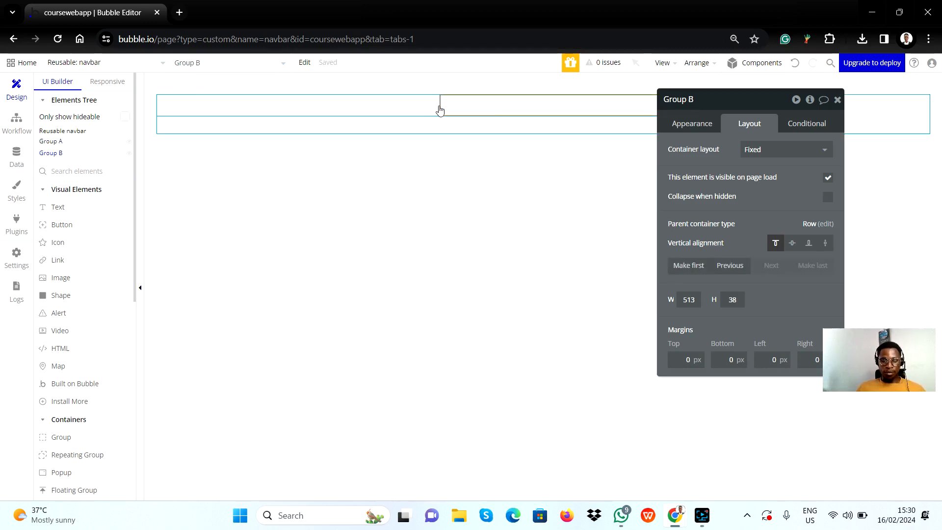
pyautogui.click(386, 105)
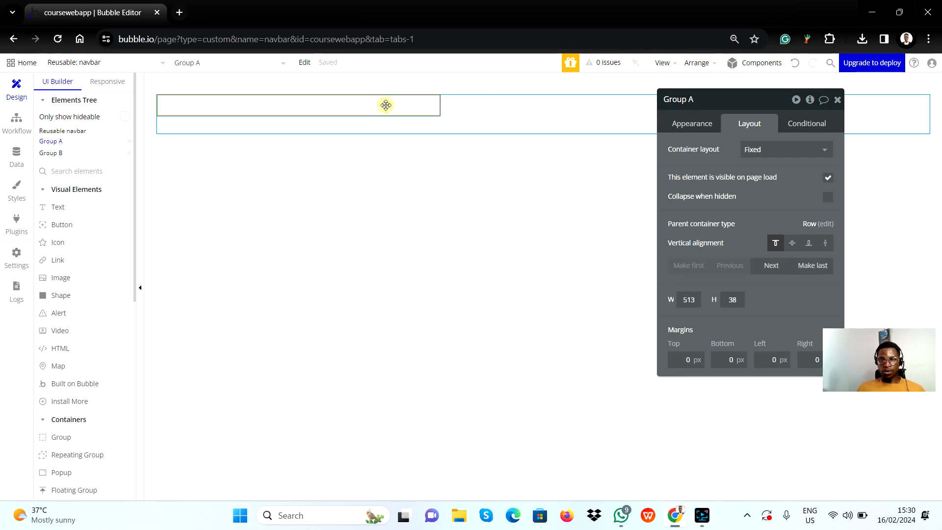
pyautogui.click(449, 97)
pyautogui.click(407, 105)
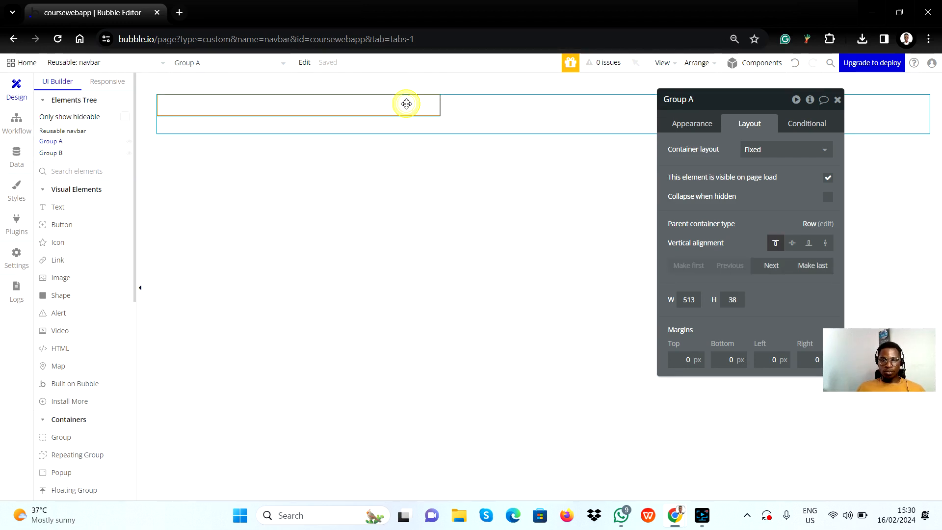
# Compare the first Bubble group with Figma's container holding the logo and the Home to Contact links
pyautogui.hotkey('alt', 'Tab')
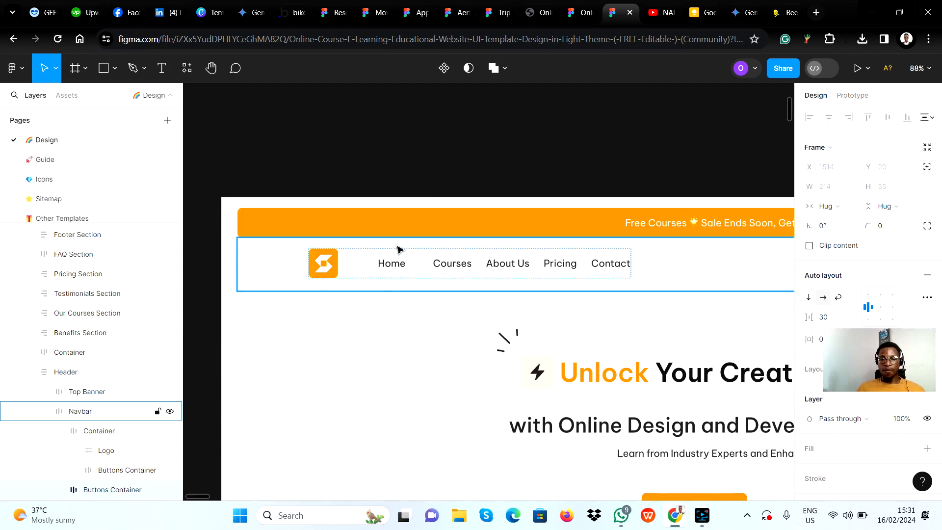
pyautogui.click(505, 276)
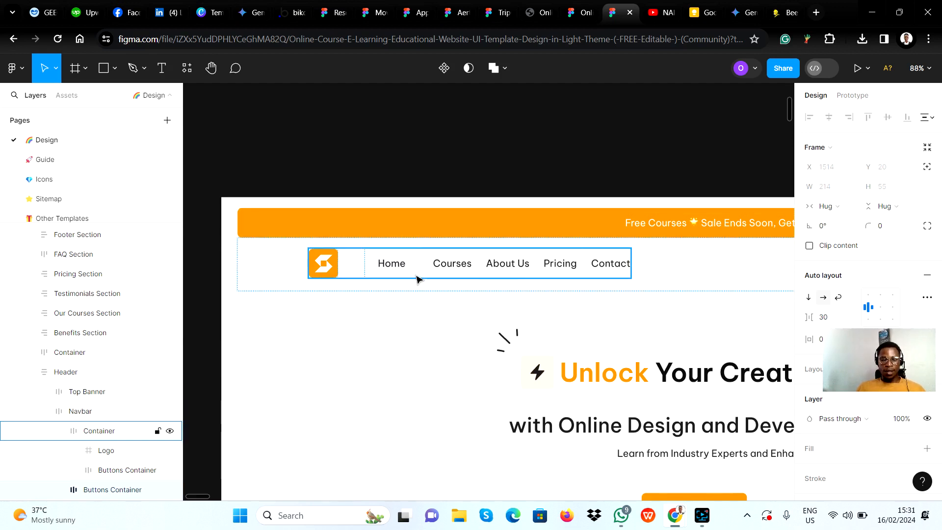
pyautogui.hotkey('alt', 'Tab')
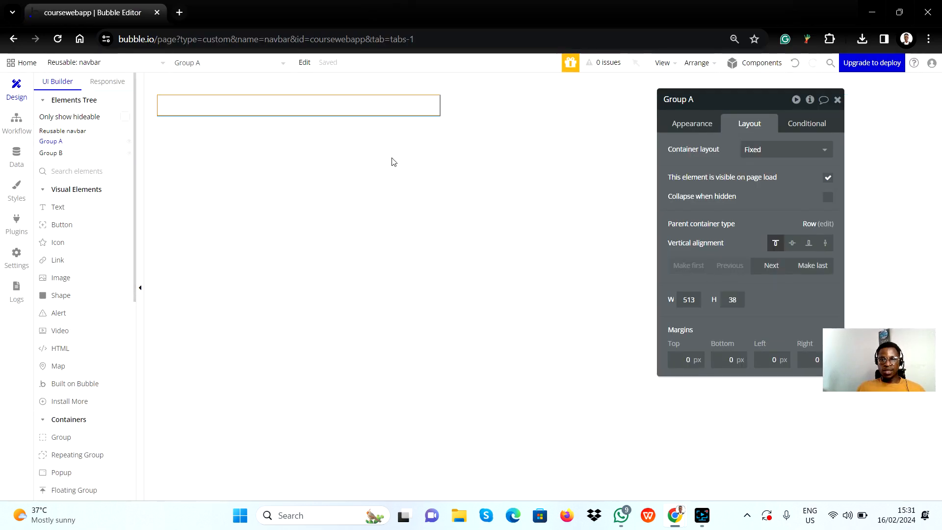
pyautogui.hotkey('alt', 'Tab')
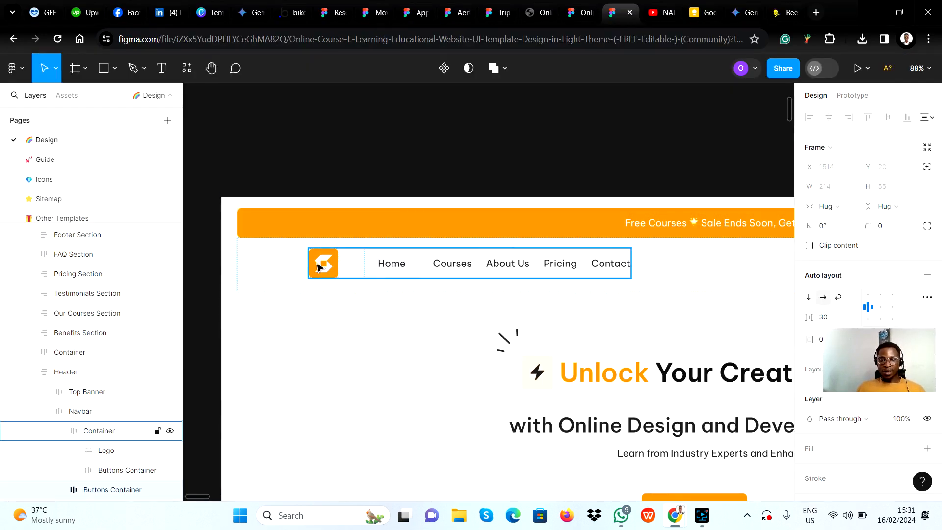
pyautogui.click(358, 267)
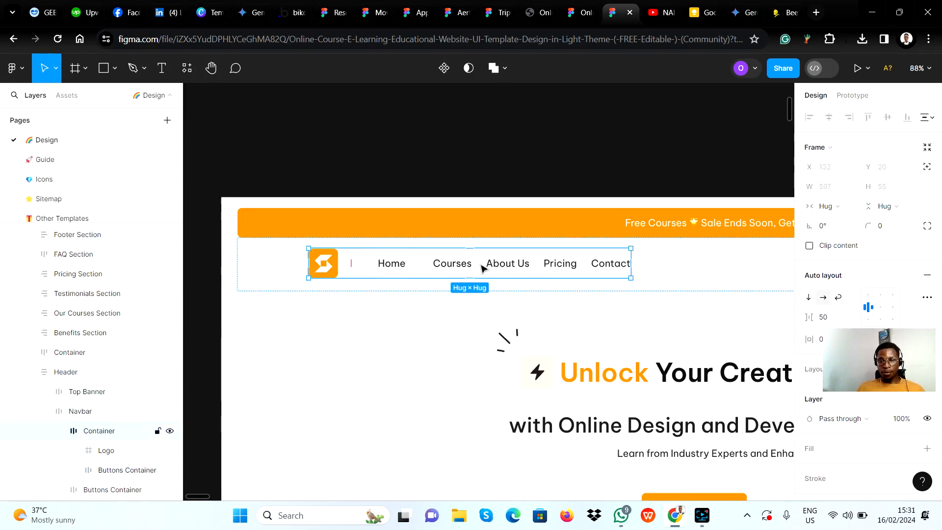
pyautogui.hscroll(3, 510, 279)
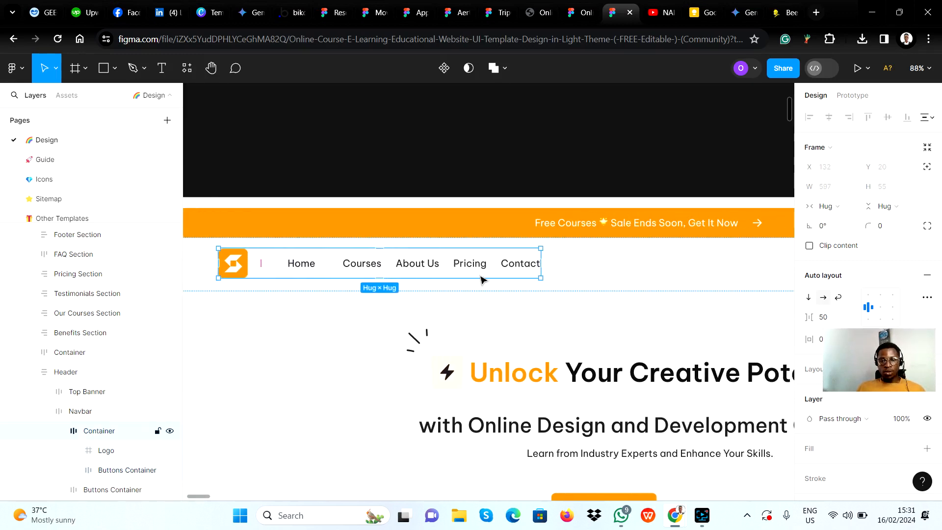
pyautogui.hscroll(-2, 442, 270)
# Switch to the Bubble editor and rename Group A as "left group"
pyautogui.hotkey('alt', 'Tab')
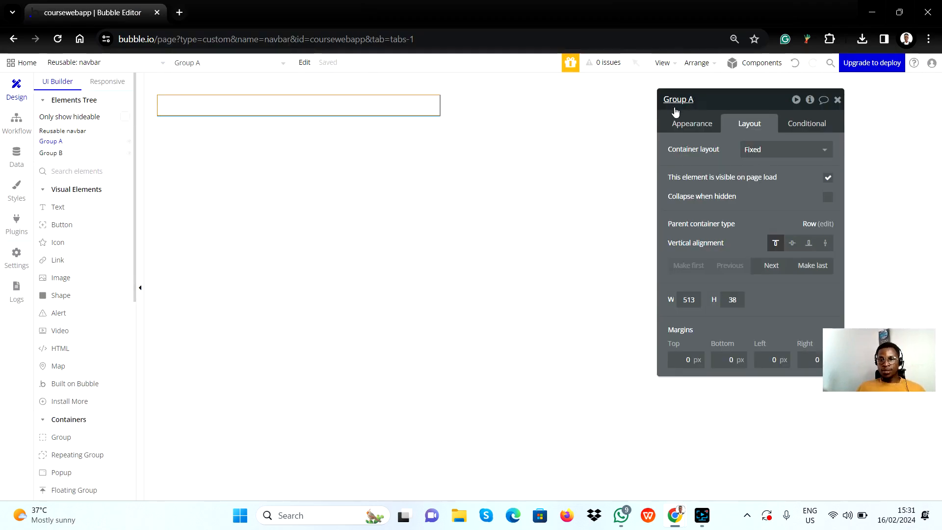
pyautogui.doubleClick(696, 99)
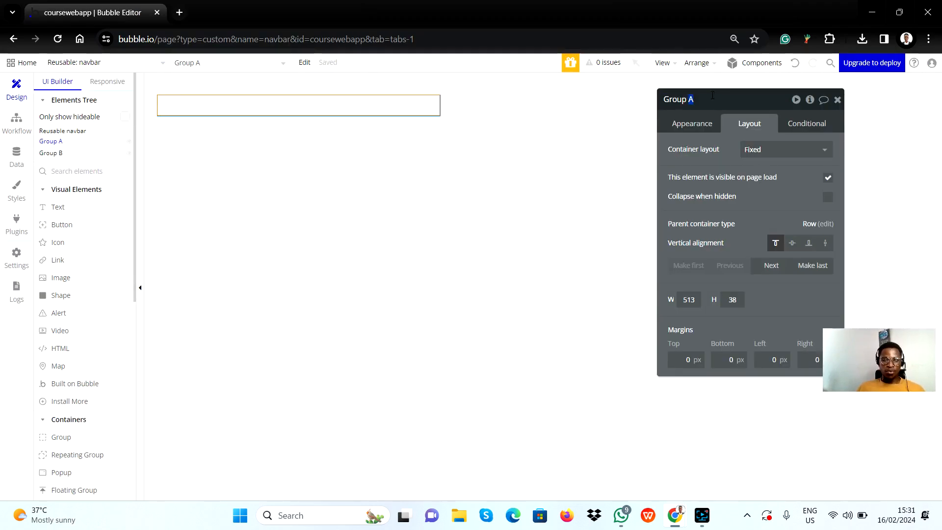
pyautogui.hotkey('ctrl', 'a')
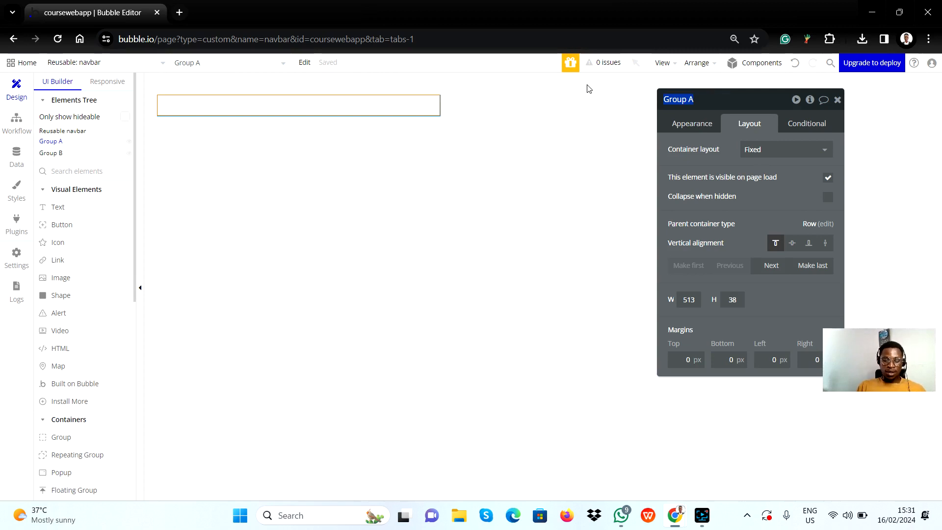
pyautogui.write('left g')
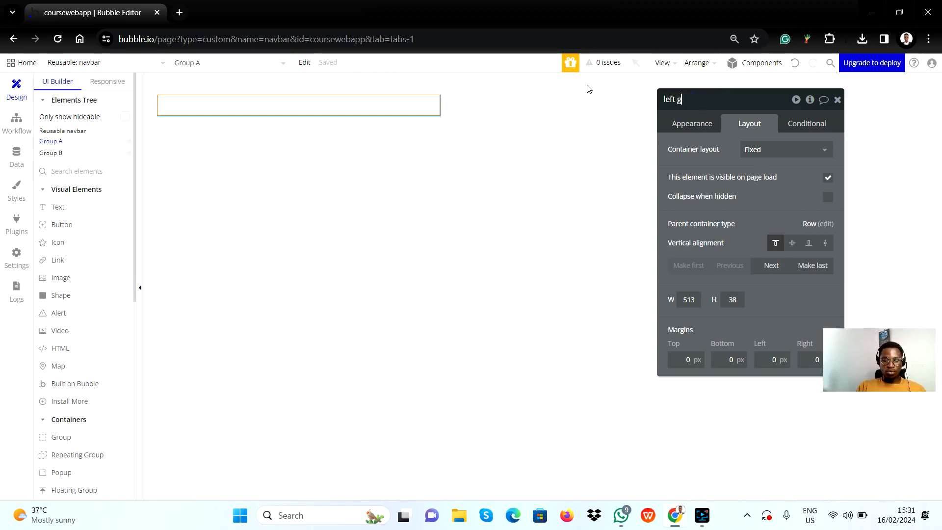
pyautogui.write('roup')
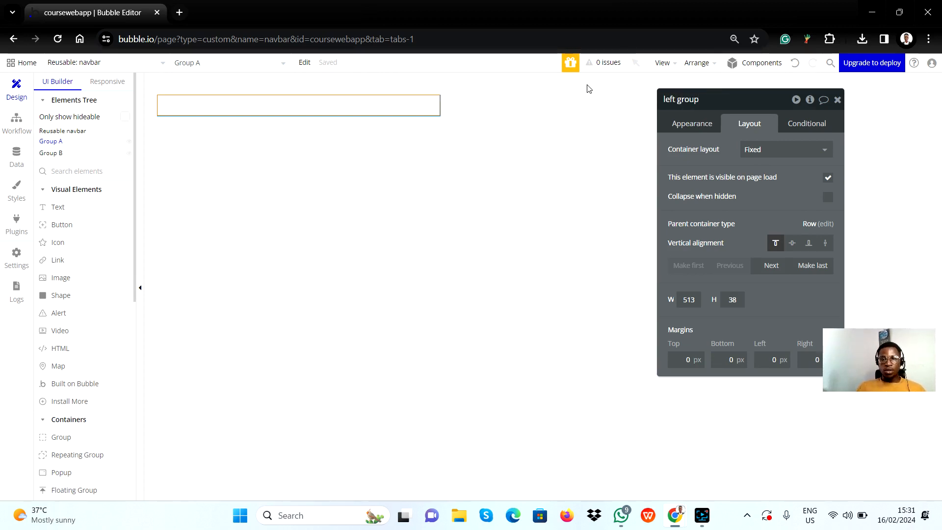
# Rename Group B in the navbar as "right group"
pyautogui.click(410, 158)
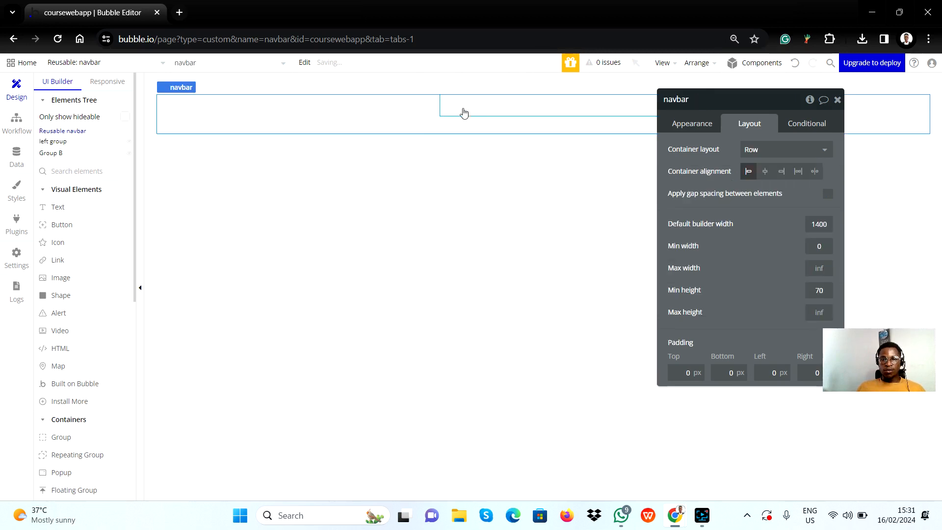
pyautogui.click(417, 104)
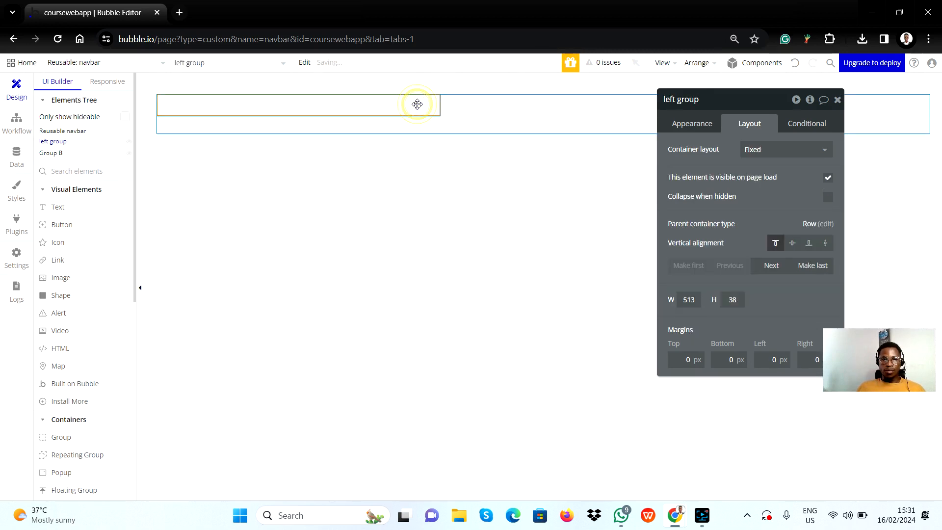
pyautogui.click(500, 110)
pyautogui.click(702, 103)
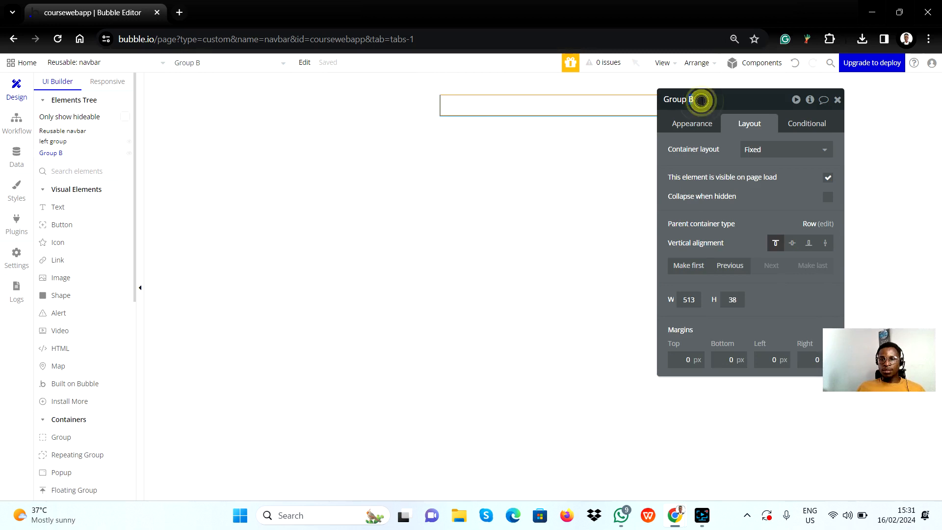
pyautogui.write('right grou')
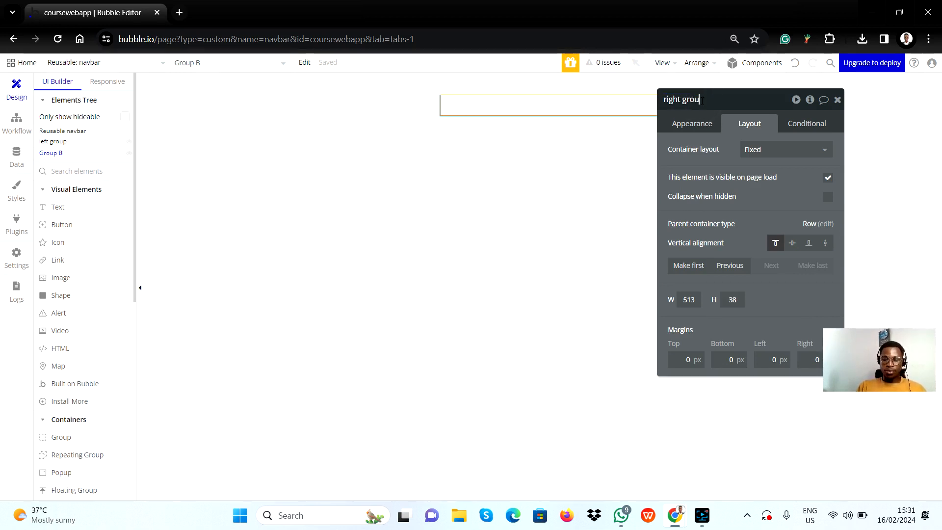
pyautogui.write('p')
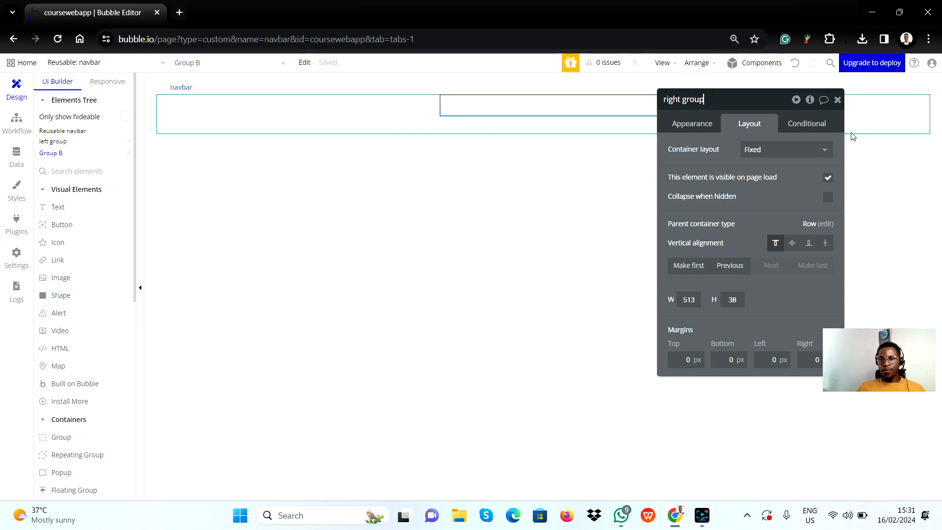
pyautogui.click(793, 194)
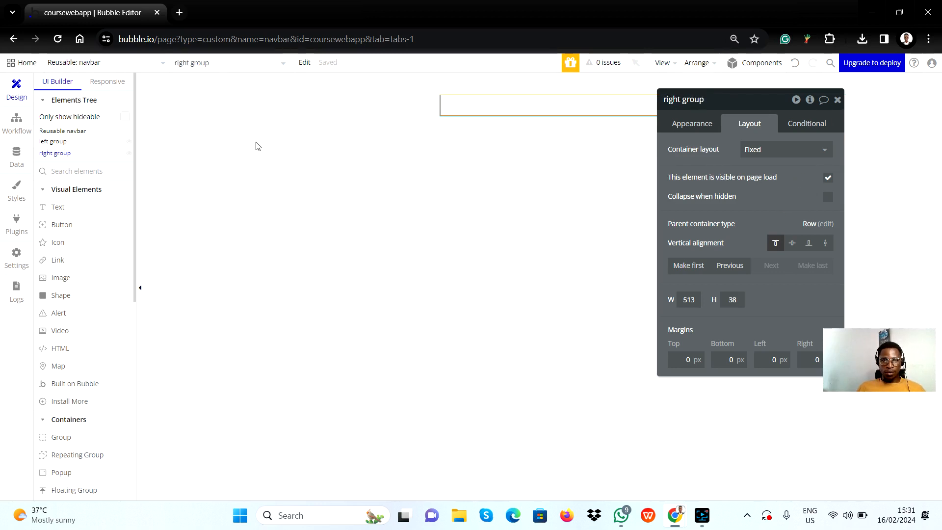
# Review the available elements and inspect the left group and right group in the navbar's element hierarchy
pyautogui.click(272, 129)
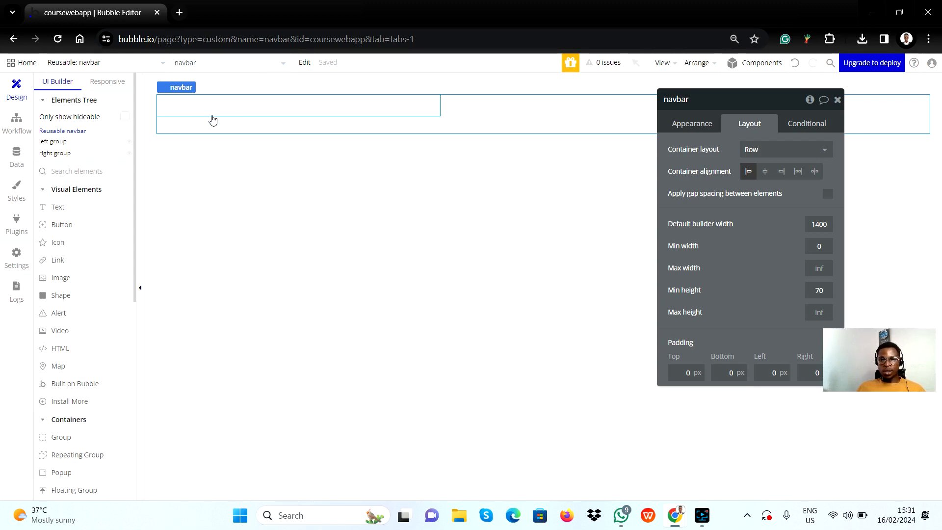
pyautogui.scroll(-7, 77, 378)
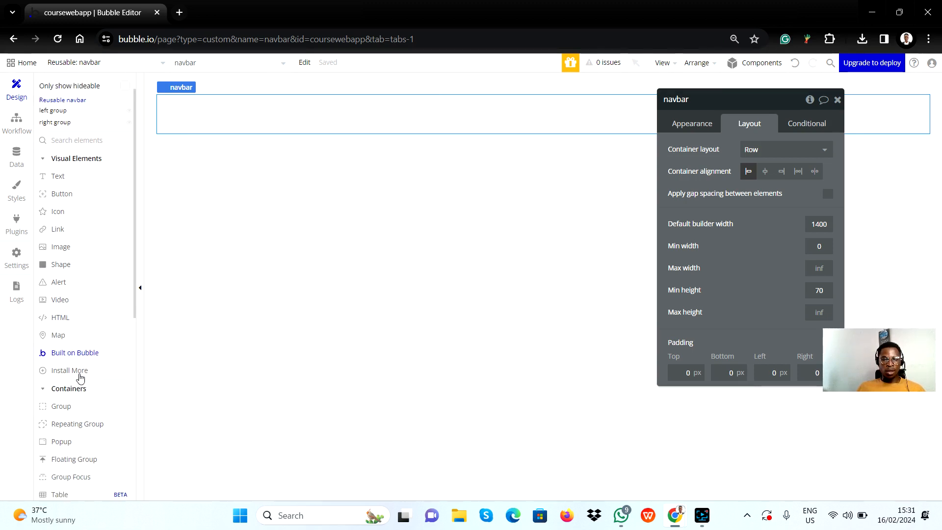
pyautogui.scroll(-1, 81, 393)
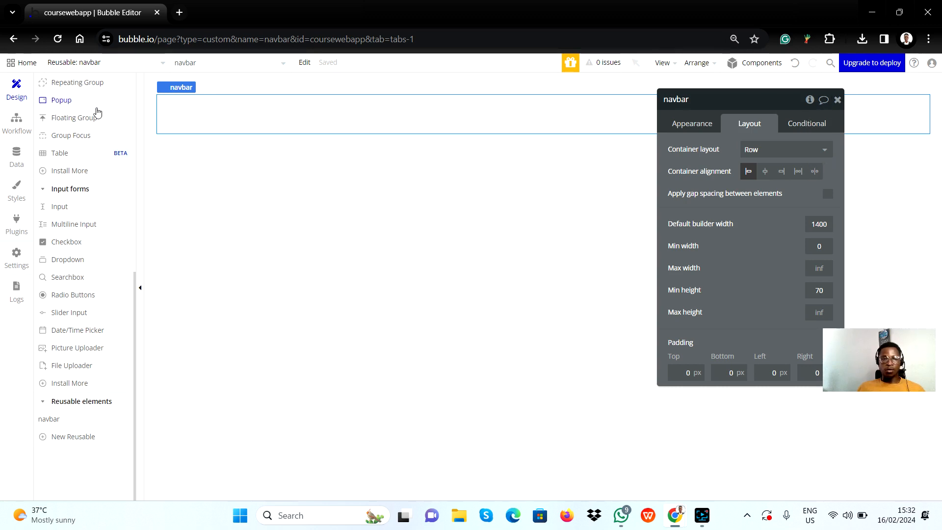
pyautogui.scroll(8, 73, 122)
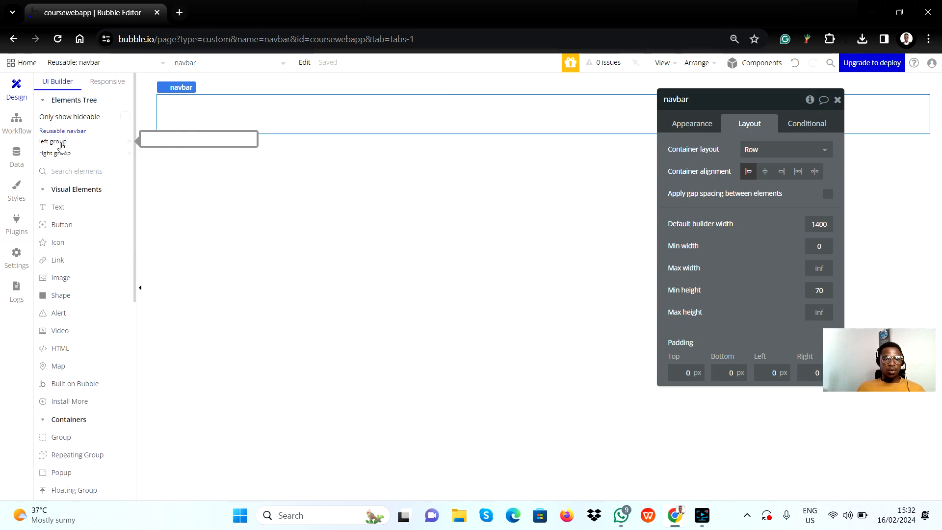
pyautogui.click(62, 147)
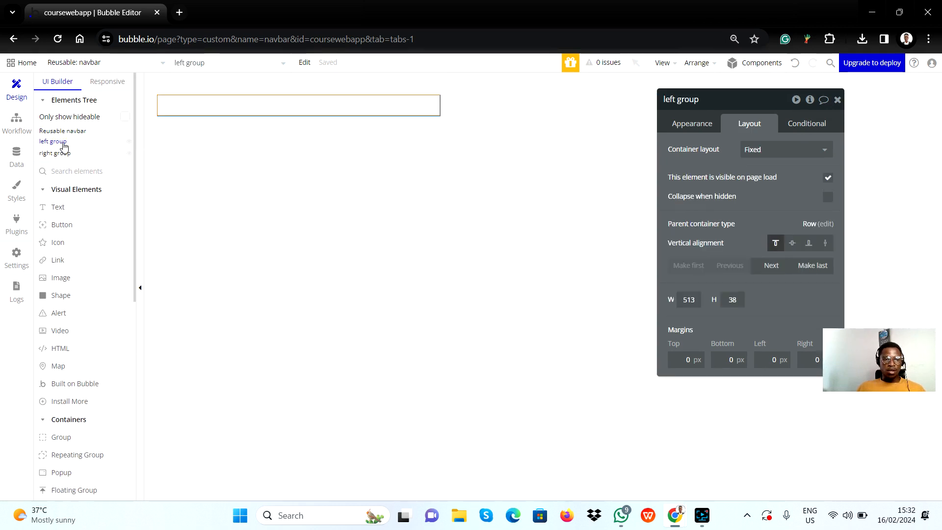
pyautogui.click(54, 154)
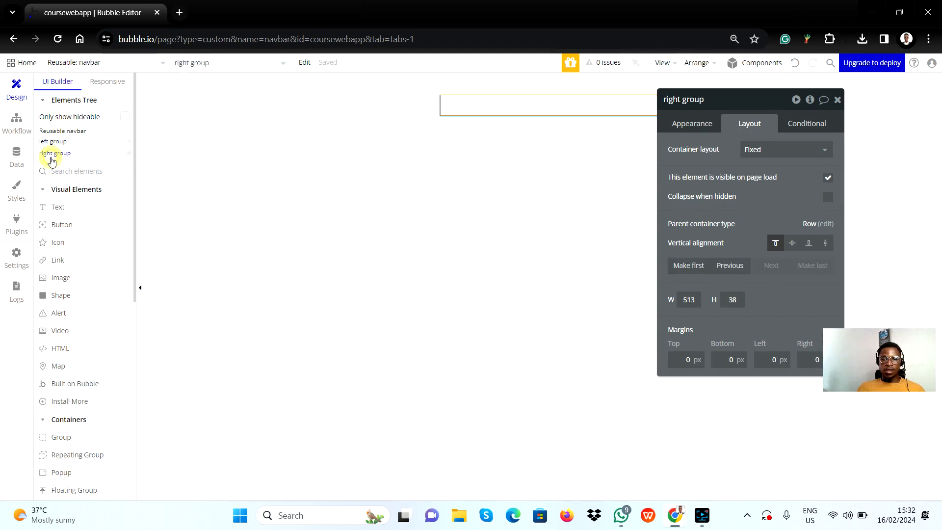
# Switch to the Figma design and compare the header's logo-and-links container with the Sign Up and Login group
pyautogui.hotkey('alt', 'Tab')
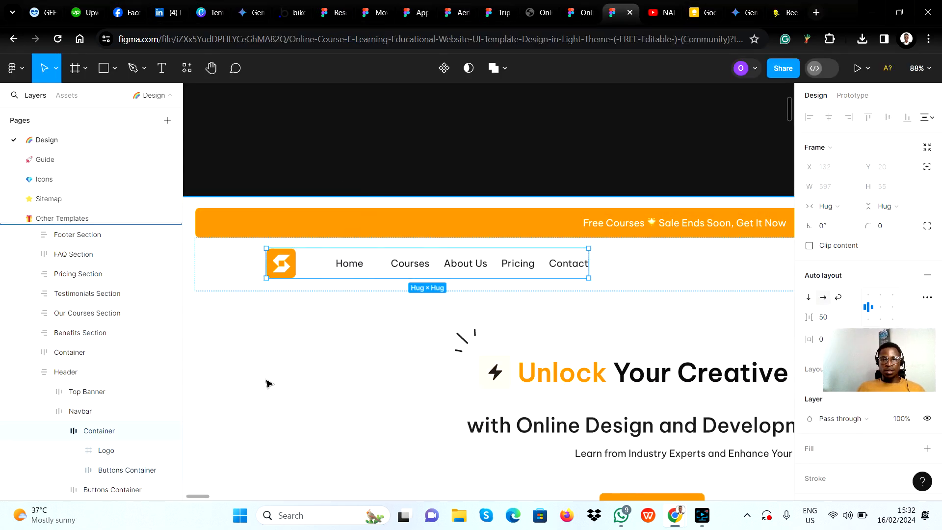
pyautogui.scroll(-5, 324, 304)
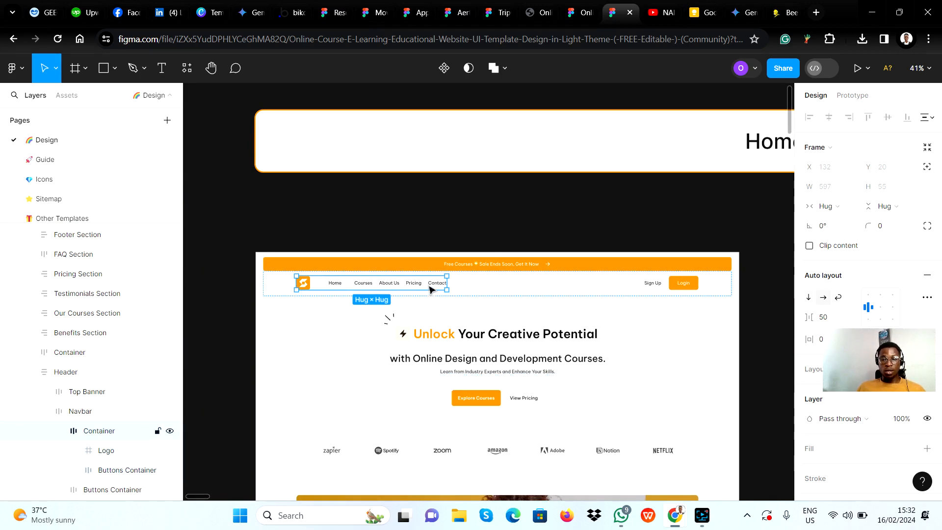
pyautogui.scroll(5, 430, 289)
pyautogui.scroll(-5, 404, 293)
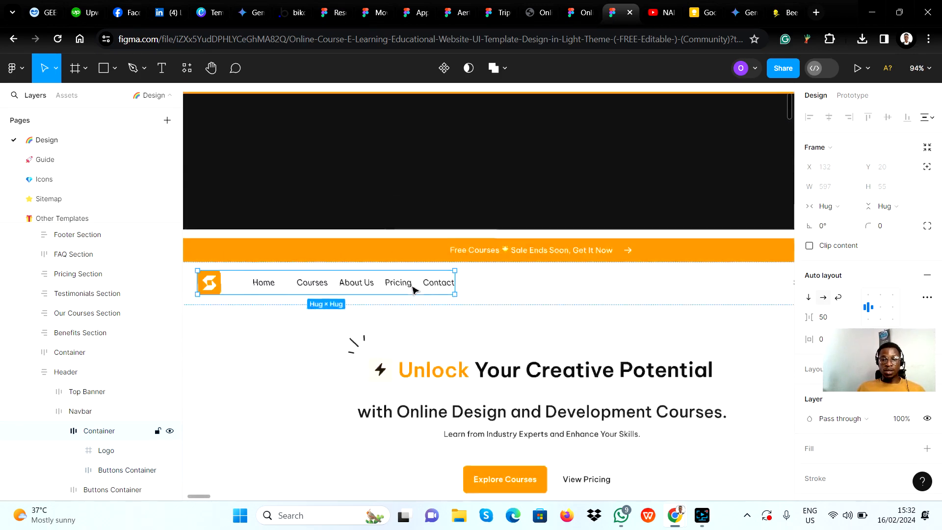
pyautogui.scroll(4, 635, 293)
pyautogui.scroll(2, 633, 293)
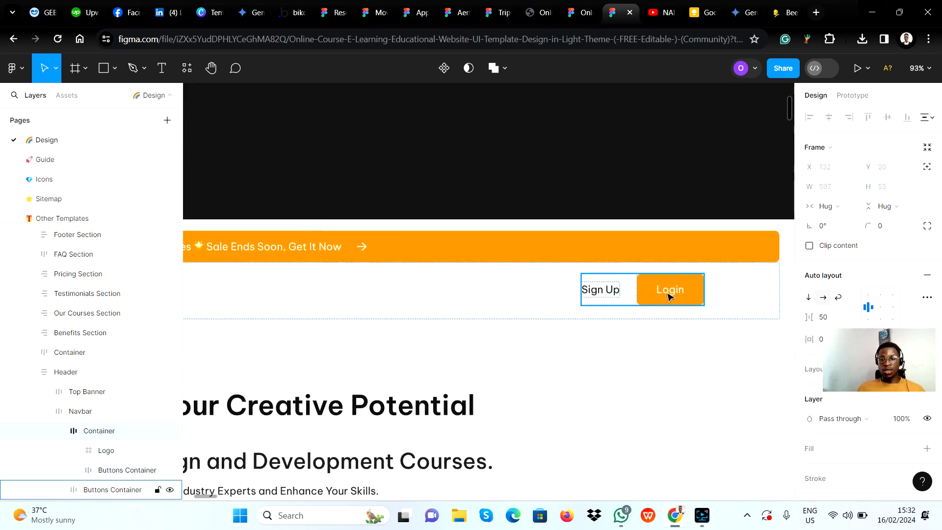
pyautogui.scroll(-4, 543, 307)
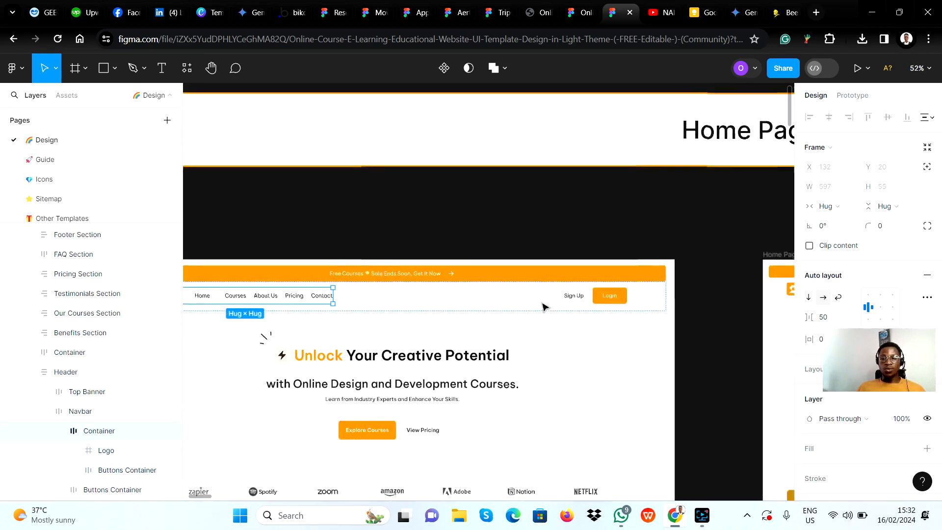
pyautogui.scroll(-2, 323, 296)
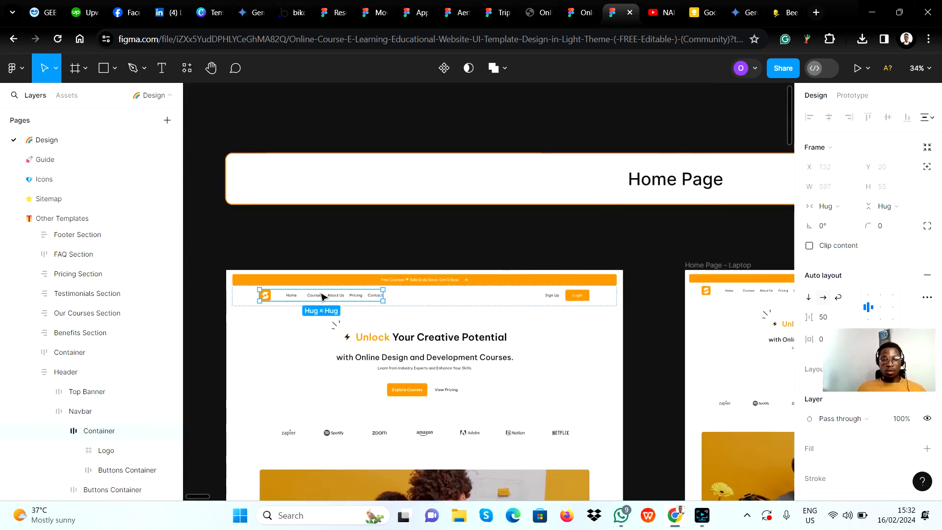
# Examine the Figma Navbar frame's layout around the logo, the Home to Contact links and Sign Up
pyautogui.scroll(3, 322, 296)
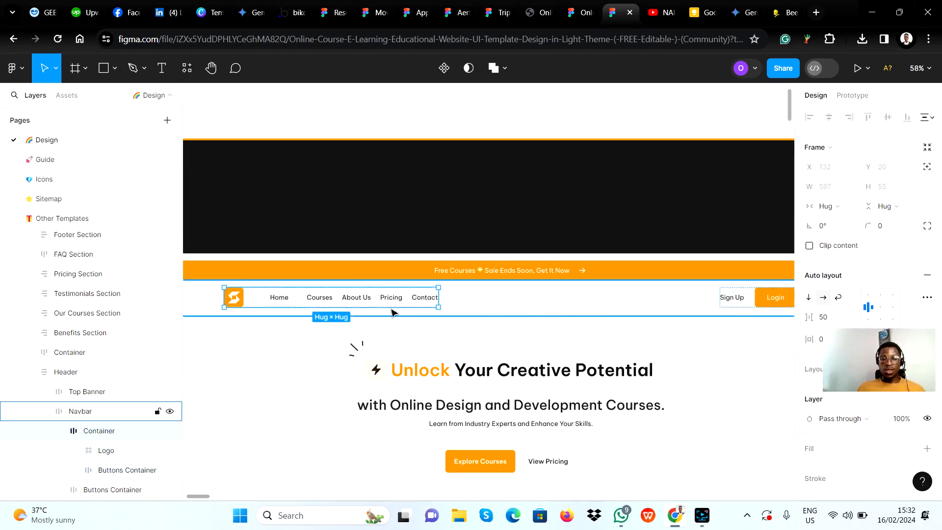
pyautogui.hscroll(-3, 427, 334)
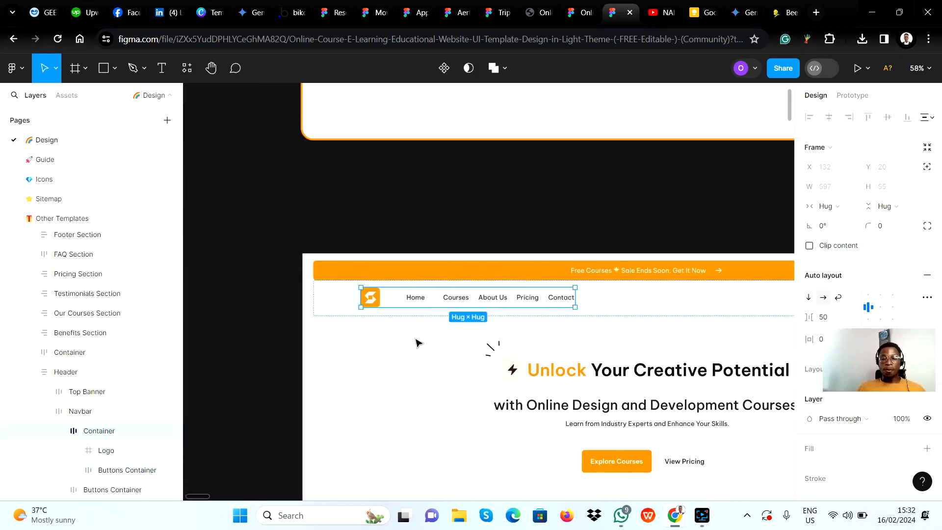
pyautogui.click(342, 302)
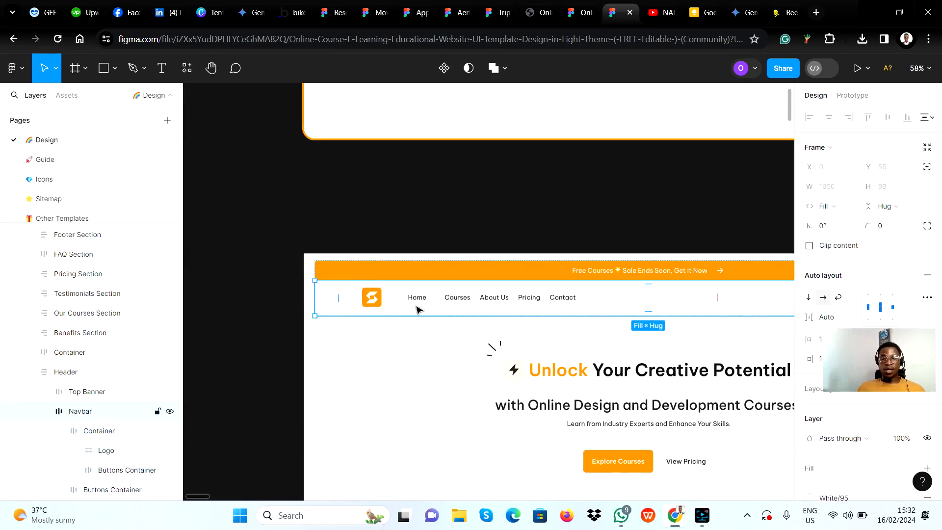
pyautogui.hscroll(3, 406, 322)
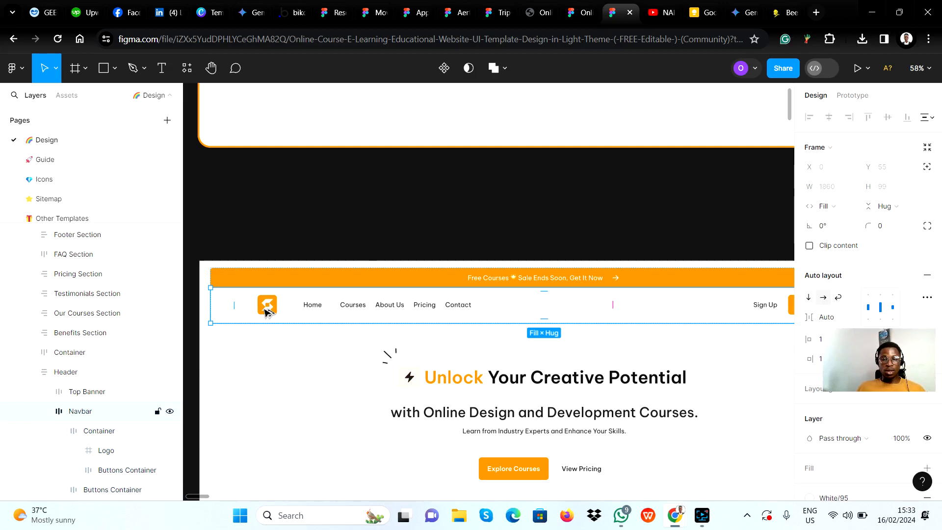
# Switch to the Bubble editor, add an image element inside the left group, and expand that group in the elements tree
pyautogui.hotkey('alt', 'Tab')
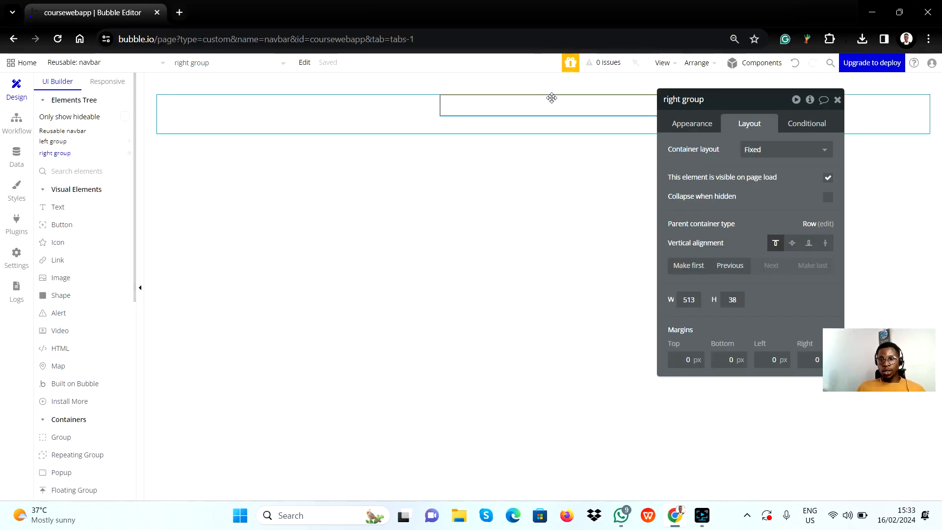
pyautogui.click(303, 109)
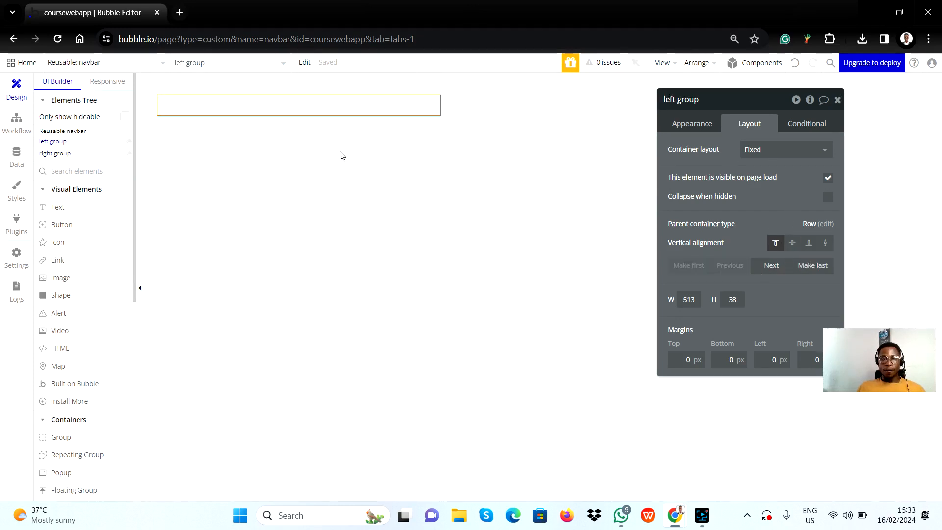
pyautogui.click(700, 128)
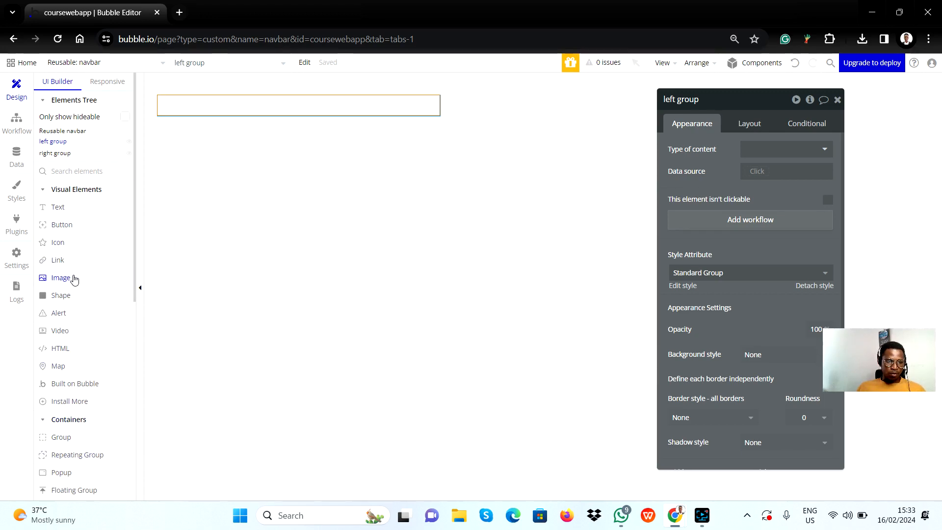
pyautogui.scroll(-3, 76, 323)
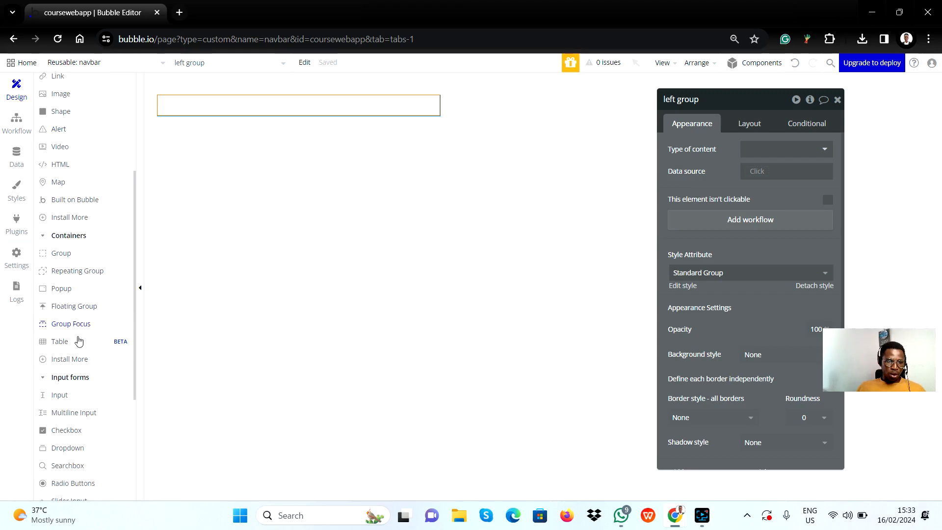
pyautogui.scroll(2, 69, 237)
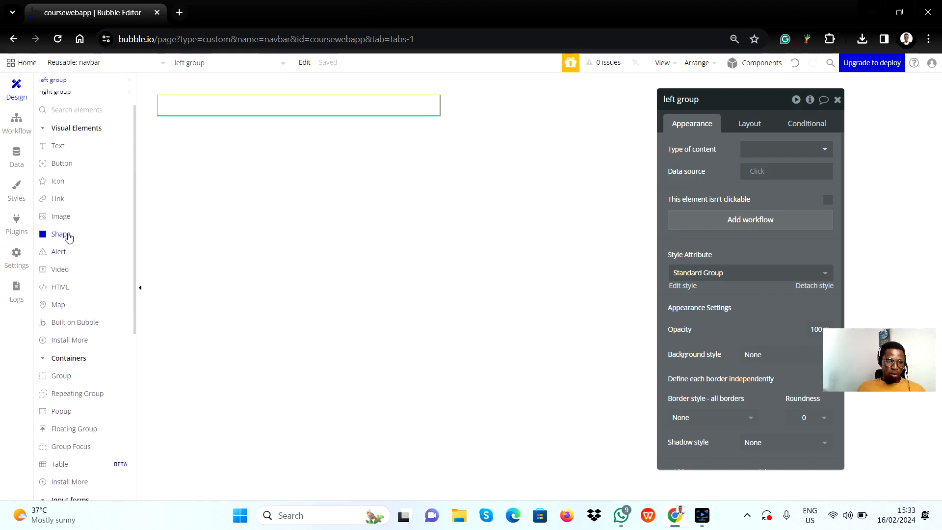
pyautogui.click(59, 217)
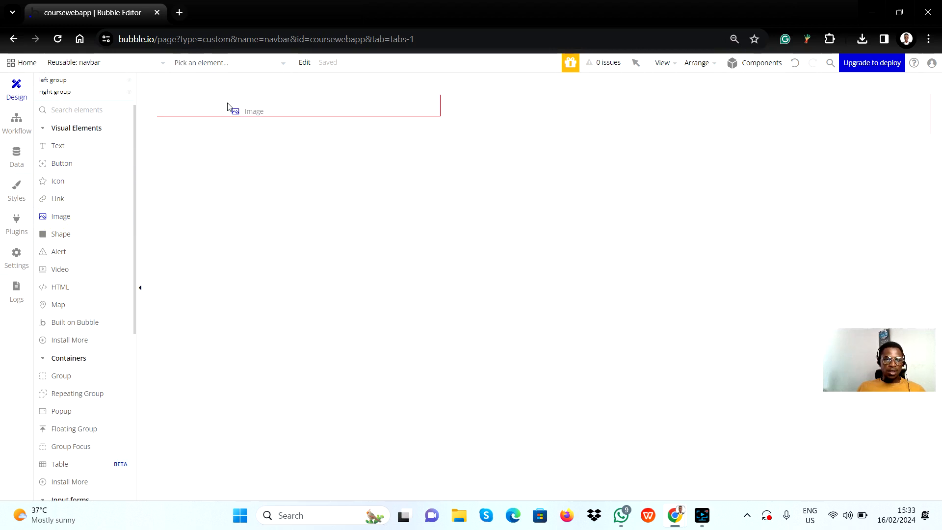
pyautogui.click(226, 102)
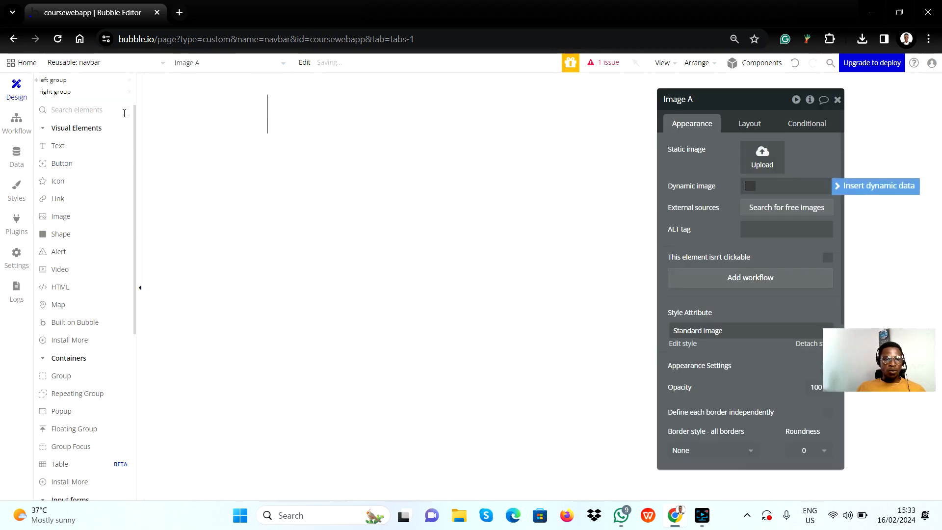
pyautogui.scroll(2, 65, 150)
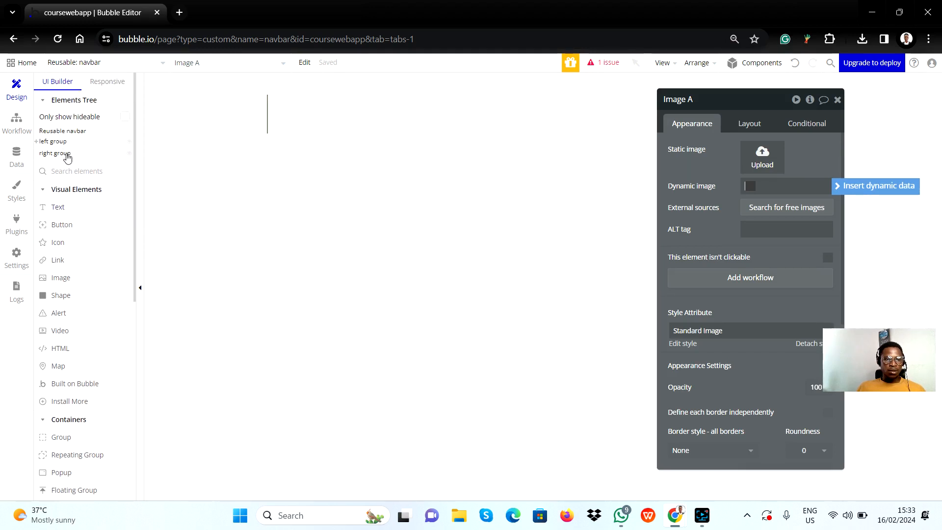
pyautogui.click(37, 142)
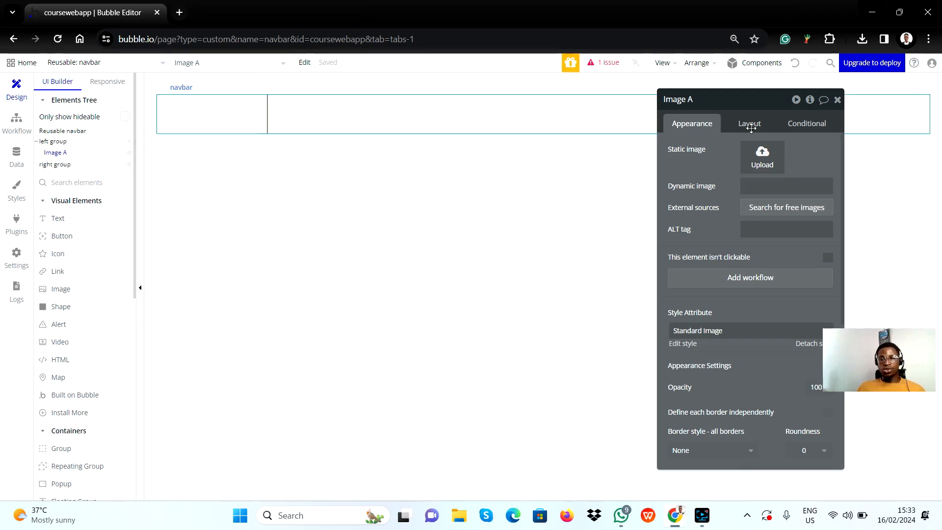
# Rename the new image element in the left group as "logo"
pyautogui.click(701, 98)
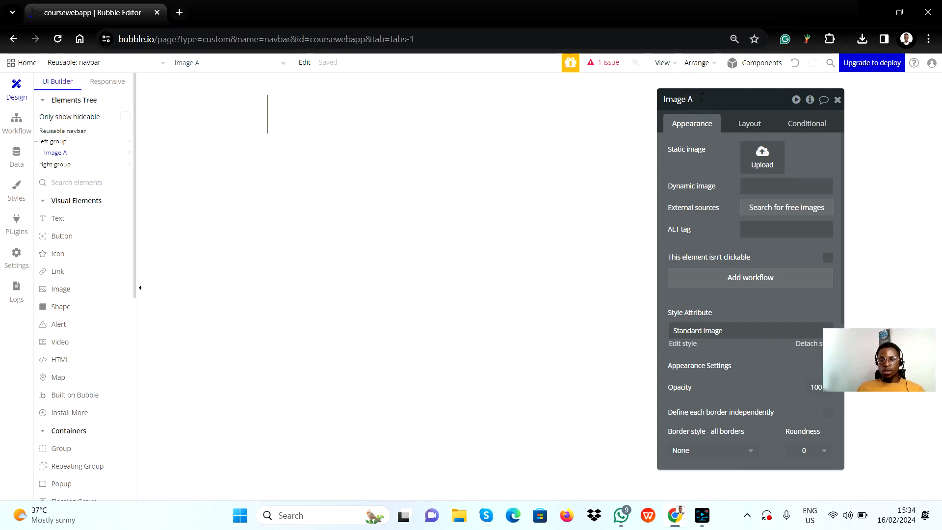
pyautogui.hotkey('ctrl', 'a')
pyautogui.write('lo')
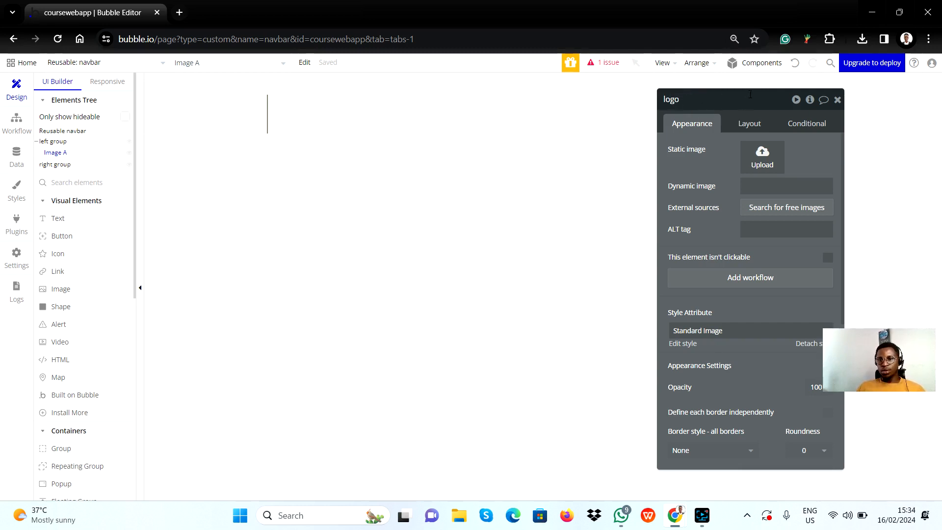
pyautogui.write('go')
pyautogui.press('Return')
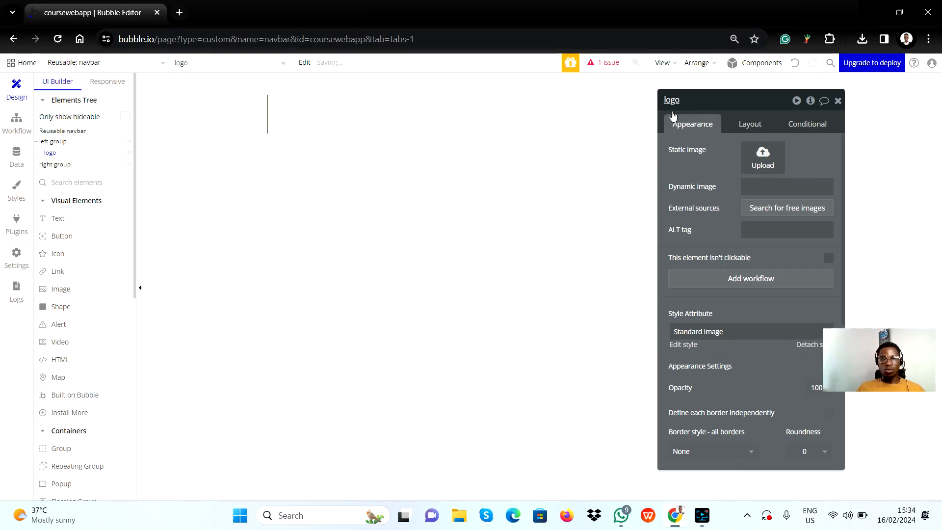
# Upload the Logo PNG from Downloads as the static image of the logo element
pyautogui.click(761, 163)
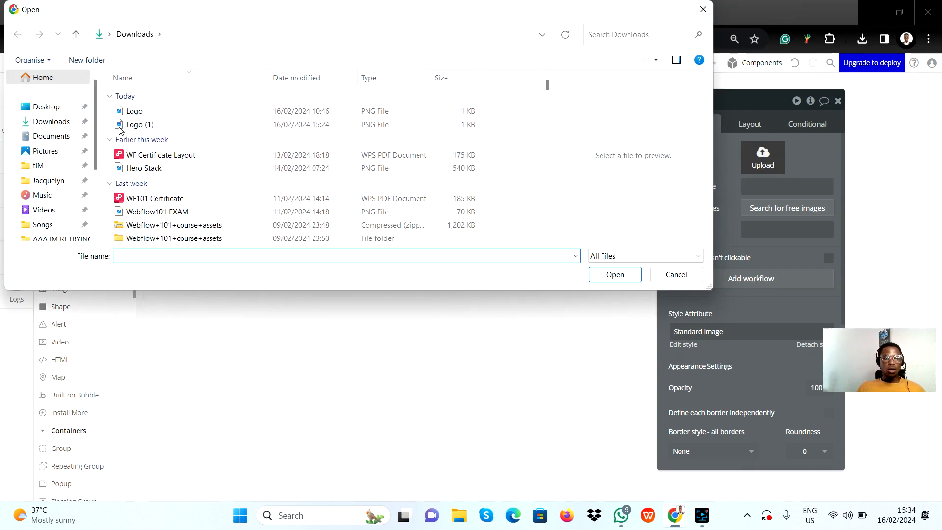
pyautogui.click(143, 114)
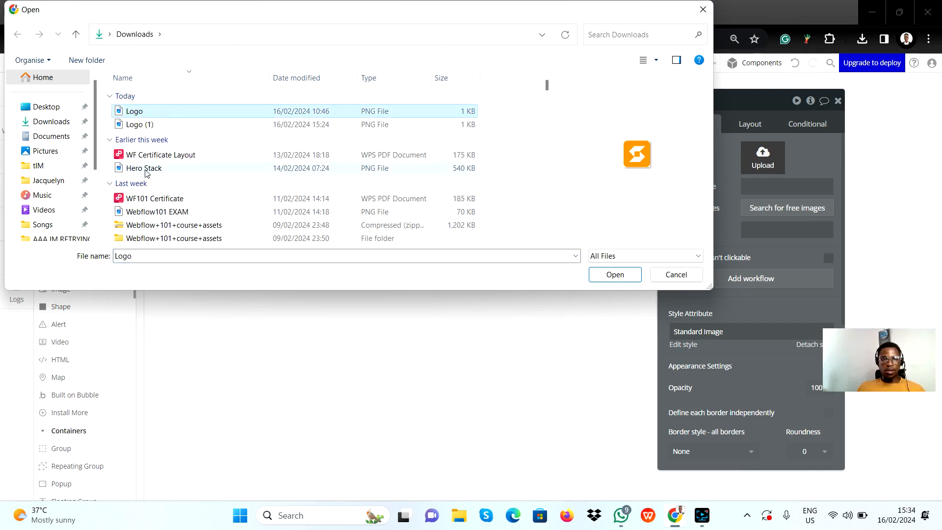
pyautogui.click(111, 141)
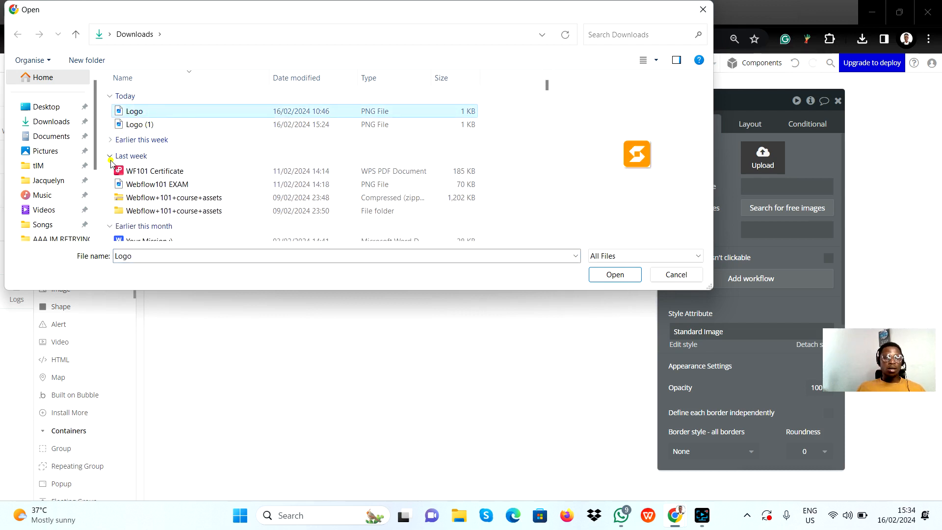
pyautogui.click(111, 157)
pyautogui.click(112, 173)
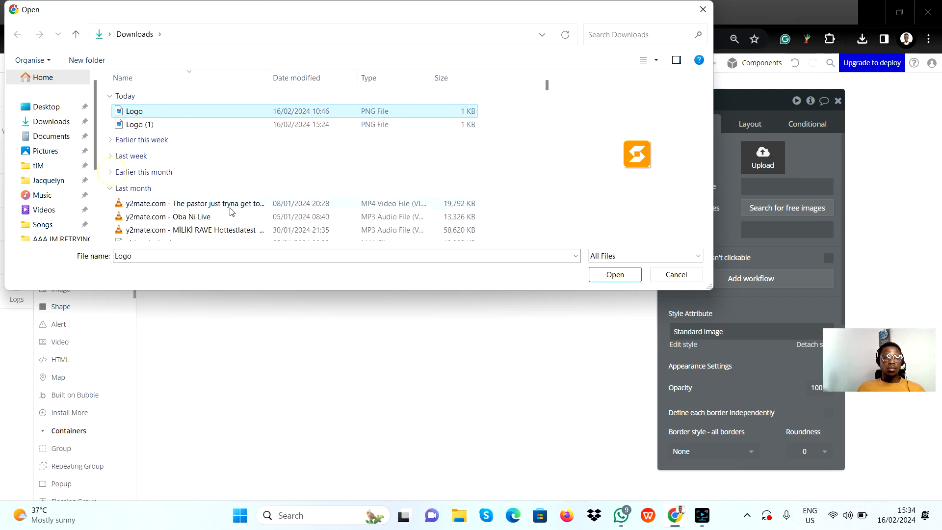
pyautogui.click(111, 188)
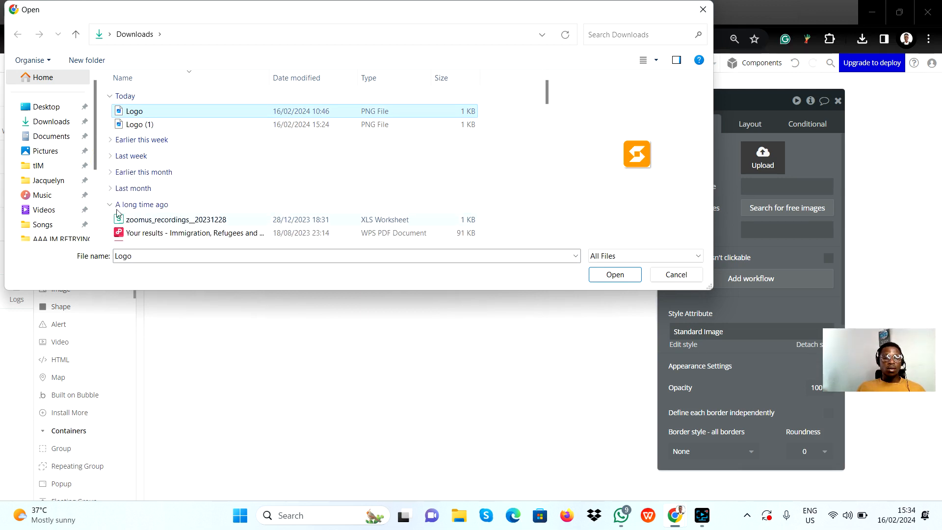
pyautogui.click(111, 205)
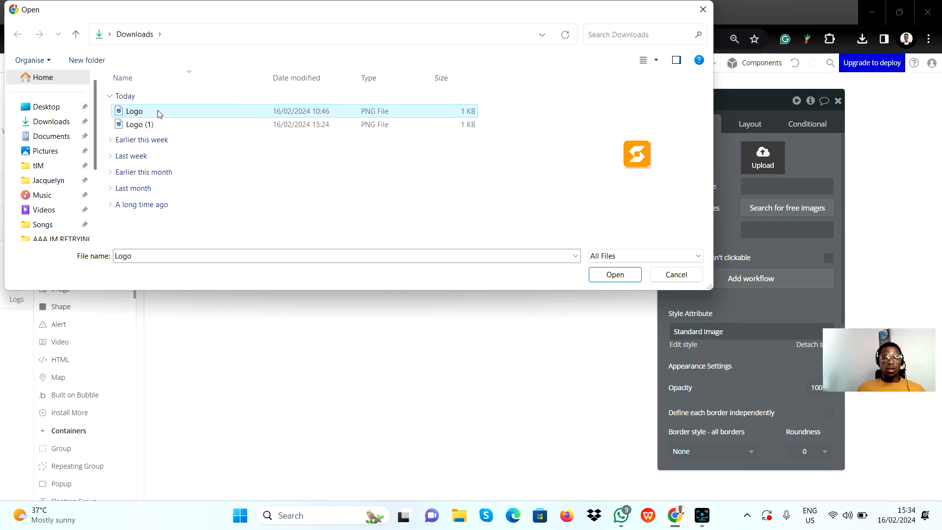
pyautogui.click(614, 274)
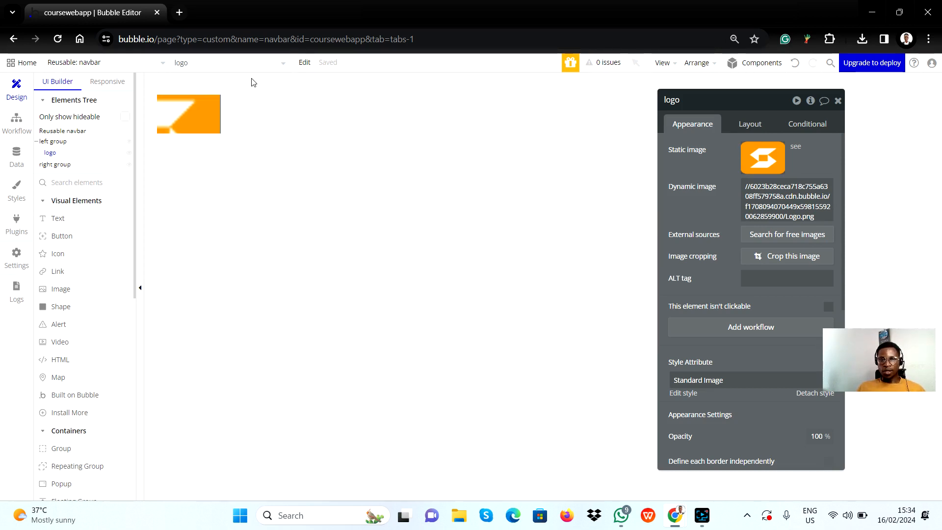
pyautogui.click(260, 108)
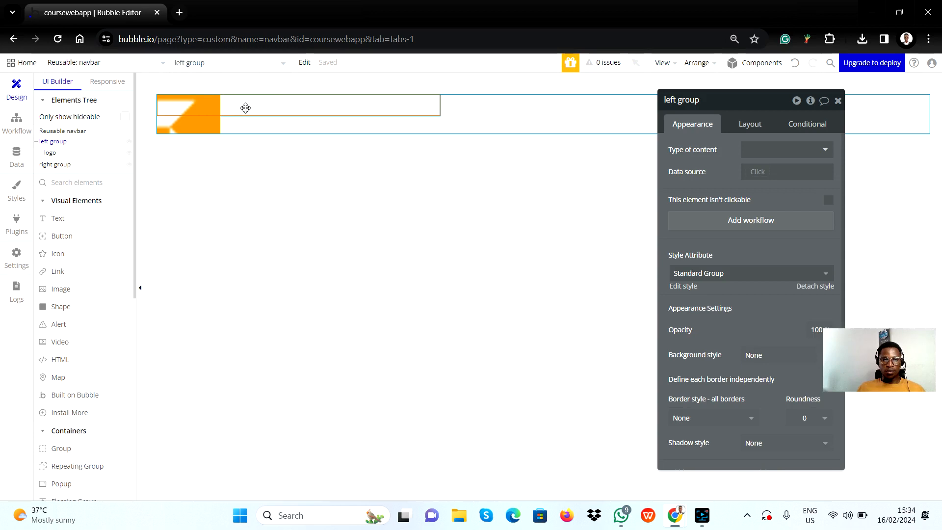
pyautogui.click(202, 114)
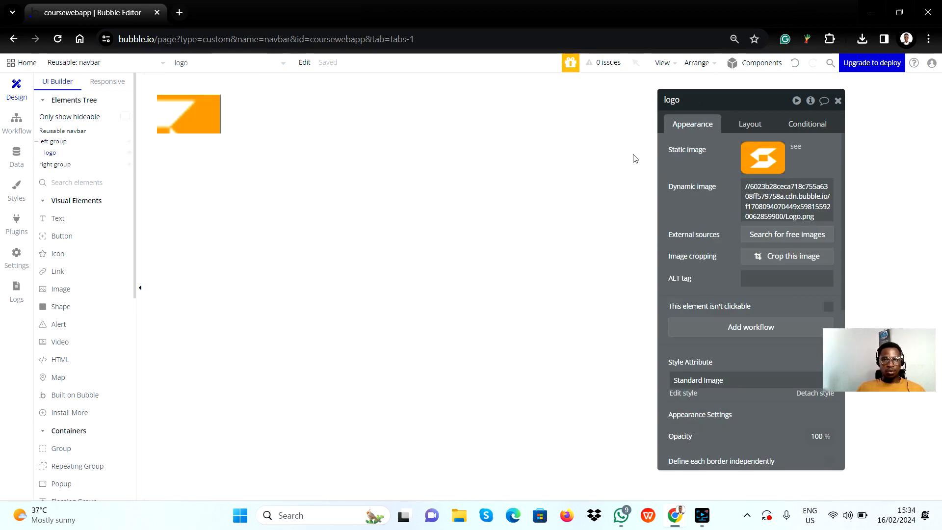
# Switch to the Figma design and inspect the dimensions of the Logo frame inside the Navbar's container
pyautogui.hotkey('alt', 'Tab')
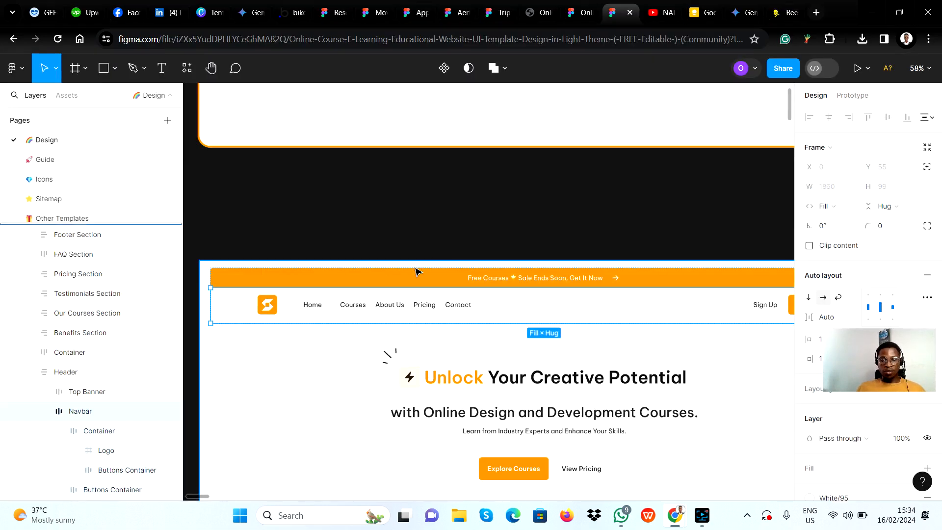
pyautogui.click(270, 310)
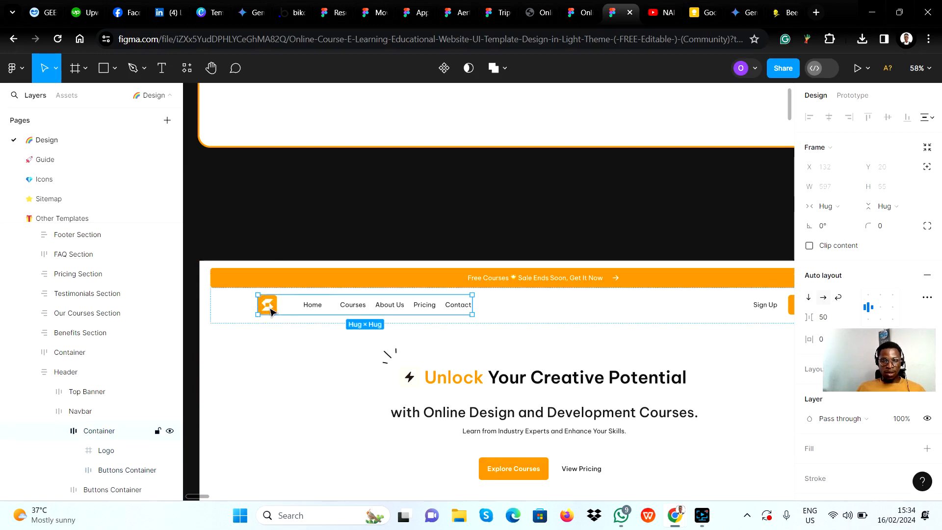
pyautogui.scroll(-2, 125, 350)
pyautogui.scroll(-1, 108, 351)
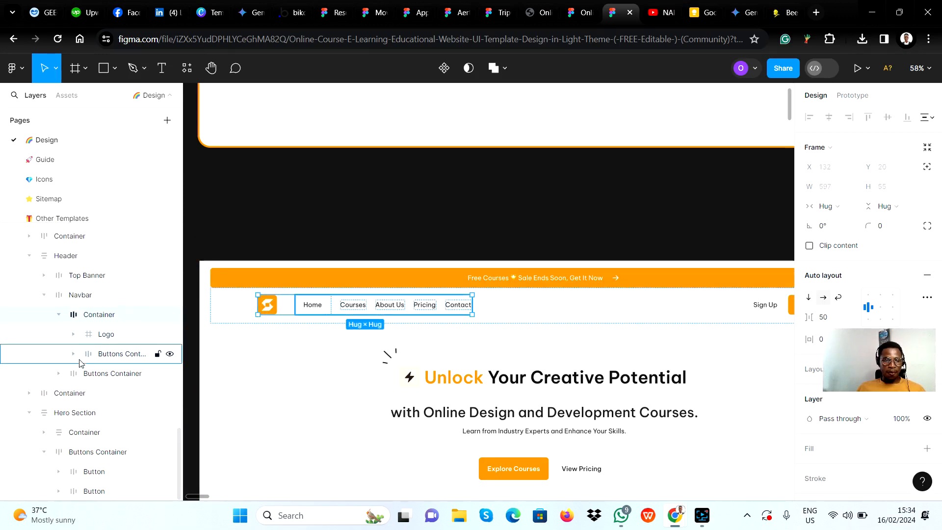
pyautogui.click(110, 333)
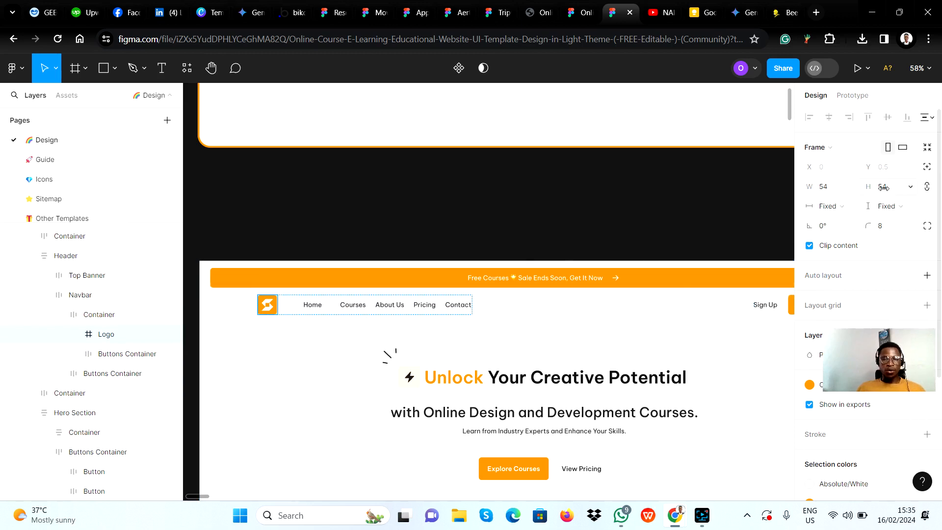
# Switch to the Bubble editor and set the logo element's width and height to 54
pyautogui.hotkey('alt', 'Tab')
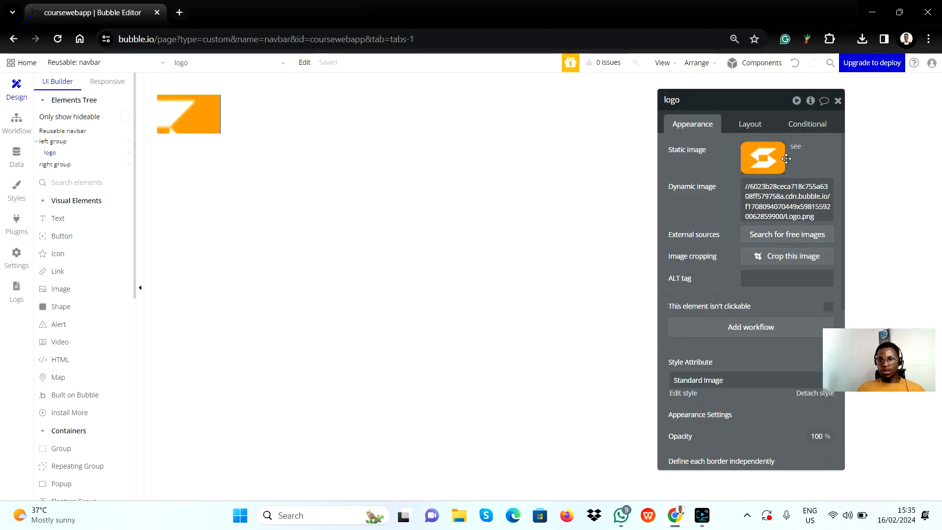
pyautogui.click(750, 128)
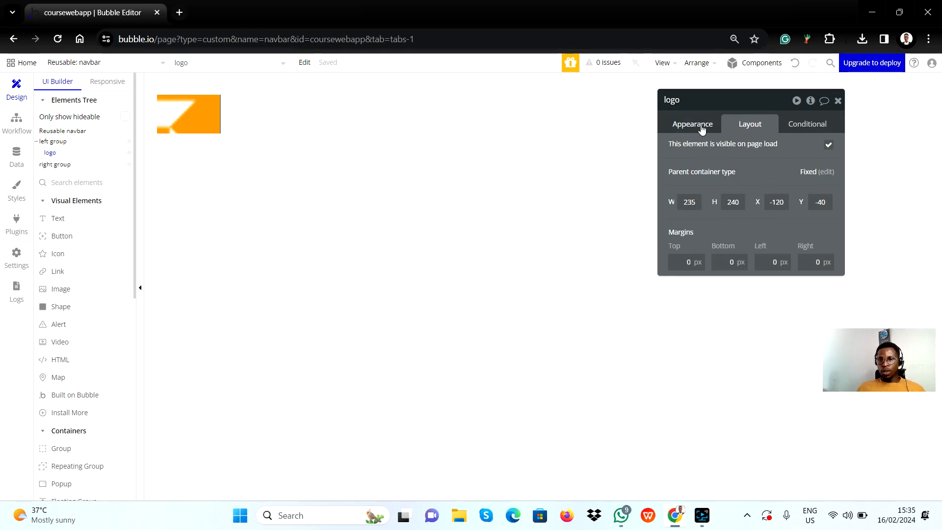
pyautogui.moveTo(699, 125); pyautogui.dragTo(701, 124)
pyautogui.doubleClick(694, 206)
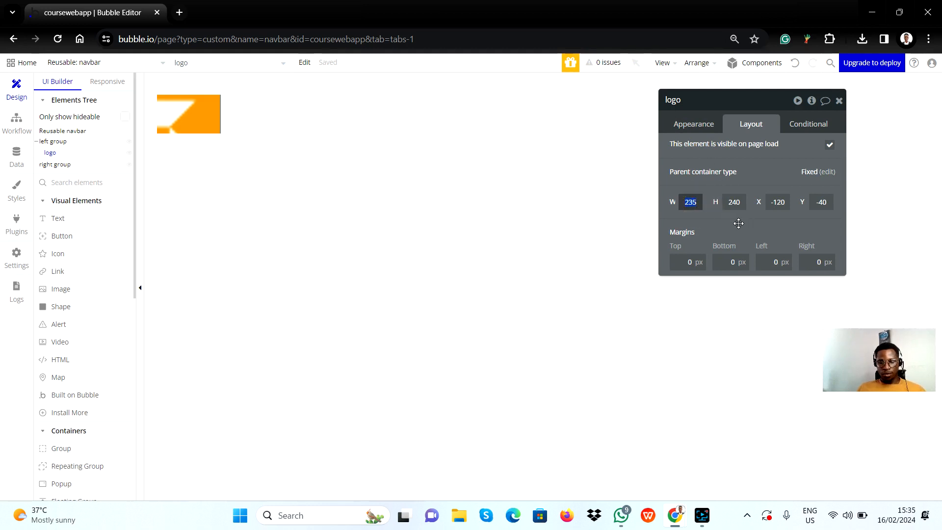
pyautogui.write('54')
pyautogui.doubleClick(733, 202)
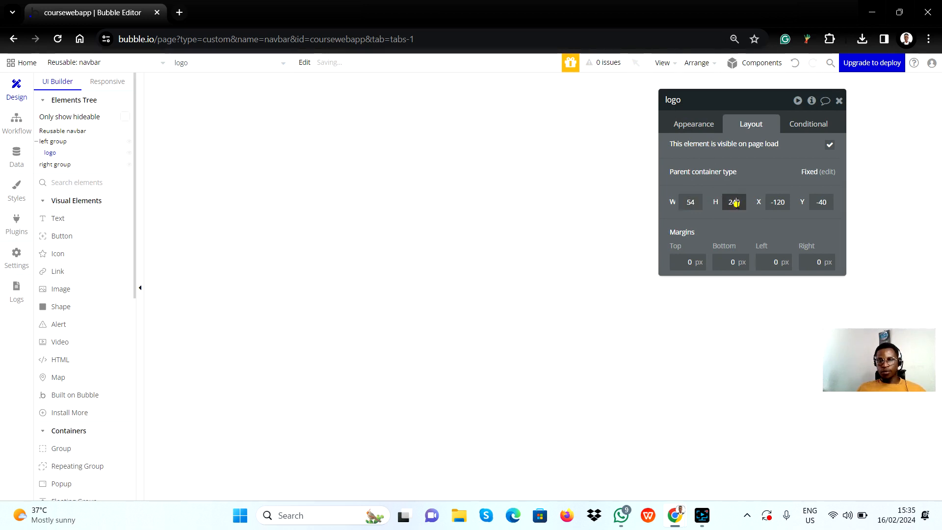
pyautogui.write('54')
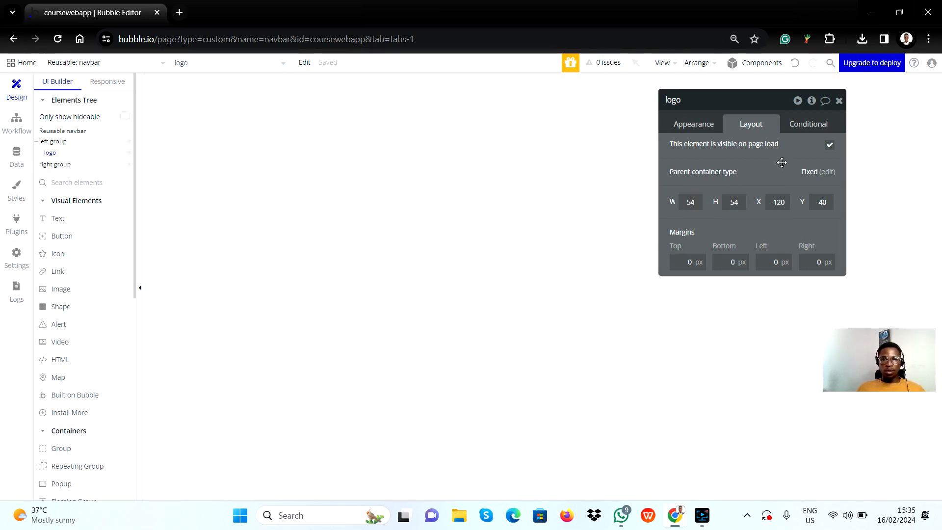
# Examine the logo's appearance and layout settings, and compare the layouts of the left group, right group and navbar
pyautogui.click(683, 124)
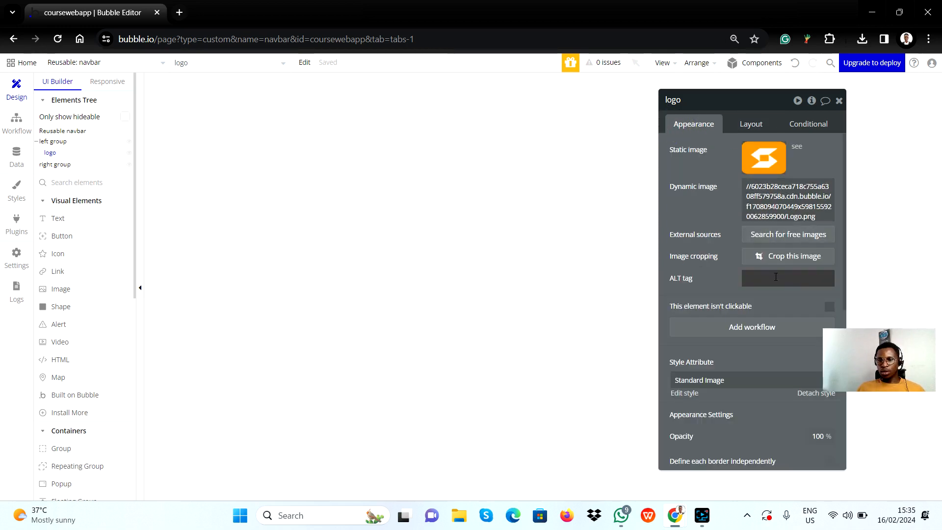
pyautogui.scroll(-6, 769, 323)
pyautogui.scroll(3, 768, 324)
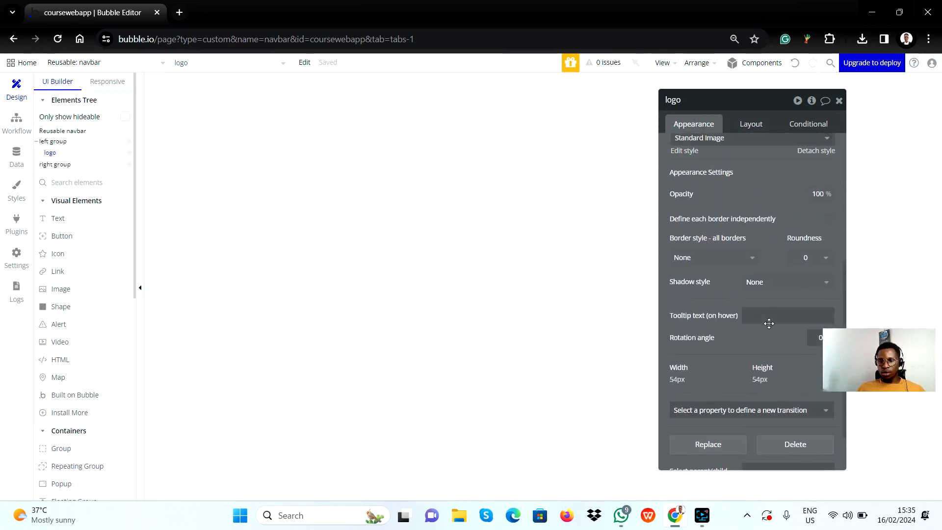
pyautogui.click(750, 125)
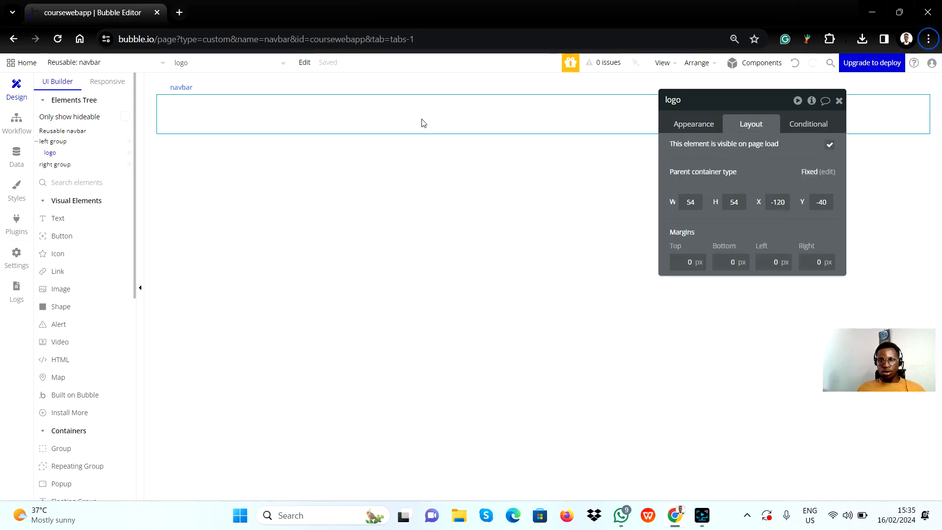
pyautogui.click(186, 105)
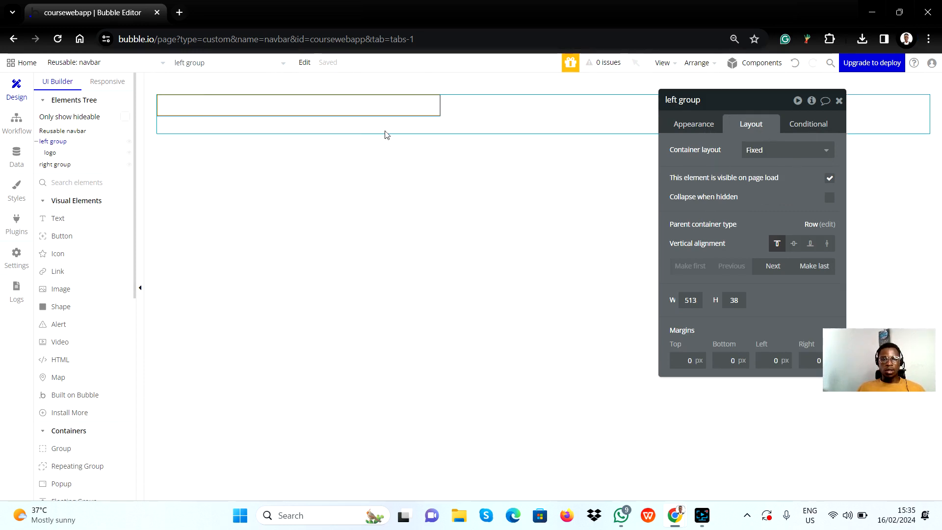
pyautogui.click(474, 110)
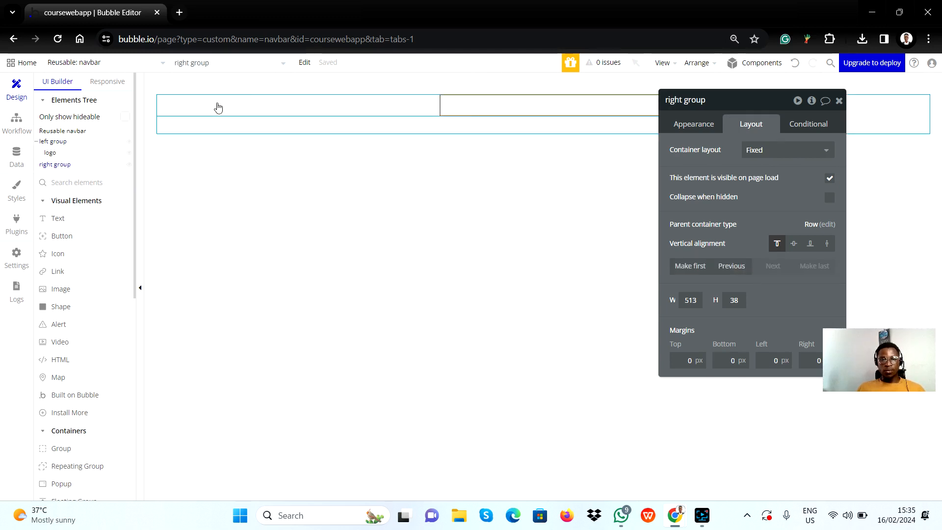
pyautogui.click(223, 124)
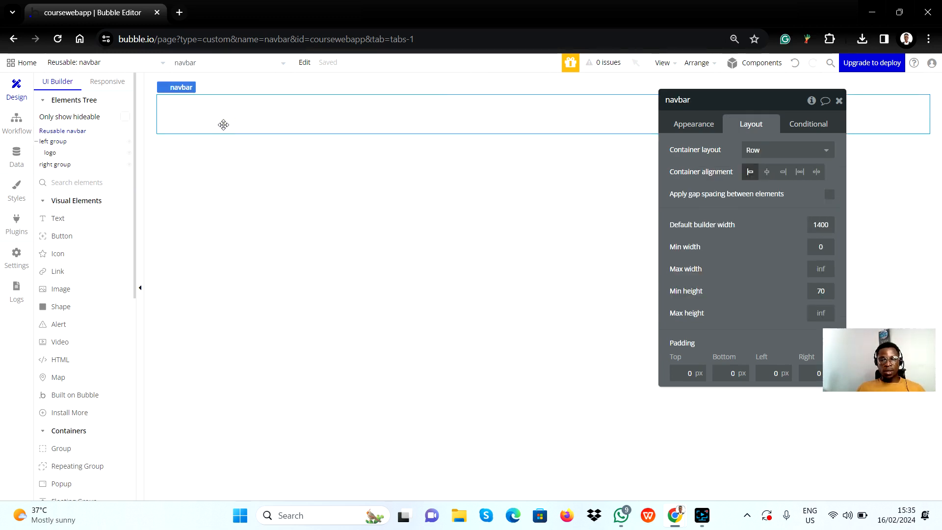
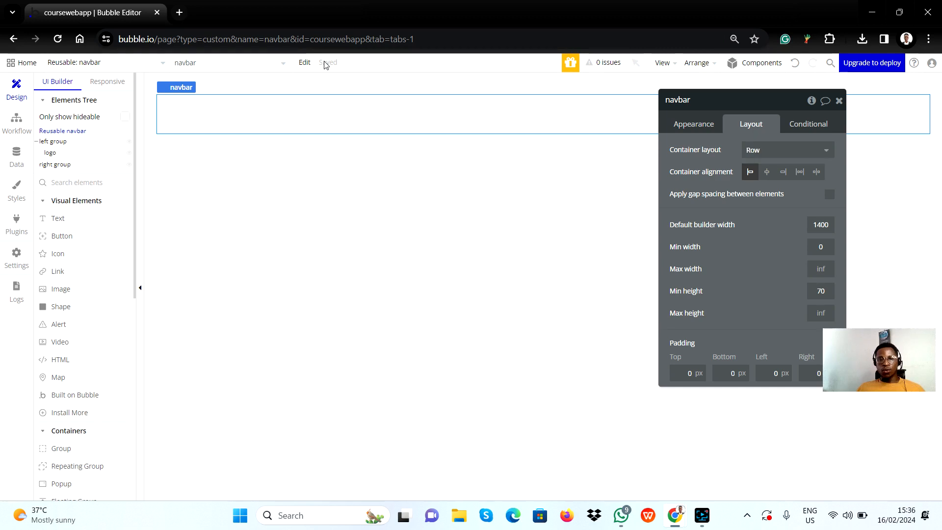
pyautogui.click(248, 111)
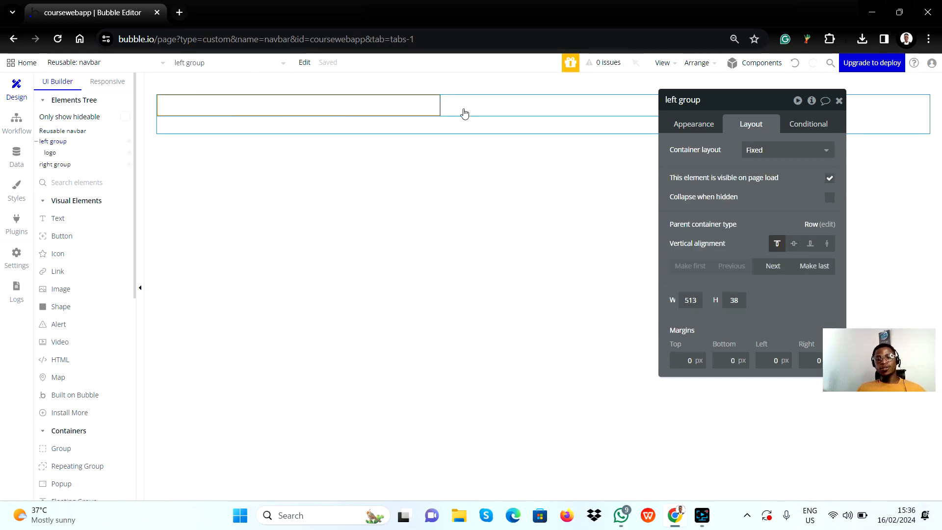
pyautogui.click(505, 109)
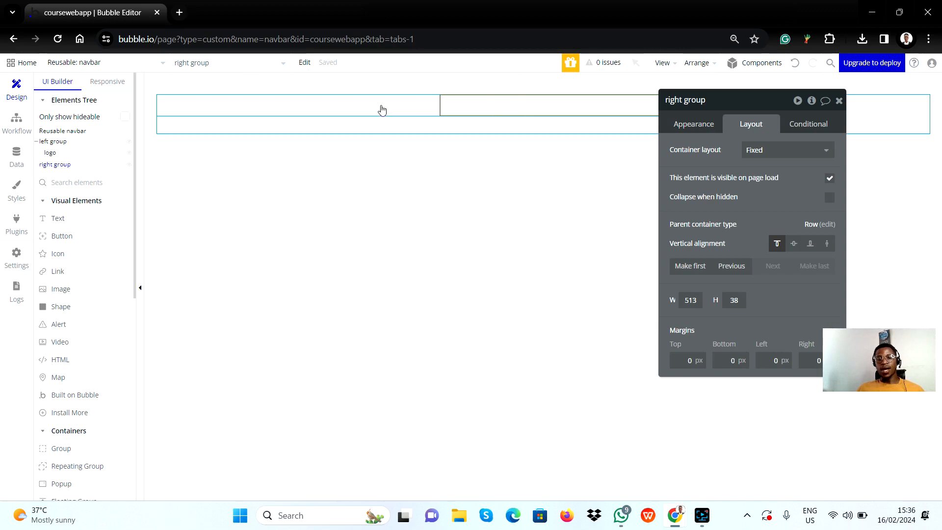
pyautogui.click(245, 105)
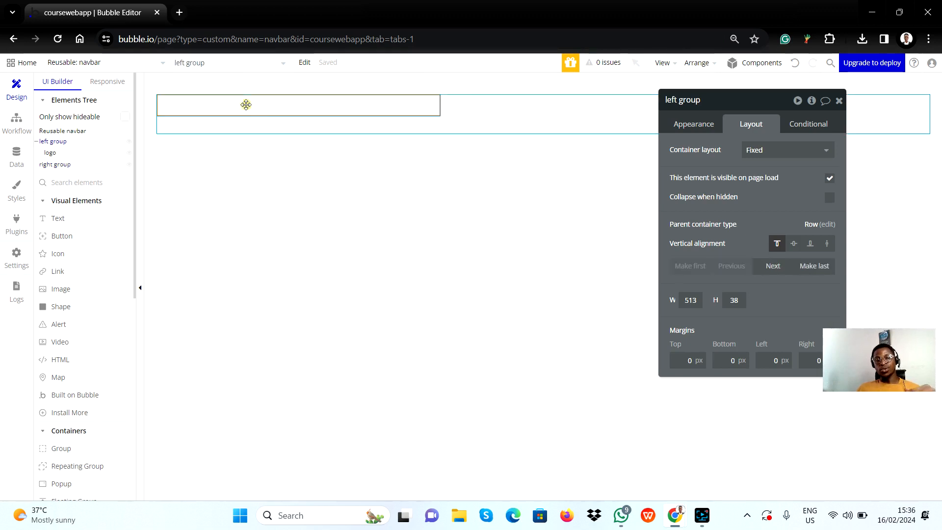
pyautogui.click(466, 103)
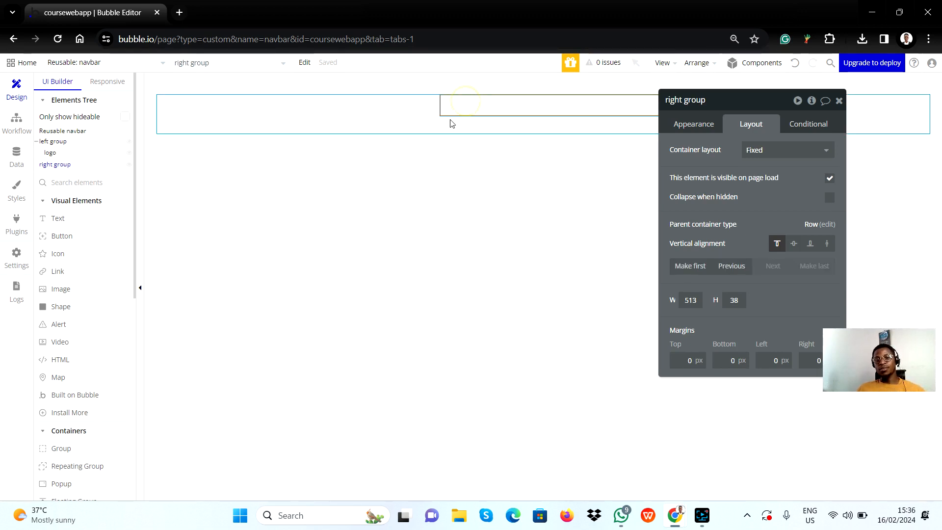
# Change the navbar's container layout to Column and check the placement of the left and right groups
pyautogui.click(403, 130)
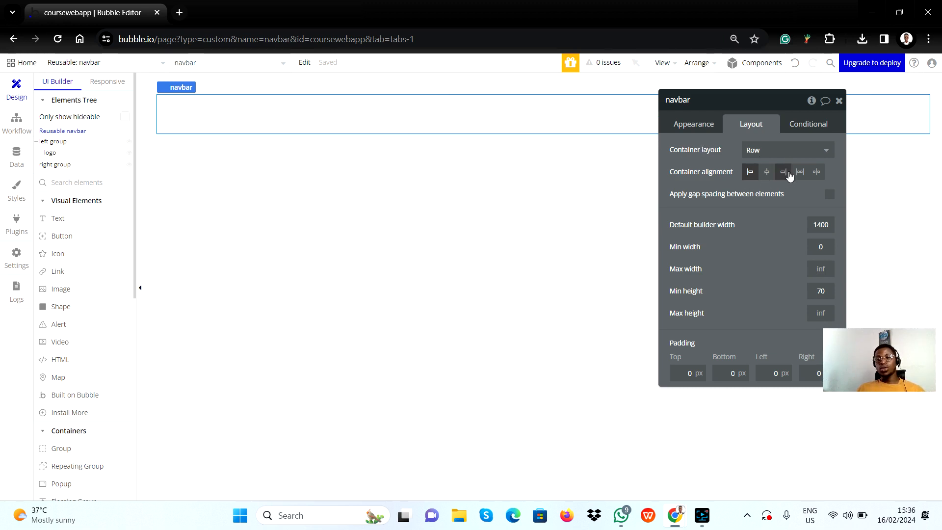
pyautogui.click(787, 155)
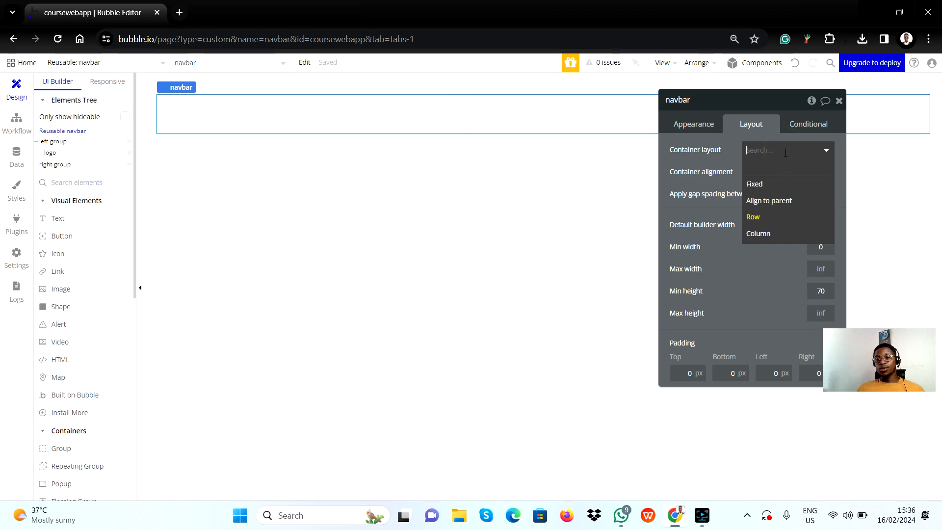
pyautogui.click(760, 236)
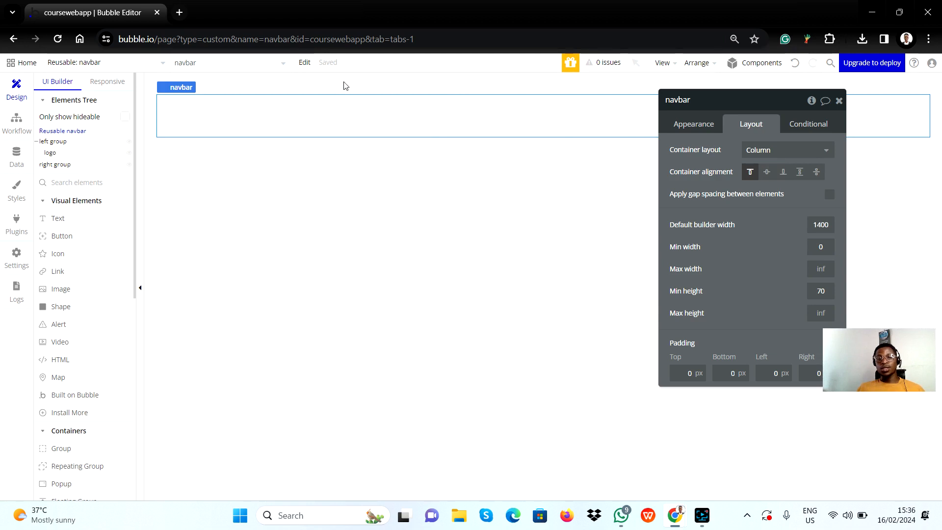
pyautogui.click(332, 113)
pyautogui.click(334, 123)
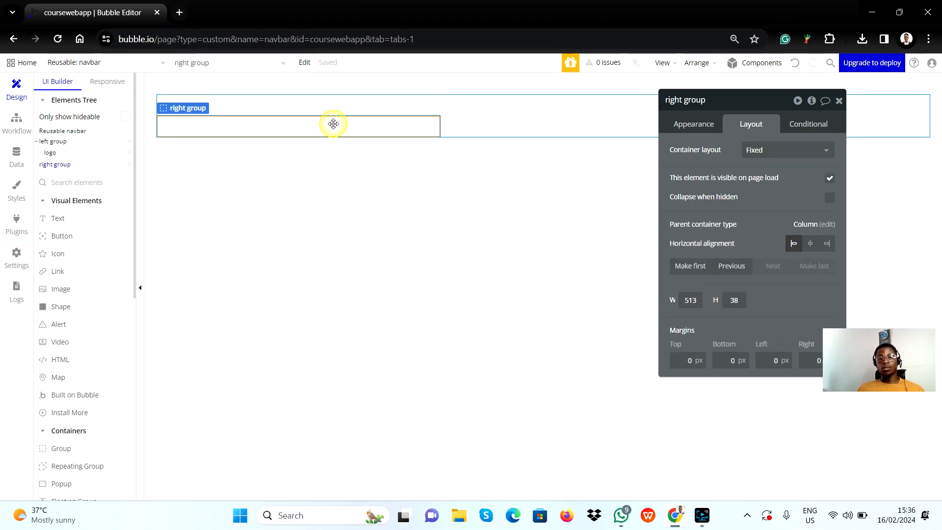
pyautogui.click(328, 111)
pyautogui.click(330, 123)
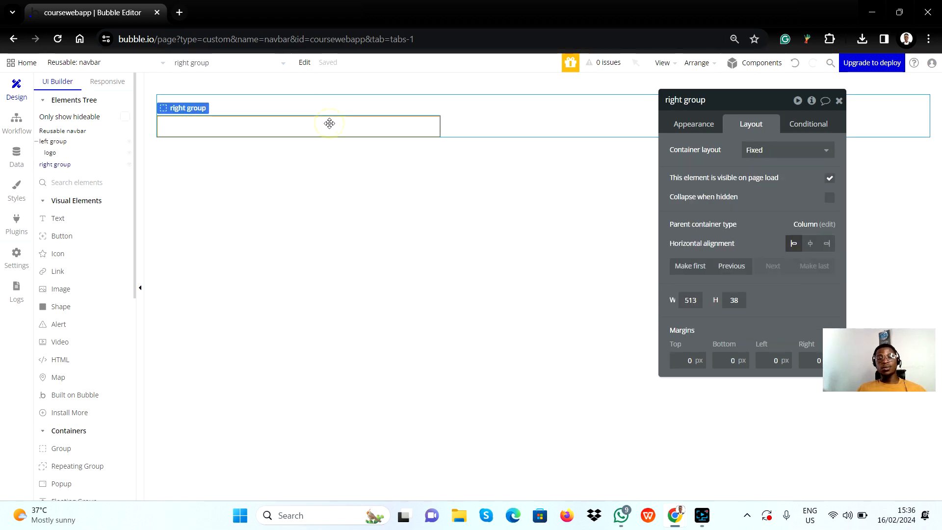
pyautogui.click(329, 108)
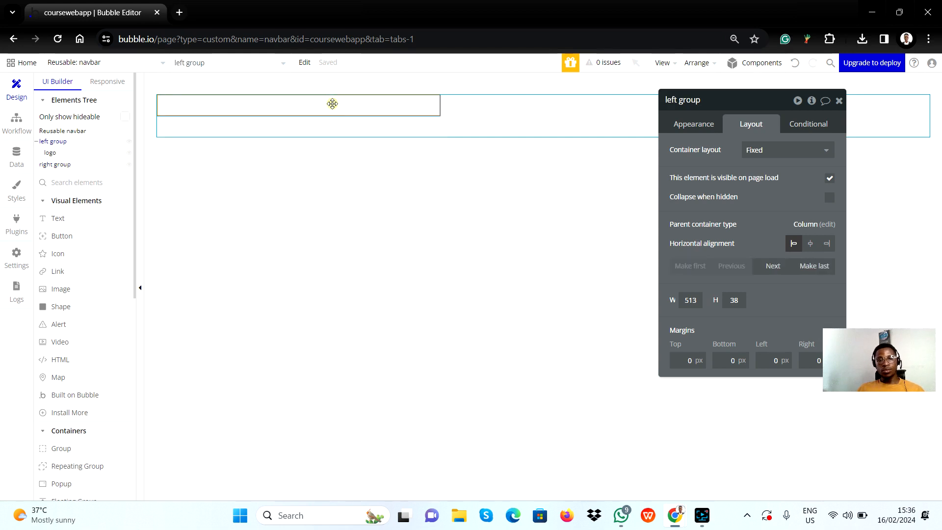
# Compare the stacked left and right groups, and change the navbar's container layout to Row
pyautogui.click(314, 134)
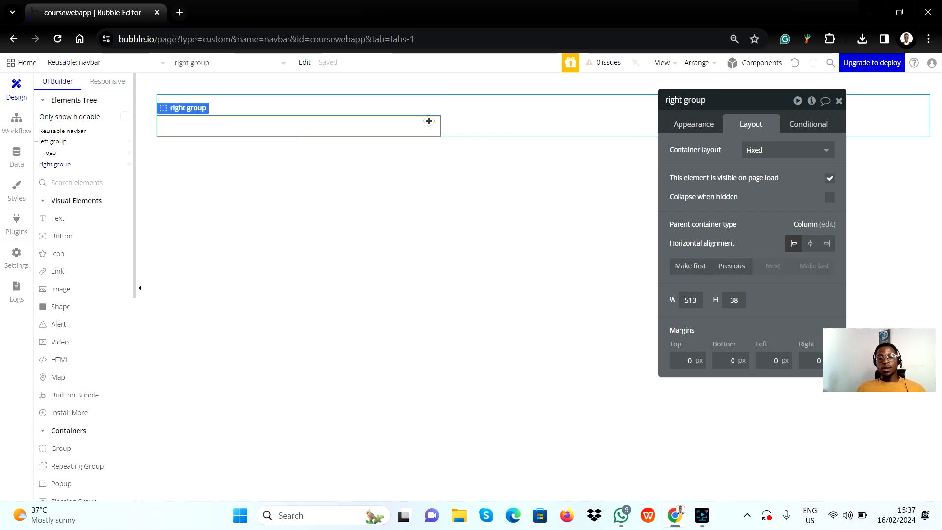
pyautogui.click(434, 107)
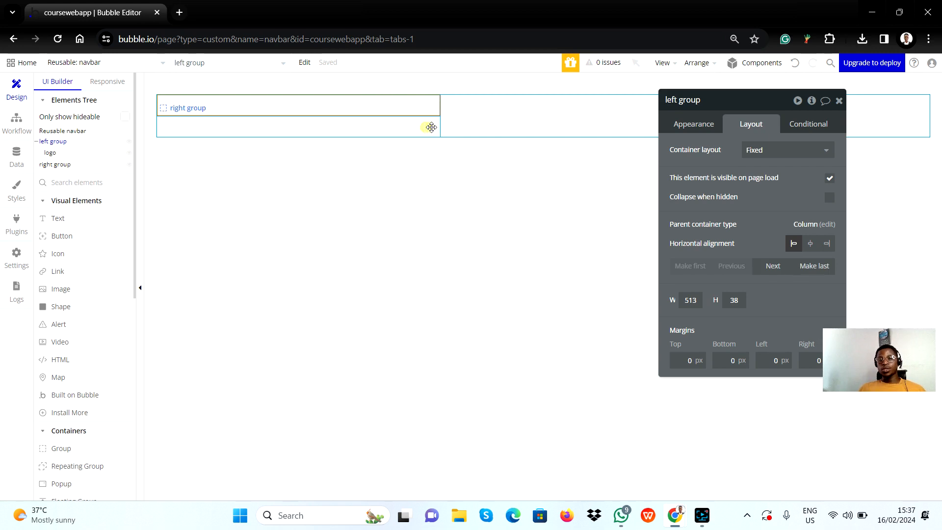
pyautogui.click(430, 126)
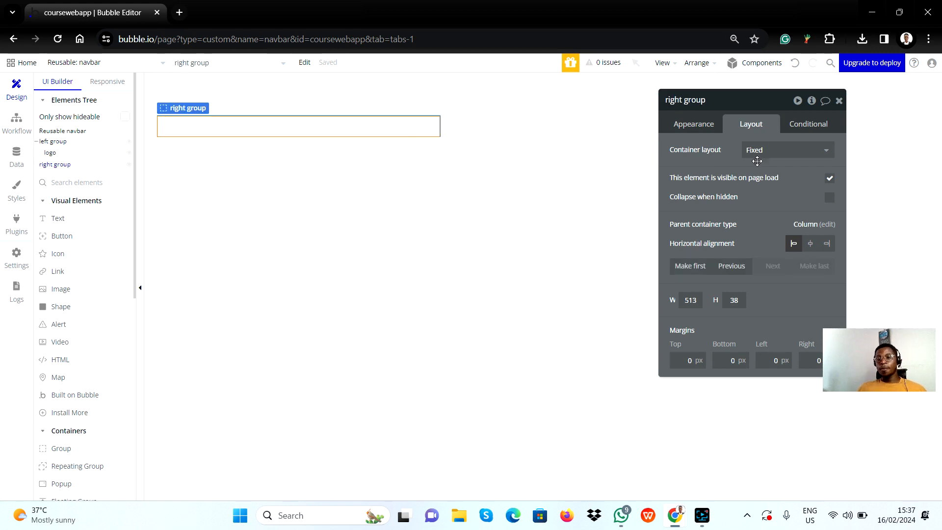
pyautogui.click(559, 118)
pyautogui.click(800, 153)
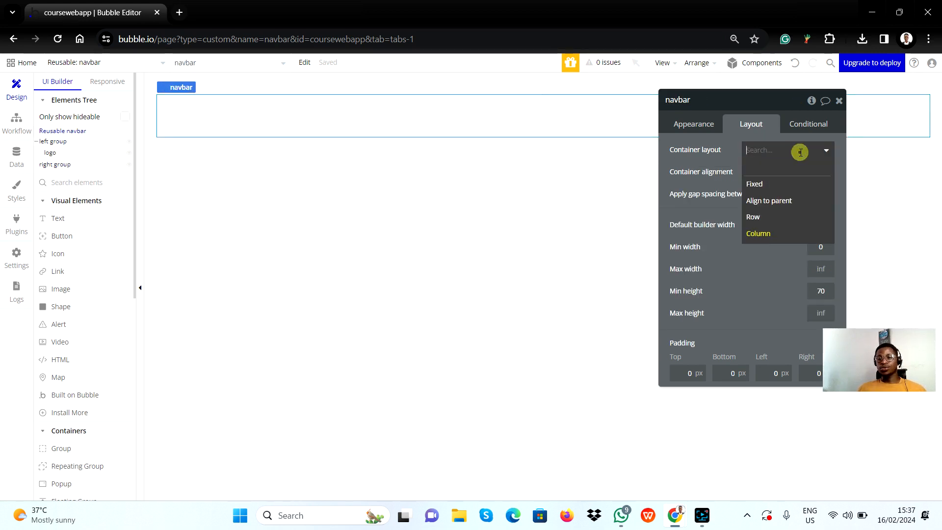
pyautogui.click(774, 213)
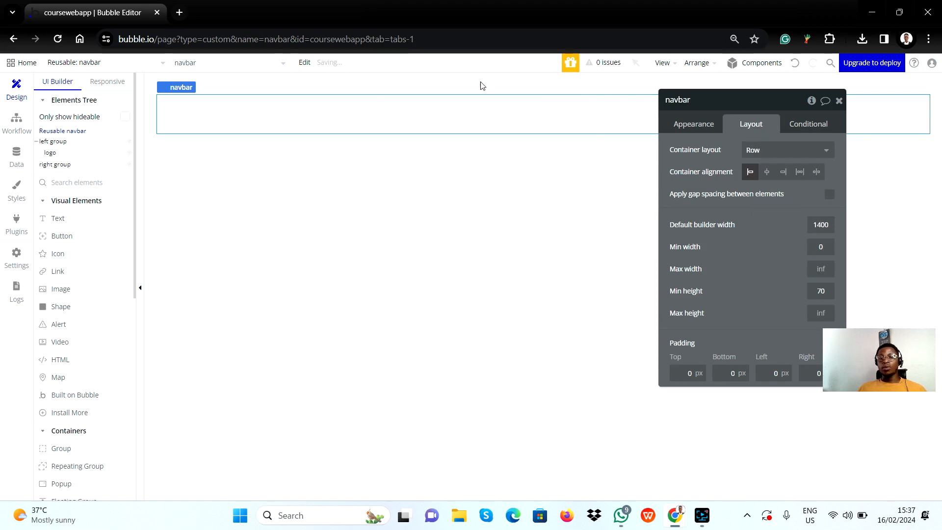
# Check how the left and right groups are placed inside the navbar's Row layout
pyautogui.click(361, 111)
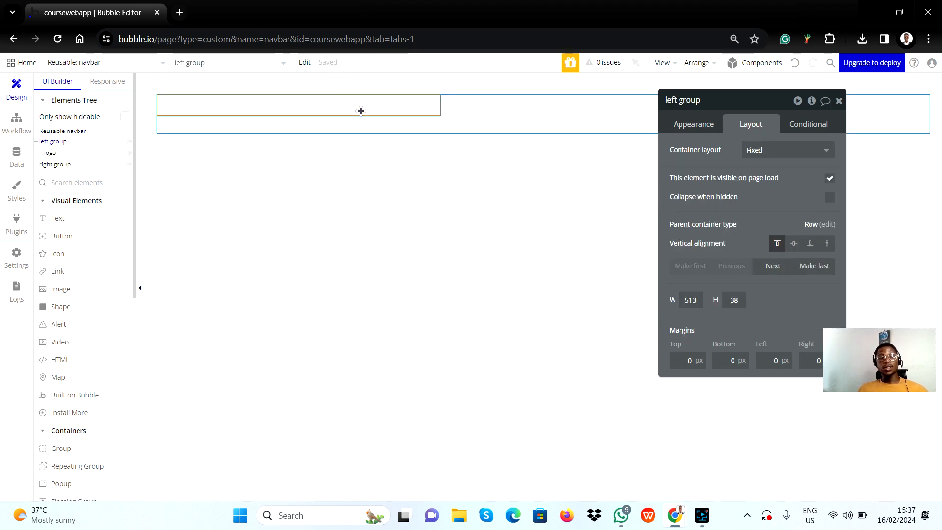
pyautogui.click(475, 99)
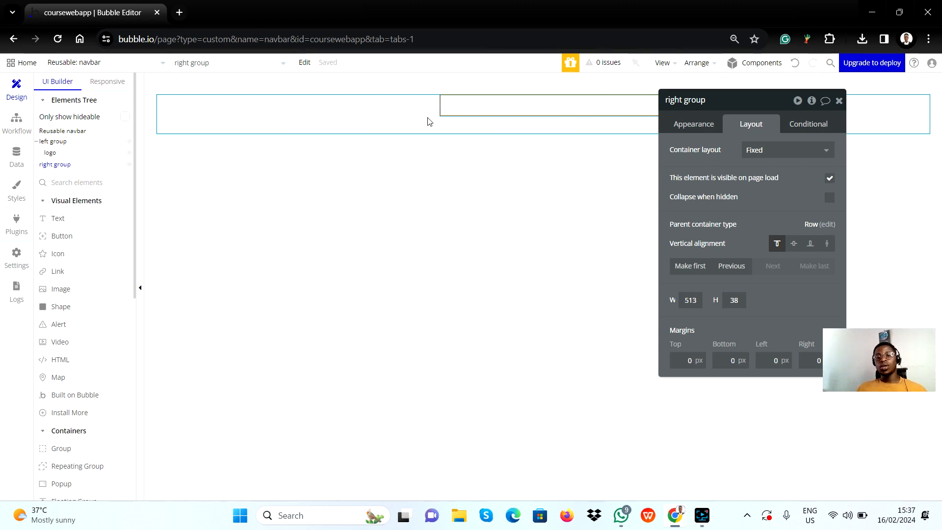
pyautogui.click(406, 132)
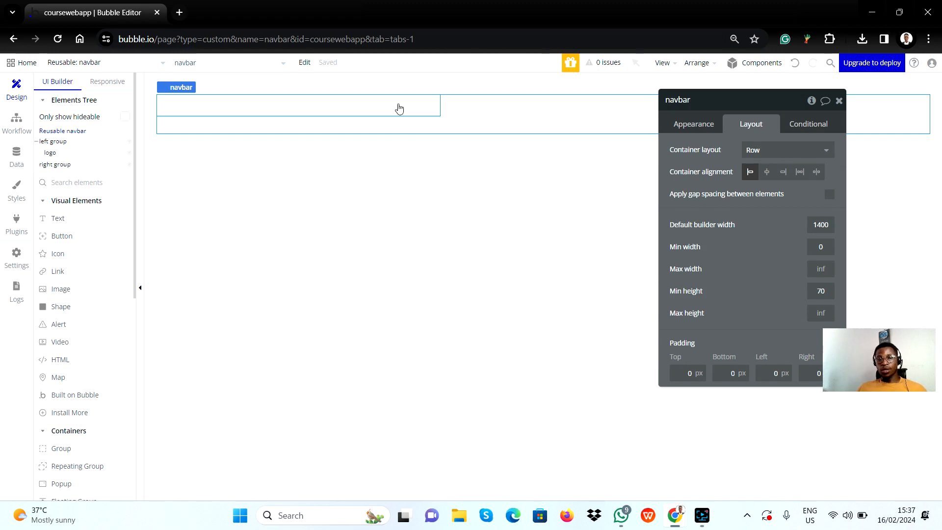
pyautogui.click(398, 103)
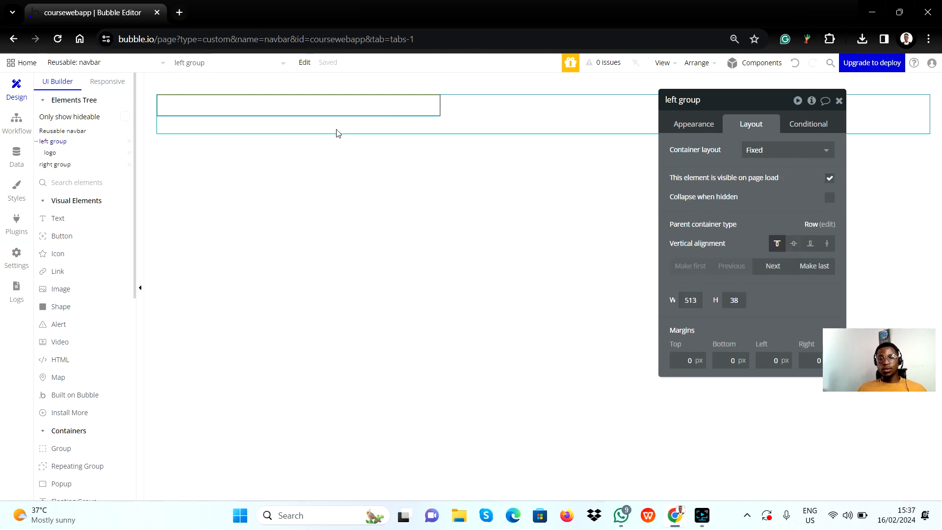
pyautogui.click(384, 129)
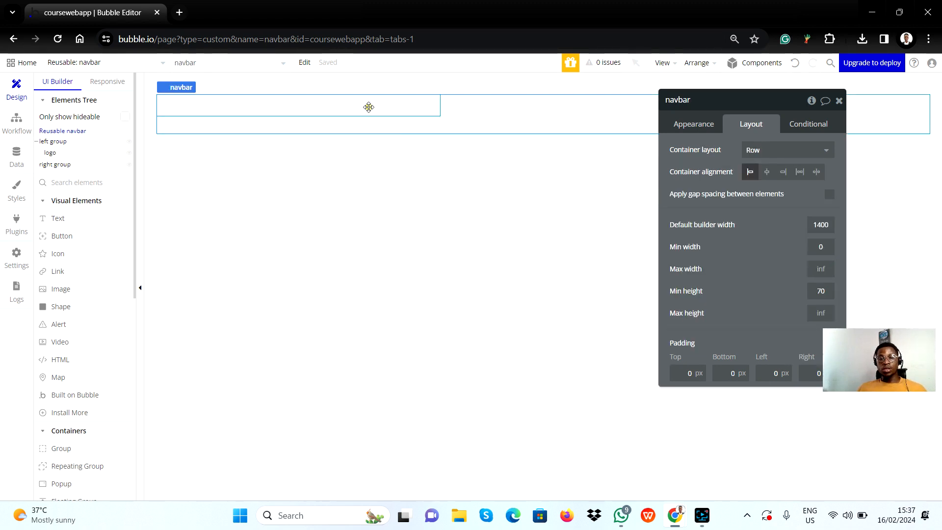
# Change the left group's container layout to Row
pyautogui.click(368, 107)
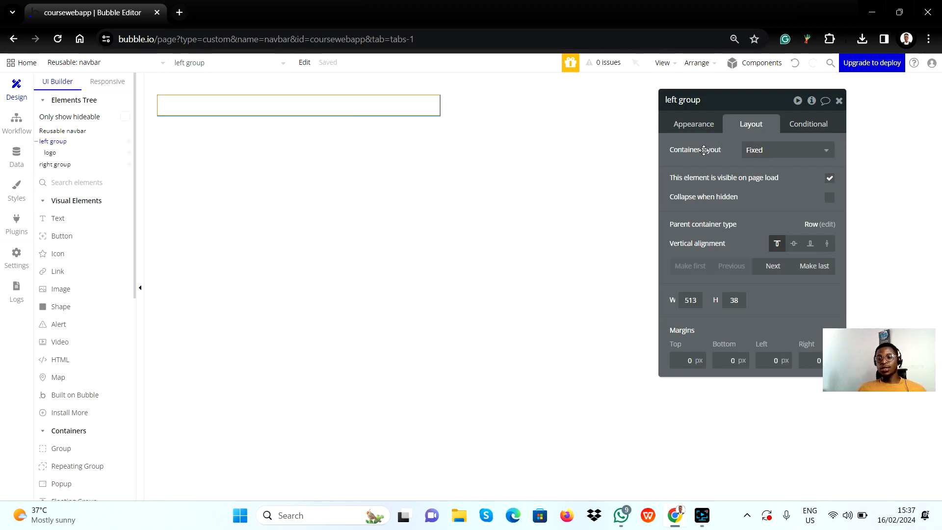
pyautogui.click(769, 149)
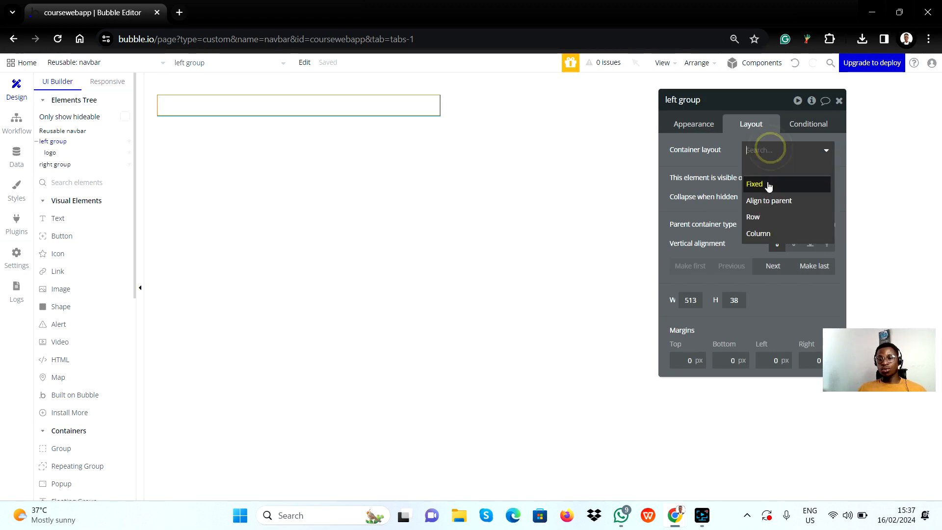
pyautogui.click(755, 217)
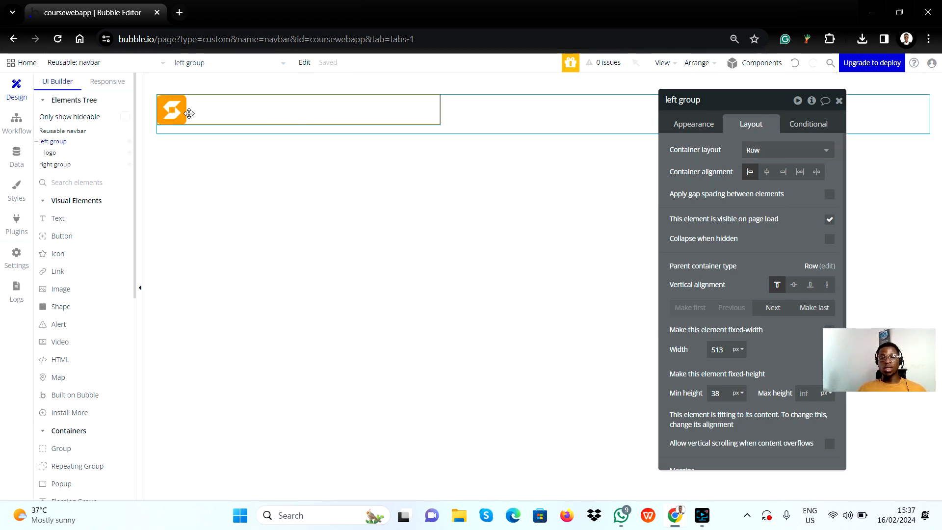
# Switch to the Figma design to view the header's logo and links, return to the Bubble editor and examine the logo's layout settings
pyautogui.hotkey('alt', 'Tab')
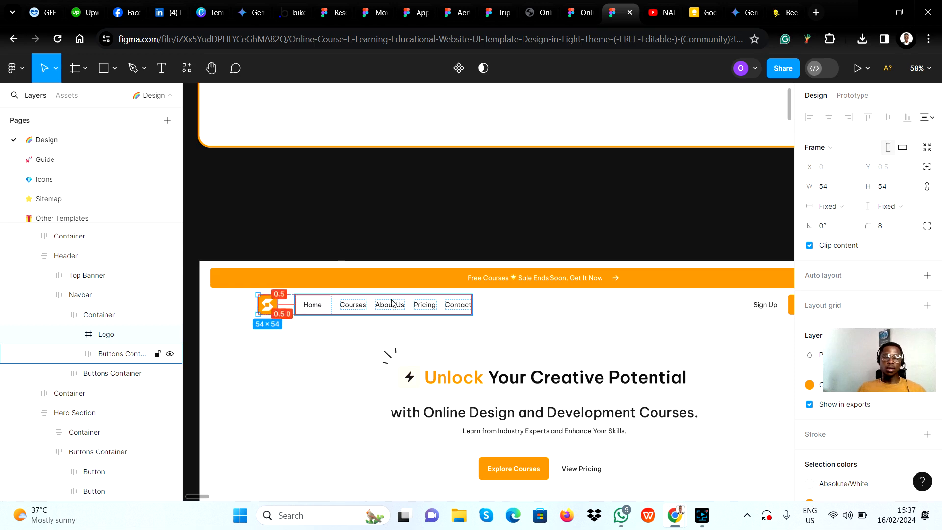
pyautogui.hotkey('alt', 'Tab')
pyautogui.click(374, 231)
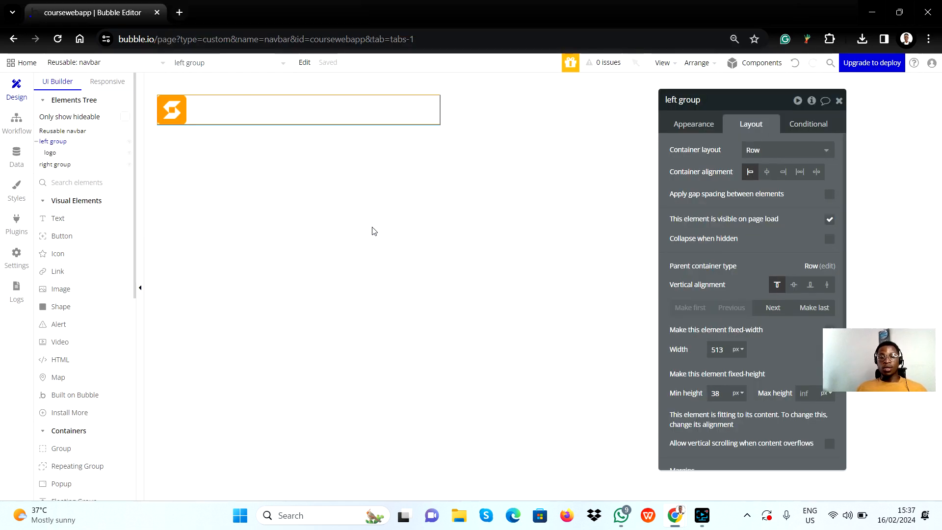
pyautogui.click(179, 109)
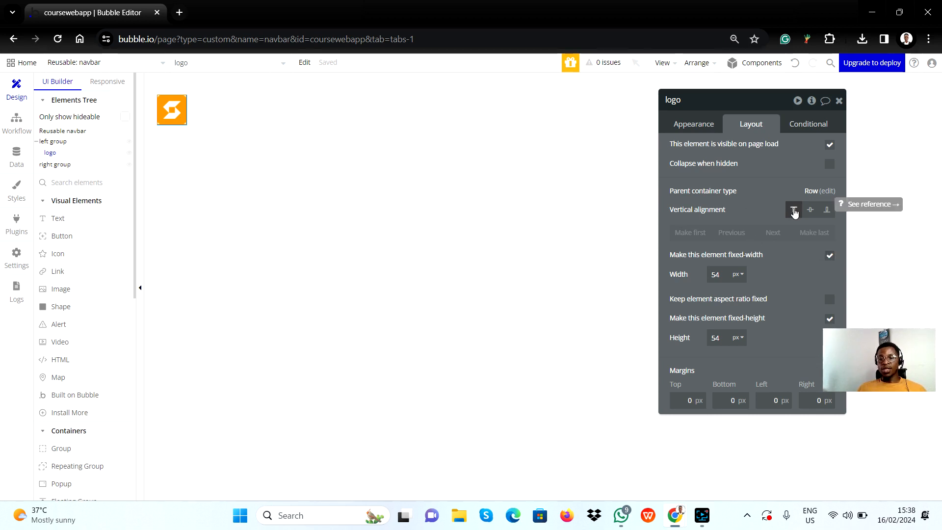
pyautogui.click(295, 107)
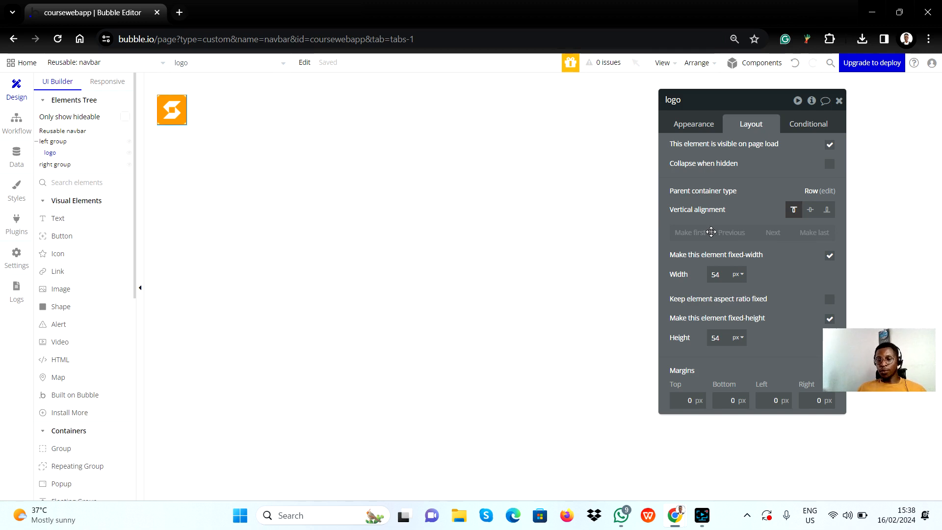
# Turn on the fixed aspect ratio for the logo in the left group
pyautogui.click(198, 116)
pyautogui.click(185, 115)
pyautogui.click(215, 117)
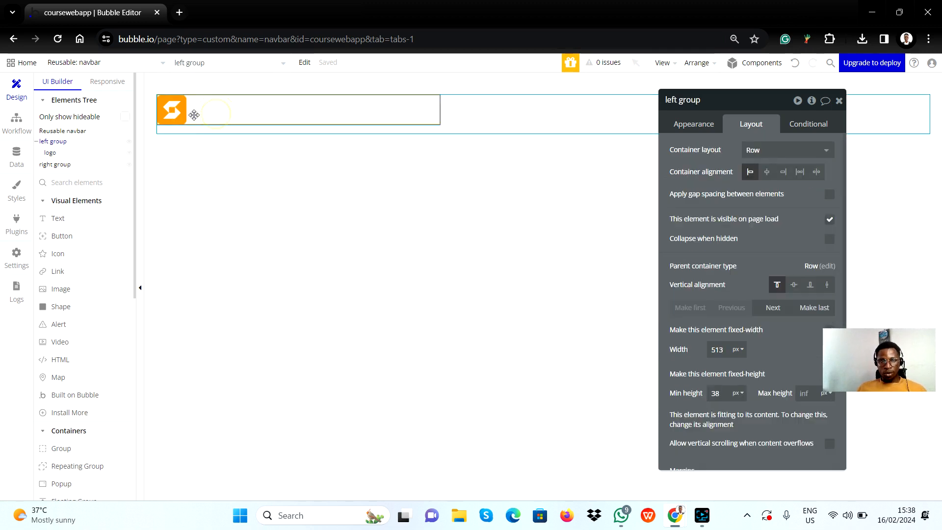
pyautogui.click(173, 119)
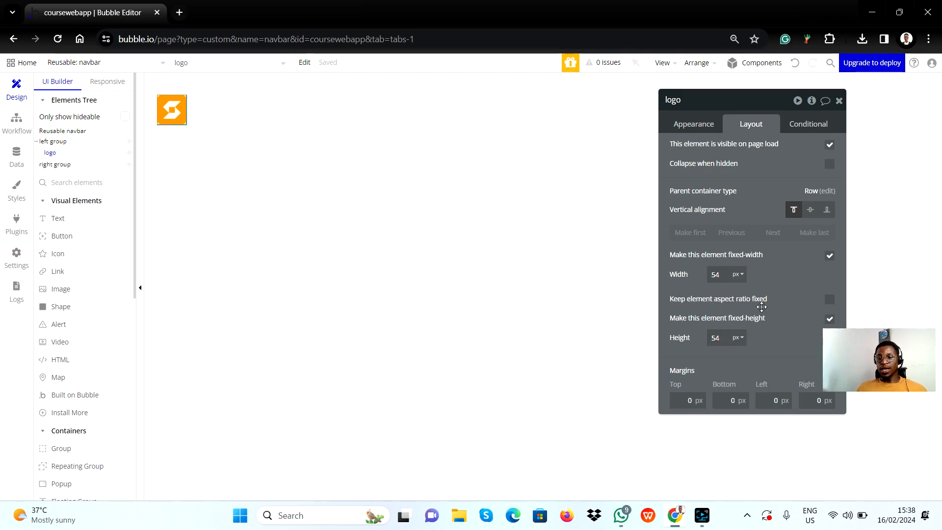
pyautogui.click(828, 302)
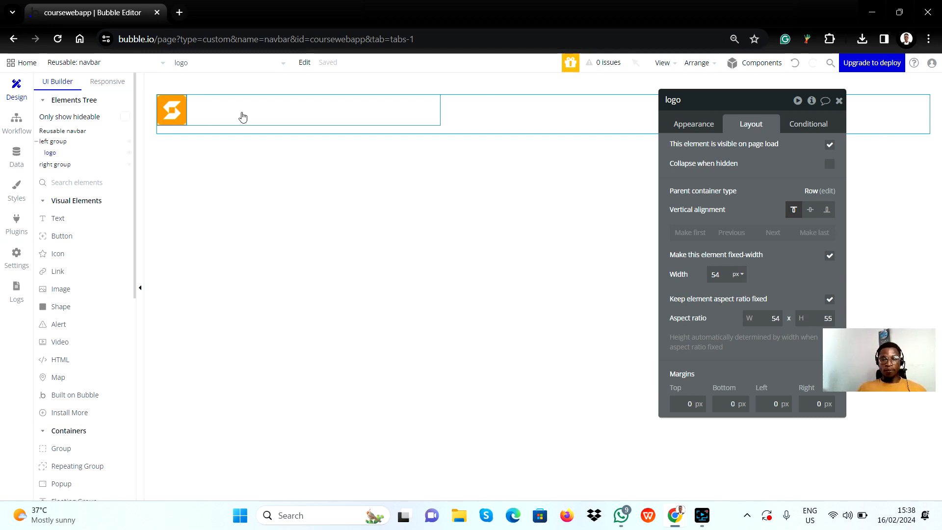
# Compare the left group with the navbar, and center the left group vertically within it
pyautogui.click(226, 108)
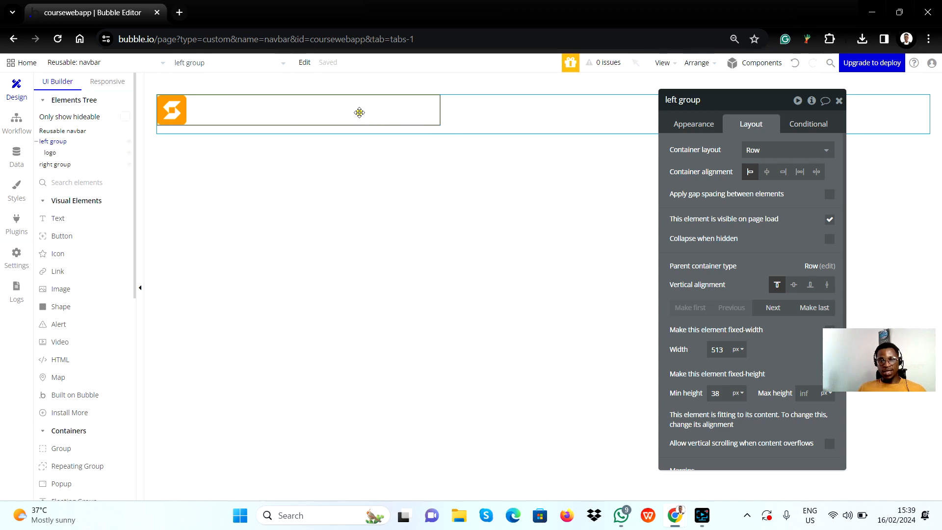
pyautogui.click(461, 120)
pyautogui.click(301, 117)
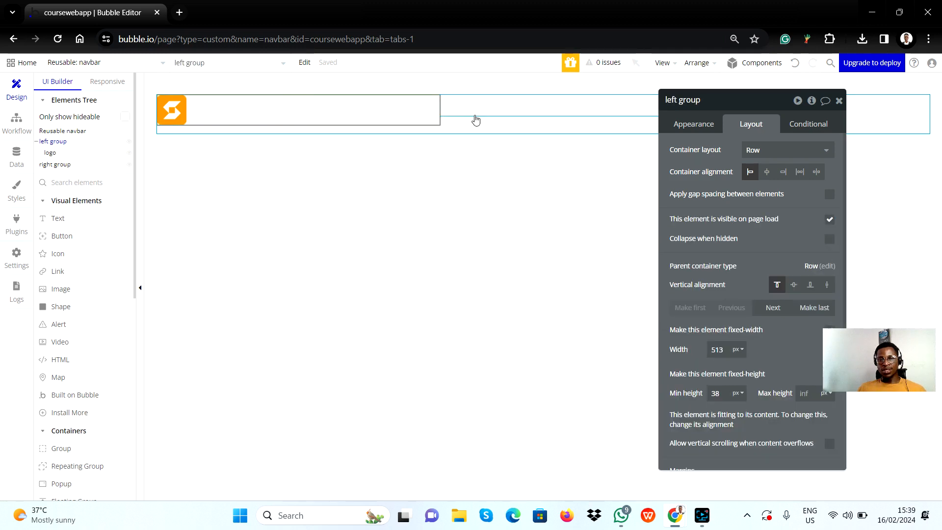
pyautogui.click(472, 125)
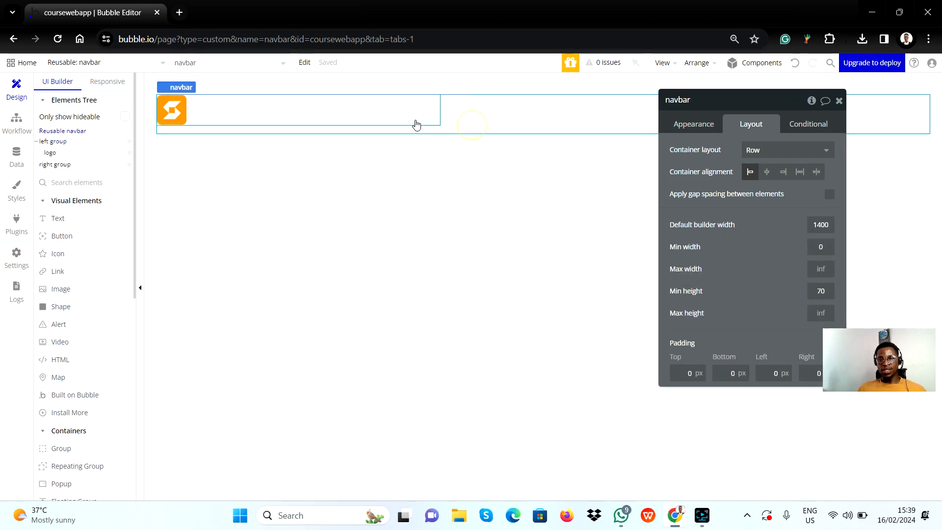
pyautogui.click(351, 115)
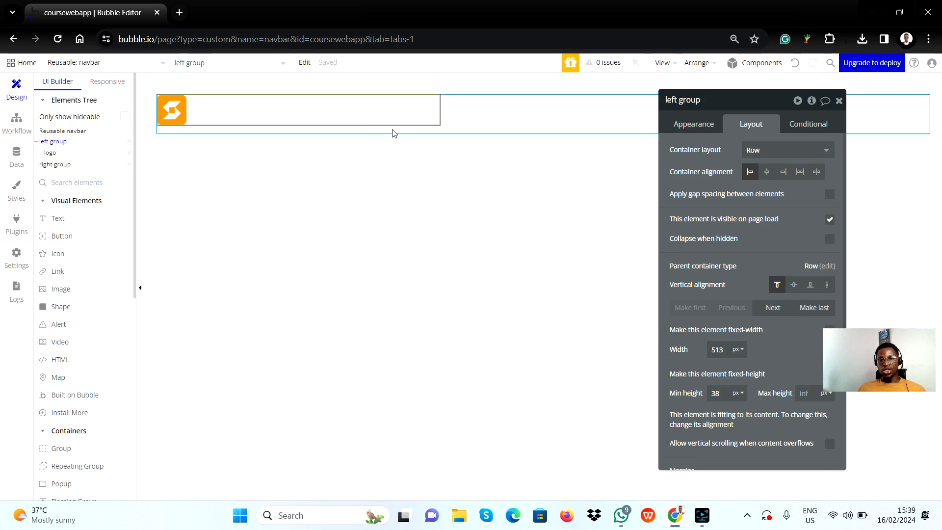
pyautogui.click(243, 114)
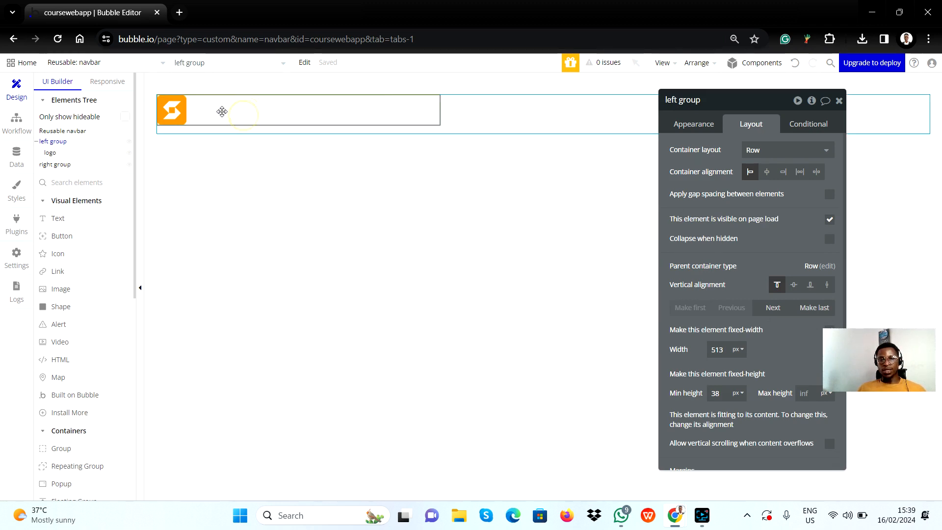
pyautogui.click(793, 285)
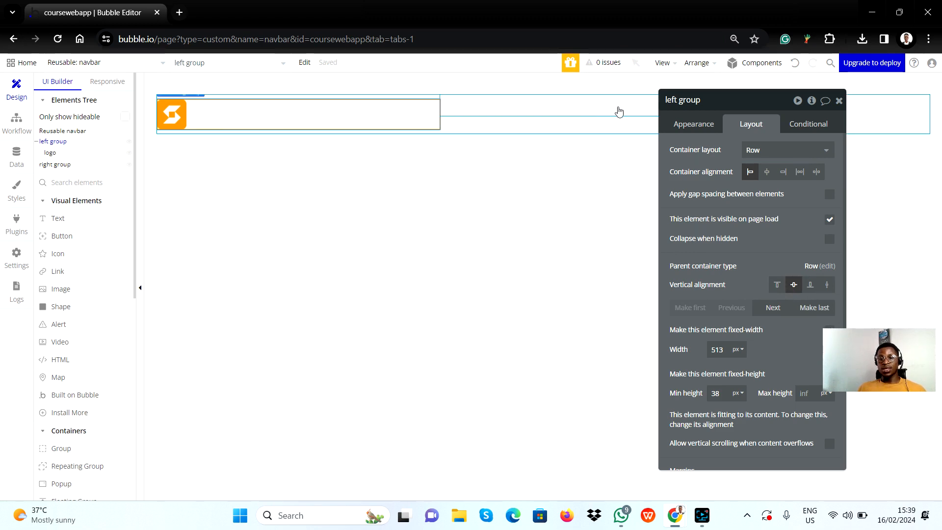
# Move the property editor below the navbar and change the right group's container layout to Row
pyautogui.moveTo(723, 107); pyautogui.dragTo(297, 156)
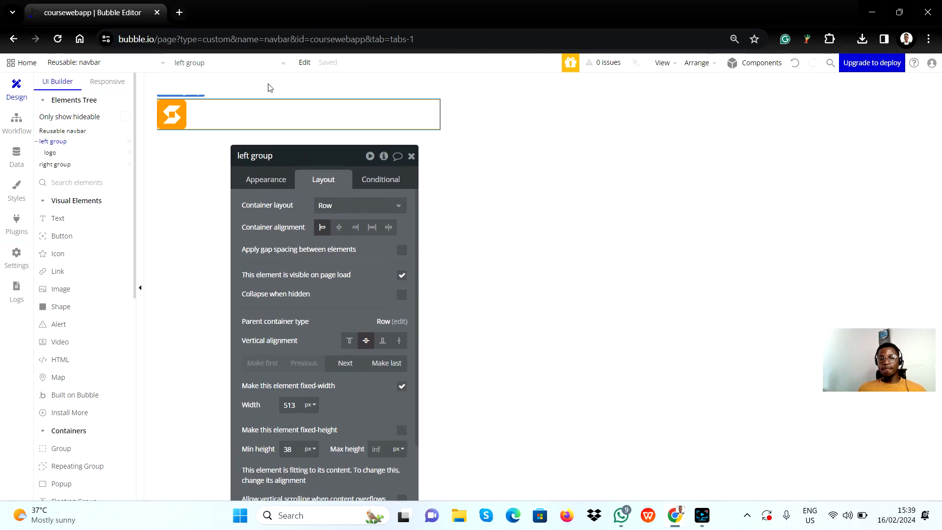
pyautogui.click(477, 131)
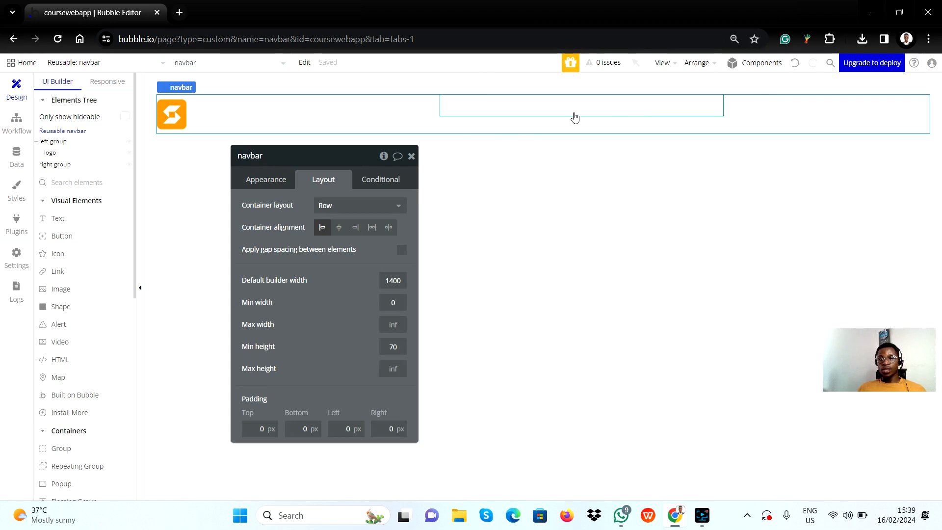
pyautogui.click(485, 108)
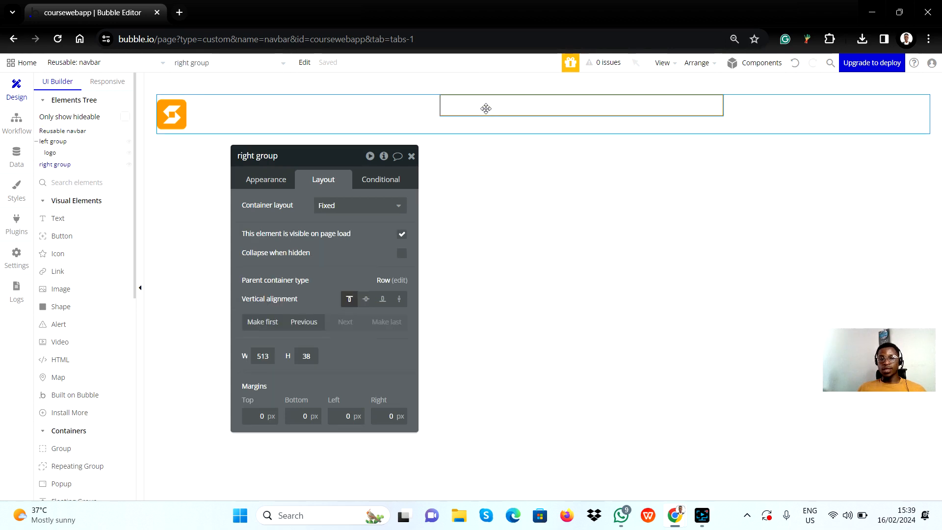
pyautogui.click(364, 212)
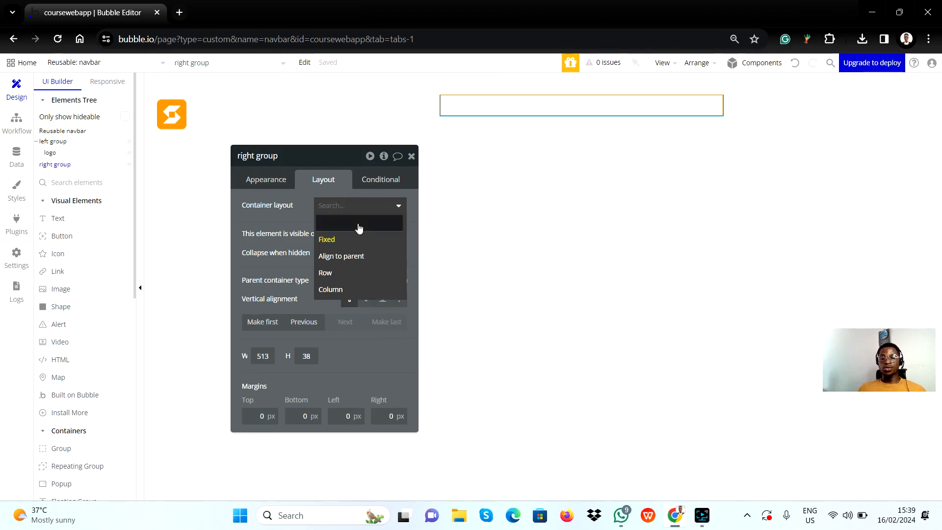
pyautogui.click(342, 273)
# Switch to the Figma design and examine the Sign Up and Login buttons container in the Navbar
pyautogui.hotkey('alt', 'Tab')
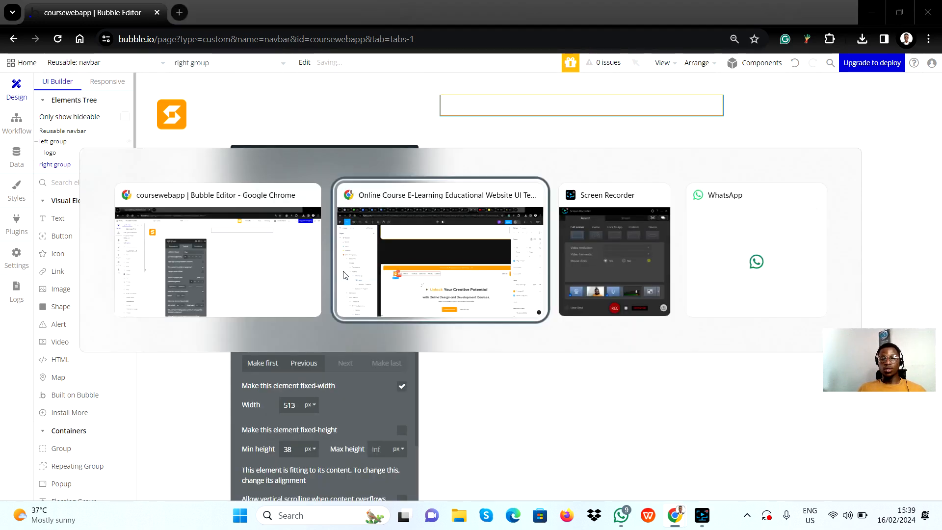
pyautogui.hscroll(2, 617, 355)
pyautogui.scroll(4, 582, 299)
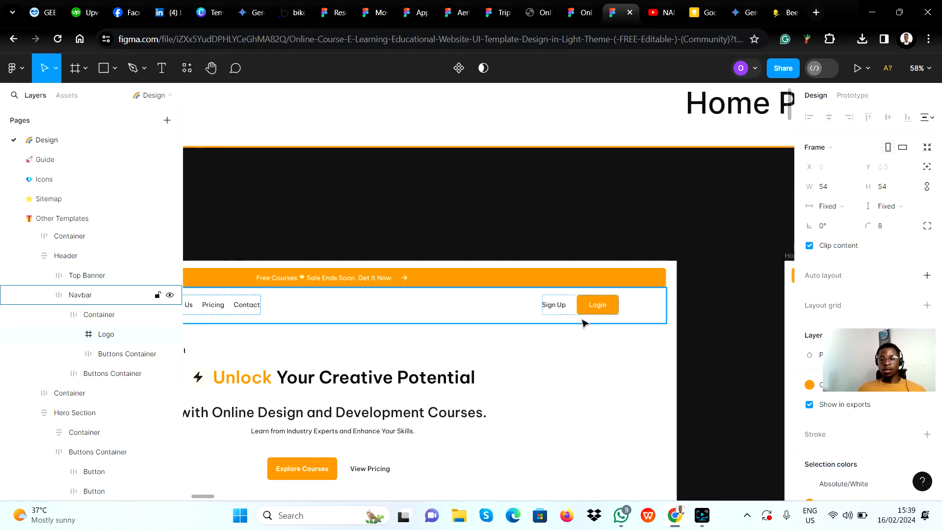
pyautogui.scroll(2, 558, 307)
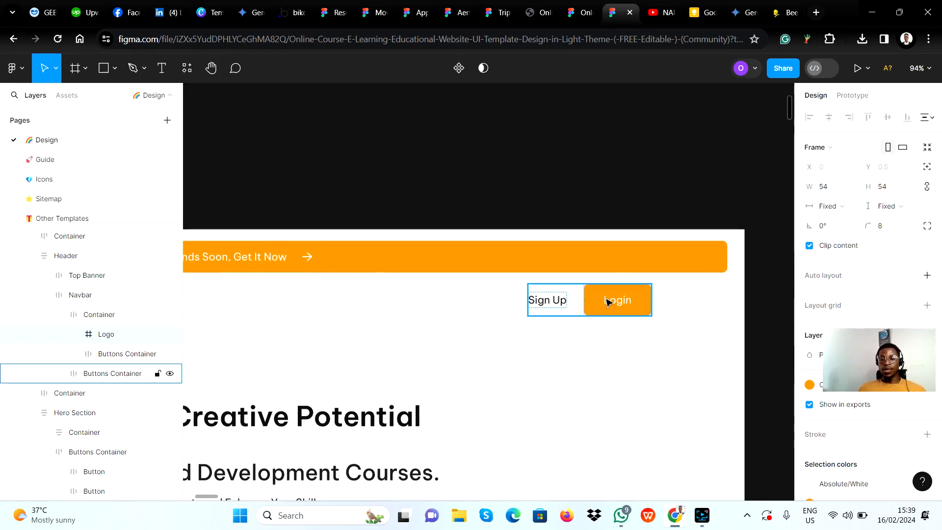
pyautogui.scroll(-5, 613, 307)
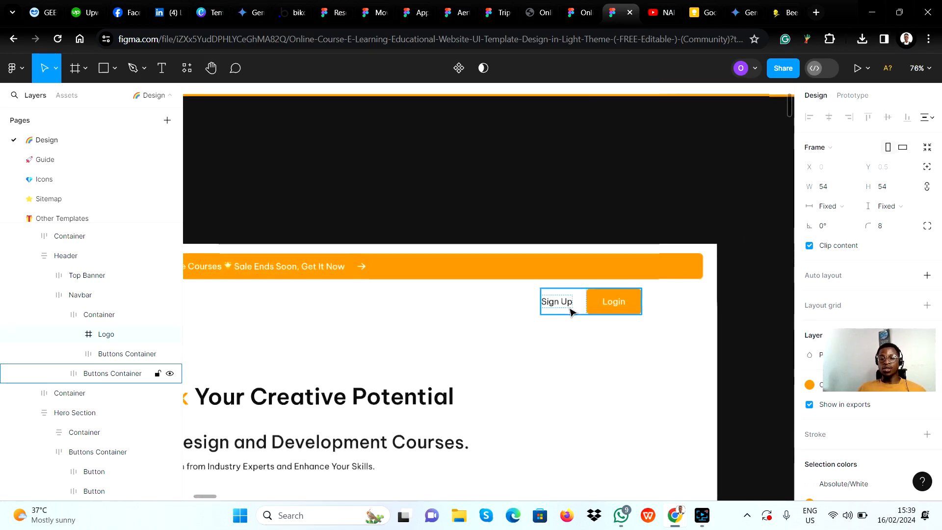
pyautogui.scroll(-1, 564, 311)
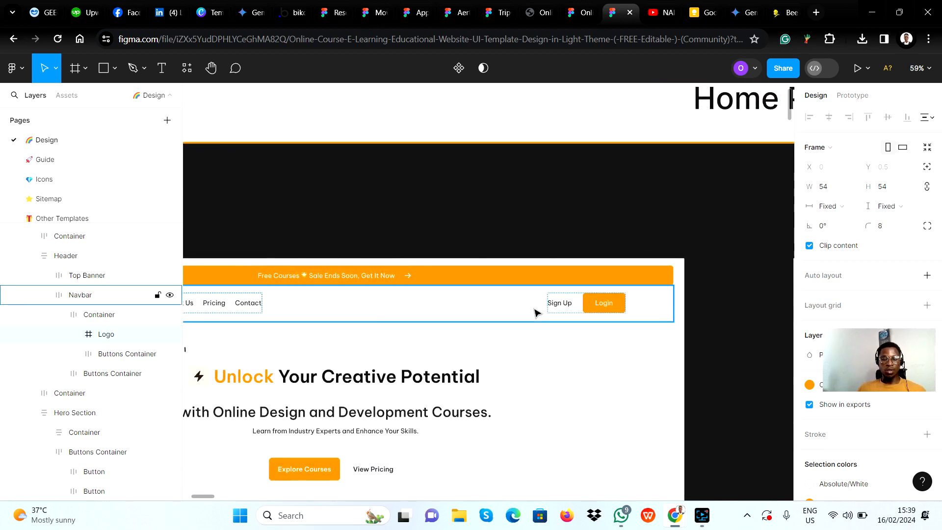
# Switch back to the Bubble editor and center the right group vertically within the navbar, closing its property editor
pyautogui.hotkey('alt', 'Tab')
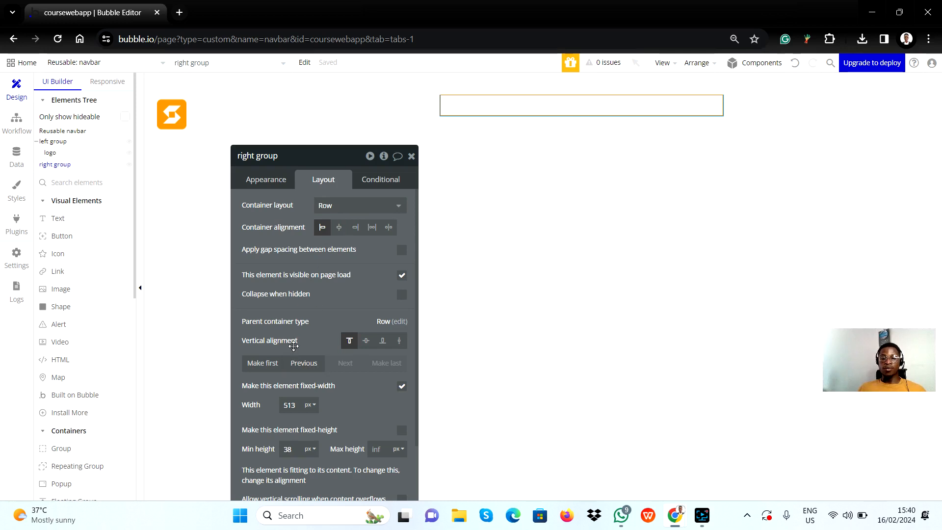
pyautogui.click(366, 340)
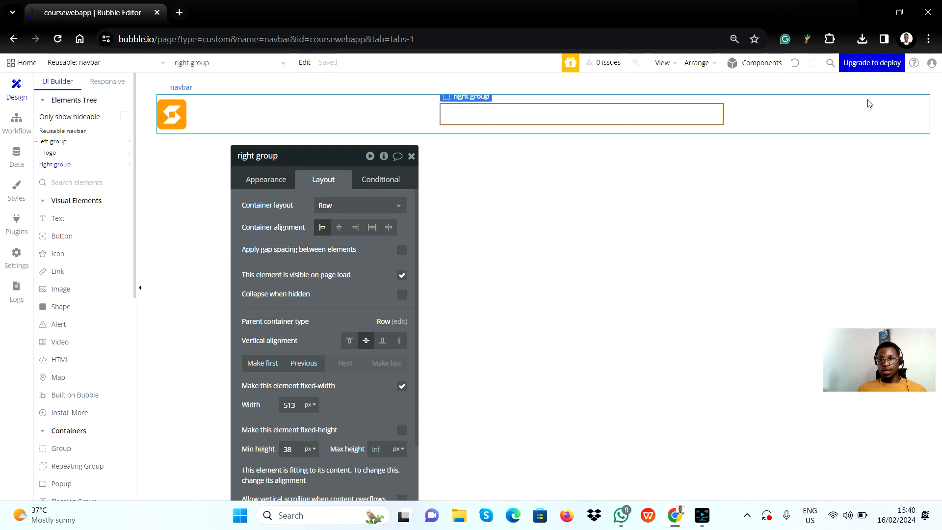
pyautogui.click(799, 115)
pyautogui.click(411, 156)
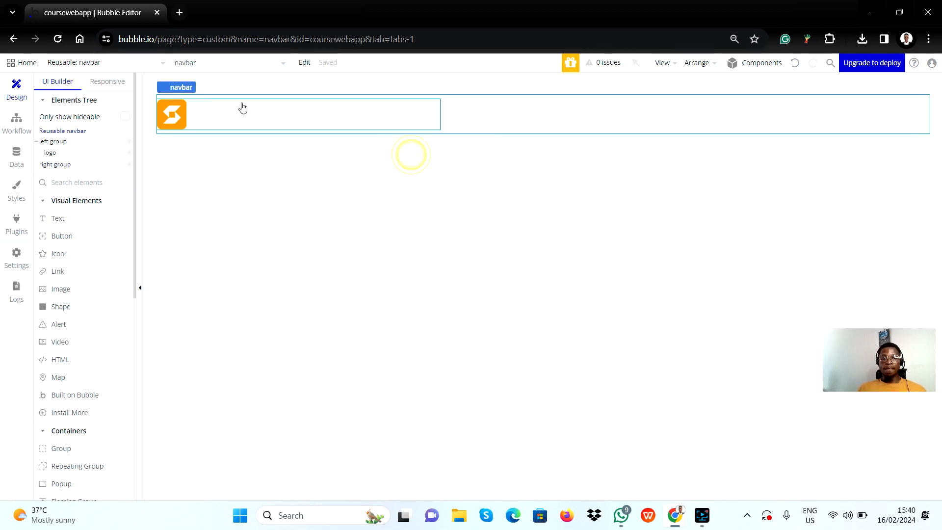
# Select the left group, switch to the Figma design and examine the container of navigation links beside the logo
pyautogui.click(245, 114)
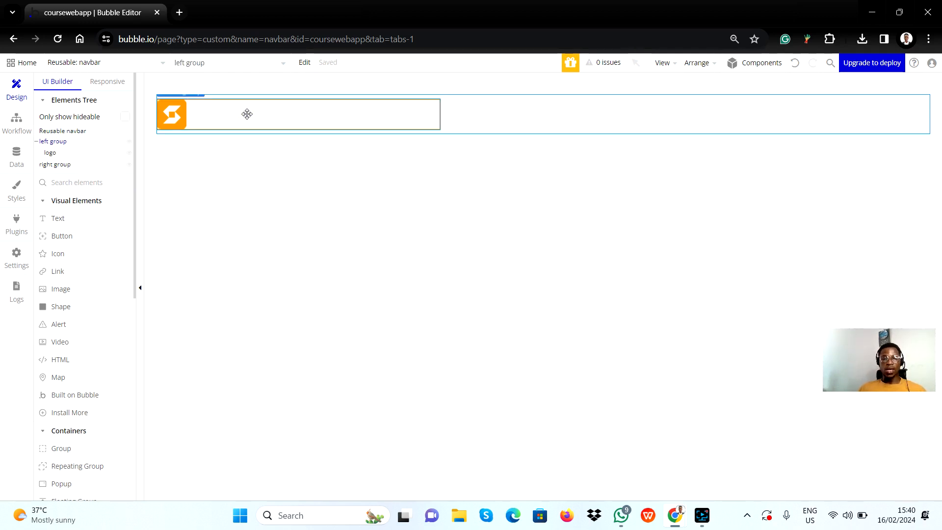
pyautogui.hotkey('alt', 'Tab')
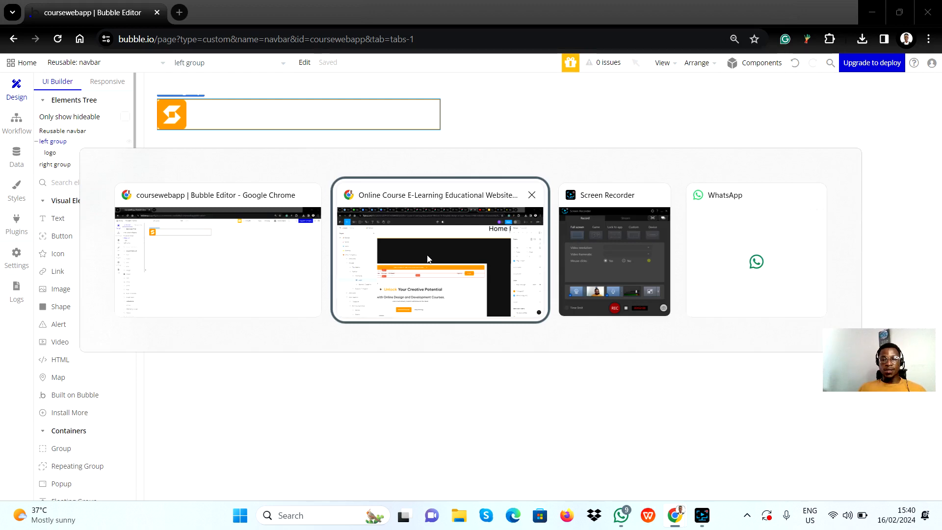
pyautogui.hscroll(3, 368, 302)
pyautogui.hscroll(-6, 366, 302)
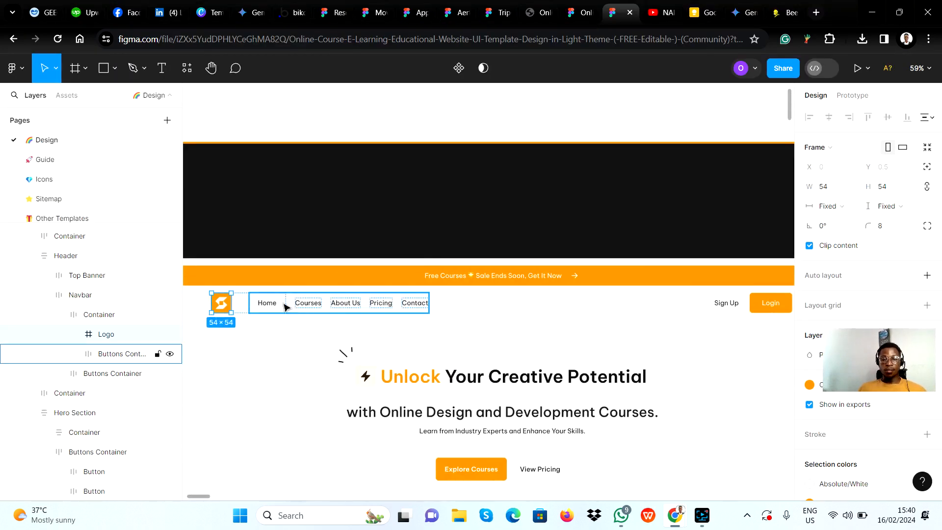
pyautogui.scroll(5, 268, 314)
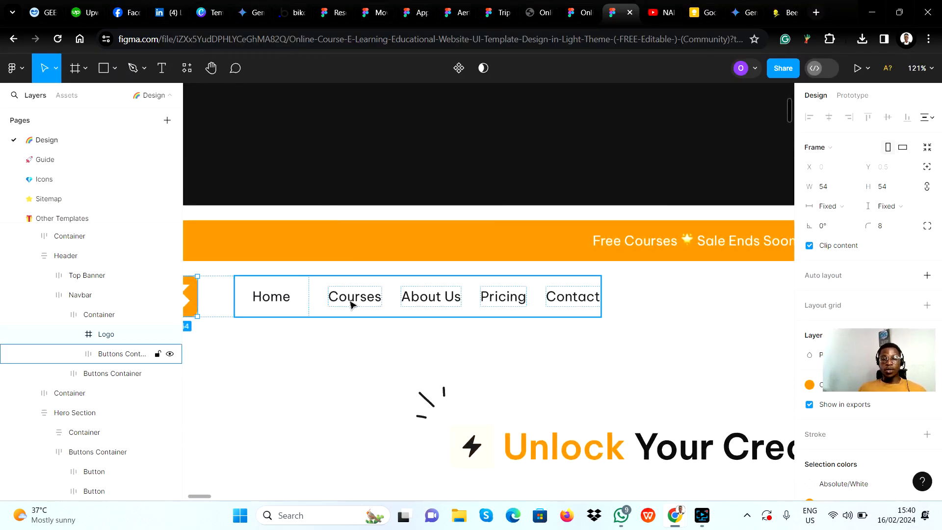
pyautogui.hscroll(-3, 420, 290)
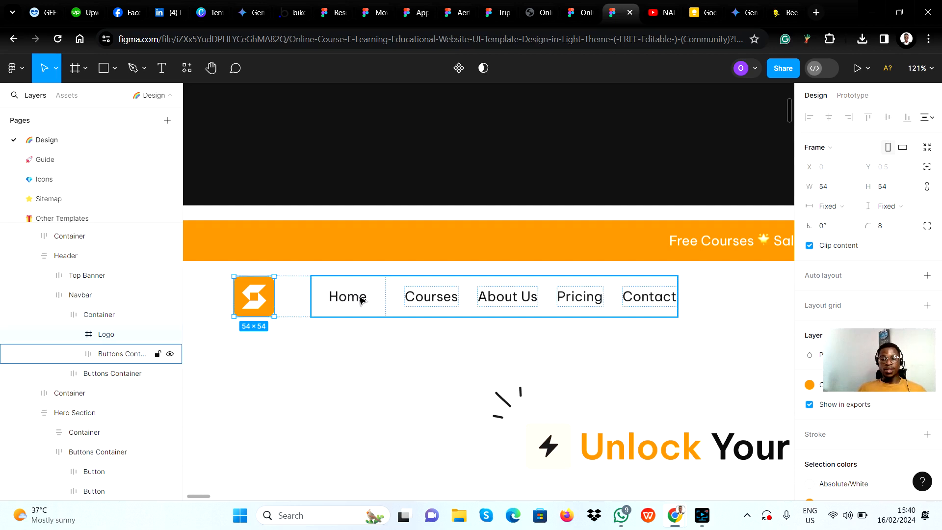
pyautogui.press('alt')
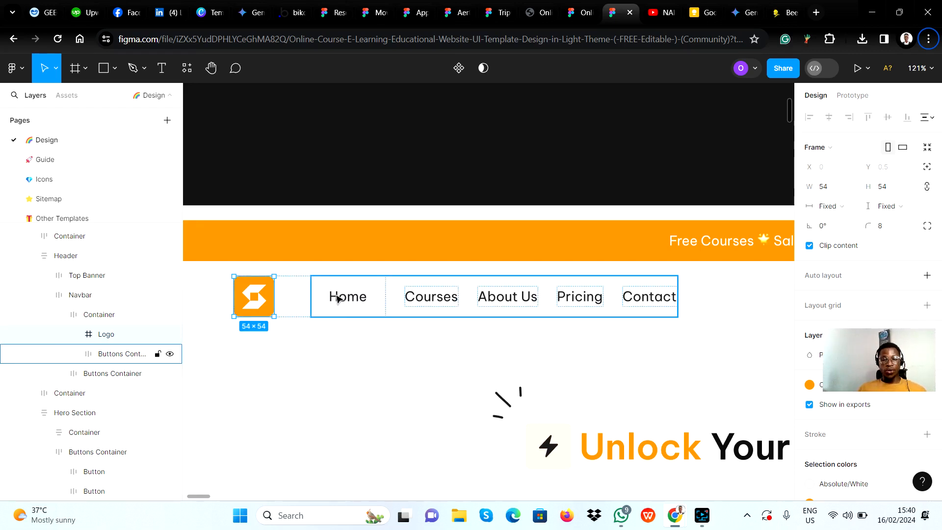
# Switch back to the Bubble editor and draw a group about 417 by 30 px inside the left group beside the logo
pyautogui.hotkey('alt', 'Tab')
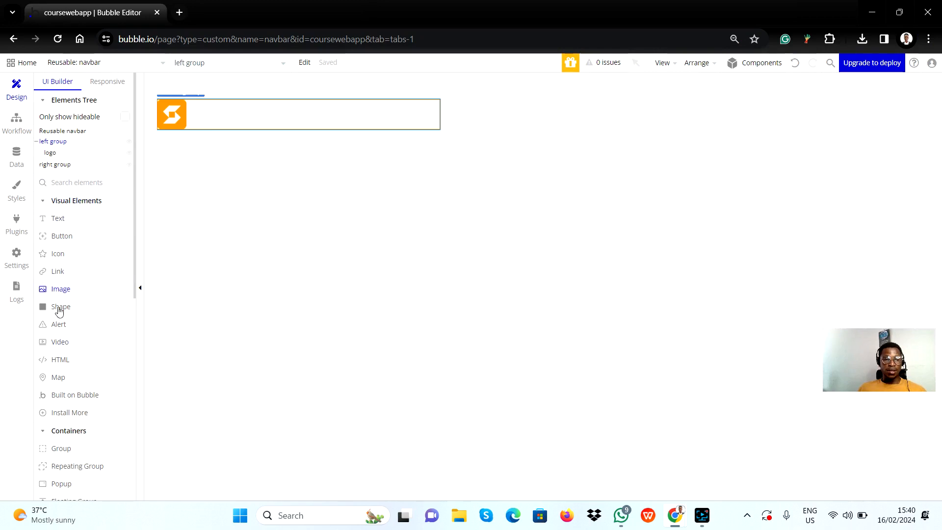
pyautogui.click(66, 448)
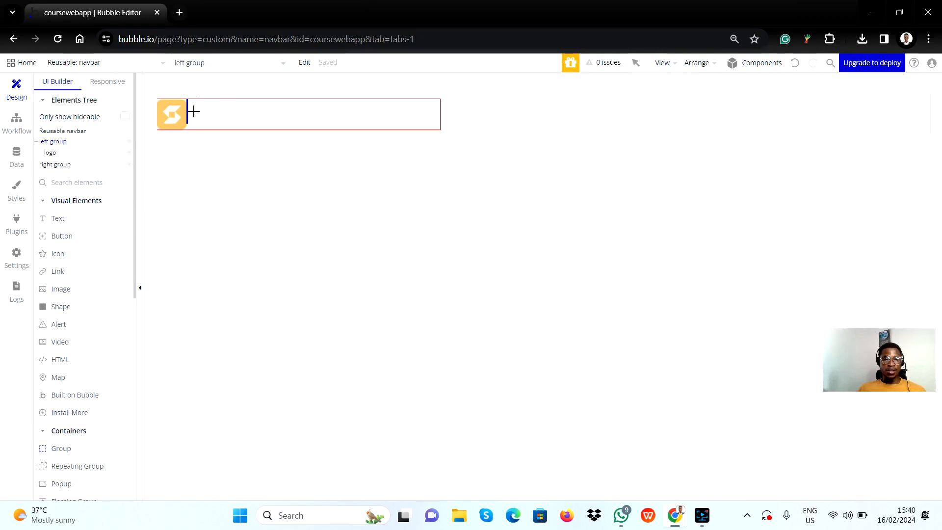
pyautogui.moveTo(192, 109)
pyautogui.mouseDown()
pyautogui.moveTo(212, 119)
pyautogui.moveTo(418, 124)
pyautogui.mouseUp()
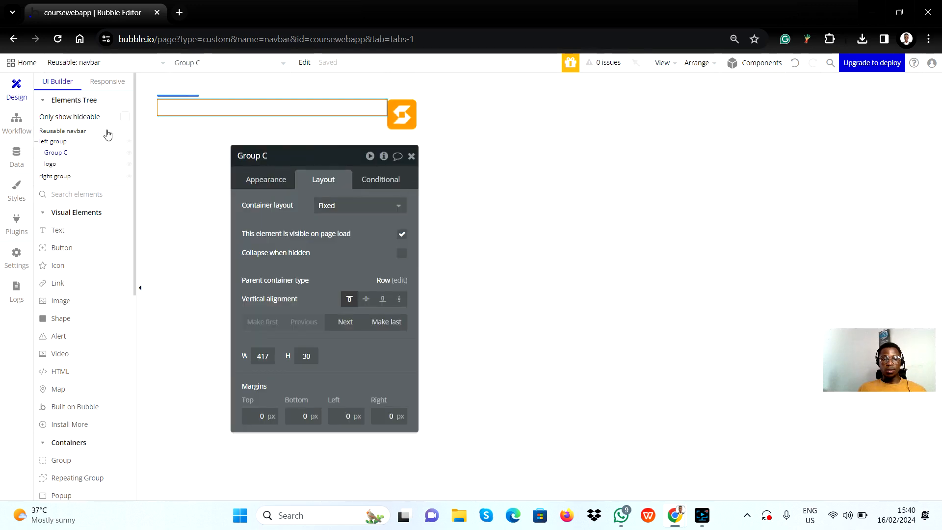
# Reorder the left group's children so the logo comes before the new group
pyautogui.click(54, 154)
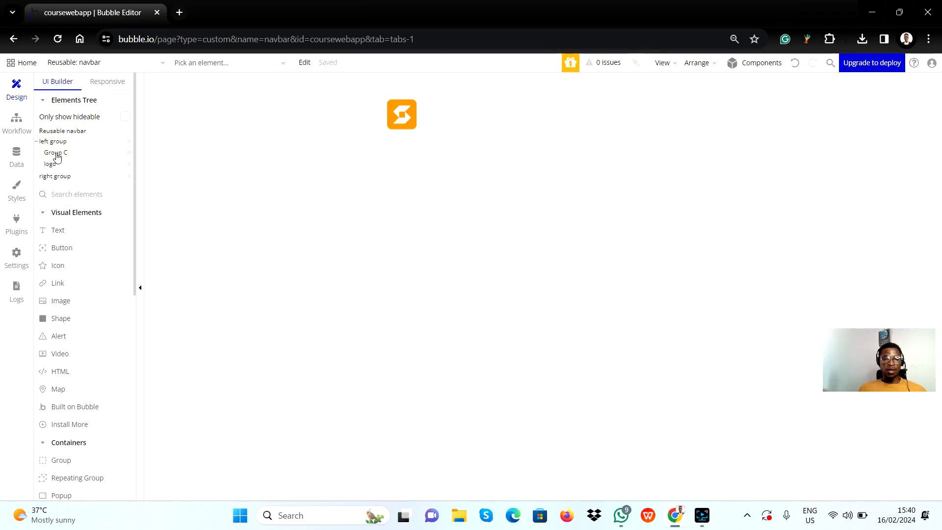
pyautogui.moveTo(51, 170)
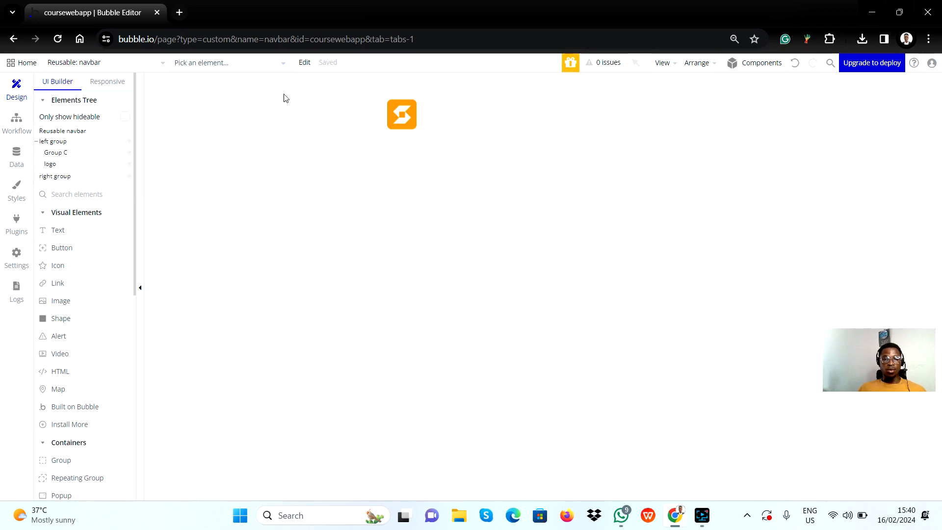
pyautogui.click(51, 165)
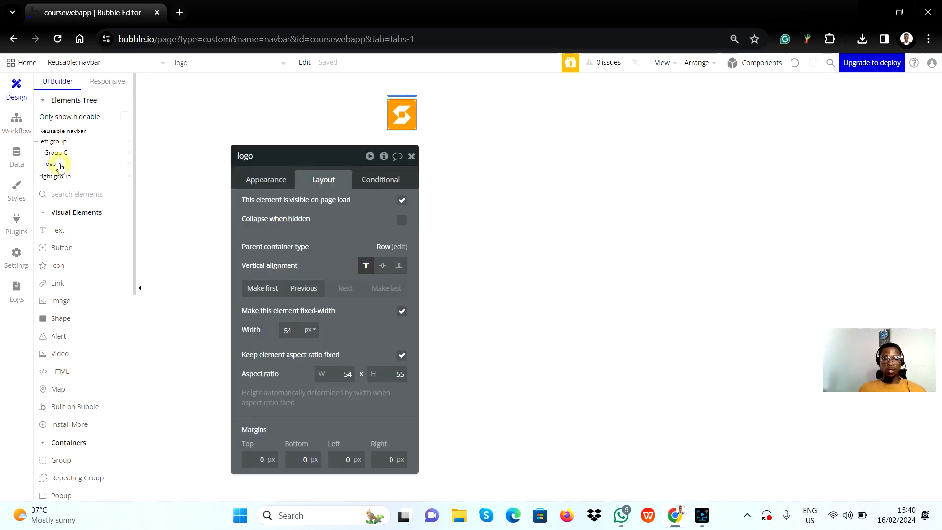
pyautogui.moveTo(64, 160); pyautogui.dragTo(53, 147)
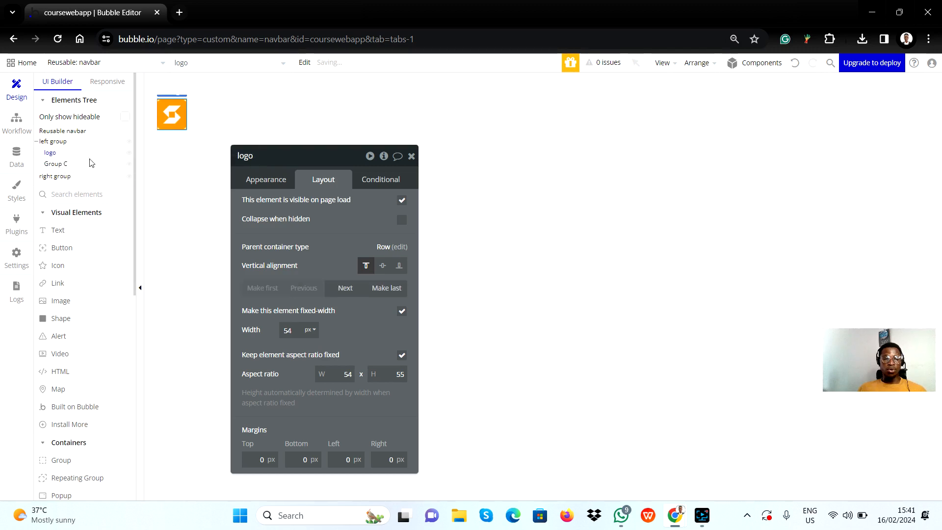
# Rename the new group beside the logo as "inner grp left"
pyautogui.click(210, 114)
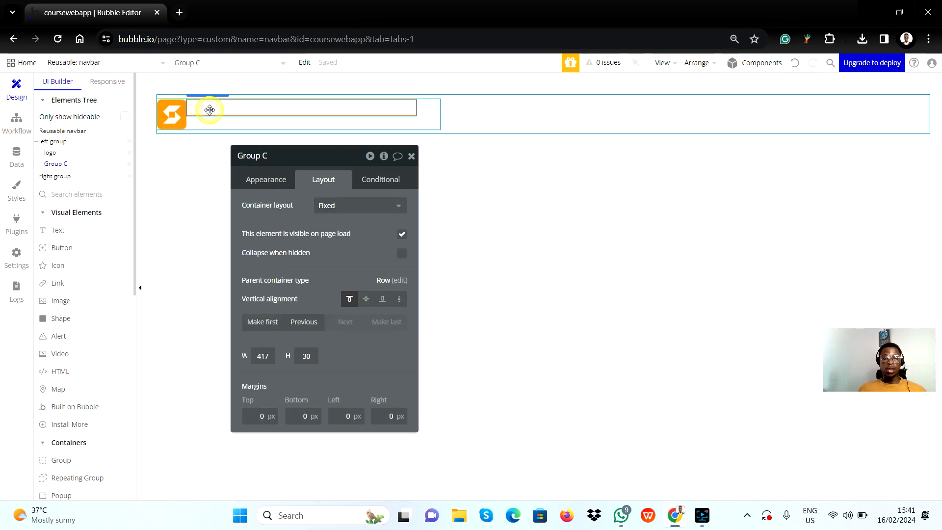
pyautogui.click(269, 155)
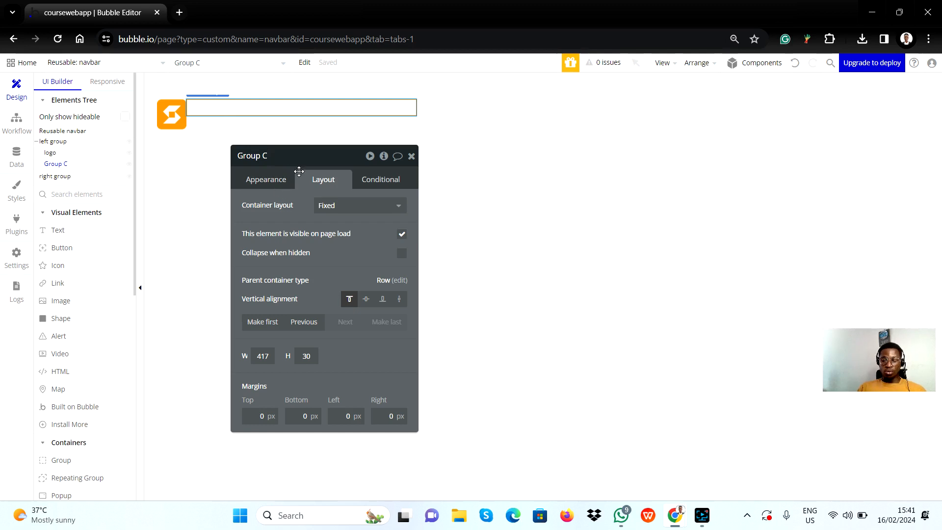
pyautogui.press('BackSpace')
pyautogui.press('BackSpace')
pyautogui.press('BackSpace')
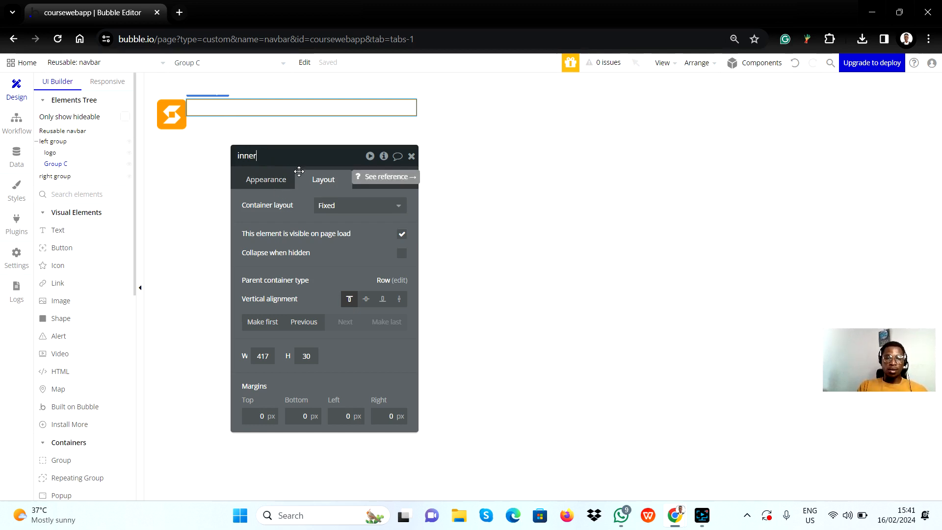
pyautogui.write('innerg')
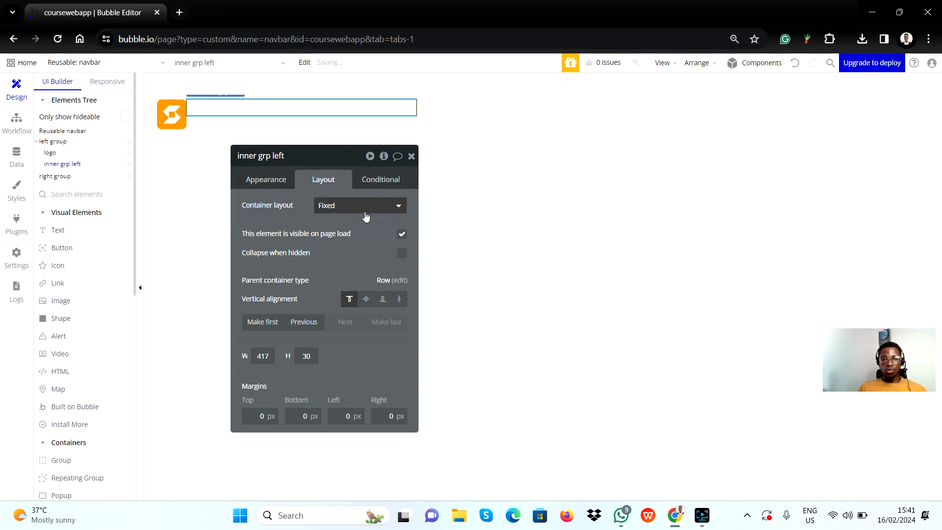
# Set the inner left group's container layout to Row and center it vertically within the left group
pyautogui.click(365, 216)
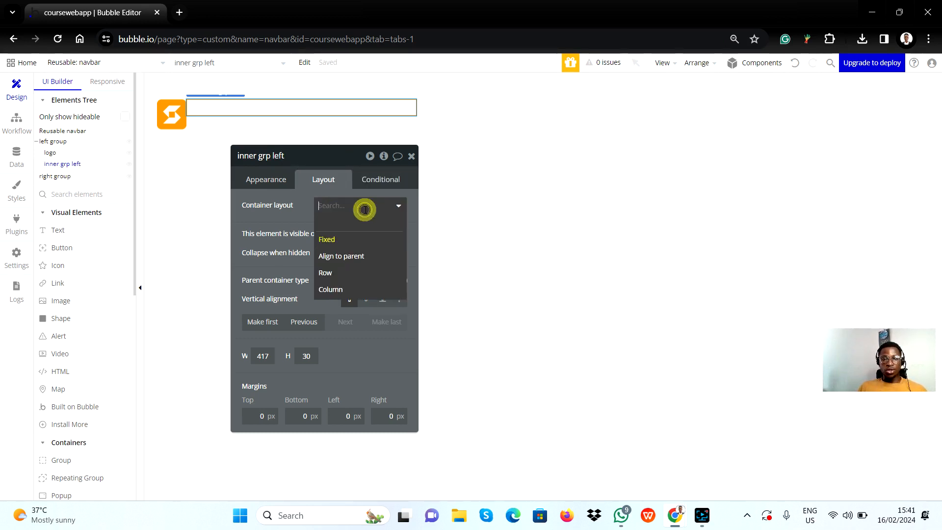
pyautogui.click(344, 277)
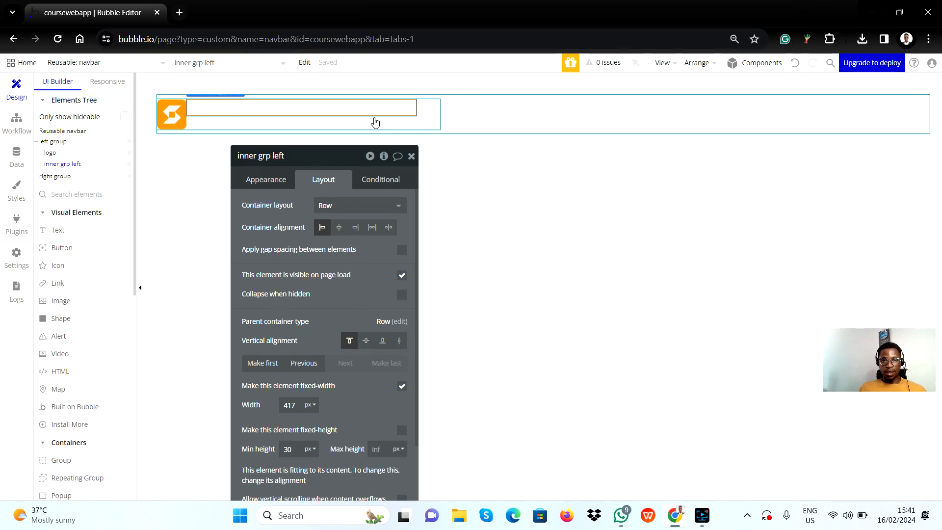
pyautogui.click(426, 113)
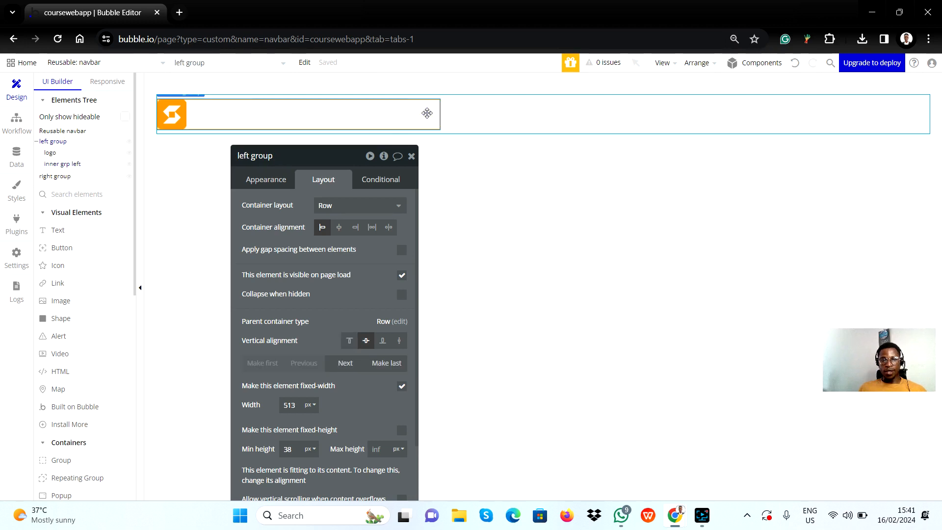
pyautogui.click(316, 110)
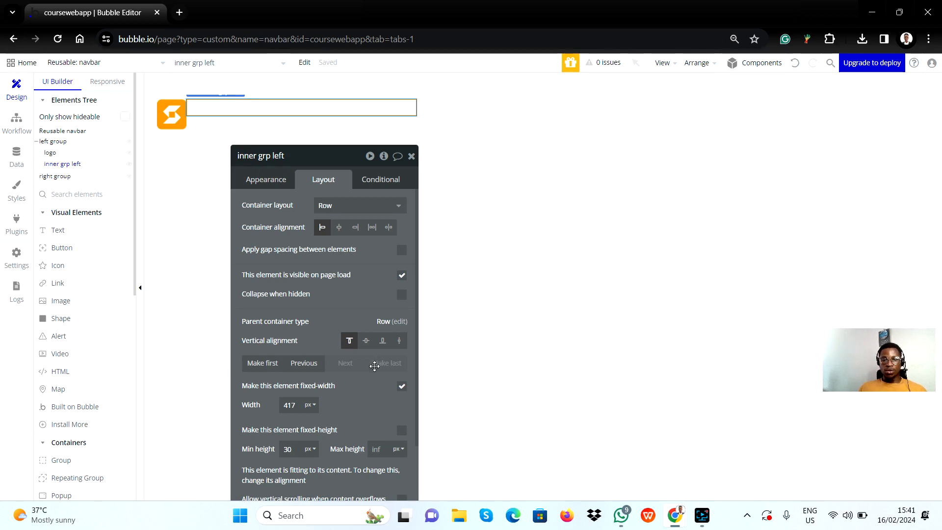
pyautogui.click(366, 341)
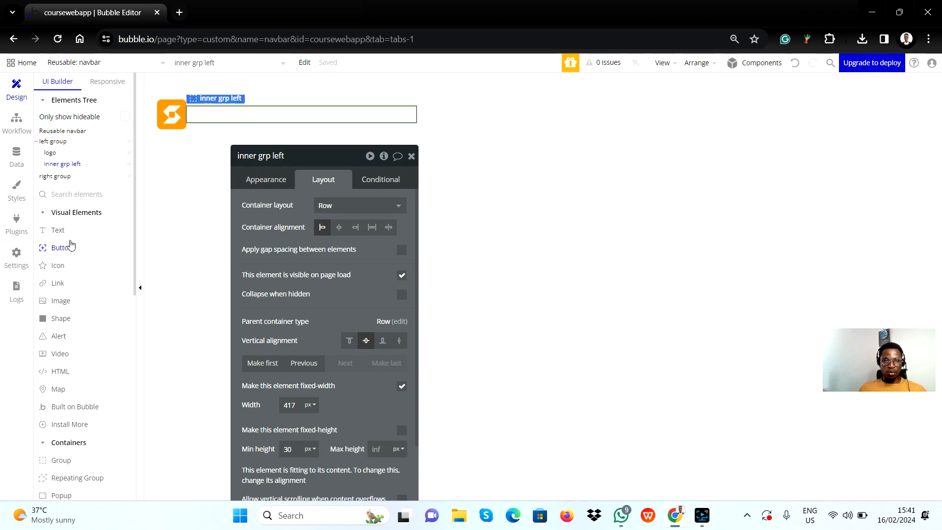
# Add a text element reading "Home" at the start of the inner left group and close its property editor
pyautogui.click(57, 230)
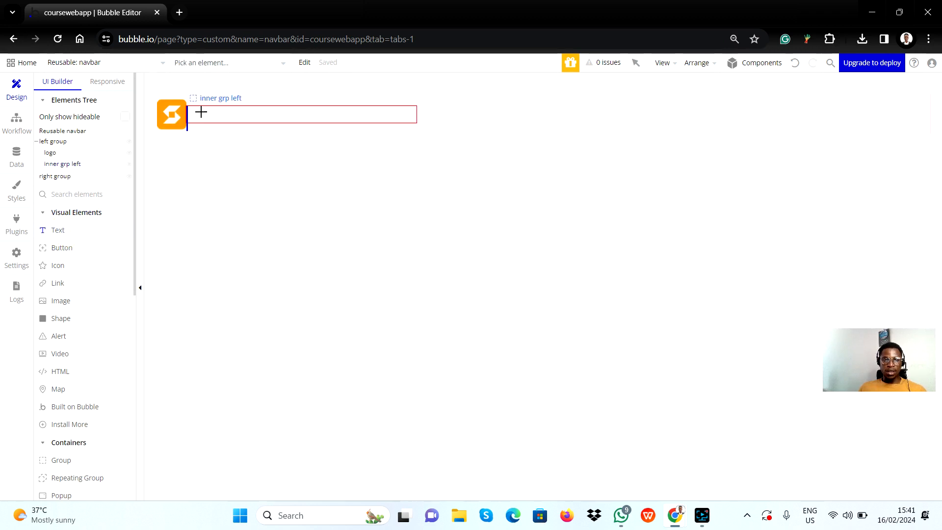
pyautogui.moveTo(201, 113); pyautogui.dragTo(246, 120)
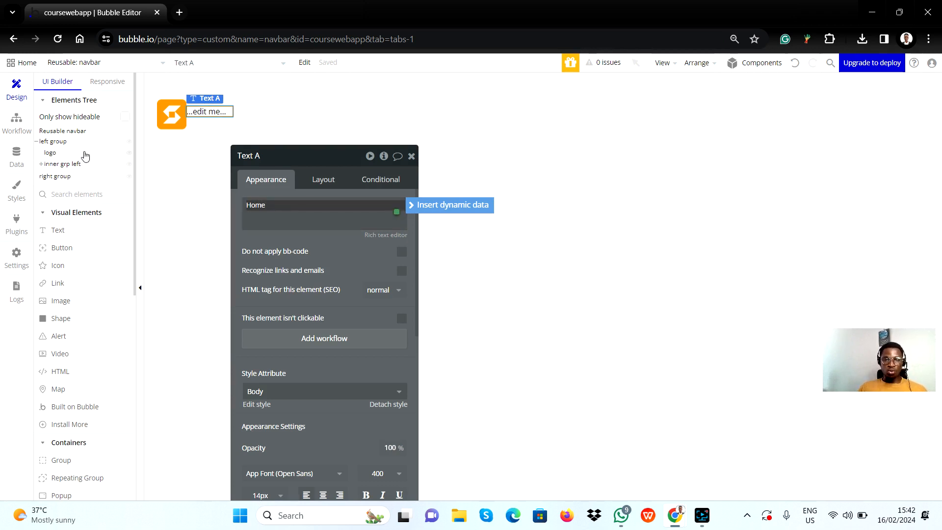
pyautogui.click(285, 218)
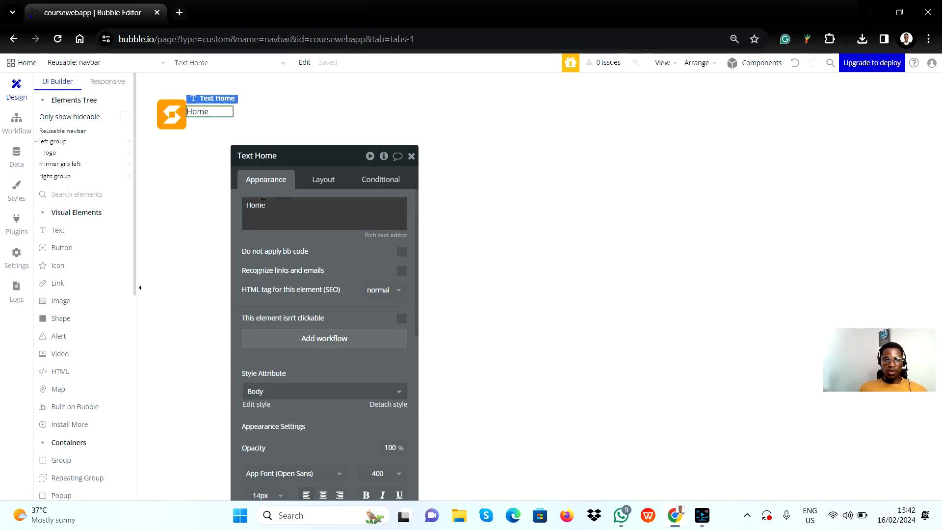
pyautogui.click(411, 156)
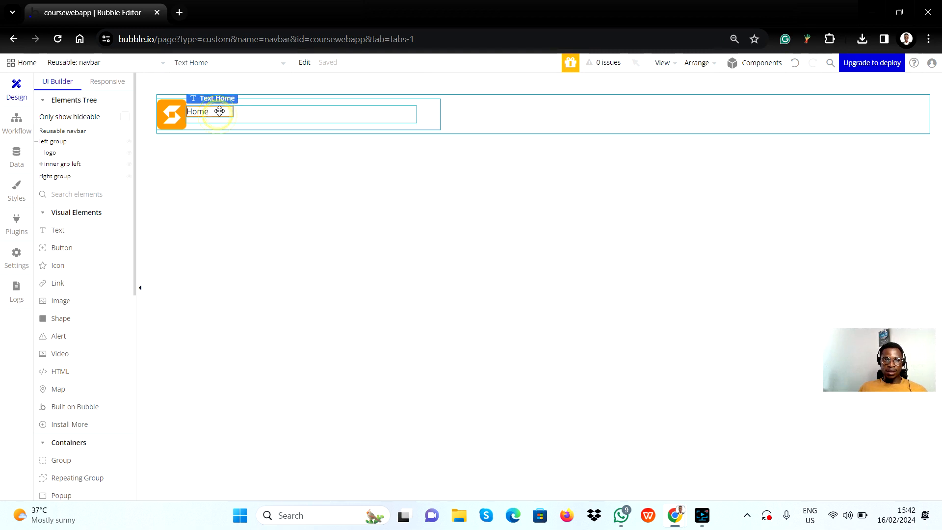
# Check the navigation links in the Figma design, then reopen the Home text's property editor in Bubble and move it clear of the links area
pyautogui.hotkey('alt', 'Tab')
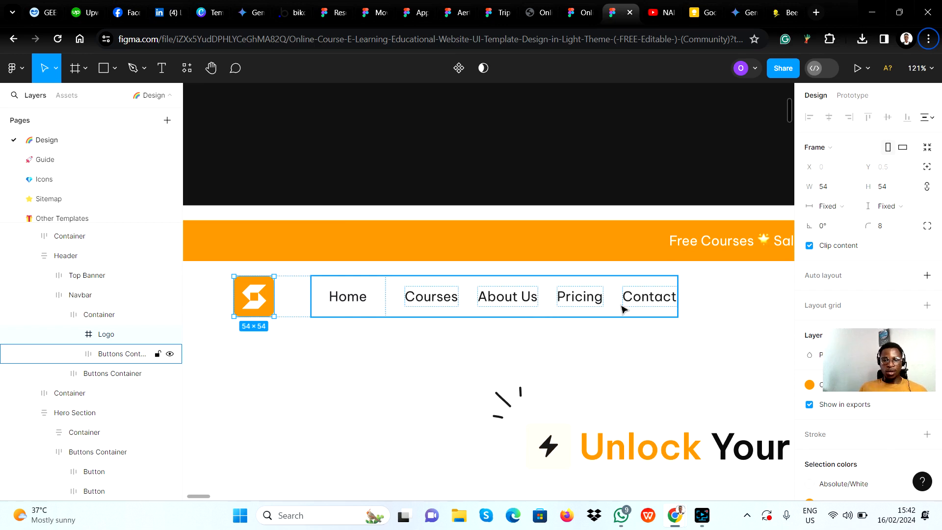
pyautogui.hotkey('alt', 'Tab')
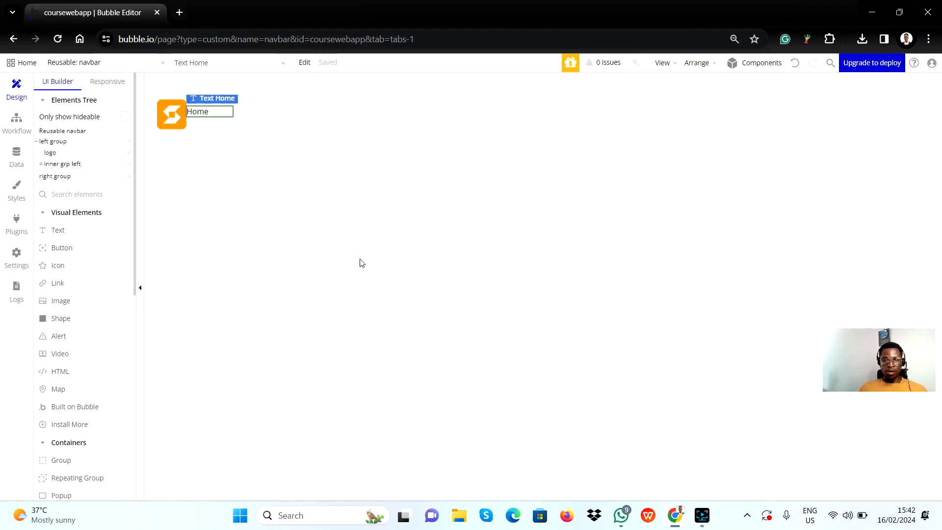
pyautogui.rightClick(208, 112)
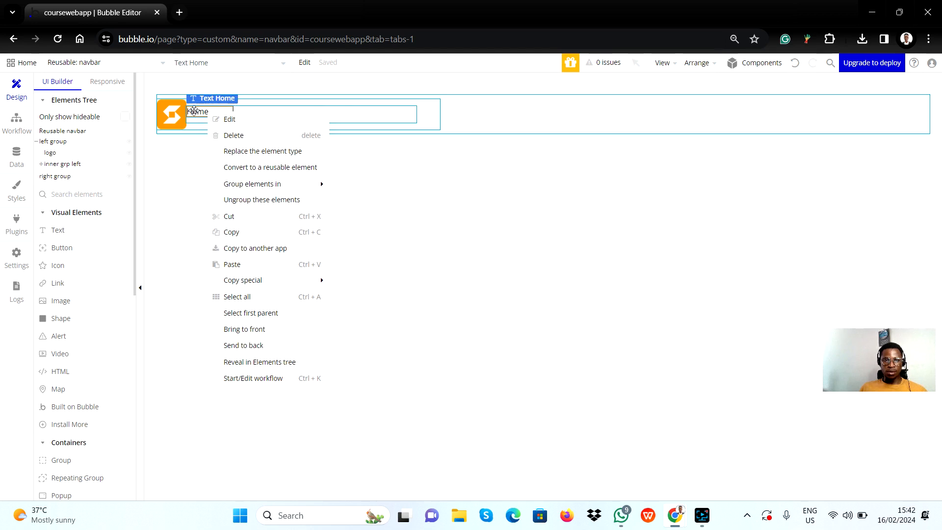
pyautogui.click(229, 118)
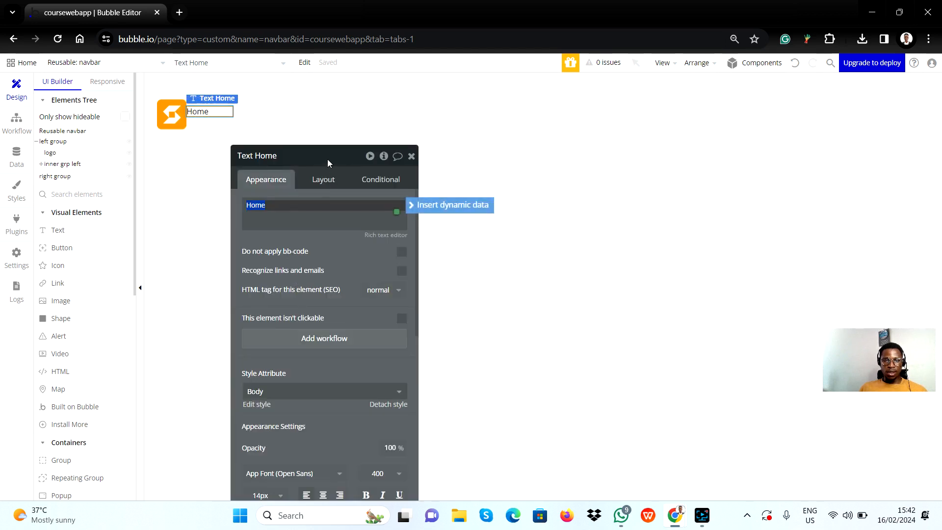
pyautogui.moveTo(328, 159); pyautogui.dragTo(471, 87)
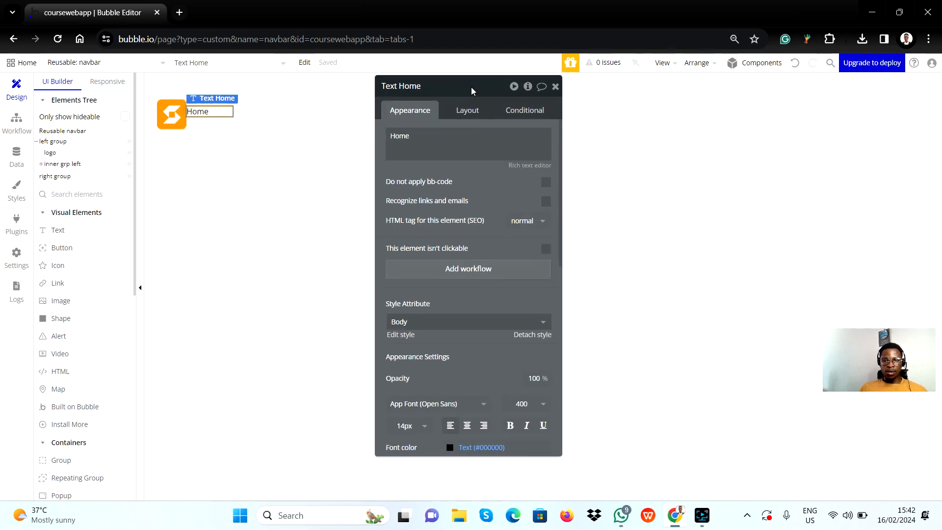
# Centre the Home text vertically within its row container and close its properties
pyautogui.click(464, 111)
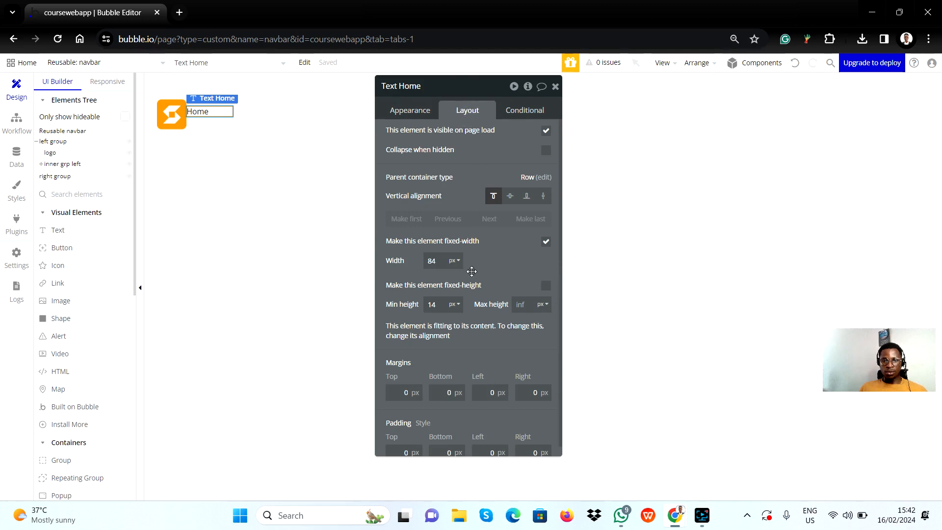
pyautogui.click(508, 202)
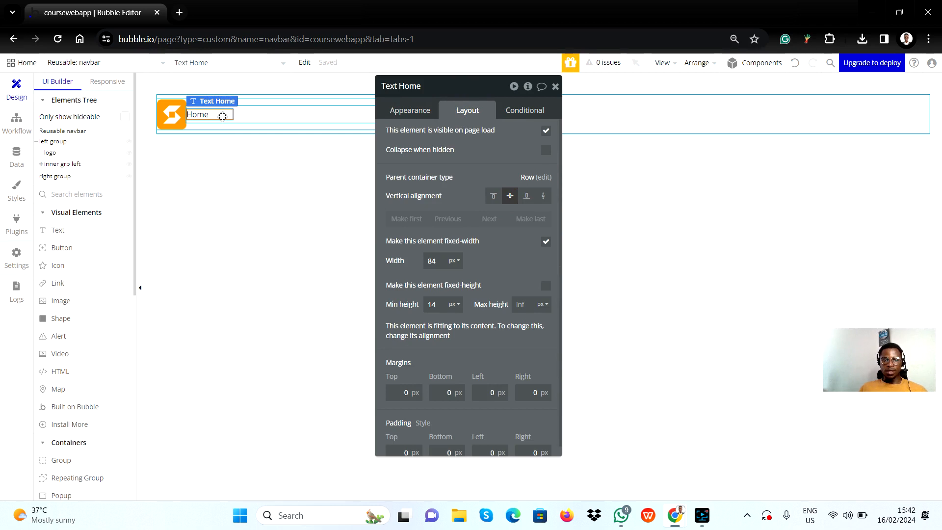
pyautogui.click(555, 86)
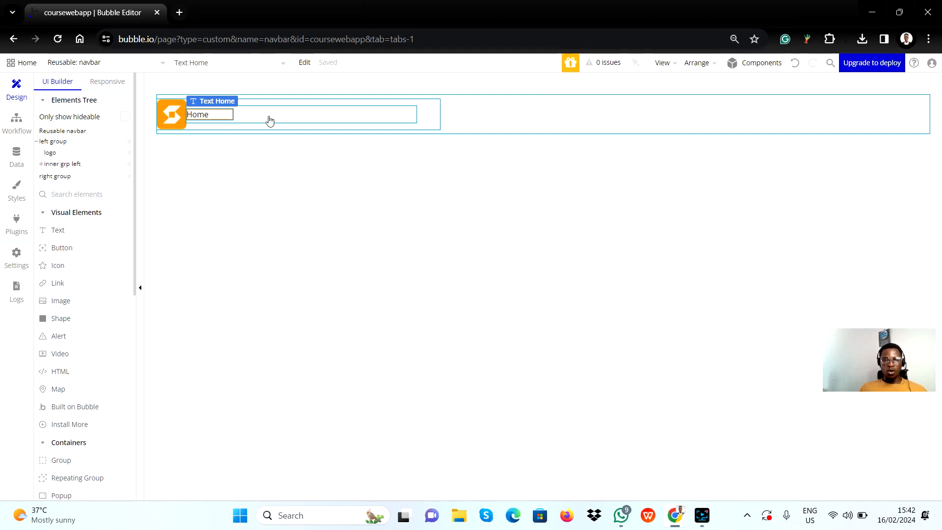
# Copy the Home text and paste four duplicates into the navbar's inner grp left group
pyautogui.hotkey('ctrl', 'c')
pyautogui.hotkey('ctrl', 'v')
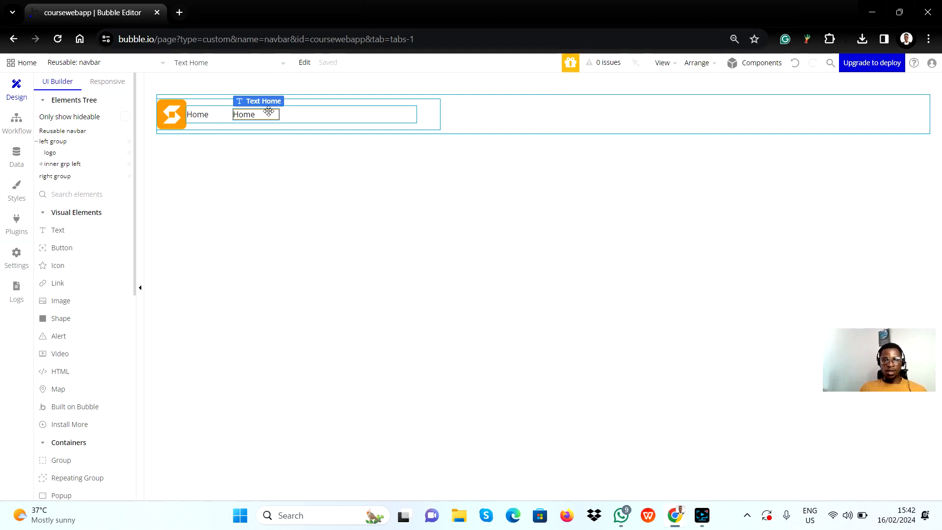
pyautogui.hotkey('ctrl', 'v')
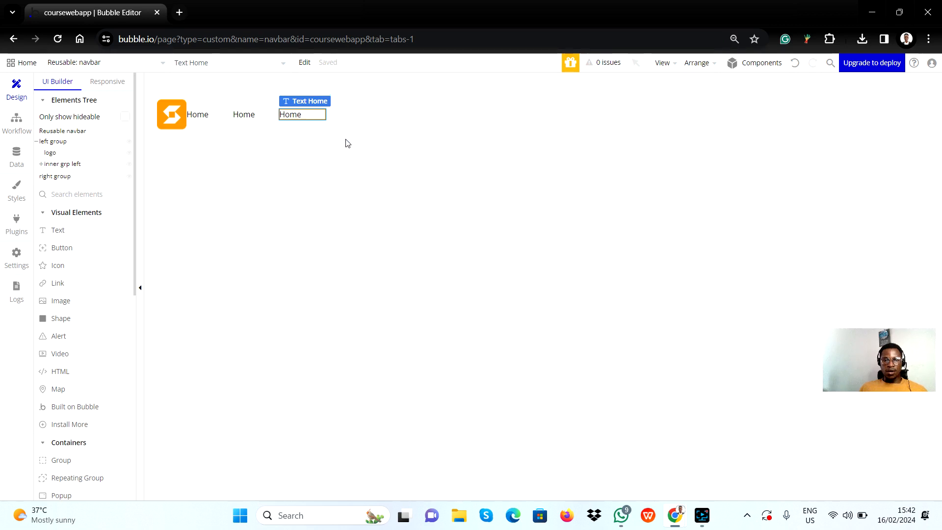
pyautogui.hotkey('ctrl', 'v')
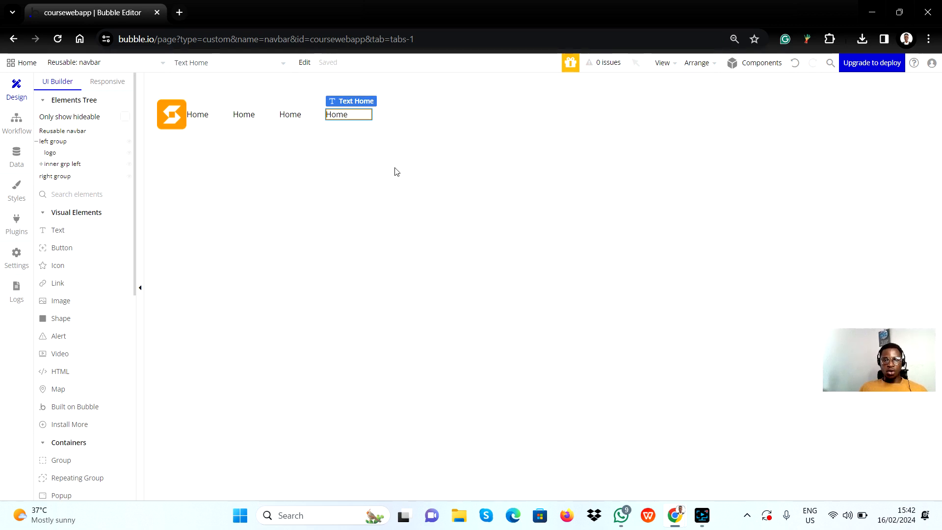
pyautogui.hotkey('ctrl', 'v')
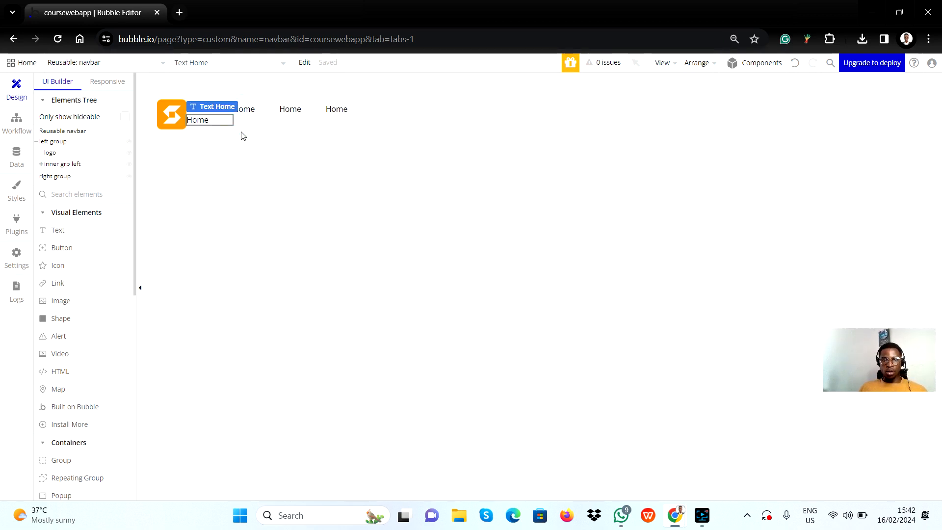
# Set the fixed width of the inner grp left group to 430 px and move its properties clear of the navbar
pyautogui.click(394, 114)
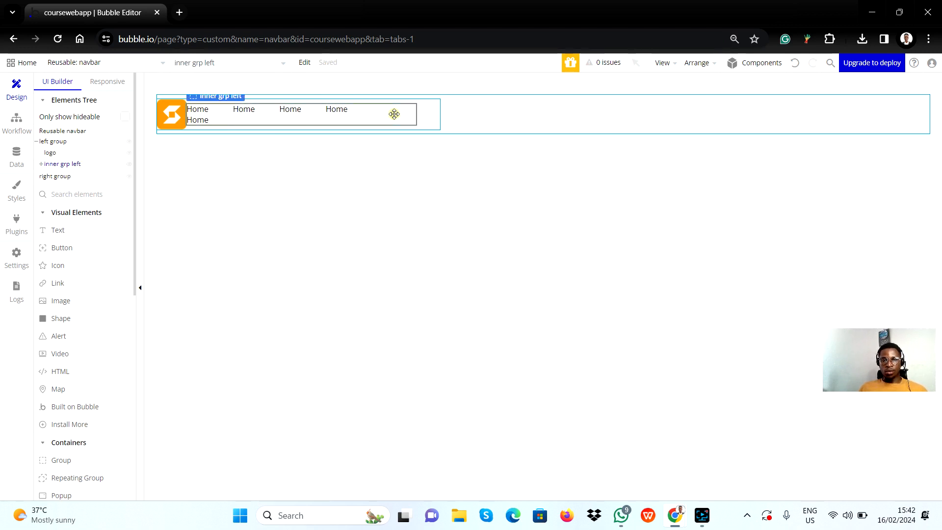
pyautogui.click(203, 109)
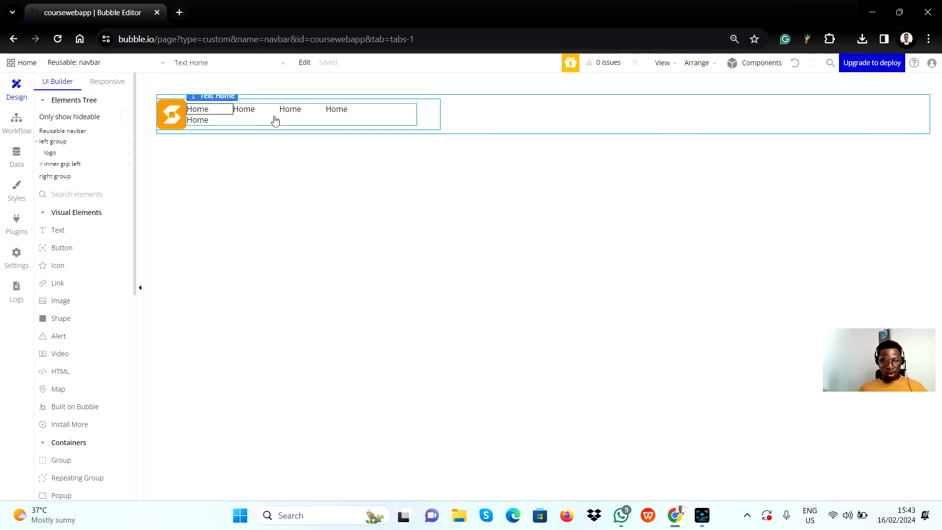
pyautogui.click(383, 114)
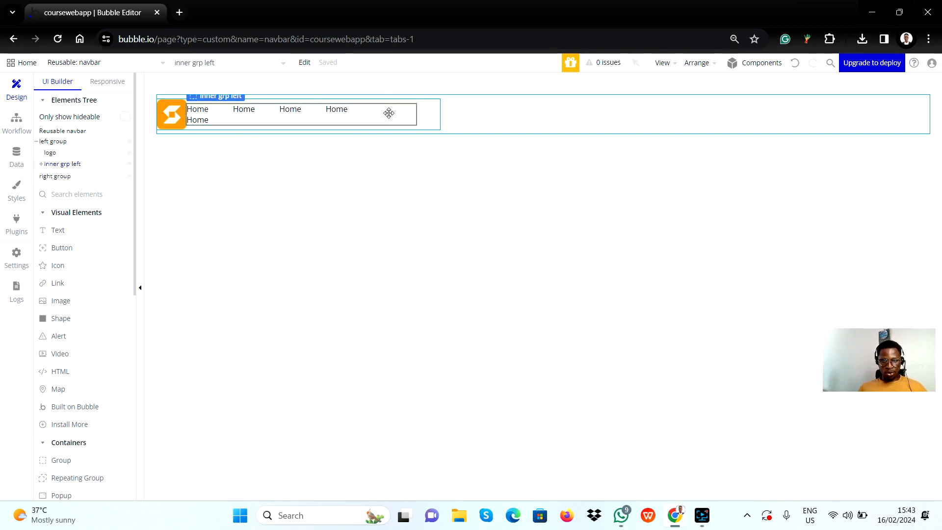
pyautogui.click(257, 112)
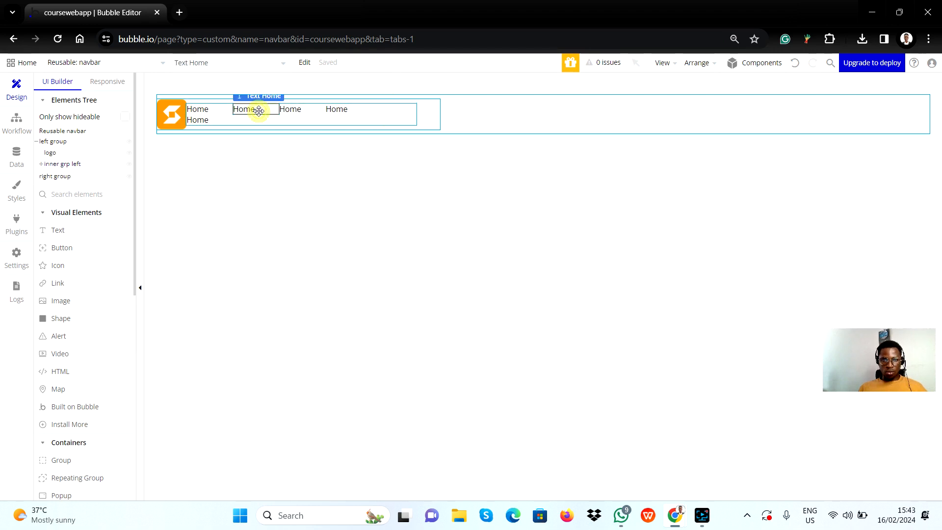
pyautogui.click(377, 115)
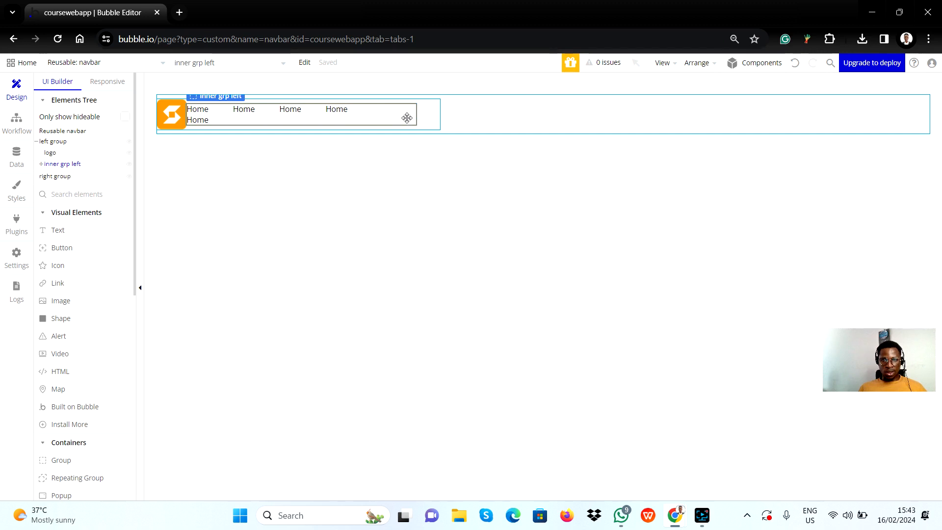
pyautogui.doubleClick(385, 116)
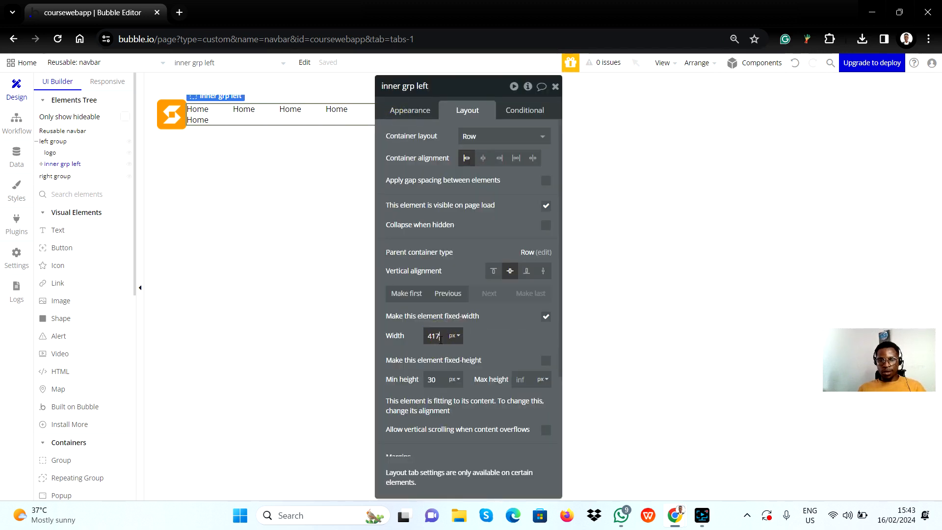
pyautogui.press('Up')
pyautogui.press('Up')
pyautogui.press('Up')
pyautogui.press('Up')
pyautogui.press('Up')
pyautogui.press('Up')
pyautogui.press('Up')
pyautogui.press('Up')
pyautogui.press('Up')
pyautogui.press('Up')
pyautogui.press('Up')
pyautogui.press('Up')
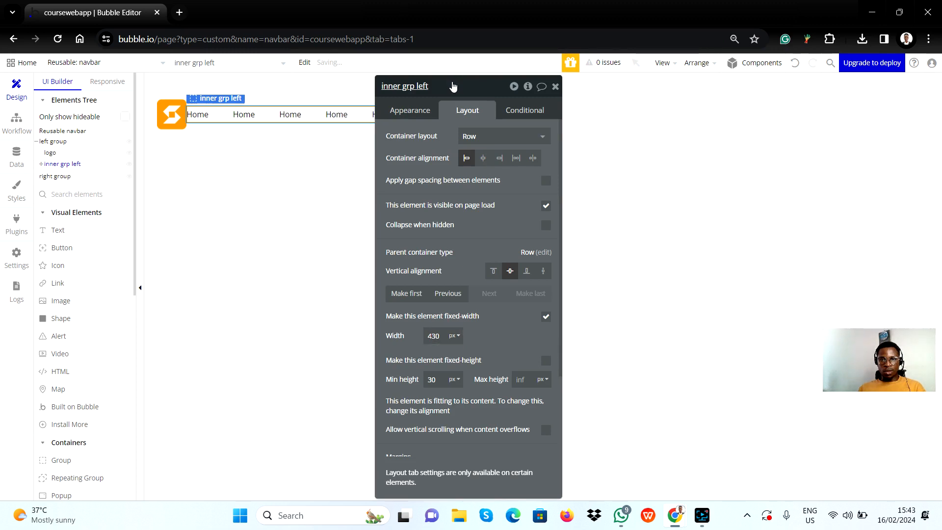
pyautogui.moveTo(451, 87); pyautogui.dragTo(590, 88)
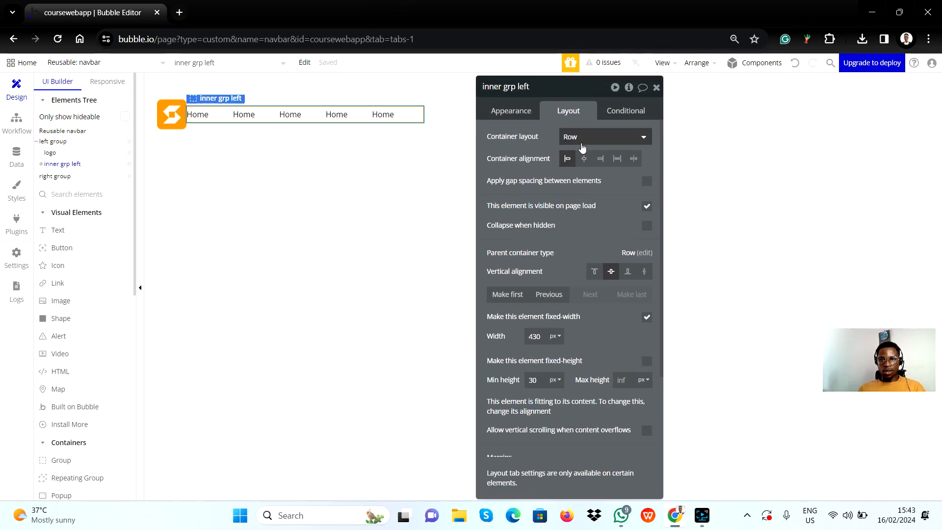
# Check the navbar labels in the Figma design, and change the second Home text in Bubble to "Courses"
pyautogui.hotkey('alt', 'Tab')
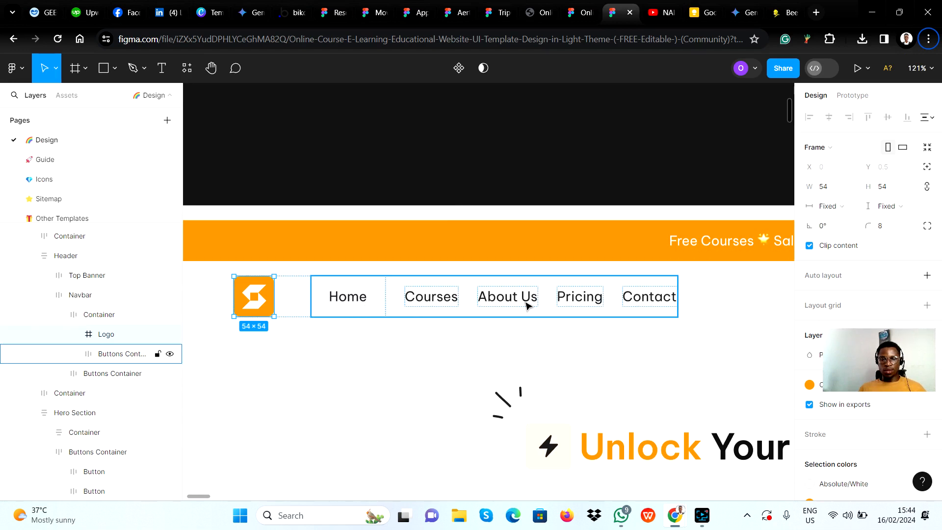
pyautogui.hotkey('alt', 'Tab')
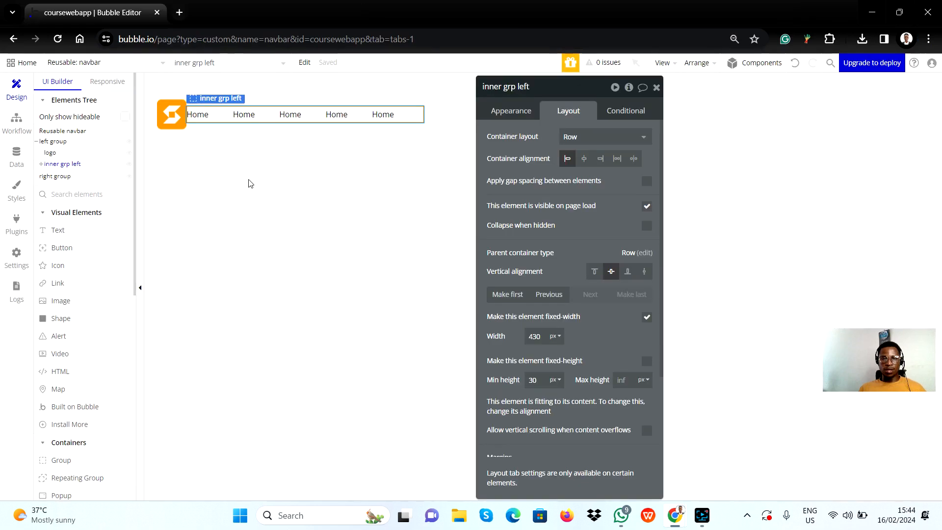
pyautogui.click(244, 114)
pyautogui.doubleClick(245, 113)
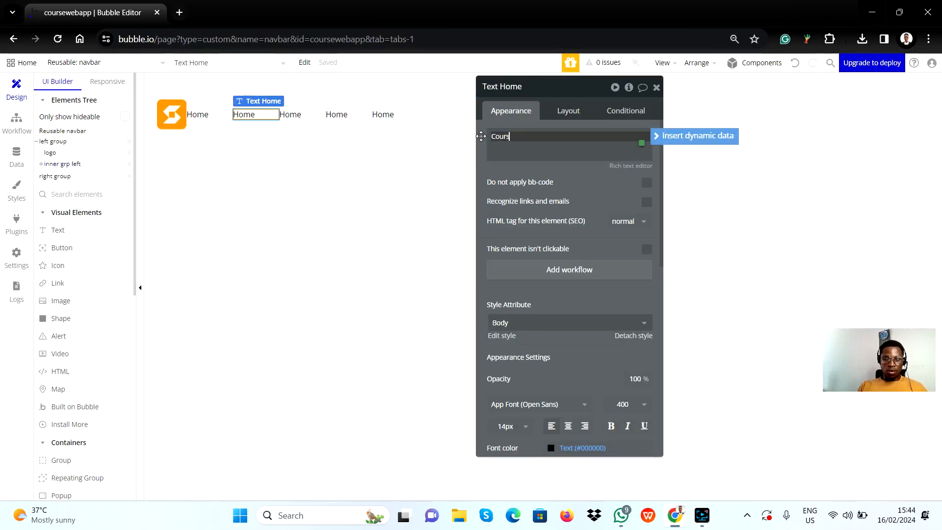
pyautogui.write('Courses')
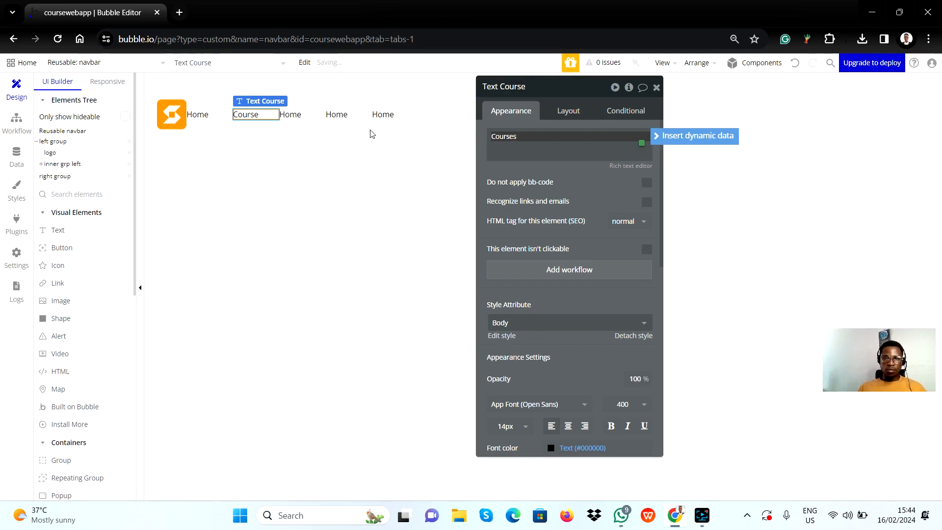
# Change the third navbar text to "About us" and the fourth to "Pricing"
pyautogui.doubleClick(285, 114)
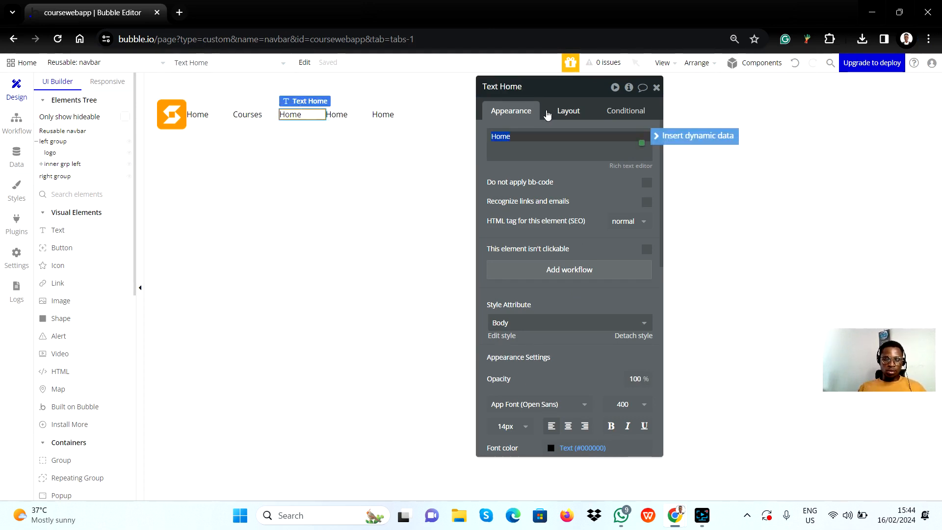
pyautogui.write('About ')
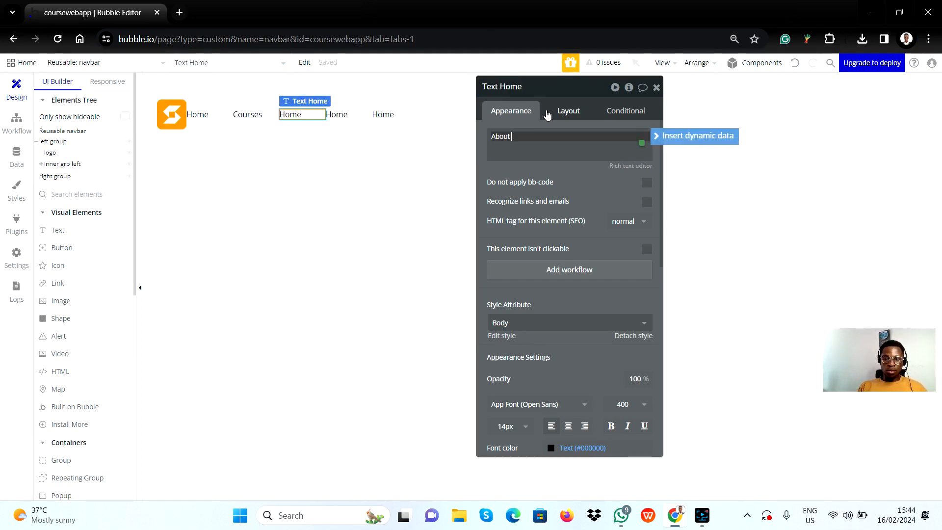
pyautogui.write('us')
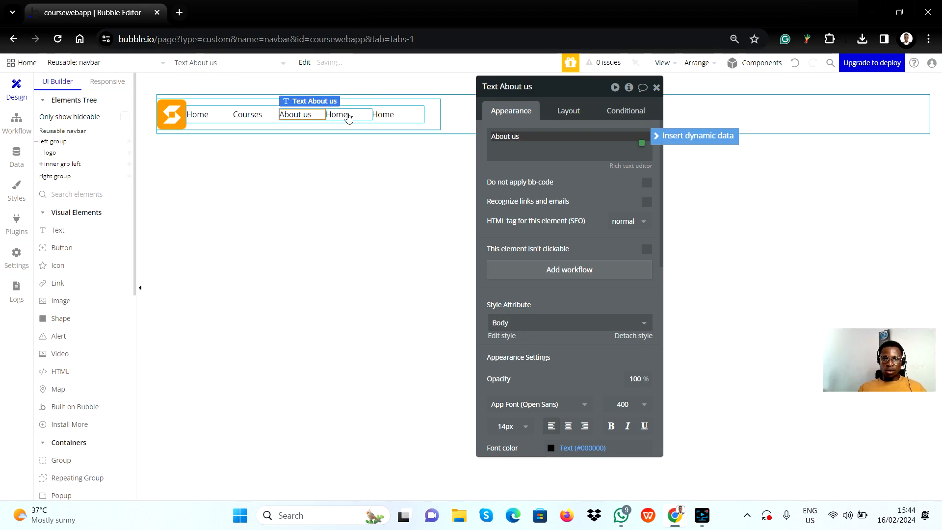
pyautogui.doubleClick(338, 115)
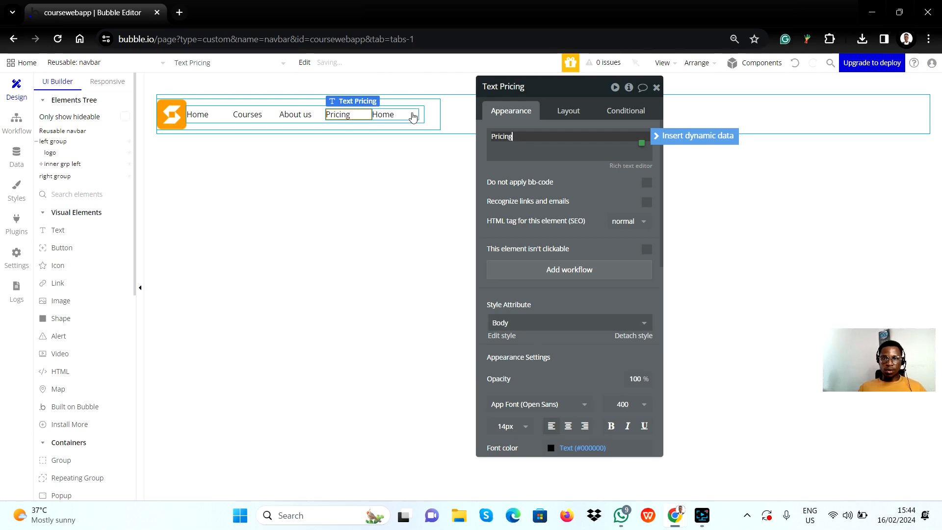
# Change the fifth navbar text to "Contact", checking the label against the Figma design
pyautogui.doubleClick(379, 115)
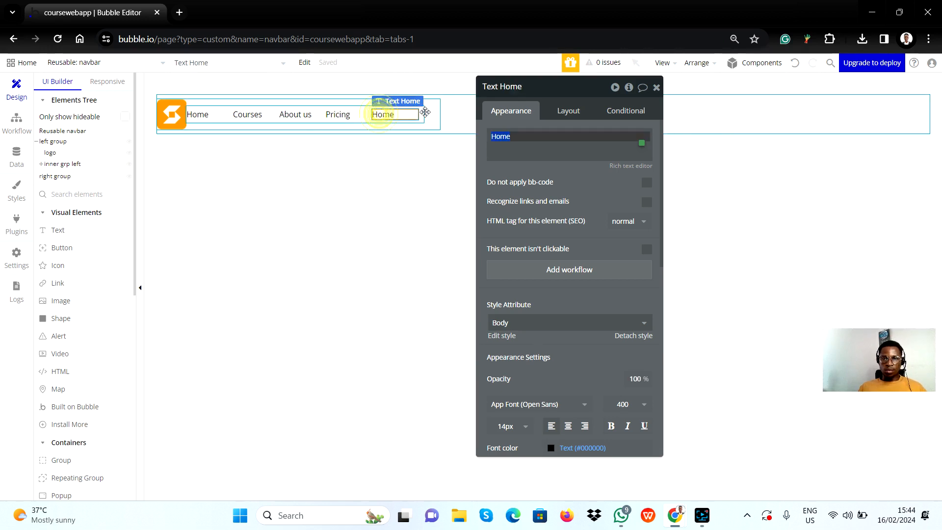
pyautogui.hotkey('alt', 'Tab')
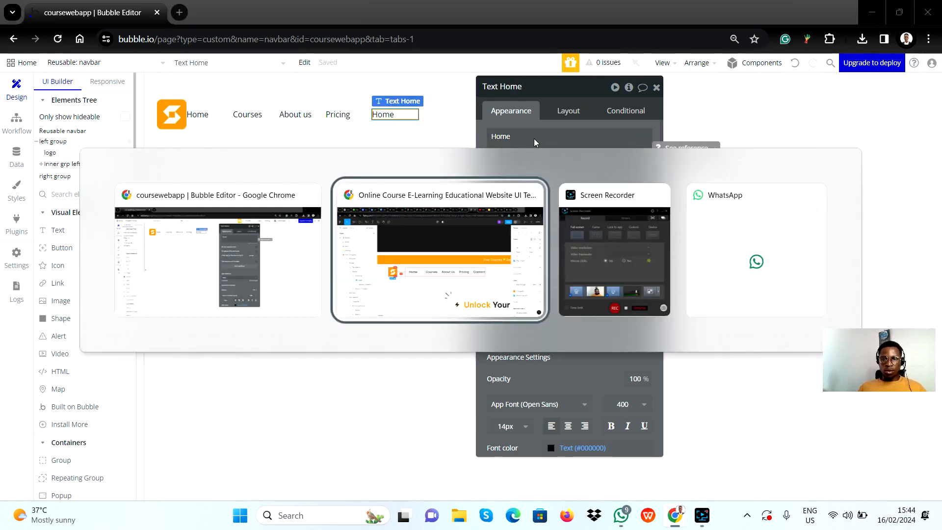
pyautogui.hotkey('alt', 'Tab')
pyautogui.hotkey('alt', 'Tab')
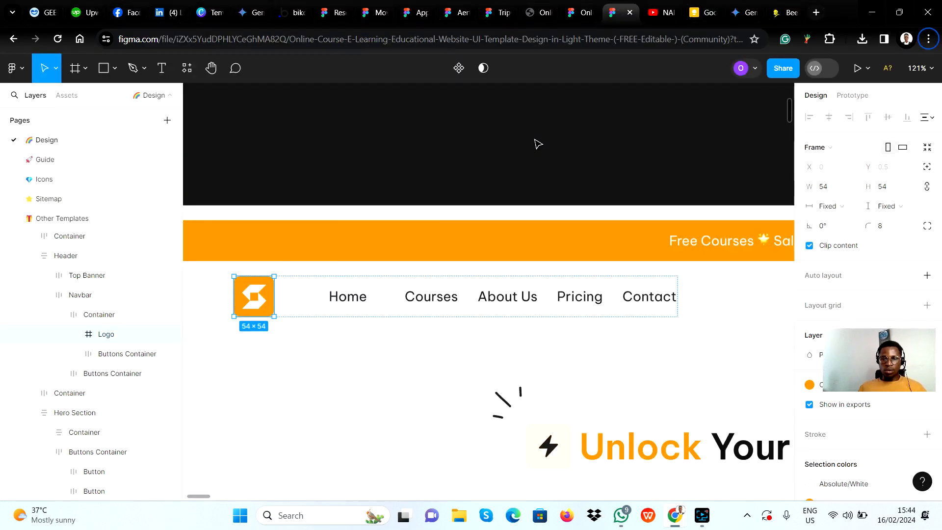
pyautogui.hotkey('alt', 'Tab')
pyautogui.click(529, 136)
pyautogui.doubleClick(528, 136)
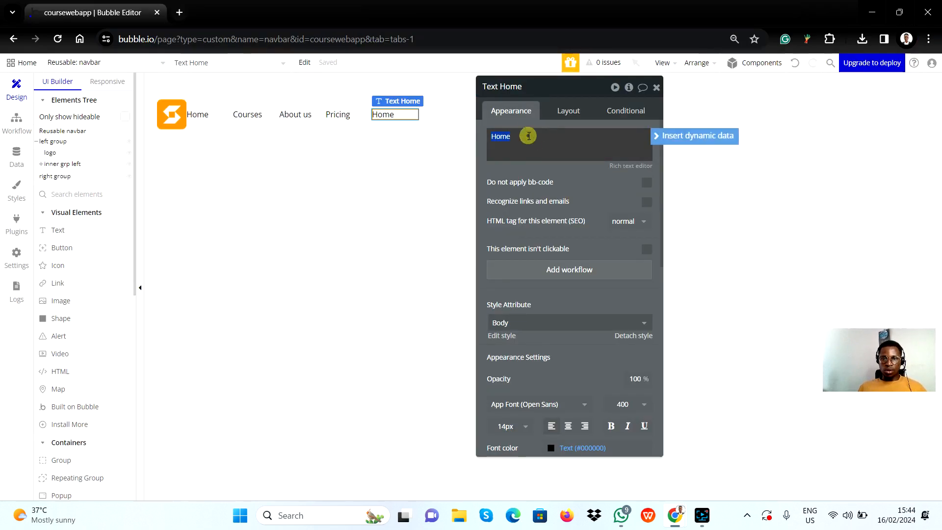
pyautogui.write('Con')
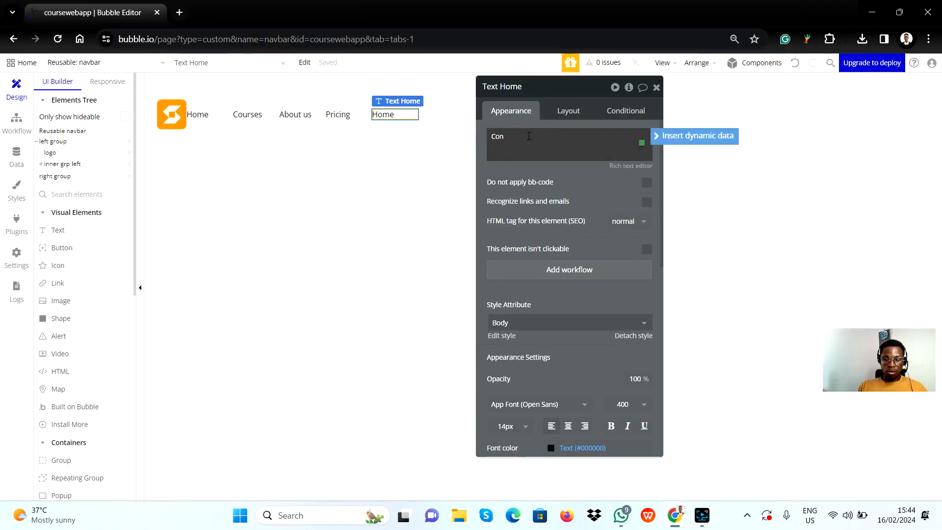
pyautogui.write('ta')
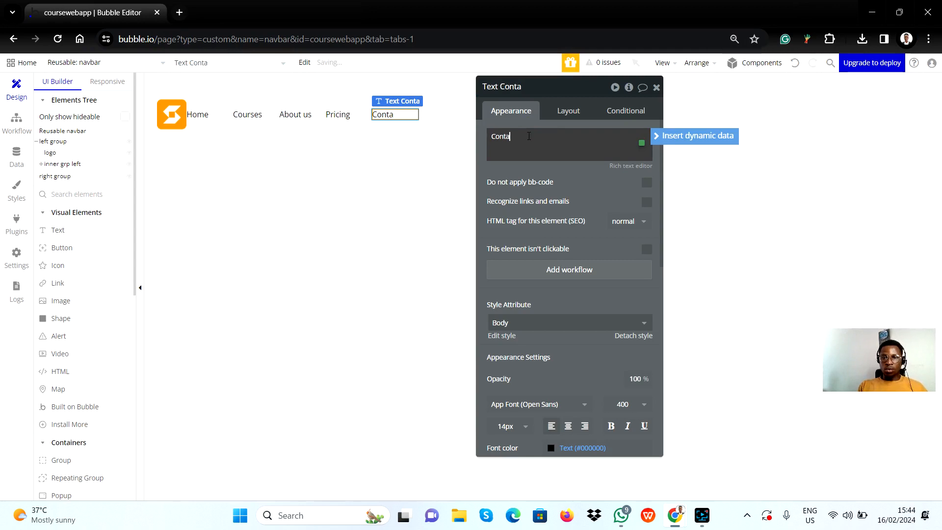
pyautogui.write('xt')
pyautogui.write('cr')
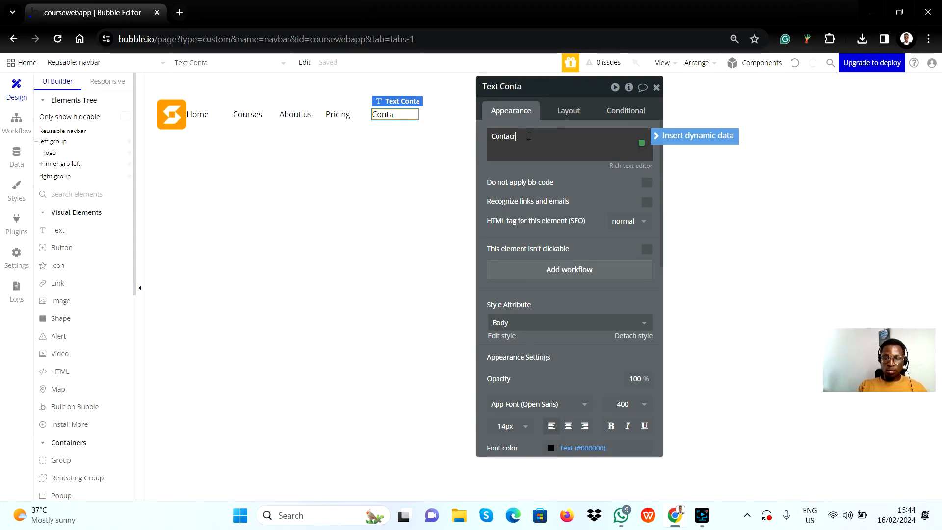
pyautogui.press('BackSpace')
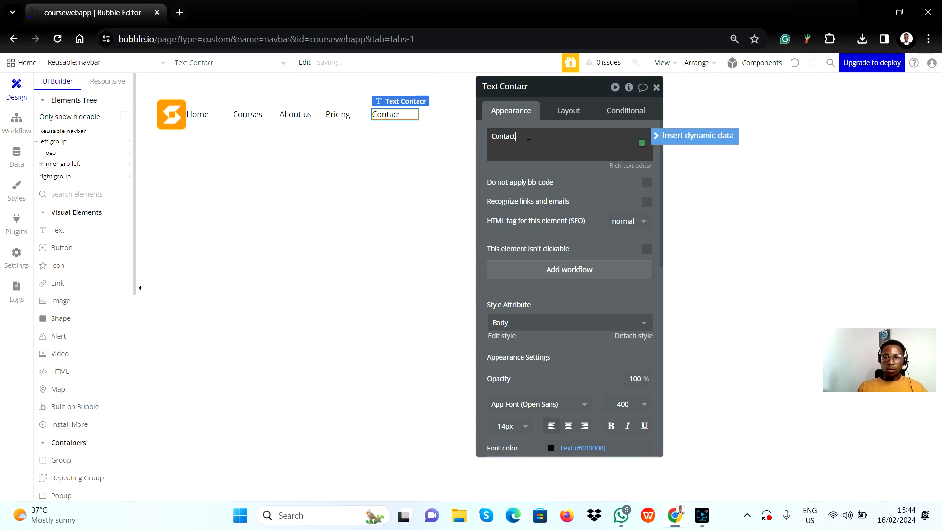
pyautogui.write('t')
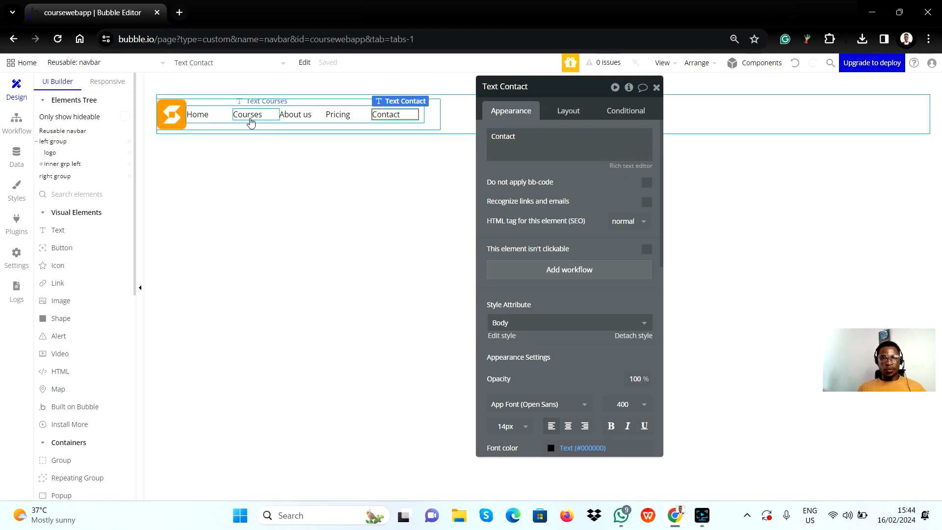
# Set the fixed width of the navbar's Home text to 82 px
pyautogui.click(204, 115)
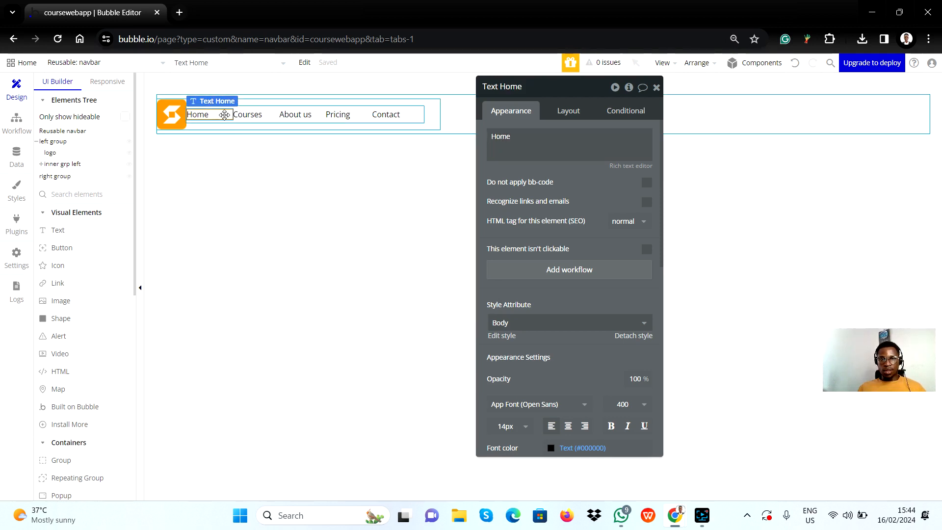
pyautogui.click(554, 112)
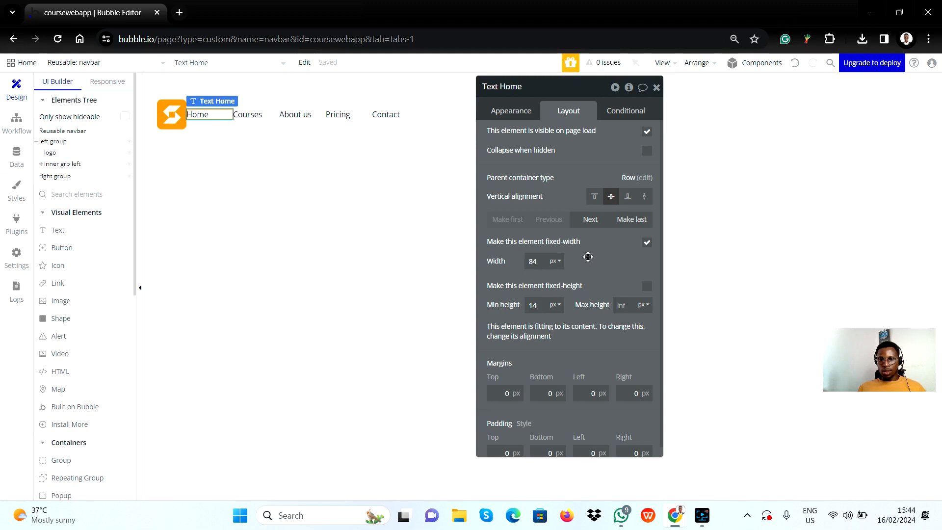
pyautogui.click(537, 261)
pyautogui.press('BackSpace')
pyautogui.write('2')
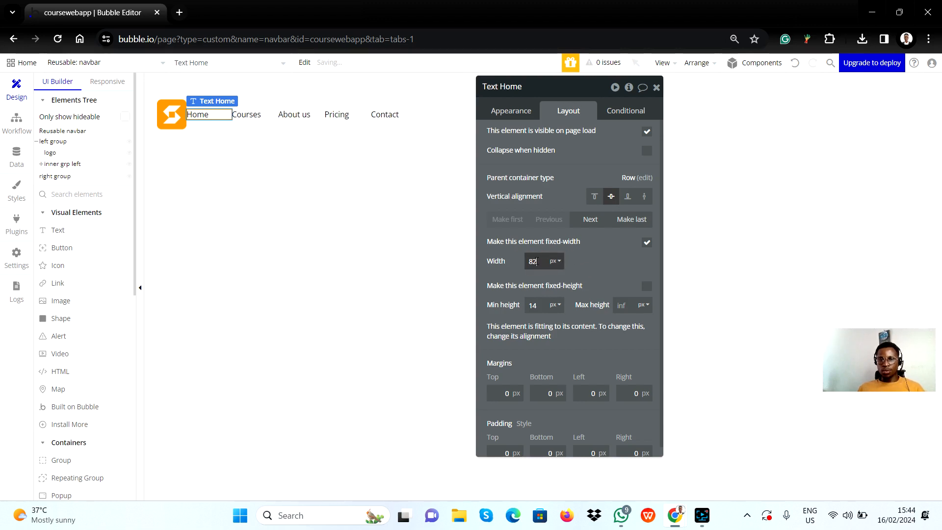
# Narrow the navbar's Home text by trying fixed widths of 56 px and 50 px, ending at 51 px
pyautogui.press('BackSpace')
pyautogui.press('BackSpace')
pyautogui.write('56')
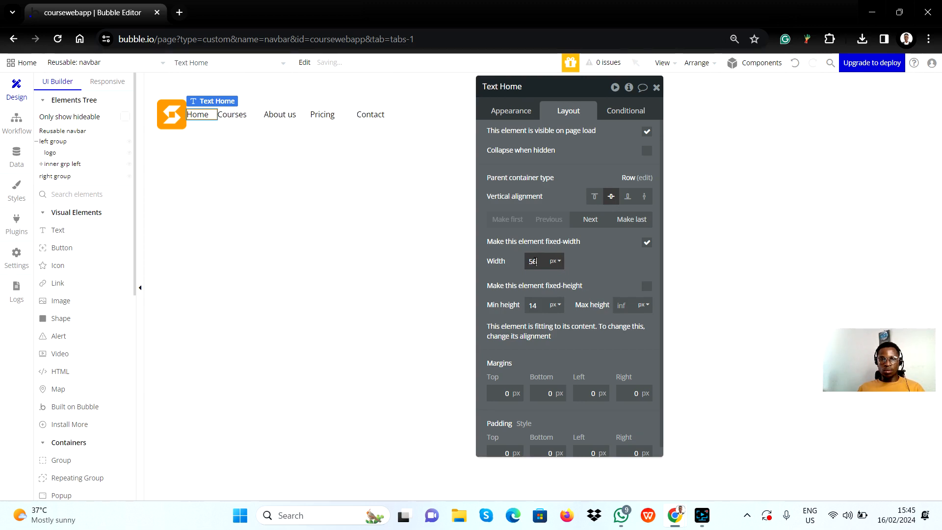
pyautogui.press('BackSpace')
pyautogui.write('0')
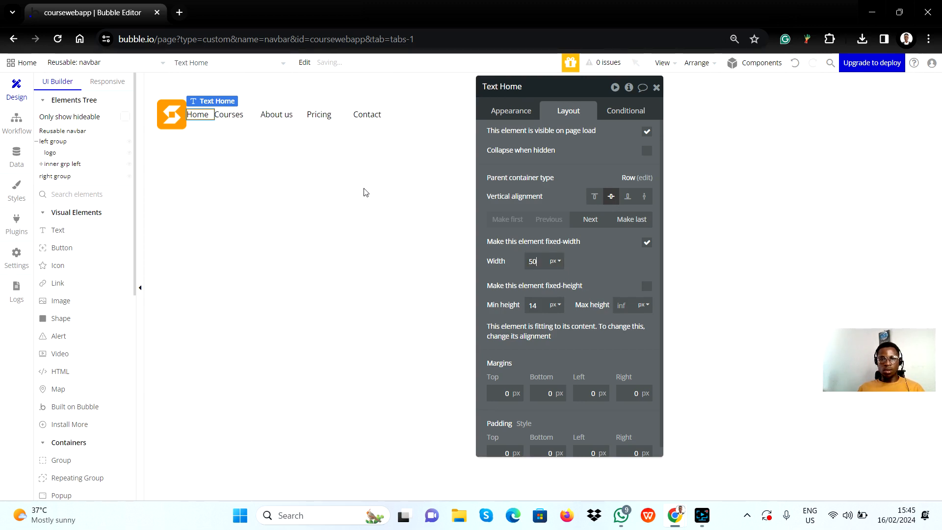
pyautogui.press('Up')
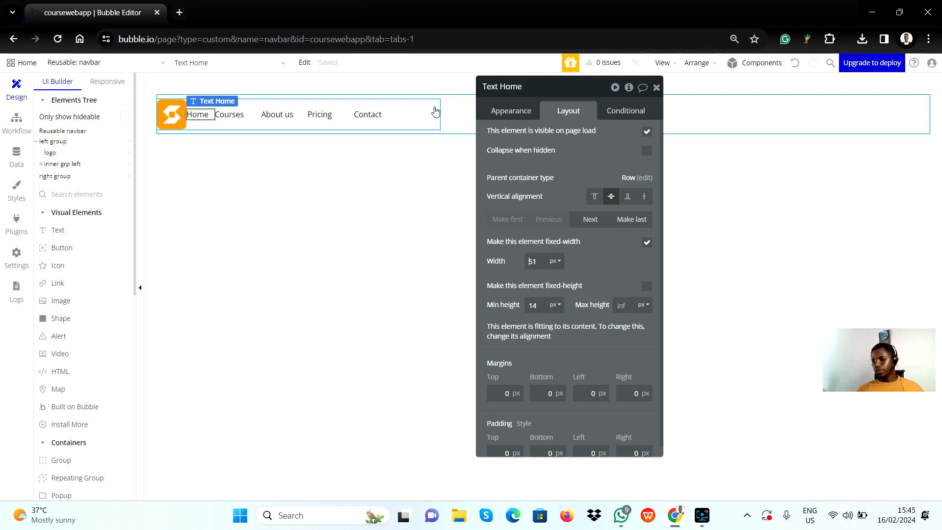
# Compare the fixed widths of the navbar's About us, Courses and Home texts
pyautogui.click(273, 118)
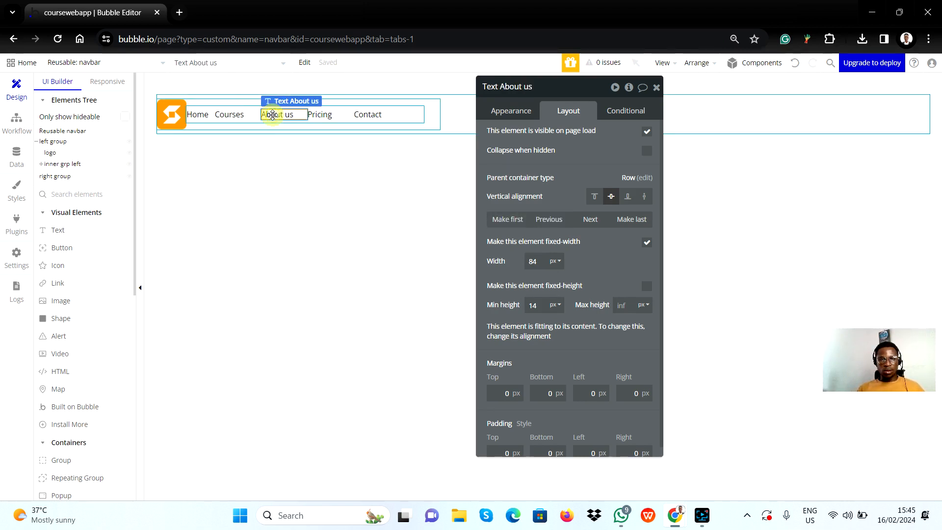
pyautogui.click(242, 114)
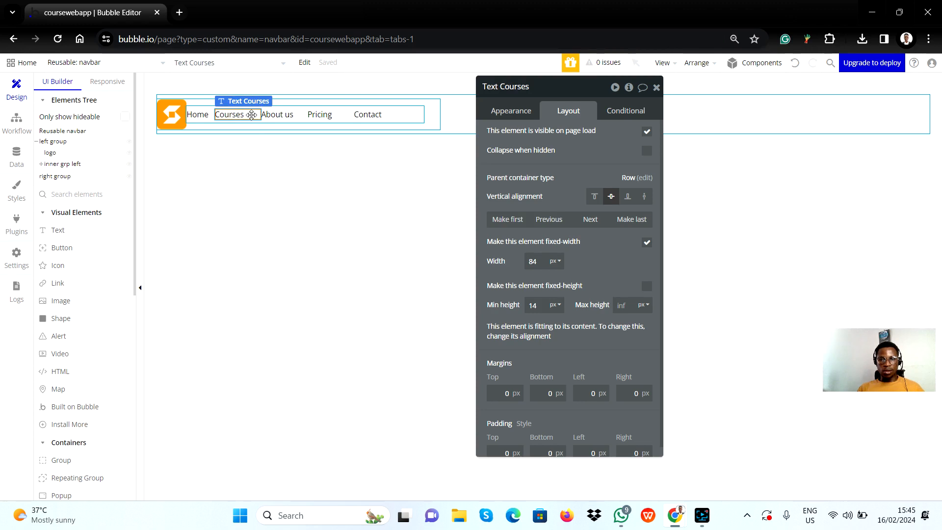
pyautogui.click(201, 113)
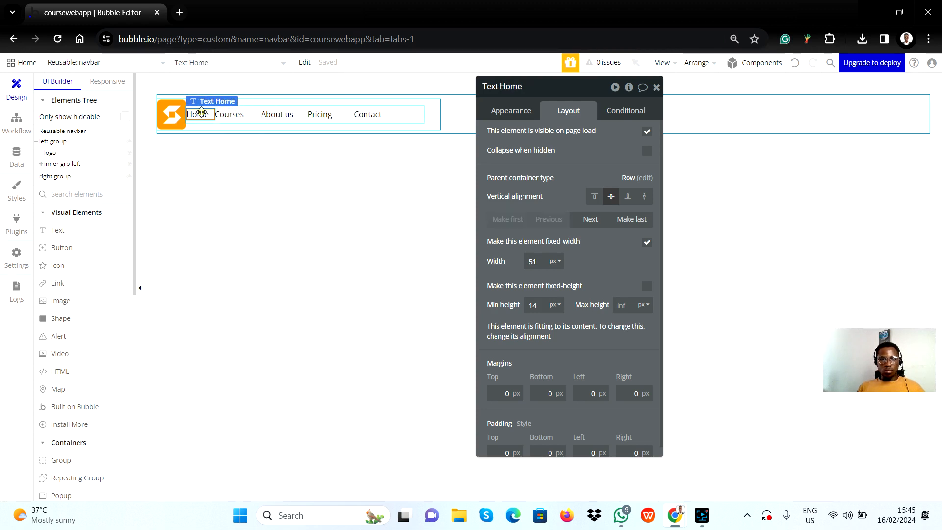
# Try a fixed width of 51 px on the navbar's Courses text, and undo that width change
pyautogui.click(233, 114)
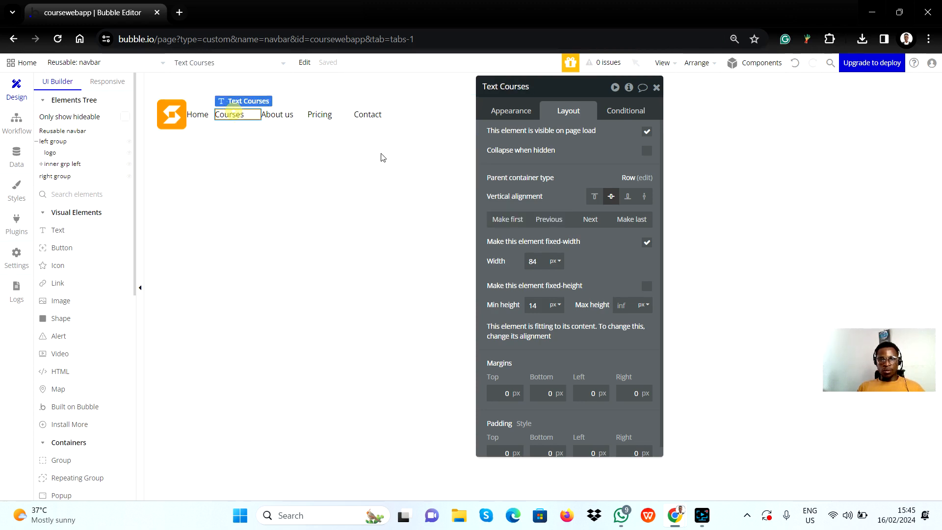
pyautogui.click(536, 261)
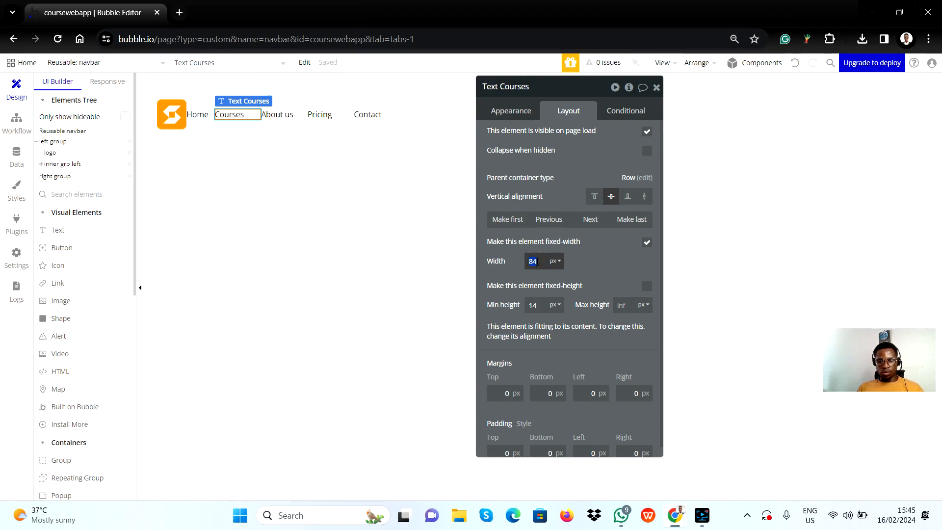
pyautogui.write('51')
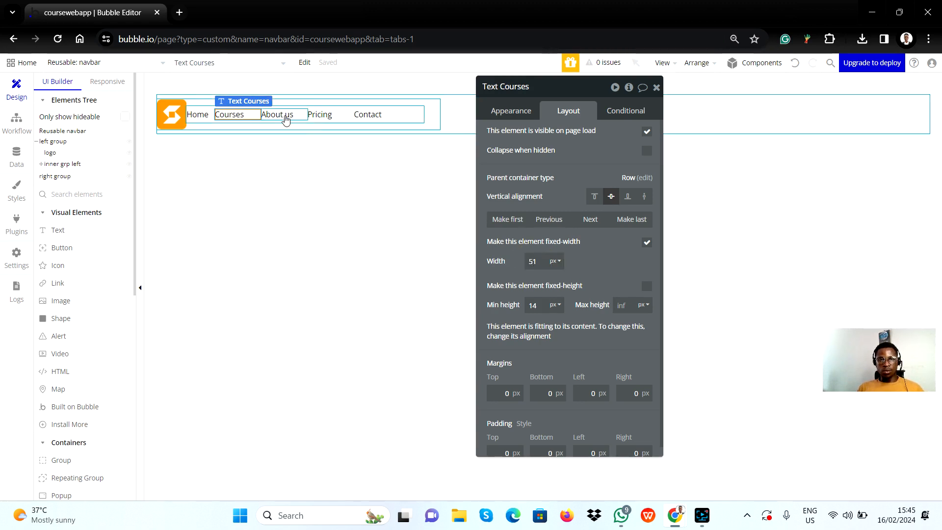
pyautogui.click(285, 117)
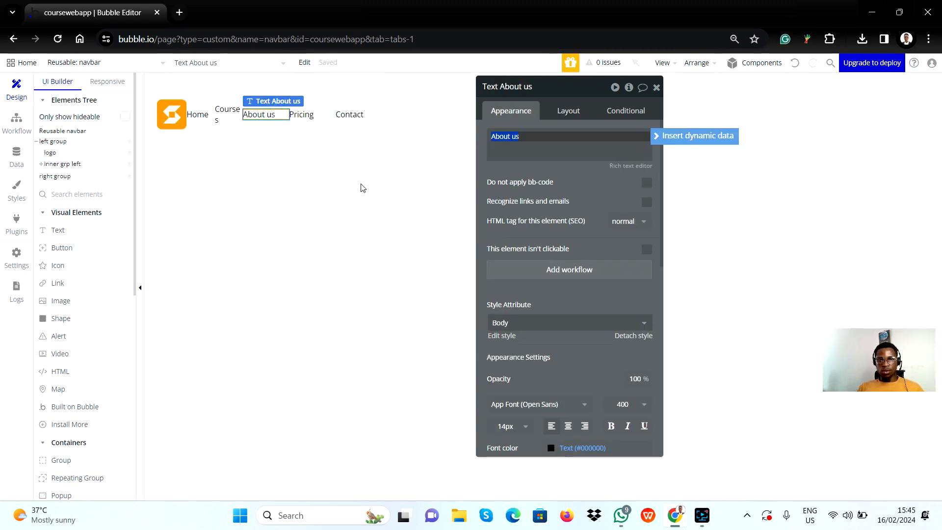
pyautogui.hotkey('ctrl', 'z')
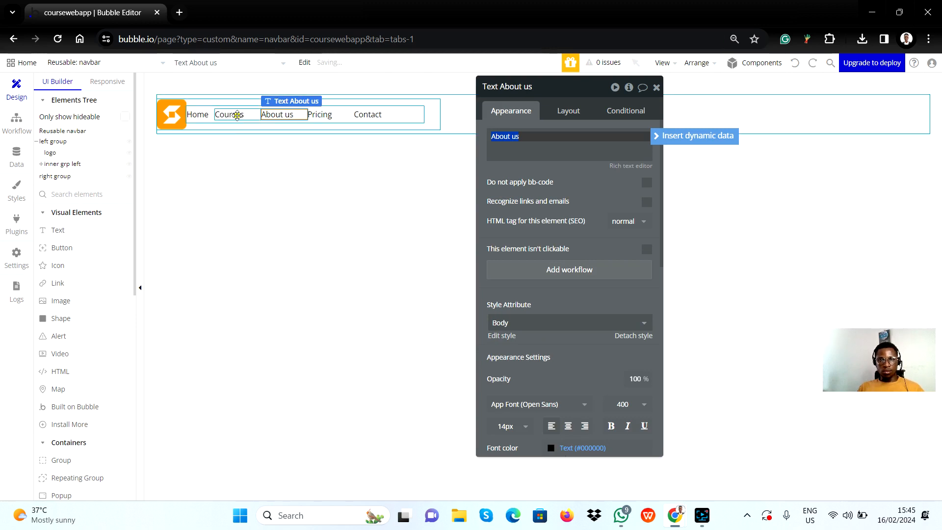
# Check the Courses text's layout width, and set the Home text's fixed width to 84 px
pyautogui.click(238, 115)
pyautogui.click(434, 126)
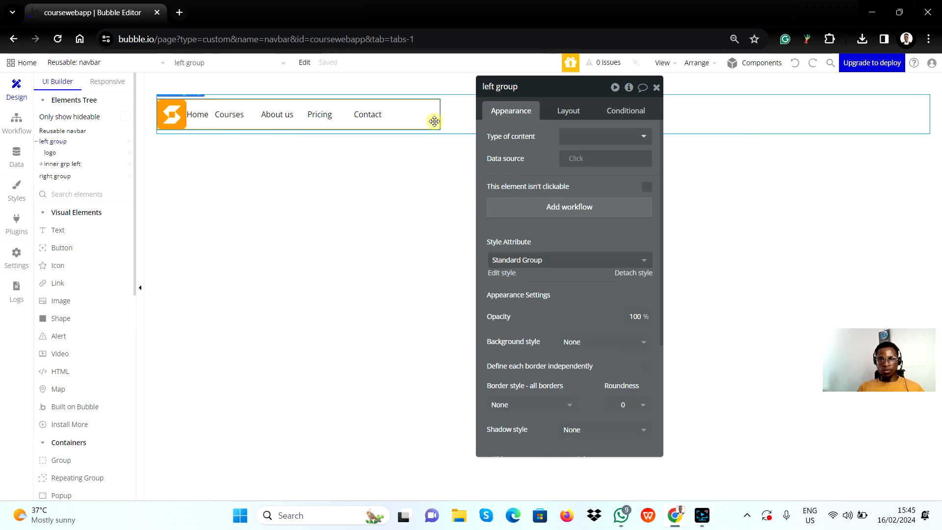
pyautogui.click(208, 120)
pyautogui.click(225, 116)
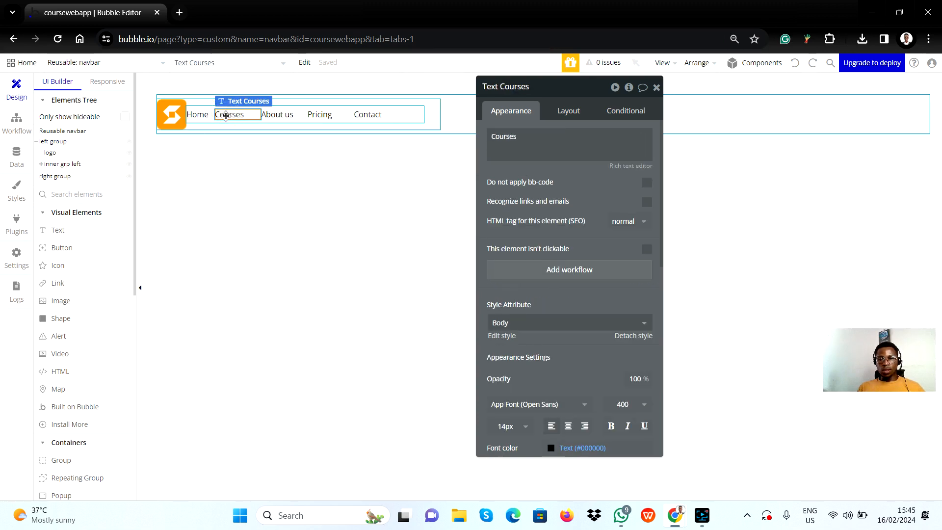
pyautogui.click(563, 112)
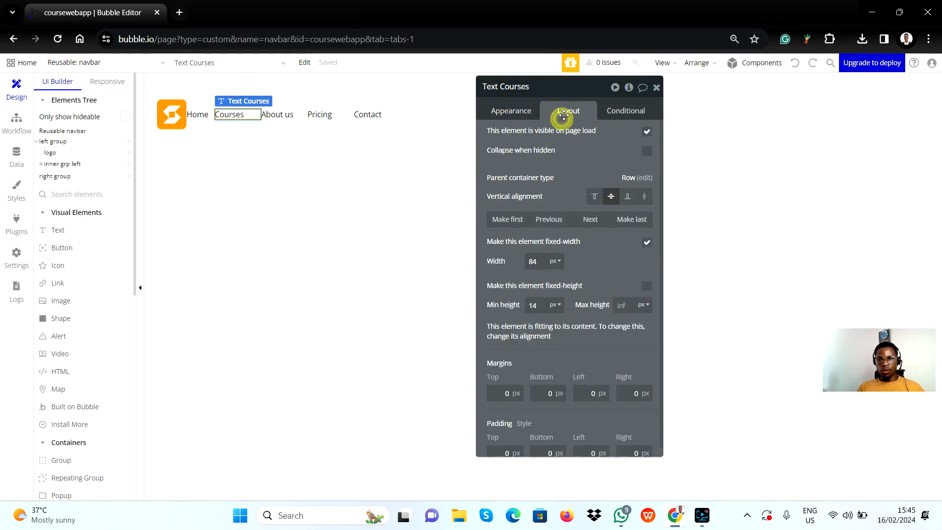
pyautogui.doubleClick(197, 116)
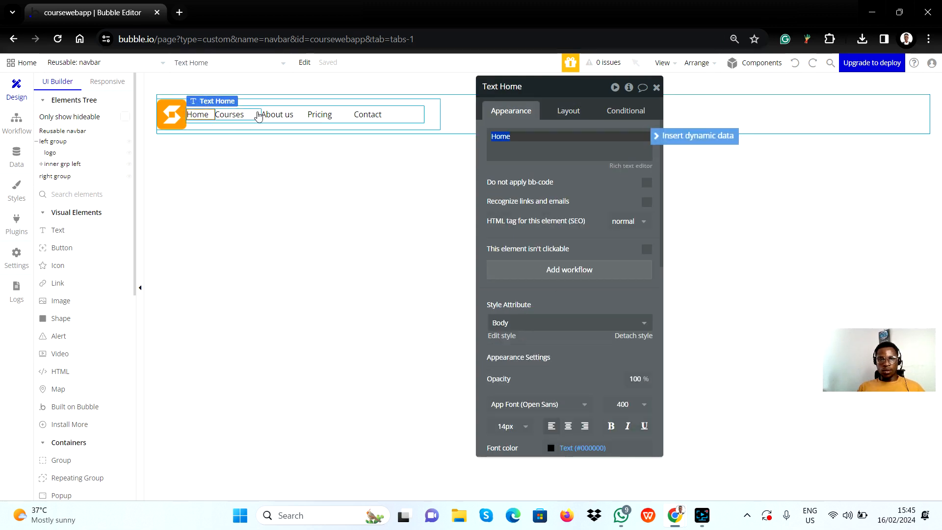
pyautogui.click(562, 111)
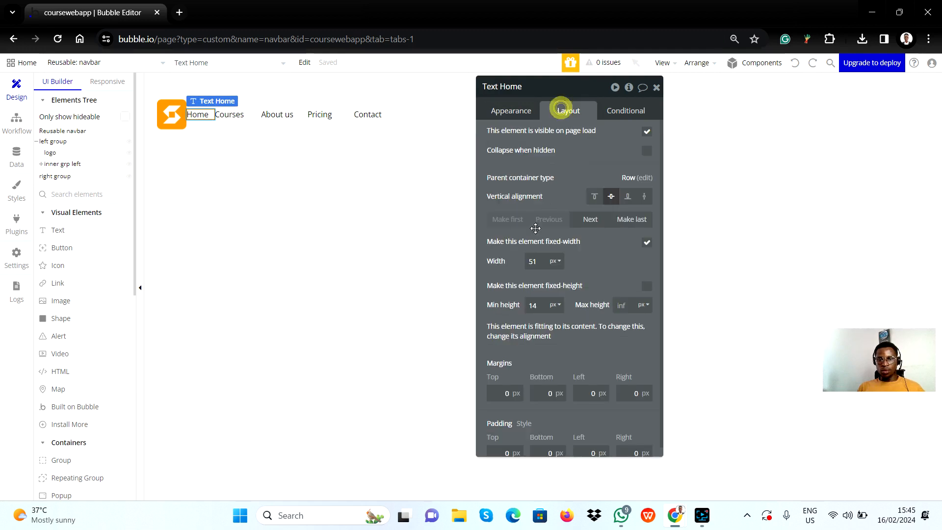
pyautogui.doubleClick(532, 260)
pyautogui.write('84')
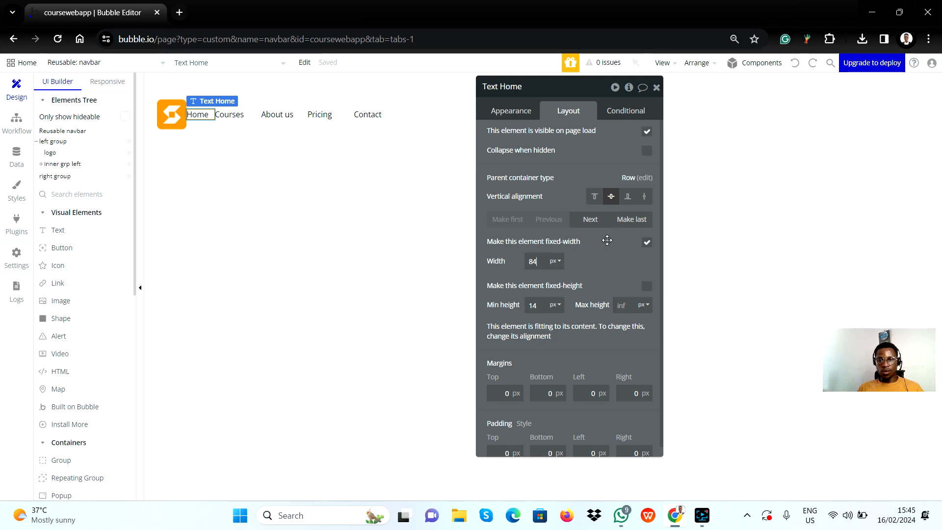
pyautogui.click(610, 254)
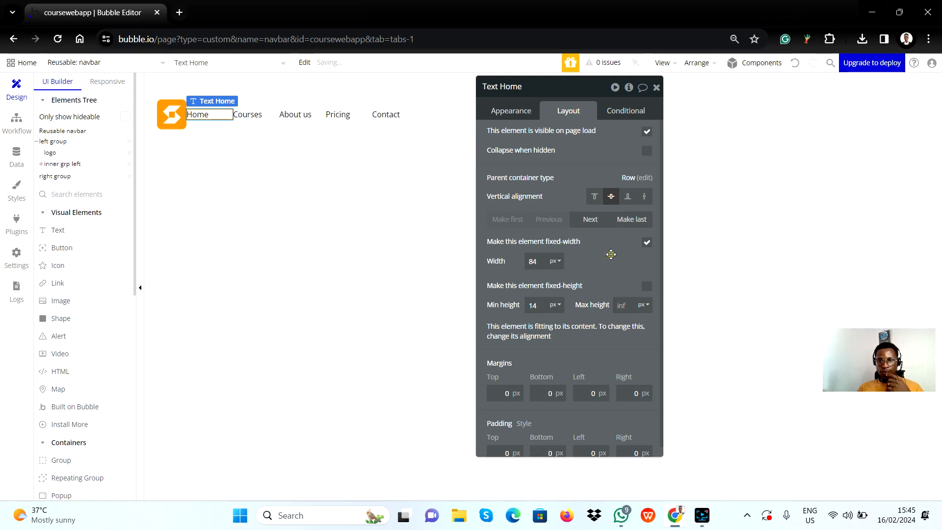
# Inspect the left group's layout with its property editor moved below the navbar, and compare the link spacing with the Figma design
pyautogui.click(431, 123)
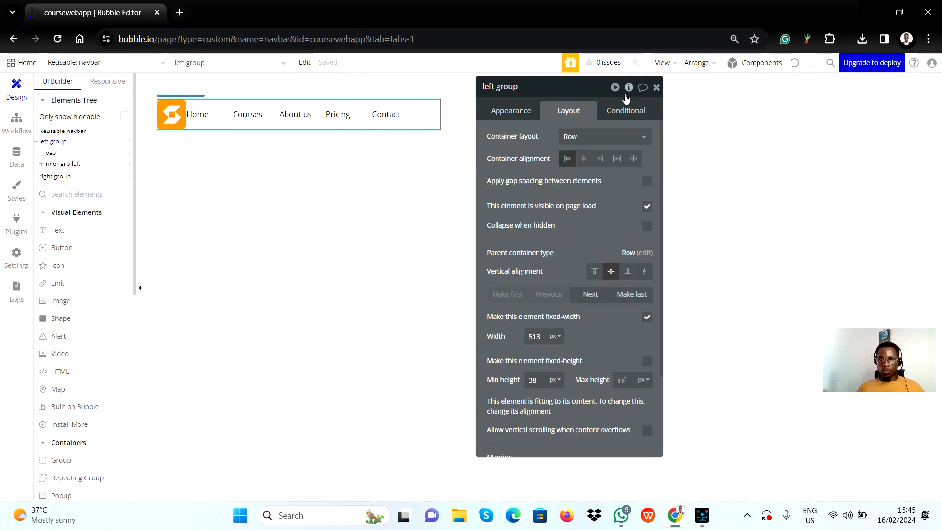
pyautogui.moveTo(587, 91); pyautogui.dragTo(378, 186)
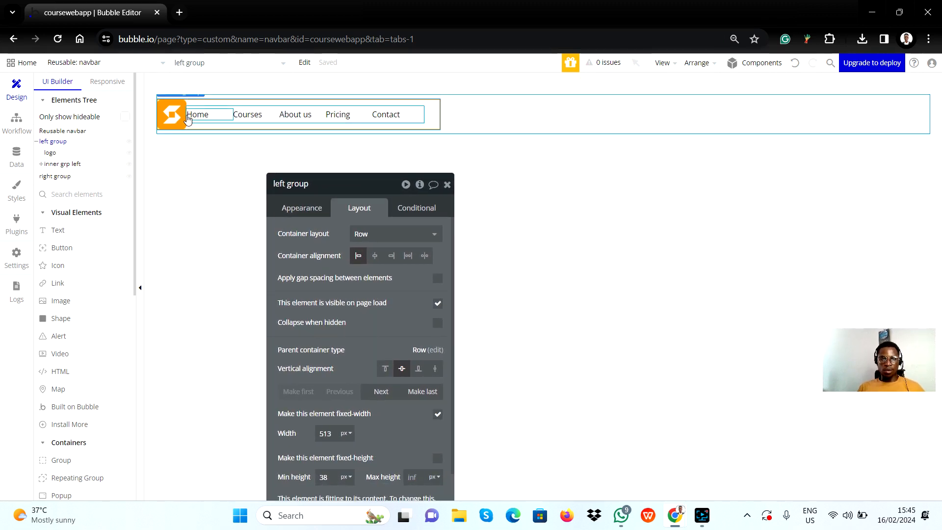
pyautogui.hotkey('alt', 'Tab')
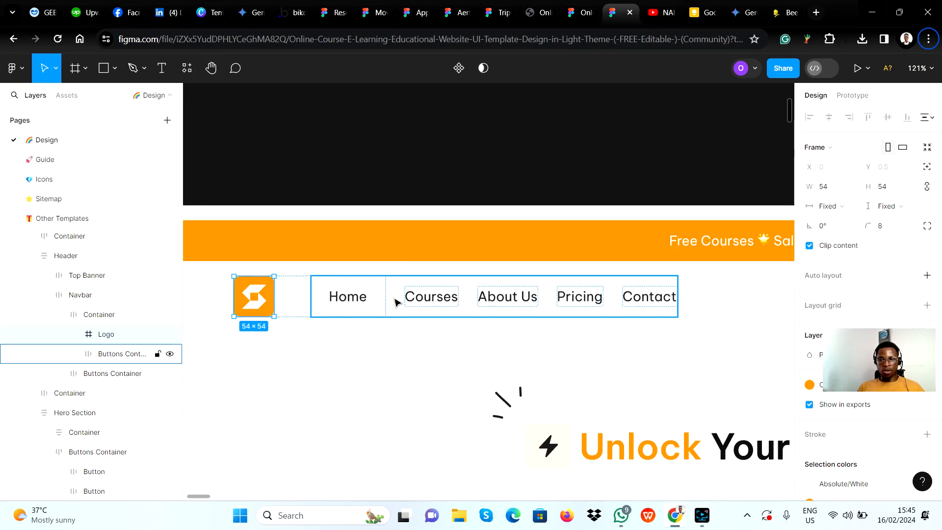
pyautogui.hotkey('alt', 'Tab')
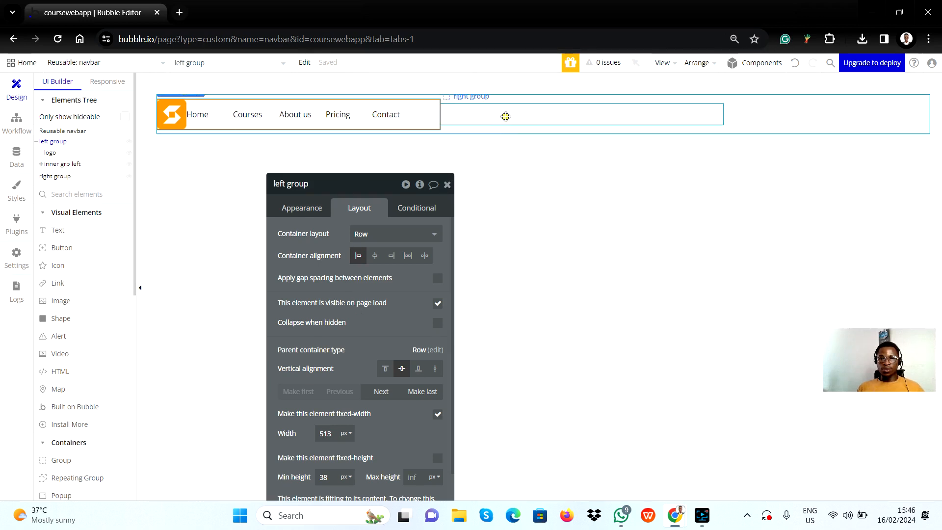
# Select the empty right group, close its property editor, and examine the account buttons at the end of the Figma navbar
pyautogui.click(505, 116)
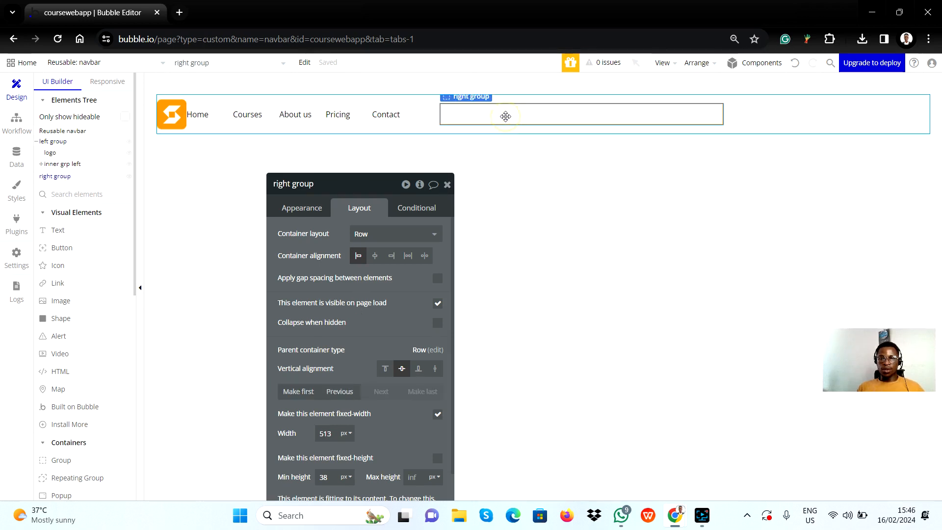
pyautogui.click(448, 185)
pyautogui.hotkey('alt', 'Tab')
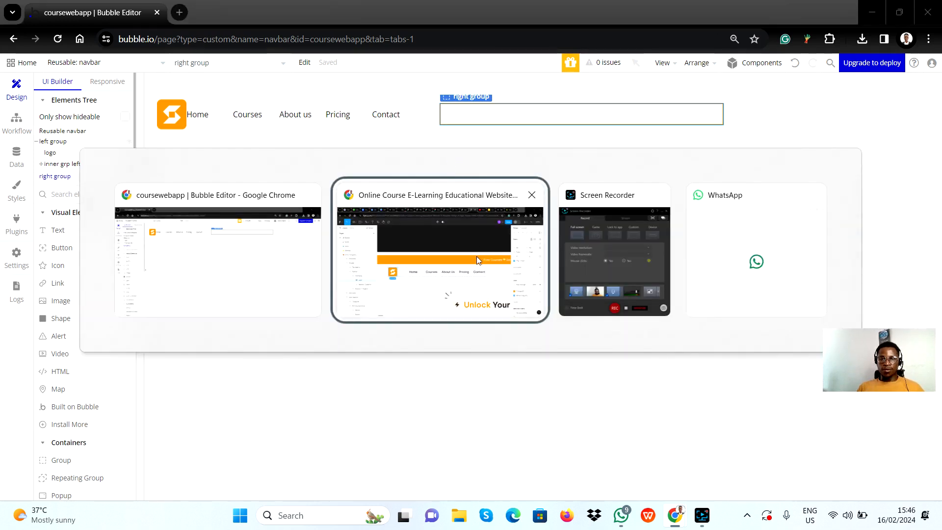
pyautogui.hscroll(8, 477, 293)
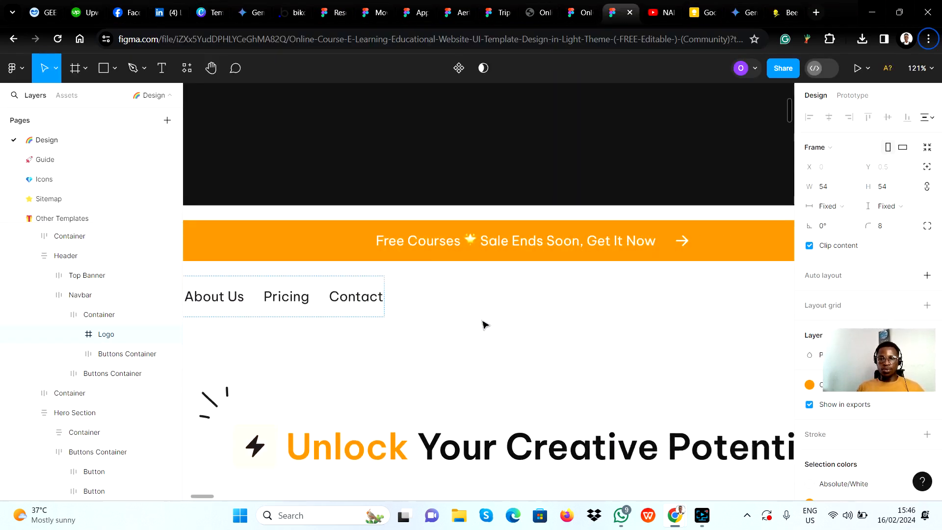
pyautogui.hscroll(8, 488, 323)
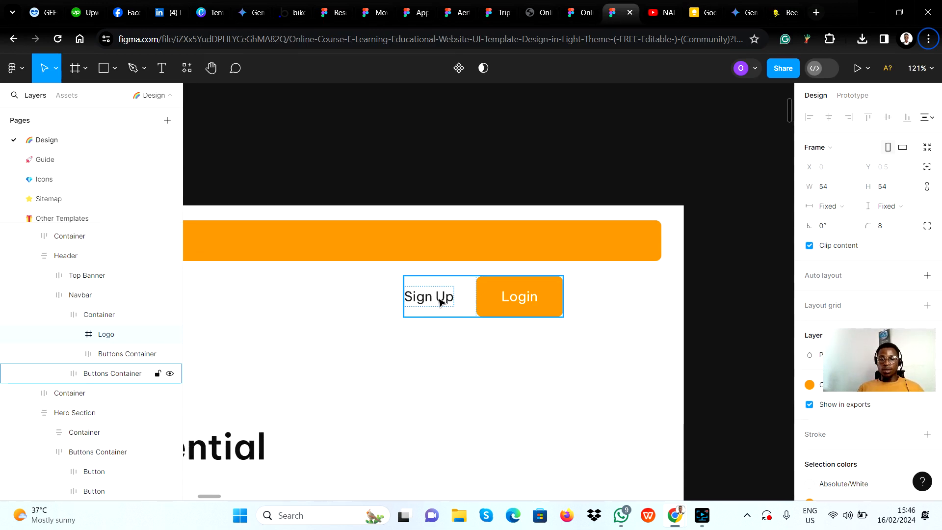
pyautogui.hotkey('alt', 'Tab')
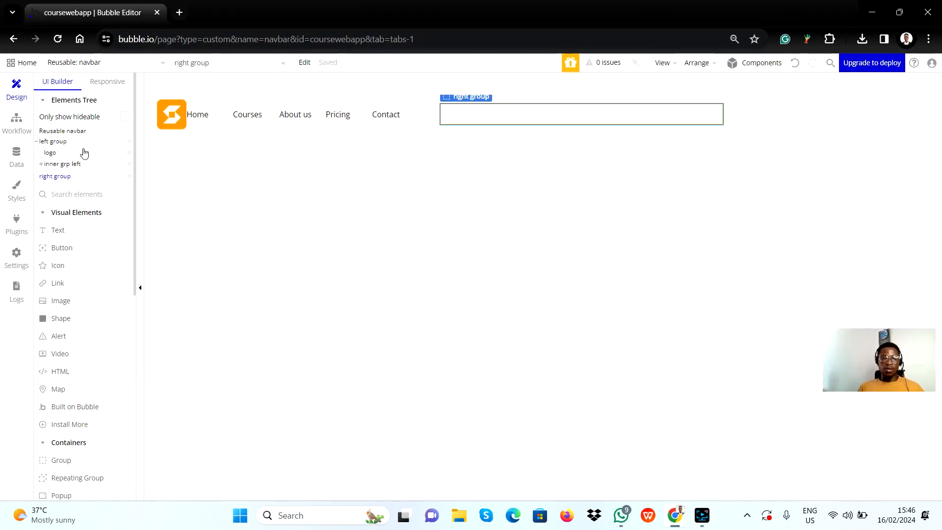
# Add a text element reading "Sign up" inside the navbar's right group
pyautogui.click(57, 230)
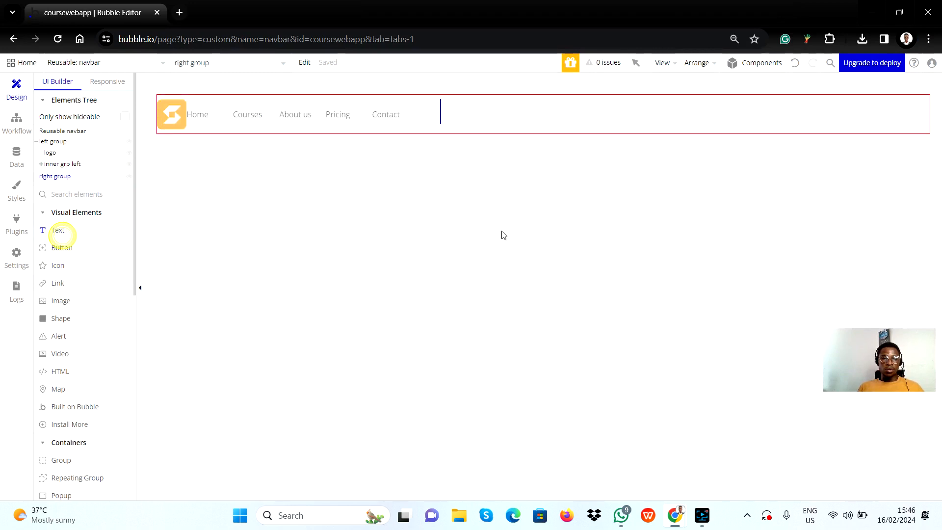
pyautogui.moveTo(458, 110); pyautogui.dragTo(543, 123)
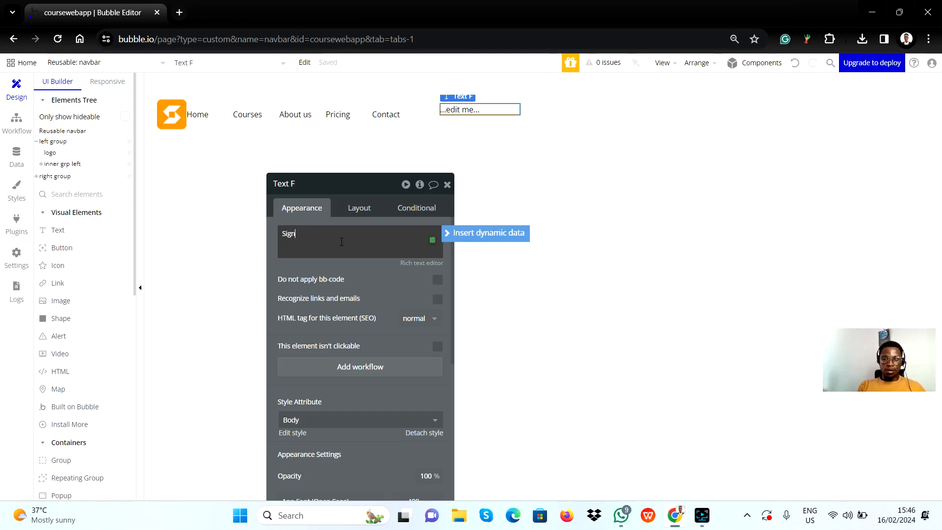
pyautogui.write('Sign up')
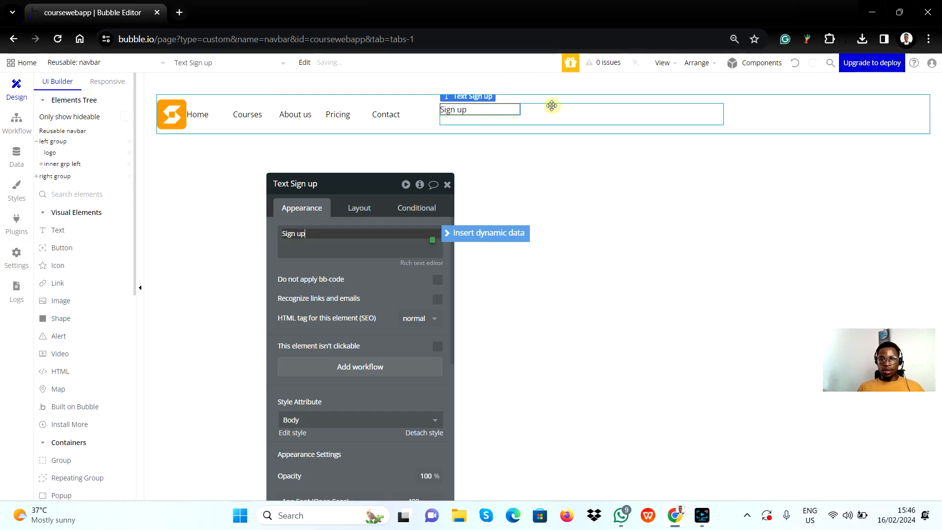
# Add a button inside the navbar's right group and label it "Log in"
pyautogui.click(538, 119)
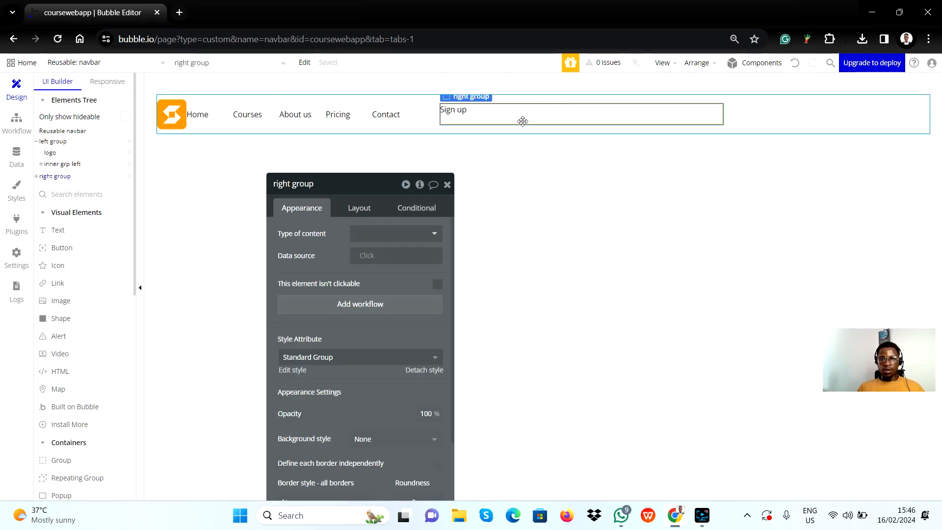
pyautogui.click(62, 248)
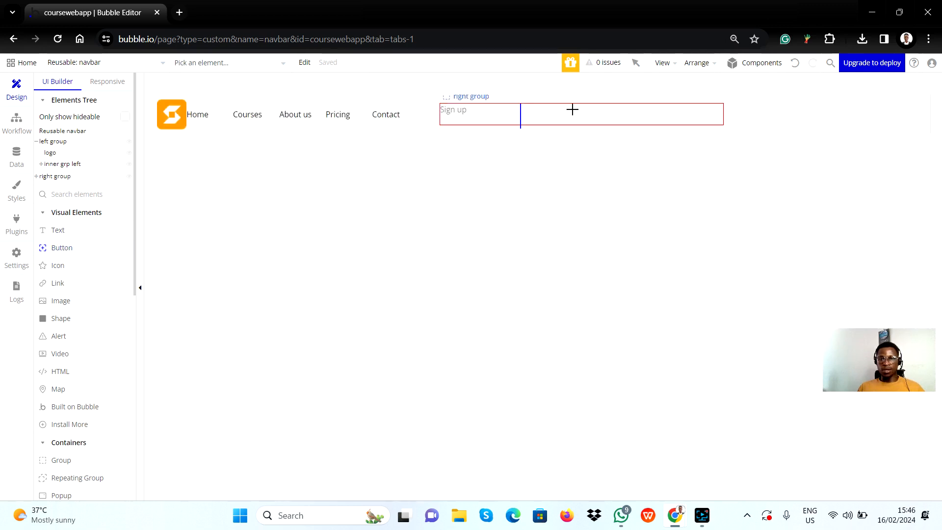
pyautogui.moveTo(521, 110)
pyautogui.mouseDown()
pyautogui.moveTo(543, 131)
pyautogui.moveTo(614, 123)
pyautogui.mouseUp()
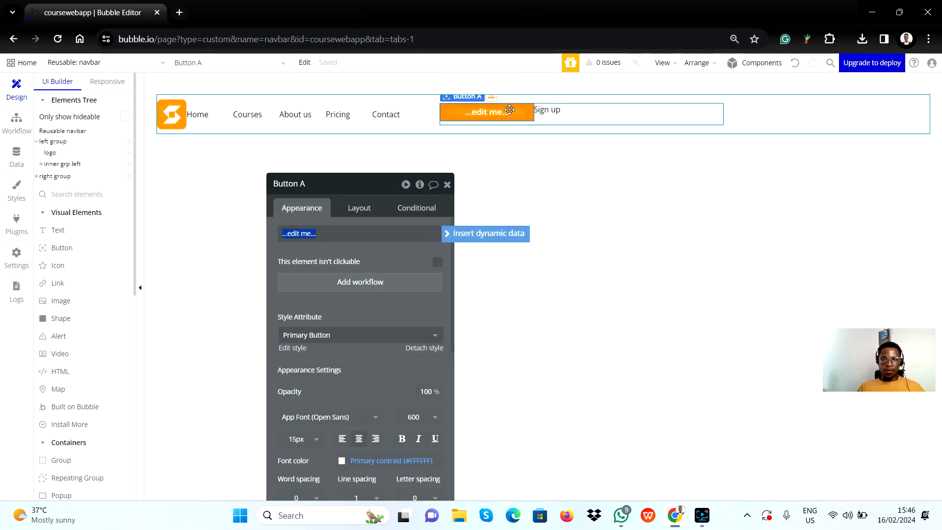
pyautogui.write('Lo')
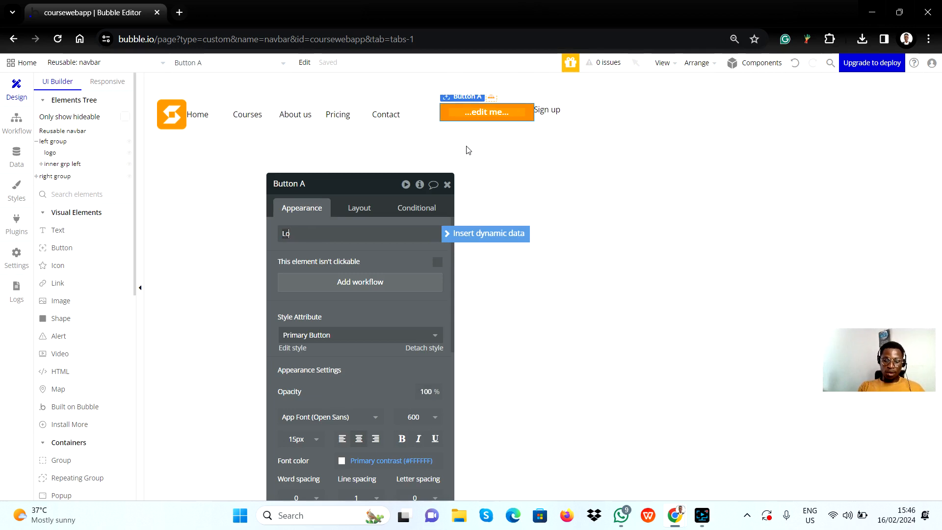
pyautogui.write('g in')
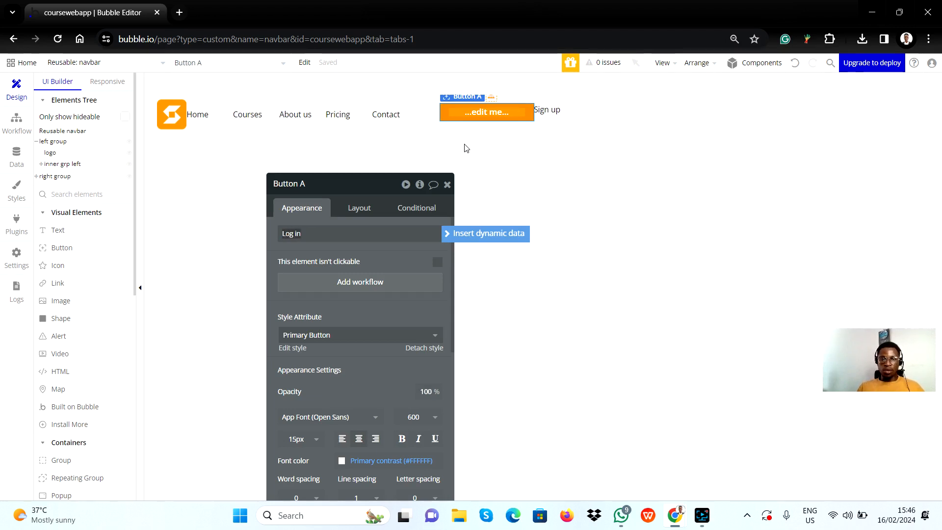
# Review the Log in button's appearance settings, including its background color and shadow, with its property editor moved higher, and close the editor
pyautogui.click(597, 105)
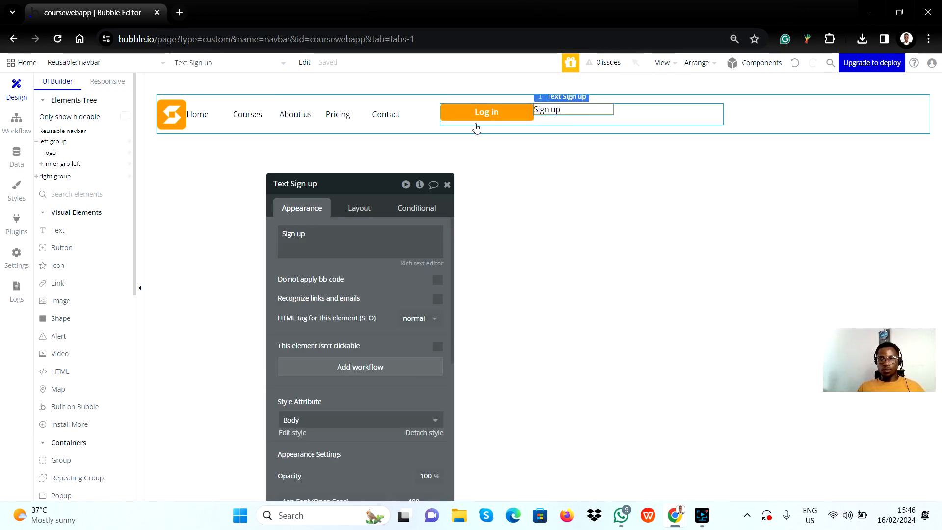
pyautogui.click(512, 107)
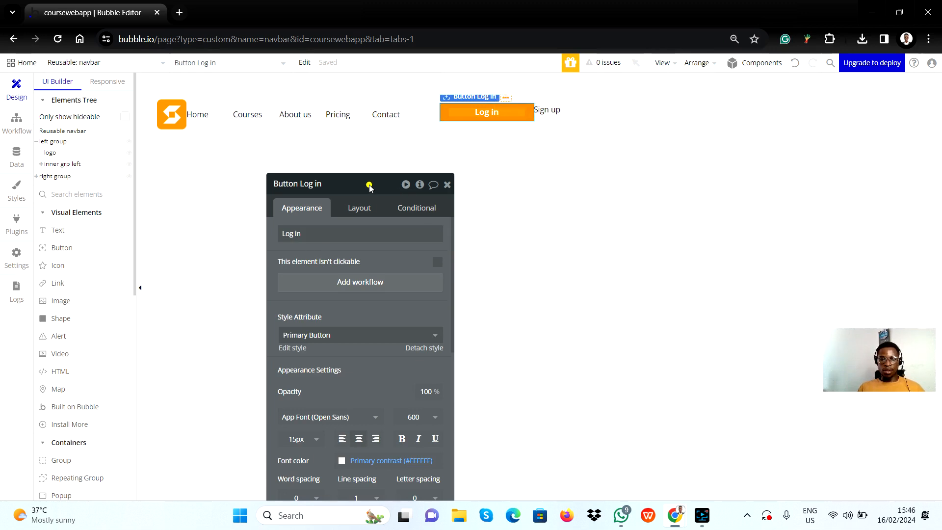
pyautogui.moveTo(369, 186); pyautogui.dragTo(343, 81)
pyautogui.scroll(-5, 344, 292)
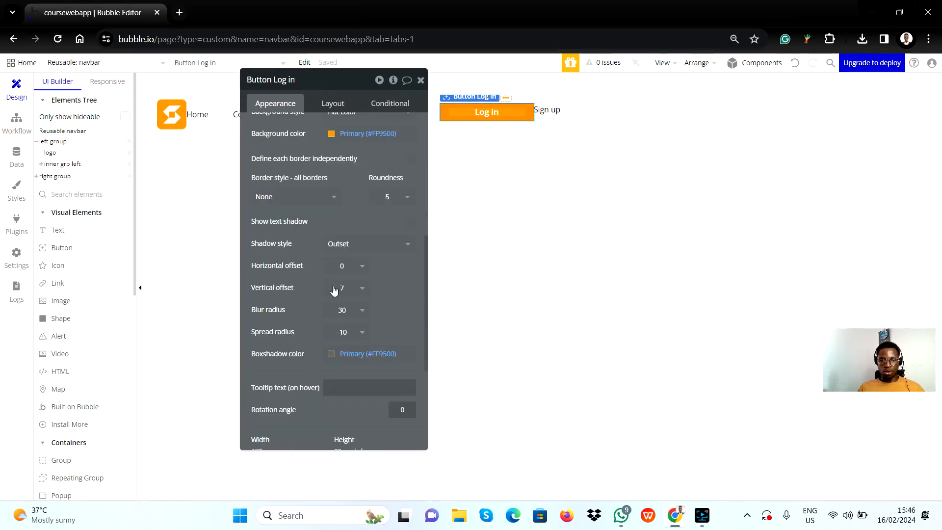
pyautogui.scroll(2, 333, 290)
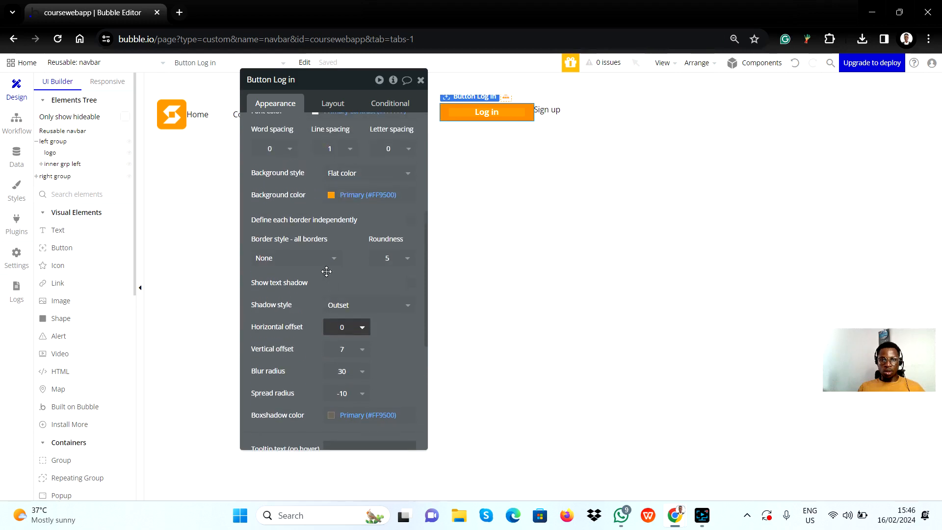
pyautogui.click(330, 196)
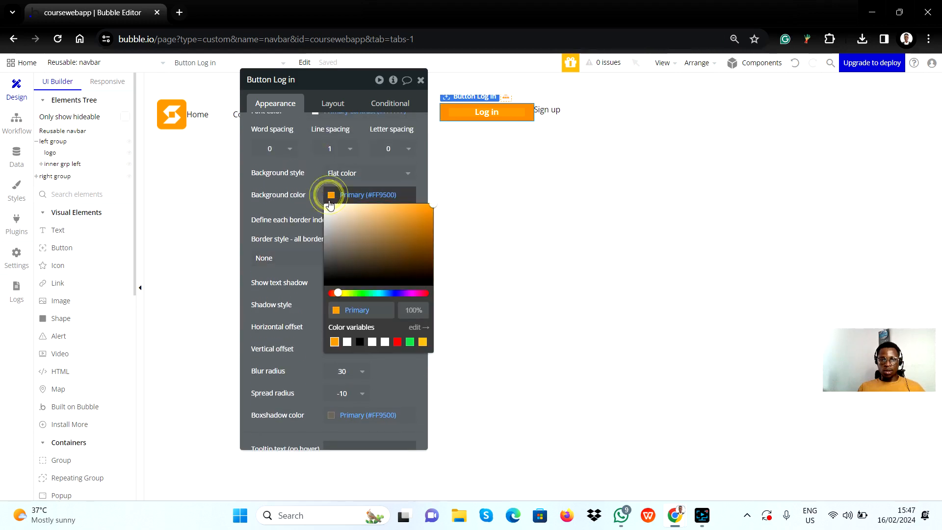
pyautogui.click(290, 216)
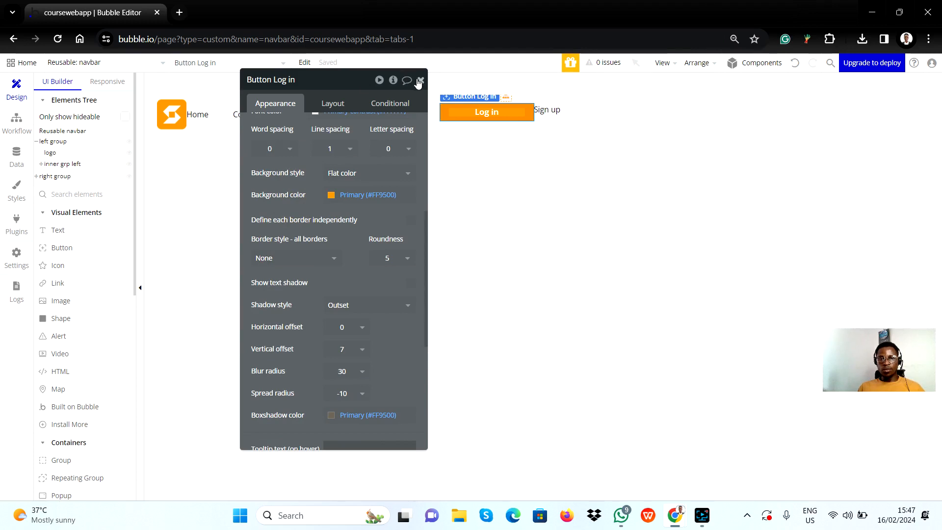
pyautogui.click(420, 80)
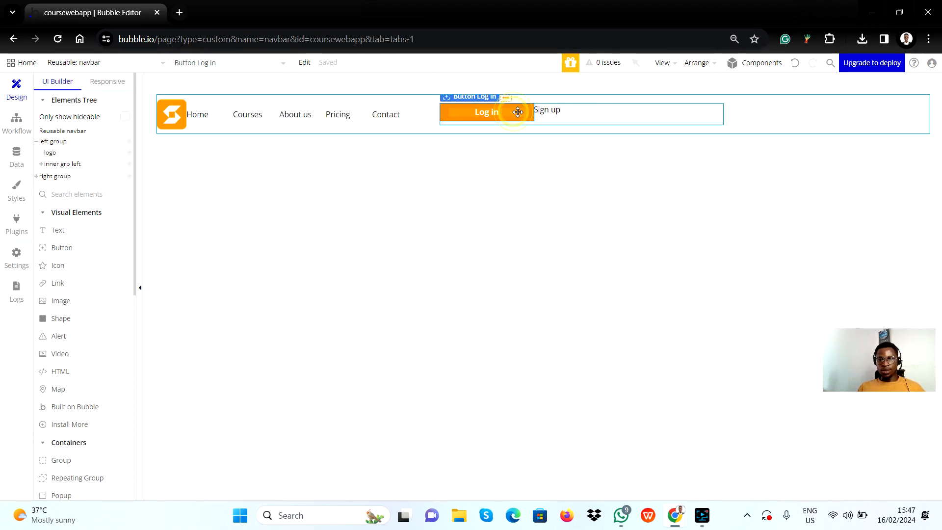
# Check the account buttons' order in the Figma design and move the Log in button after the Sign up text in Bubble's right group
pyautogui.hotkey('alt', 'Tab')
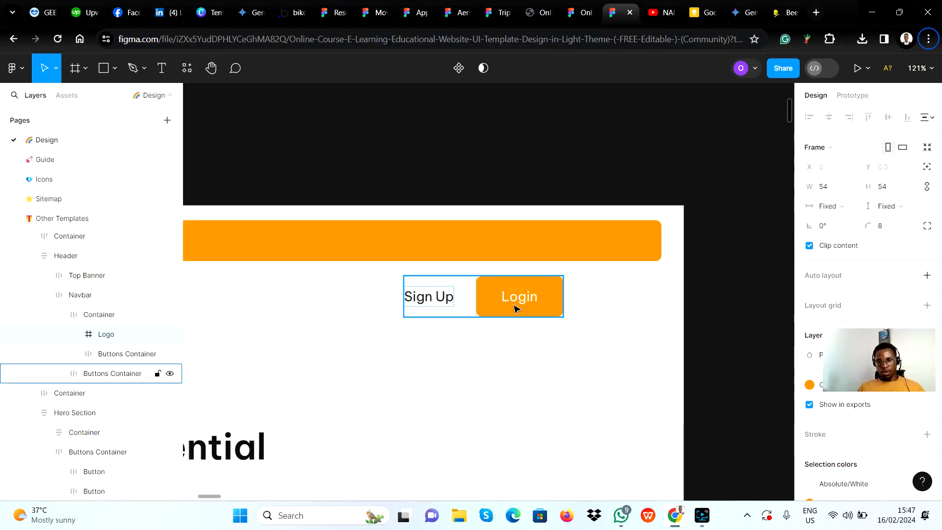
pyautogui.hotkey('alt', 'Tab')
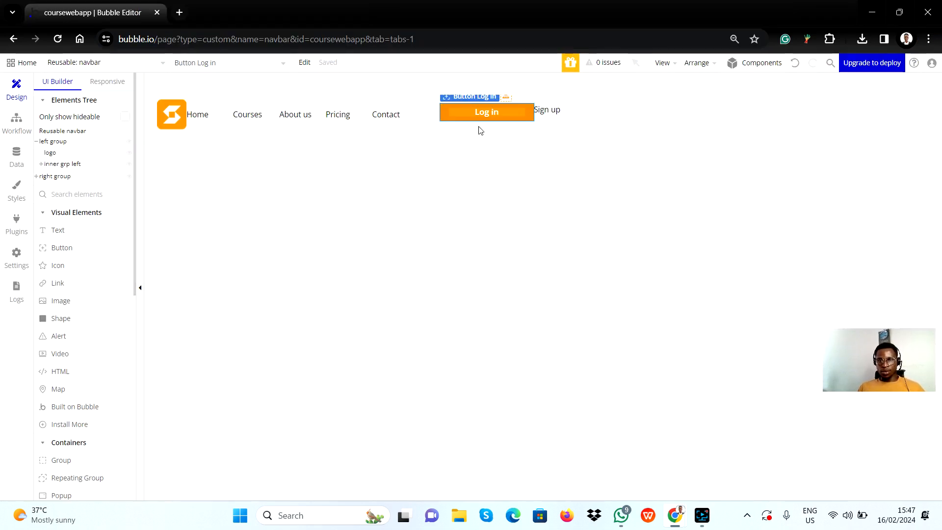
pyautogui.moveTo(463, 114); pyautogui.dragTo(594, 116)
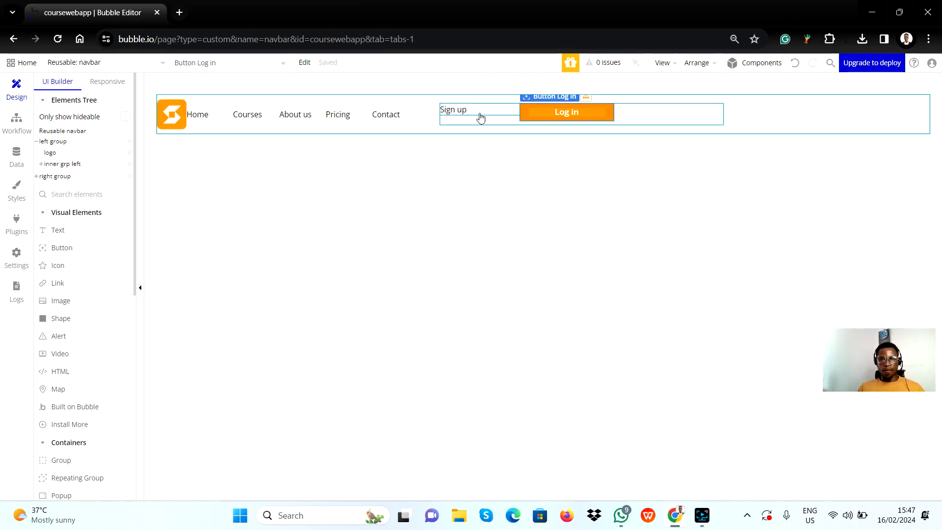
# Expand the right group in the elements tree and inspect its Sign up text and Log in button
pyautogui.click(497, 121)
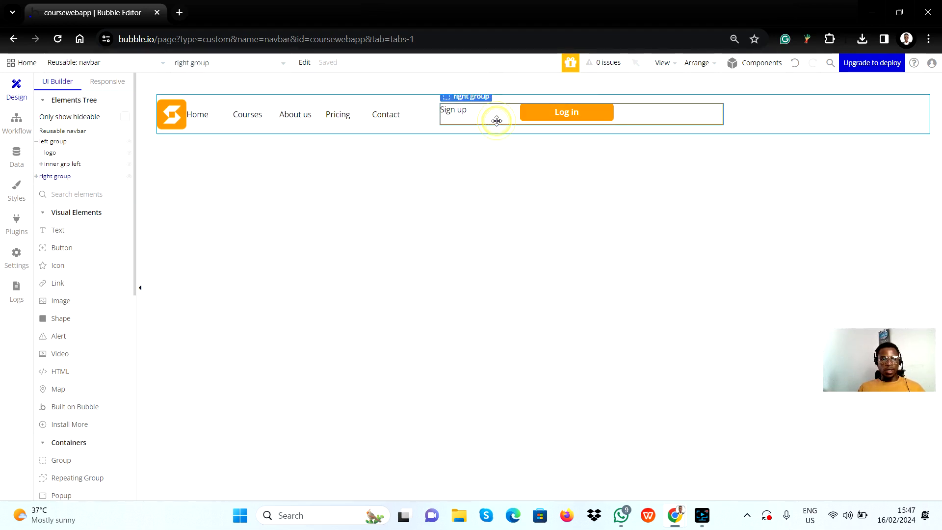
pyautogui.click(36, 176)
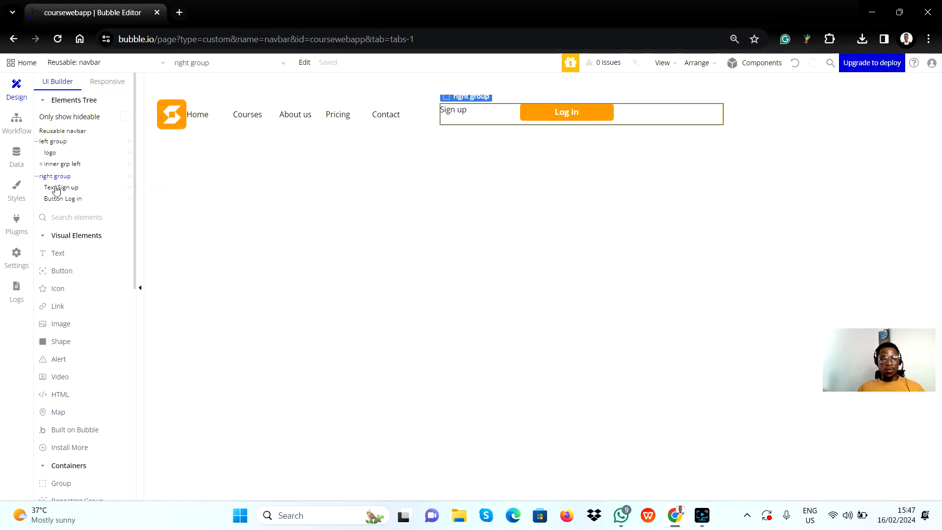
pyautogui.doubleClick(56, 189)
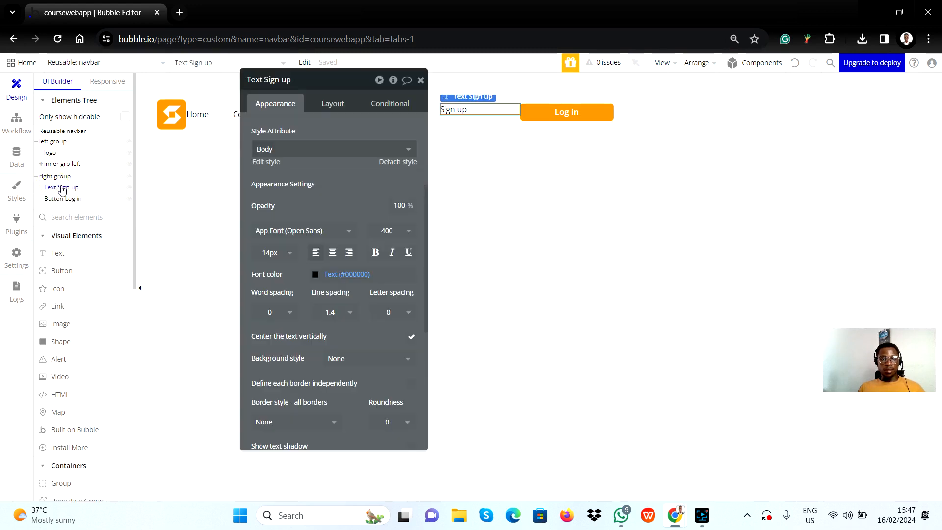
pyautogui.click(67, 204)
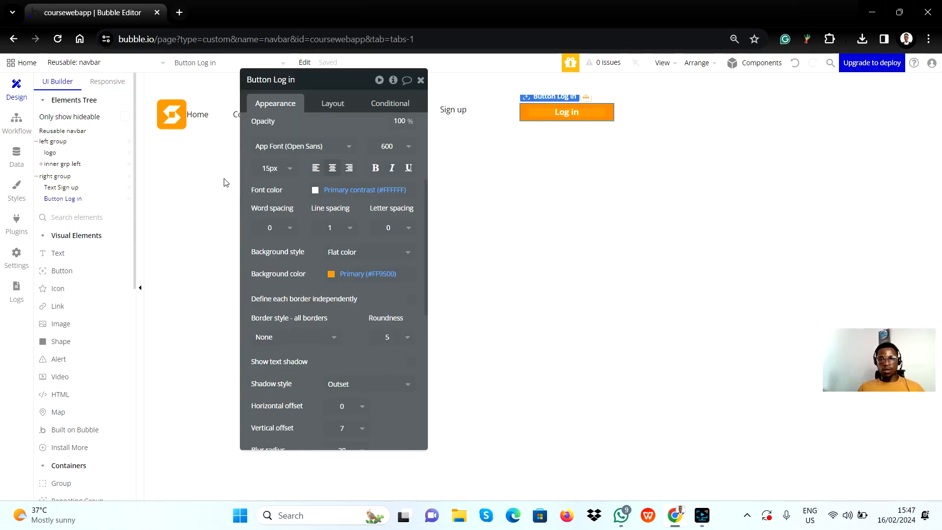
pyautogui.click(422, 79)
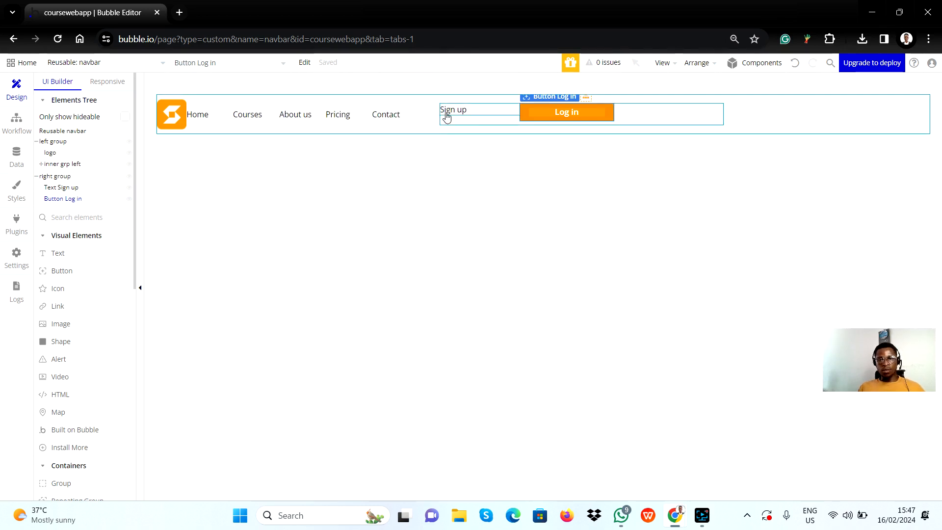
# Compare the Sign up text with the Figma design, and center it vertically within the right group in Bubble
pyautogui.click(493, 110)
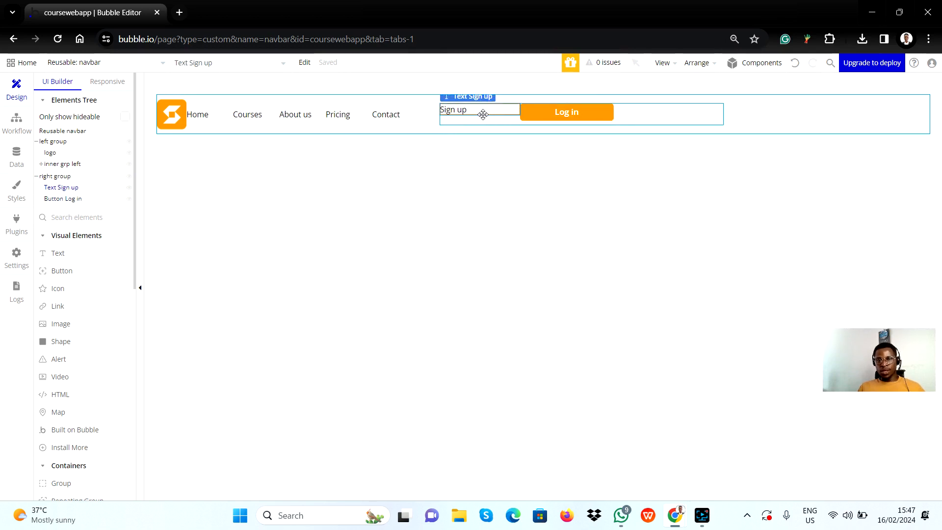
pyautogui.hotkey('alt', 'Tab')
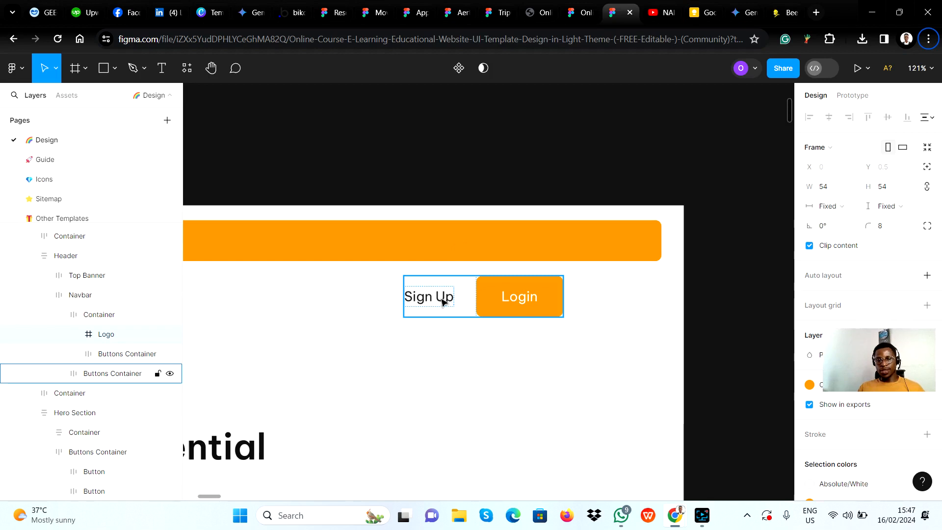
pyautogui.hotkey('alt', 'Tab')
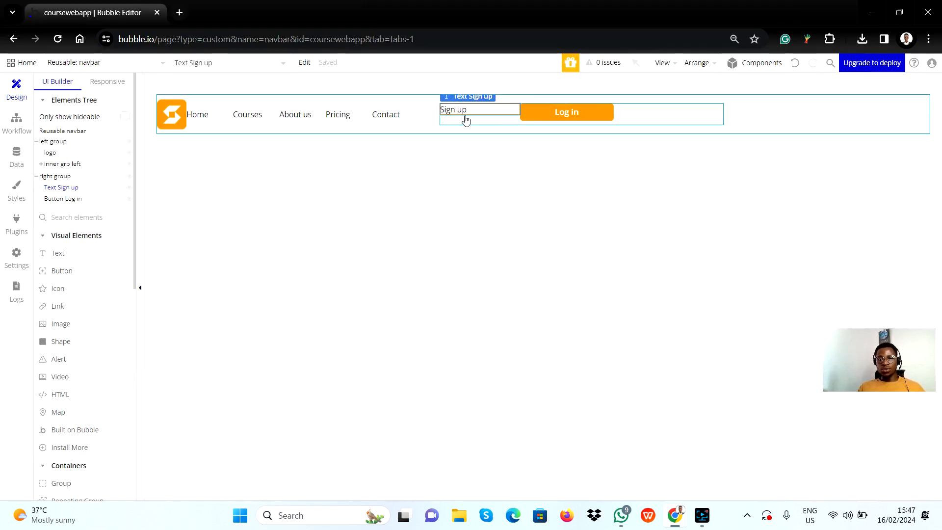
pyautogui.doubleClick(478, 108)
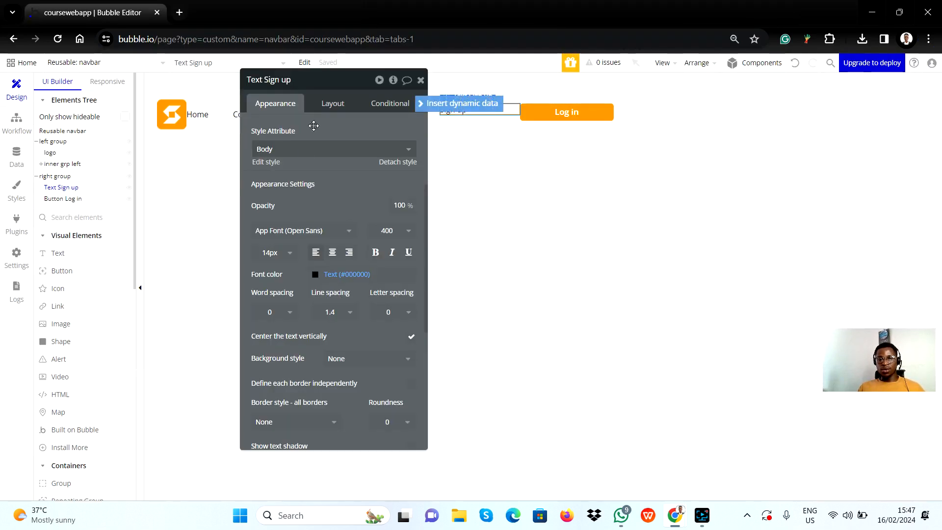
pyautogui.click(333, 109)
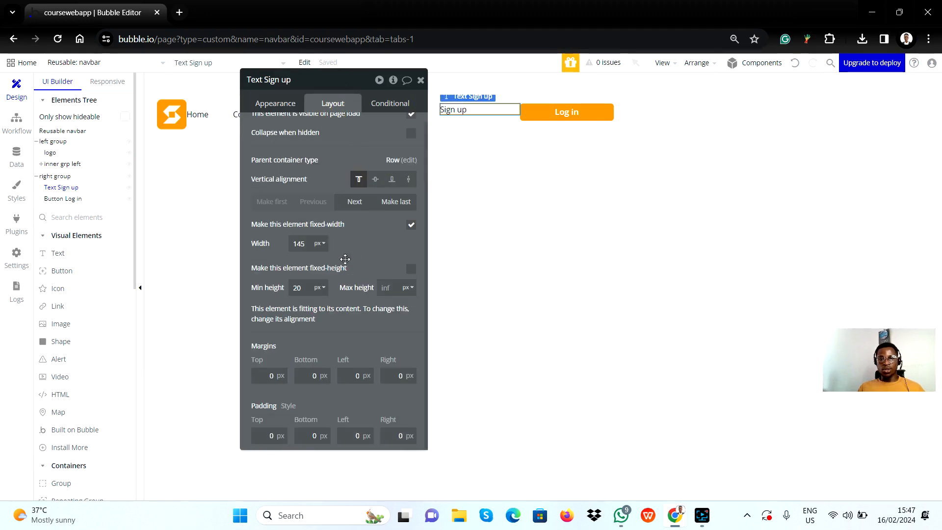
pyautogui.scroll(1, 304, 204)
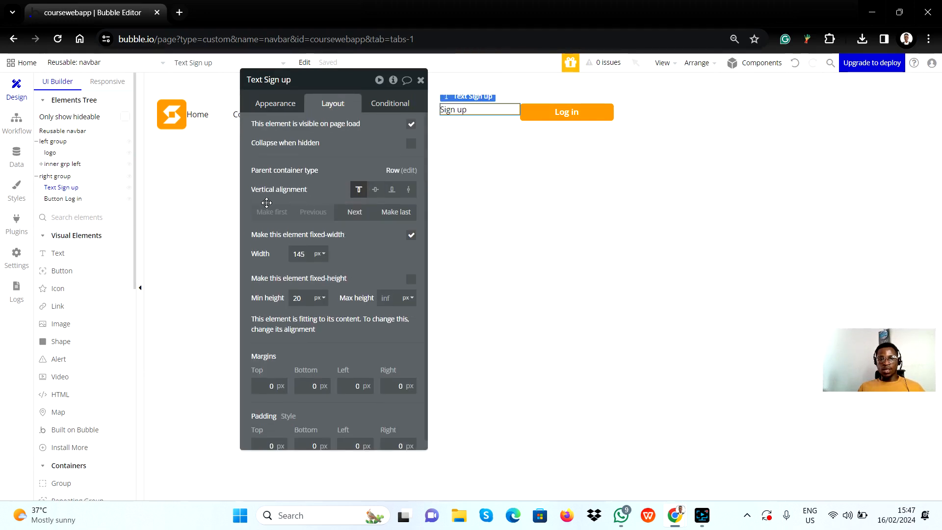
pyautogui.click(375, 191)
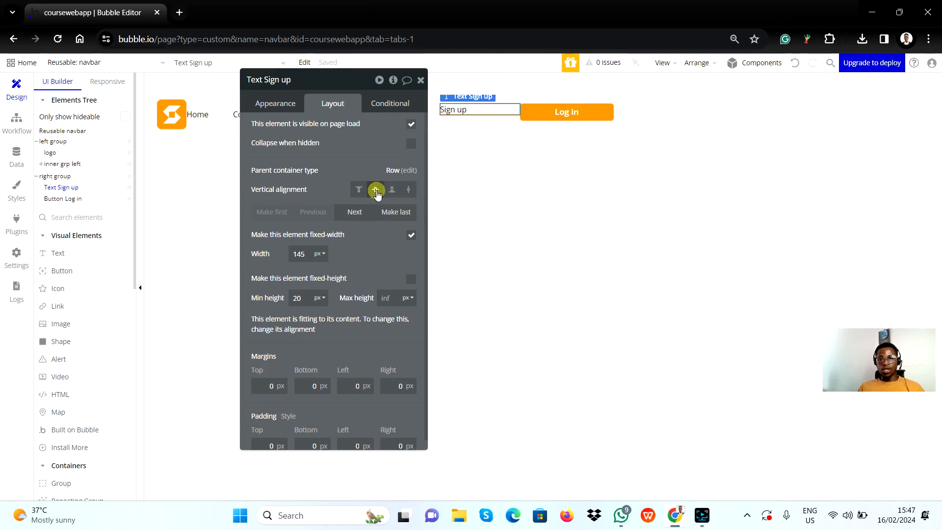
pyautogui.click(421, 81)
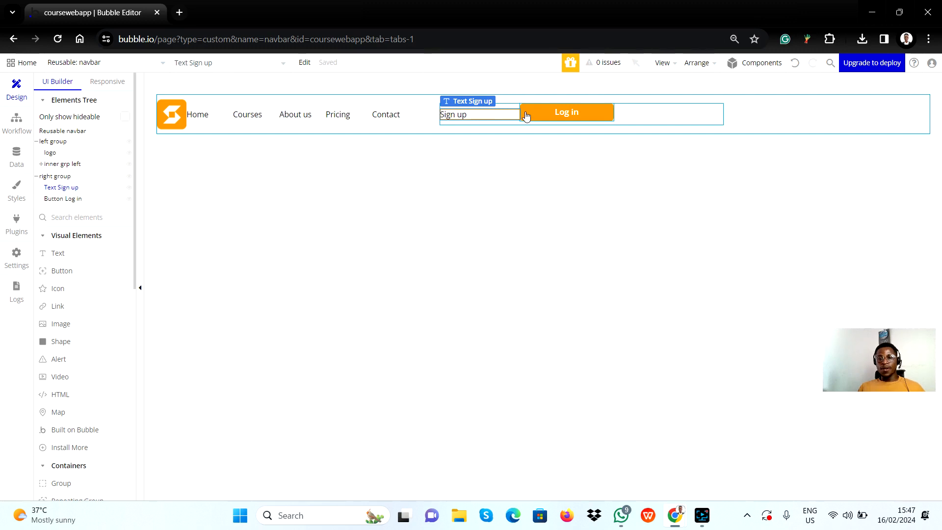
# Select the Log in button, and switch to Figma to examine the dimensions of the navbar's Login button
pyautogui.click(525, 114)
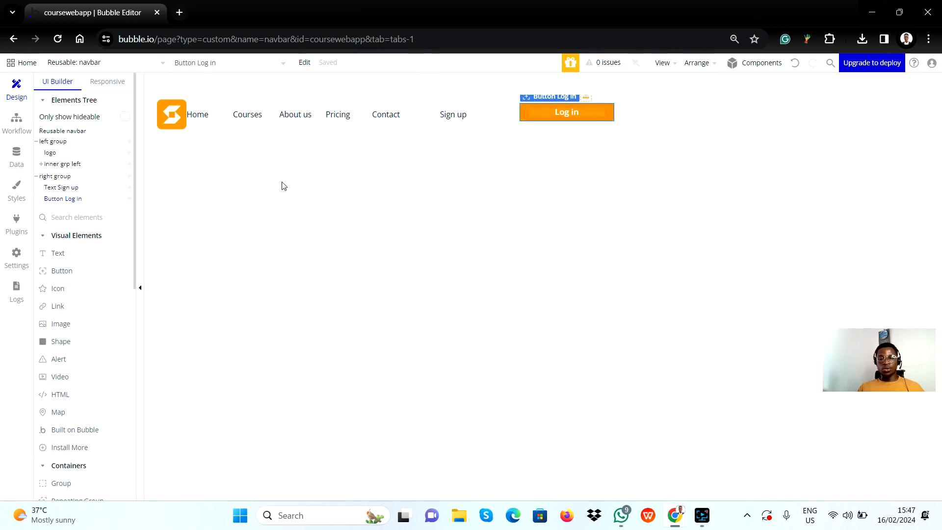
pyautogui.hotkey('alt', 'Tab')
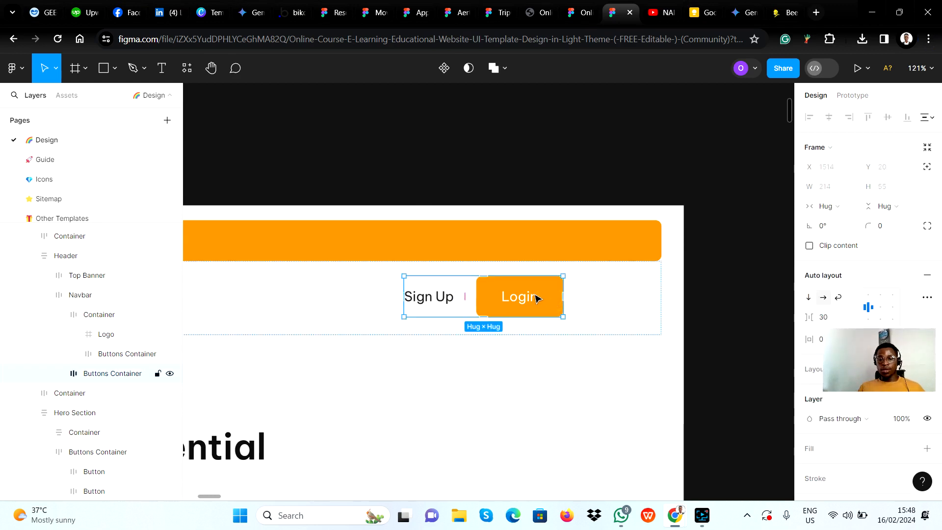
pyautogui.click(553, 304)
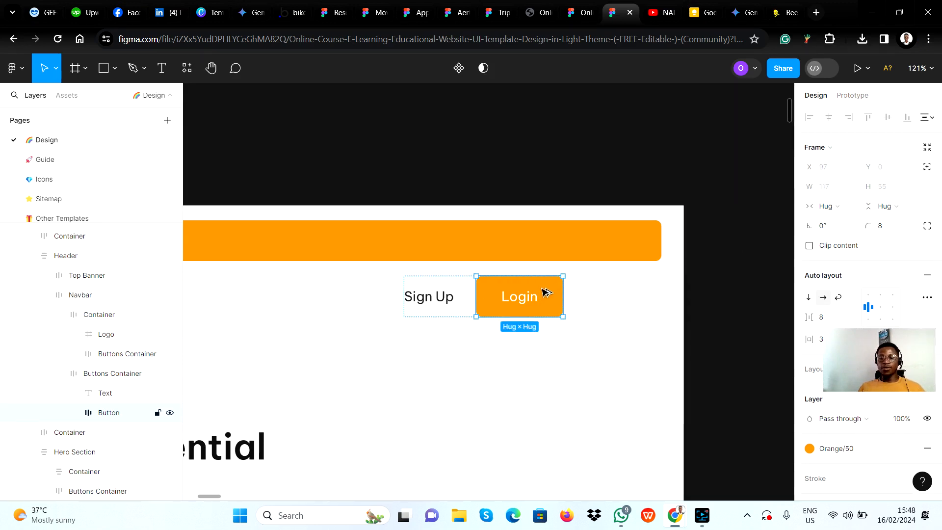
pyautogui.hotkey('alt', 'Tab')
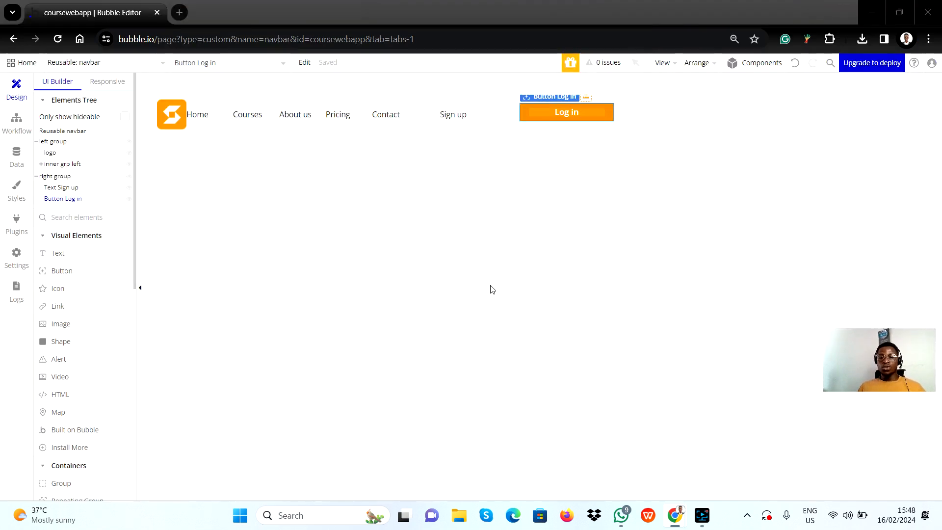
# Set the Log in button's fixed width to 117 px and its minimum height to 55 px, matching the Figma button
pyautogui.doubleClick(543, 115)
pyautogui.click(336, 108)
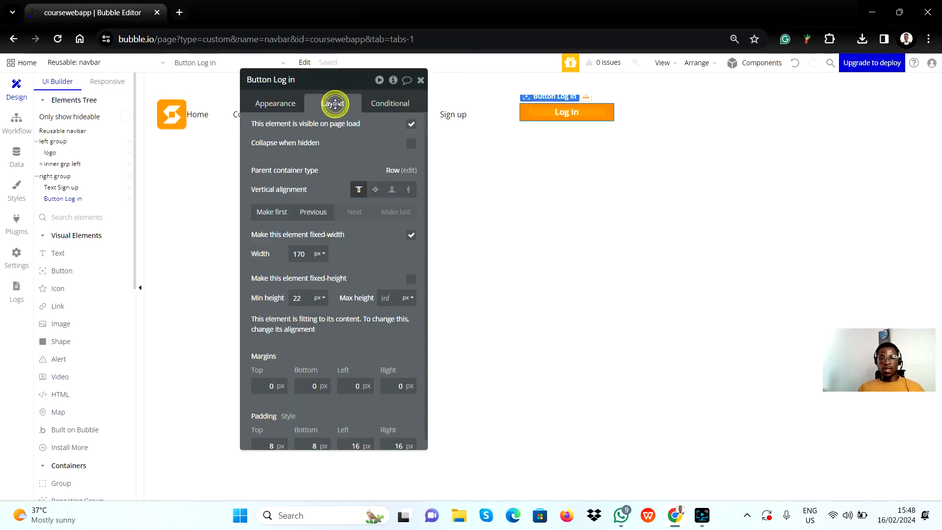
pyautogui.click(299, 255)
pyautogui.hotkey('alt', 'Tab')
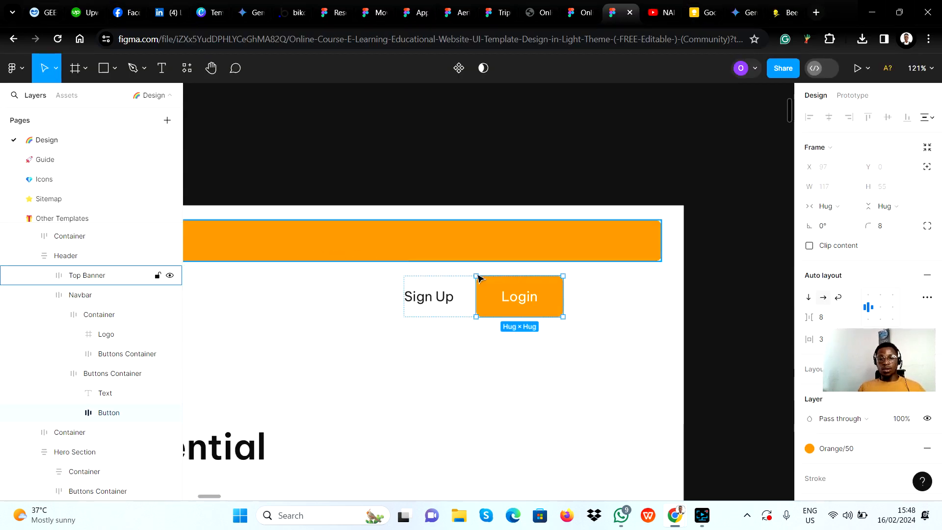
pyautogui.hotkey('alt', 'Tab')
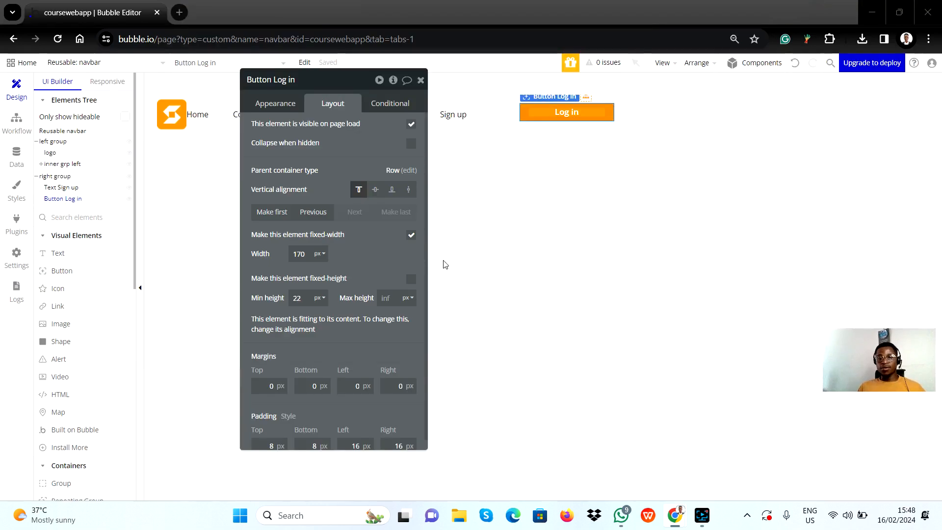
pyautogui.doubleClick(305, 255)
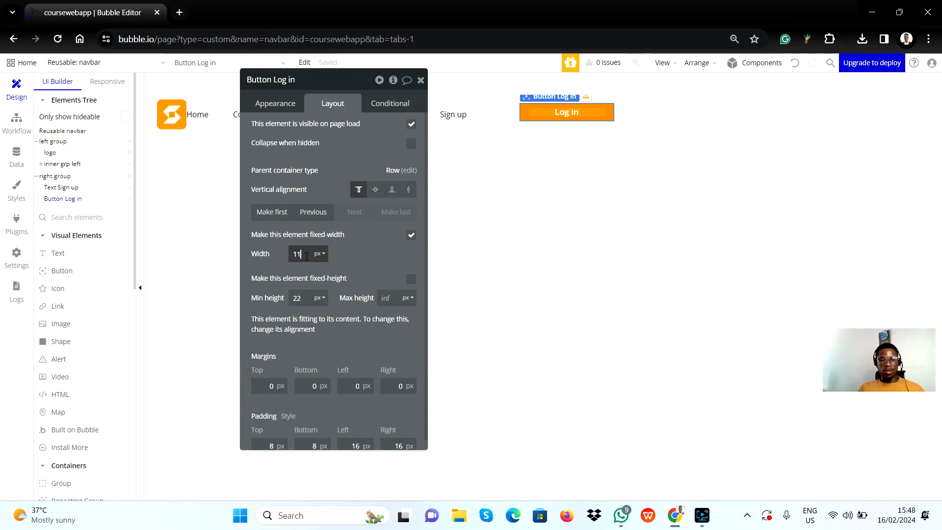
pyautogui.write('117')
pyautogui.click(375, 259)
pyautogui.doubleClick(298, 298)
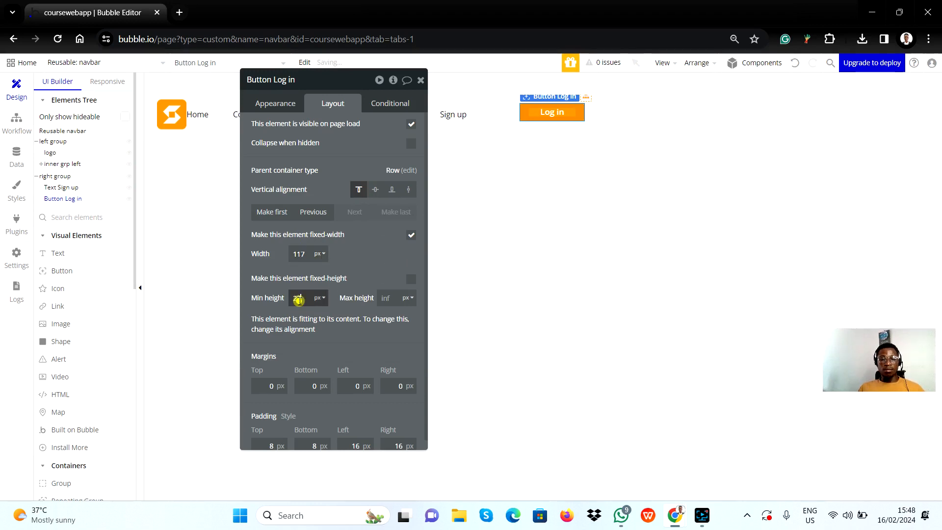
pyautogui.click(378, 282)
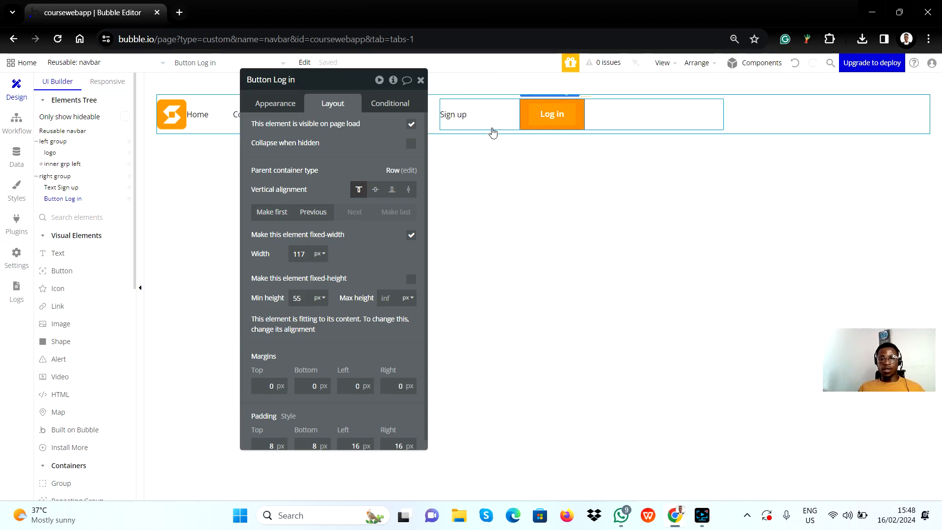
# Compare the Sign up text and the right group's layout in Bubble with the Sign Up and Login container in Figma
pyautogui.hotkey('alt', 'Tab')
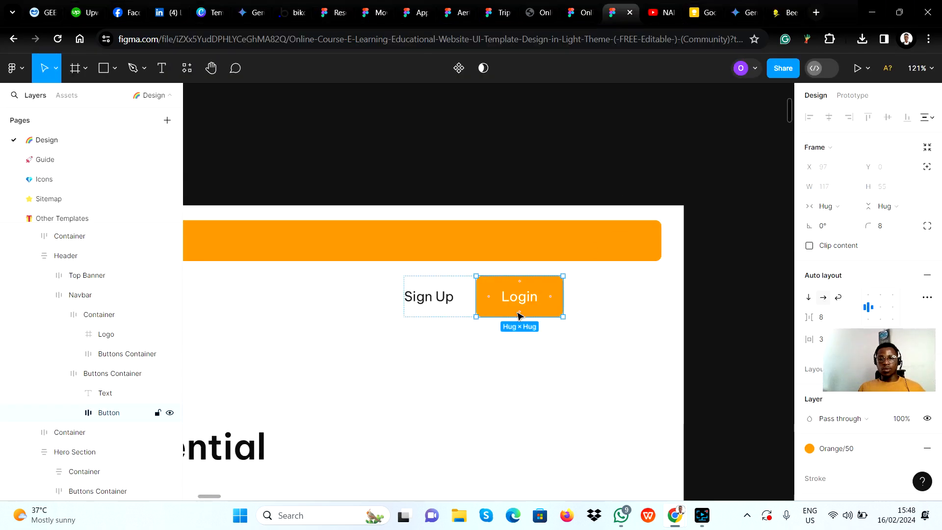
pyautogui.hotkey('alt', 'Tab')
pyautogui.click(473, 117)
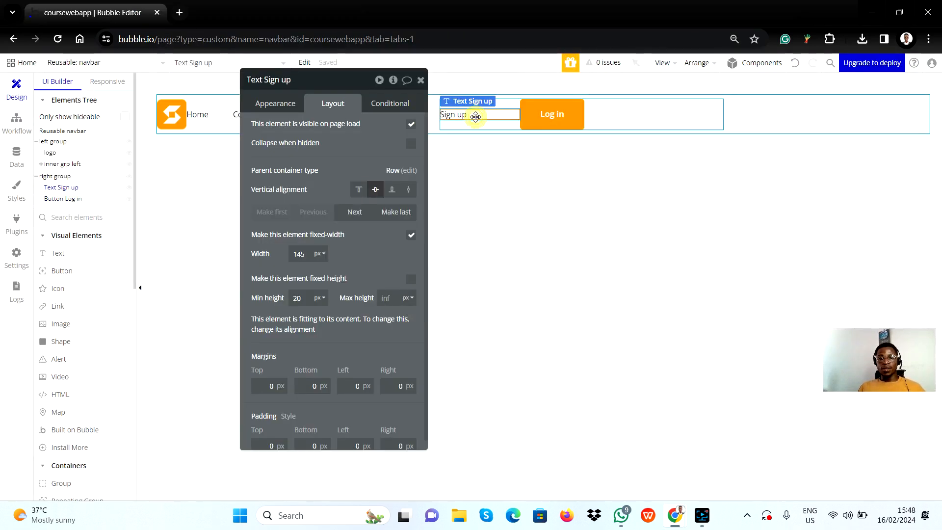
pyautogui.hotkey('alt', 'Tab')
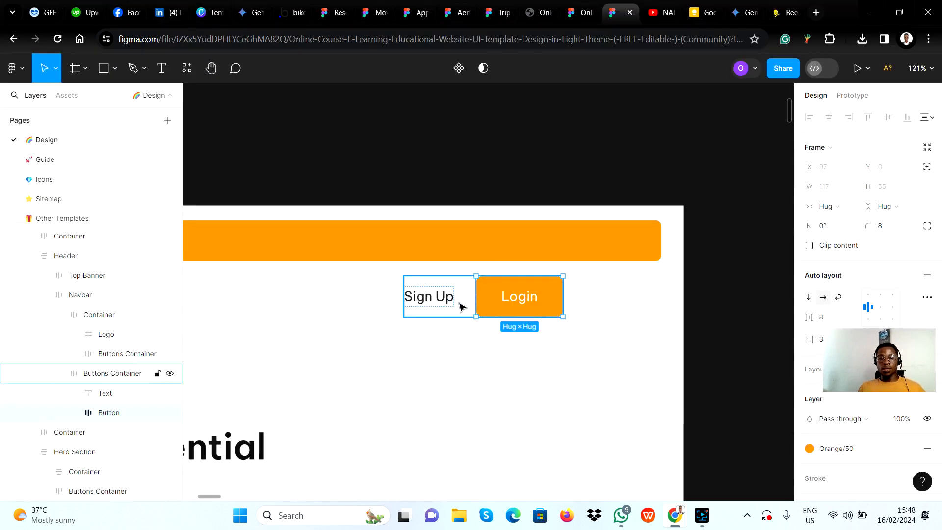
pyautogui.hotkey('alt', 'Tab')
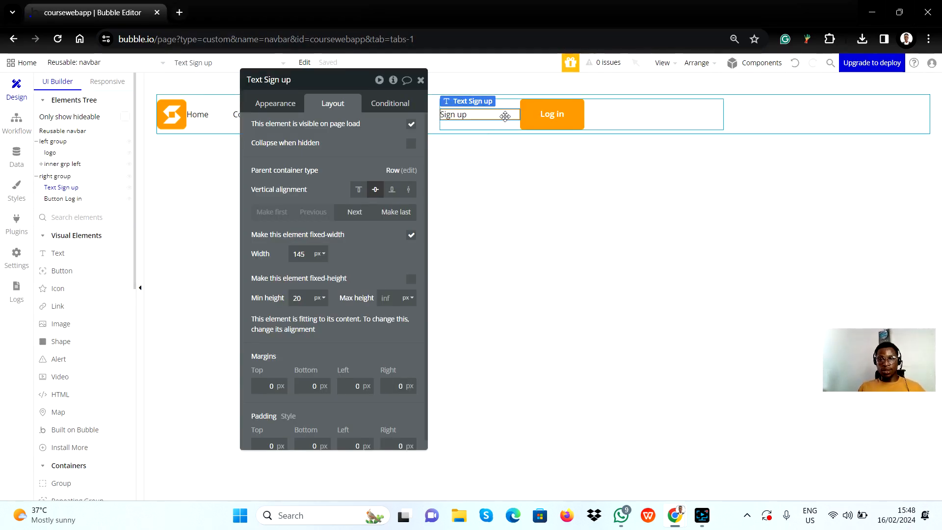
pyautogui.click(607, 122)
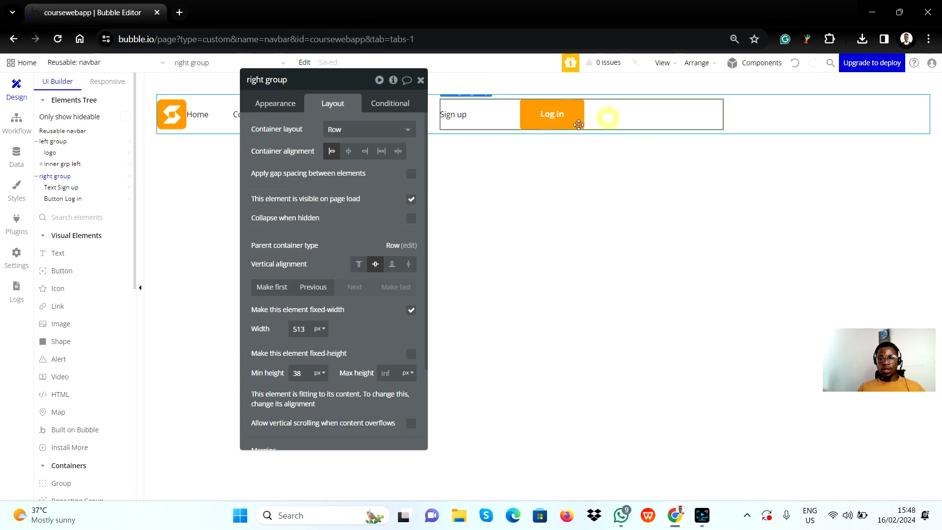
pyautogui.click(421, 80)
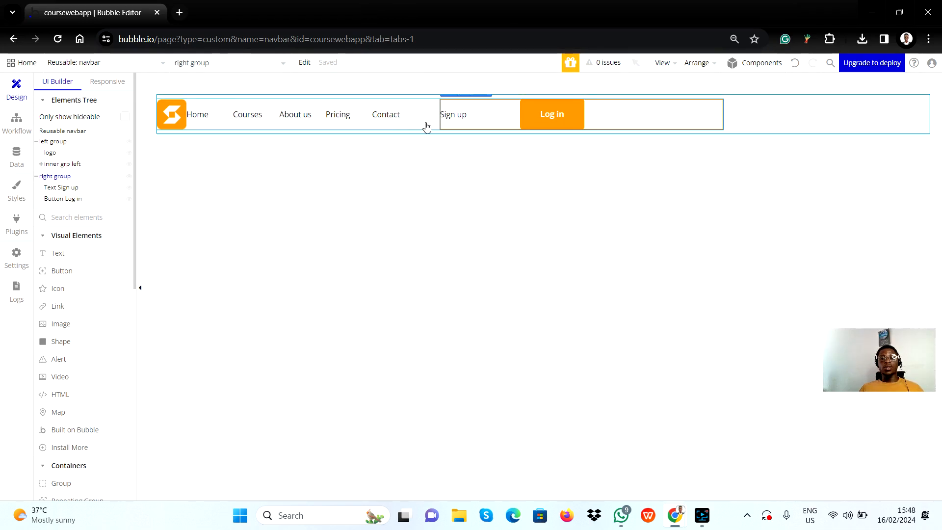
# Switch to Figma and examine how the navbar spaces its logo and page links container from the Sign Up and Login container
pyautogui.hotkey('alt', 'Tab')
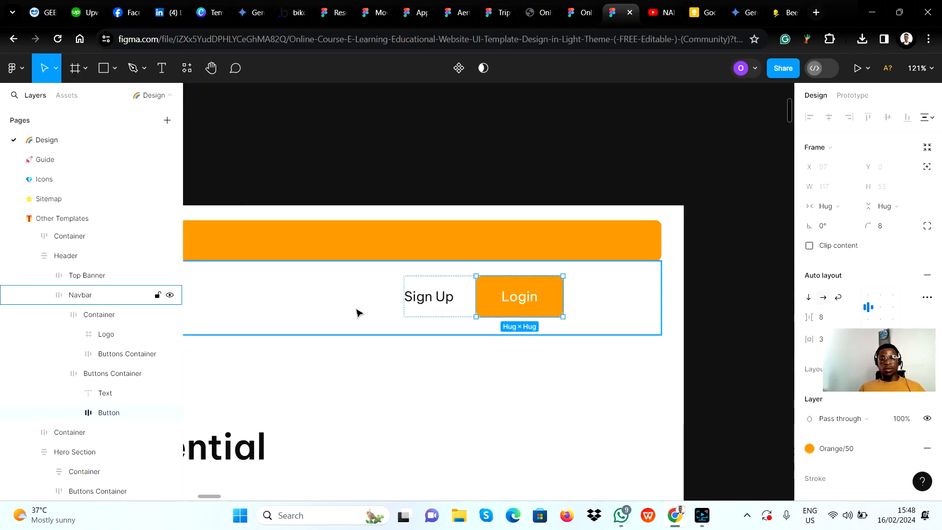
pyautogui.scroll(-5, 363, 303)
pyautogui.hscroll(-6, 330, 353)
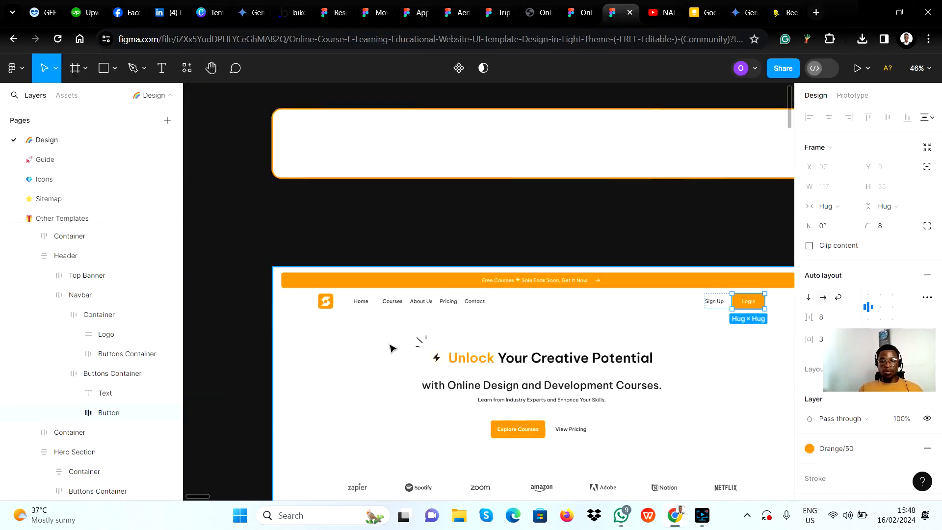
pyautogui.hscroll(4, 471, 314)
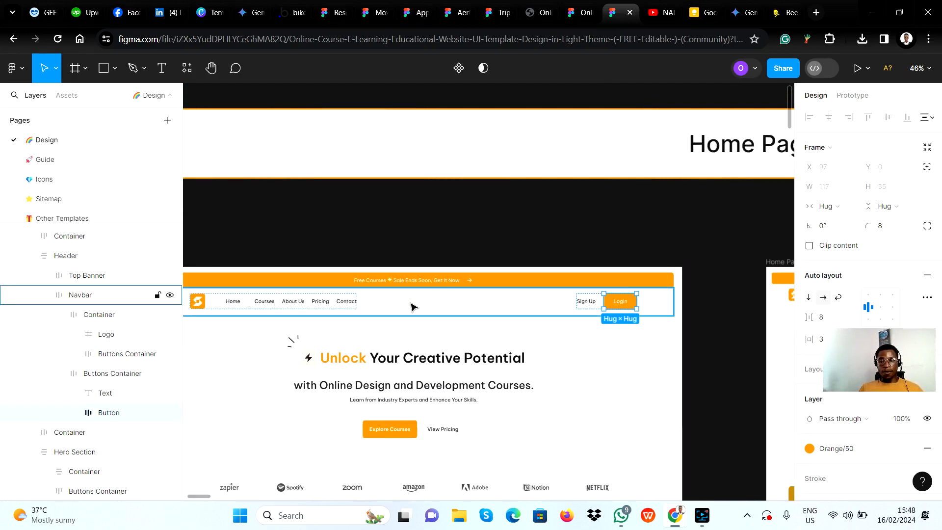
pyautogui.scroll(3, 411, 307)
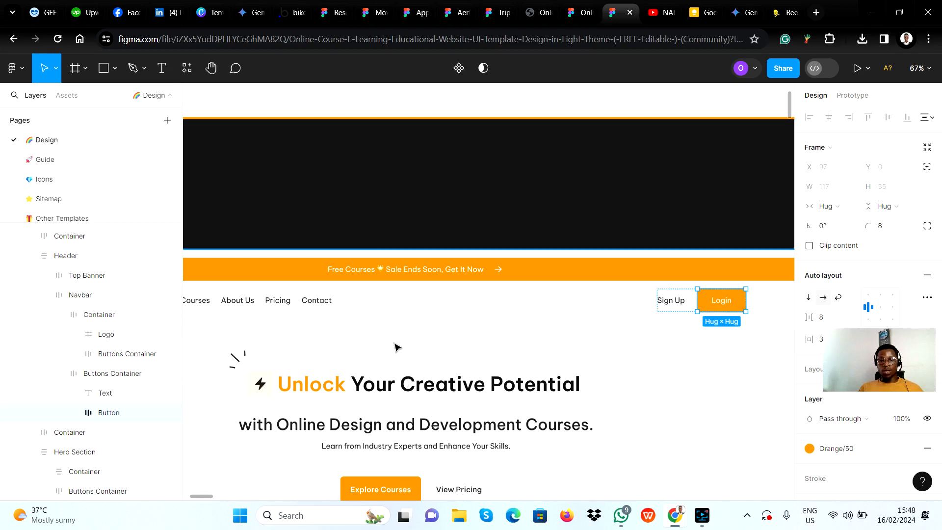
pyautogui.scroll(-3, 397, 347)
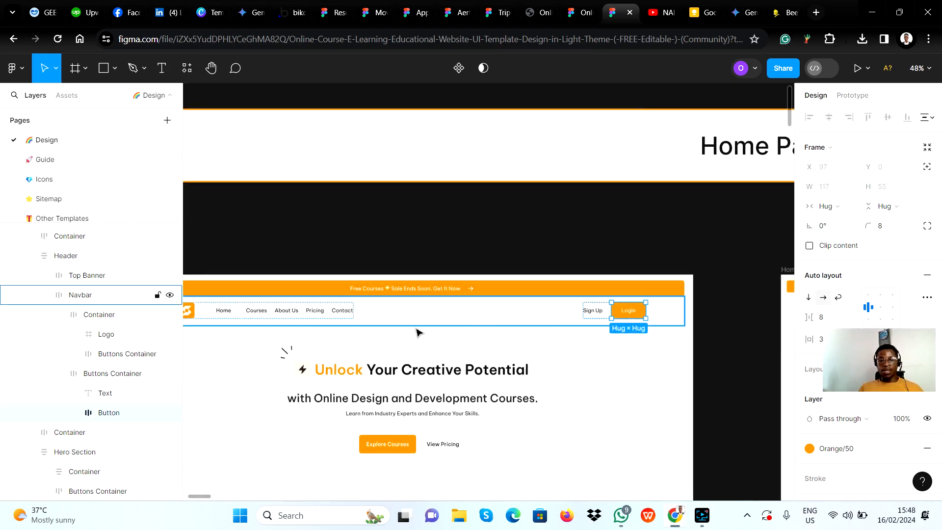
pyautogui.hscroll(-2, 343, 326)
pyautogui.scroll(4, 257, 320)
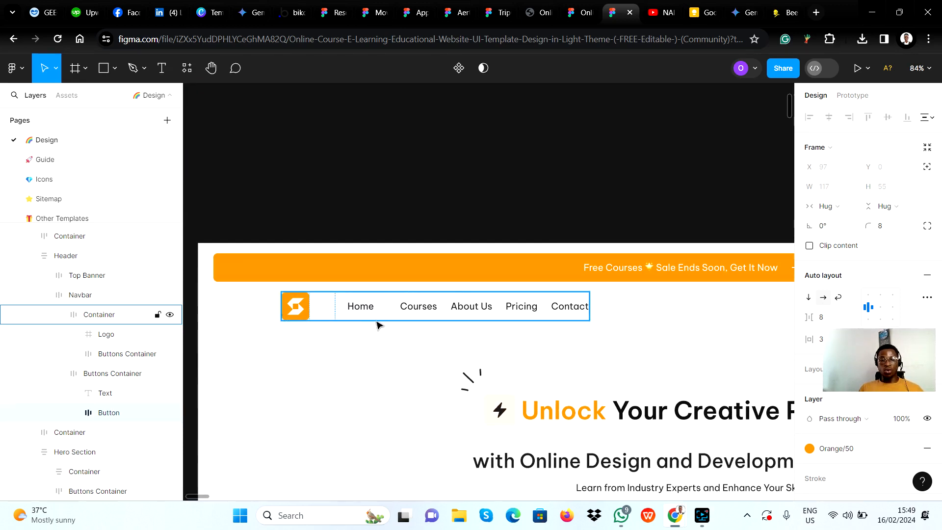
pyautogui.hscroll(1, 376, 325)
pyautogui.hscroll(4, 388, 346)
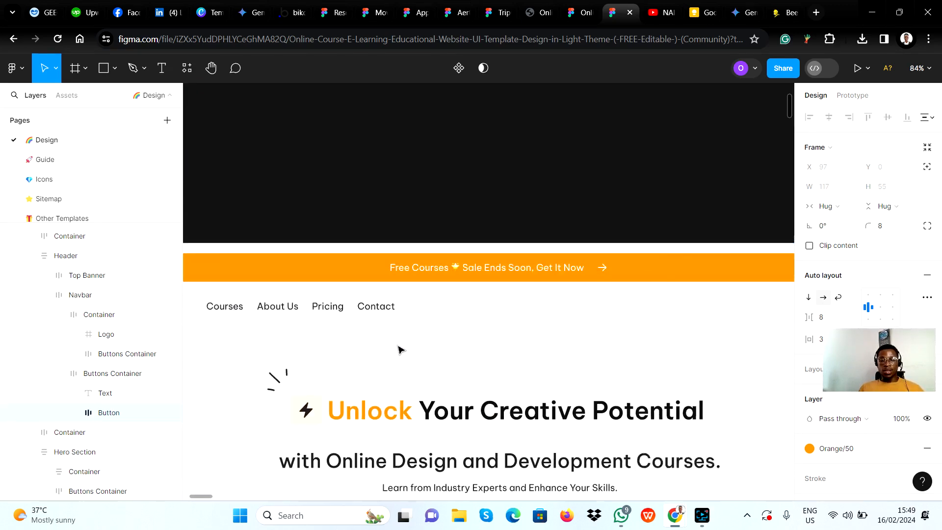
pyautogui.hscroll(12, 399, 349)
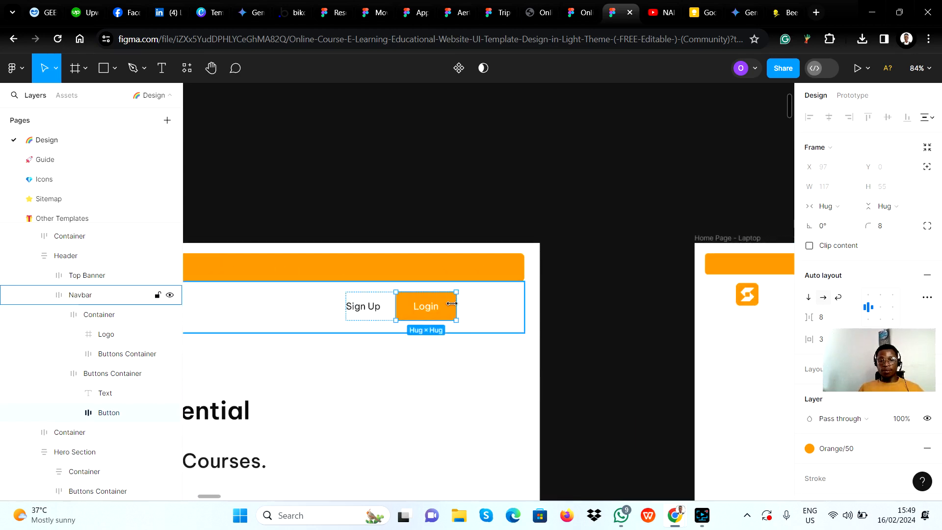
pyautogui.hscroll(-18, 448, 320)
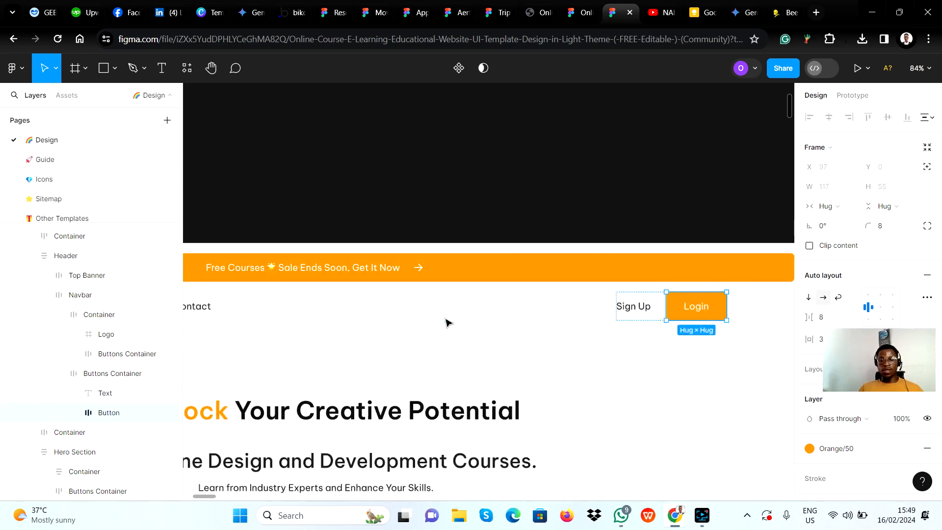
pyautogui.hscroll(1, 349, 310)
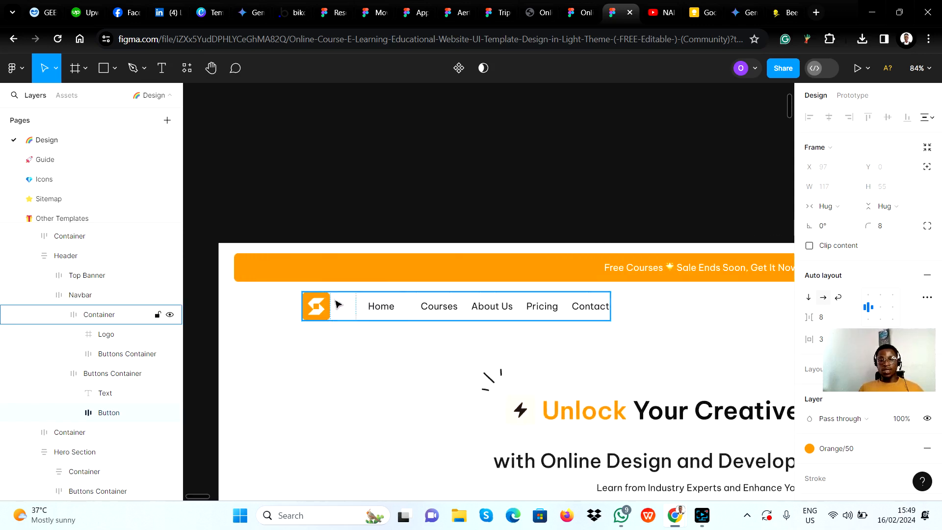
pyautogui.scroll(5, 334, 310)
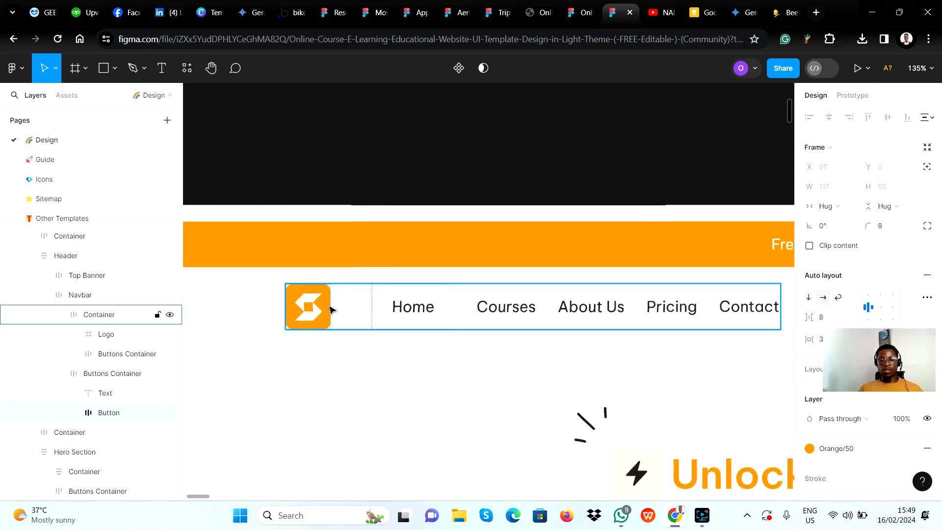
pyautogui.scroll(-4, 378, 315)
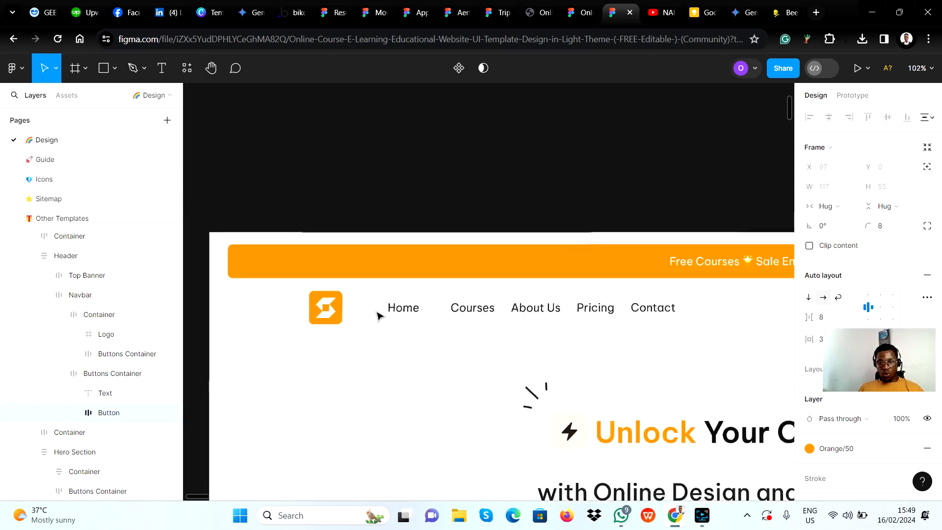
pyautogui.hscroll(3, 411, 319)
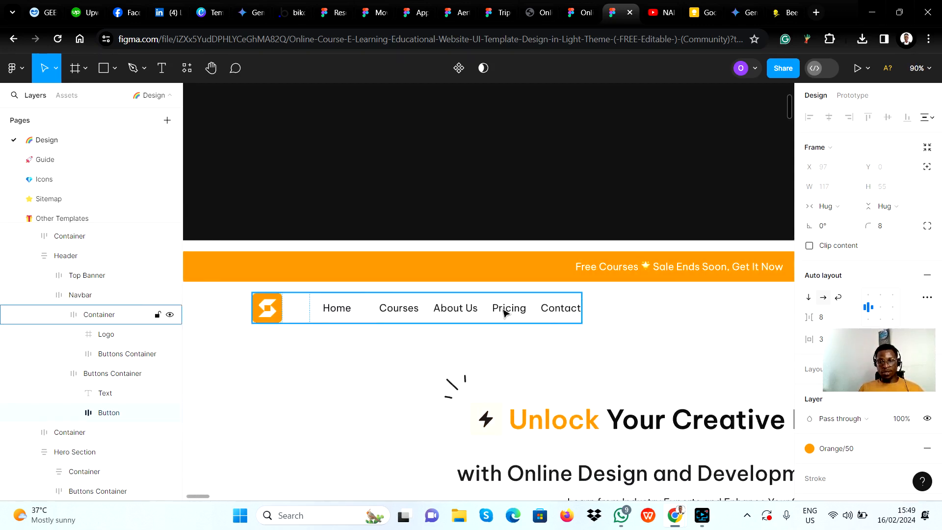
pyautogui.hscroll(10, 514, 318)
pyautogui.scroll(-6, 513, 328)
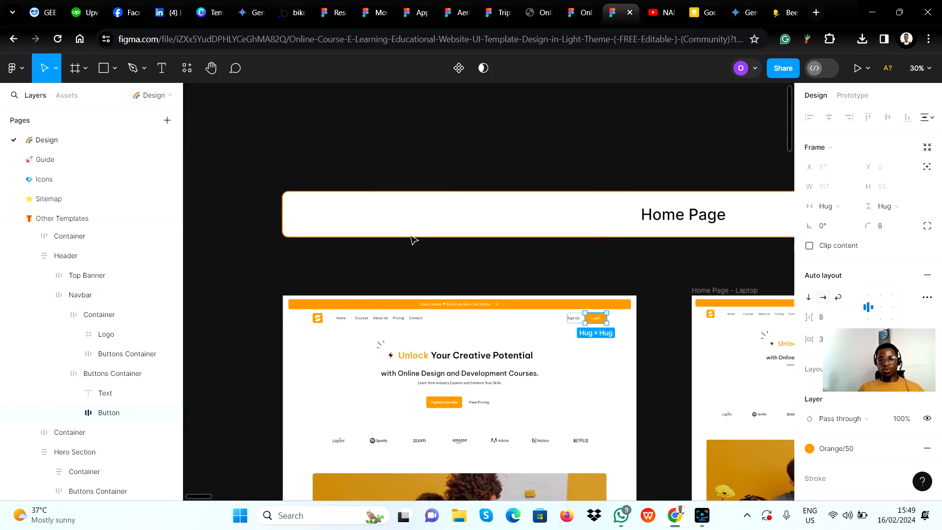
# Return to Bubble, review the left and right groups' layout settings, and collapse both groups in the elements tree
pyautogui.hotkey('alt', 'Tab')
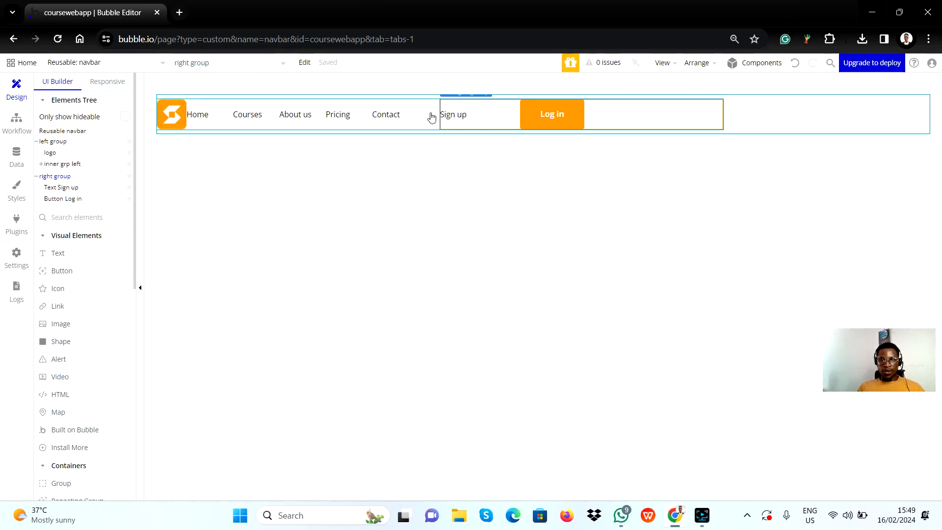
pyautogui.click(758, 125)
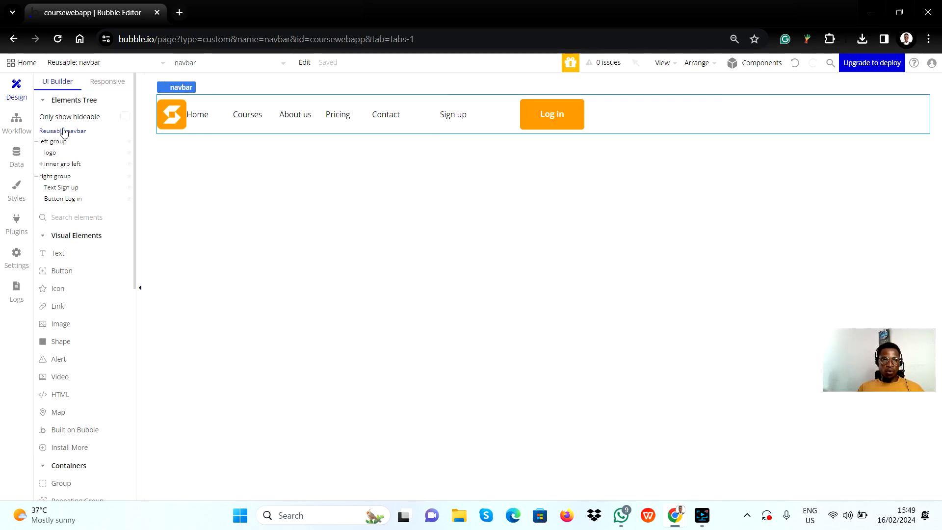
pyautogui.click(53, 141)
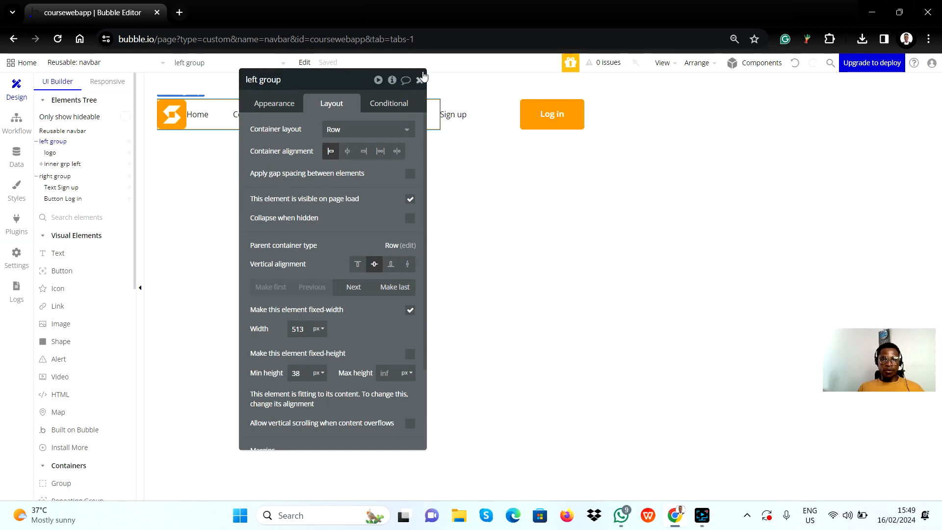
pyautogui.click(419, 81)
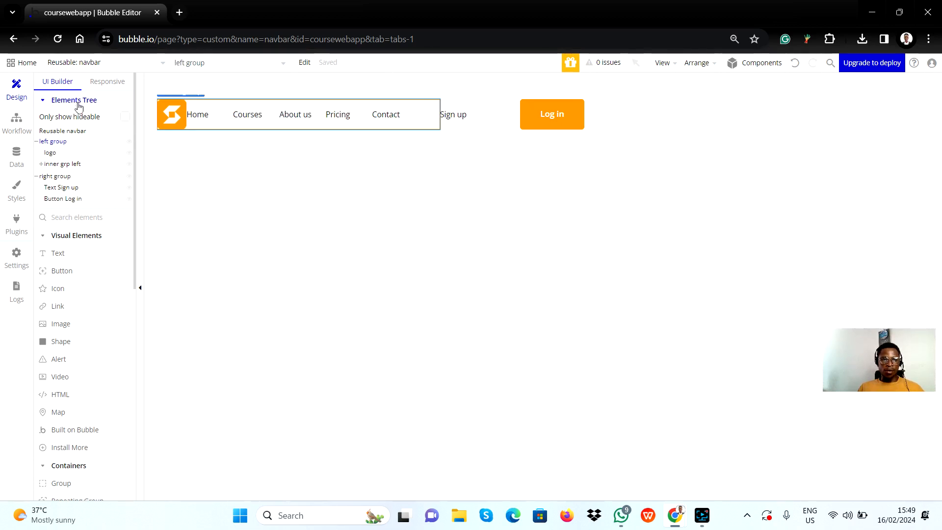
pyautogui.click(36, 142)
pyautogui.click(36, 153)
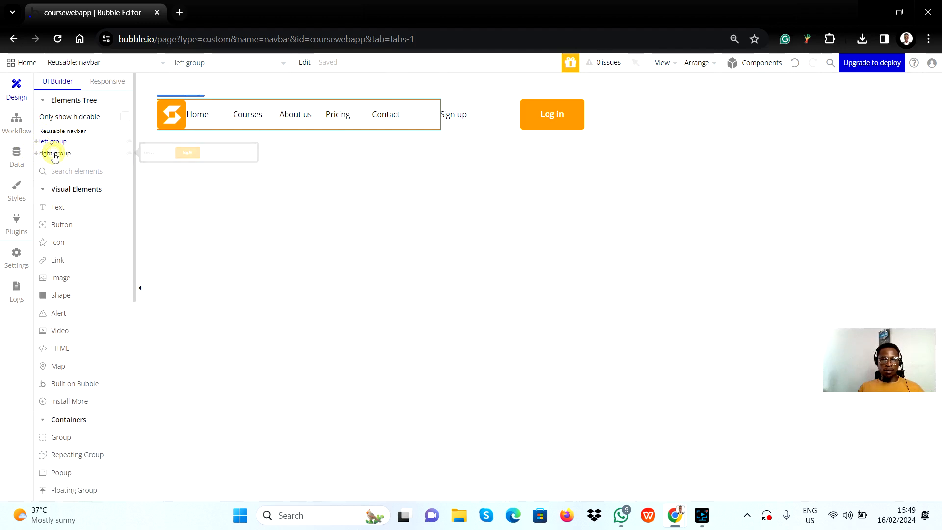
pyautogui.doubleClick(55, 155)
pyautogui.click(419, 80)
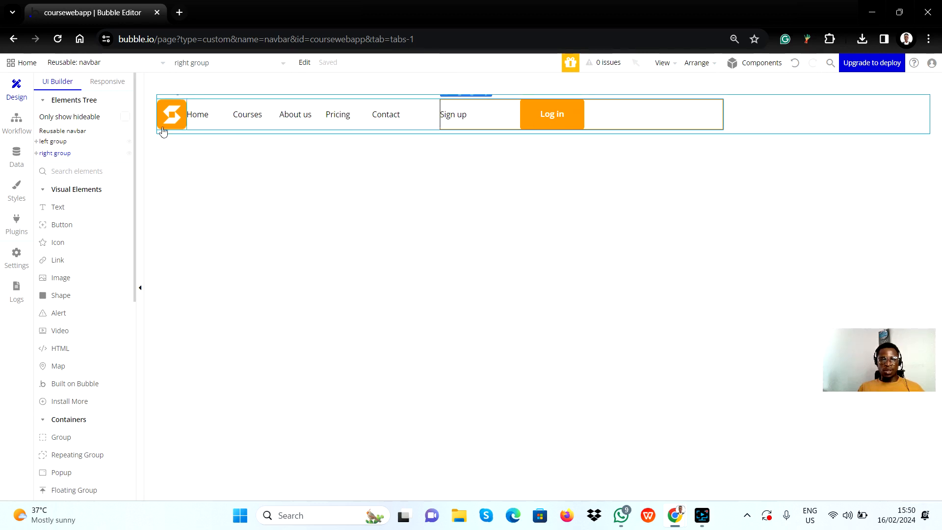
# Try the centered, right-aligned and space-around container alignments on the reusable navbar, and set it to Space between
pyautogui.click(73, 131)
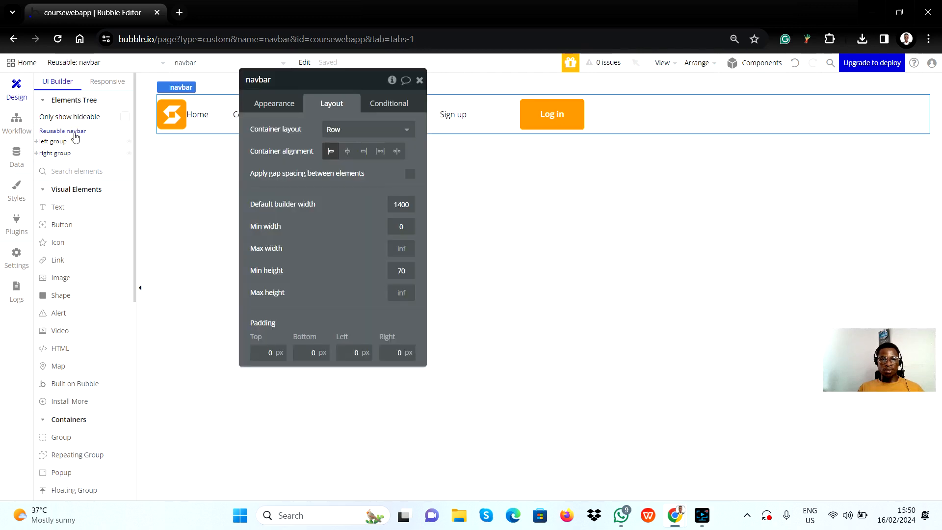
pyautogui.click(419, 79)
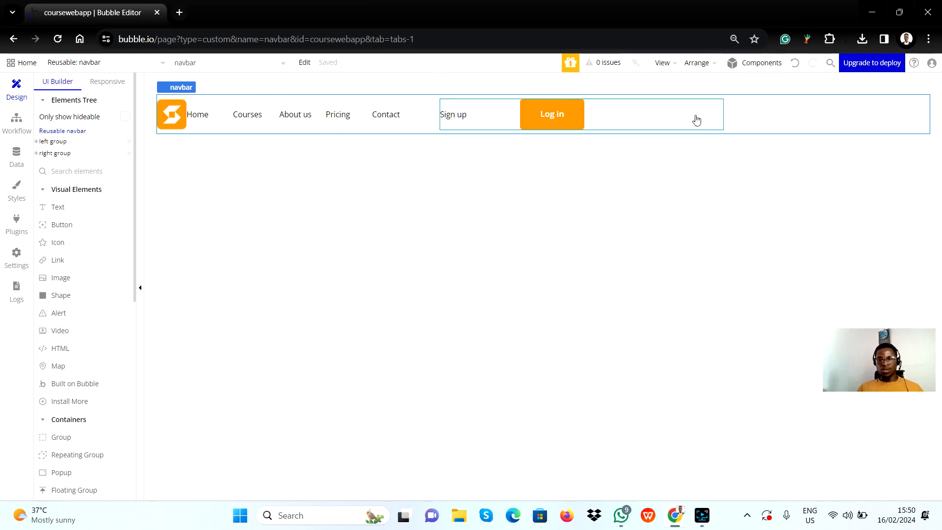
pyautogui.doubleClick(786, 113)
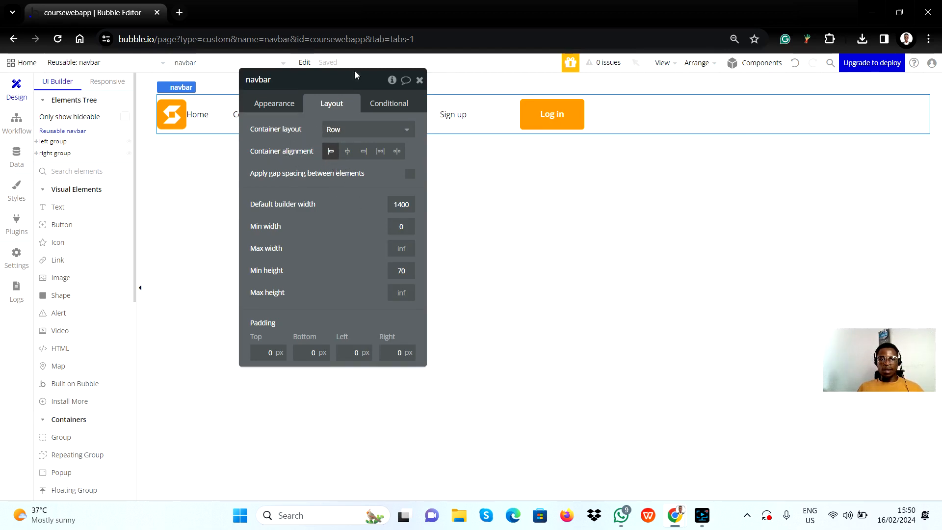
pyautogui.moveTo(351, 84); pyautogui.dragTo(502, 130)
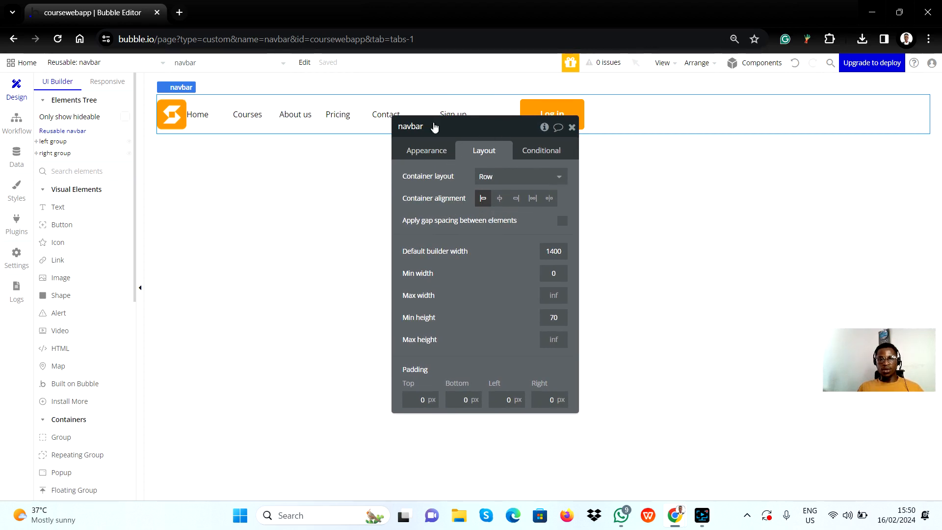
pyautogui.moveTo(455, 127); pyautogui.dragTo(488, 175)
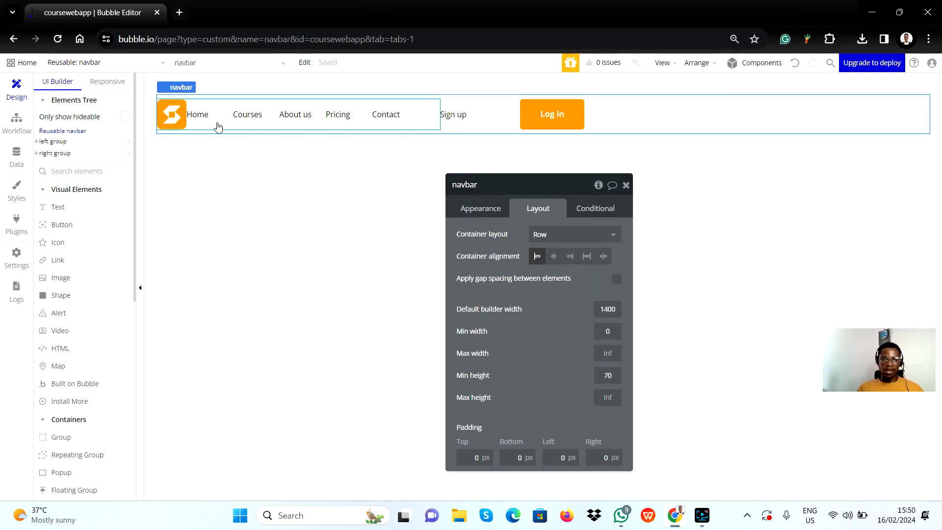
pyautogui.click(554, 256)
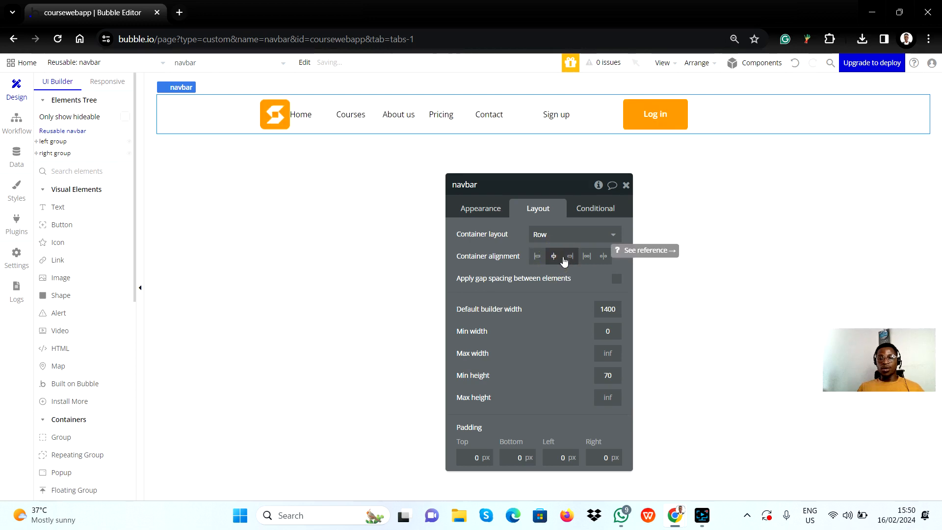
pyautogui.click(572, 260)
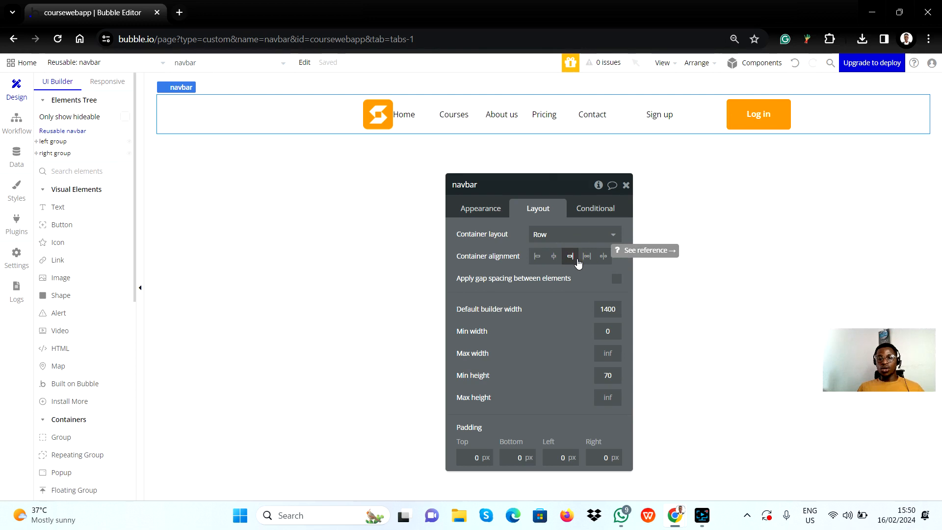
pyautogui.click(587, 257)
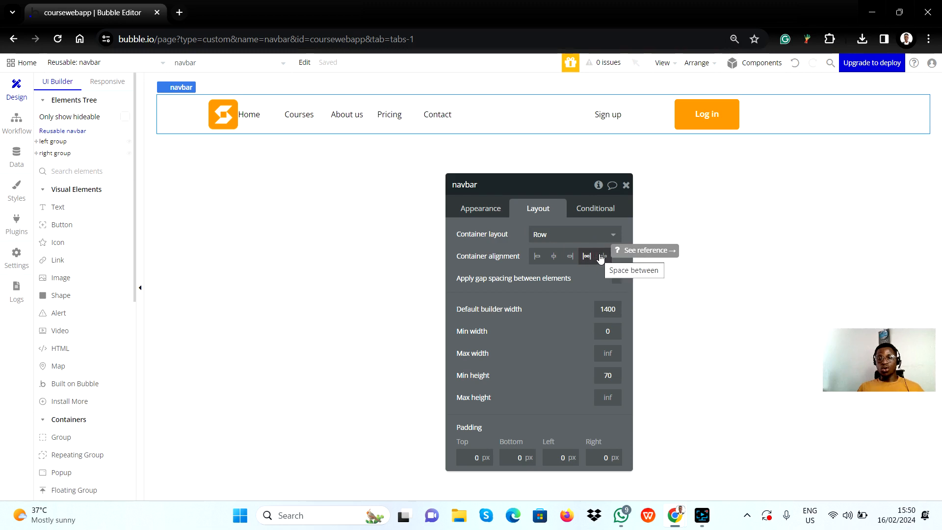
pyautogui.click(601, 256)
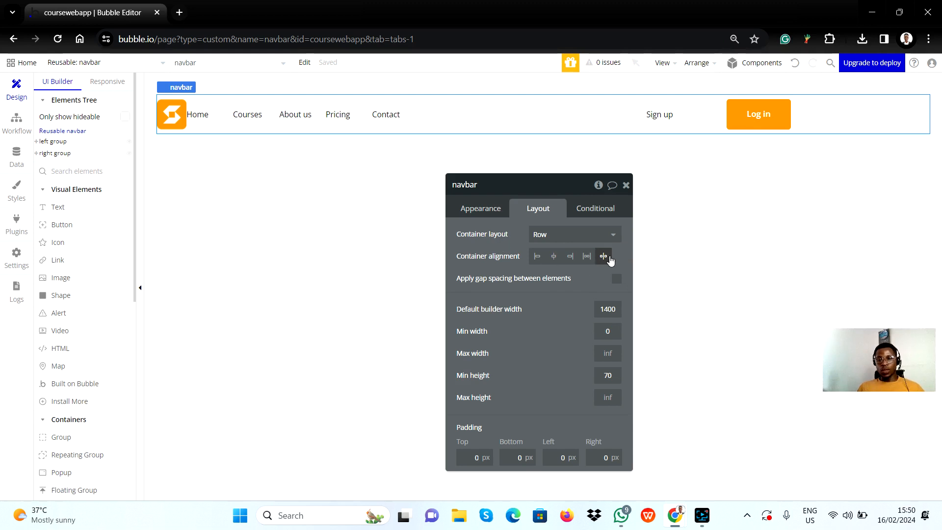
# Try the space-around container alignment on the reusable navbar once more, and return it to Space between
pyautogui.click(590, 257)
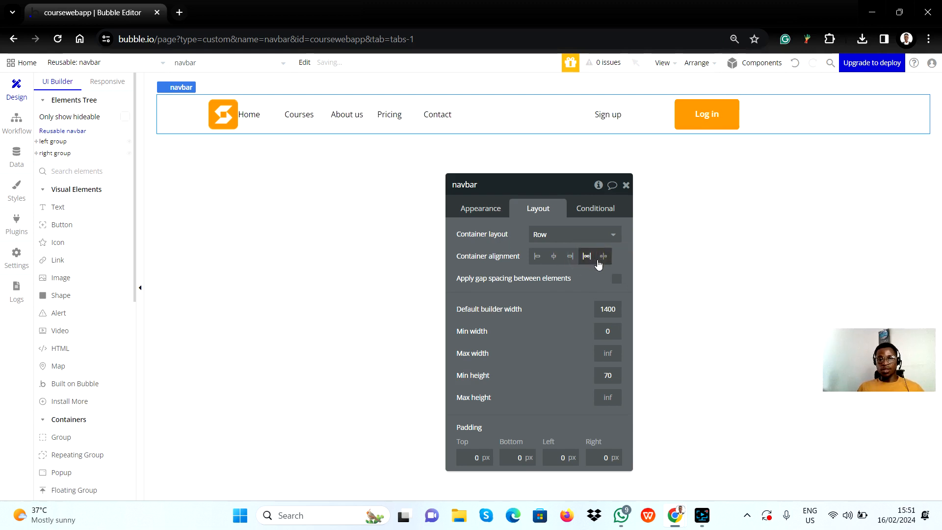
pyautogui.click(608, 260)
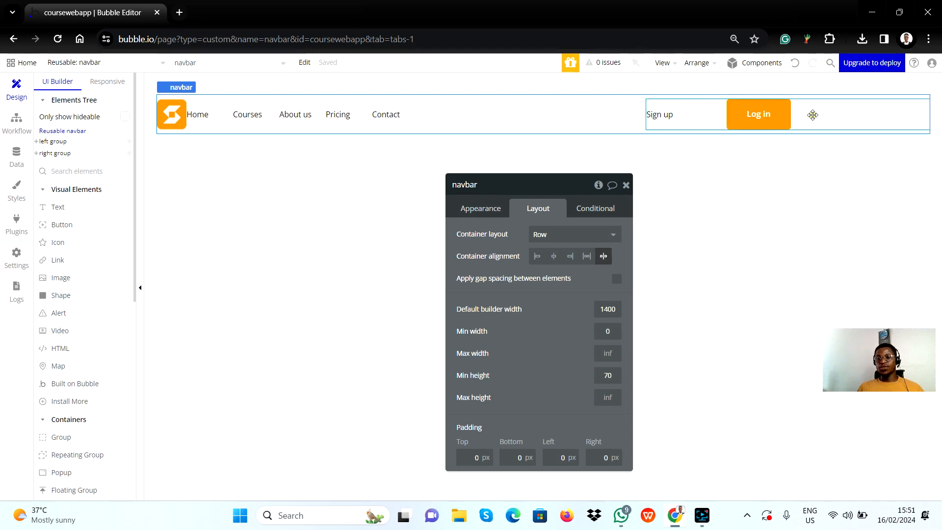
# Try the right-aligned, space-around and Space between container alignments on the right group, and return it to left-aligned
pyautogui.click(810, 115)
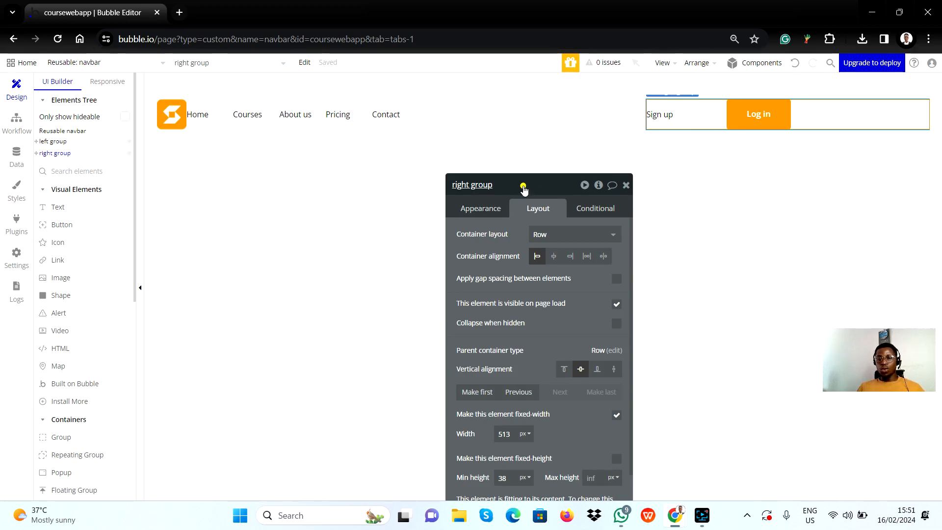
pyautogui.moveTo(522, 188); pyautogui.dragTo(460, 112)
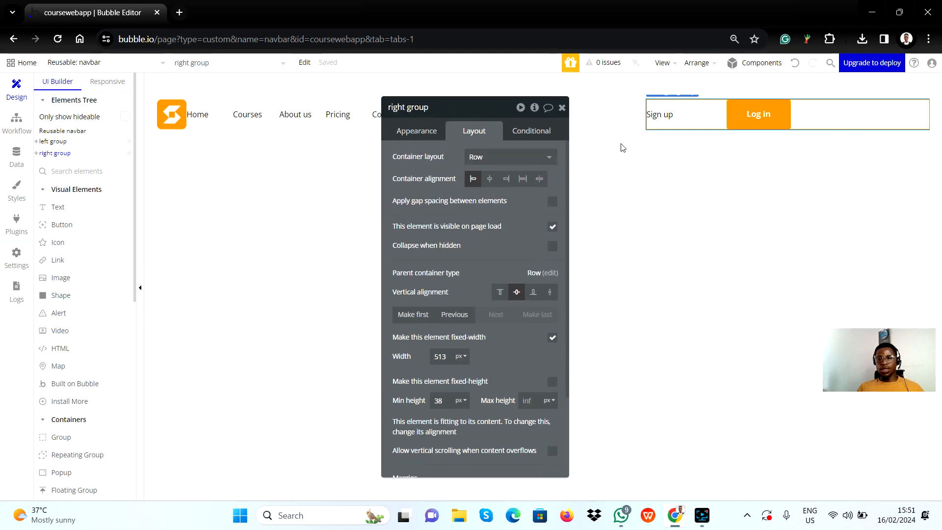
pyautogui.click(505, 182)
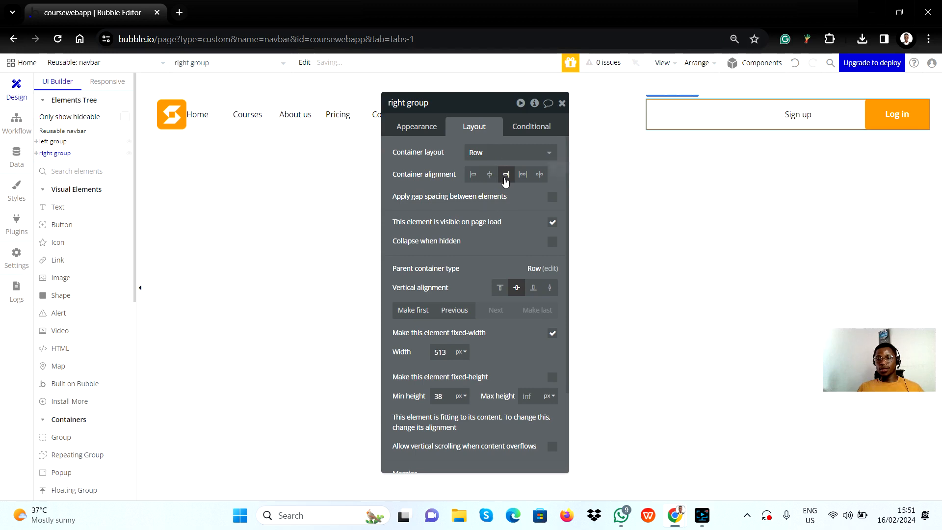
pyautogui.click(521, 175)
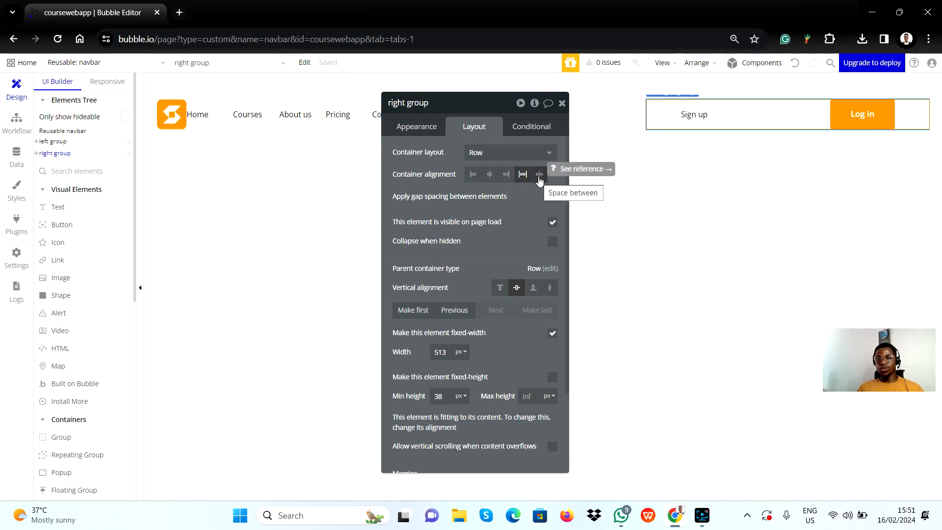
pyautogui.click(539, 175)
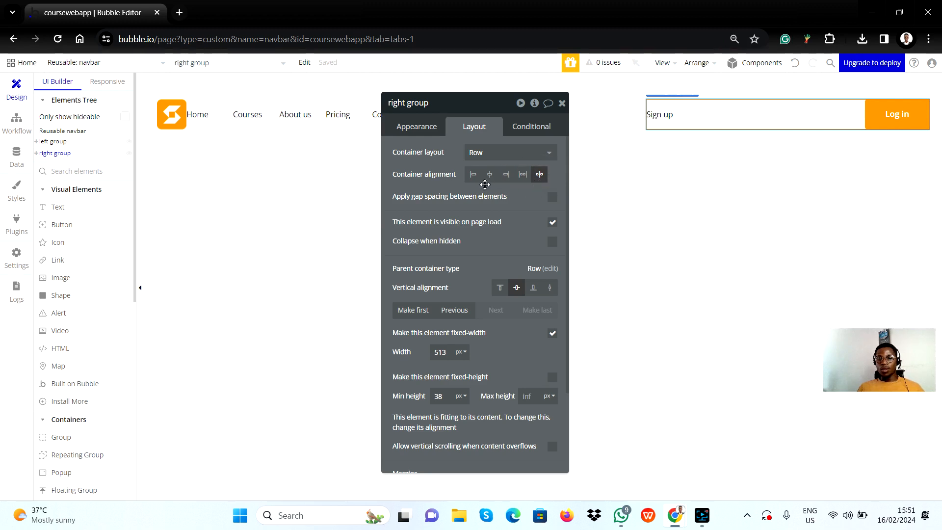
pyautogui.click(473, 175)
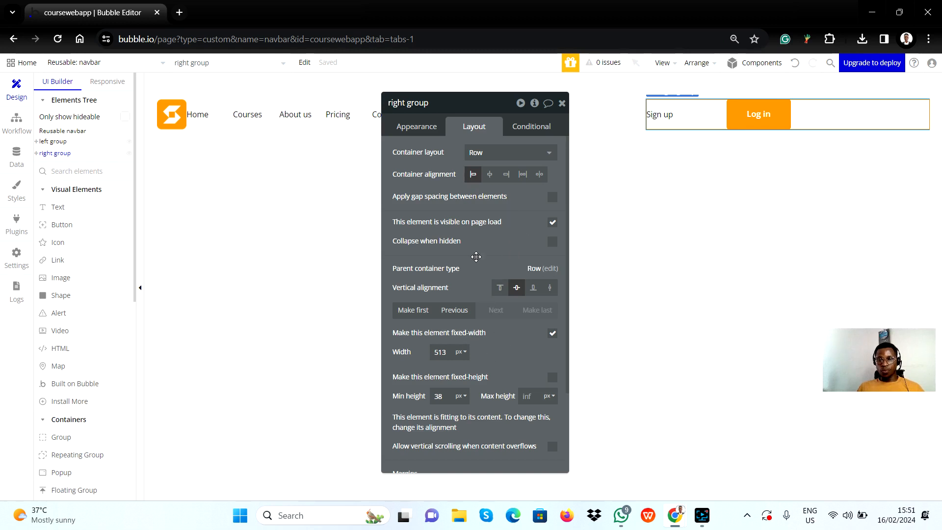
# Turn off fixed width for the right group, fit its width to content, and set its minimum width to 200 px
pyautogui.scroll(-1, 490, 234)
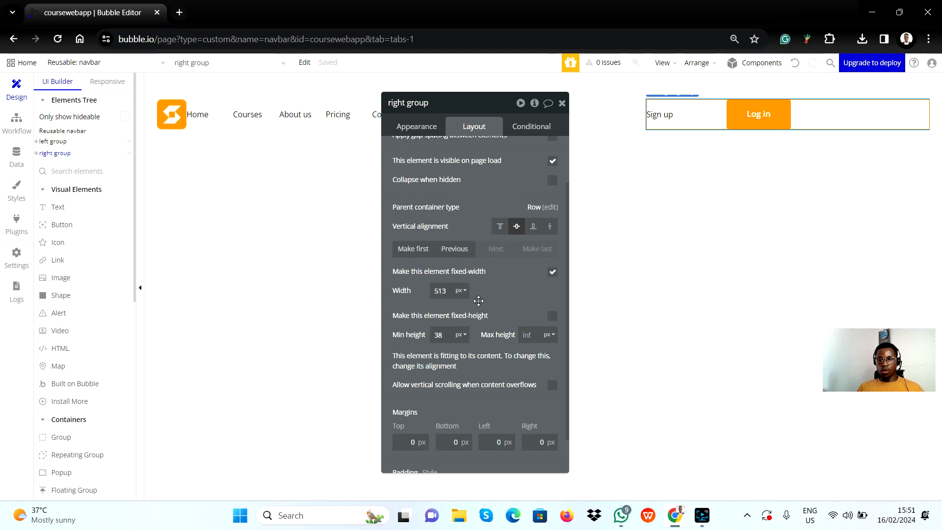
pyautogui.click(551, 273)
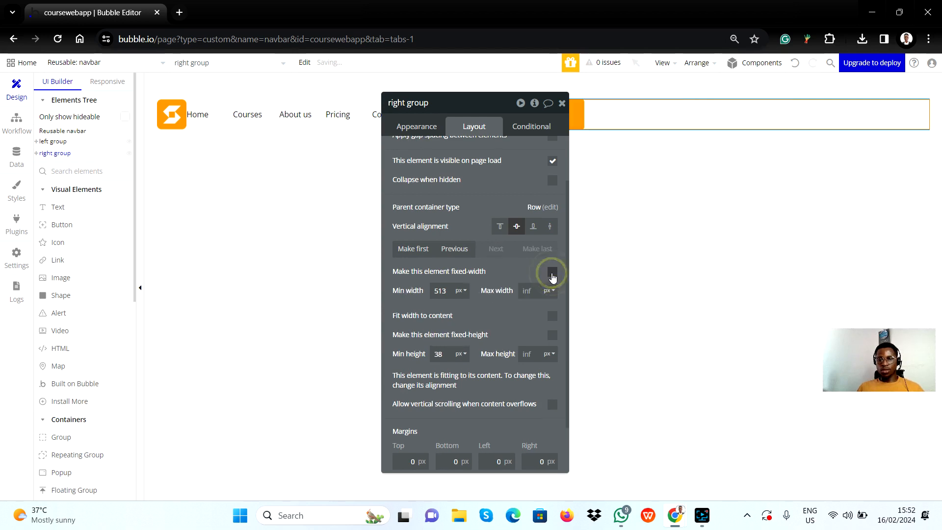
pyautogui.moveTo(464, 104); pyautogui.dragTo(276, 121)
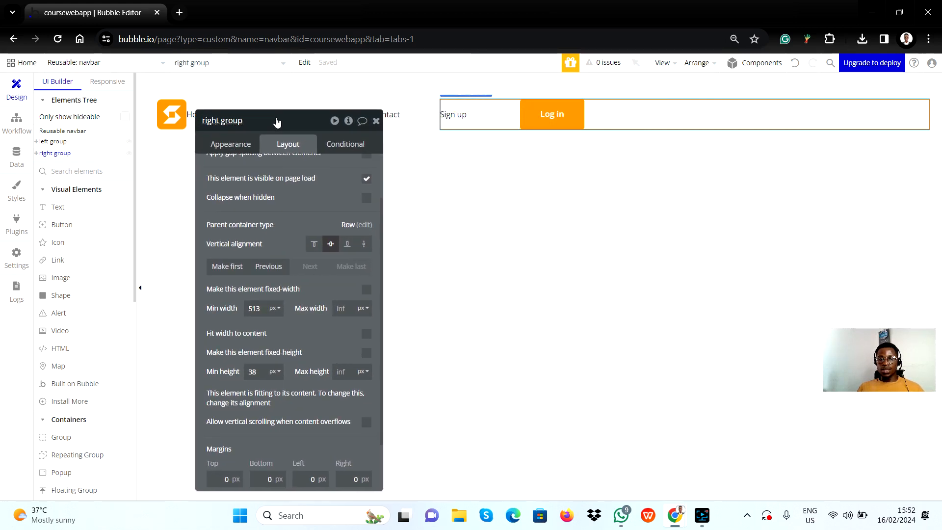
pyautogui.click(366, 334)
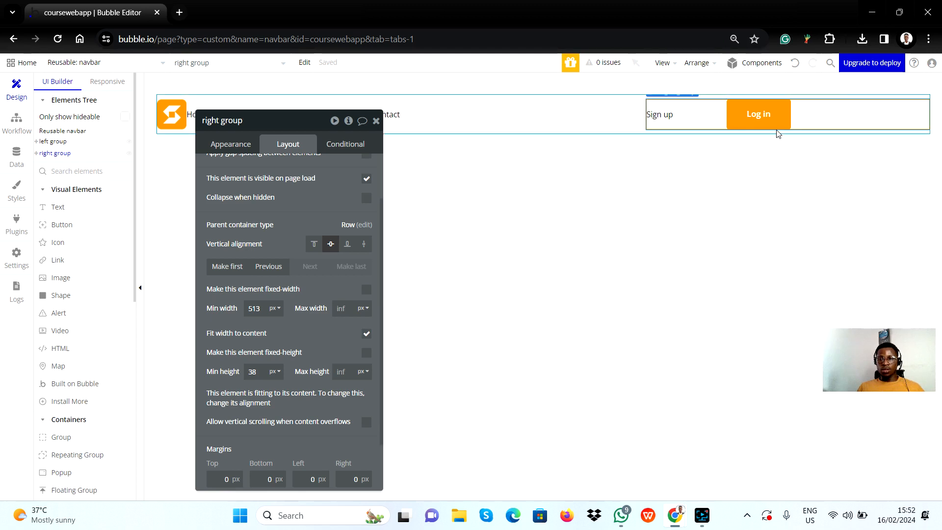
pyautogui.doubleClick(258, 310)
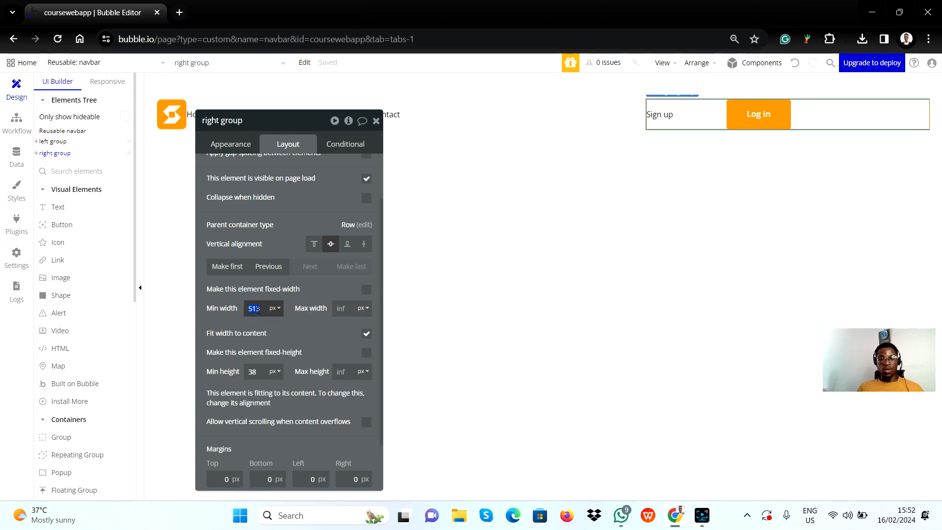
pyautogui.write('00')
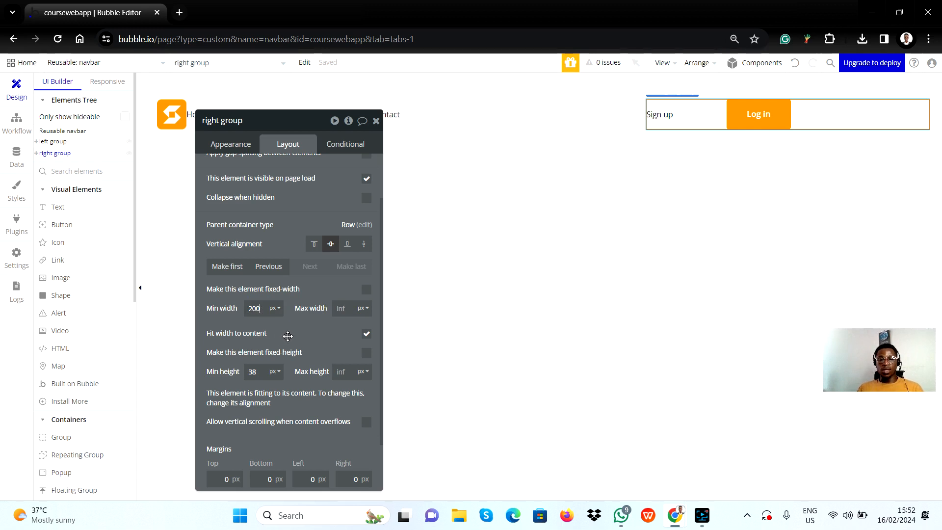
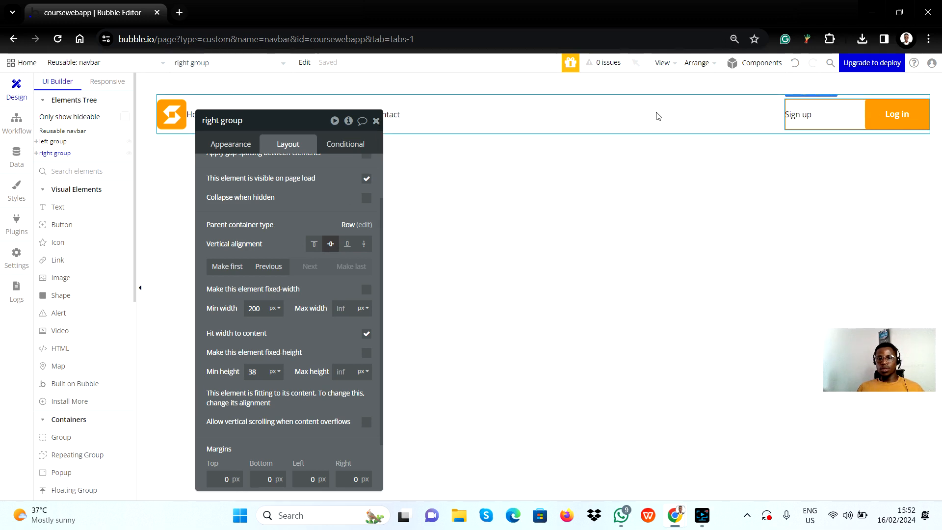
pyautogui.click(375, 121)
# Turn off fixed width for the left group and set its minimum width to 0 px
pyautogui.click(487, 127)
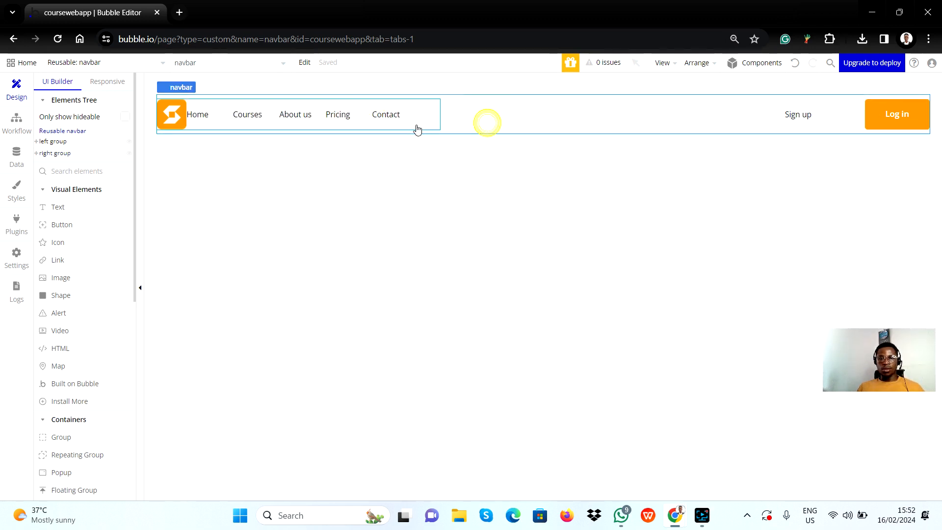
pyautogui.click(432, 110)
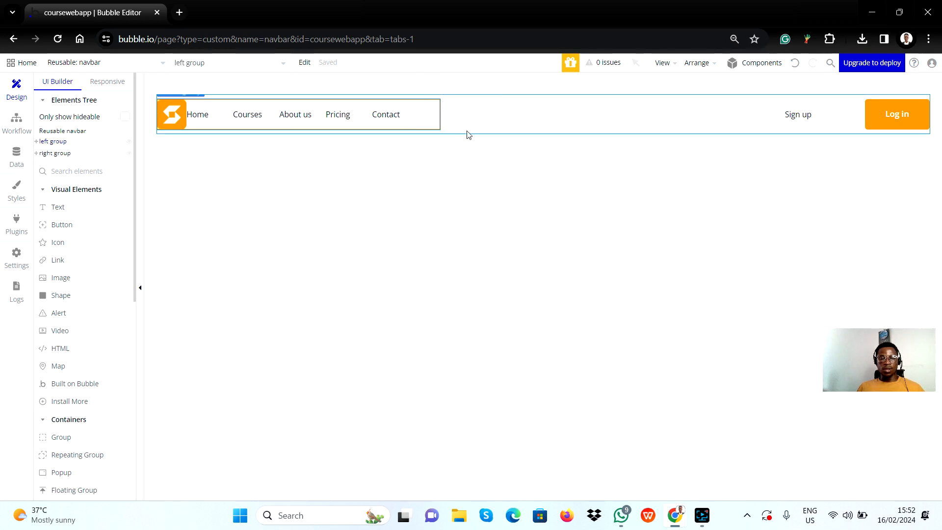
pyautogui.doubleClick(430, 118)
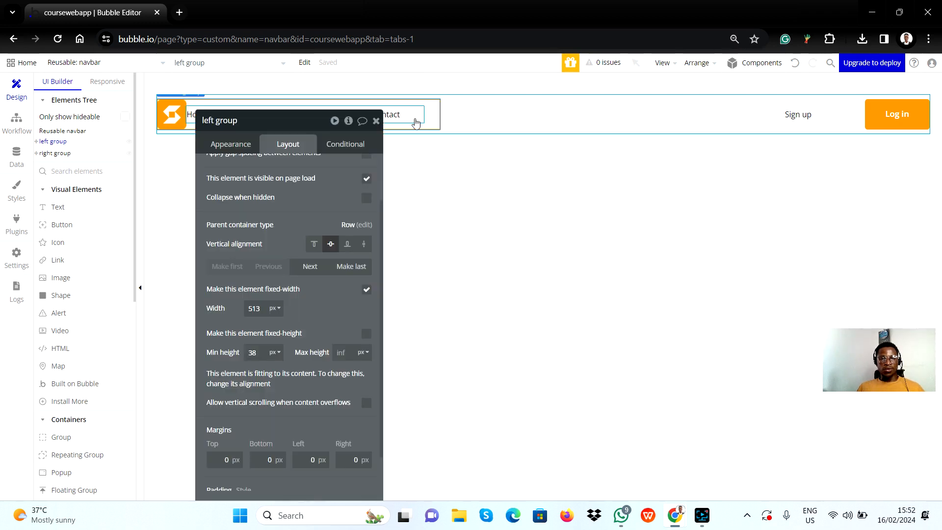
pyautogui.scroll(3, 330, 232)
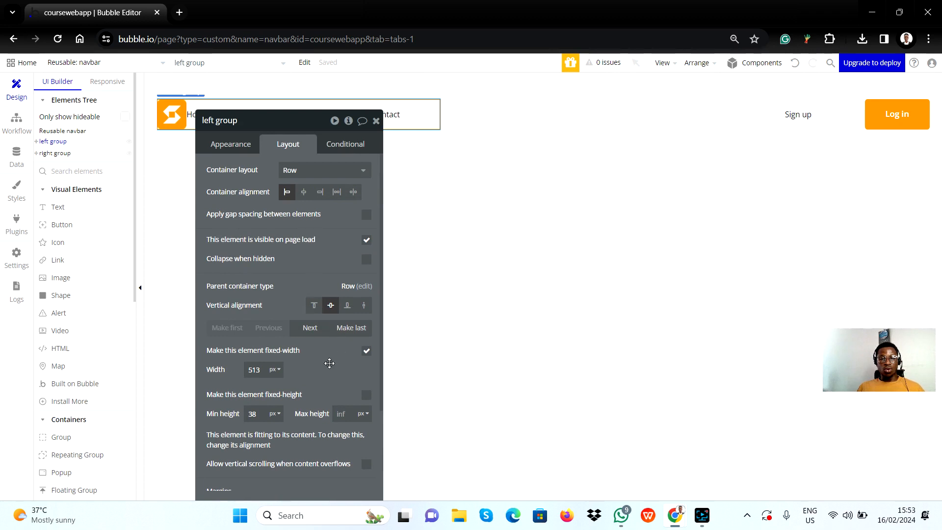
pyautogui.click(366, 352)
pyautogui.click(305, 117)
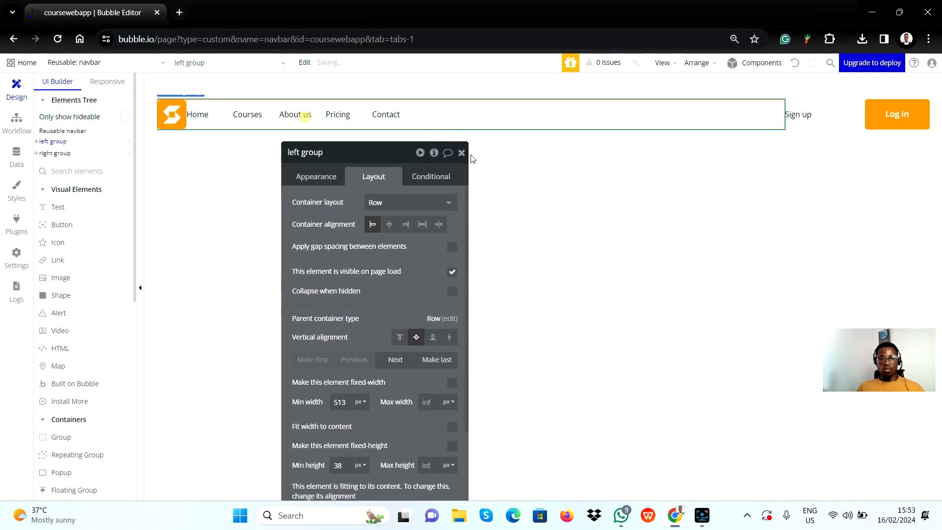
pyautogui.moveTo(466, 155); pyautogui.dragTo(610, 93)
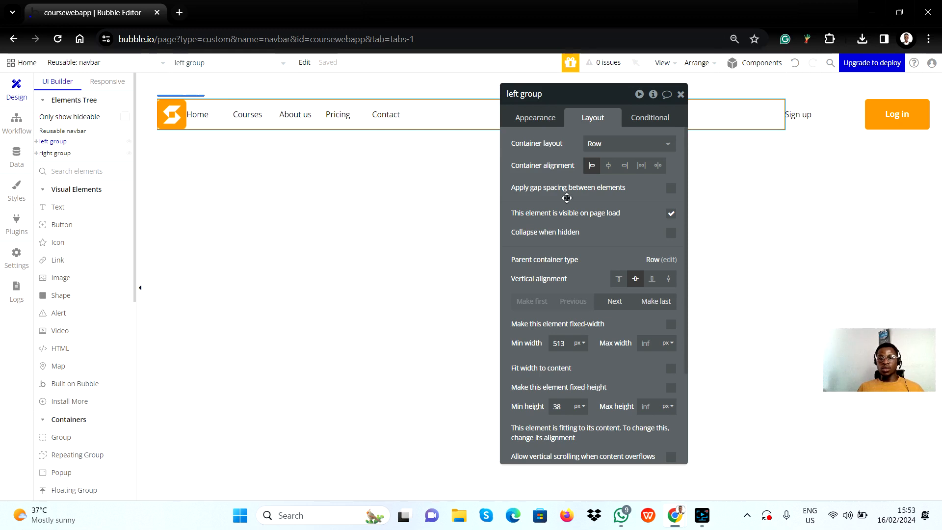
pyautogui.doubleClick(563, 341)
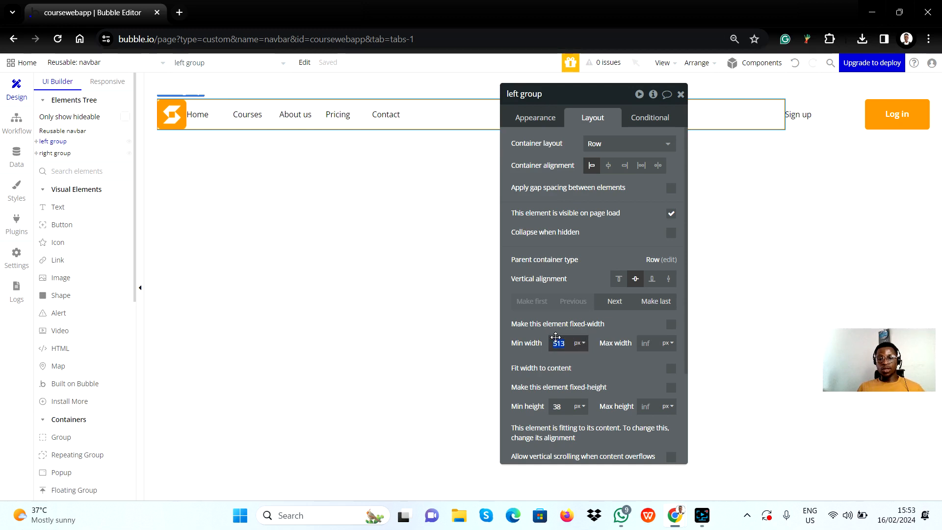
pyautogui.write('0')
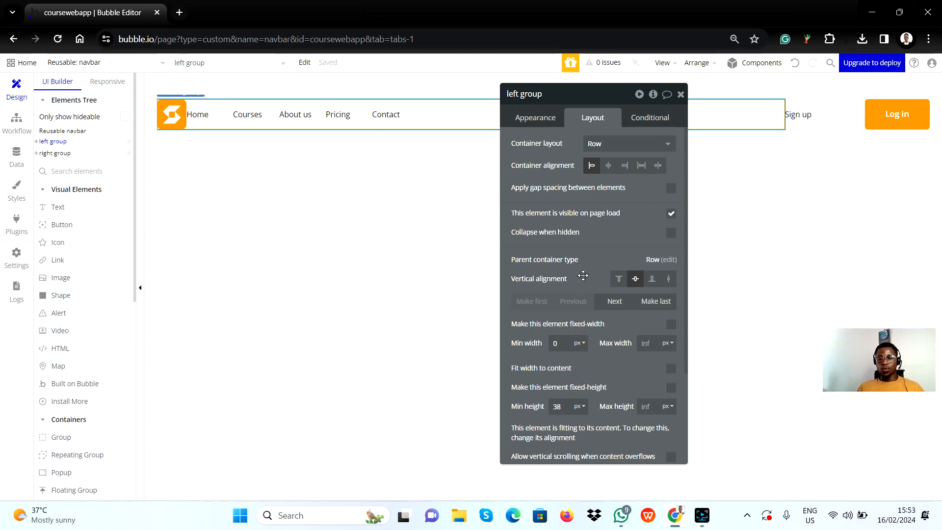
# Try maximum widths of 200 and 400 px on the left group, set it to 600 px, and close its properties
pyautogui.click(650, 344)
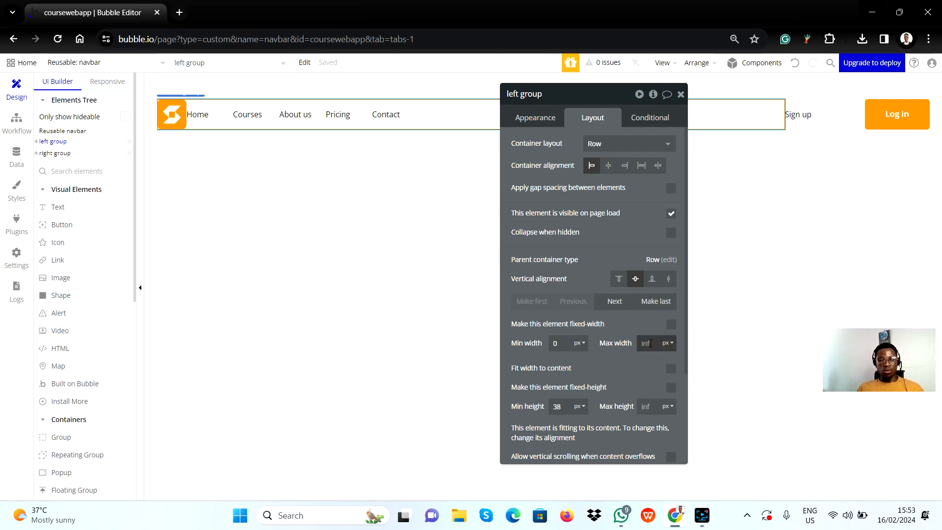
pyautogui.write('2')
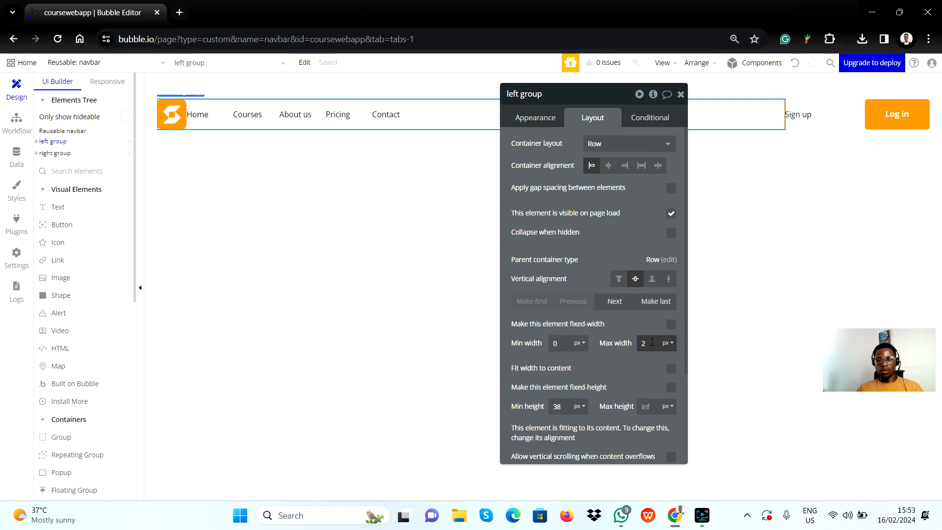
pyautogui.write('00')
pyautogui.click(597, 284)
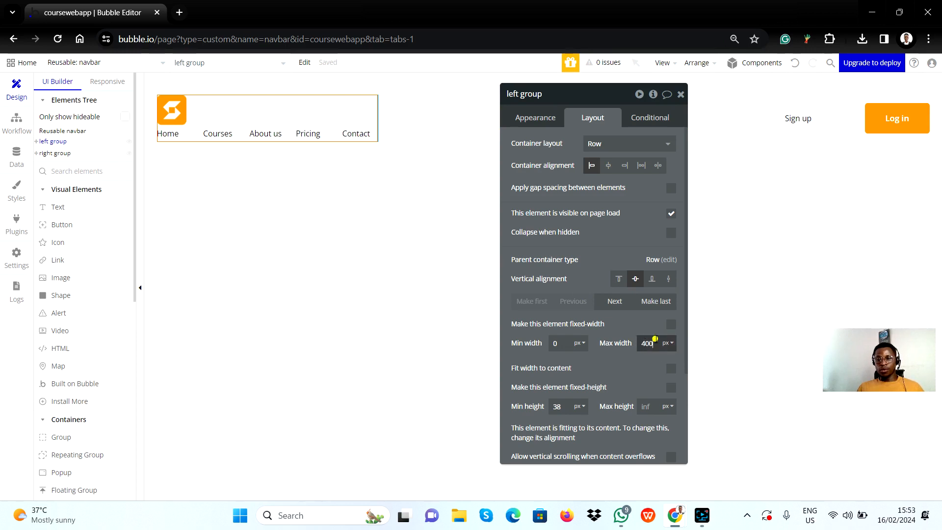
pyautogui.doubleClick(655, 339)
pyautogui.write('600')
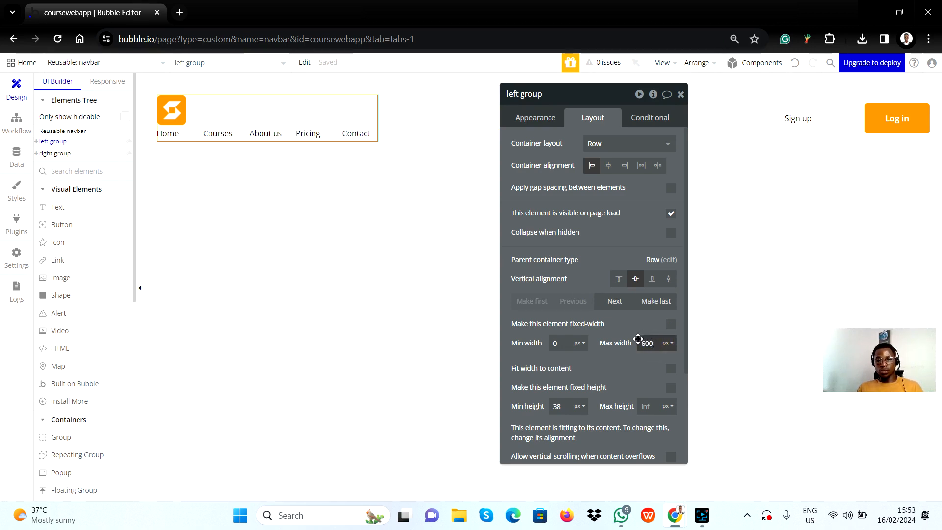
pyautogui.click(624, 365)
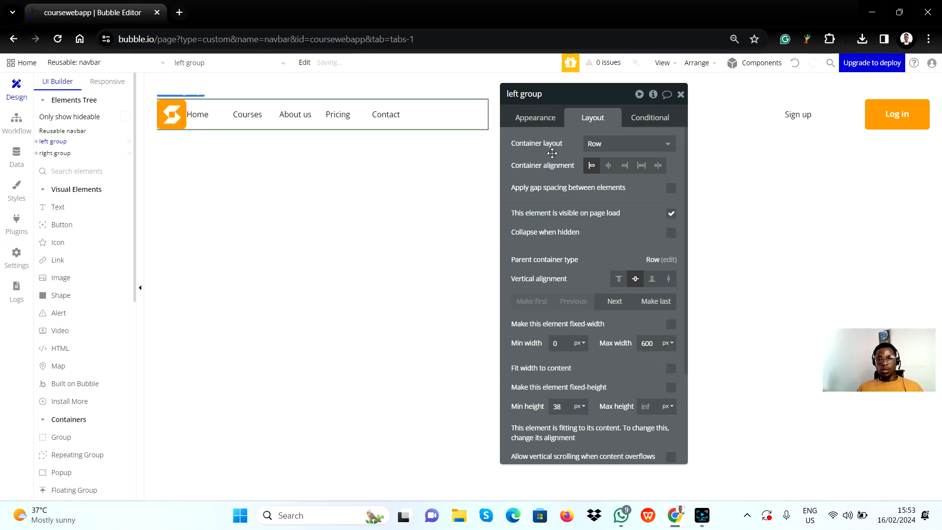
pyautogui.click(580, 95)
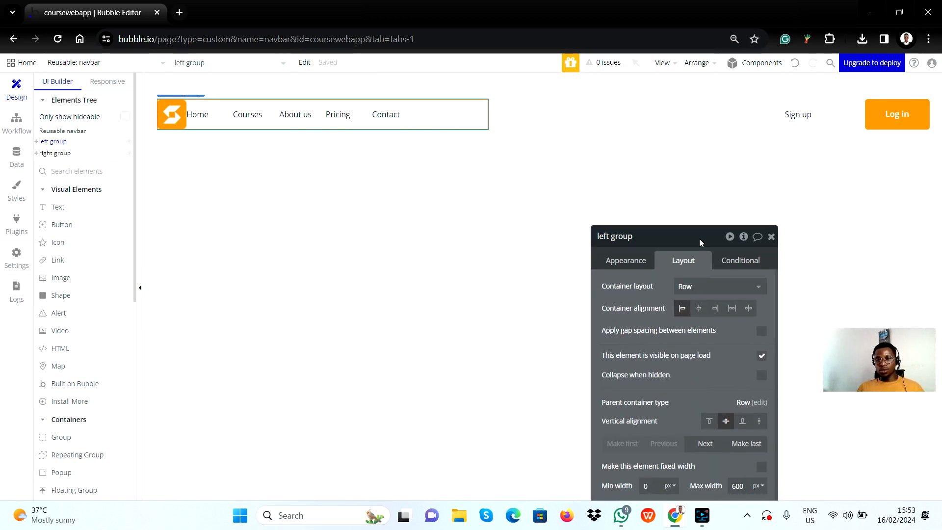
pyautogui.moveTo(699, 239); pyautogui.dragTo(676, 156)
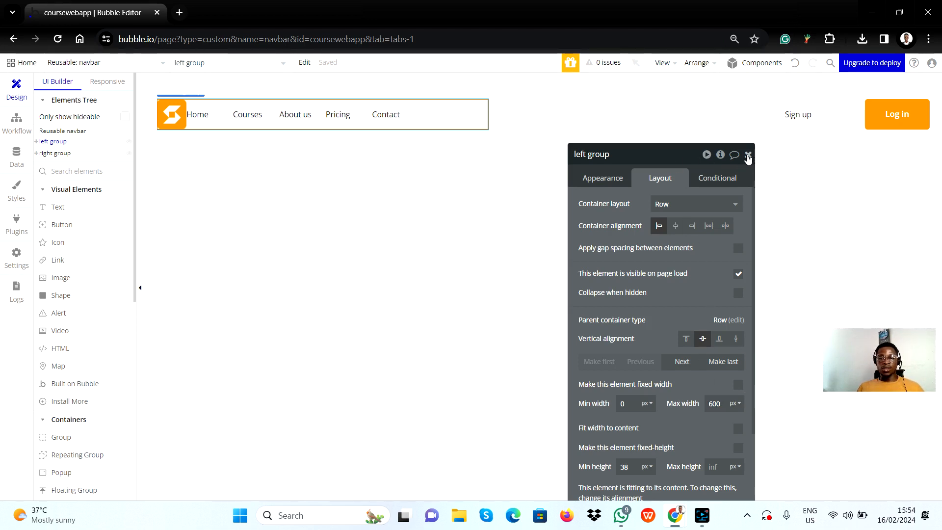
pyautogui.click(748, 155)
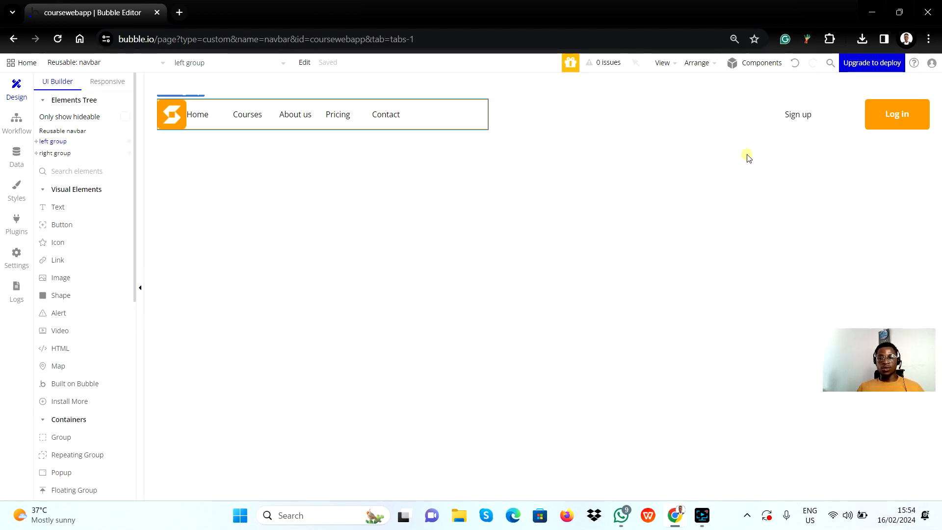
# Preview the navbar's responsive layout at the 1200, 992 and 768 px breakpoints
pyautogui.click(97, 85)
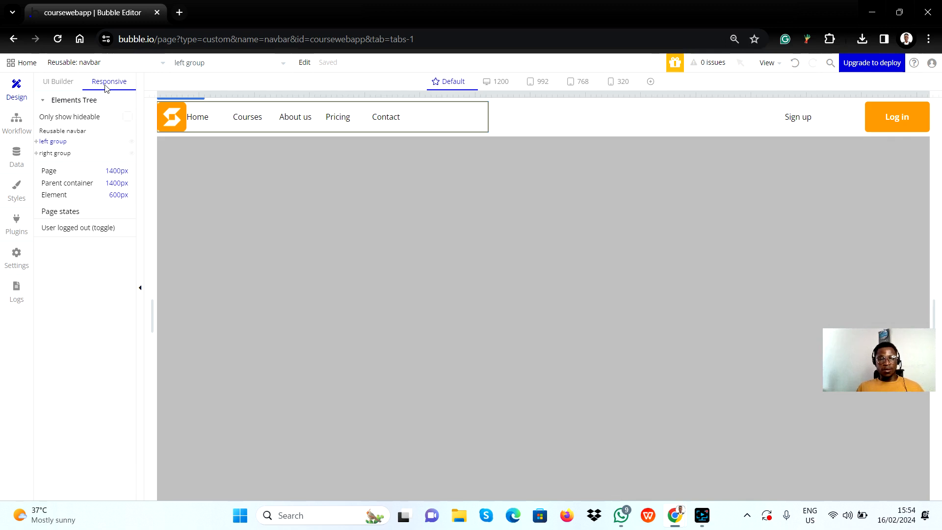
pyautogui.click(498, 84)
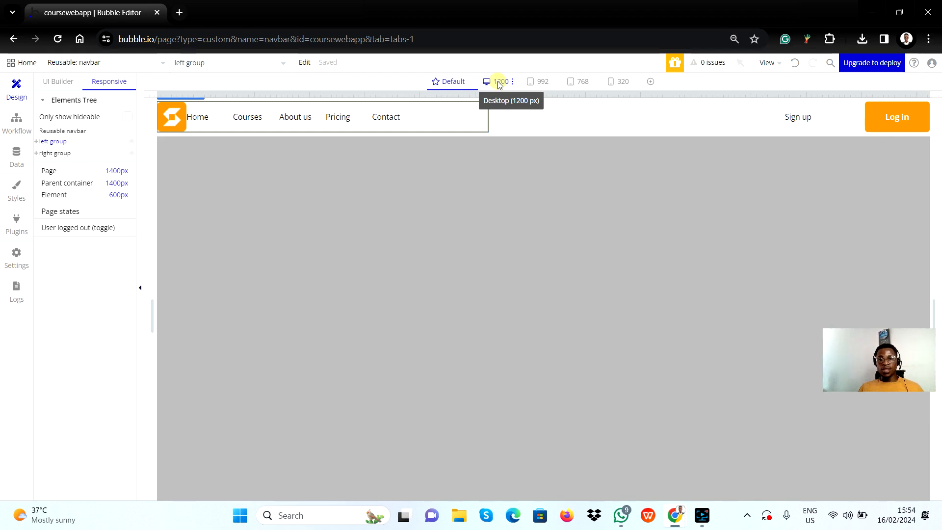
pyautogui.click(537, 84)
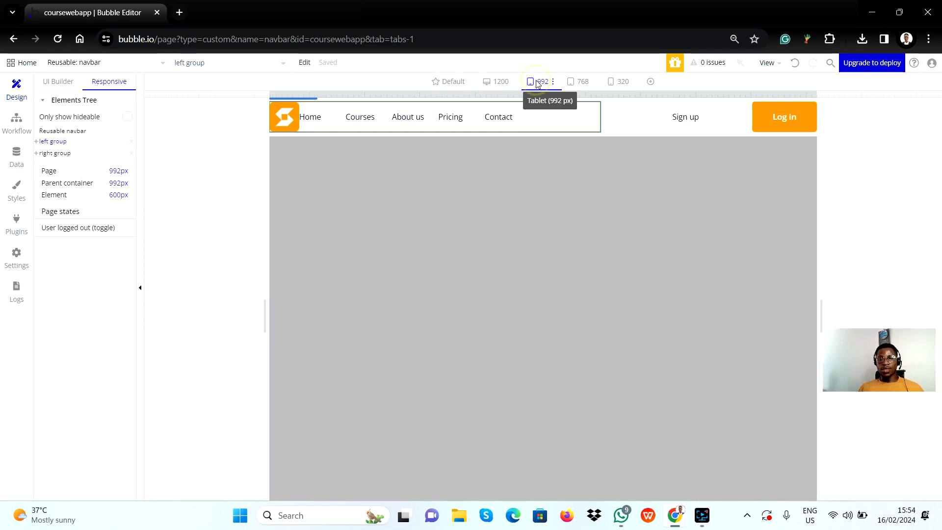
pyautogui.click(576, 87)
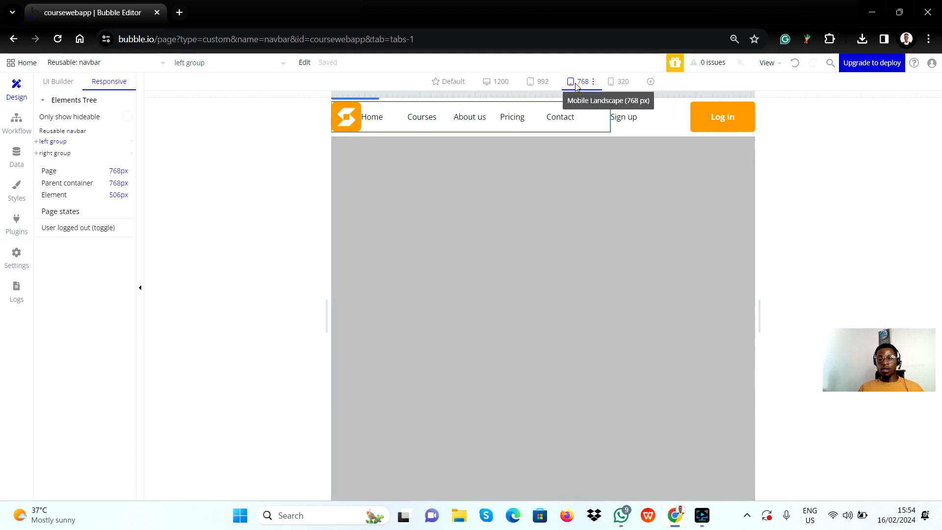
# Preview the navbar at the 320, 768, 992, 1200 px and default breakpoints, and return to the UI builder
pyautogui.click(620, 85)
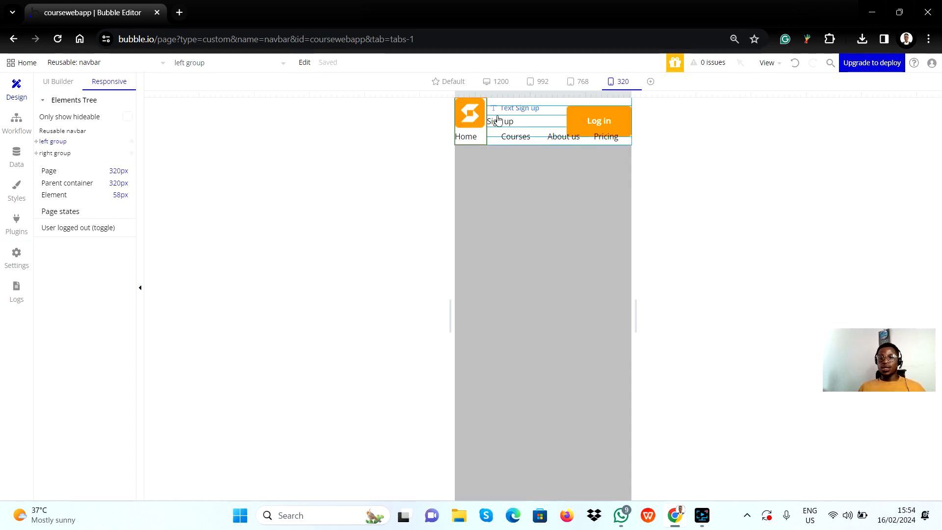
pyautogui.click(582, 82)
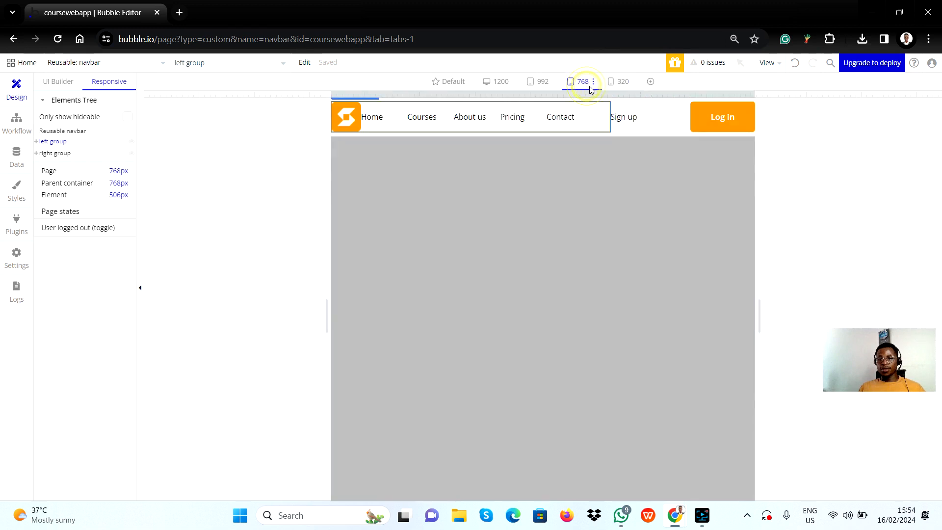
pyautogui.click(541, 82)
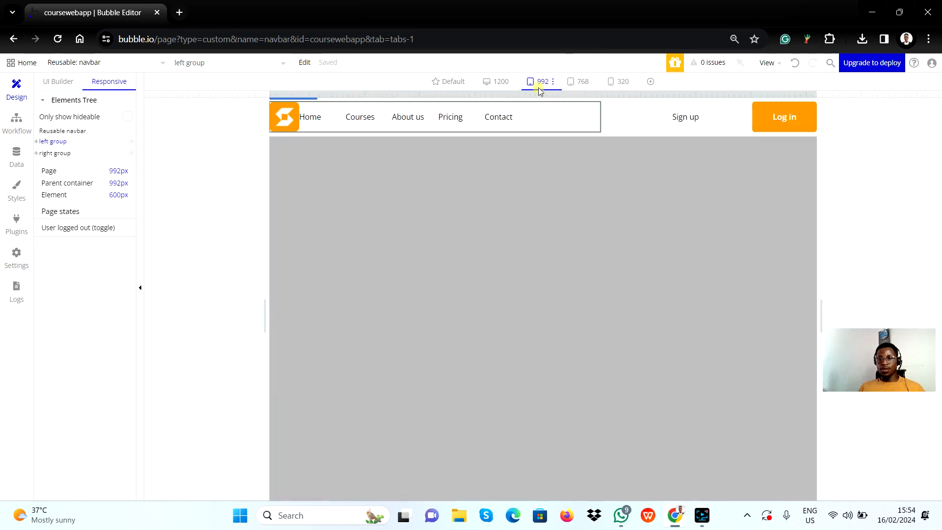
pyautogui.click(501, 88)
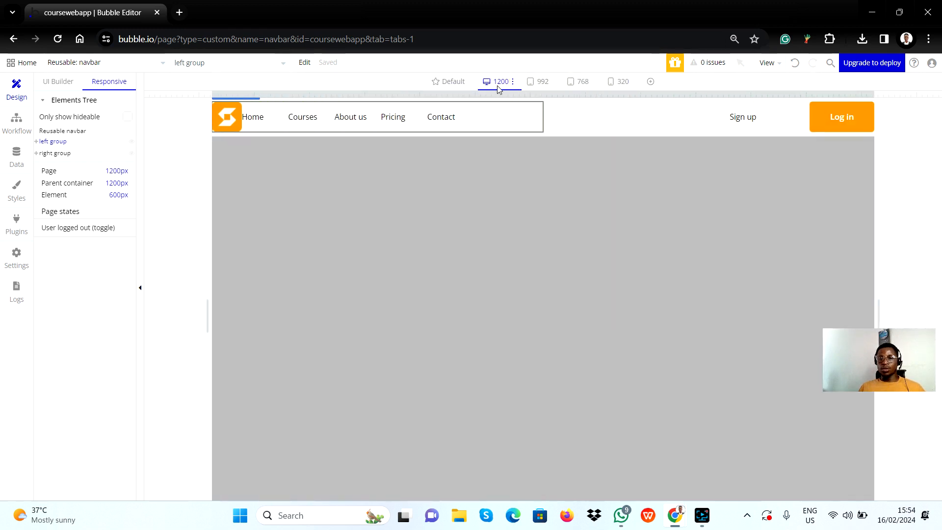
pyautogui.click(453, 84)
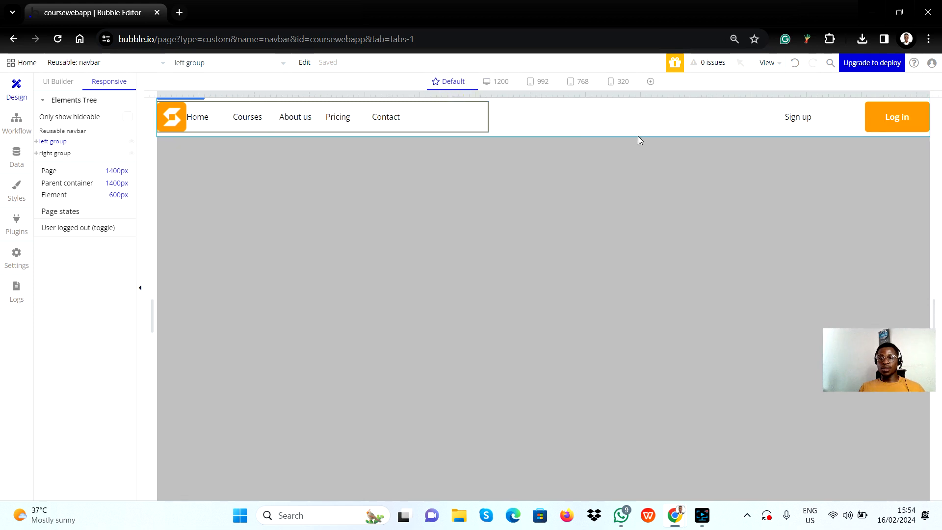
pyautogui.click(58, 86)
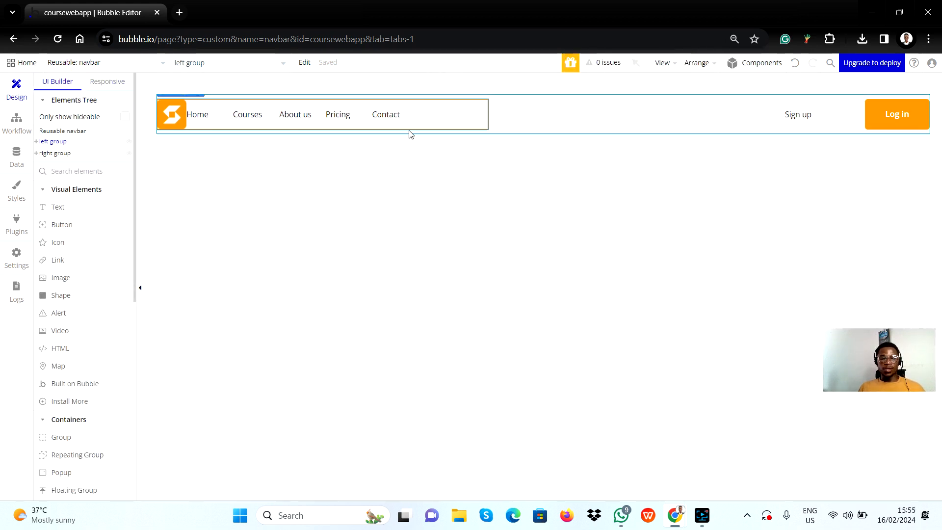
# Switch to the Figma design, examine the spacing between logo and page links in the navbar, and return to Bubble
pyautogui.hotkey('alt', 'Tab')
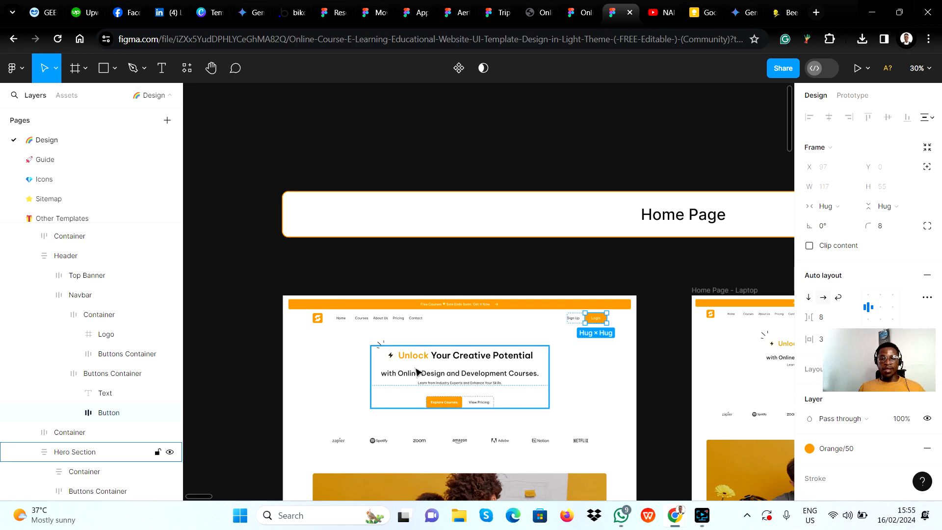
pyautogui.scroll(5, 328, 322)
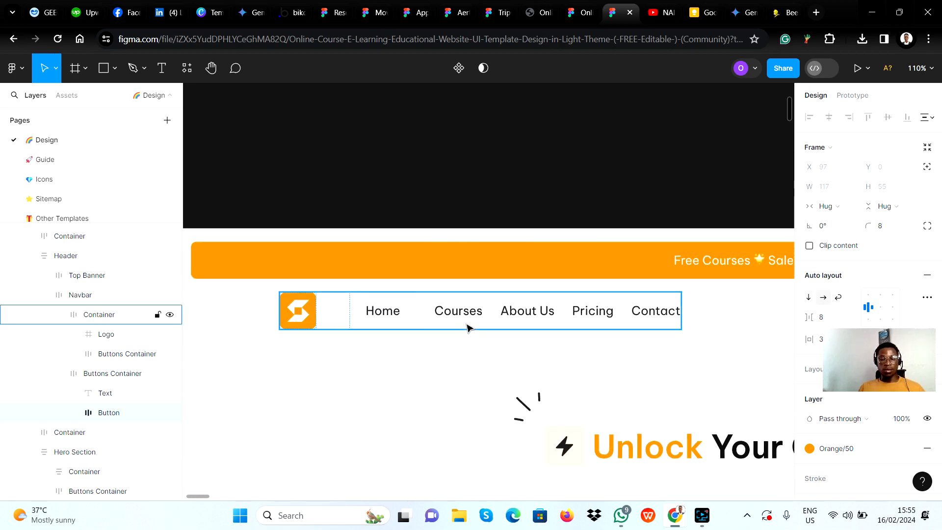
pyautogui.hotkey('alt', 'Tab')
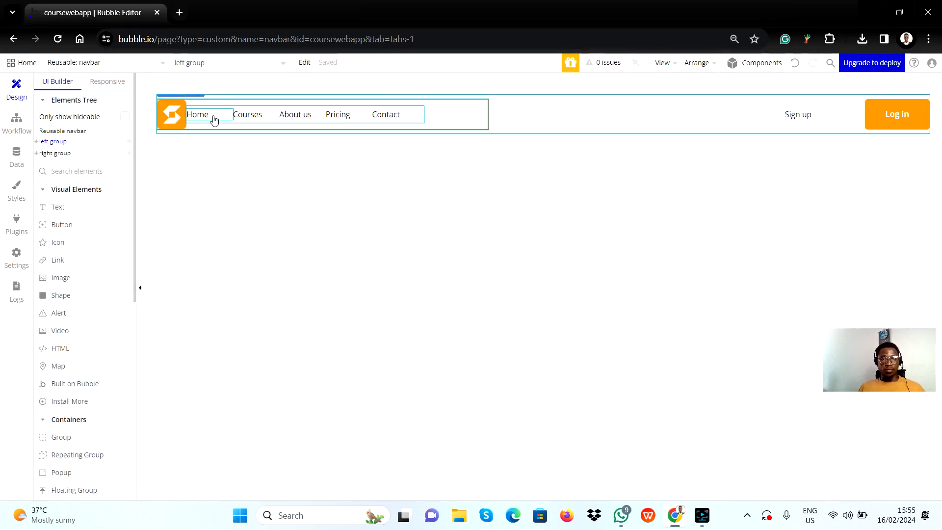
# Inspect the layout properties of the left group, the logo and the inner group holding the page links
pyautogui.doubleClick(466, 118)
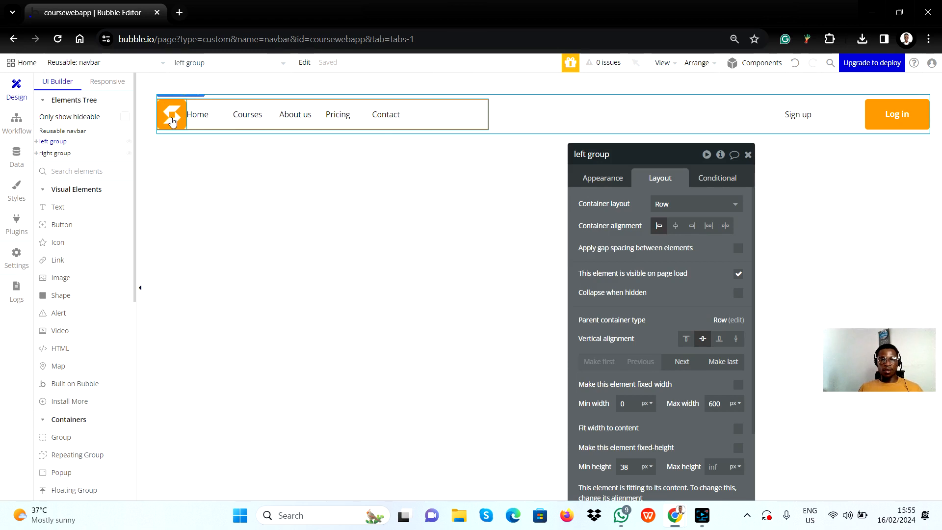
pyautogui.click(172, 121)
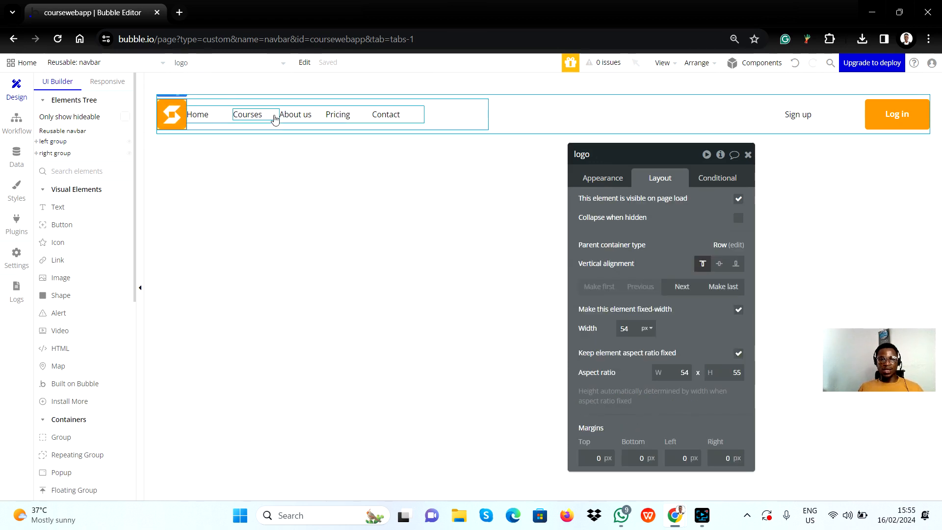
pyautogui.click(423, 115)
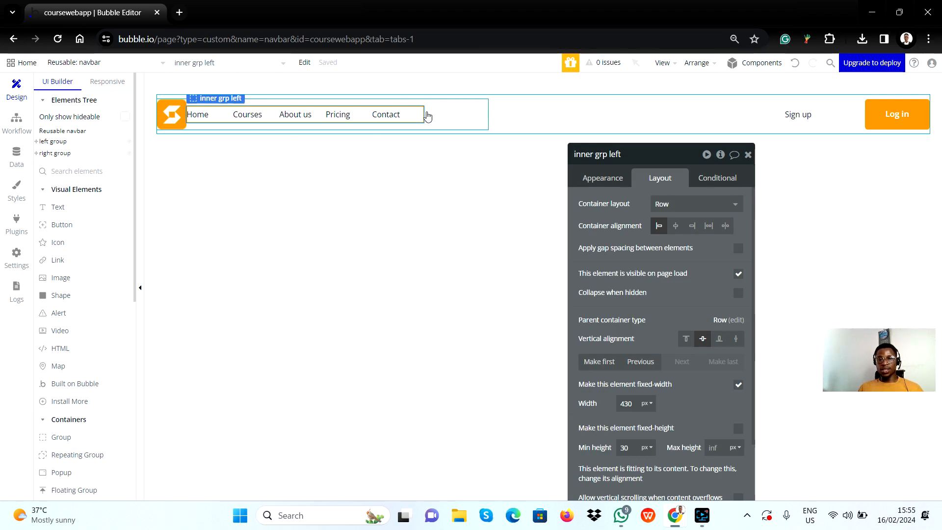
pyautogui.click(179, 123)
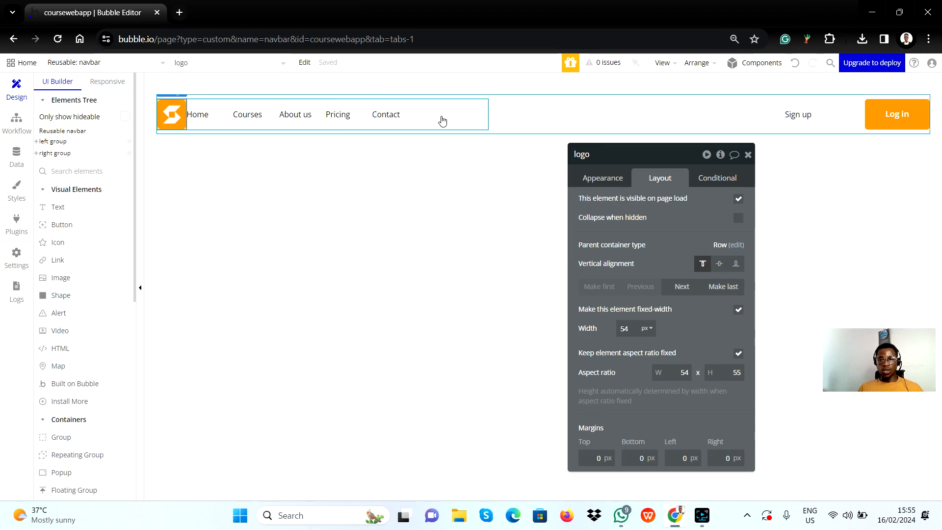
# Try space-around container alignment on the left group, compare it with the Figma navbar, and restore left alignment
pyautogui.click(465, 121)
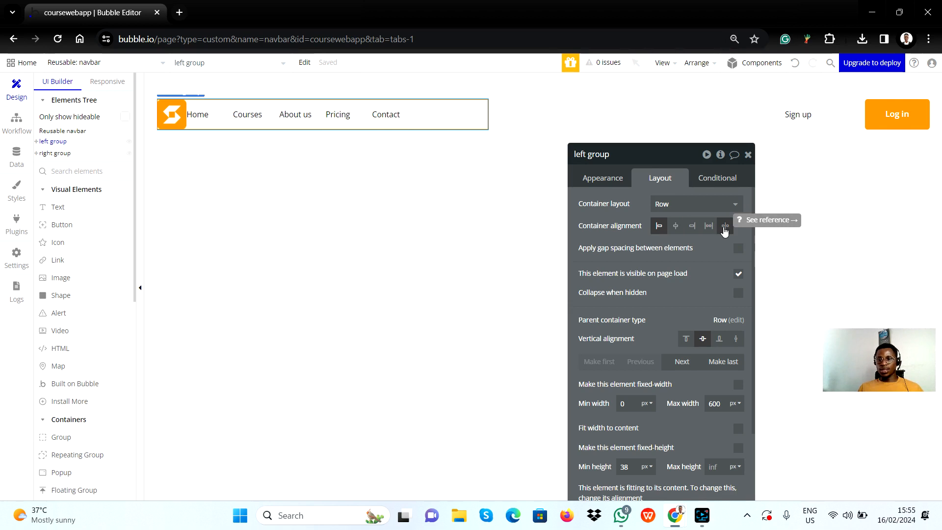
pyautogui.click(725, 229)
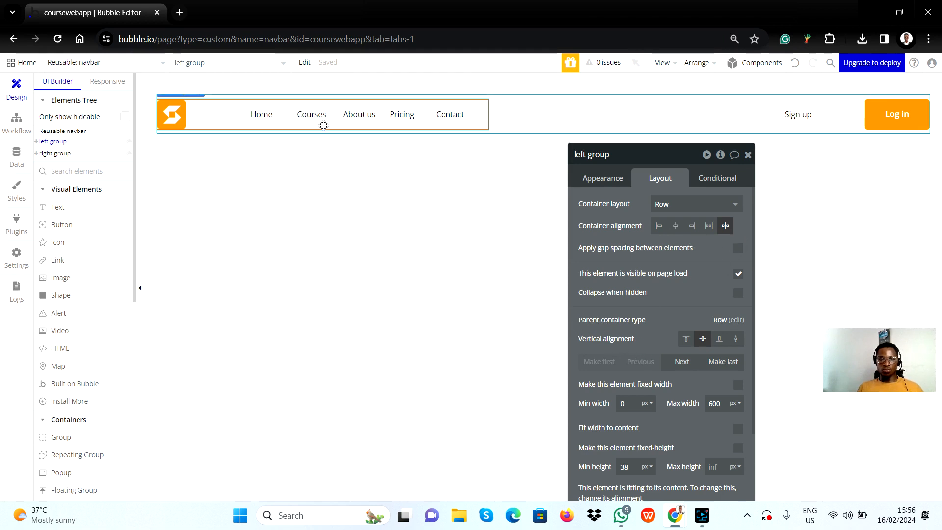
pyautogui.hotkey('alt', 'Tab')
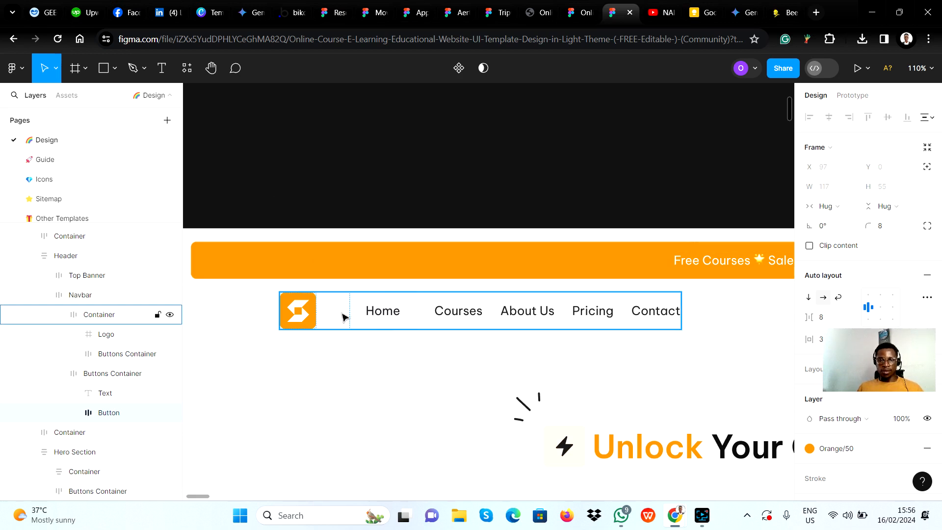
pyautogui.press('alt')
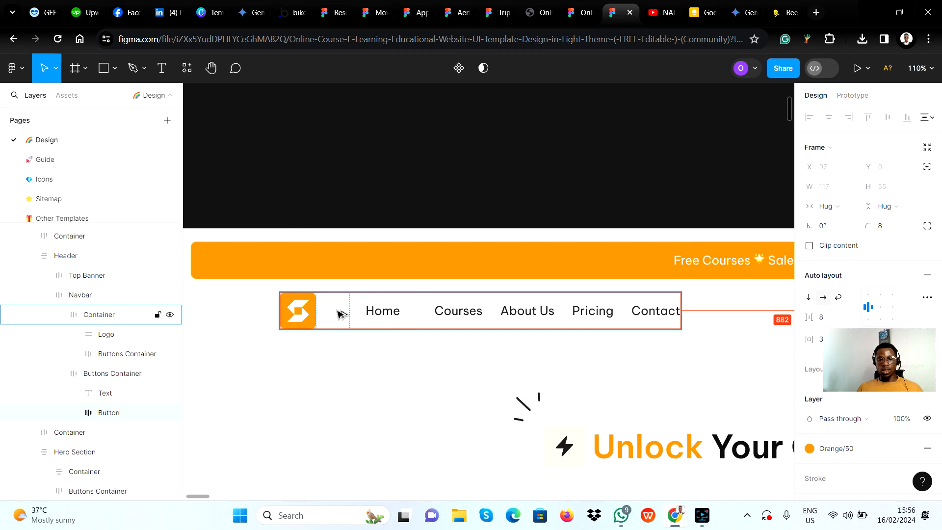
pyautogui.hotkey('alt', 'Tab')
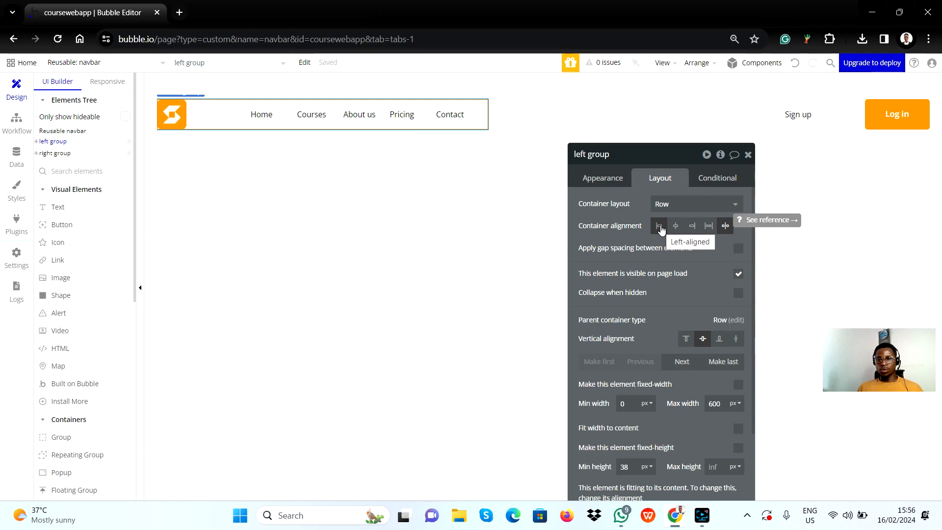
pyautogui.click(659, 227)
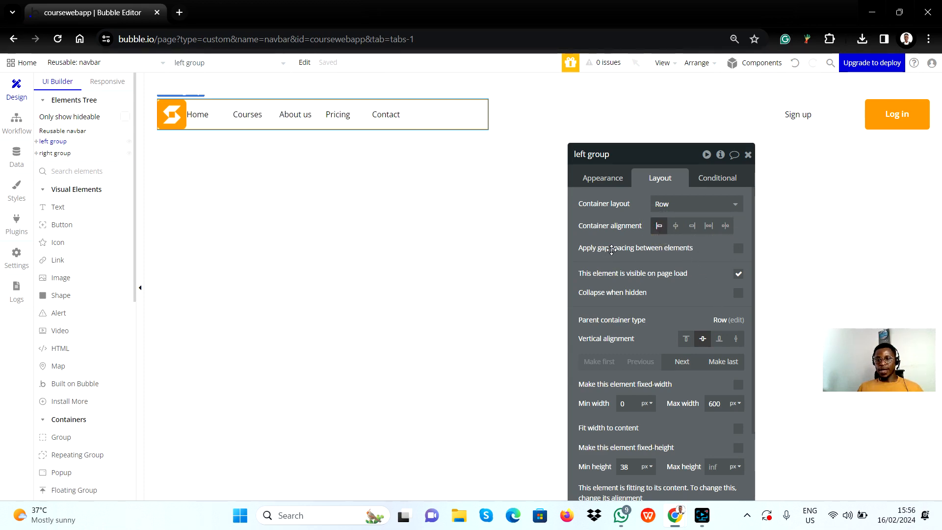
# In Figma, inspect the auto layout gap between the logo and the links container in the navbar
pyautogui.hotkey('alt', 'Tab')
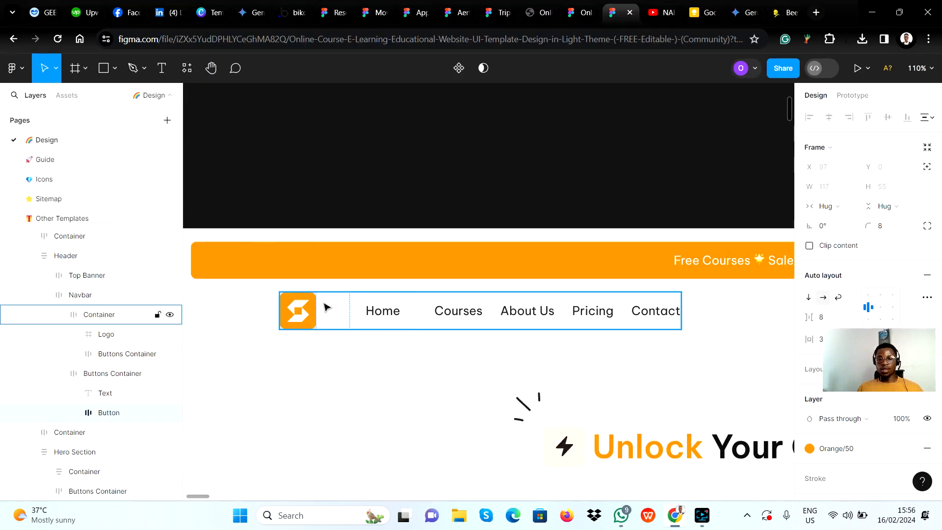
pyautogui.click(343, 316)
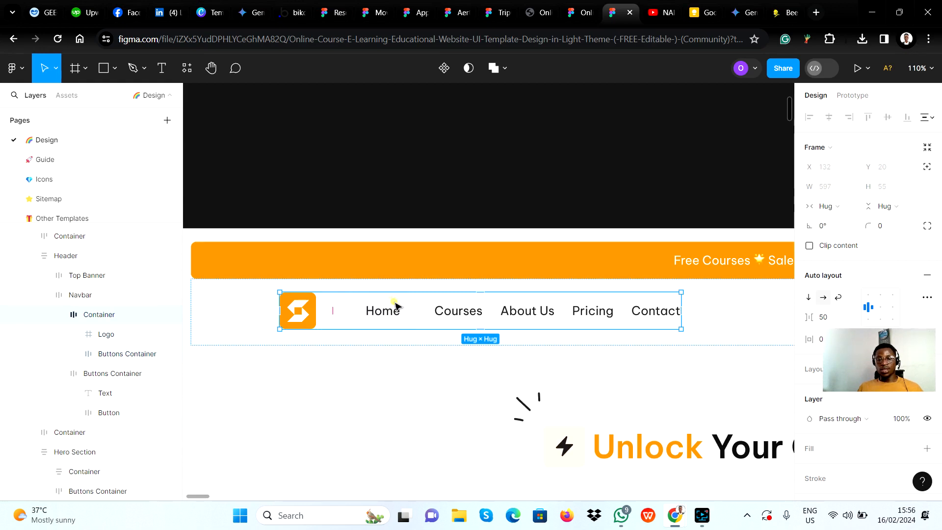
pyautogui.click(363, 312)
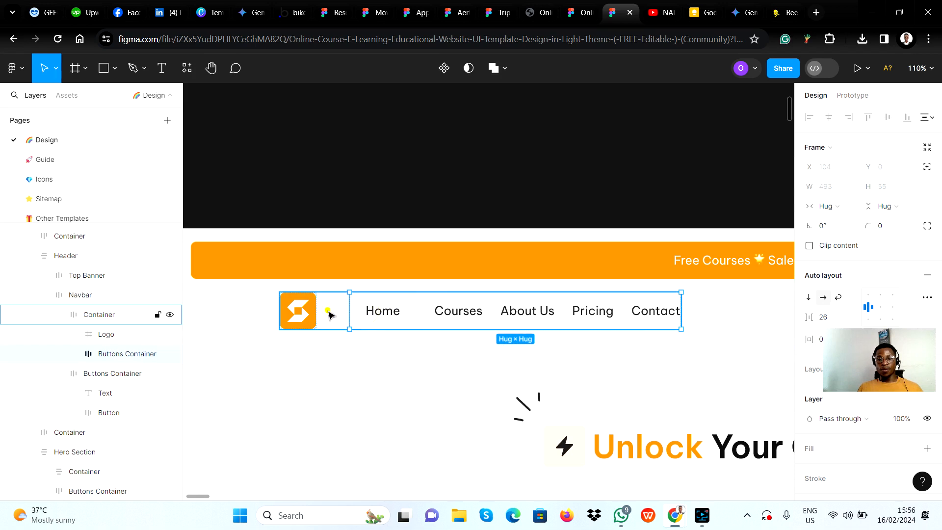
pyautogui.click(330, 313)
# Back in Bubble, enable gap spacing between elements on the left group and set its column gap to 50 px
pyautogui.hotkey('alt', 'Tab')
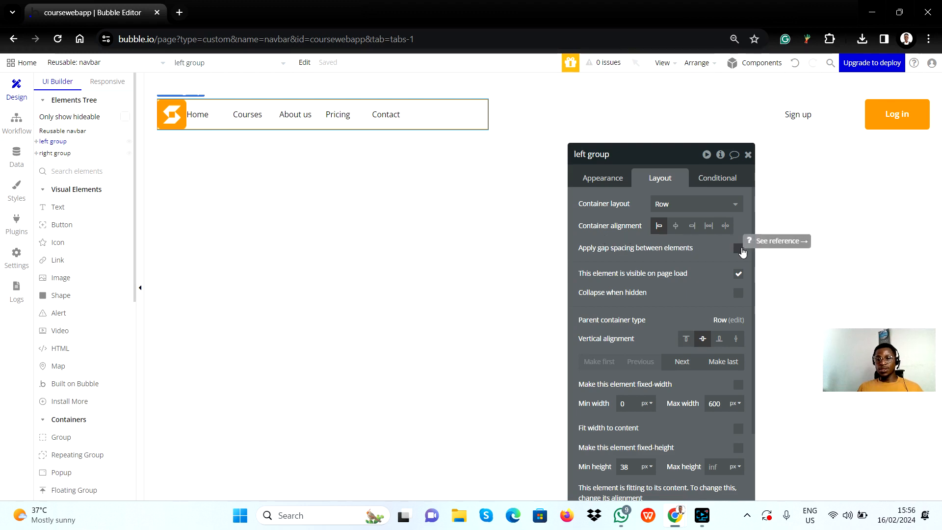
pyautogui.click(738, 249)
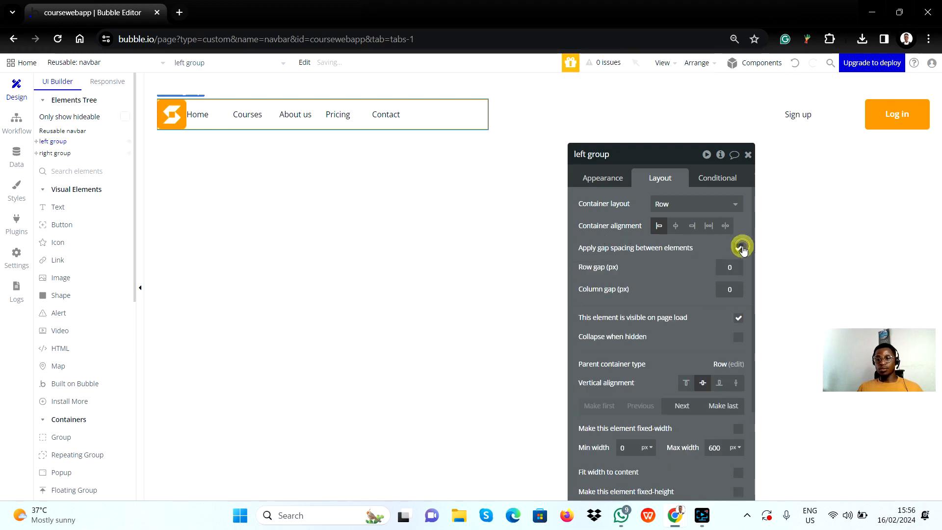
pyautogui.click(731, 293)
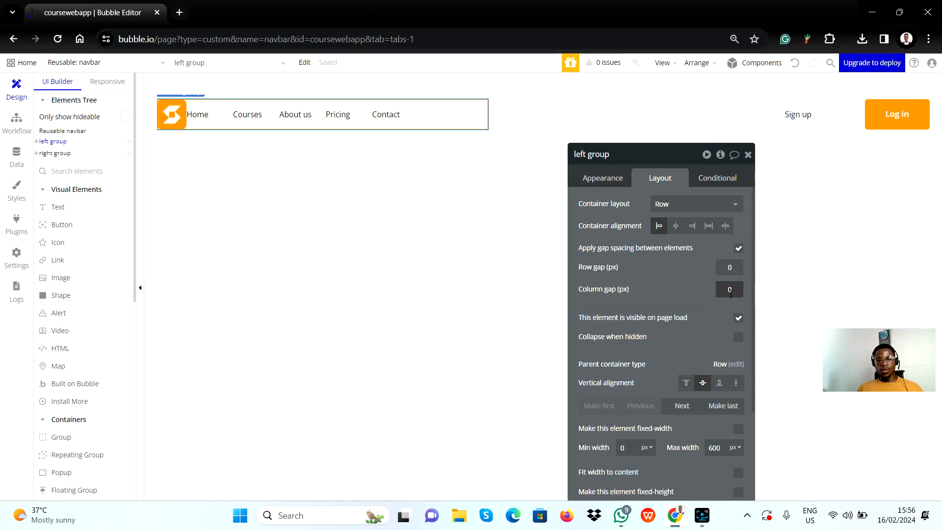
pyautogui.write('5')
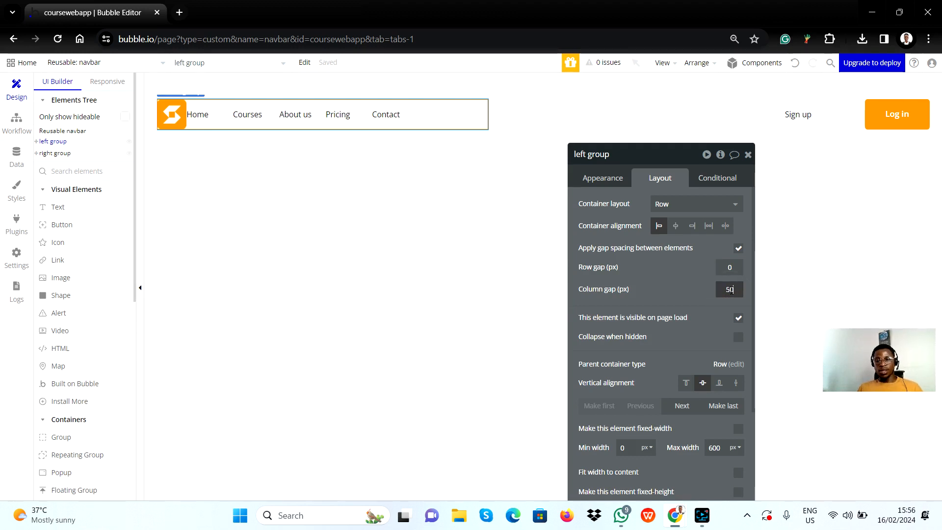
pyautogui.click(651, 272)
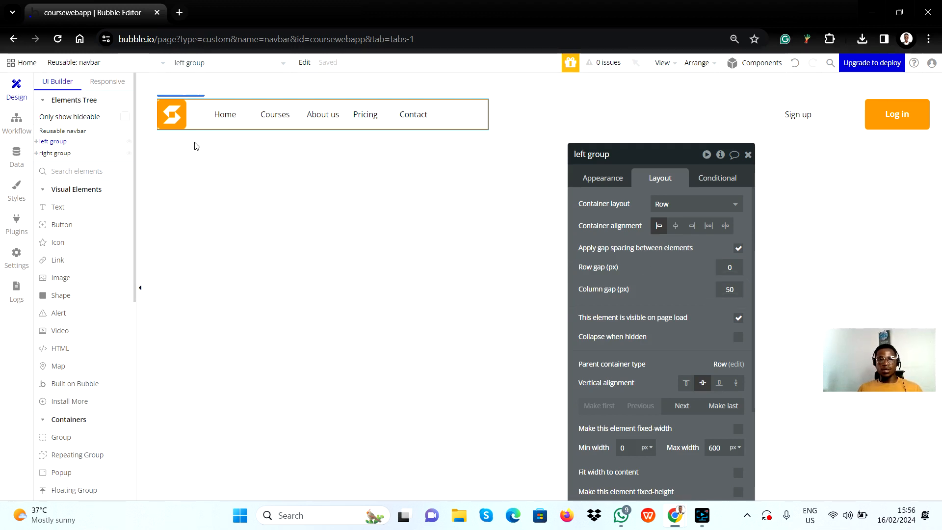
# Set the left group's column gap to 0 px for comparison, and restore it to 50 px
pyautogui.doubleClick(740, 288)
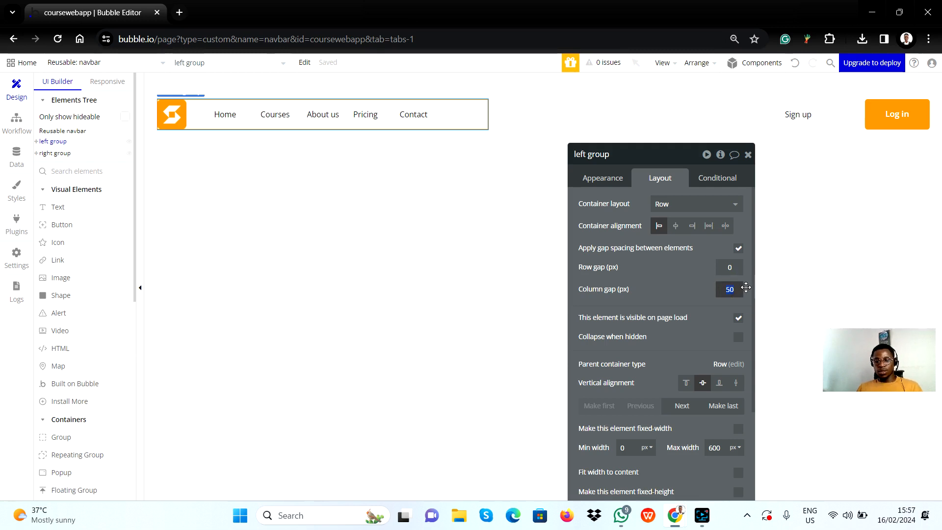
pyautogui.press('Return')
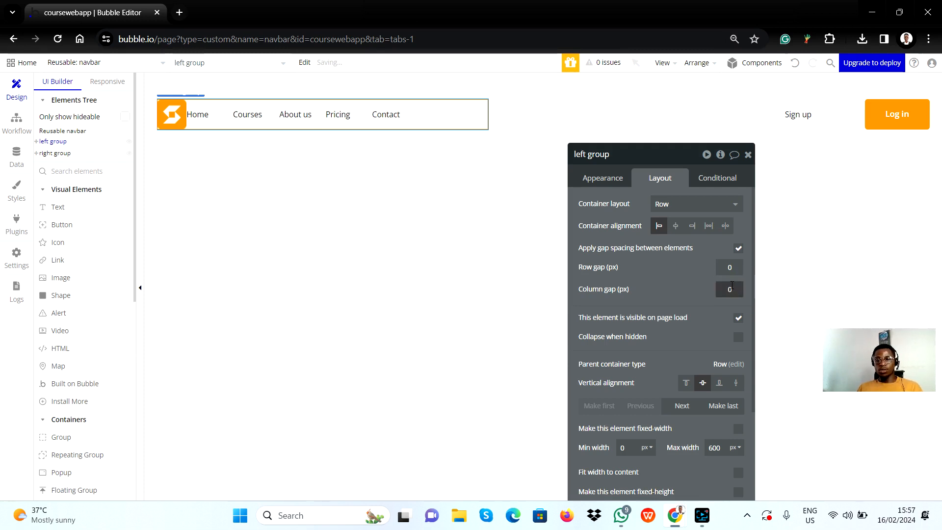
pyautogui.doubleClick(731, 288)
pyautogui.write('5')
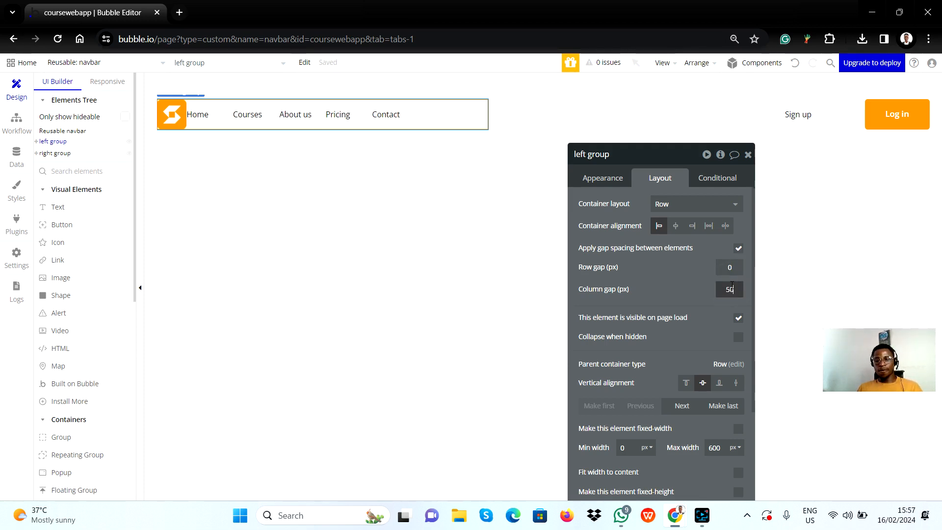
pyautogui.write('0')
pyautogui.press('Return')
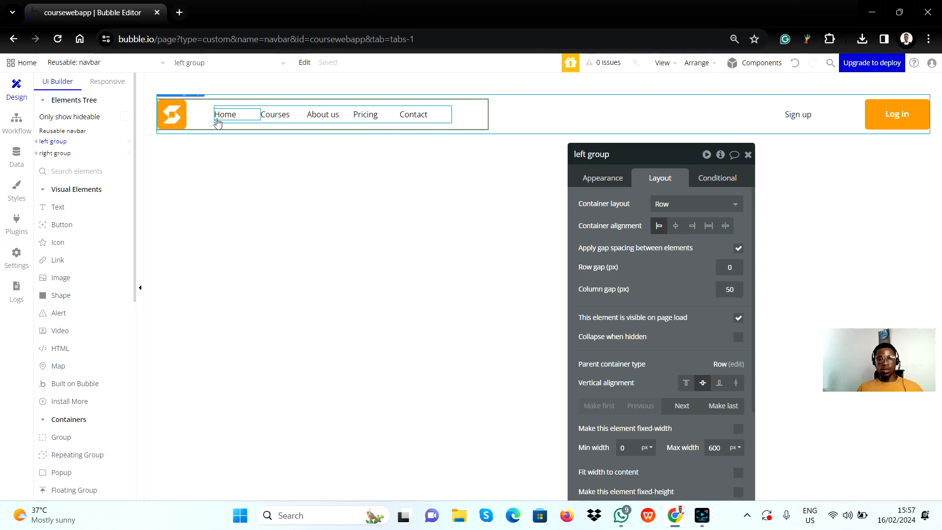
# Select the inner left group, inspect the gap between the page links in the Figma navbar, and return to Bubble
pyautogui.click(447, 116)
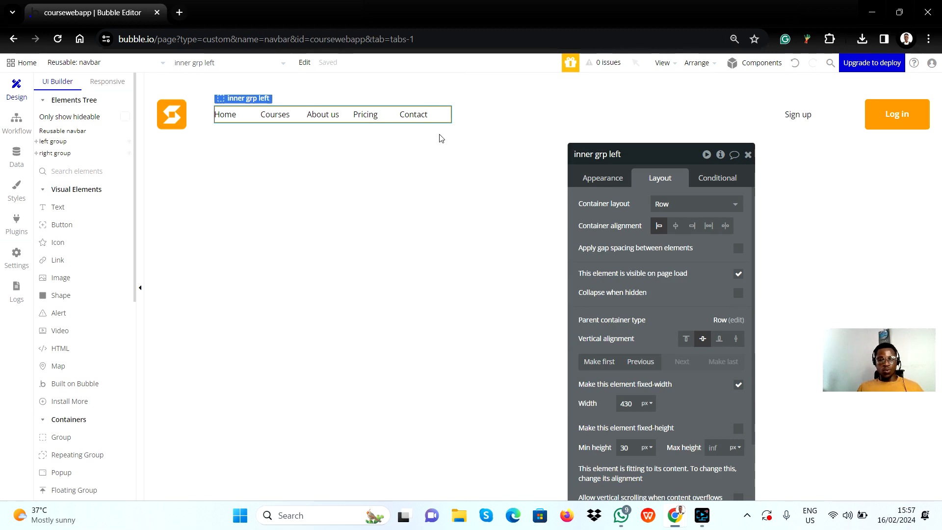
pyautogui.hotkey('alt', 'Tab')
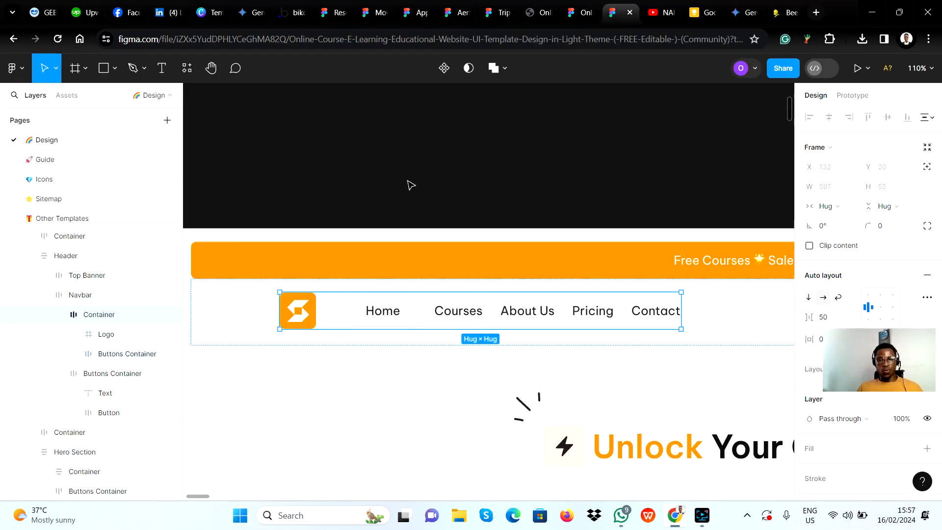
pyautogui.click(494, 314)
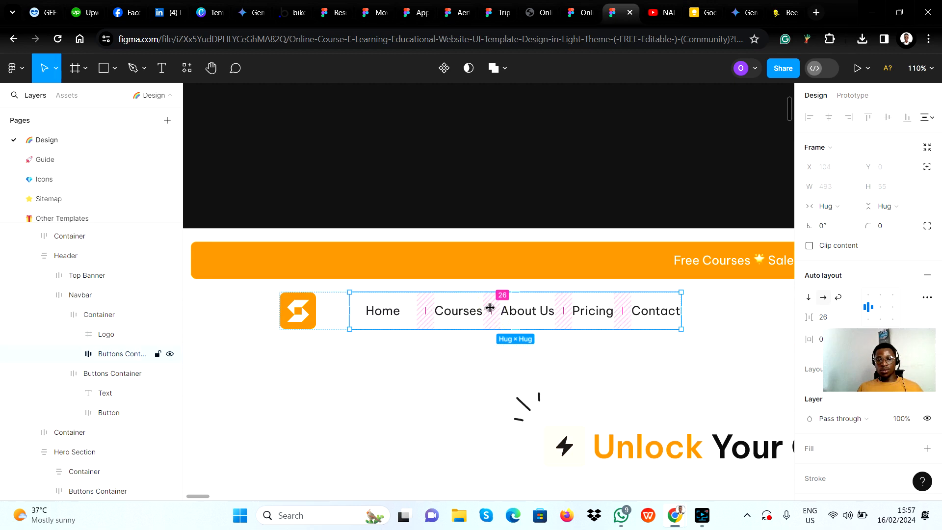
pyautogui.hotkey('alt', 'Tab')
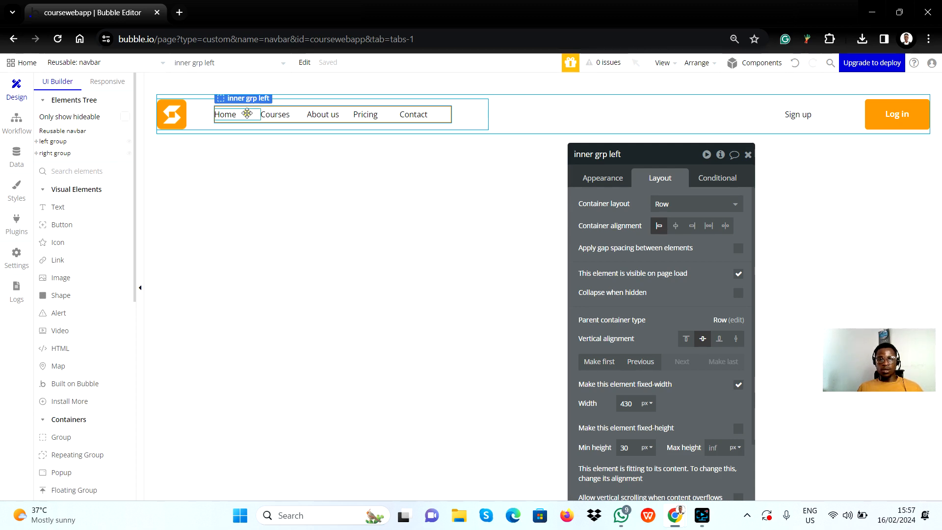
# Turn off fixed width for the Home text, set its minimum width to 62 px, and fit its width to content
pyautogui.click(246, 115)
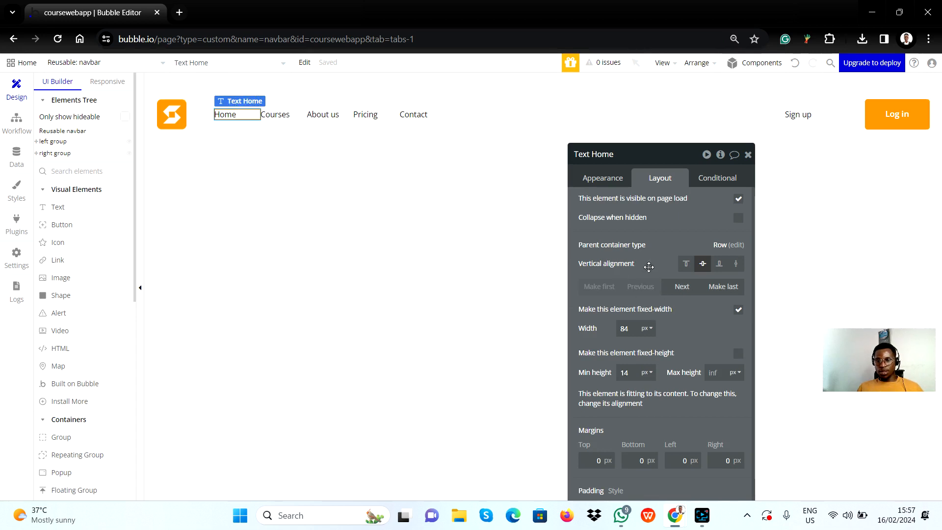
pyautogui.scroll(-1, 684, 335)
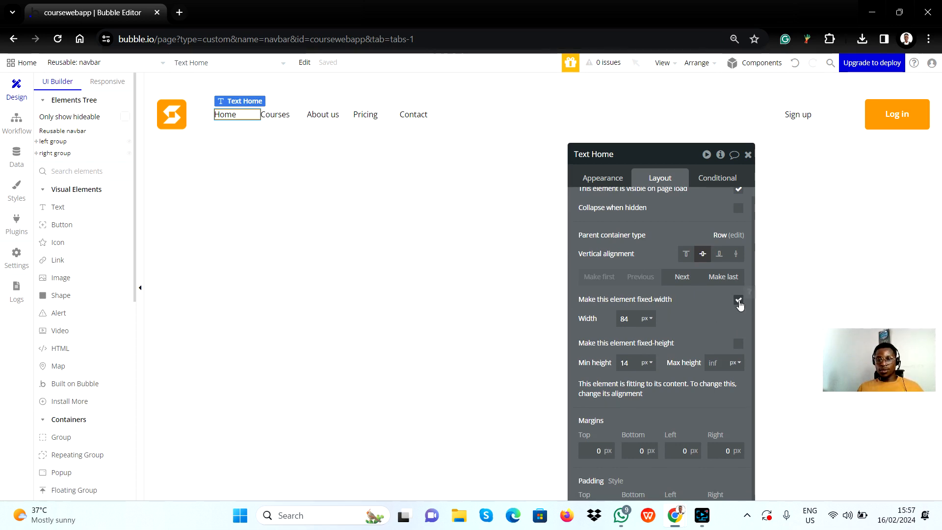
pyautogui.click(738, 300)
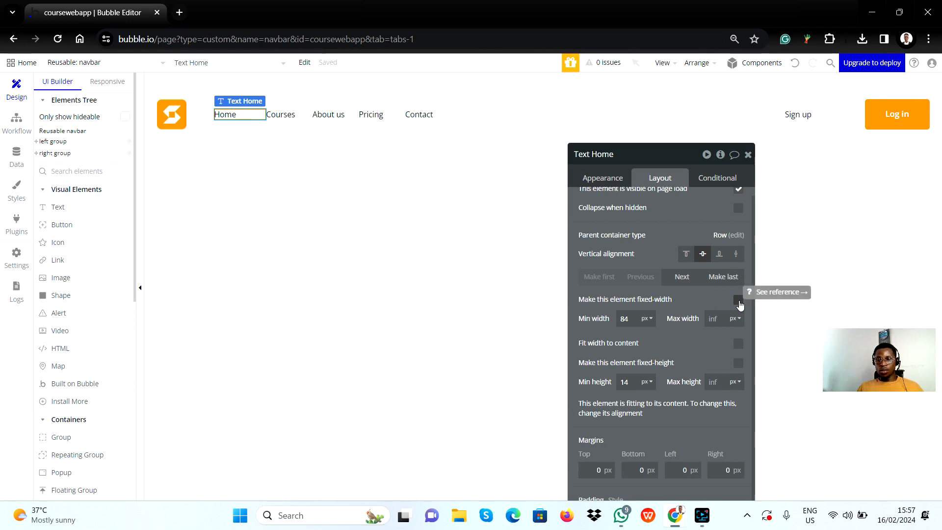
pyautogui.click(622, 319)
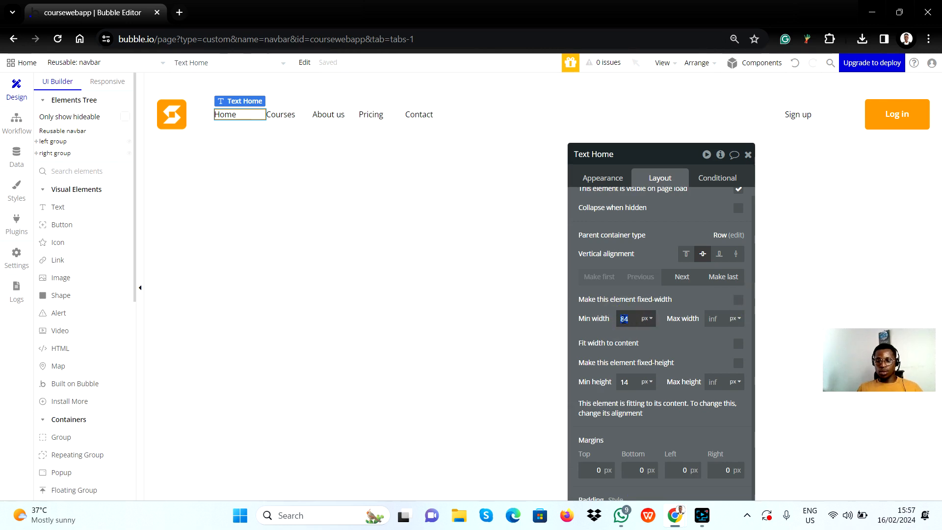
pyautogui.press('Down')
pyautogui.press('Down')
pyautogui.press('Down')
pyautogui.press('Down')
pyautogui.press('Down')
pyautogui.press('Down')
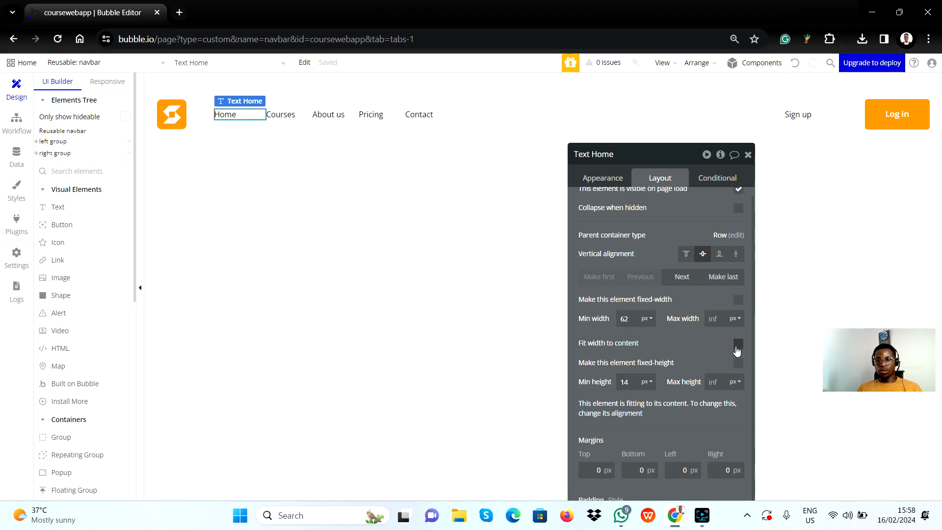
pyautogui.click(738, 344)
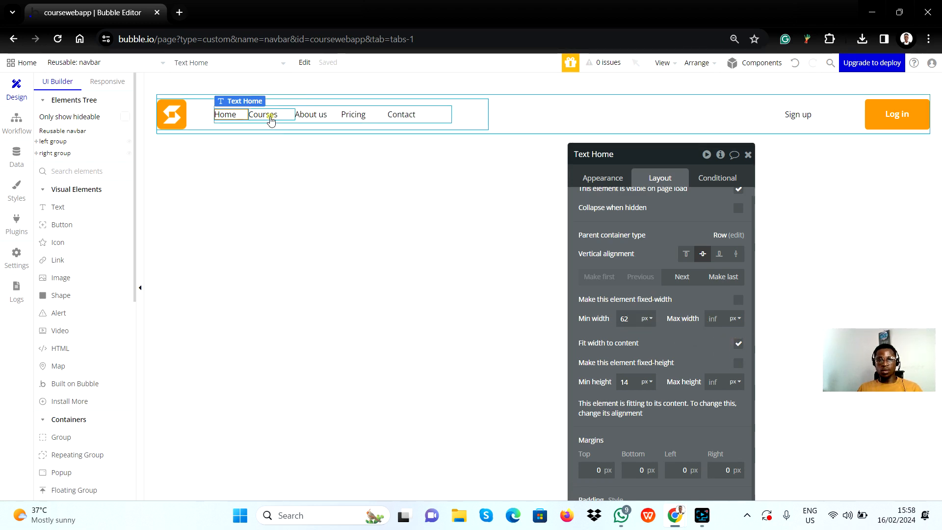
# Make the Courses text non-fixed-width, fit its width to content, and set its minimum width to 0 px after trying 73 px
pyautogui.click(270, 116)
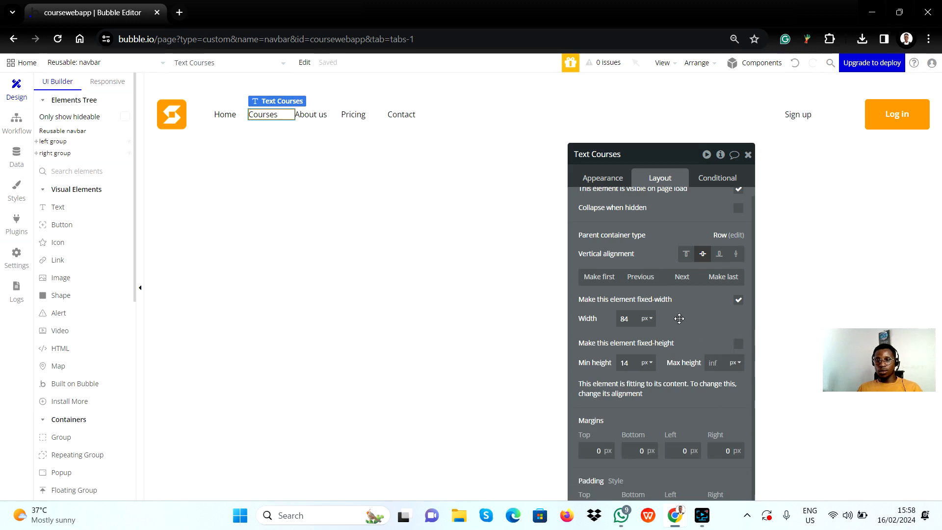
pyautogui.click(738, 300)
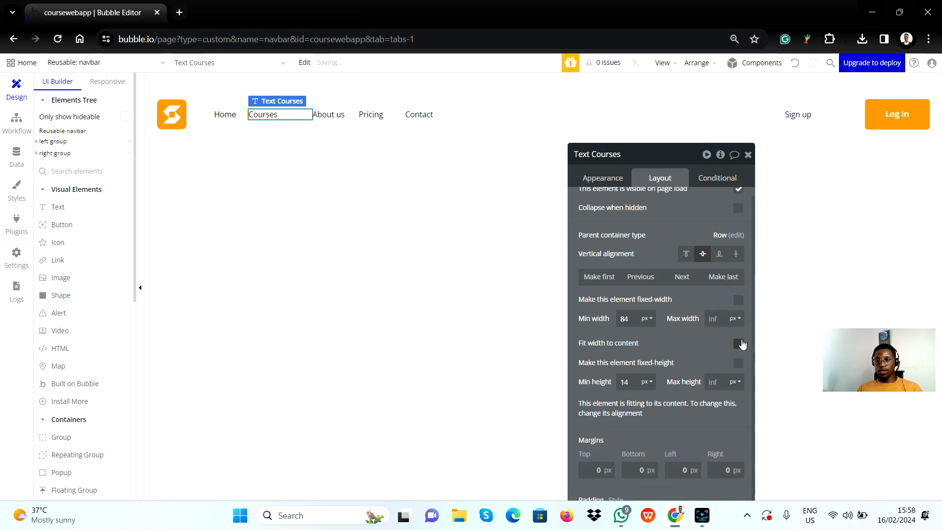
pyautogui.click(737, 344)
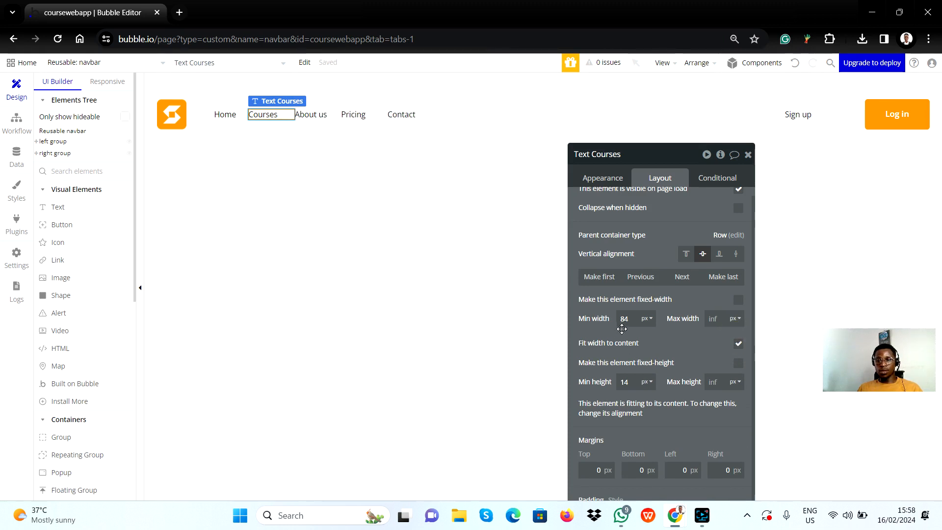
pyautogui.doubleClick(624, 319)
pyautogui.write('73')
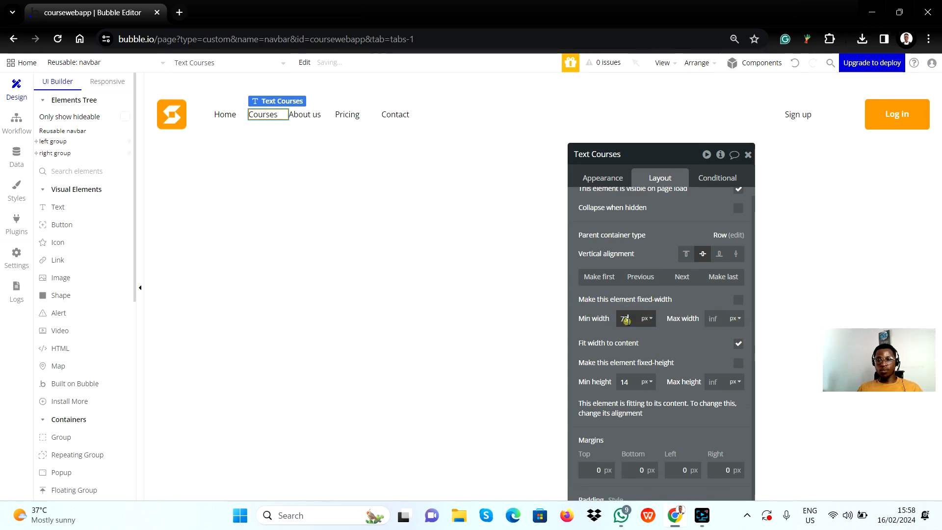
pyautogui.doubleClick(625, 319)
pyautogui.write('0')
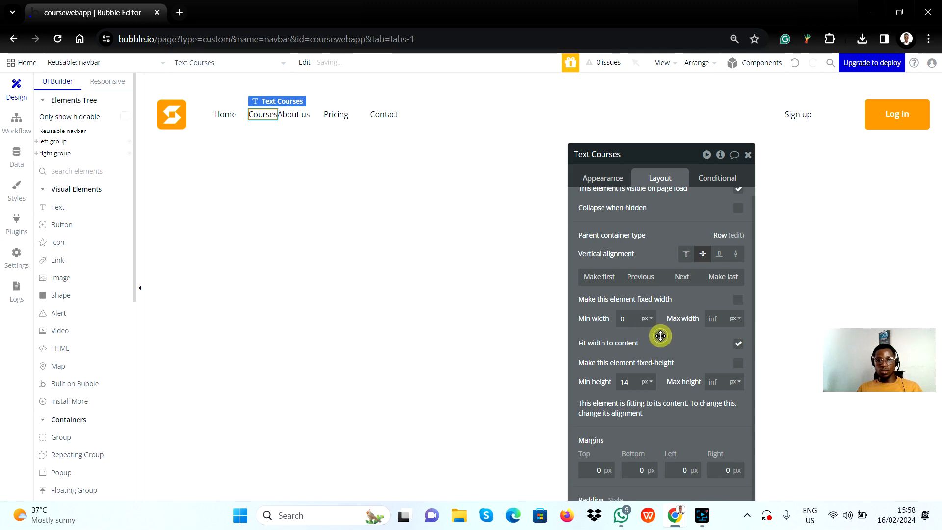
# Set the Home text's minimum width to 0 px
pyautogui.click(226, 114)
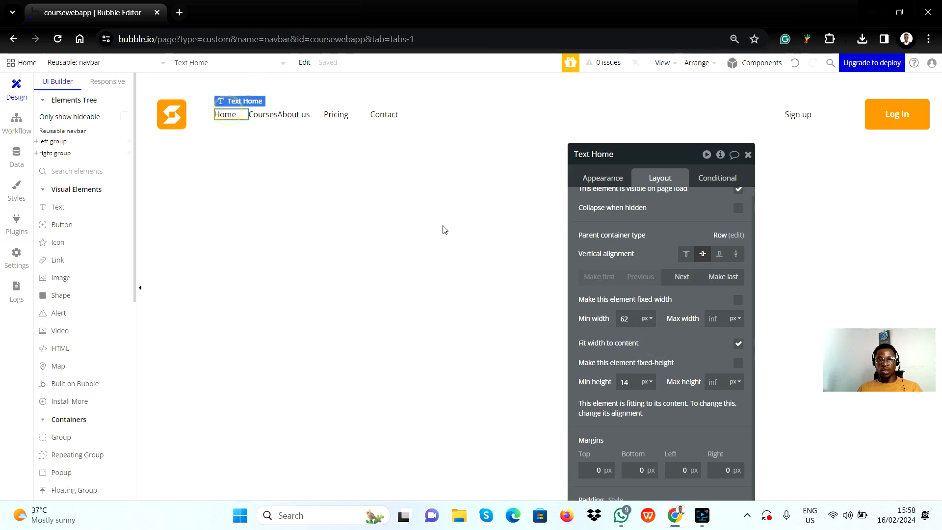
pyautogui.doubleClick(630, 317)
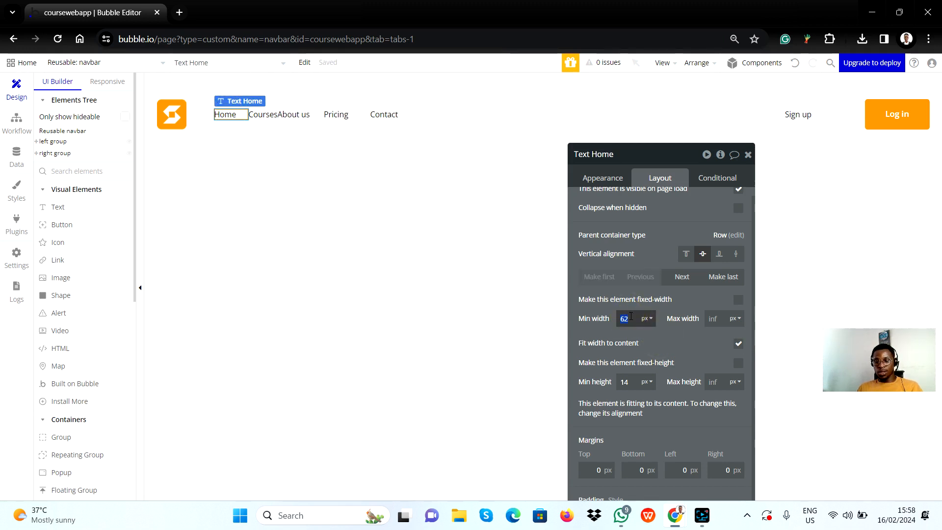
pyautogui.write('0')
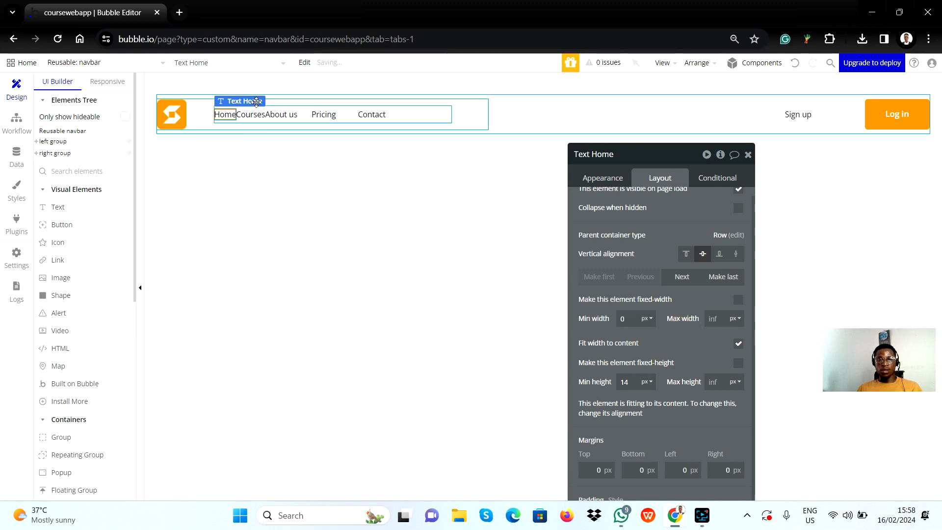
# Turn off fixed width for the About us text, set its minimum width to 0 px, and fit its width to content
pyautogui.click(282, 118)
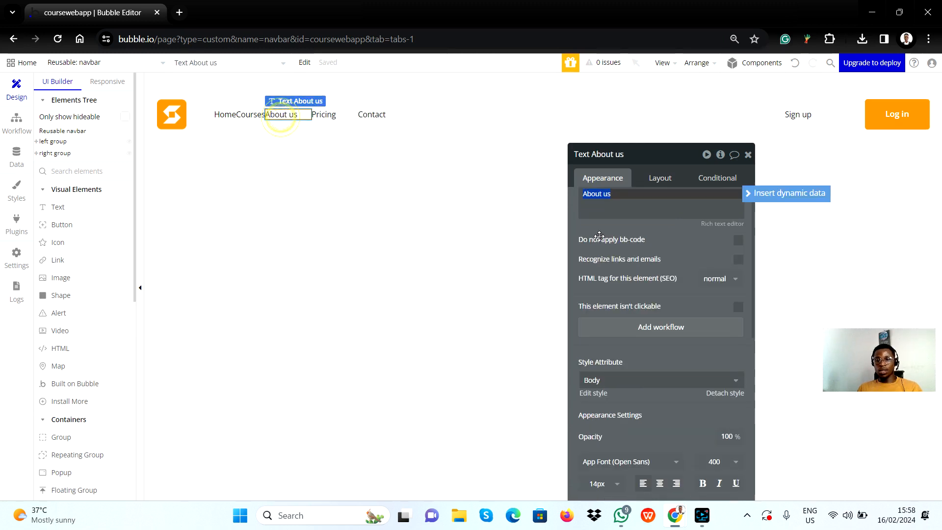
pyautogui.doubleClick(282, 115)
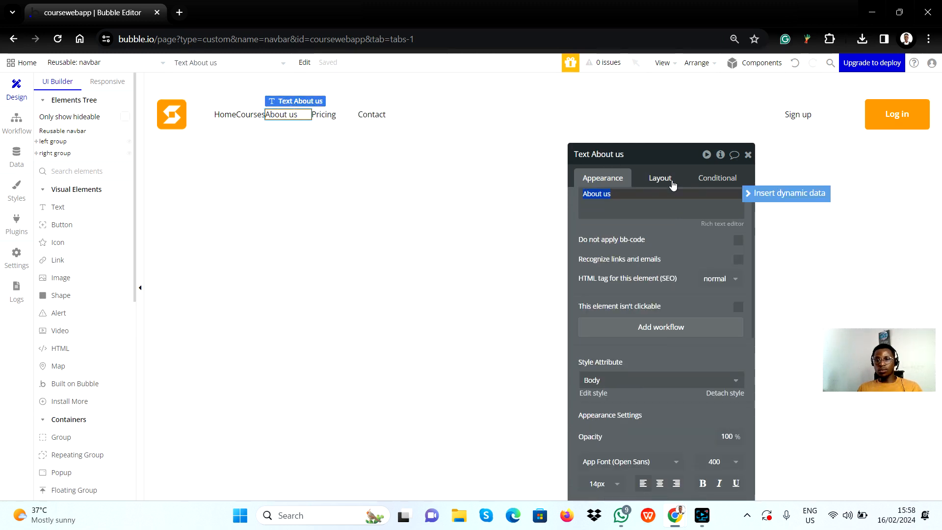
pyautogui.click(671, 179)
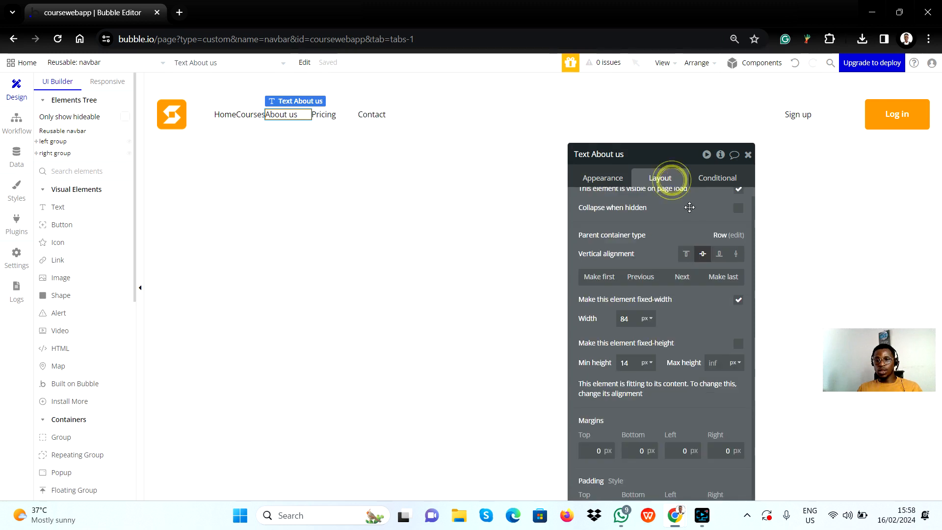
pyautogui.click(739, 301)
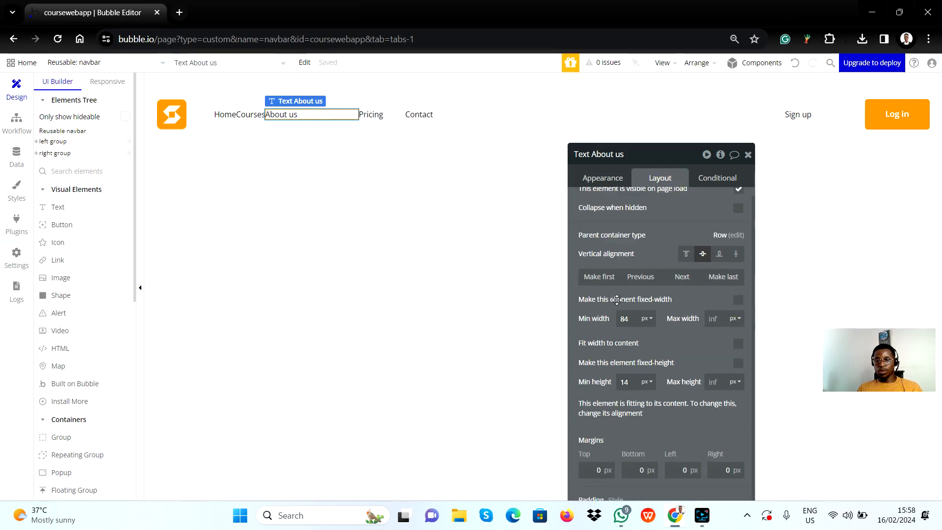
pyautogui.doubleClick(626, 317)
pyautogui.write('0')
pyautogui.click(738, 343)
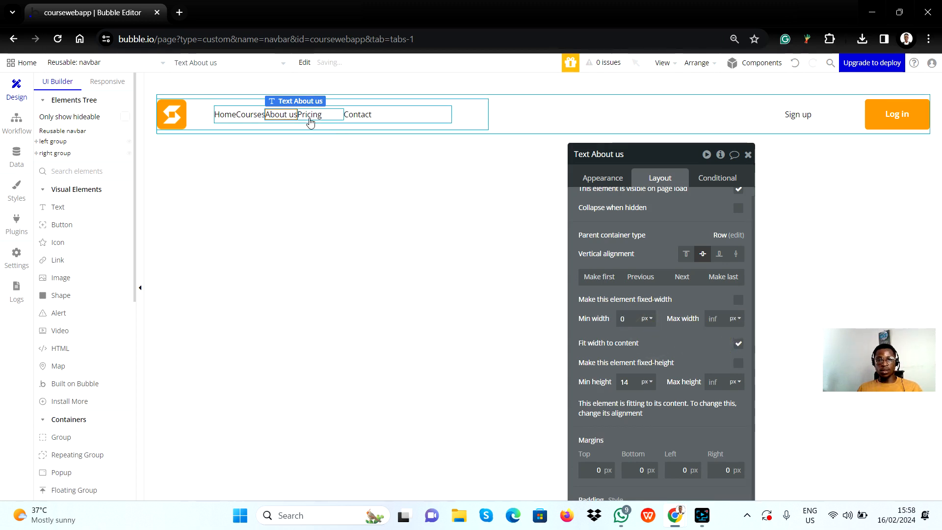
# Turn off fixed width for the Pricing text, set its minimum width to 0 px, and fit its width to content
pyautogui.click(308, 115)
pyautogui.doubleClick(309, 115)
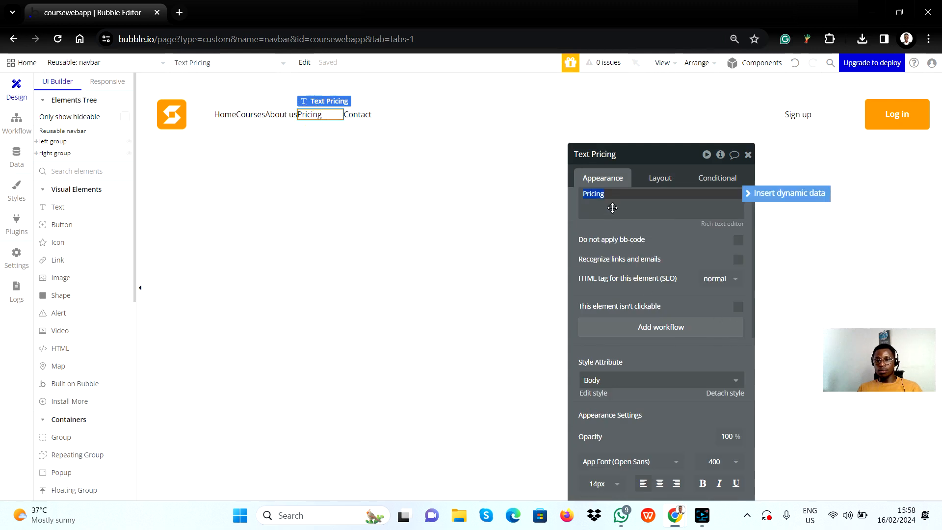
pyautogui.click(655, 180)
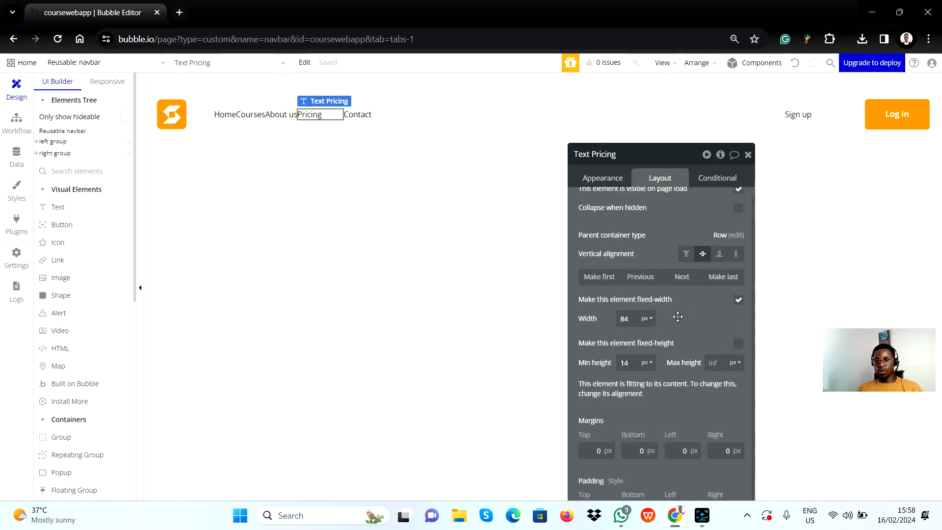
pyautogui.click(738, 300)
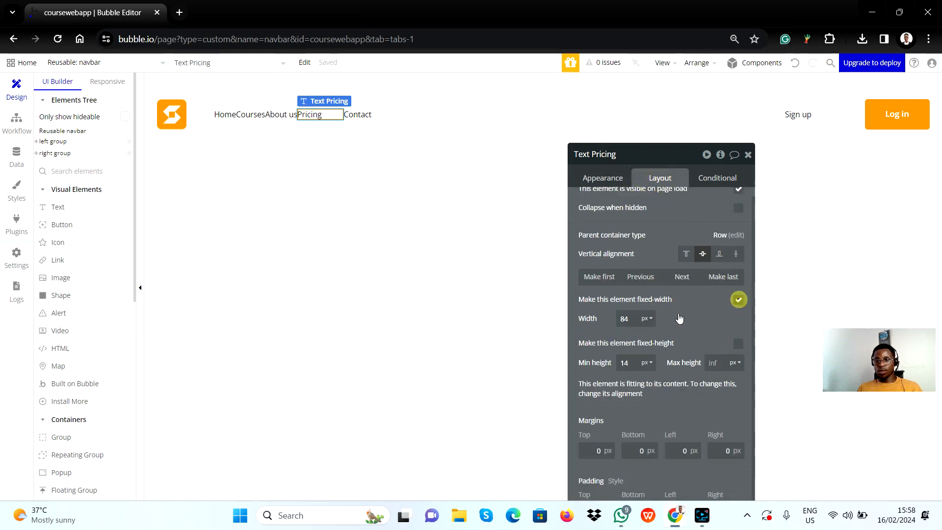
pyautogui.doubleClick(628, 318)
pyautogui.write('0')
pyautogui.click(675, 345)
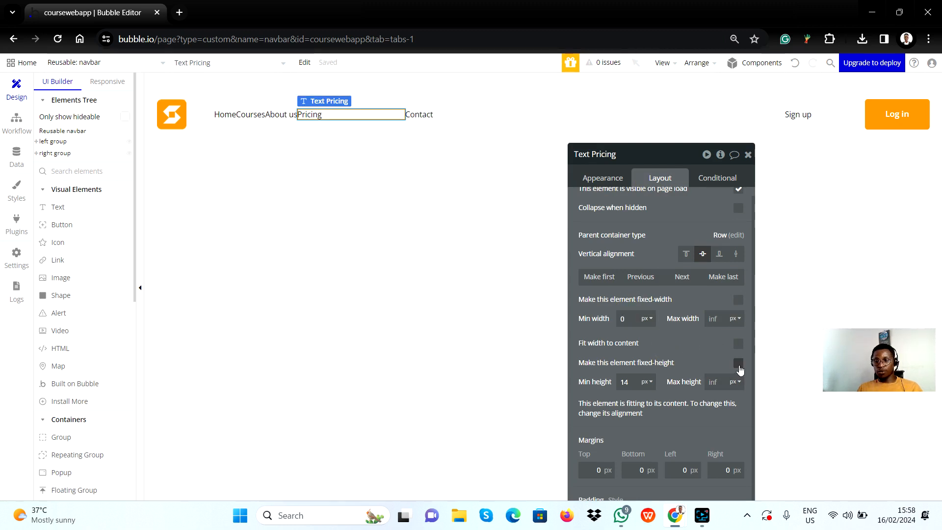
pyautogui.click(738, 343)
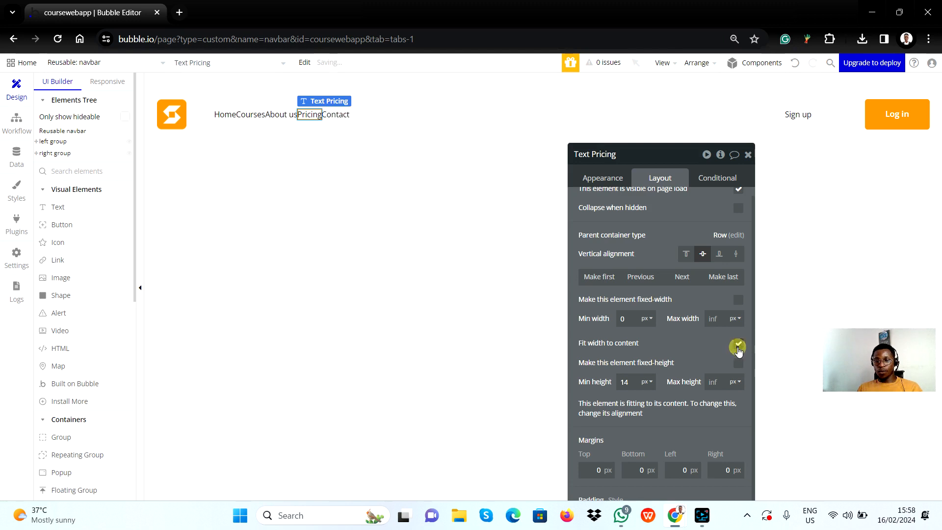
# Set the Contact text's width to 0 px, turn off its fixed width, and fit its width to content
pyautogui.click(339, 114)
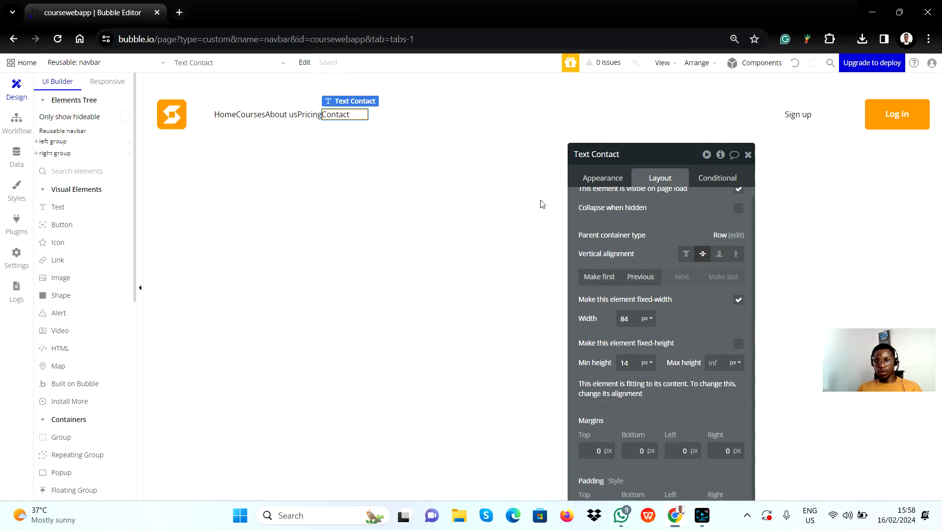
pyautogui.click(633, 316)
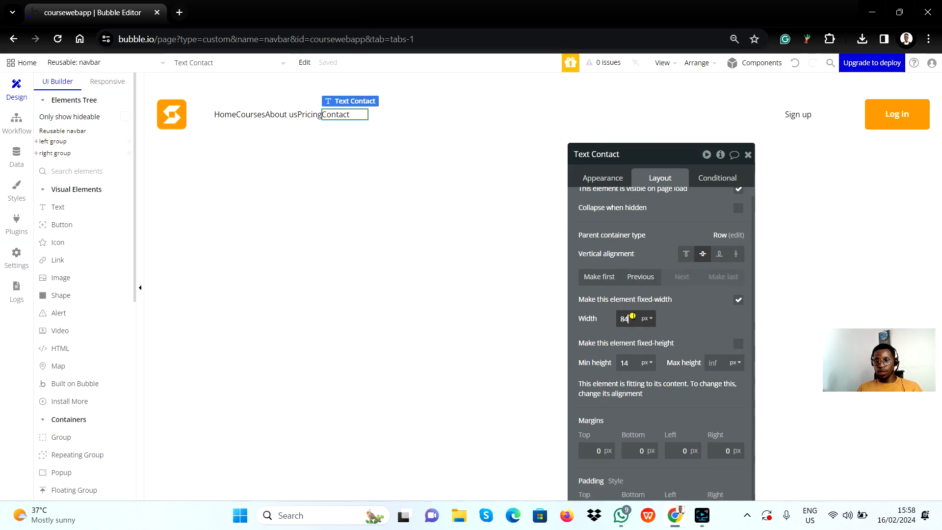
pyautogui.write('0')
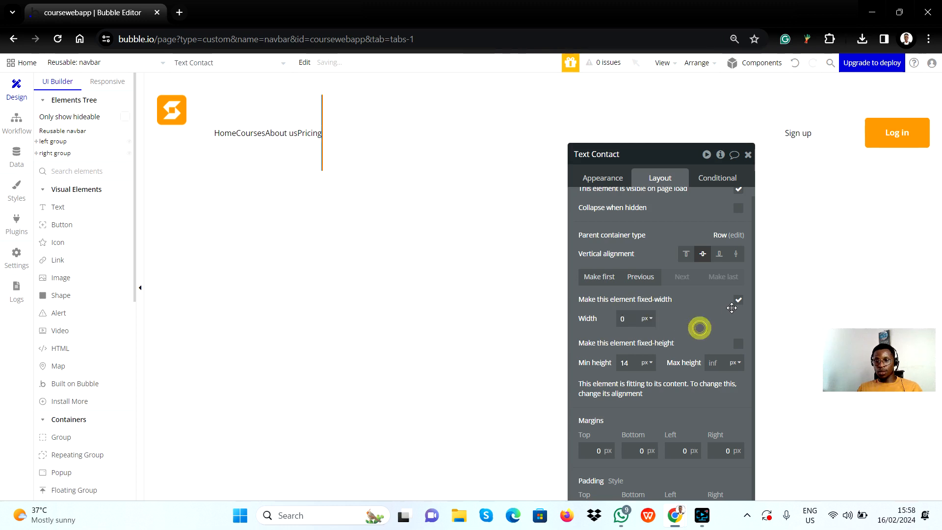
pyautogui.click(738, 303)
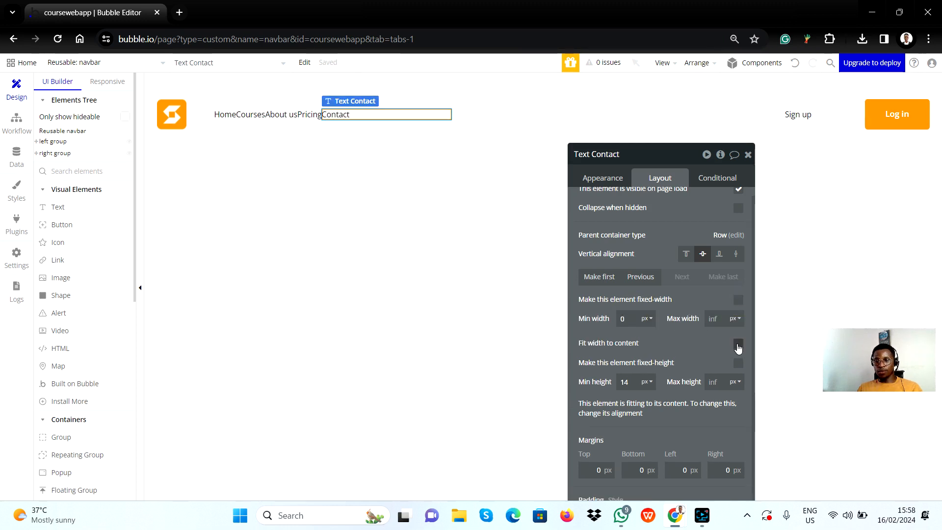
pyautogui.click(738, 343)
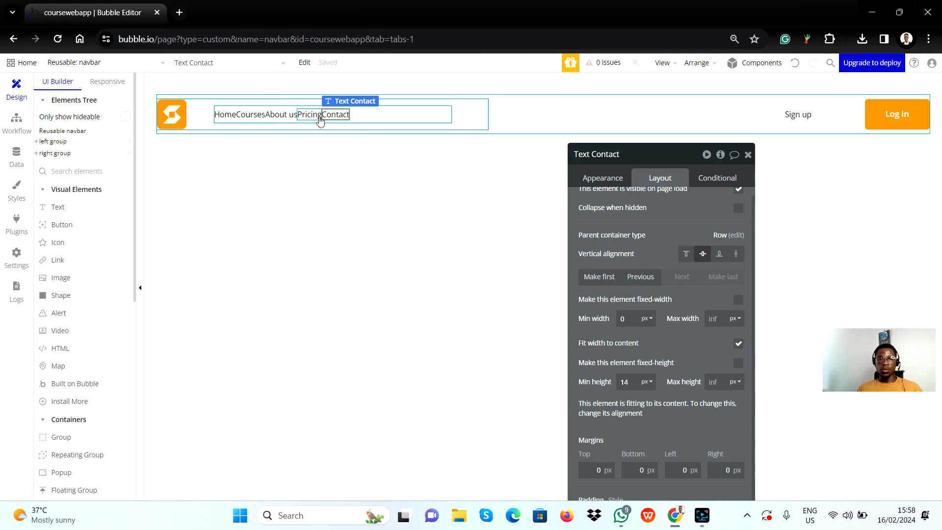
# Select the inner left group, recheck the gap between the page links in the Figma navbar, and return to Bubble
pyautogui.click(383, 112)
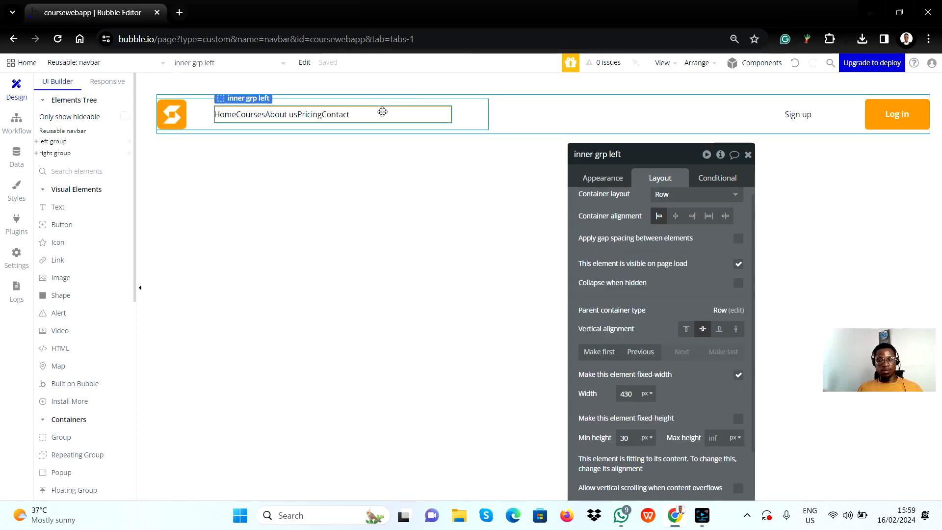
pyautogui.hotkey('alt', 'Tab')
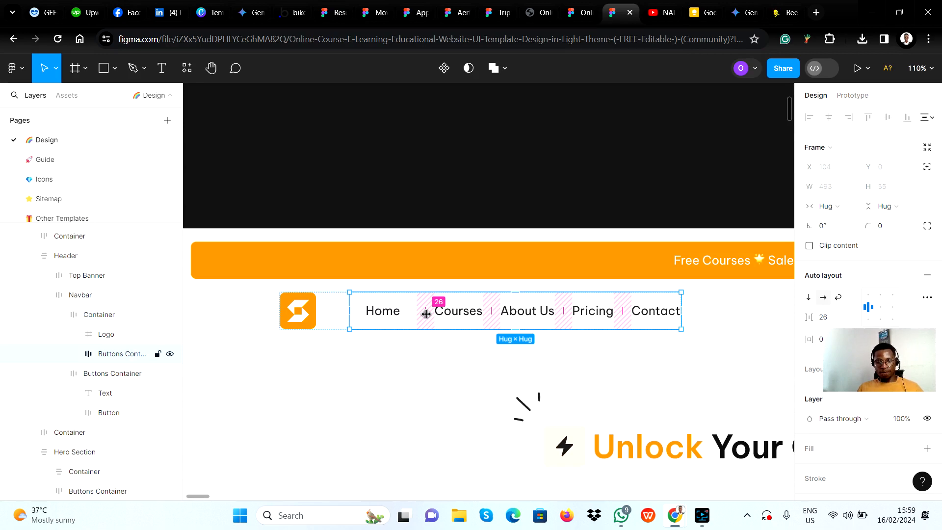
pyautogui.hotkey('alt', 'Tab')
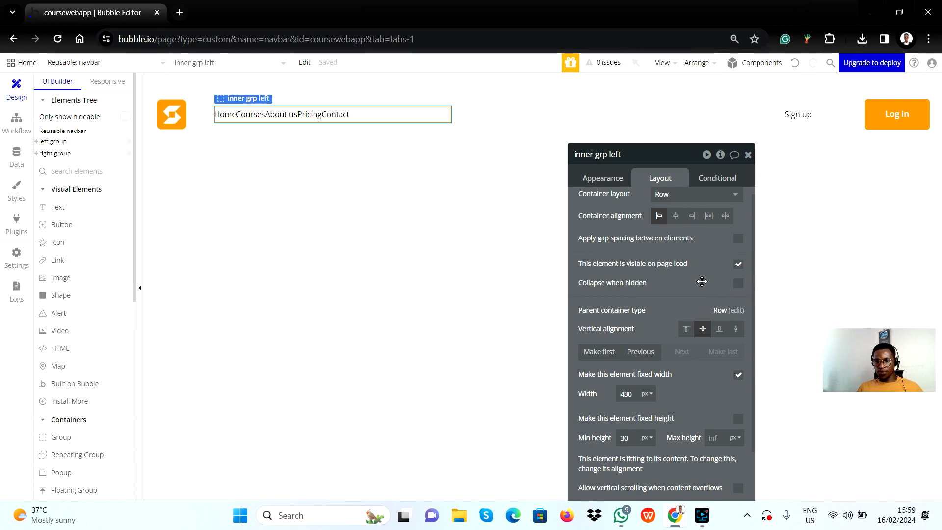
# Apply gap spacing between elements in the inner left group with a column gap of 26 px
pyautogui.scroll(1, 699, 258)
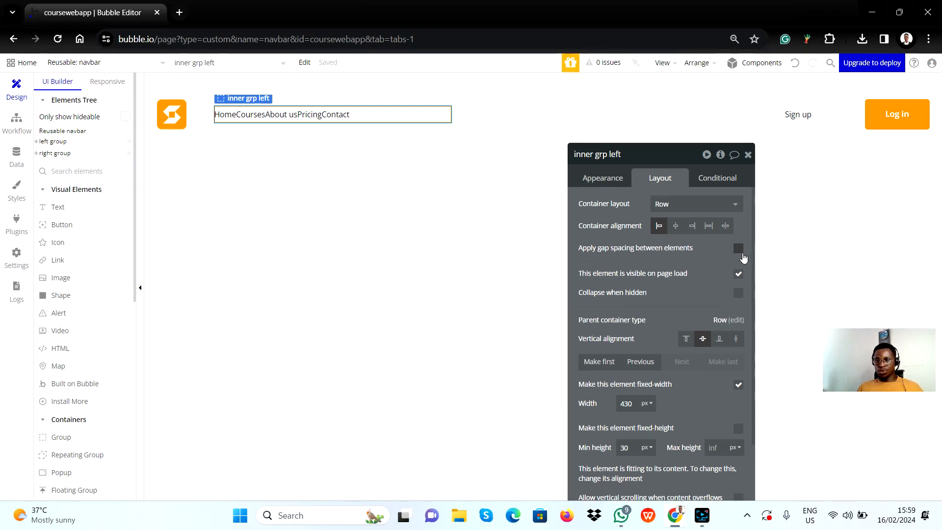
pyautogui.click(738, 249)
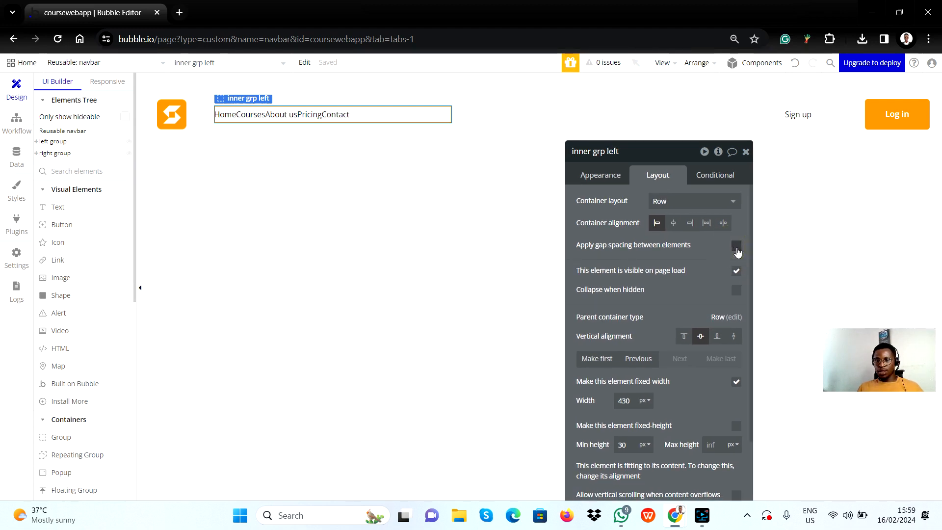
pyautogui.click(727, 287)
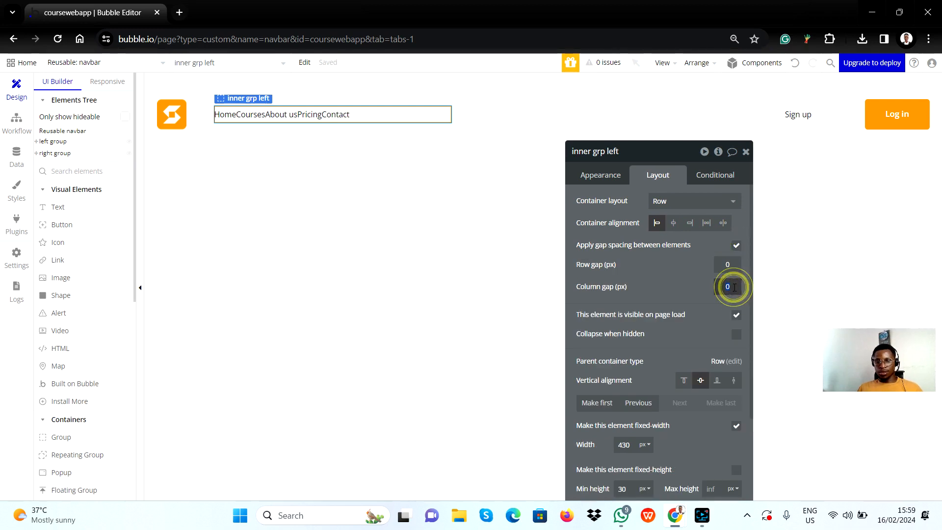
pyautogui.write('26')
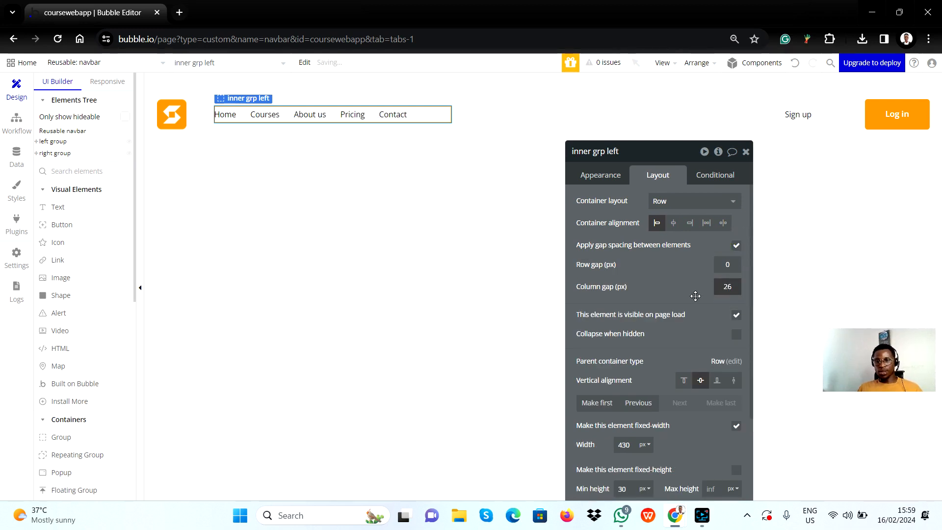
pyautogui.click(694, 295)
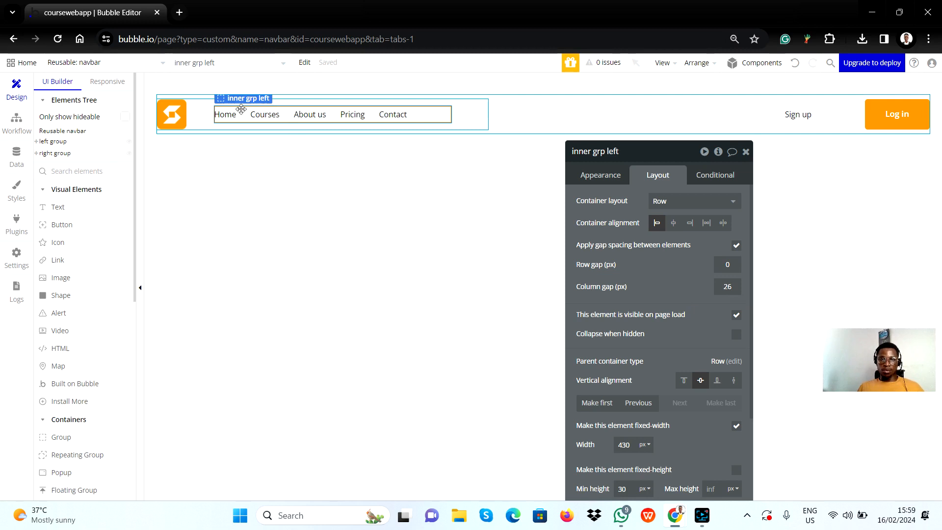
# Select the whole navbar, examine the side spacing around the logo and Login button in the Figma header, and return to Bubble
pyautogui.click(553, 115)
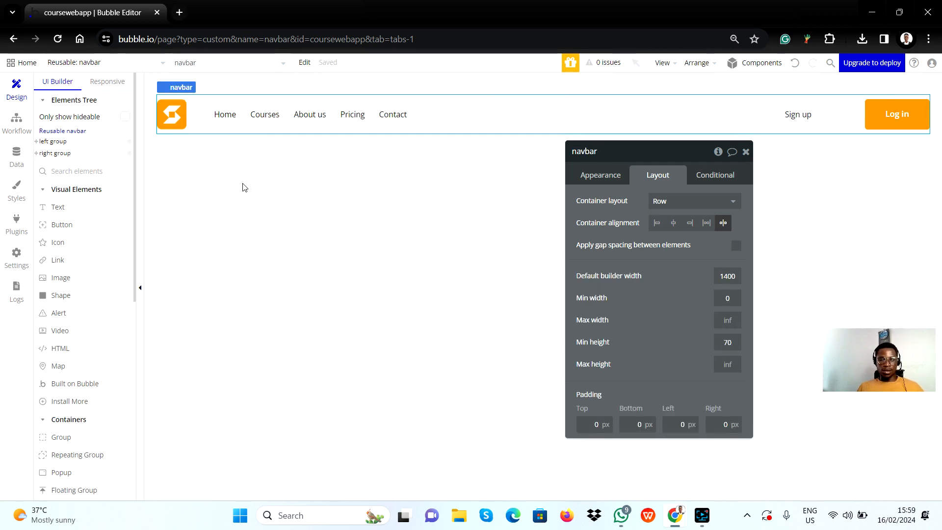
pyautogui.hotkey('alt', 'Tab')
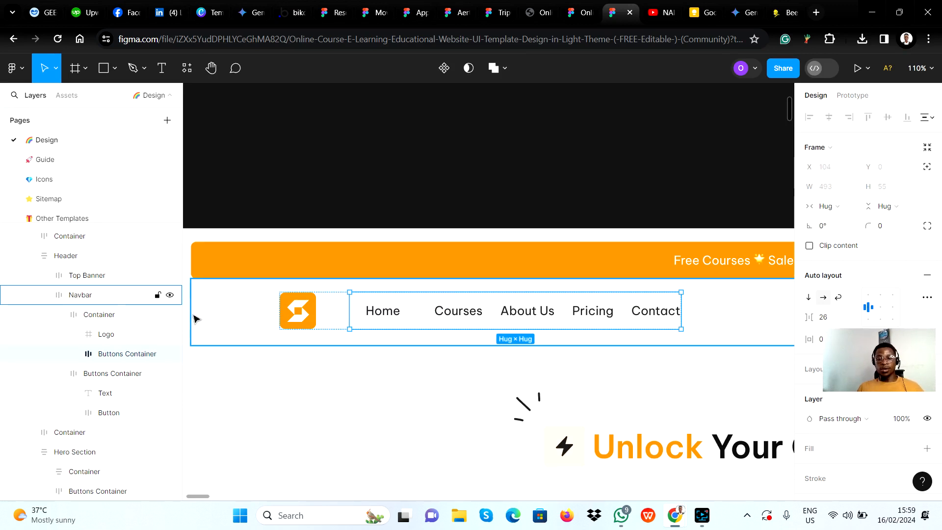
pyautogui.scroll(-8, 206, 330)
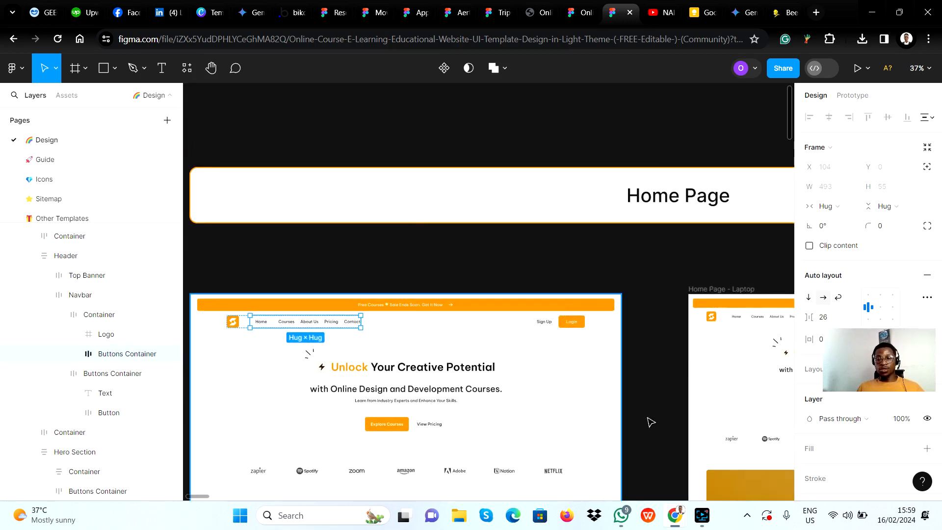
pyautogui.scroll(5, 597, 334)
pyautogui.scroll(-5, 597, 334)
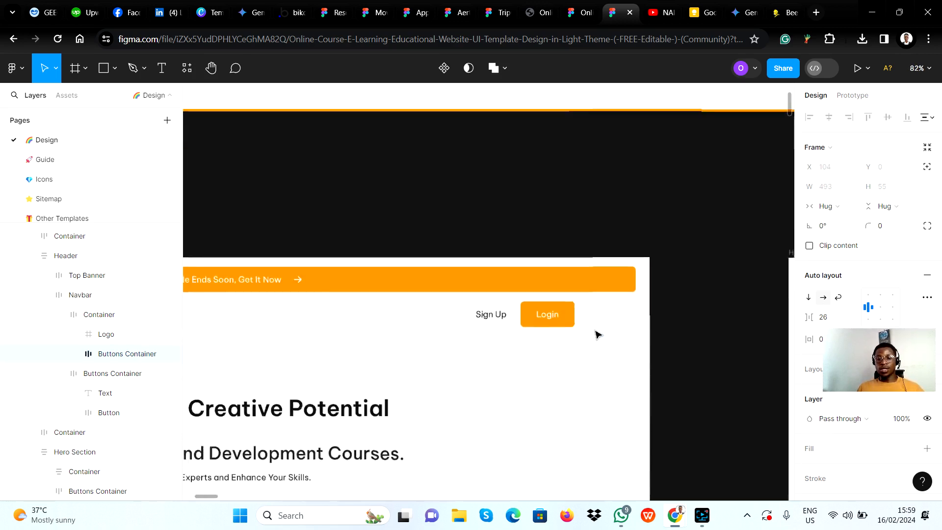
pyautogui.scroll(5, 308, 324)
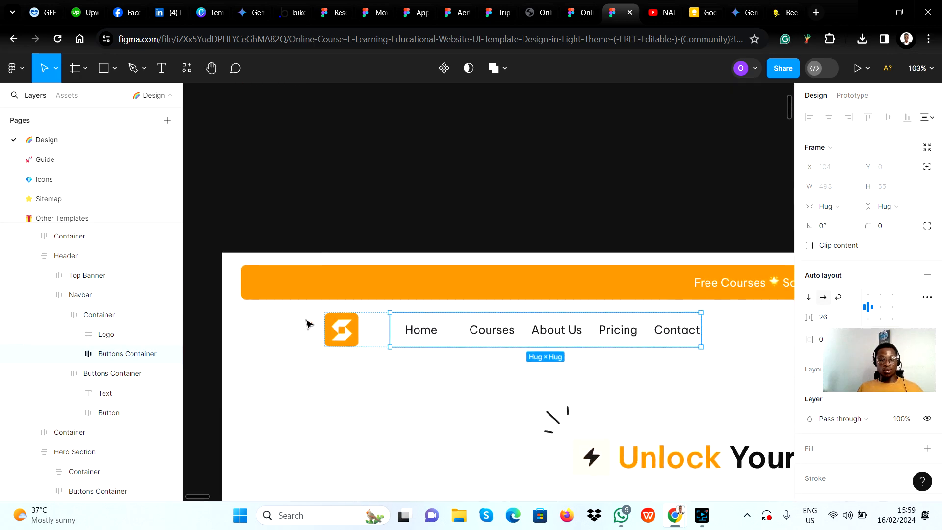
pyautogui.hotkey('alt', 'Tab')
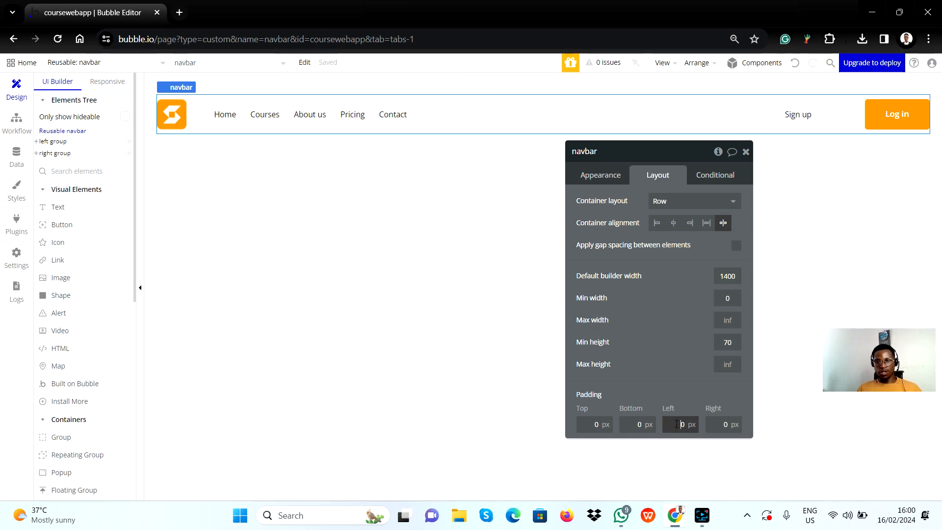
# Set the navbar's left and right padding to 100 px each and move the property editor clear of the Sign up area
pyautogui.write('00')
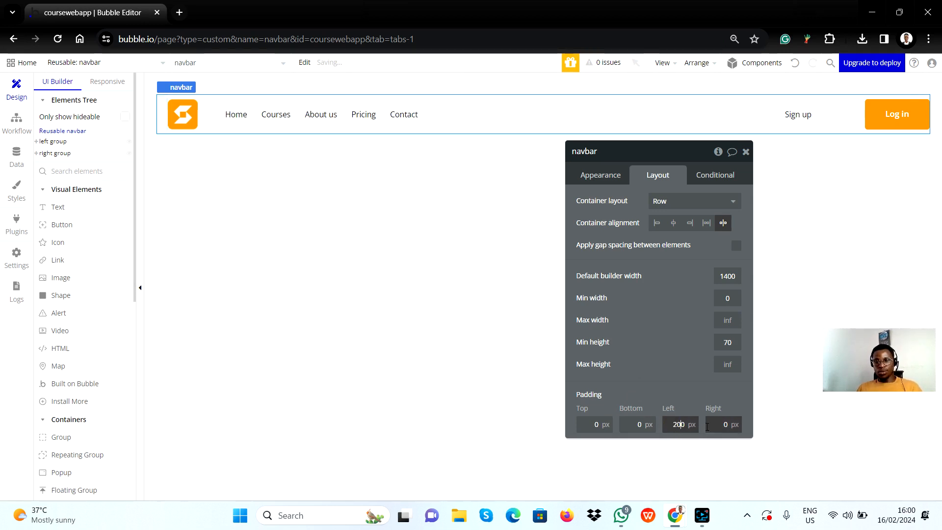
pyautogui.press('BackSpace')
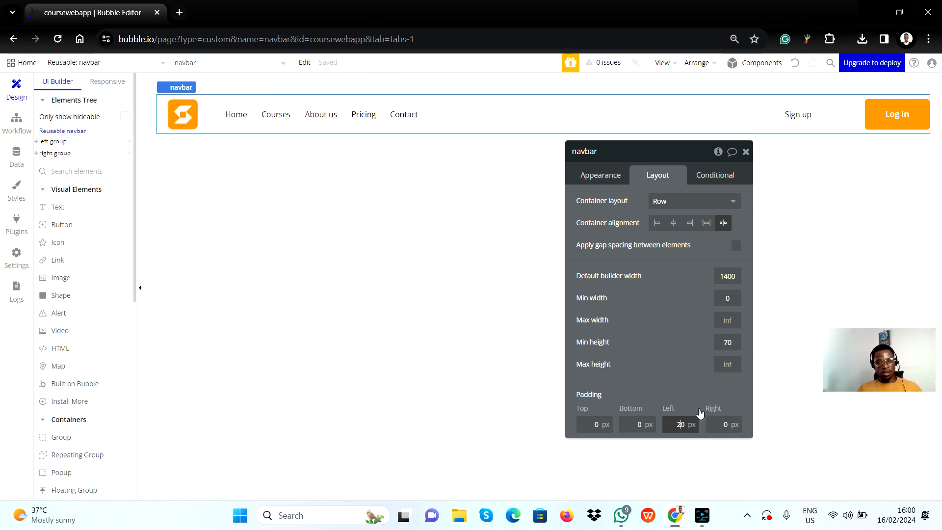
pyautogui.write('00')
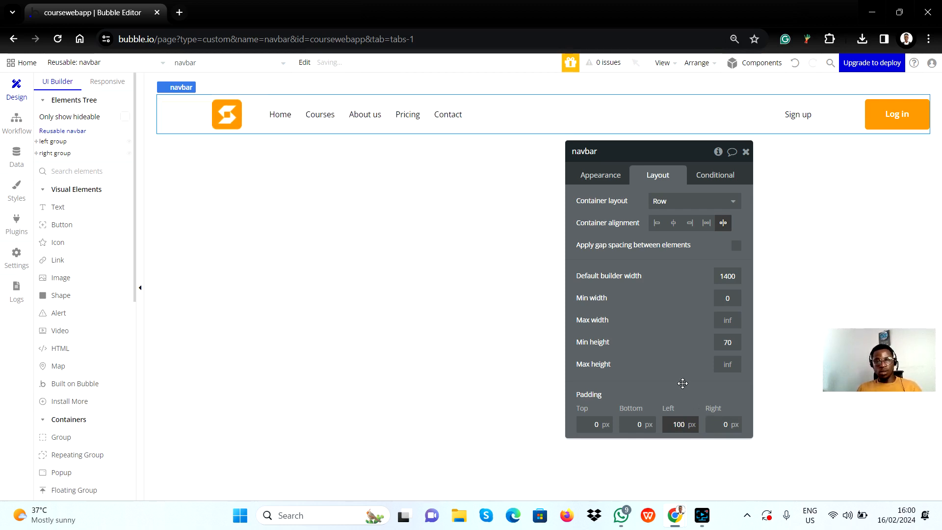
pyautogui.click(717, 424)
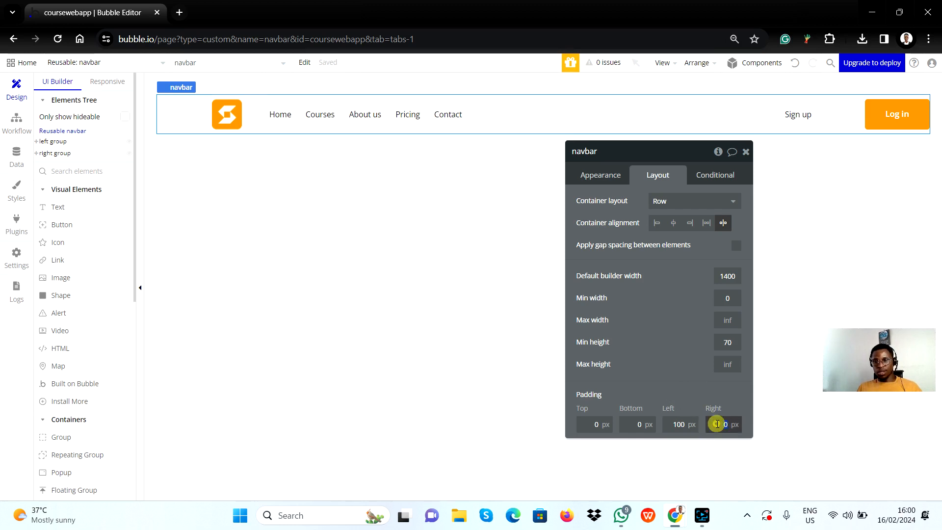
pyautogui.write('10')
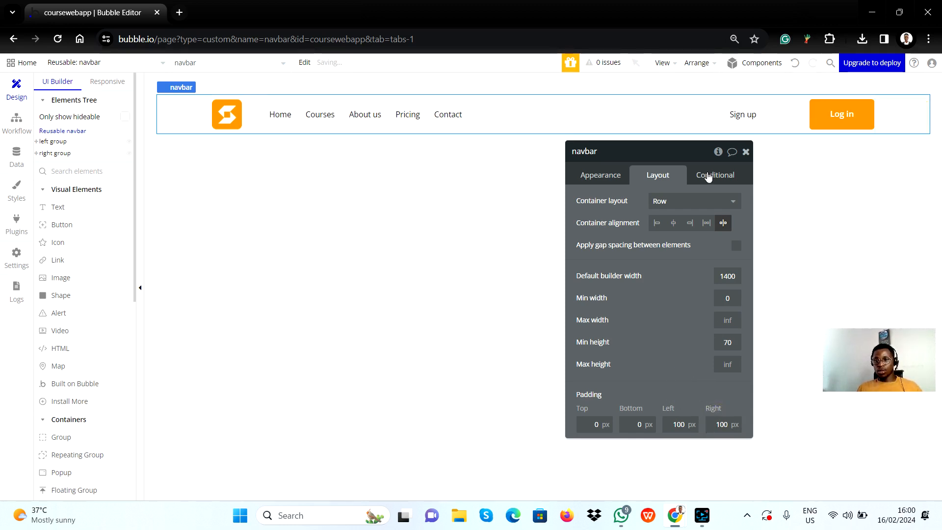
pyautogui.moveTo(652, 156); pyautogui.dragTo(587, 163)
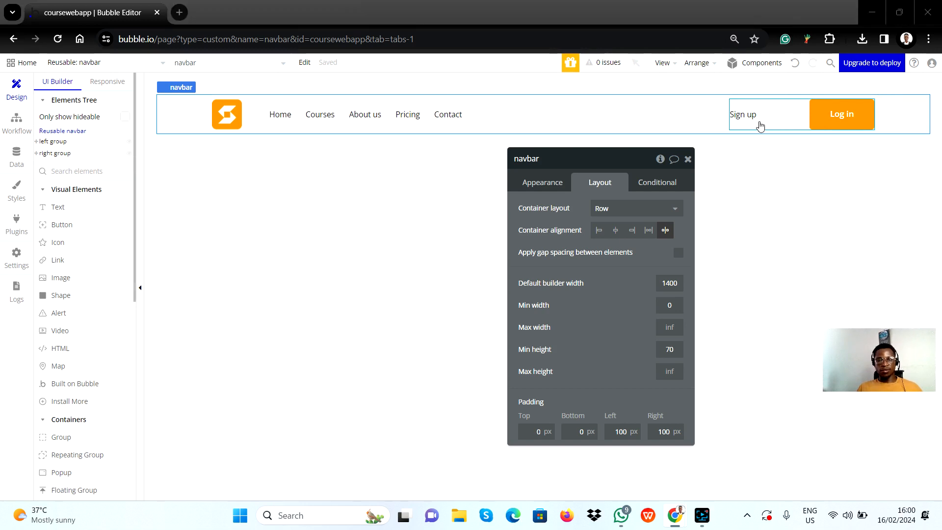
# Check the gap between Sign Up and Login in the Figma navbar's buttons container and return to Bubble
pyautogui.hotkey('alt', 'Tab')
pyautogui.hscroll(10, 510, 334)
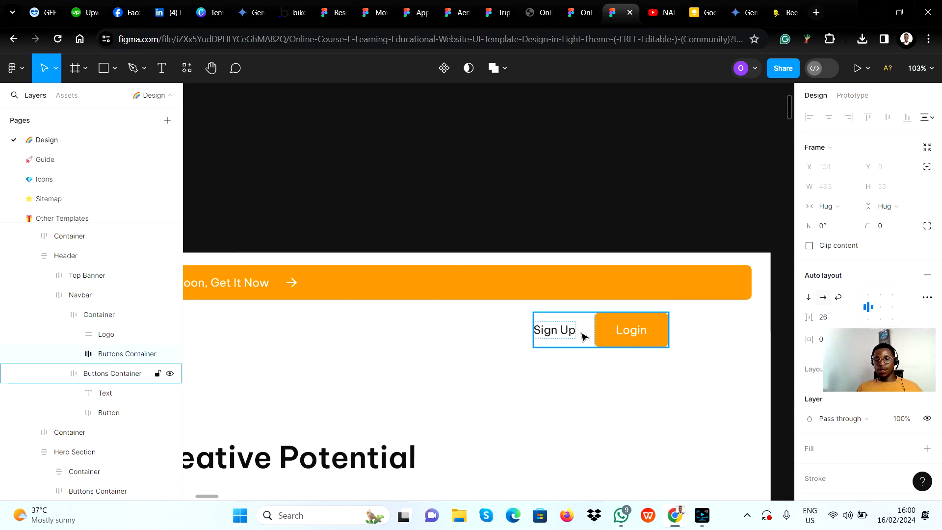
pyautogui.click(583, 337)
pyautogui.moveTo(587, 335); pyautogui.dragTo(603, 337)
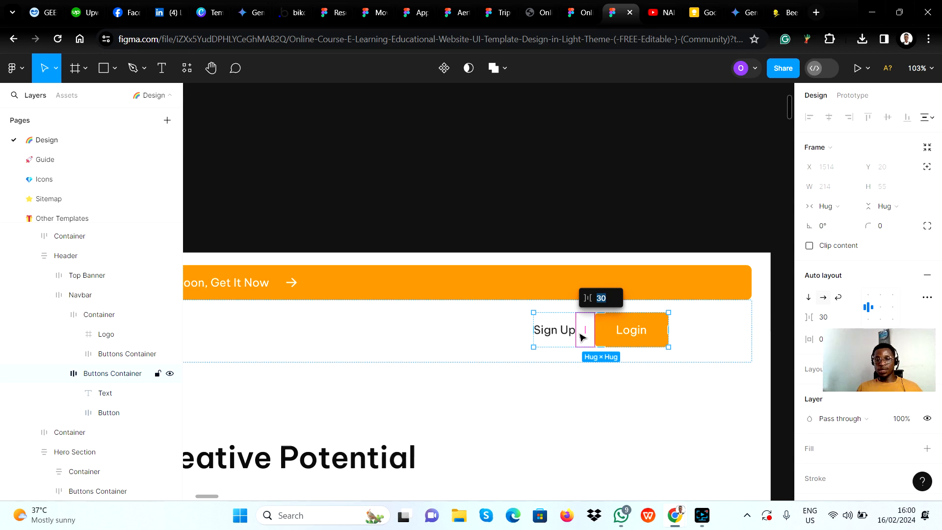
pyautogui.hotkey('alt', 'Tab')
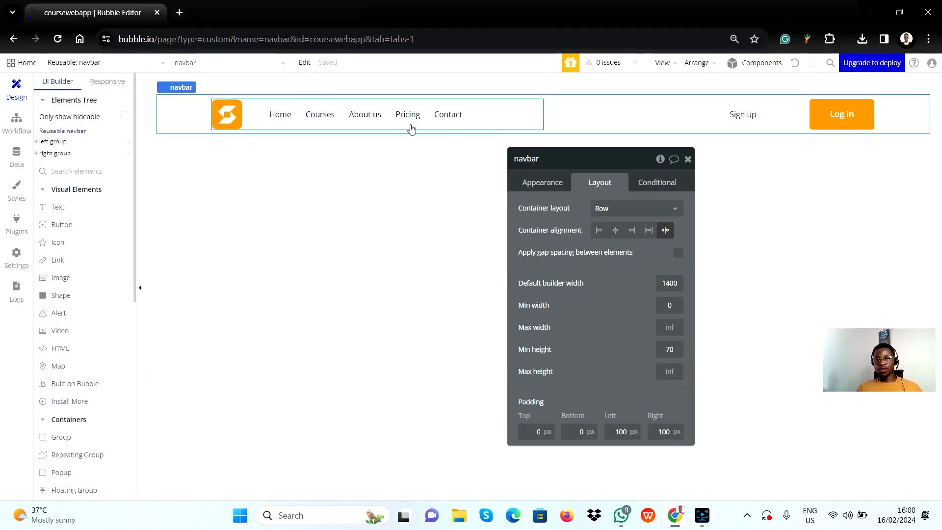
# Turn off fixed width for the Sign up text, set its minimum width to 0 px, and fit its width to content
pyautogui.doubleClick(758, 123)
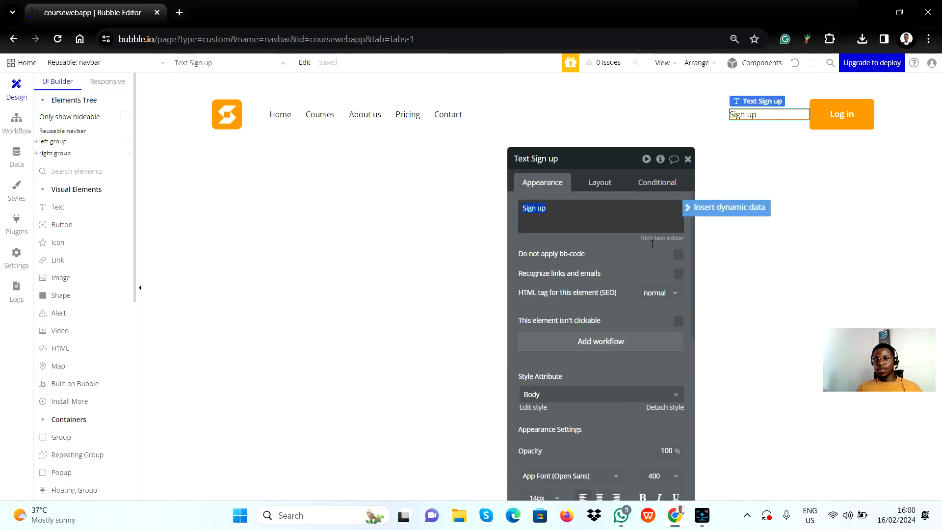
pyautogui.click(601, 185)
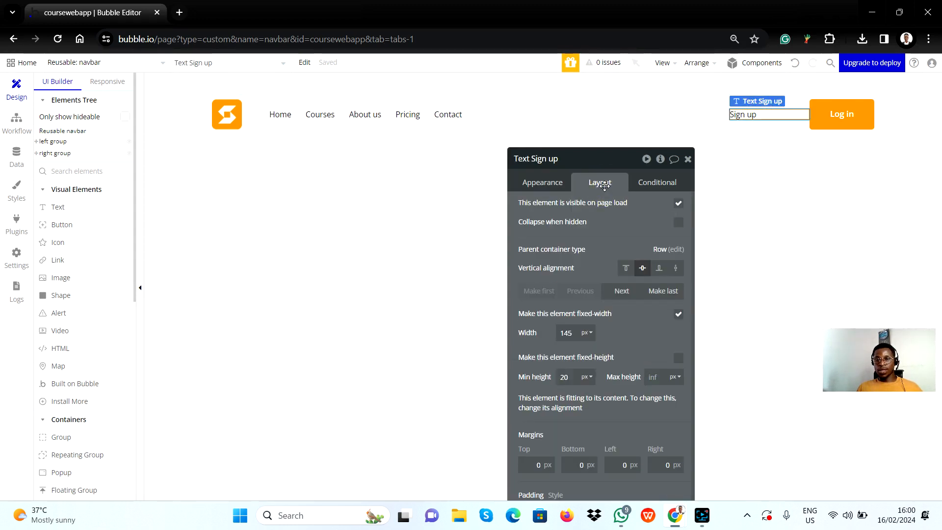
pyautogui.click(679, 316)
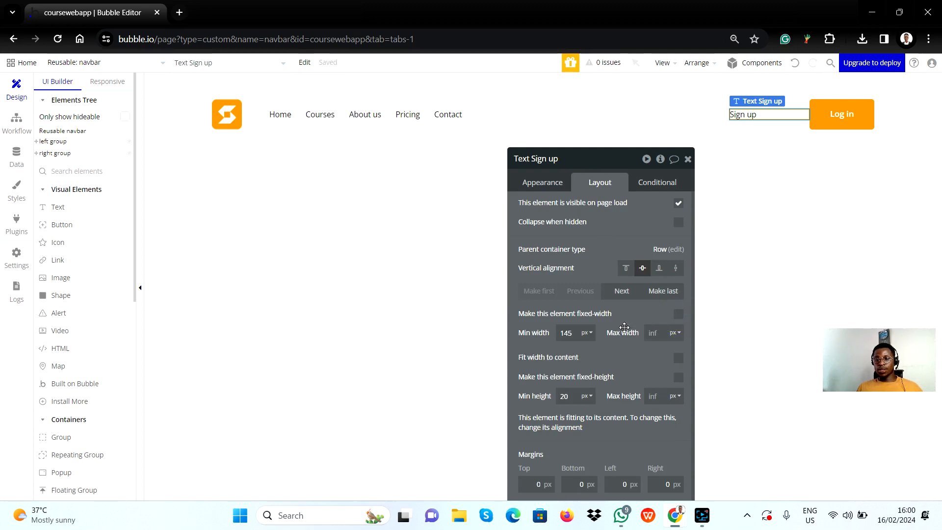
pyautogui.doubleClick(570, 332)
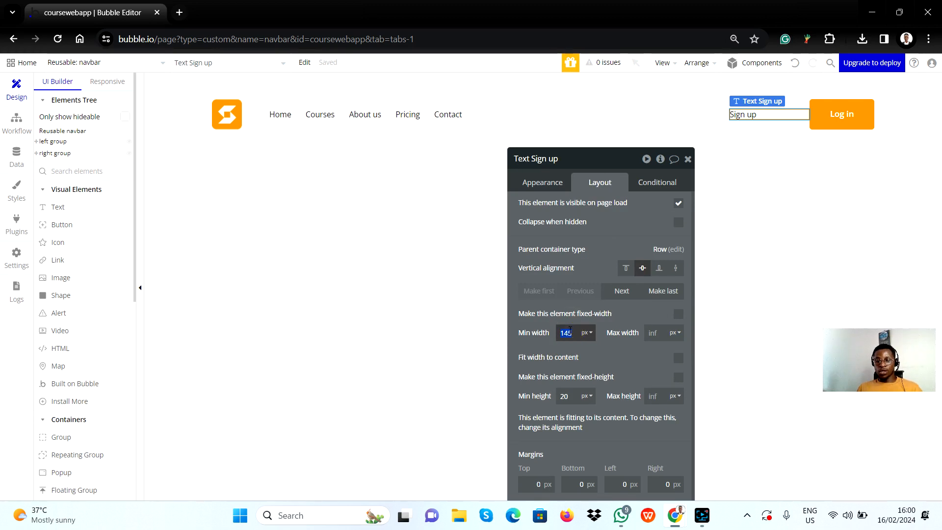
pyautogui.write('0')
pyautogui.click(625, 351)
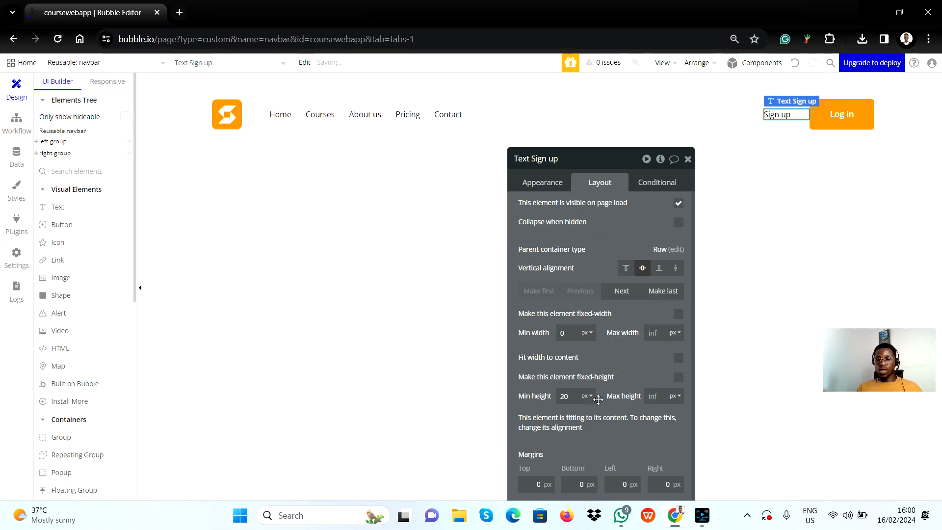
pyautogui.click(677, 357)
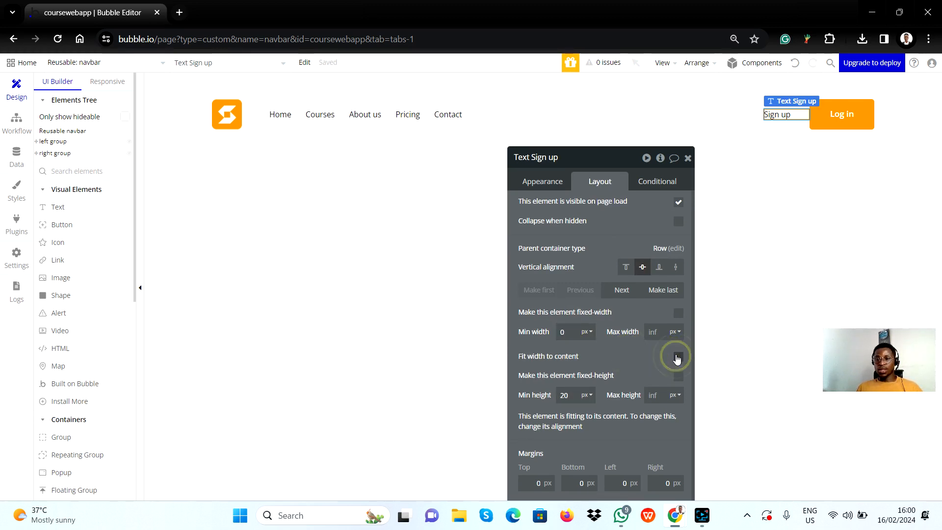
pyautogui.click(677, 358)
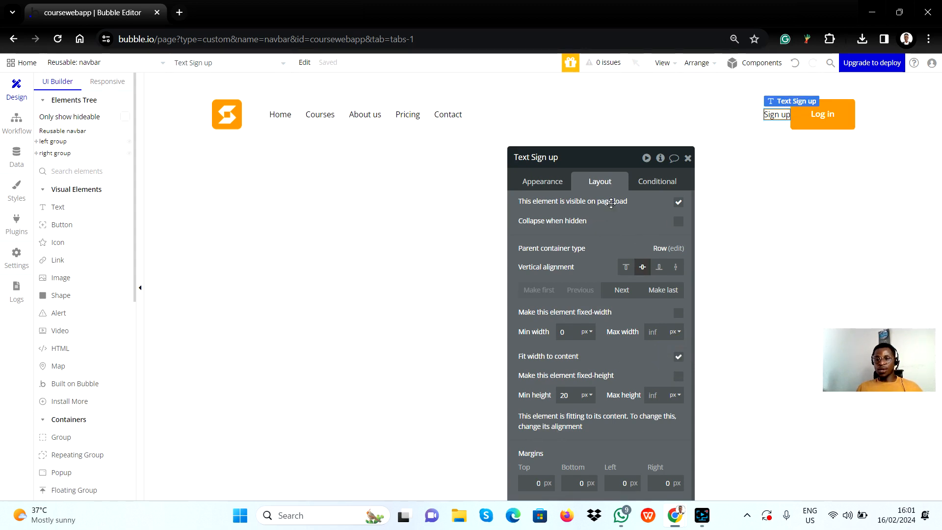
pyautogui.click(542, 183)
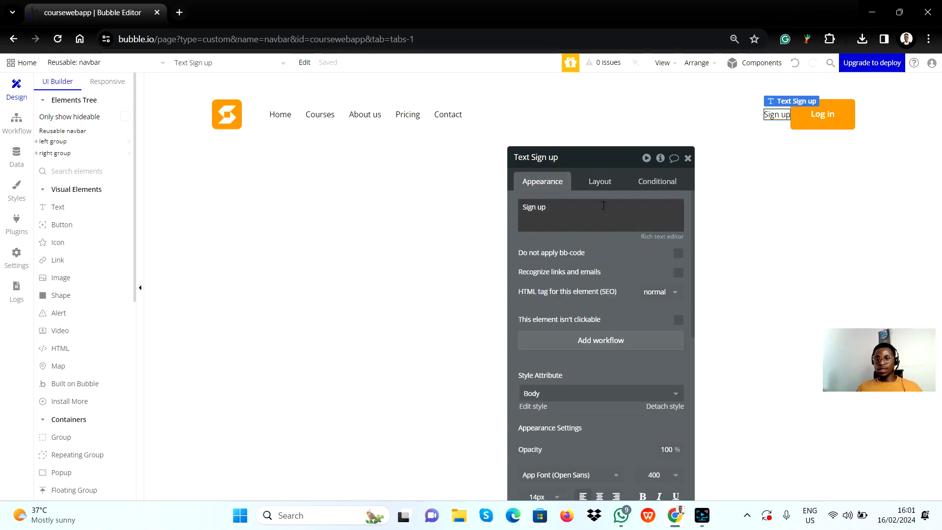
pyautogui.click(600, 182)
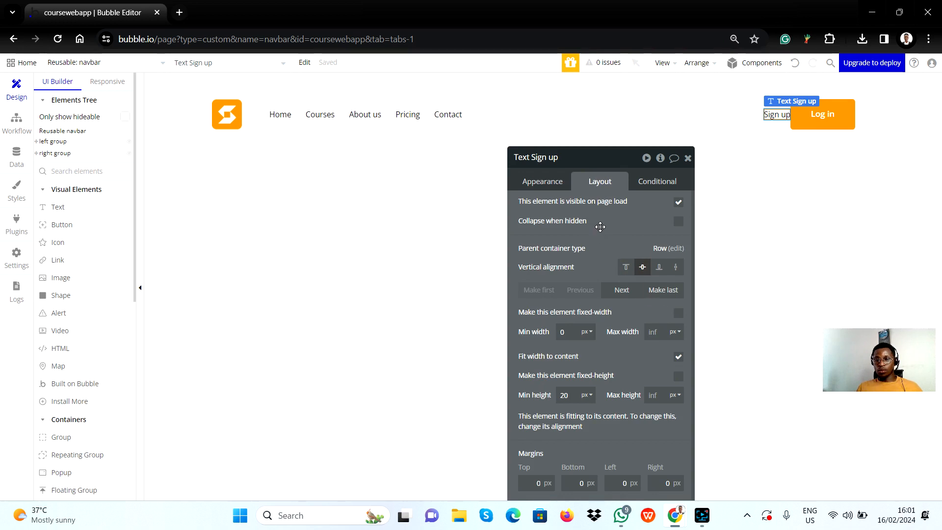
# Enable gap spacing between elements in the right group and set its column gap to 30 px, matching the Figma buttons container
pyautogui.click(781, 127)
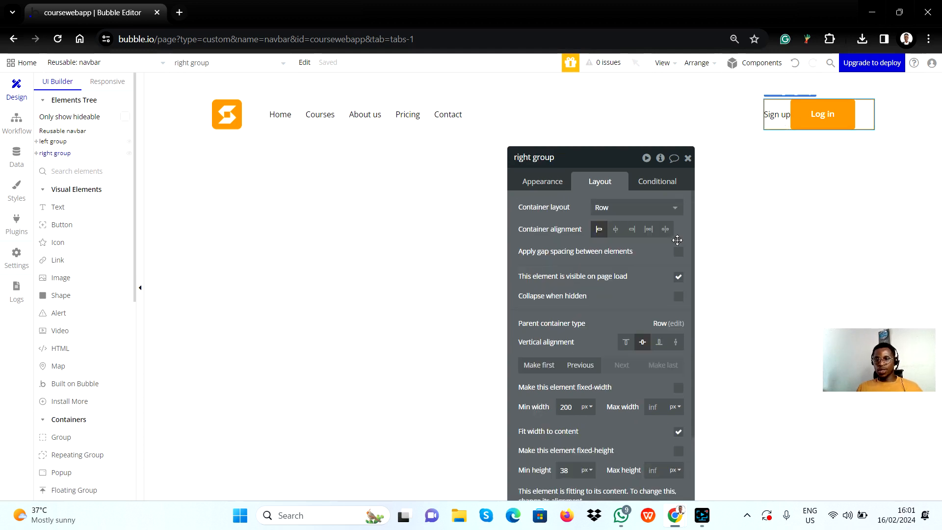
pyautogui.click(678, 252)
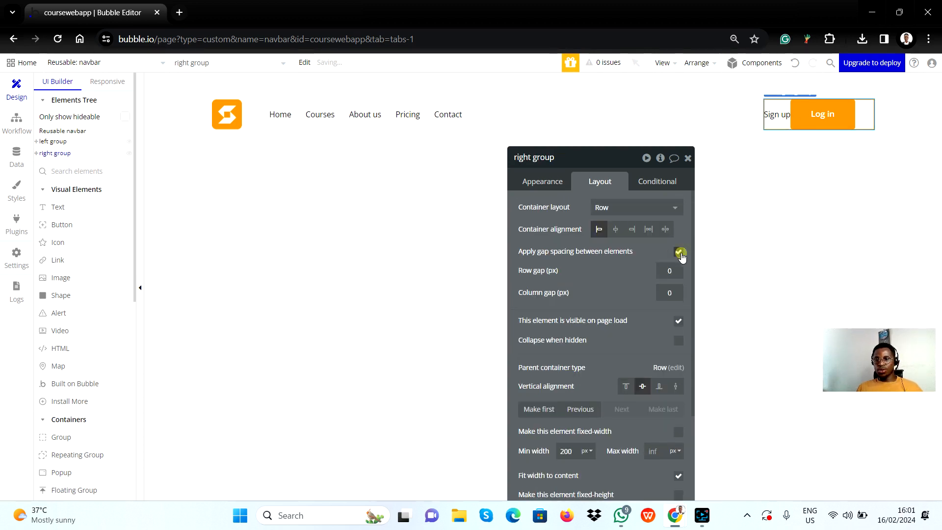
pyautogui.click(675, 293)
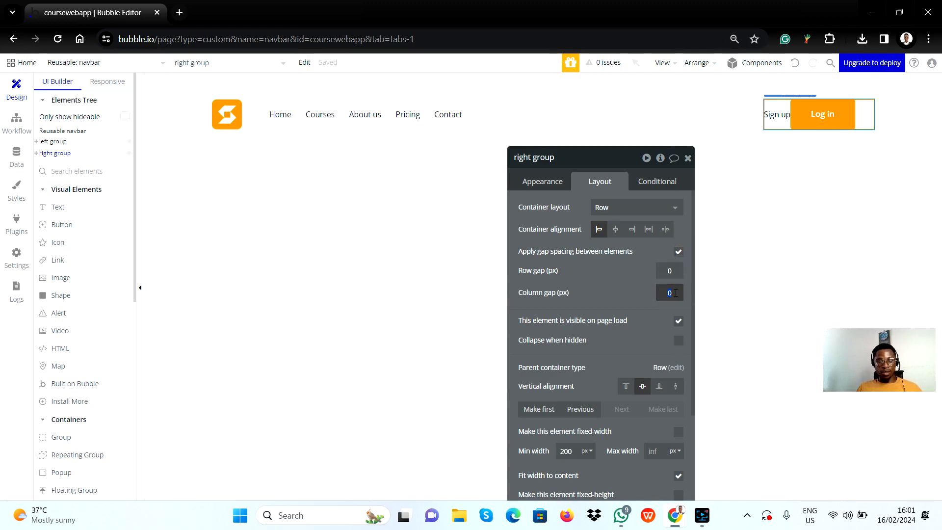
pyautogui.hotkey('alt', 'Tab')
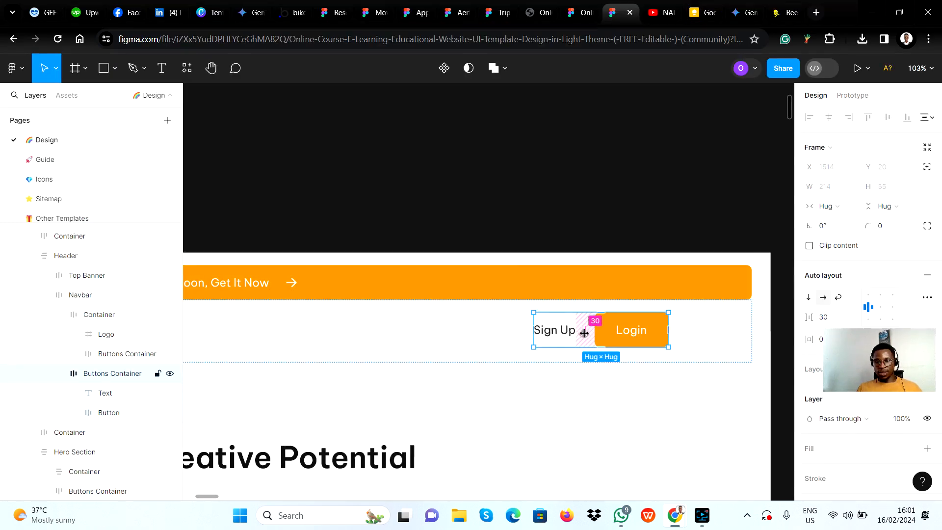
pyautogui.hotkey('alt', 'Tab')
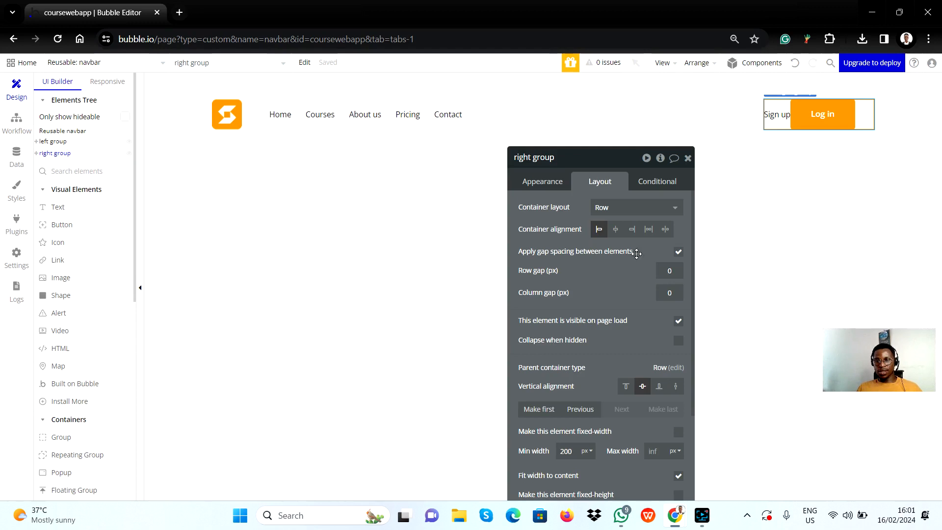
pyautogui.click(669, 290)
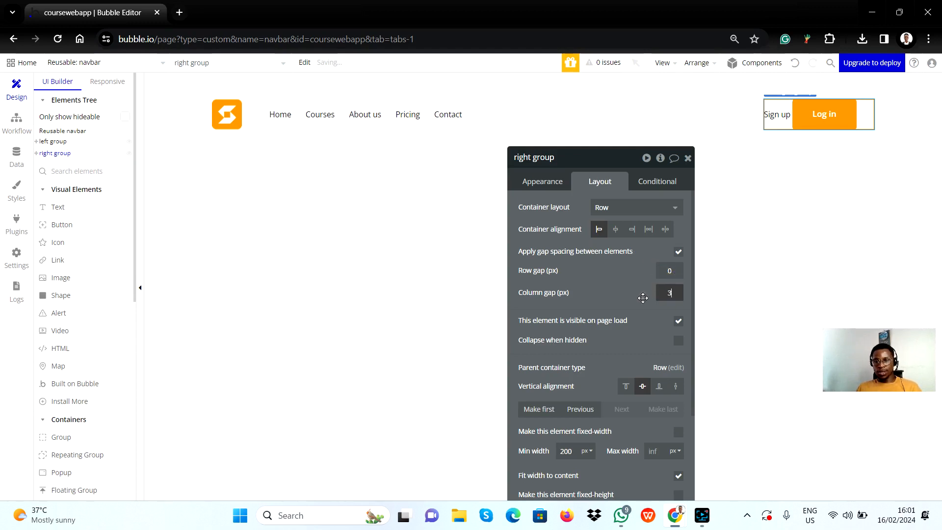
pyautogui.write('30')
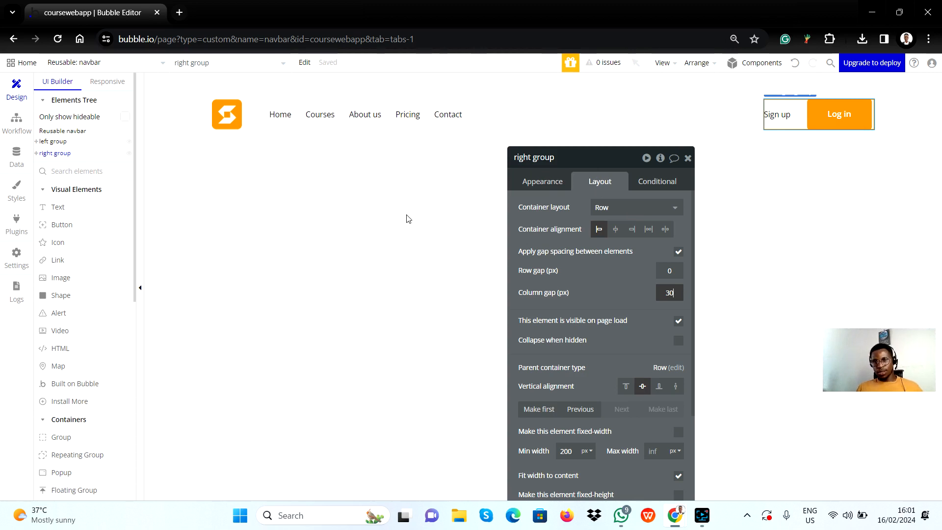
# Switch to Figma, select the Sign Up text inside the buttons container to check its font size, and return to Bubble
pyautogui.hotkey('alt', 'Tab')
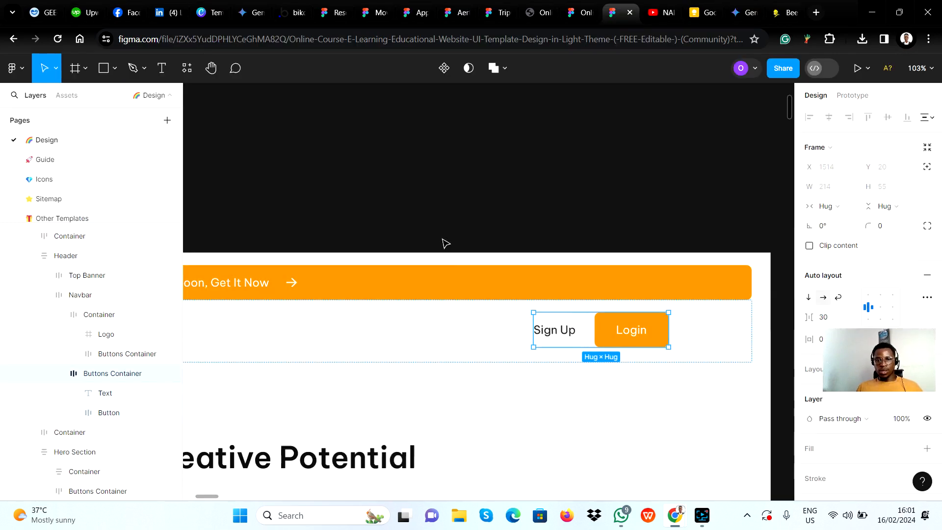
pyautogui.click(556, 338)
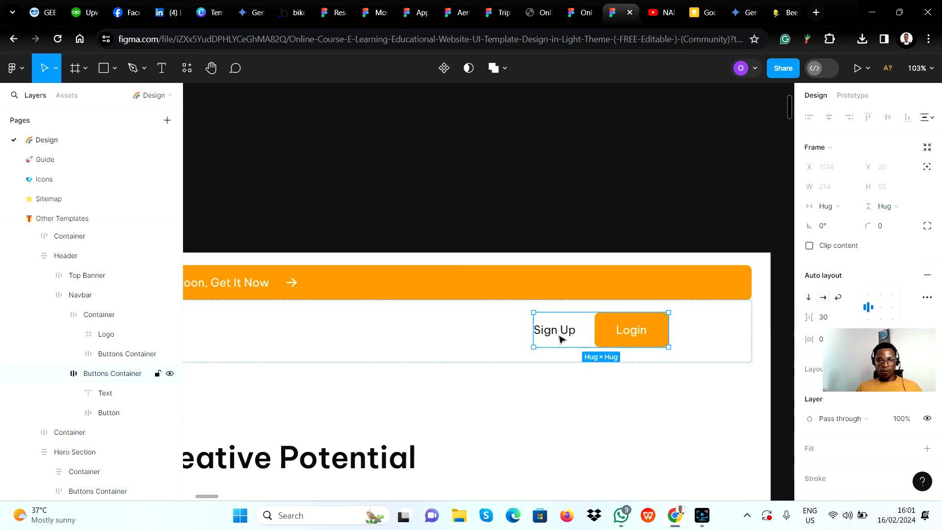
pyautogui.doubleClick(568, 330)
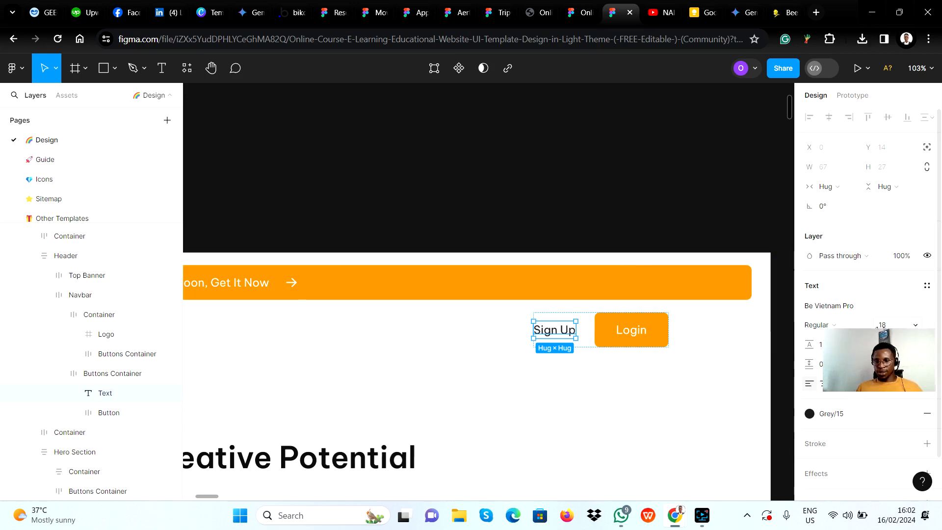
pyautogui.hotkey('alt', 'Tab')
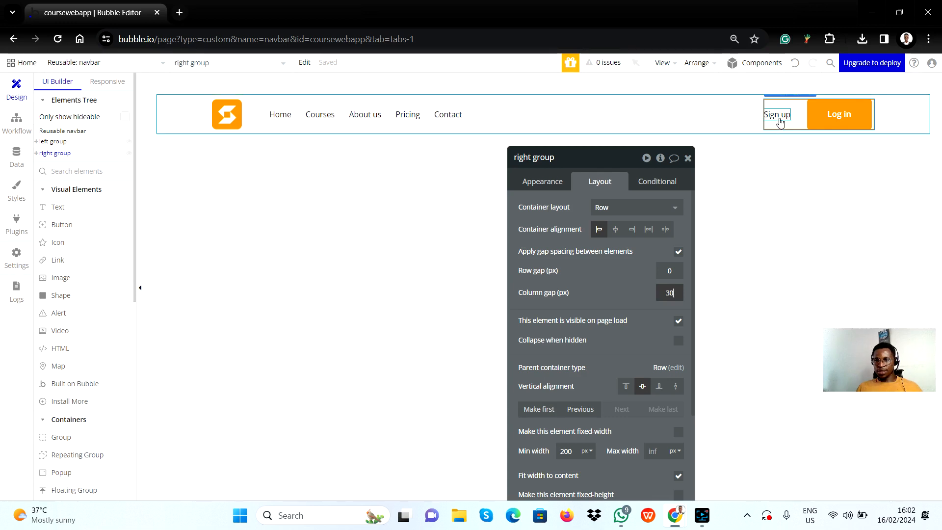
# Set the Sign up text's font size to 18 px in its appearance settings
pyautogui.click(779, 116)
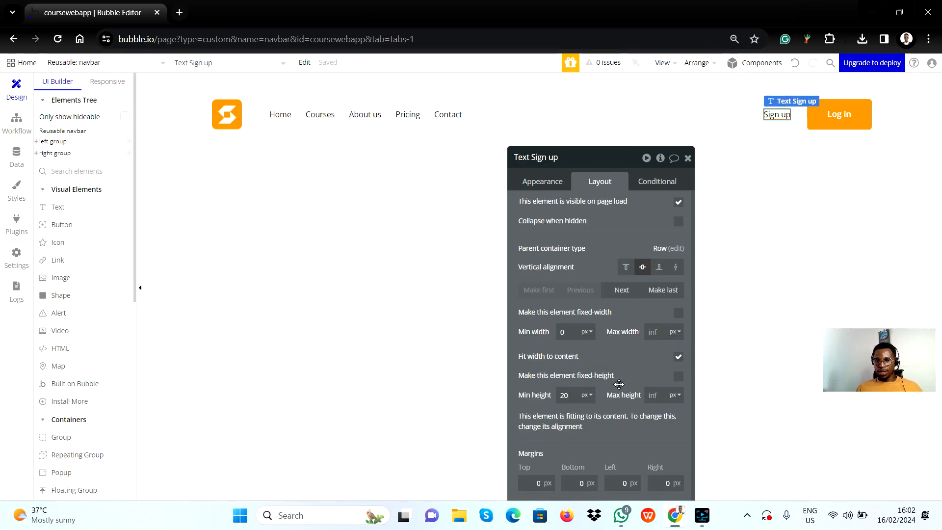
pyautogui.click(550, 183)
pyautogui.scroll(-4, 613, 343)
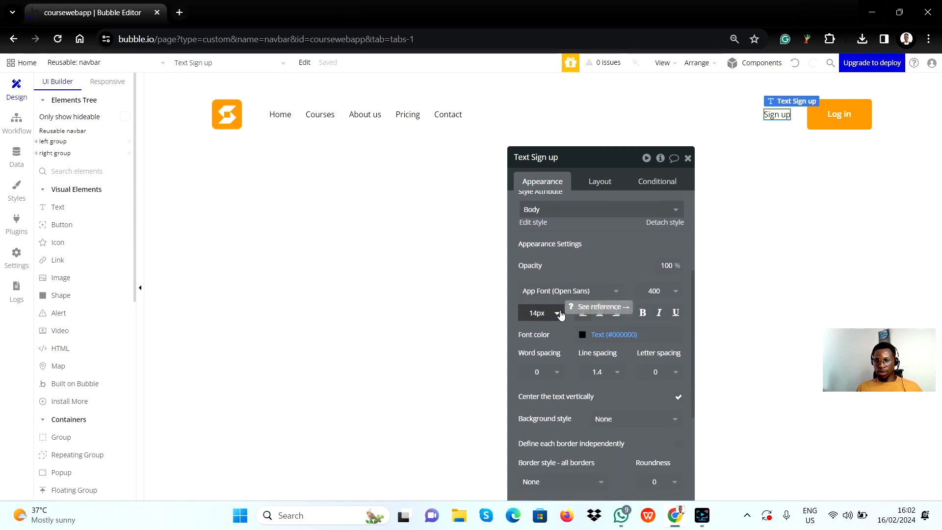
pyautogui.scroll(5, 586, 337)
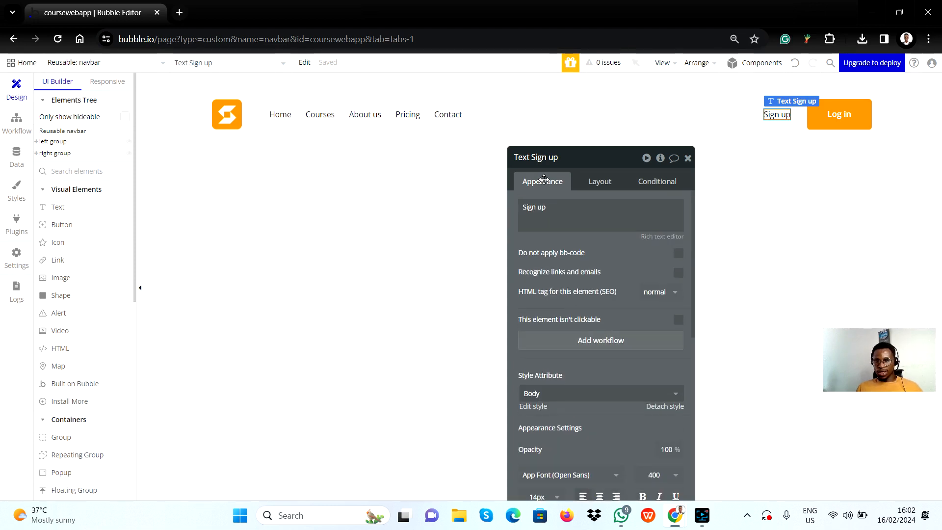
pyautogui.scroll(-6, 569, 222)
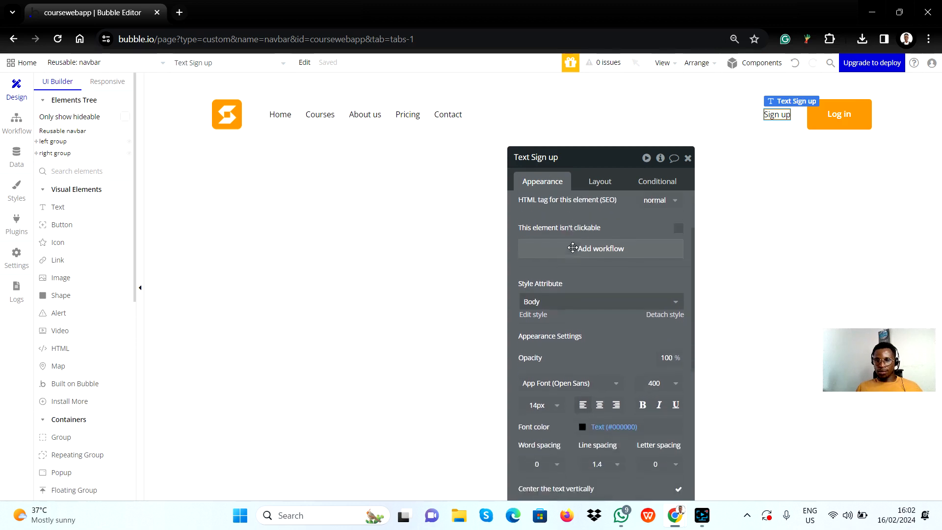
pyautogui.scroll(4, 548, 237)
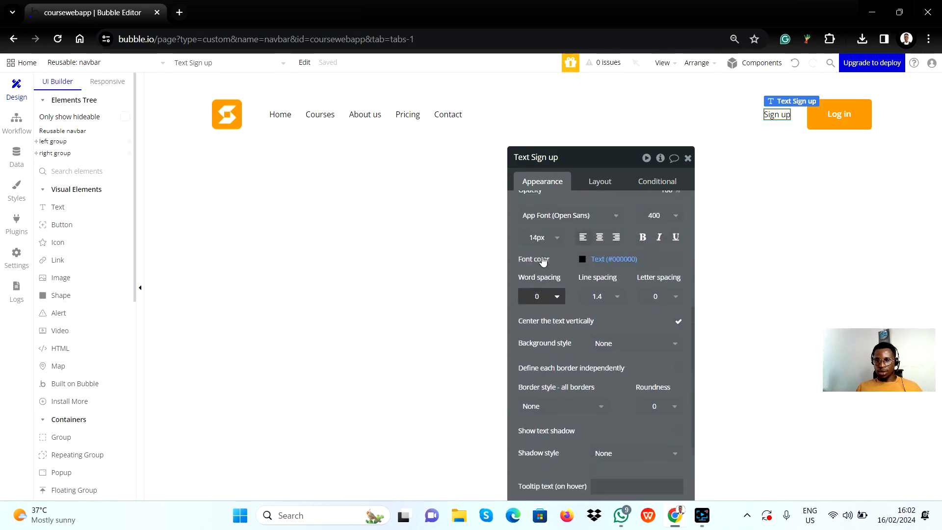
pyautogui.scroll(-2, 539, 327)
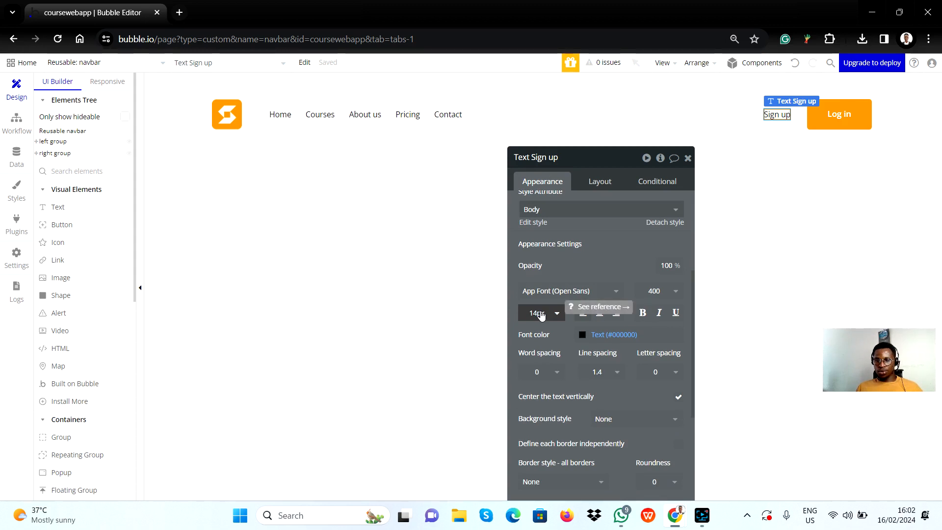
pyautogui.click(537, 313)
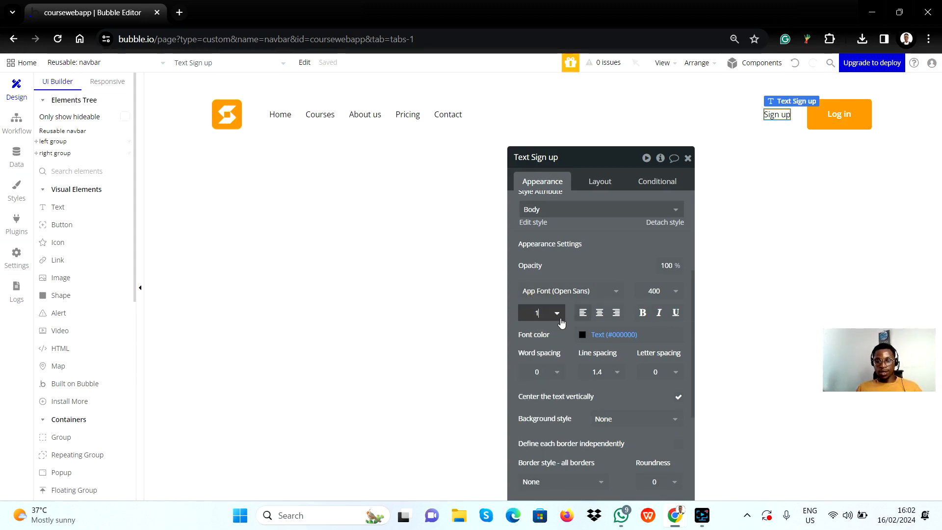
pyautogui.write('8')
pyautogui.click(618, 261)
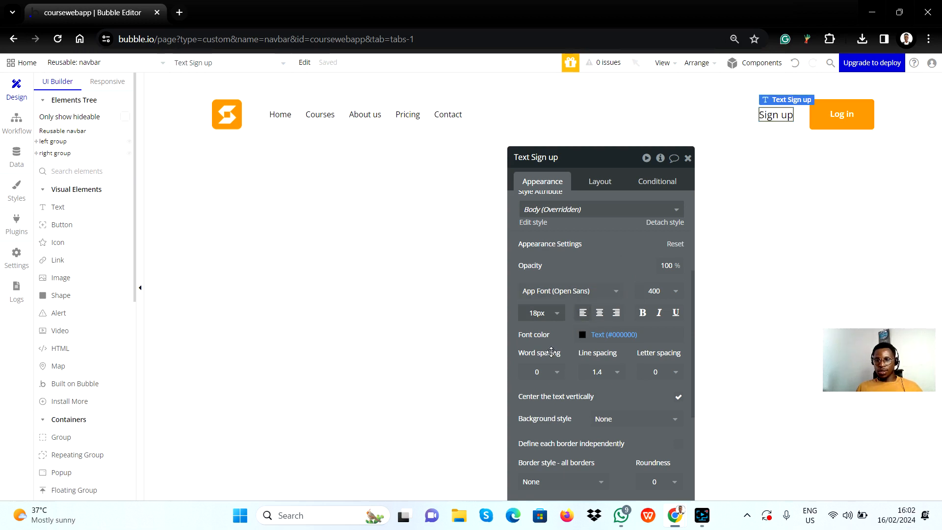
# Select the navbar's Home text, check the font size of the Home link in the Figma navbar, and return to Bubble
pyautogui.click(291, 114)
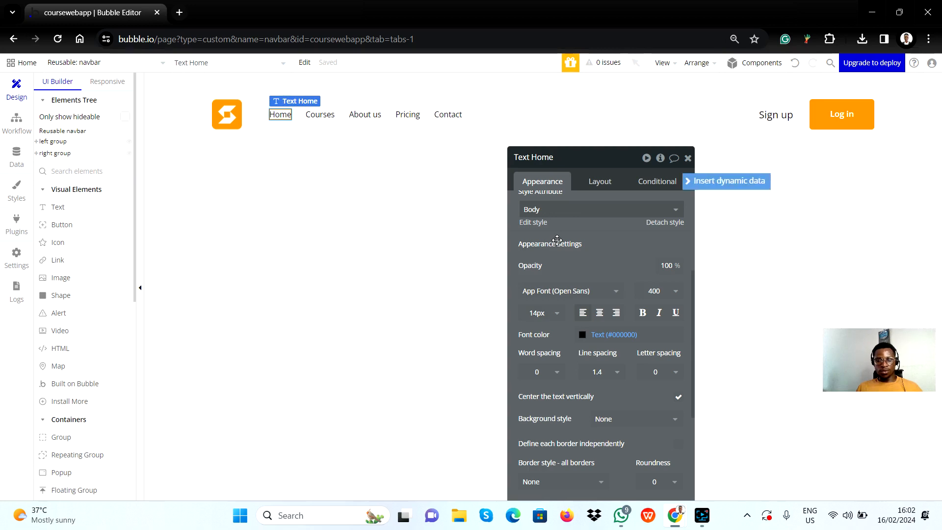
pyautogui.hotkey('alt', 'Tab')
pyautogui.hscroll(-10, 274, 338)
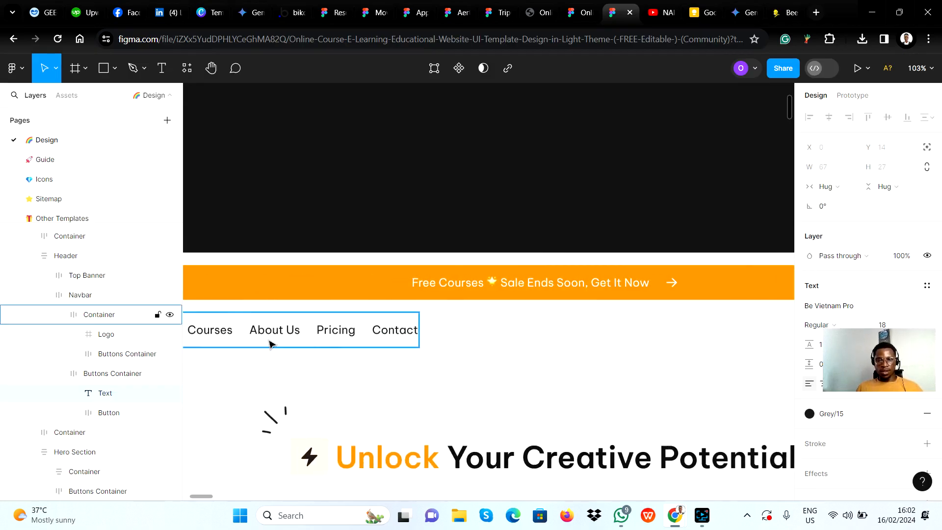
pyautogui.click(237, 335)
pyautogui.doubleClick(237, 335)
pyautogui.doubleClick(237, 335)
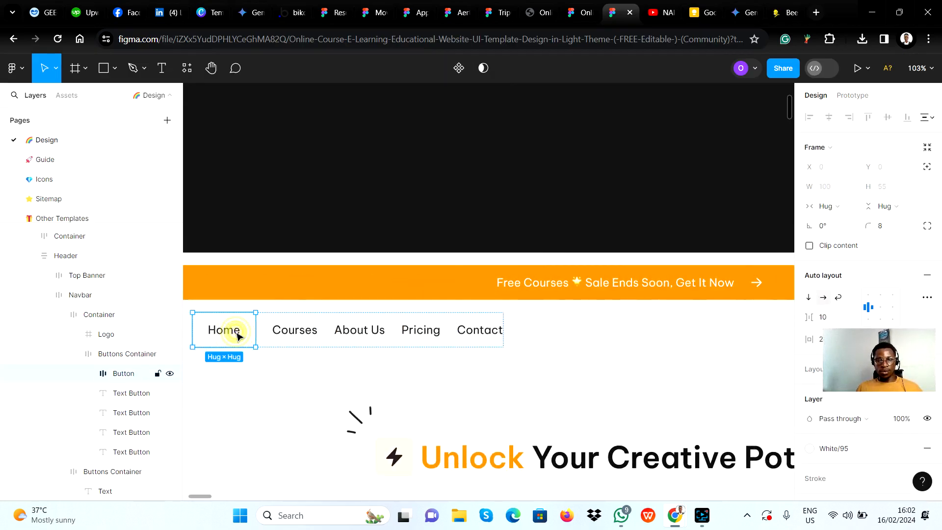
pyautogui.doubleClick(237, 335)
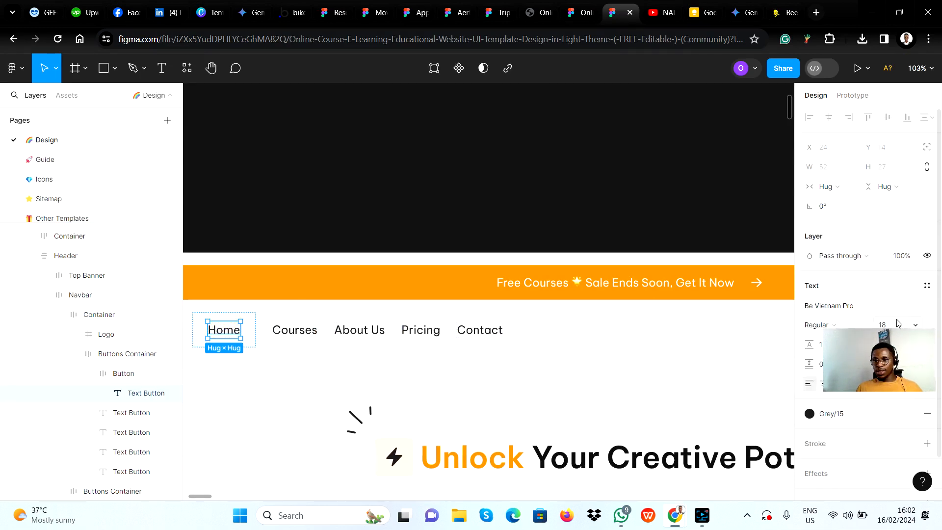
pyautogui.hotkey('alt', 'Tab')
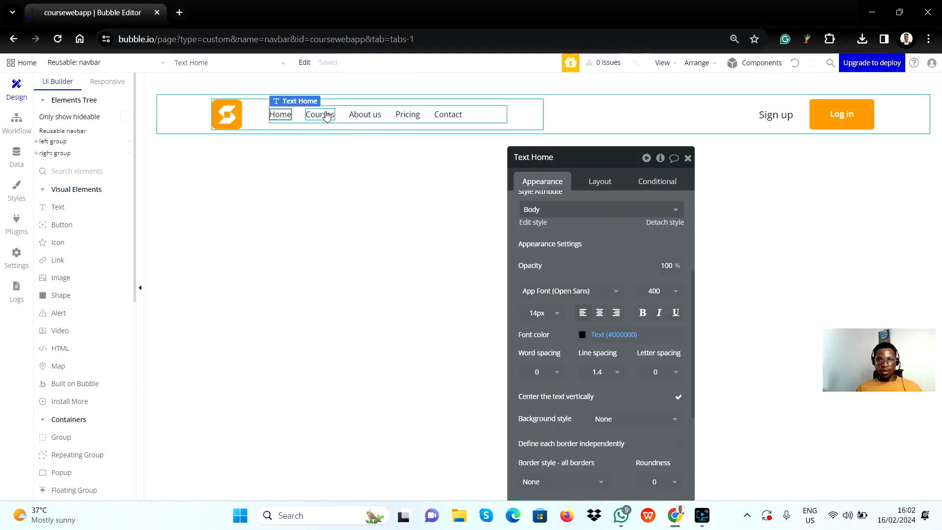
# Set the Home text's font size to 18 px
pyautogui.click(539, 317)
pyautogui.write('1')
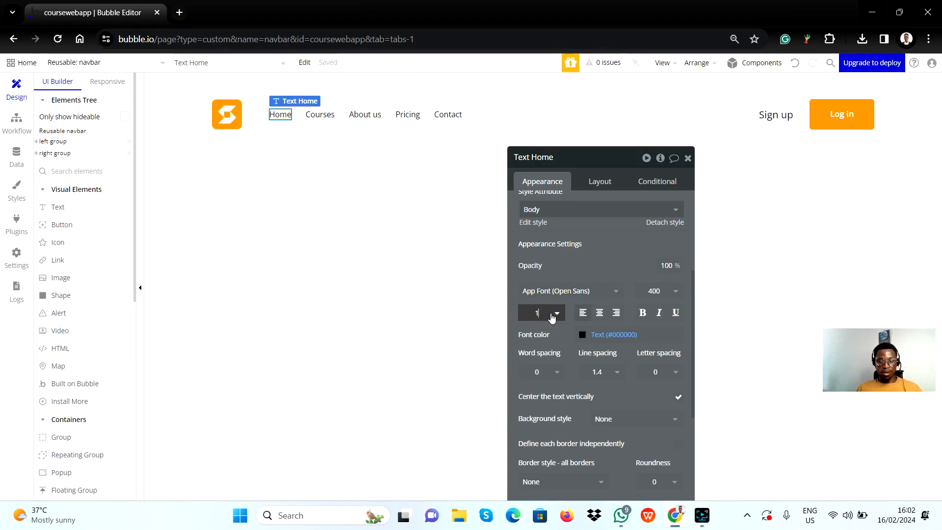
pyautogui.write('8')
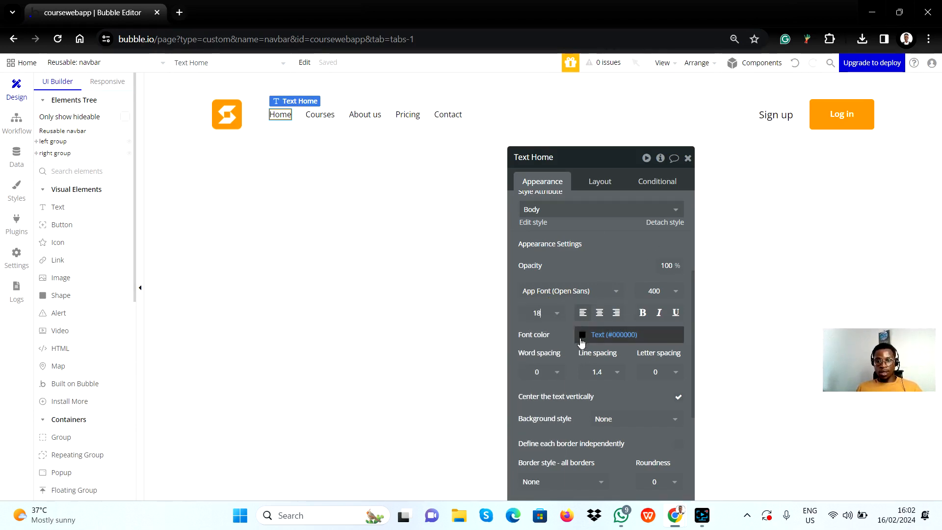
pyautogui.click(609, 245)
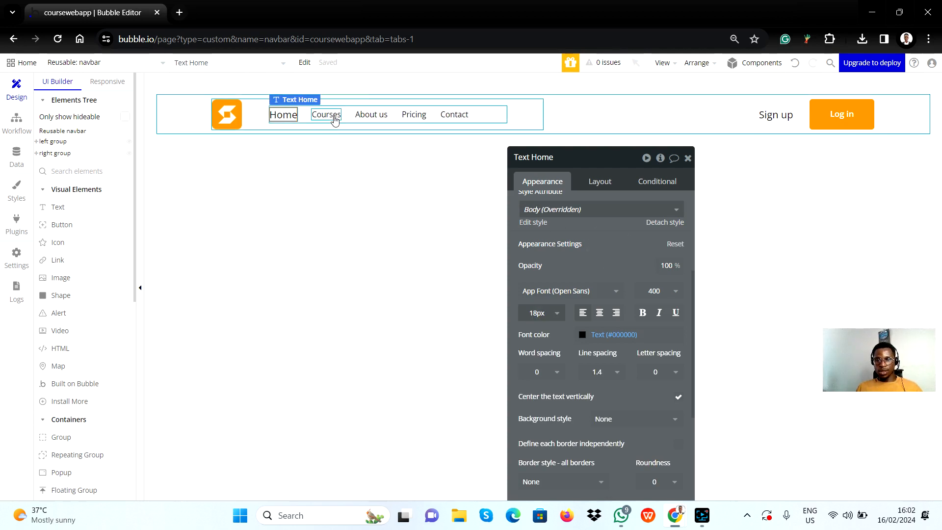
# Select the Courses text and examine its style attribute and font settings
pyautogui.click(333, 116)
pyautogui.scroll(3, 568, 294)
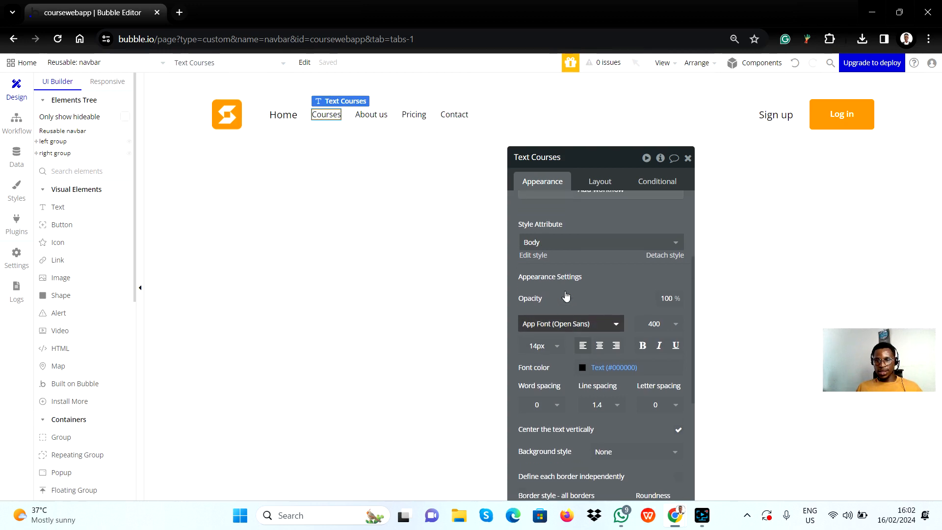
pyautogui.scroll(1, 572, 290)
pyautogui.scroll(-5, 572, 285)
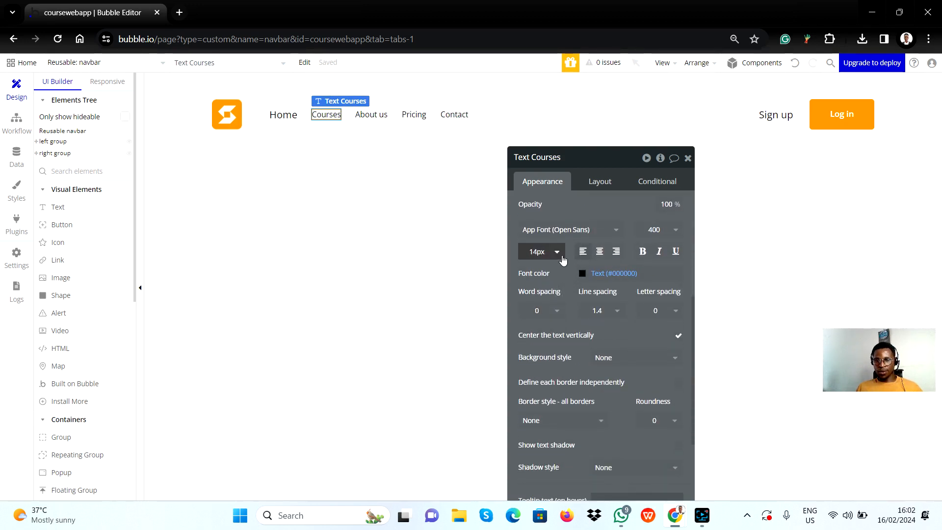
pyautogui.scroll(3, 573, 275)
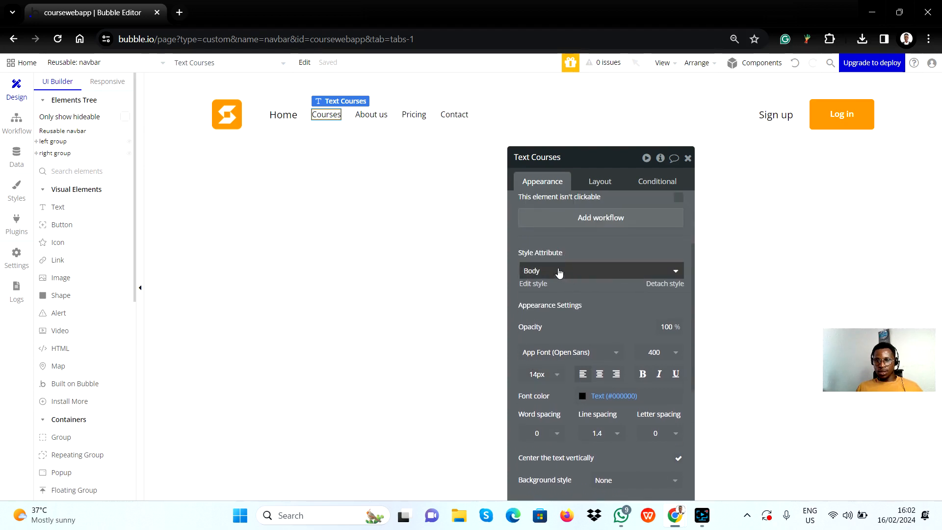
pyautogui.click(374, 118)
pyautogui.click(324, 113)
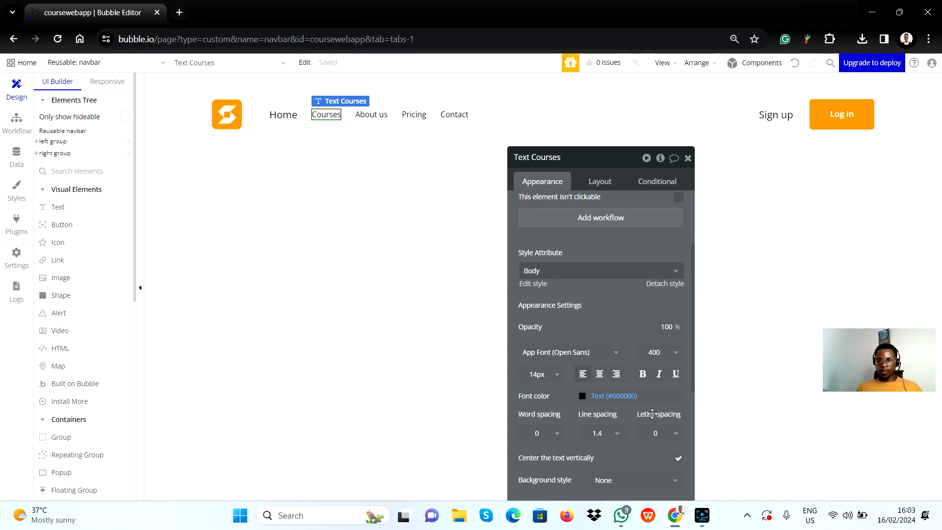
pyautogui.scroll(-1, 575, 296)
pyautogui.scroll(1, 546, 251)
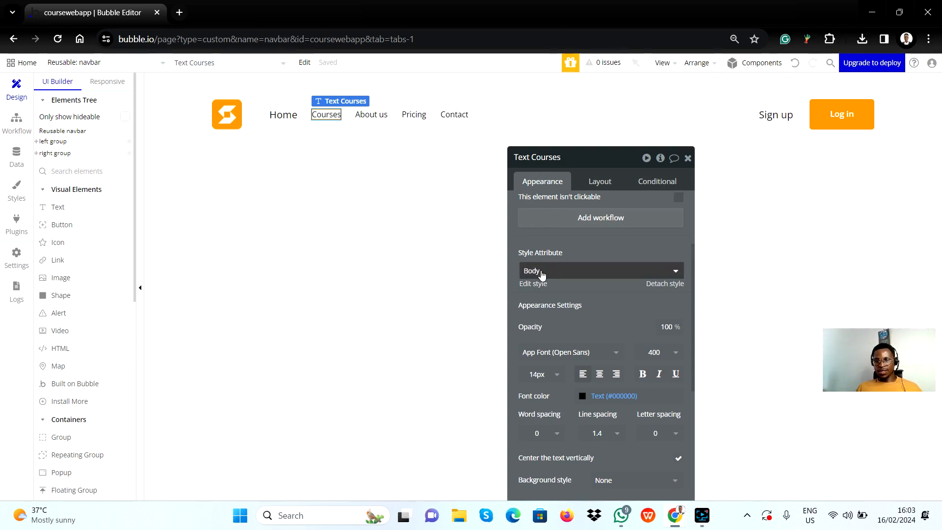
# Edit the Body text style to use an 18 px font size and return to the navbar design
pyautogui.click(537, 284)
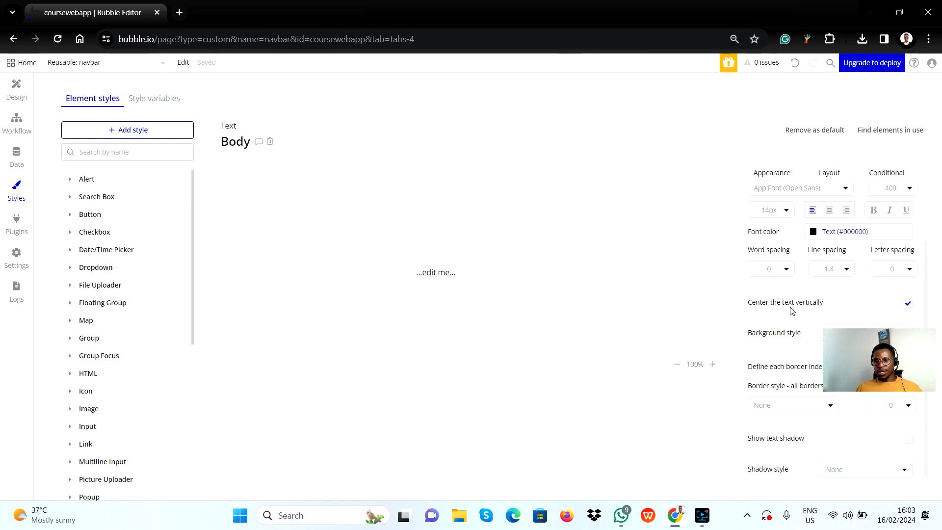
pyautogui.click(783, 212)
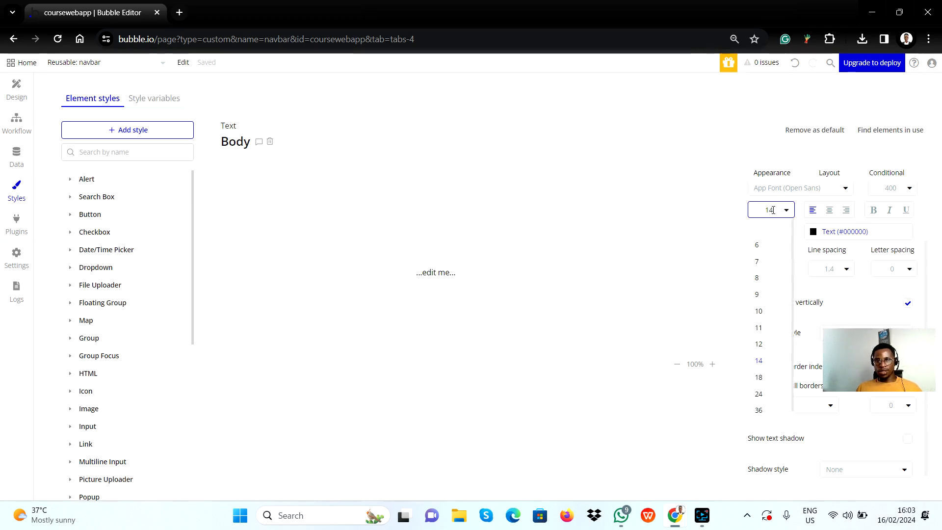
pyautogui.doubleClick(774, 209)
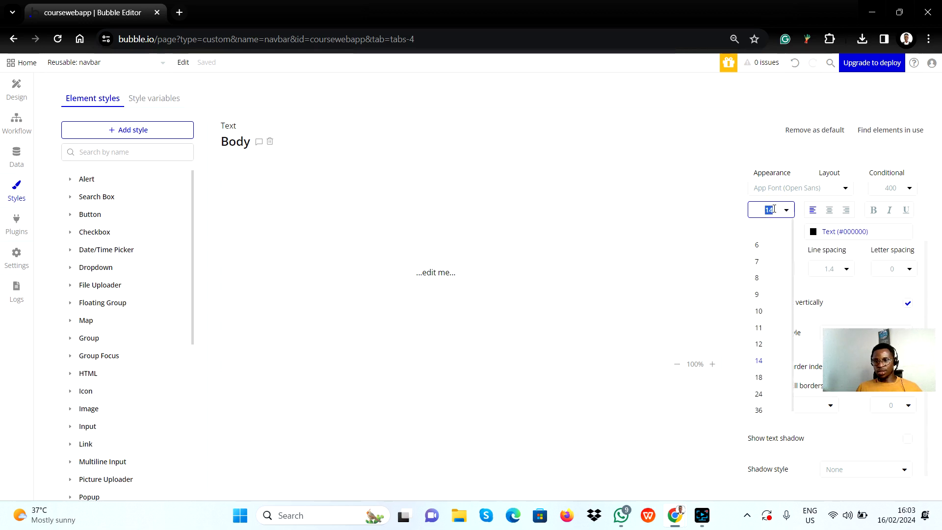
pyautogui.click(760, 377)
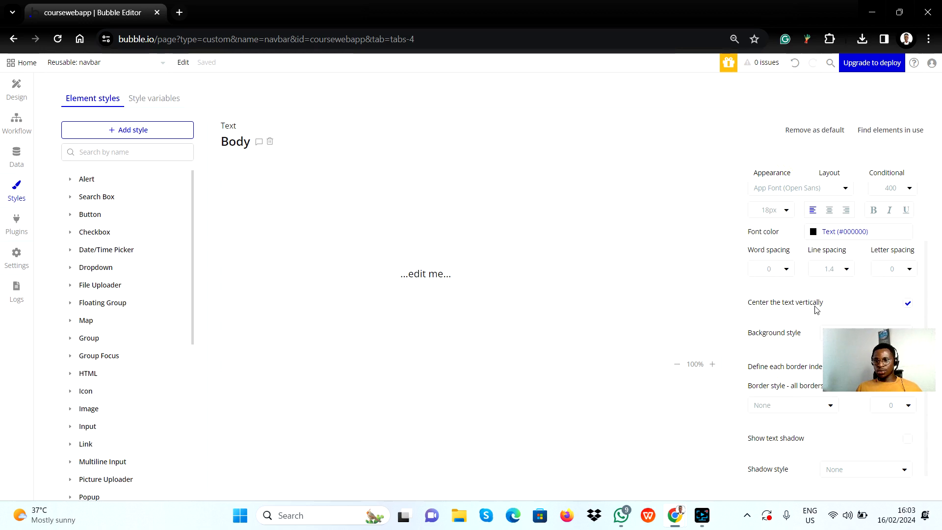
pyautogui.scroll(2, 816, 309)
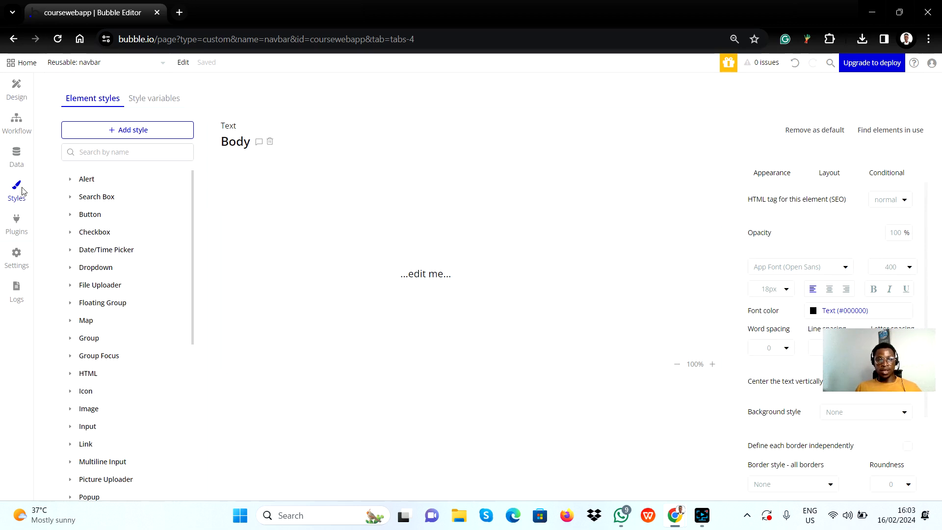
pyautogui.click(14, 97)
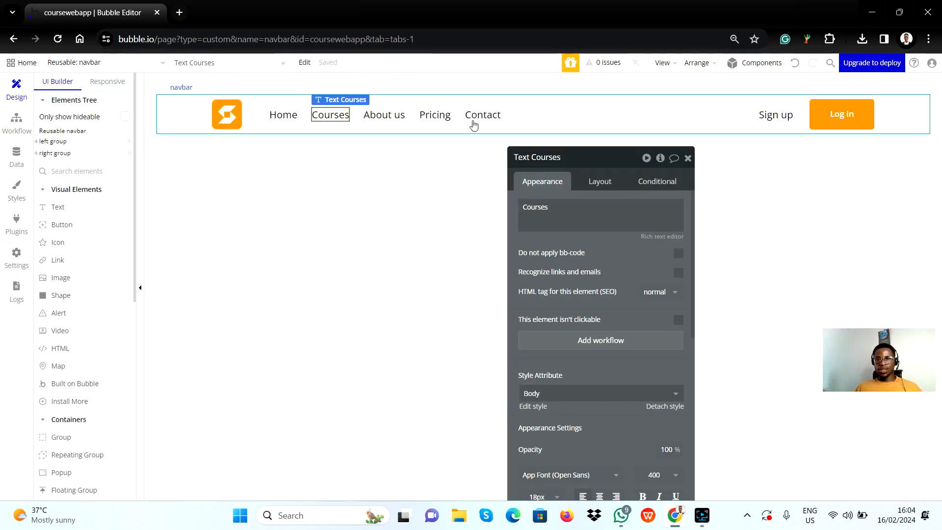
# Review the text appearance settings of the About us, Pricing and Contact navbar links, and close the property editor
pyautogui.click(374, 117)
pyautogui.scroll(-3, 569, 354)
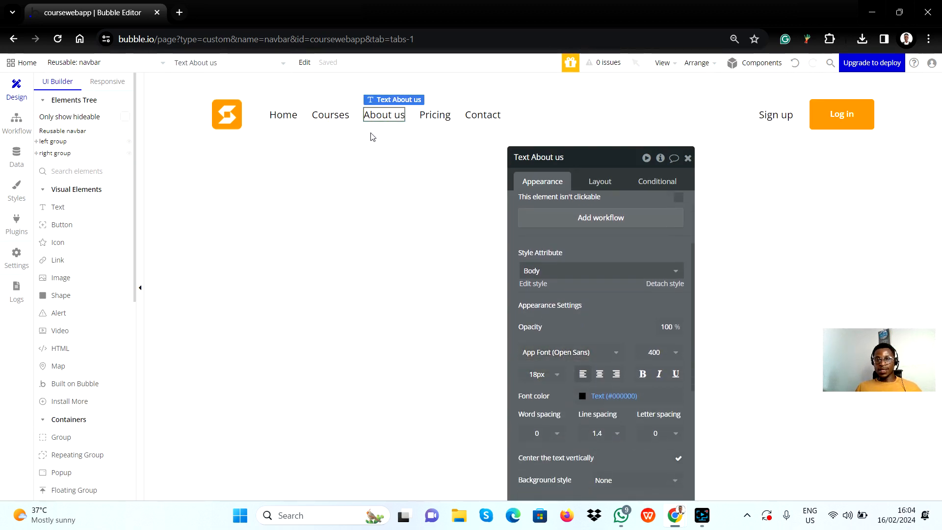
pyautogui.click(440, 120)
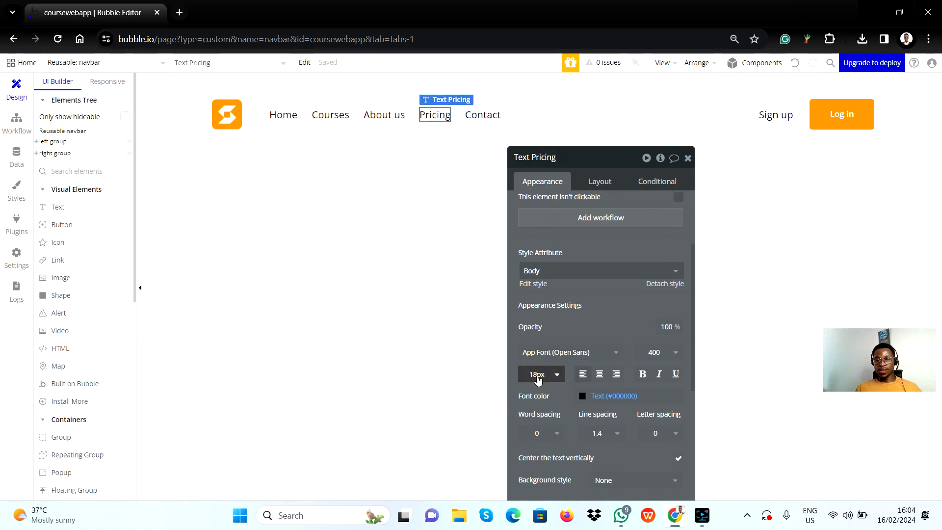
pyautogui.click(483, 116)
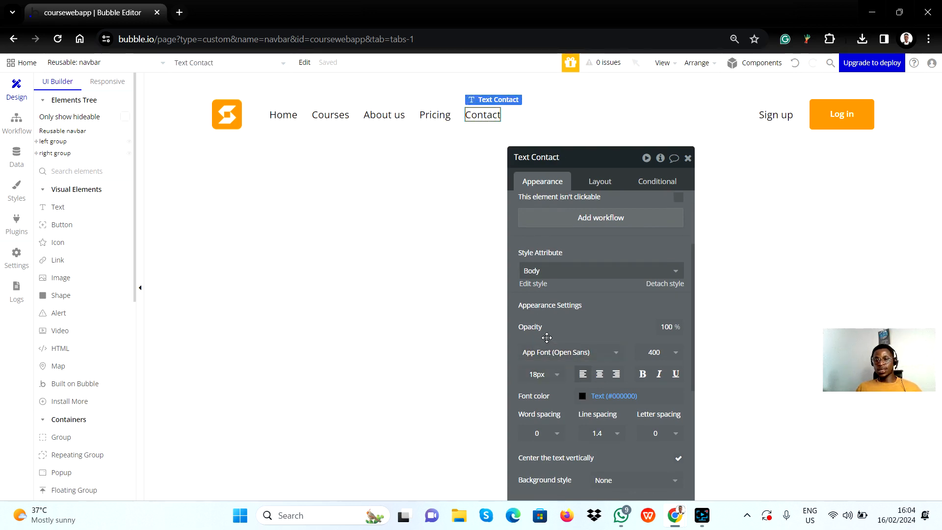
pyautogui.scroll(2, 573, 335)
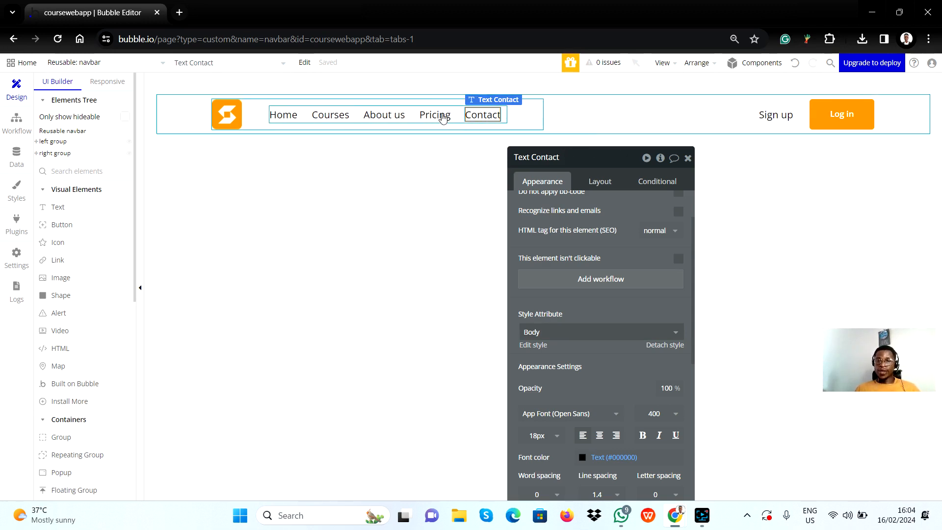
pyautogui.click(688, 159)
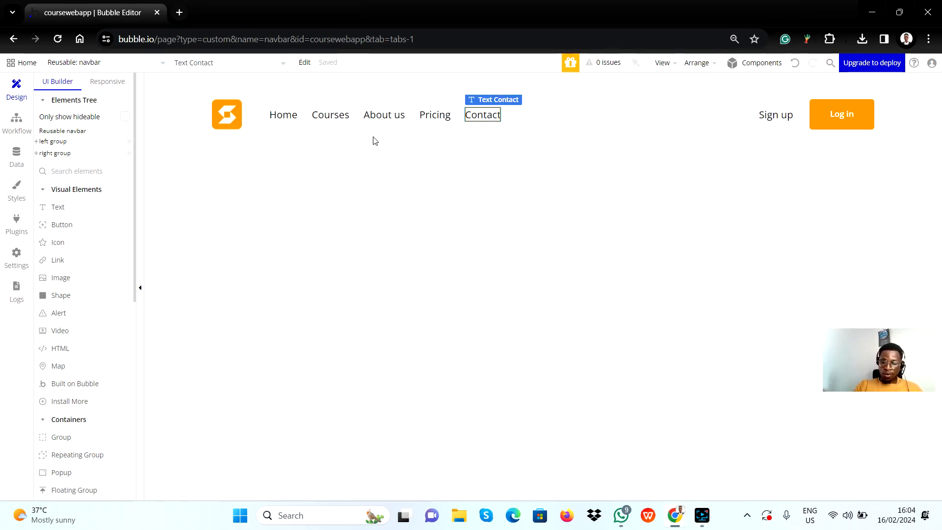
# Preview the navbar's responsive layout at the 1200, 992, 768 and 320 px breakpoints, and return to 1200 px
pyautogui.click(578, 142)
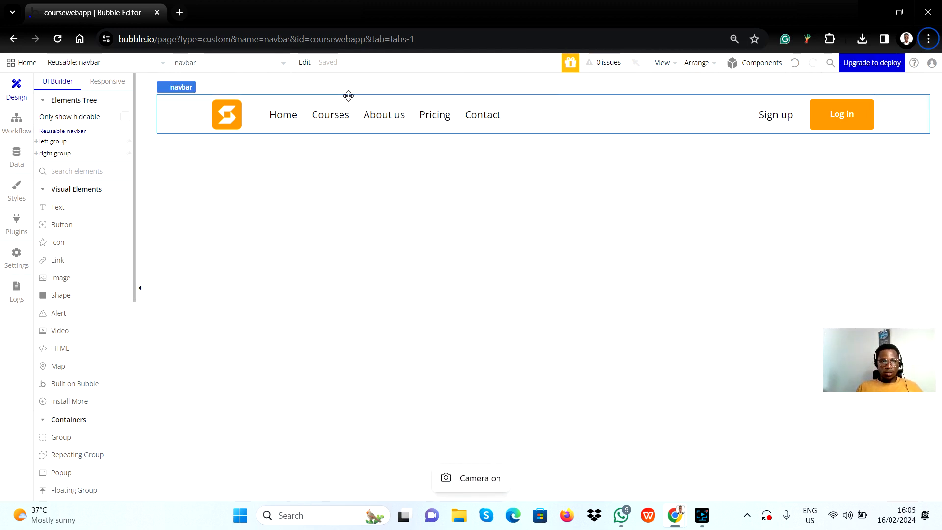
pyautogui.click(121, 84)
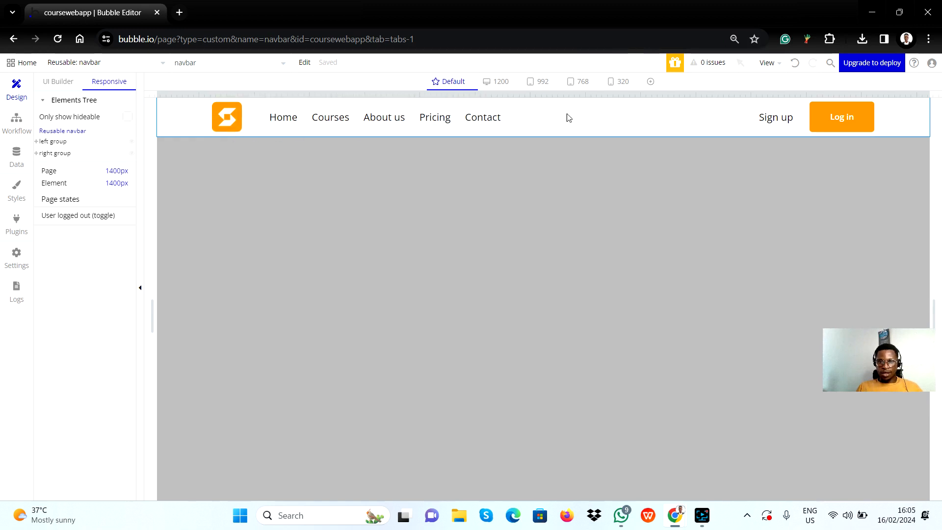
pyautogui.click(497, 86)
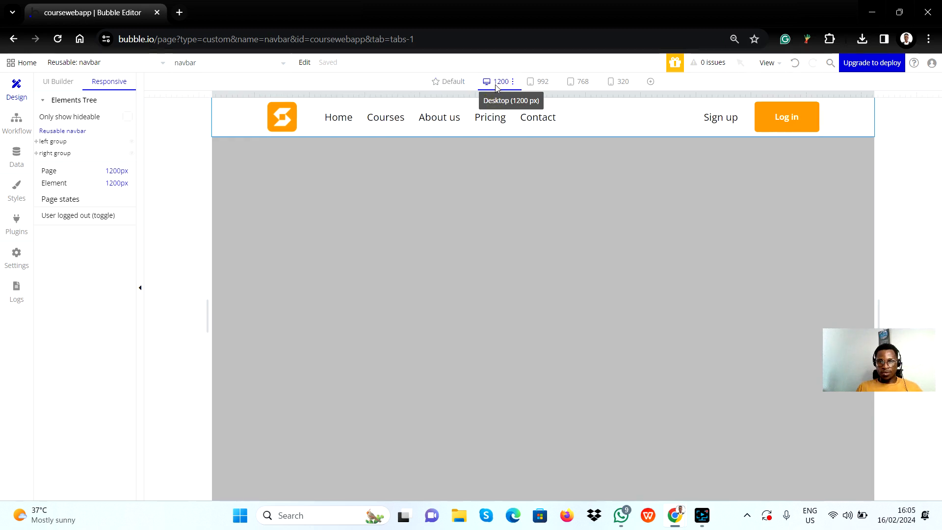
pyautogui.click(541, 87)
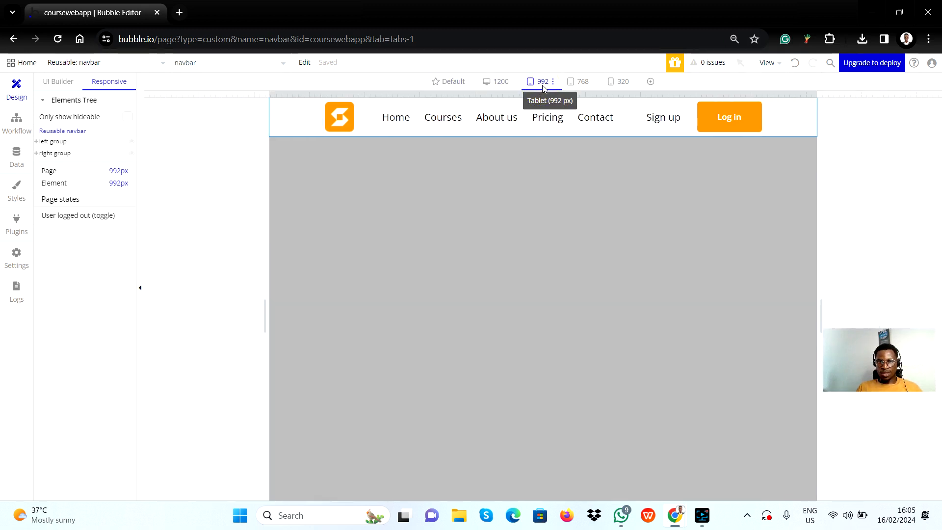
pyautogui.click(576, 83)
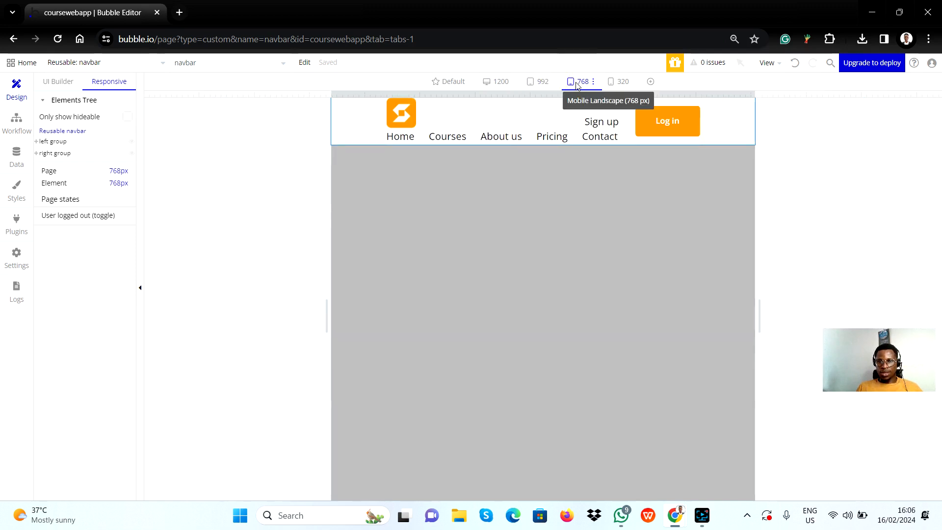
pyautogui.click(613, 85)
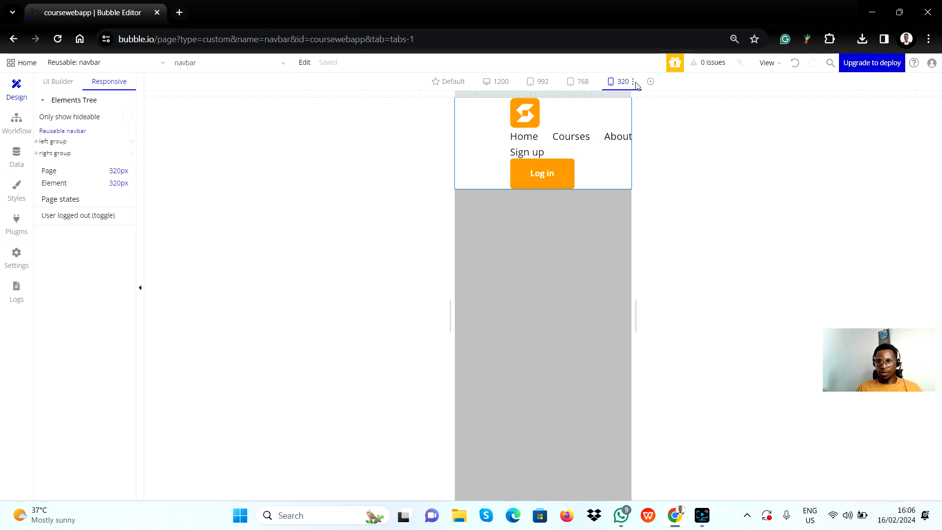
pyautogui.click(487, 83)
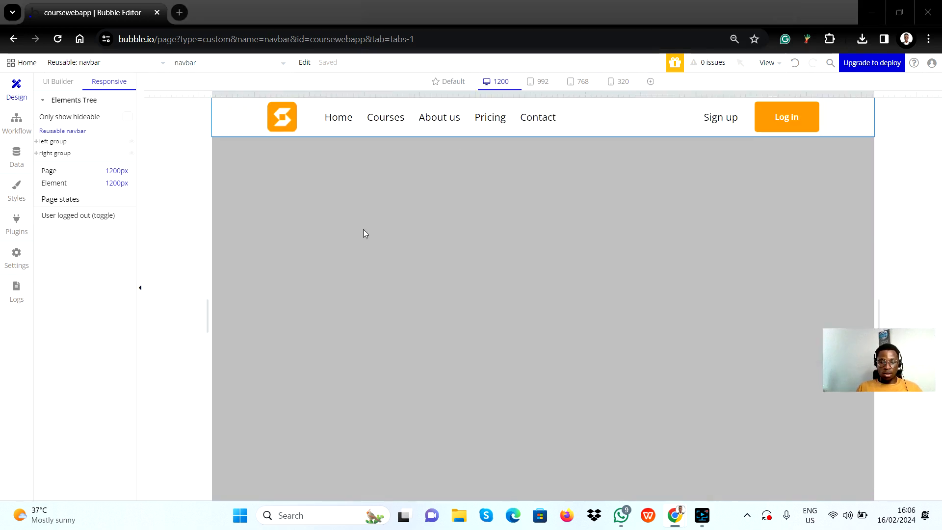
# Switch to the Figma design and compare the navbar across the desktop, laptop and mobile versions of the home page
pyautogui.hotkey('alt', 'Tab')
pyautogui.press('Tab')
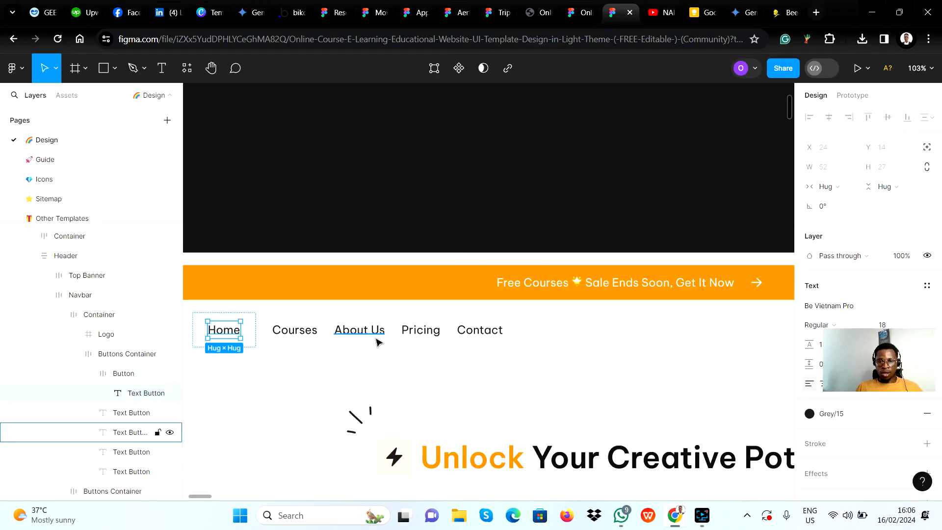
pyautogui.scroll(-6, 368, 388)
pyautogui.hscroll(6, 505, 357)
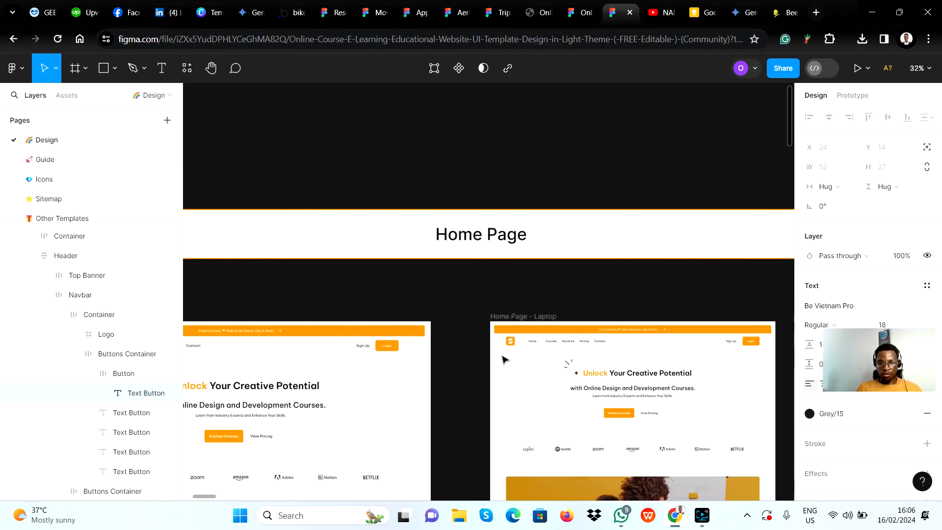
pyautogui.scroll(5, 396, 353)
pyautogui.scroll(-3, 396, 353)
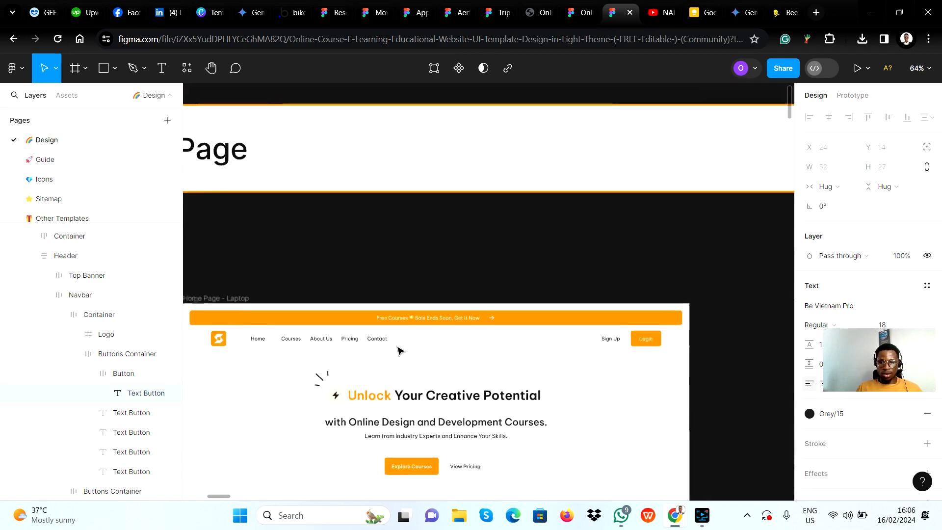
pyautogui.hscroll(6, 466, 361)
pyautogui.scroll(5, 447, 351)
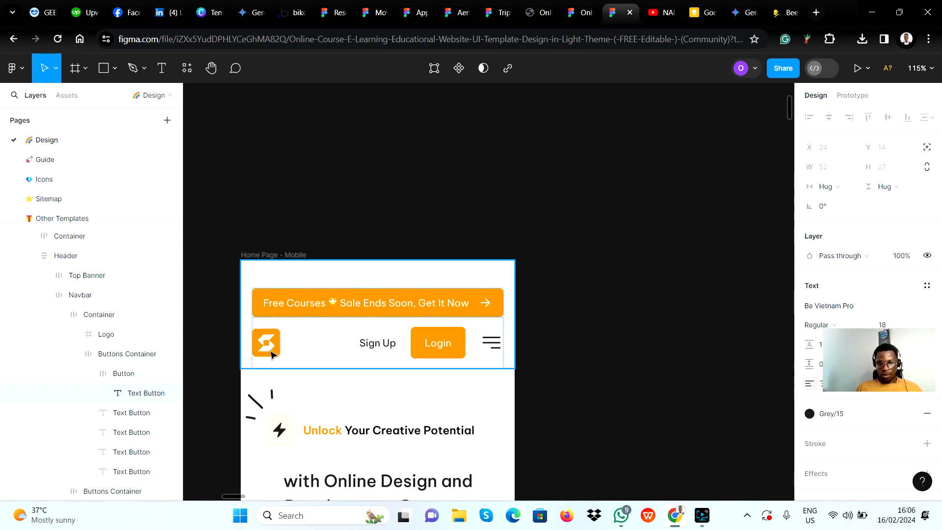
pyautogui.hscroll(-8, 270, 353)
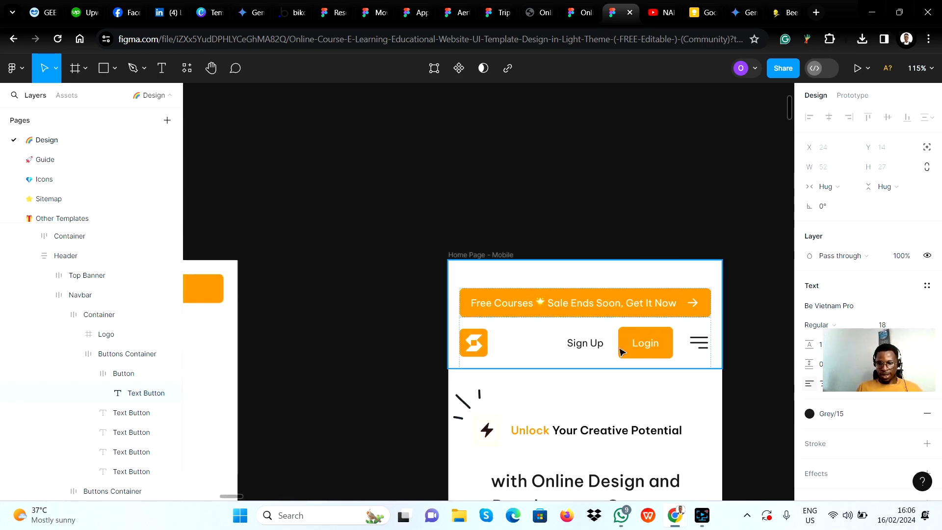
pyautogui.hscroll(-15, 619, 351)
pyautogui.scroll(-5, 394, 340)
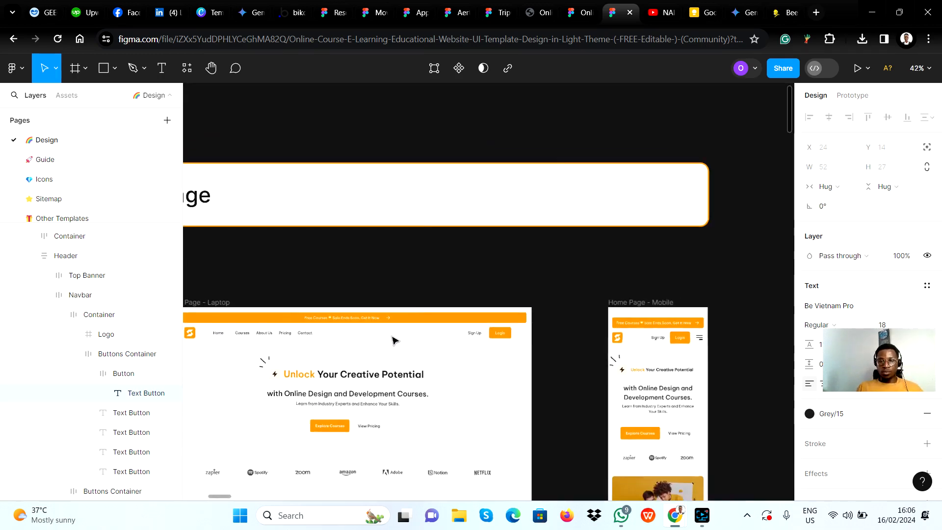
pyautogui.hscroll(-14, 328, 340)
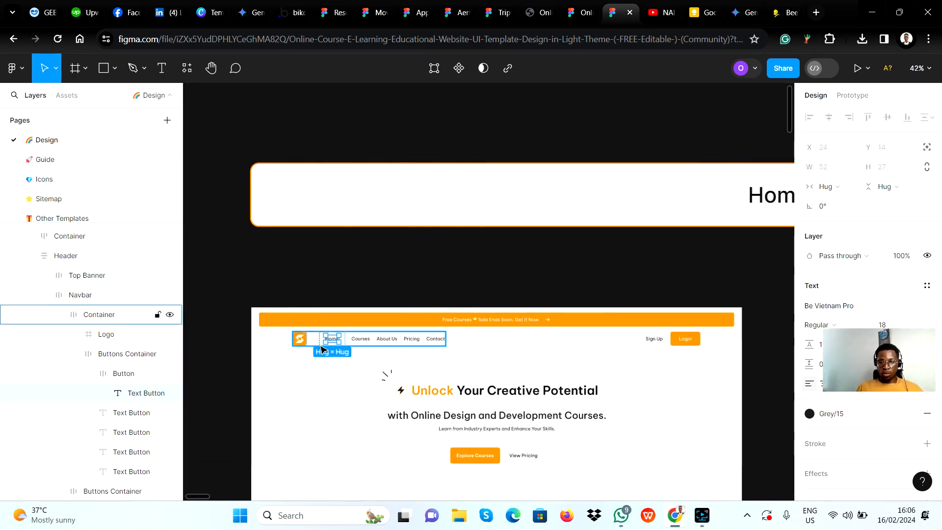
pyautogui.scroll(5, 326, 346)
pyautogui.scroll(-5, 452, 338)
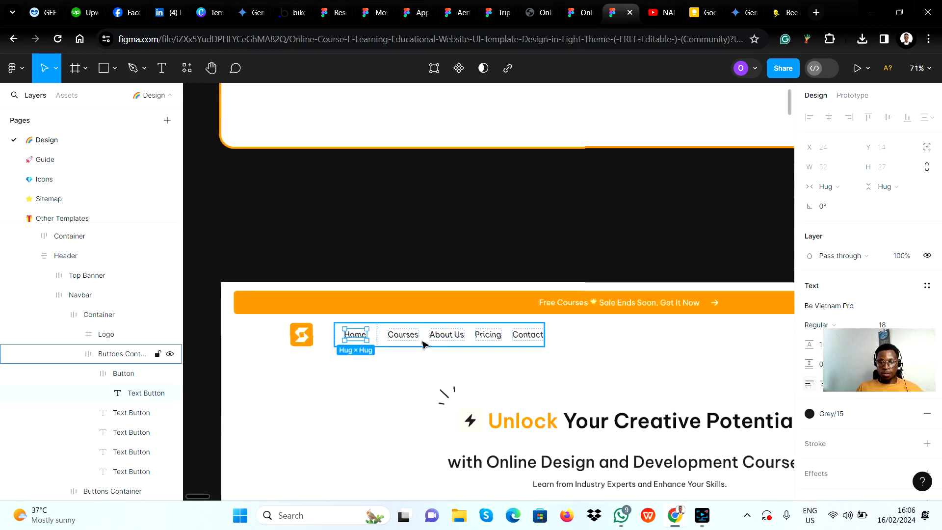
# Switch back to Bubble and check the navbar layout at the 1200 px and 992 px breakpoints
pyautogui.hotkey('alt', 'Tab')
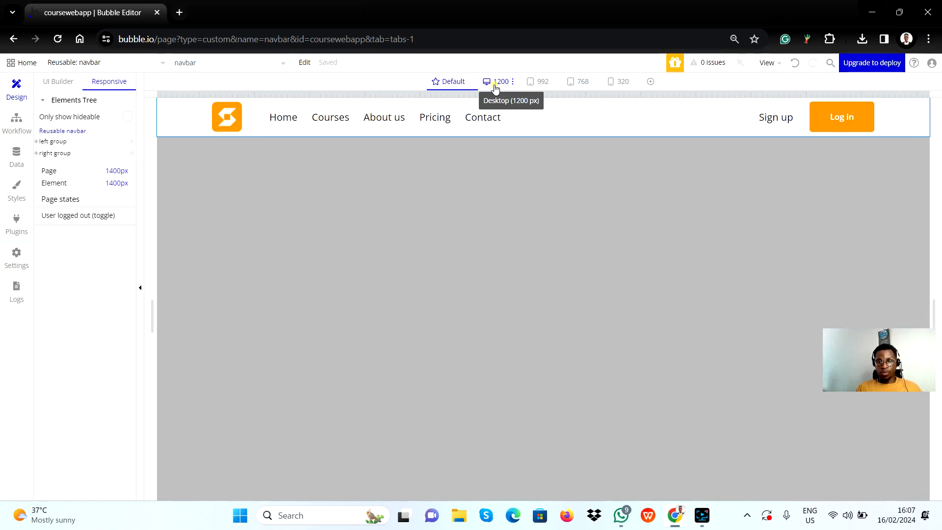
pyautogui.click(497, 81)
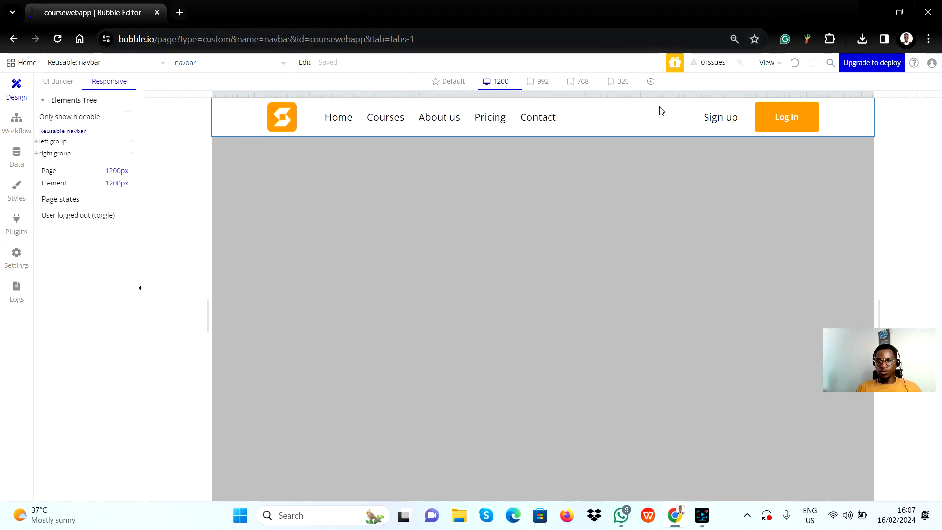
pyautogui.click(537, 84)
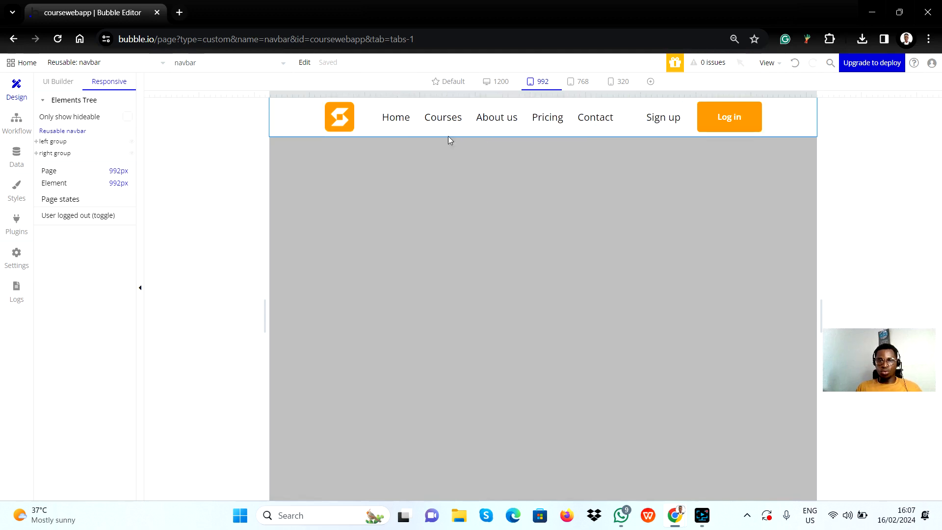
# Switch to Figma and examine the header of the Home Page - Mobile frame up close
pyautogui.hotkey('alt', 'Tab')
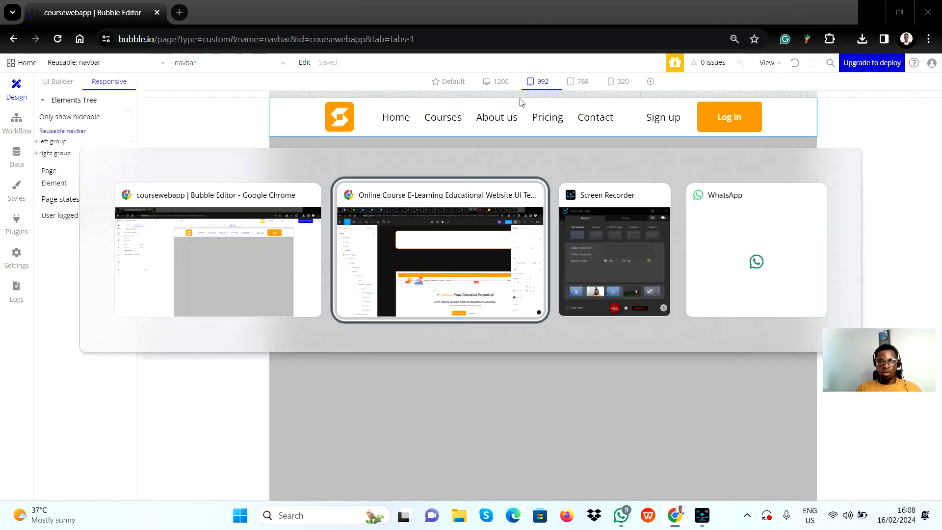
pyautogui.hscroll(10, 511, 330)
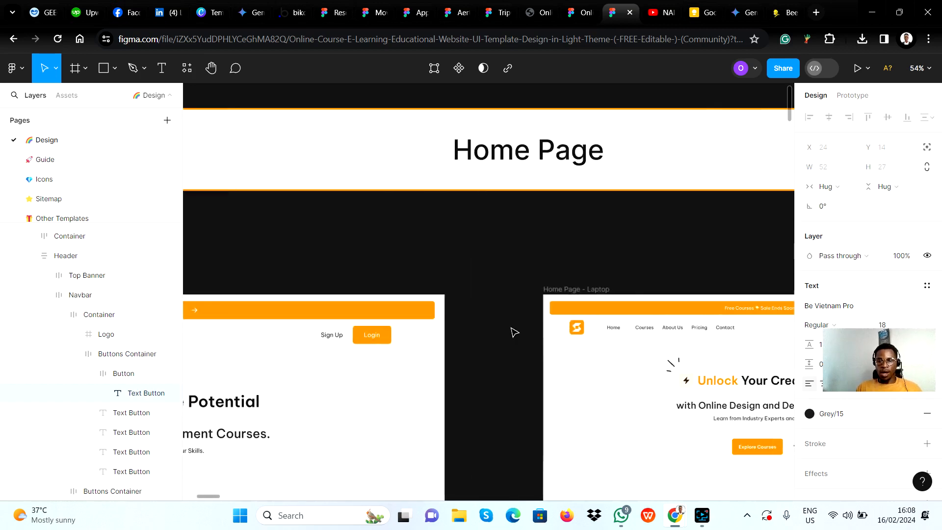
pyautogui.hscroll(10, 519, 335)
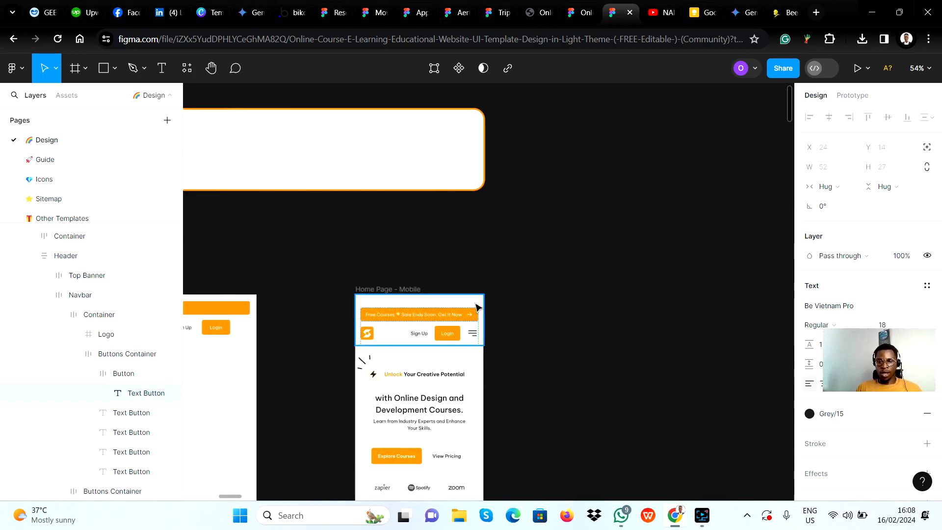
pyautogui.keyDown('ctrl'); pyautogui.scroll(5, 481, 334); pyautogui.keyUp('ctrl')
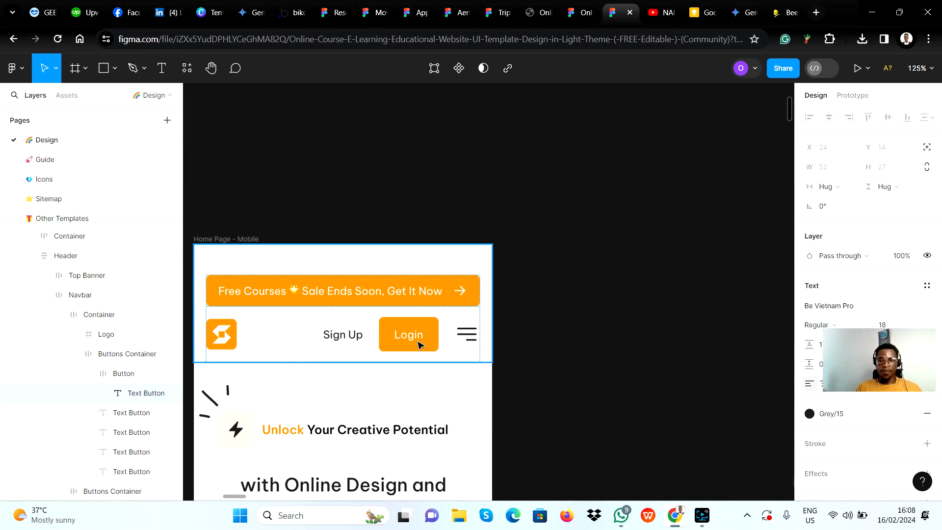
# Switch back to Bubble and add a new condition to the inner grp left group holding the navigation links
pyautogui.hotkey('alt', 'Tab')
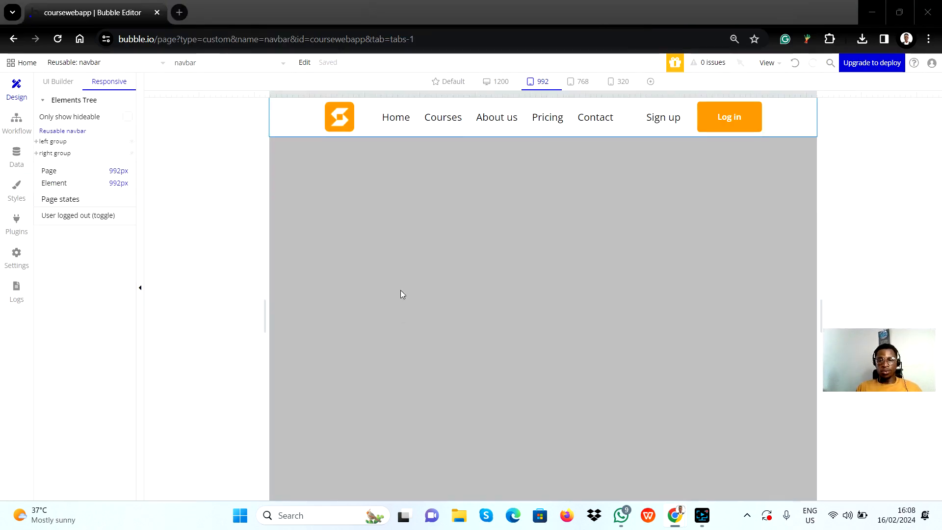
pyautogui.click(617, 117)
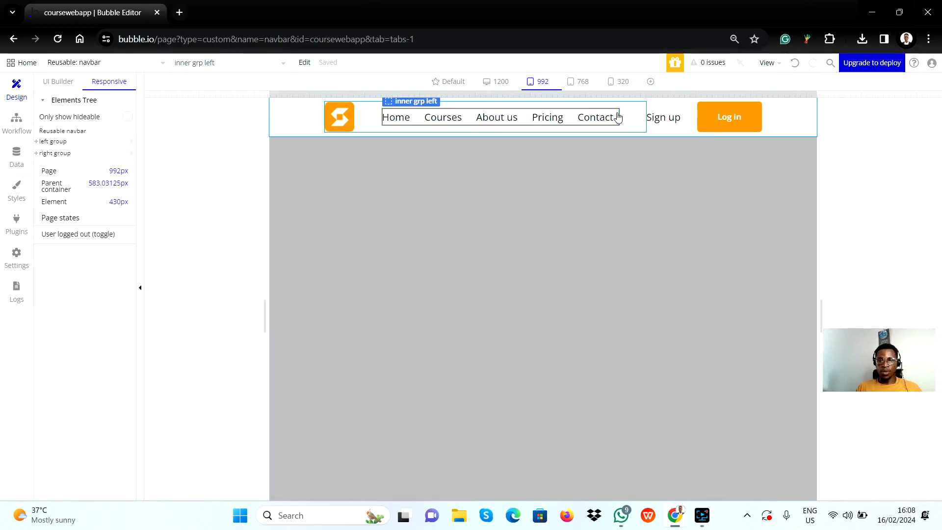
pyautogui.doubleClick(617, 116)
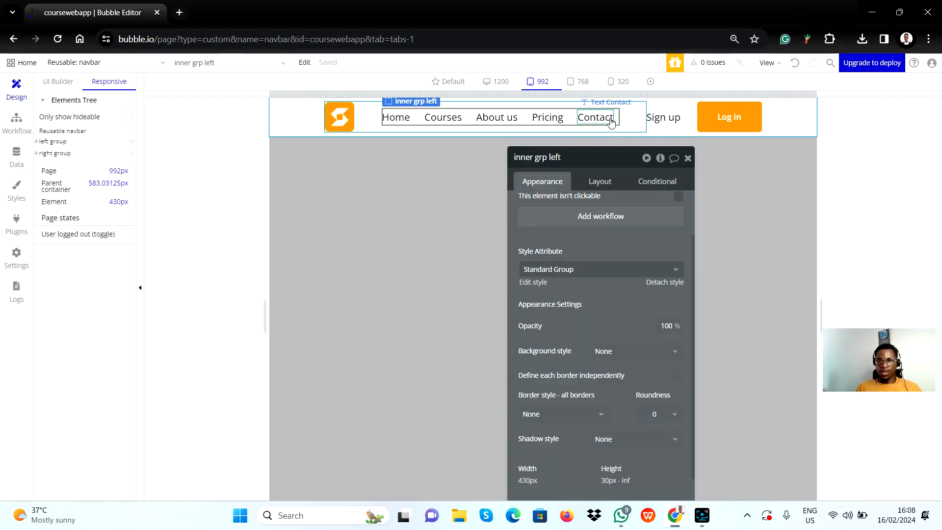
pyautogui.click(655, 189)
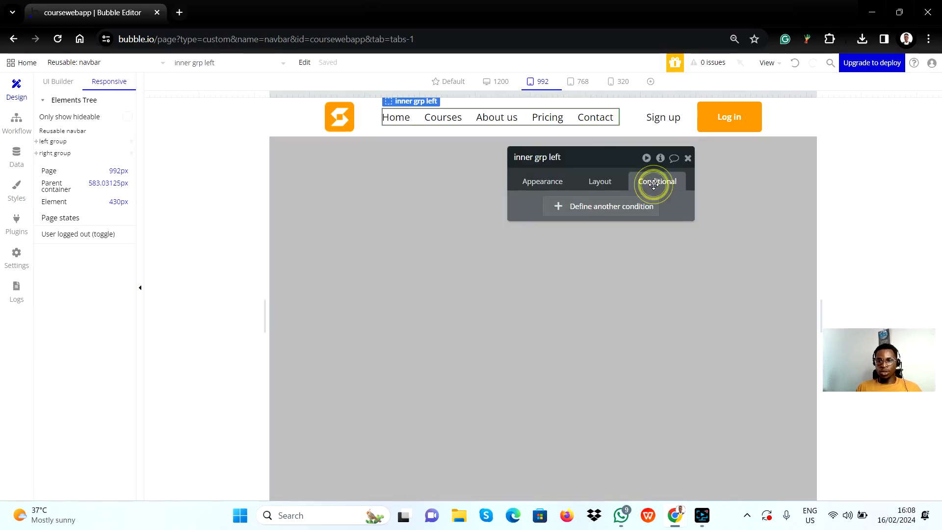
pyautogui.click(586, 211)
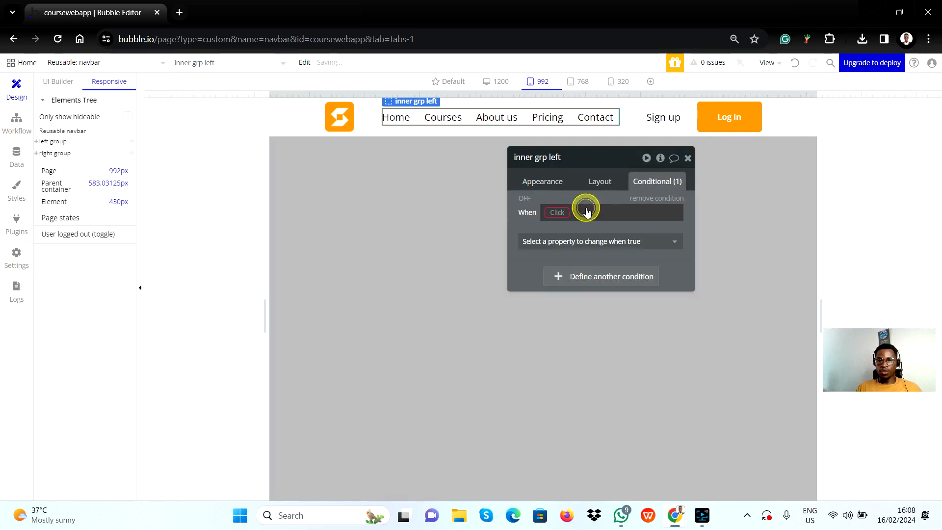
# Base the new condition of the inner grp left group on the current page width
pyautogui.click(555, 214)
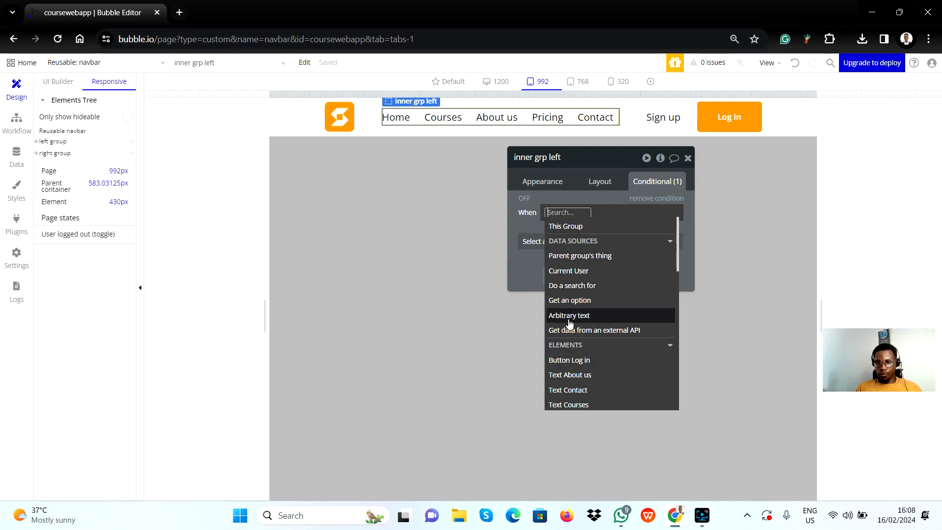
pyautogui.scroll(-2, 569, 325)
pyautogui.scroll(-5, 571, 324)
pyautogui.scroll(4, 578, 322)
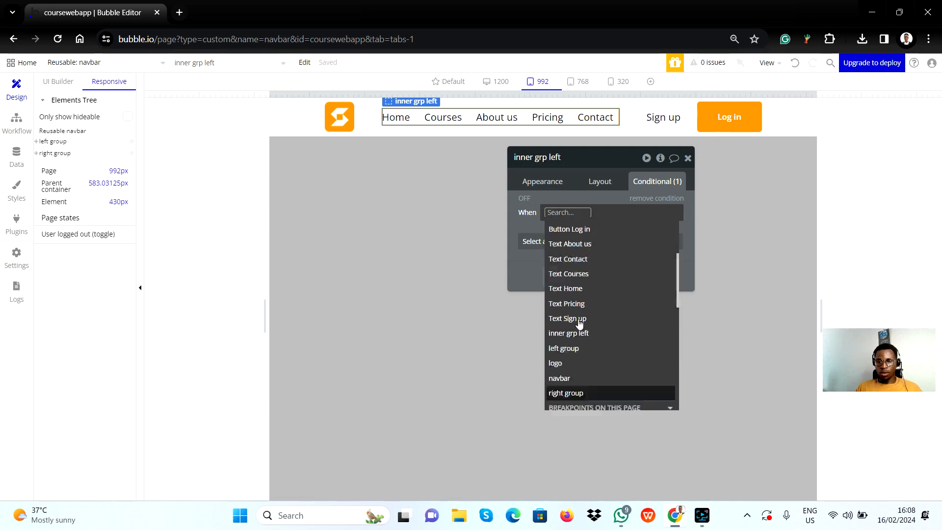
pyautogui.scroll(-3, 579, 324)
pyautogui.scroll(3, 579, 324)
pyautogui.scroll(-3, 579, 323)
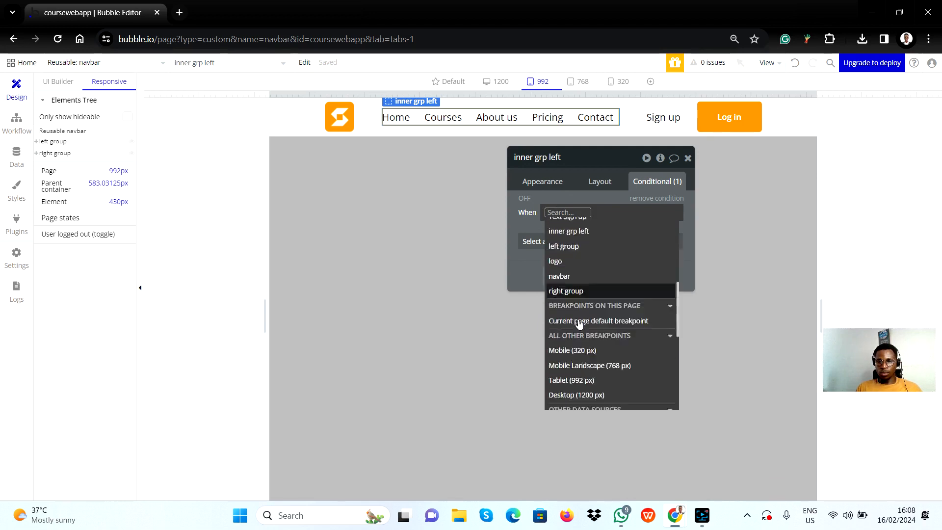
pyautogui.scroll(5, 579, 322)
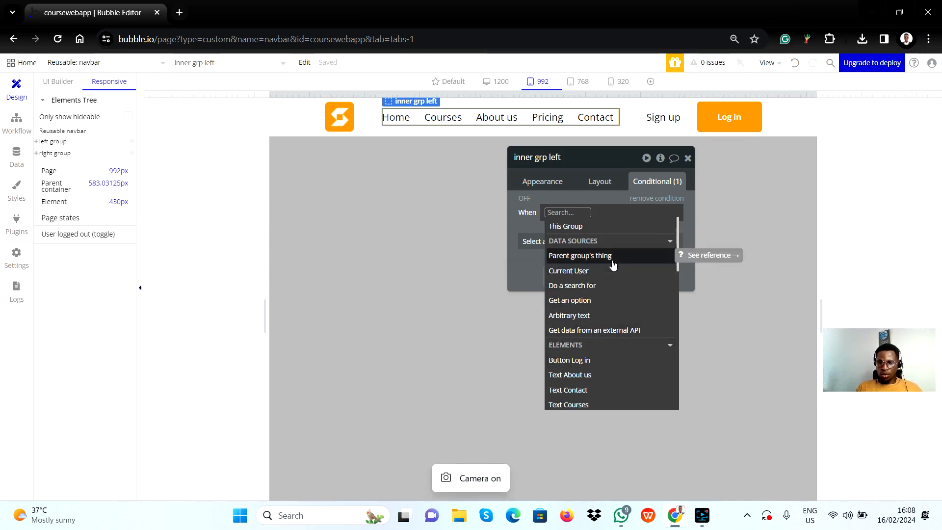
pyautogui.scroll(-5, 595, 327)
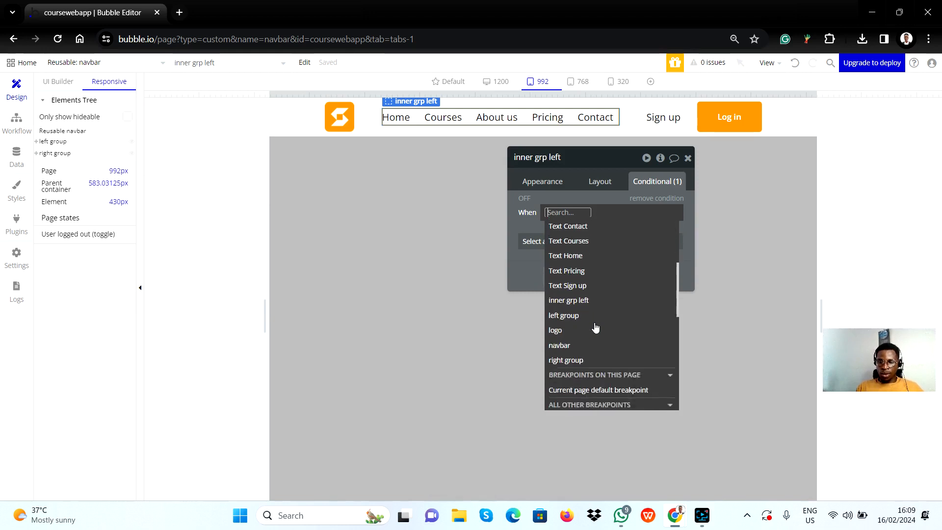
pyautogui.scroll(-3, 594, 363)
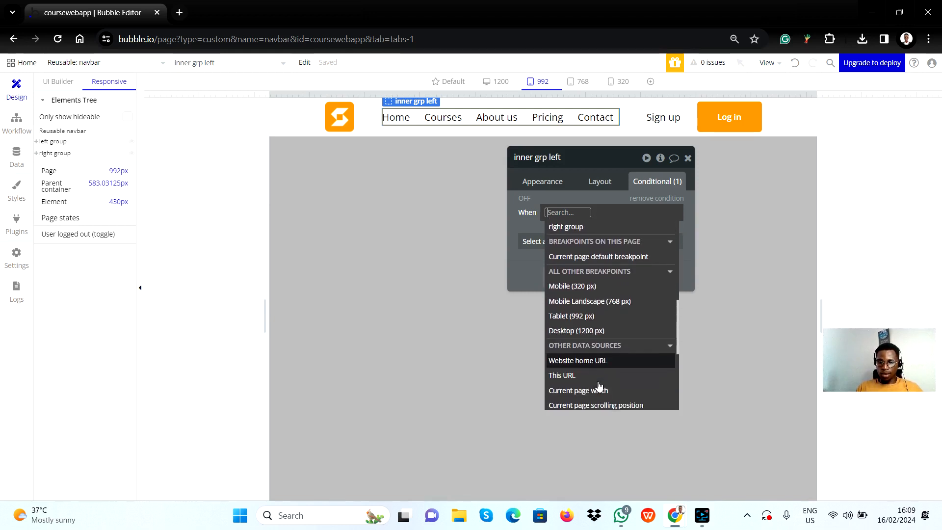
pyautogui.scroll(-2, 599, 374)
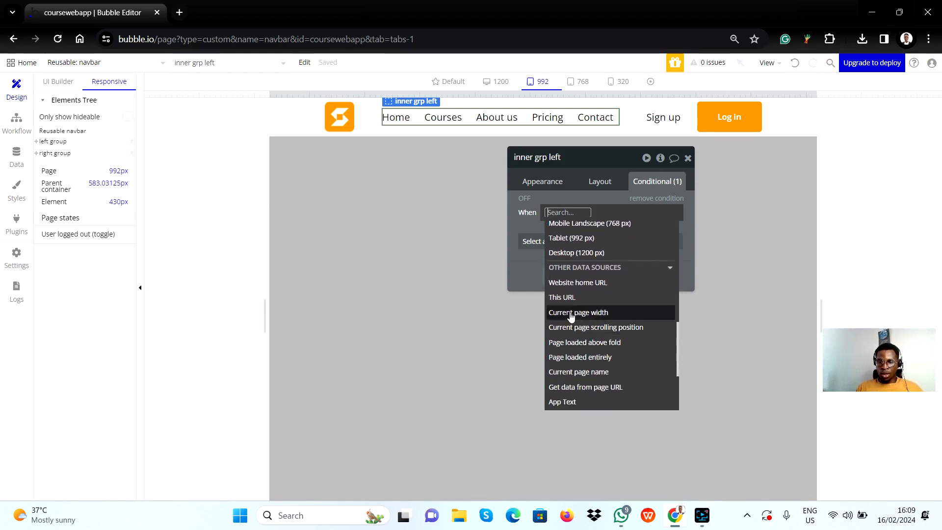
pyautogui.moveTo(571, 316)
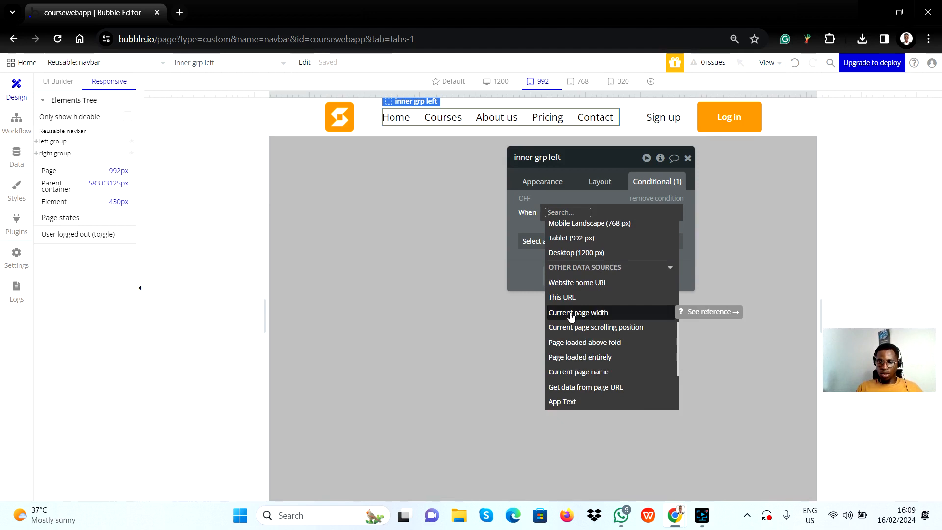
pyautogui.click(571, 313)
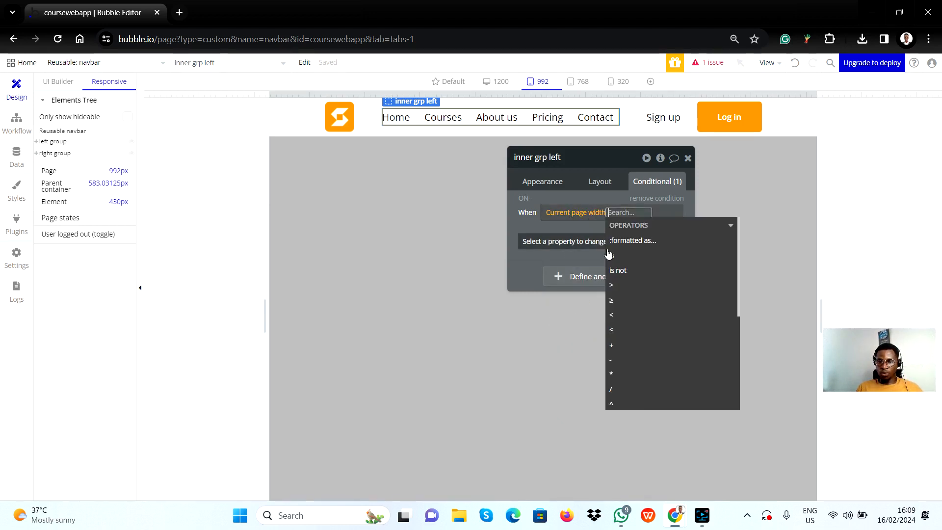
# Complete the condition so that it applies when the current page width is ≤ 992
pyautogui.click(617, 332)
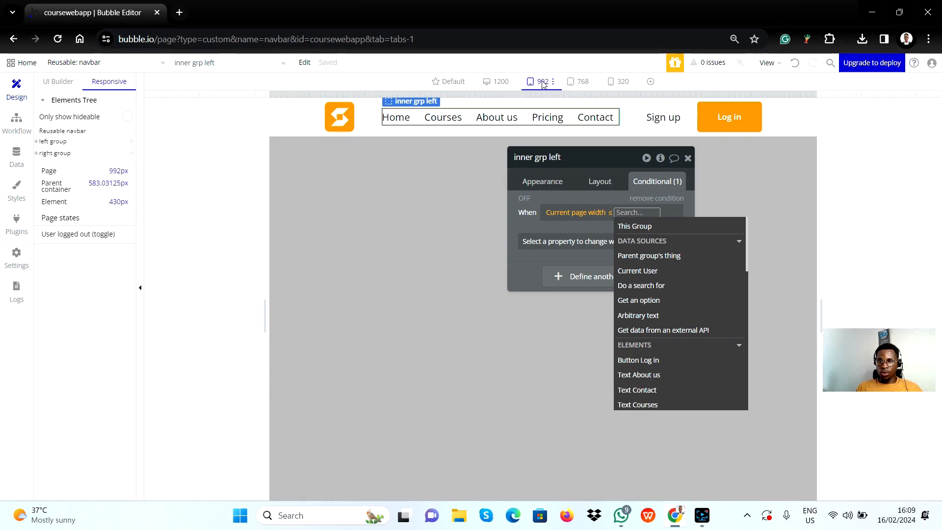
pyautogui.write('992')
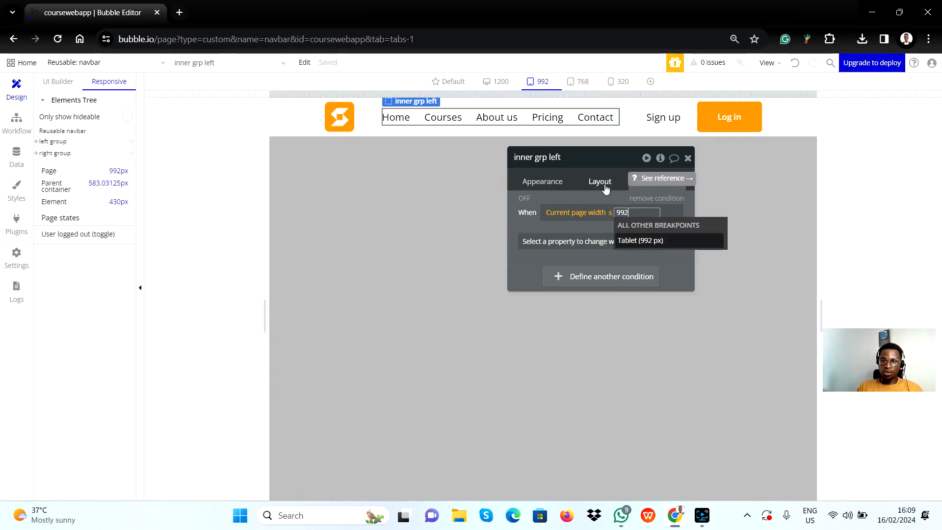
pyautogui.press('Return')
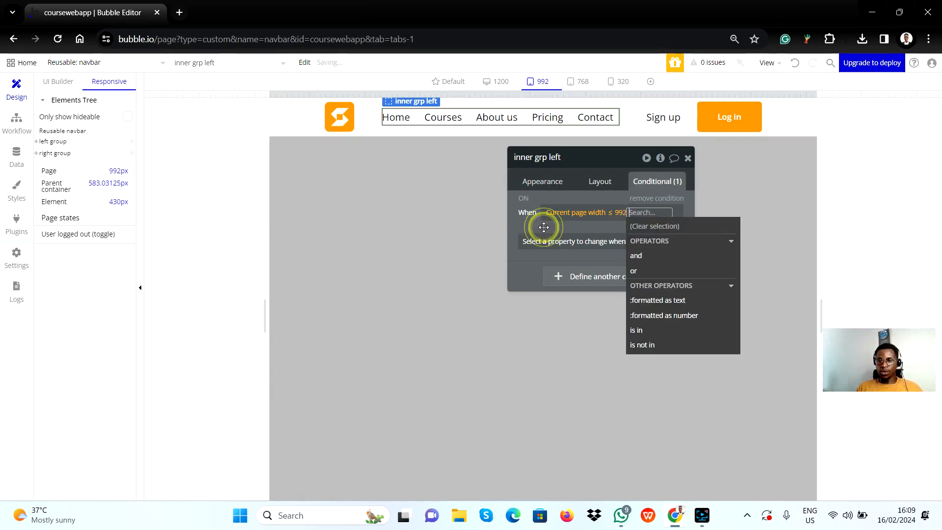
pyautogui.click(544, 227)
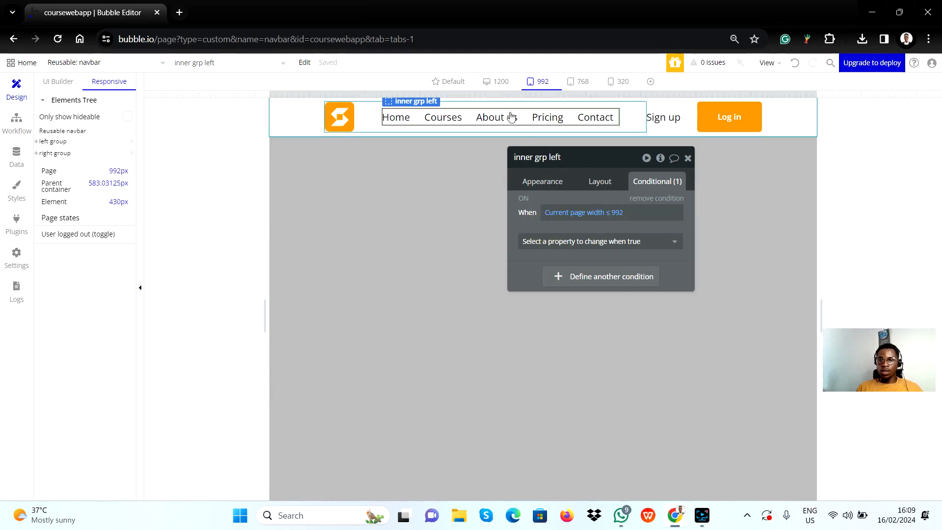
# Make the inner grp left group not visible when the condition is true, and check the navbar at the 1200 and 992 breakpoints
pyautogui.click(584, 250)
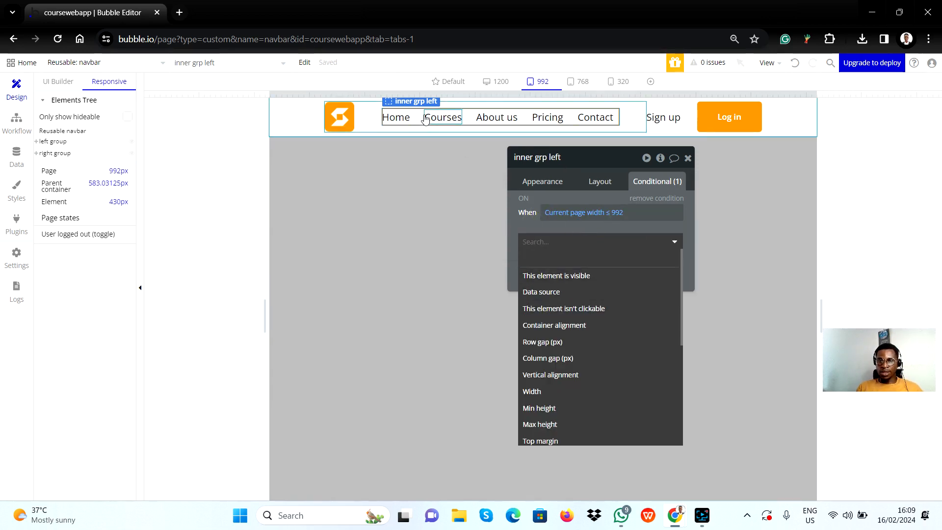
pyautogui.click(582, 275)
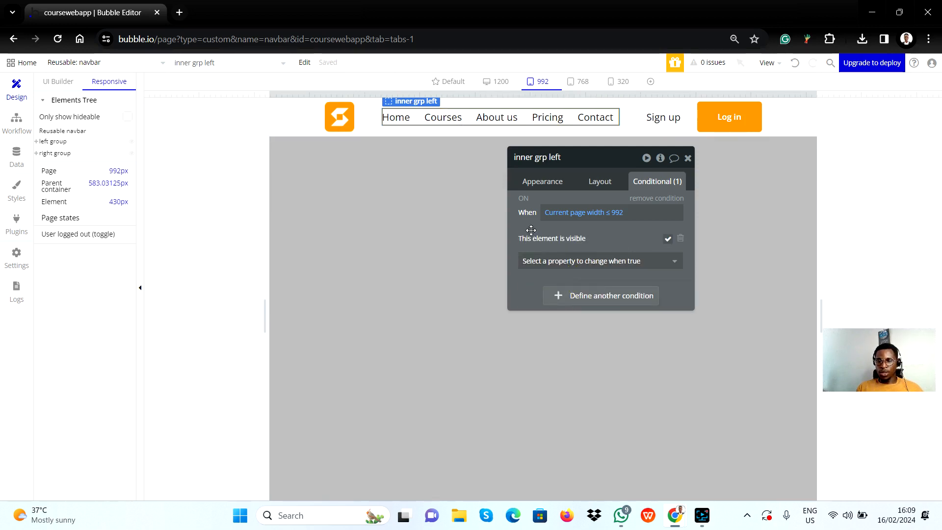
pyautogui.click(666, 241)
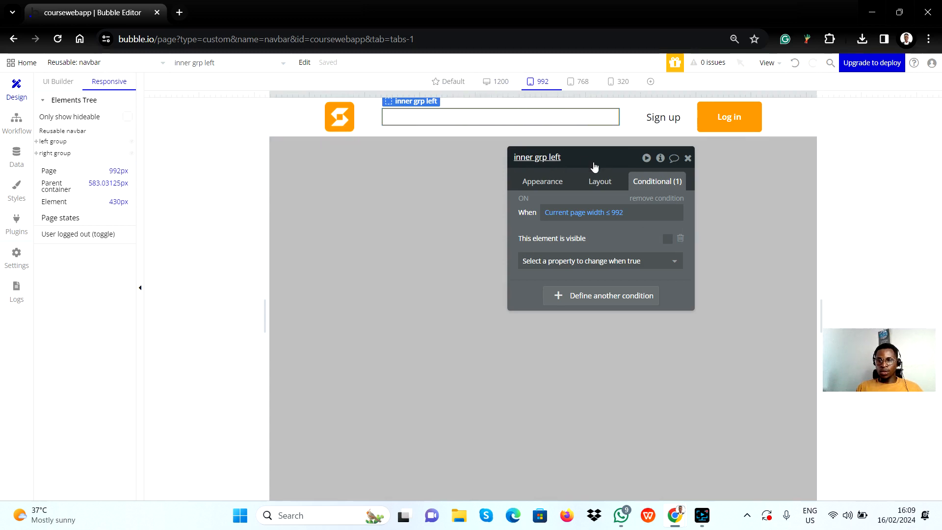
pyautogui.click(496, 83)
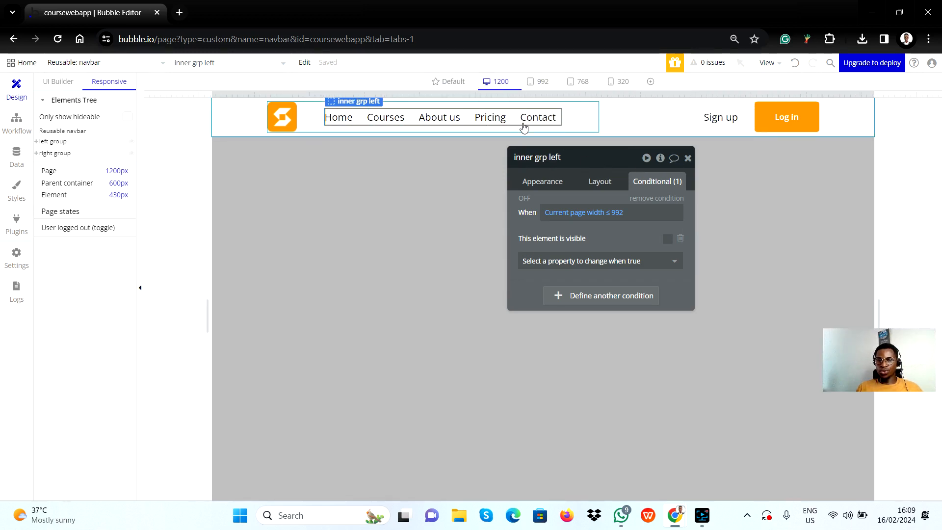
pyautogui.click(537, 82)
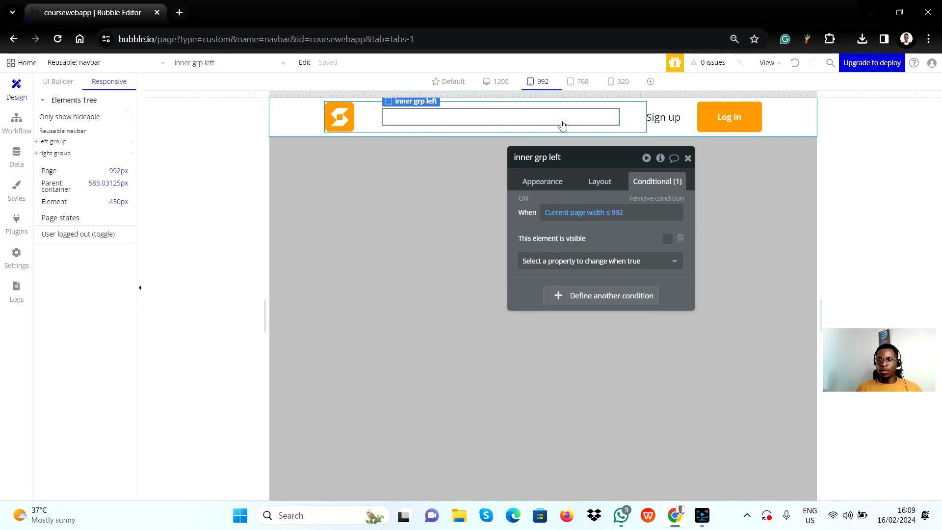
# Set the inner grp left group to collapse when hidden and close its property editor
pyautogui.click(600, 182)
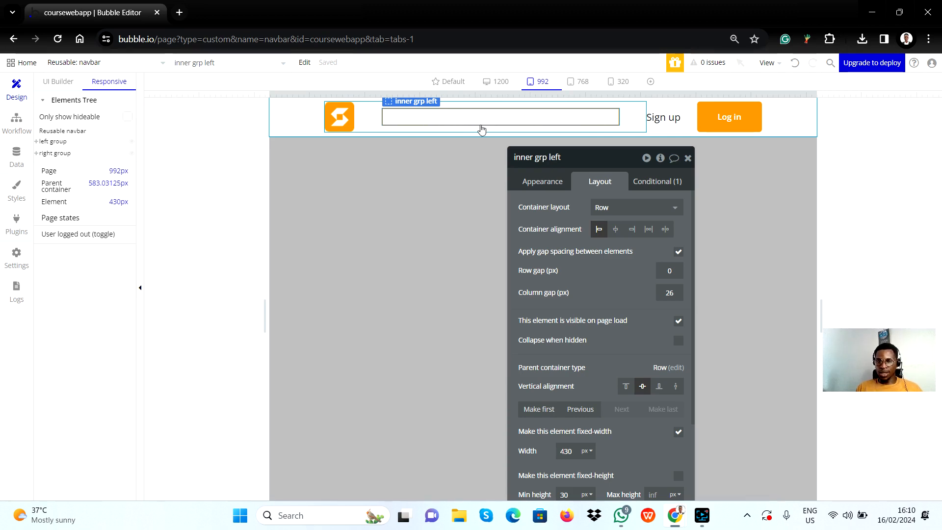
pyautogui.click(678, 343)
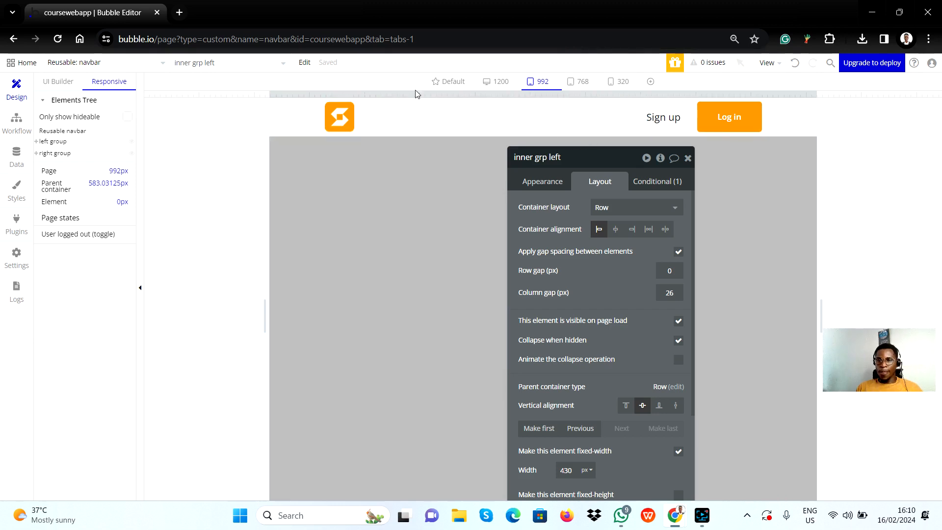
pyautogui.click(688, 158)
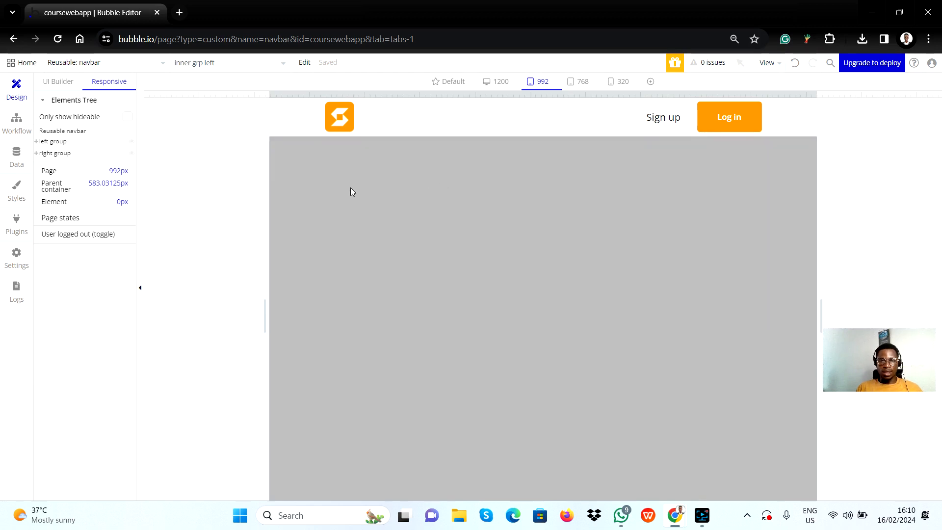
# Switch to Figma to examine the menu icon in the Home Page - Mobile header, and return to Bubble
pyautogui.hotkey('alt', 'Tab')
pyautogui.hotkey('alt', 'Tab')
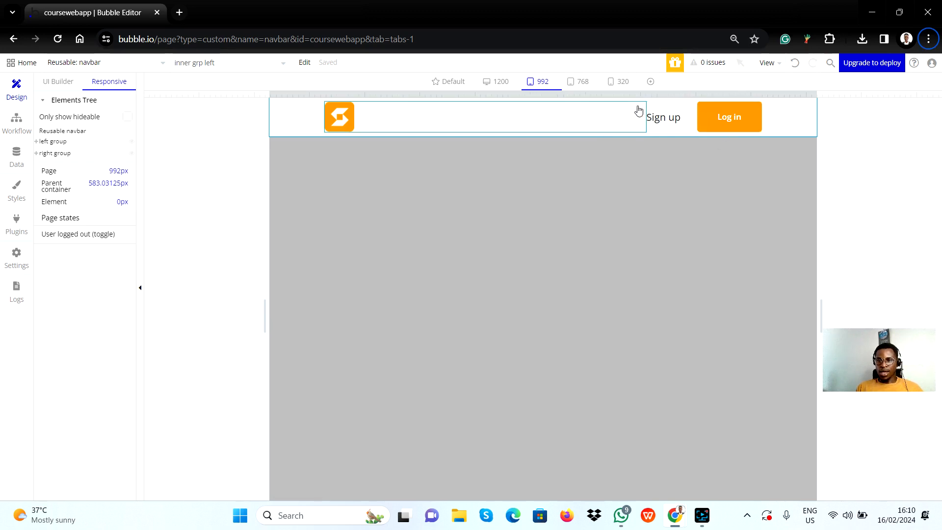
pyautogui.hotkey('alt', 'Tab')
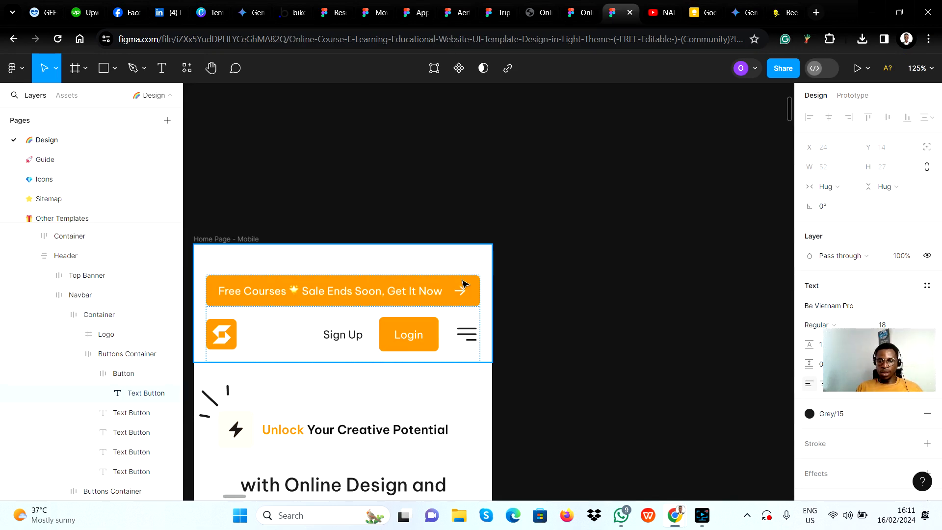
pyautogui.press('alt')
pyautogui.hotkey('alt', 'Tab')
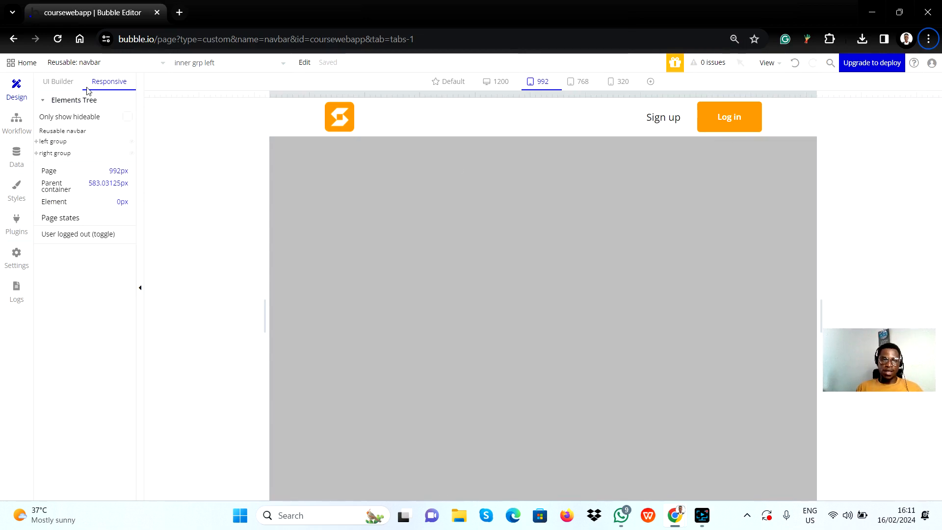
# Add an icon element to the navbar beside the Log in button and choose the three-line bars icon for it
pyautogui.click(61, 82)
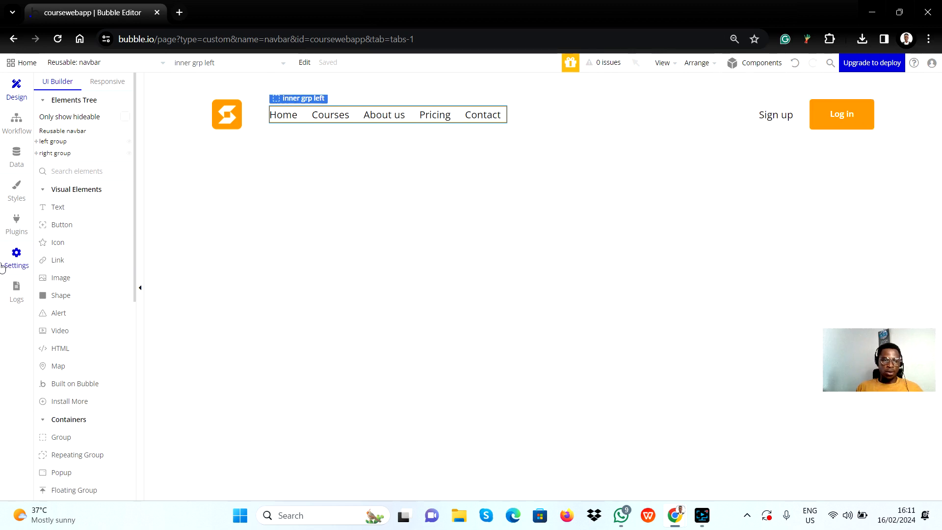
pyautogui.click(64, 245)
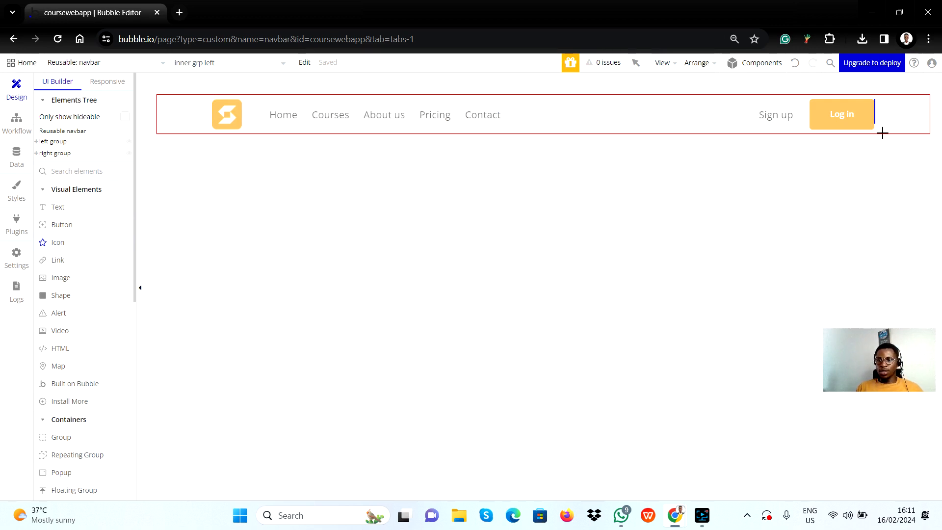
pyautogui.moveTo(882, 105)
pyautogui.mouseDown()
pyautogui.moveTo(884, 115)
pyautogui.moveTo(914, 124)
pyautogui.mouseUp()
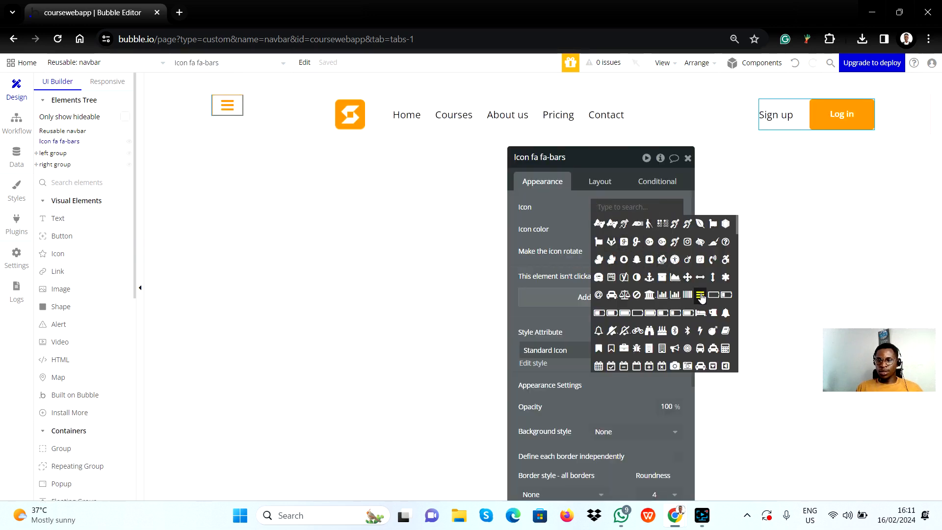
pyautogui.click(700, 295)
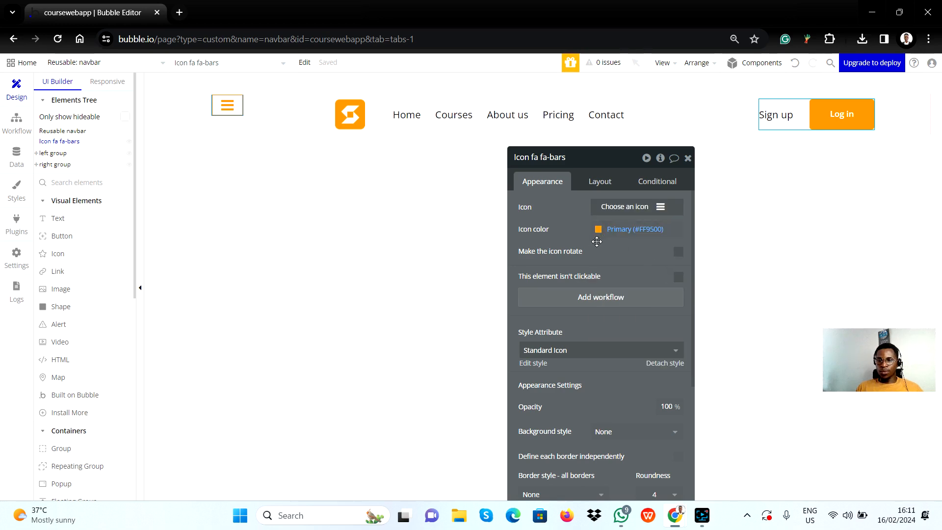
# Check the menu icon's colour in the Figma mobile header, and set the bars icon's colour in Bubble to #060606
pyautogui.hotkey('alt', 'Tab')
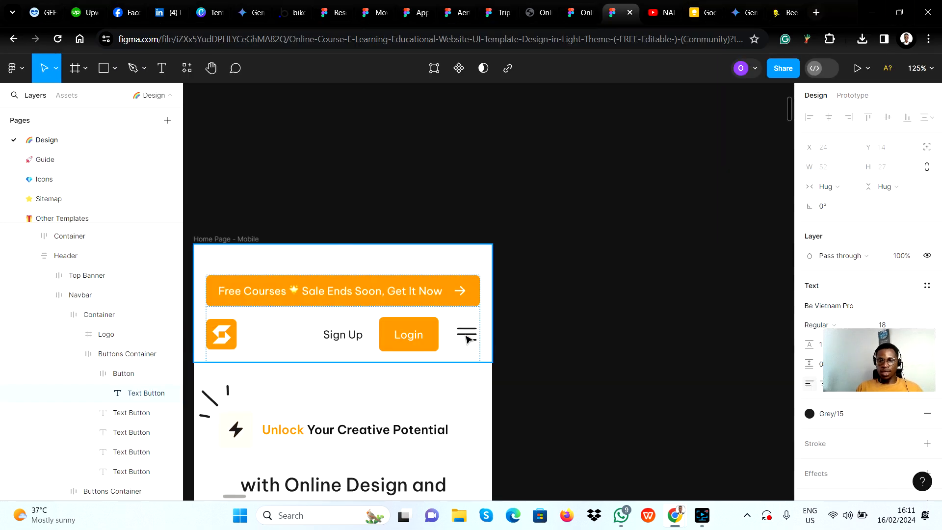
pyautogui.hotkey('alt', 'Tab')
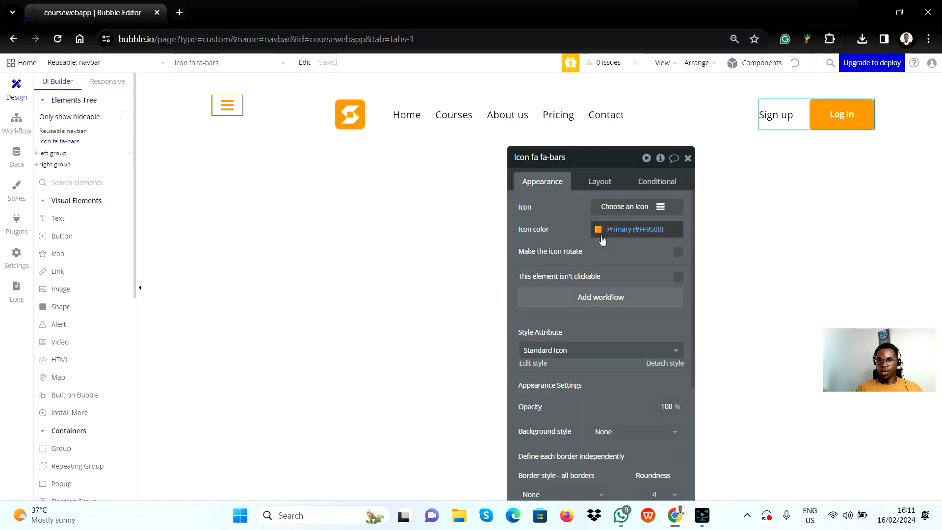
pyautogui.click(598, 231)
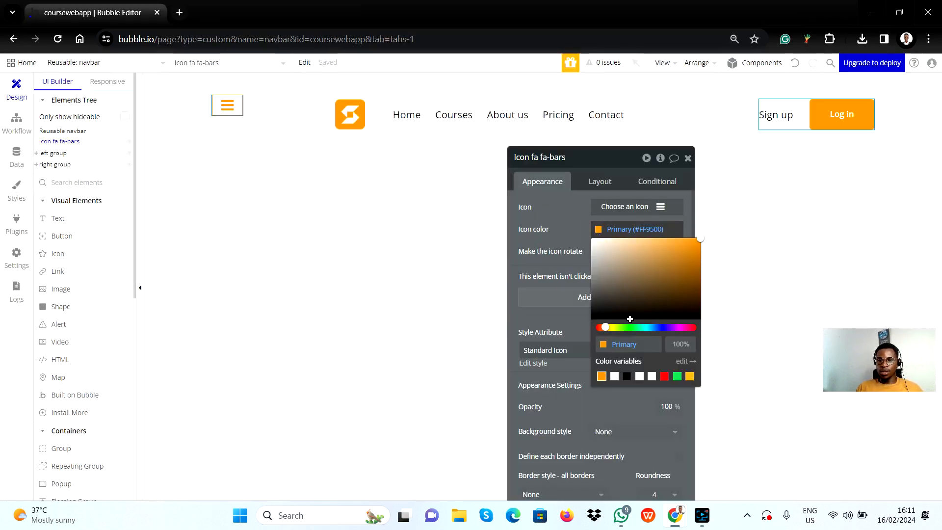
pyautogui.moveTo(605, 309); pyautogui.dragTo(587, 317)
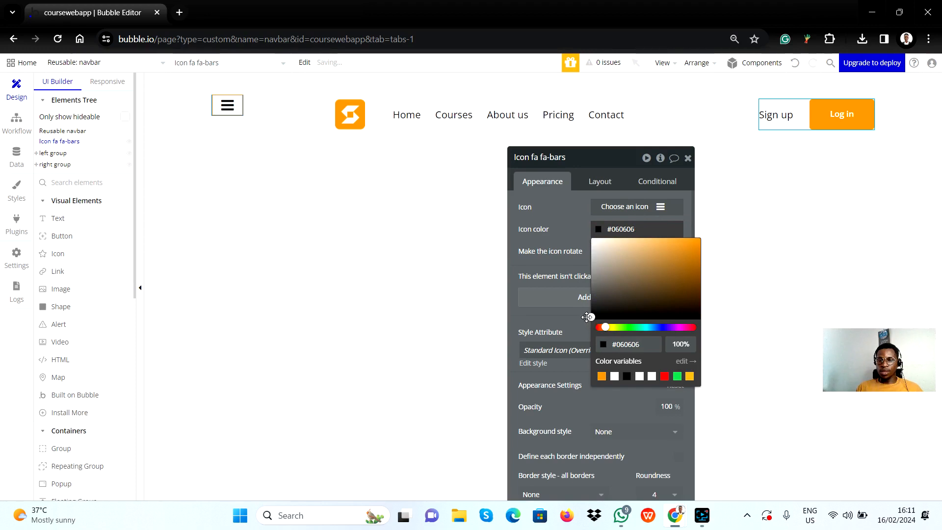
pyautogui.click(539, 319)
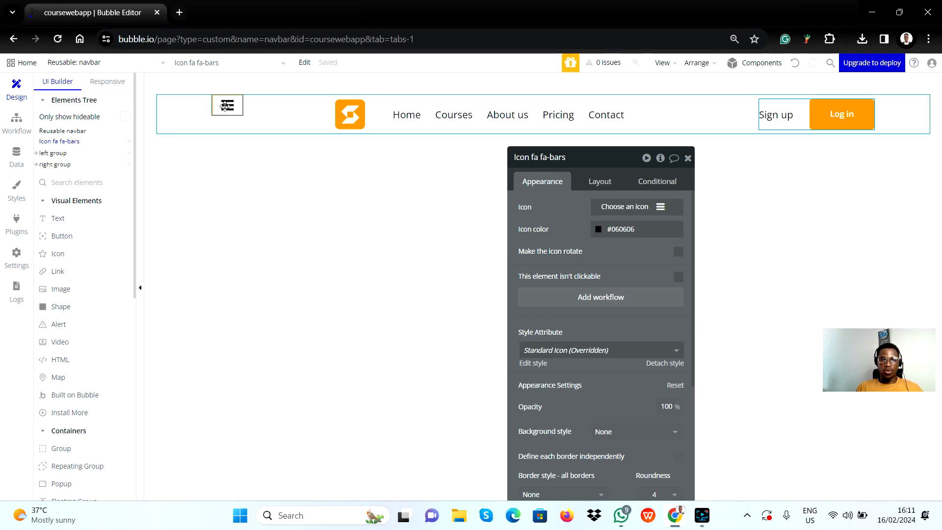
# Move the bars icon to the end of the navbar, after the right group, and close its property editor
pyautogui.moveTo(225, 106); pyautogui.dragTo(887, 124)
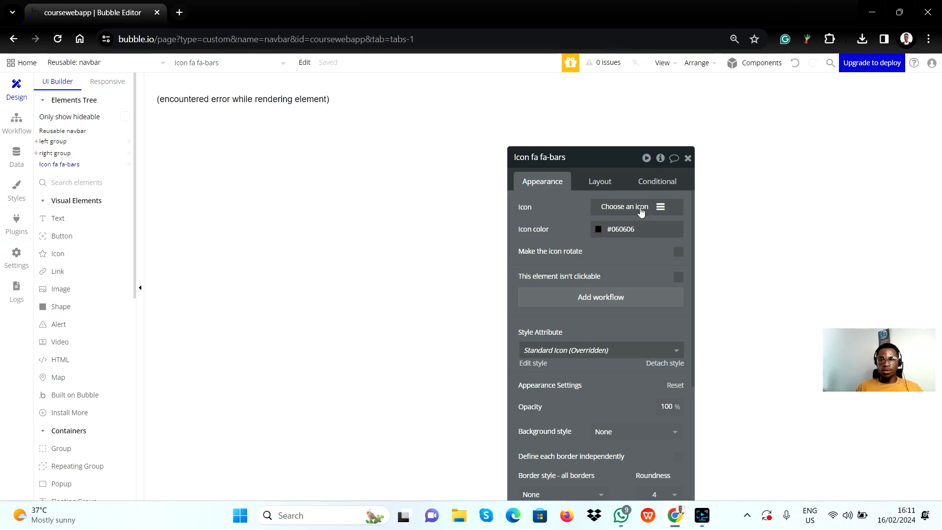
pyautogui.click(688, 158)
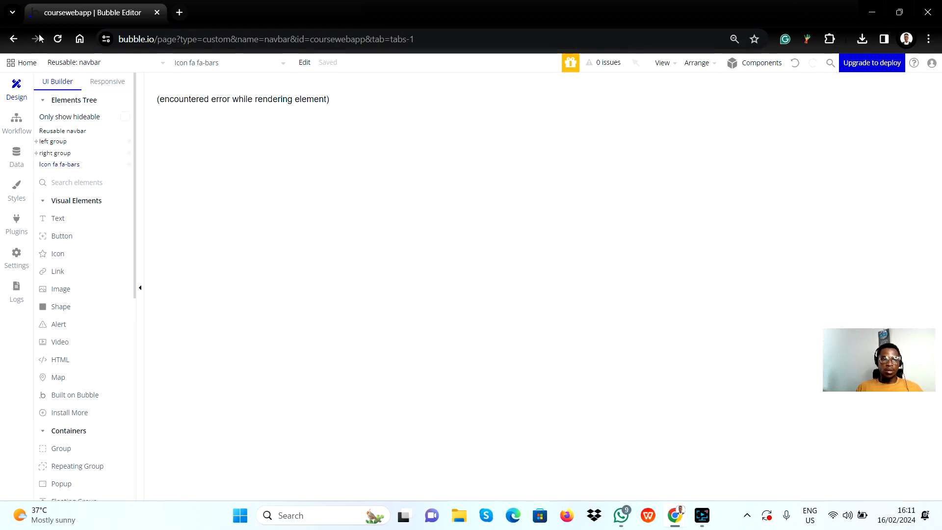
# Reload the editor page, centre the bars icon vertically within the navbar row, and close its property editor
pyautogui.click(57, 39)
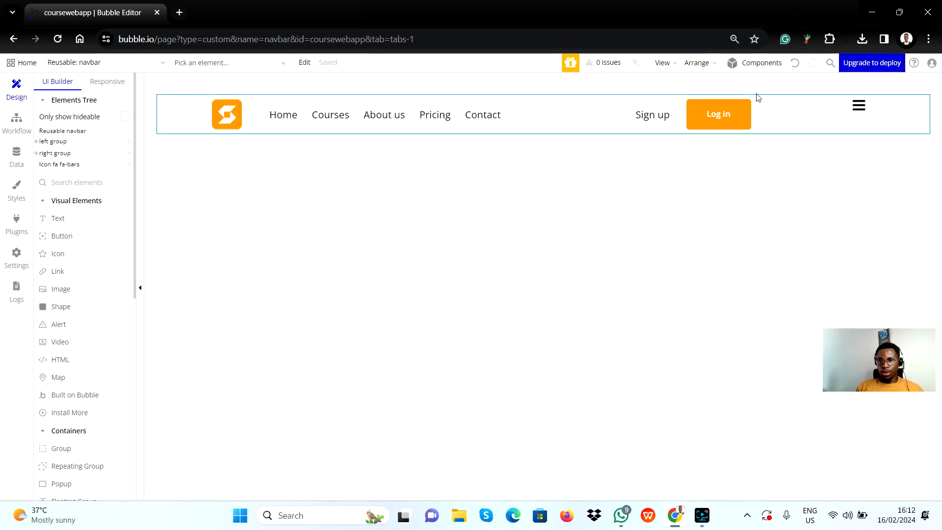
pyautogui.click(859, 105)
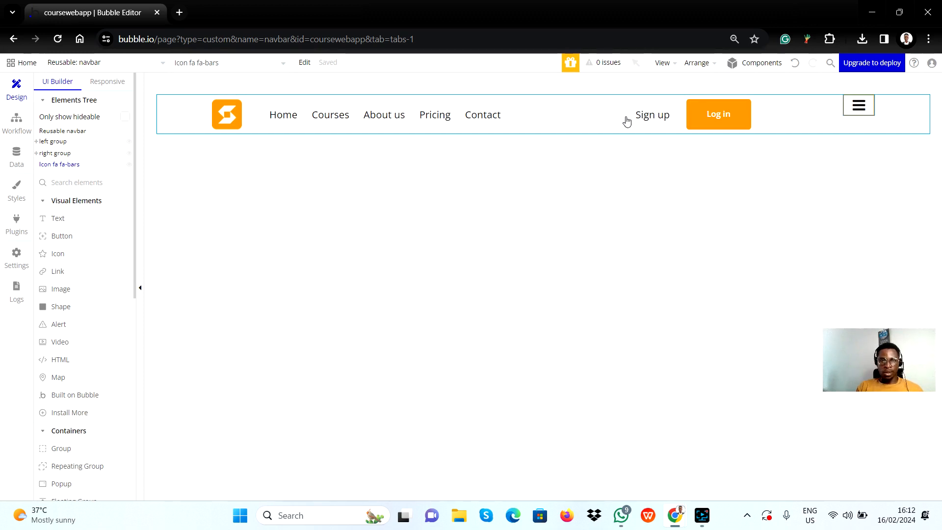
pyautogui.doubleClick(862, 105)
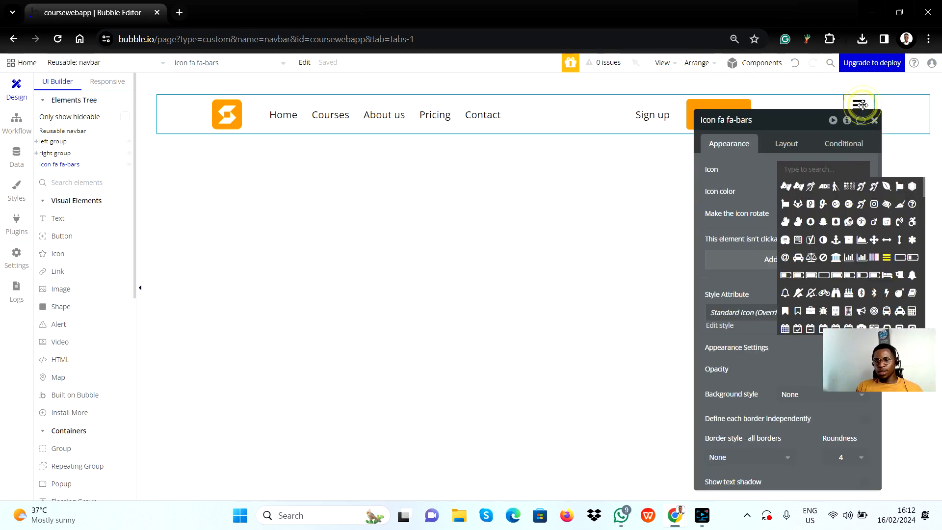
pyautogui.click(789, 144)
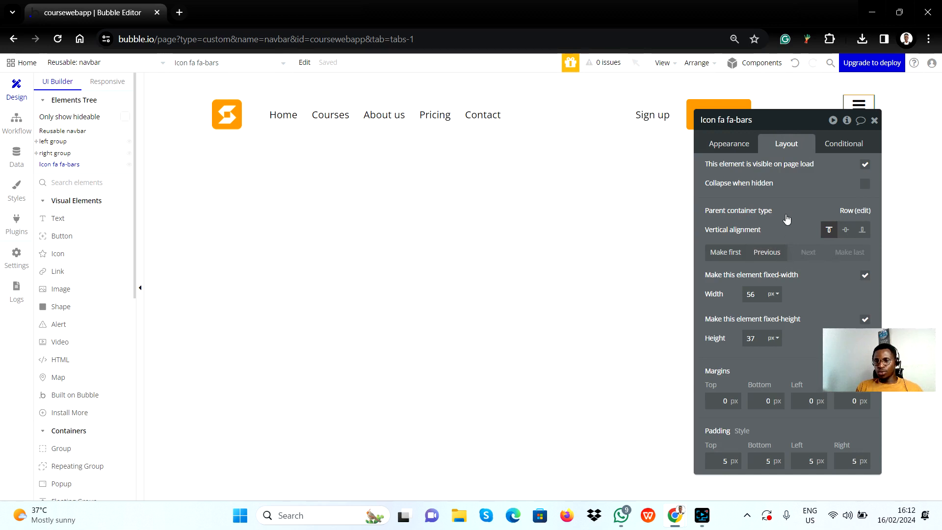
pyautogui.click(838, 229)
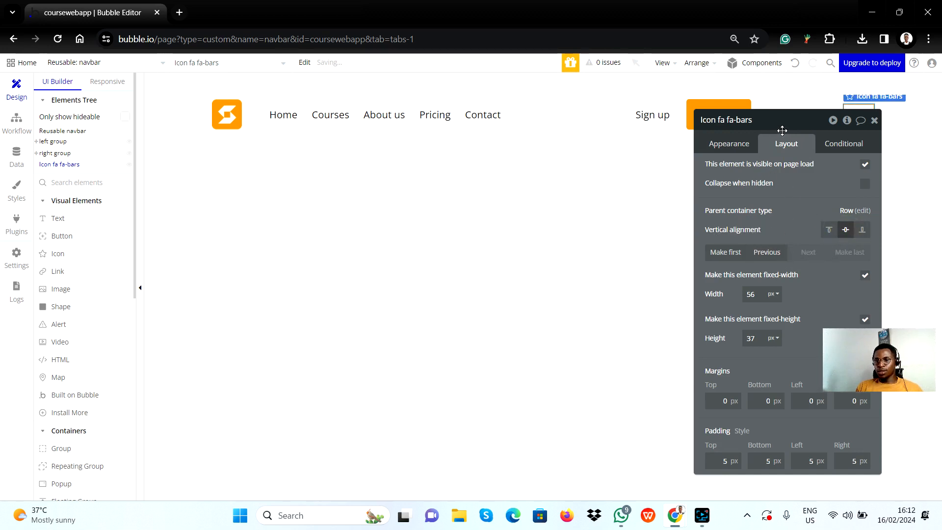
pyautogui.moveTo(782, 130); pyautogui.dragTo(455, 226)
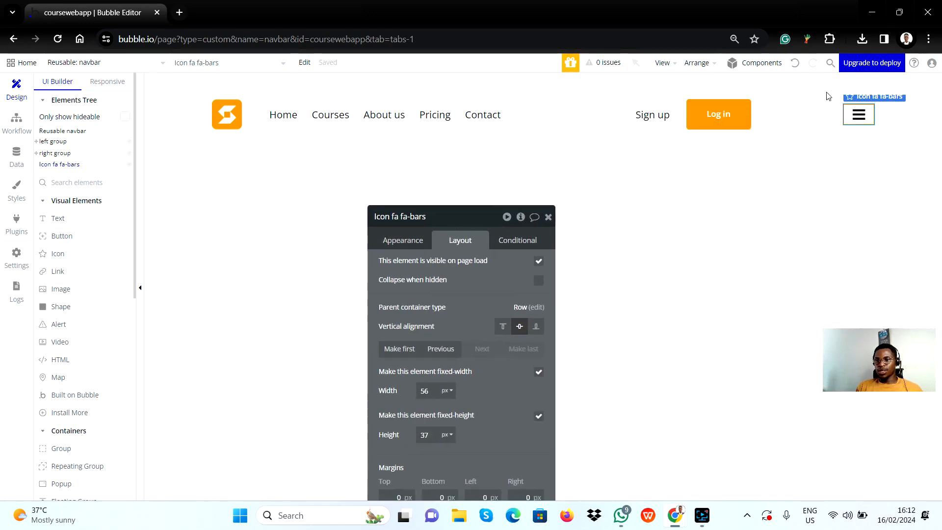
pyautogui.click(898, 119)
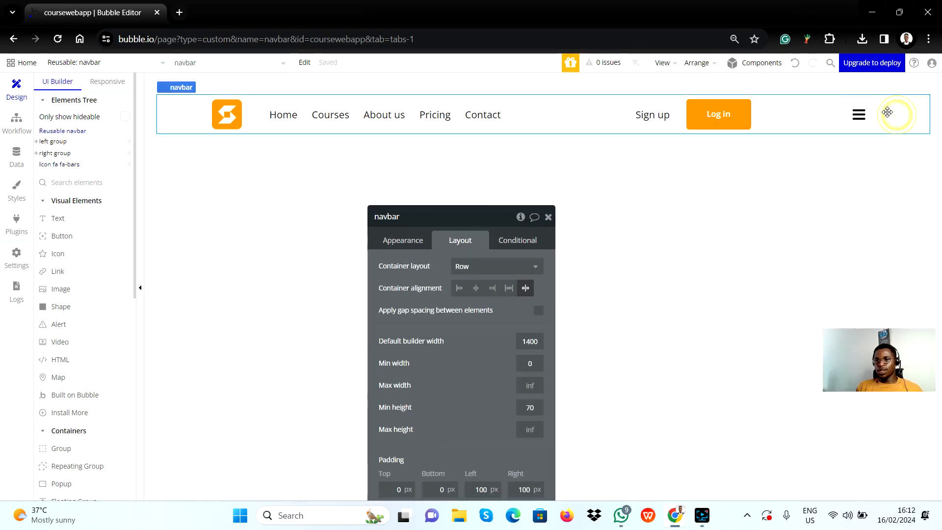
pyautogui.click(860, 116)
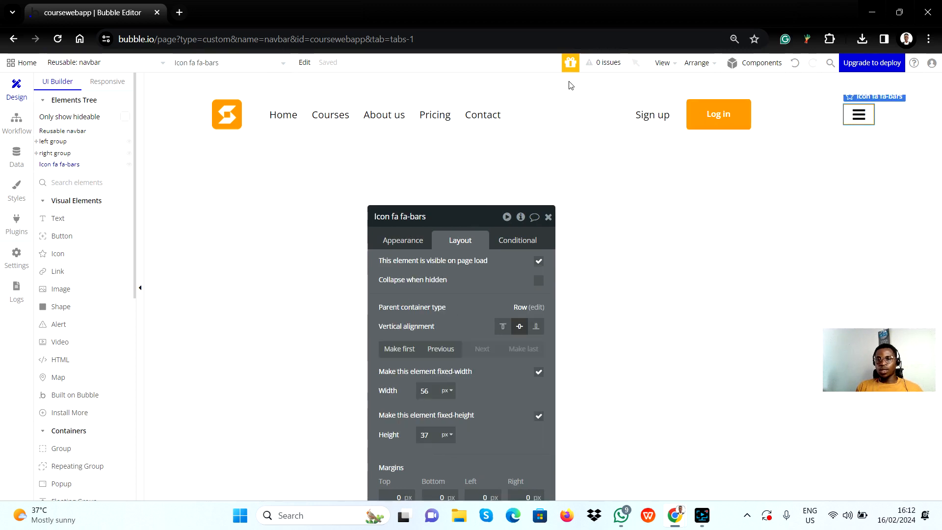
pyautogui.click(549, 217)
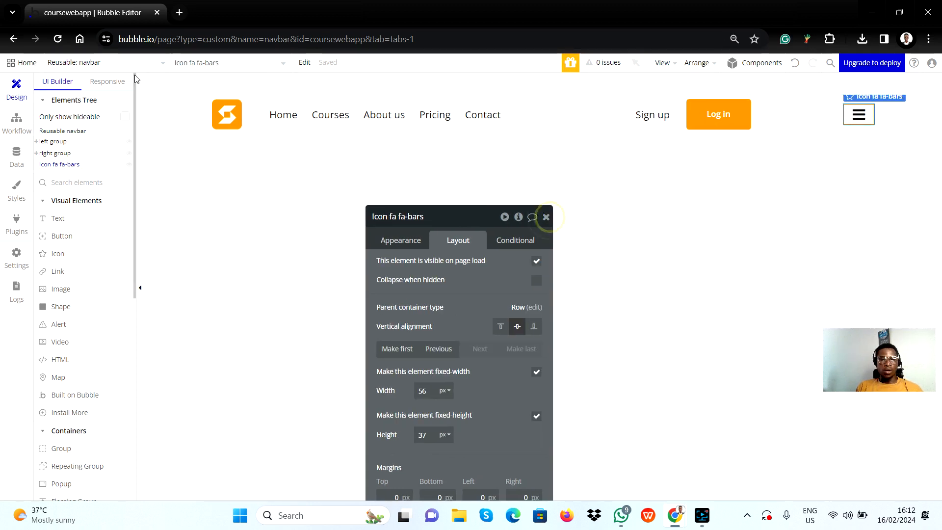
pyautogui.click(544, 213)
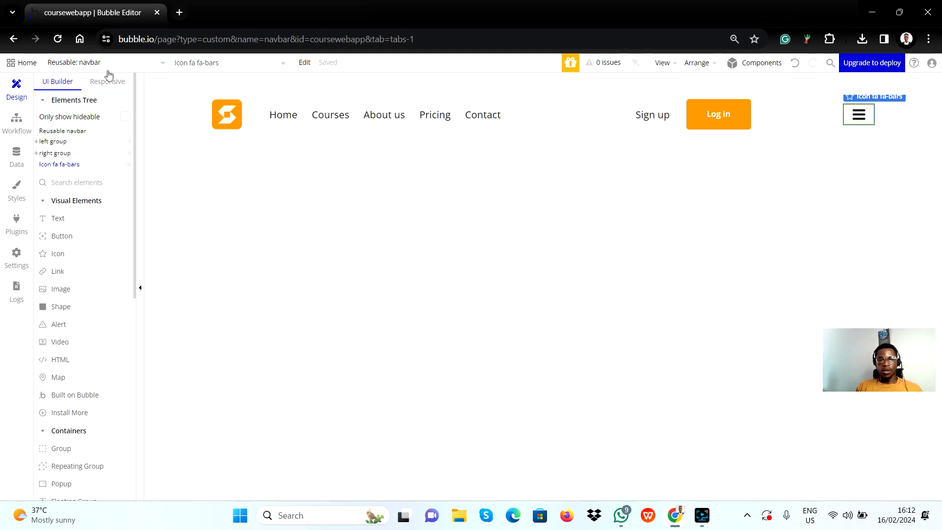
# Examine the navbar's responsive layout at the default, 1200, 992 and 768 px widths, comparing where the bars icon appears
pyautogui.click(108, 81)
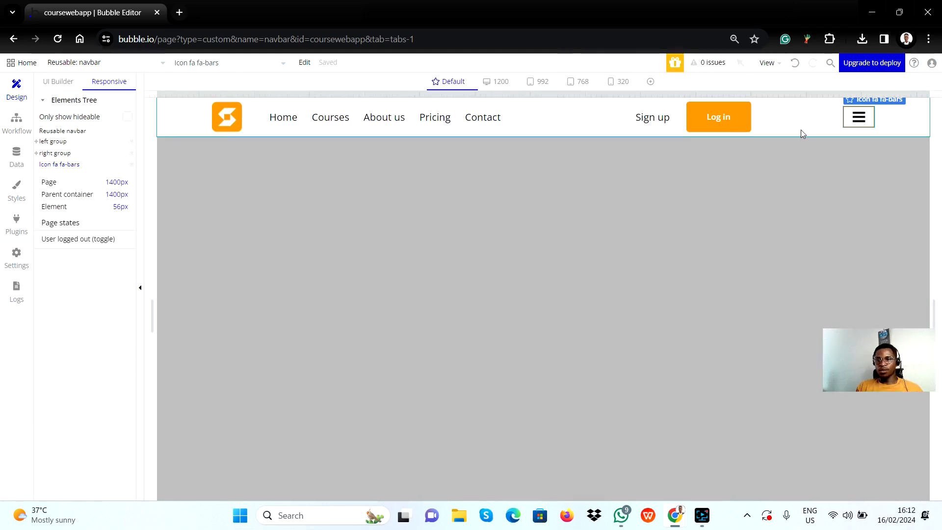
pyautogui.click(497, 84)
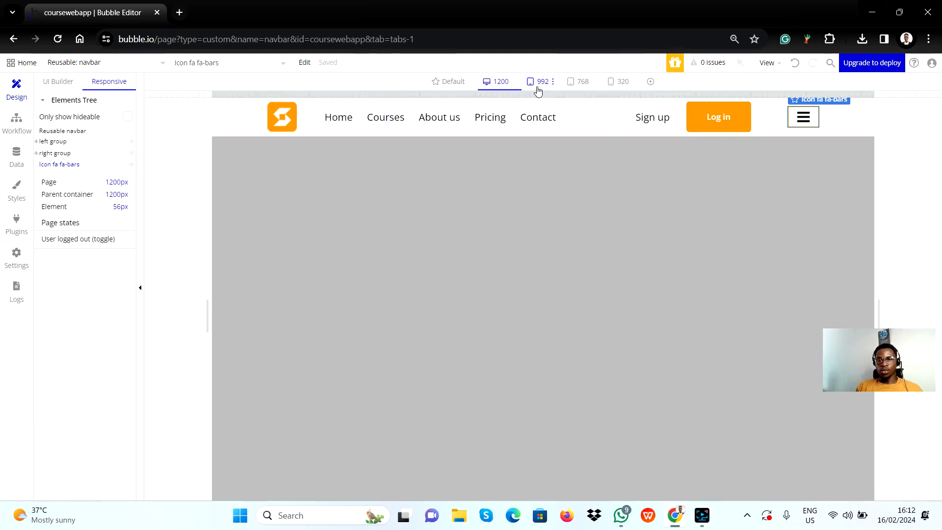
pyautogui.click(537, 84)
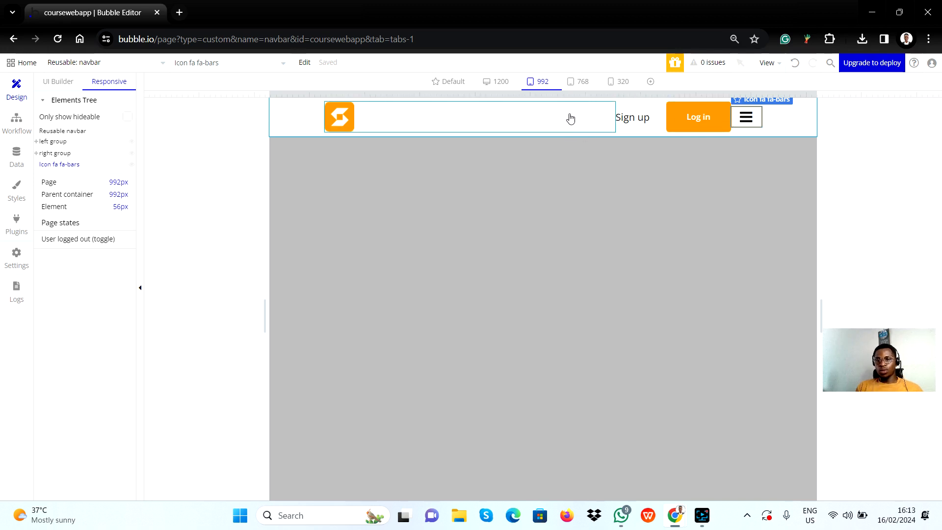
pyautogui.click(450, 82)
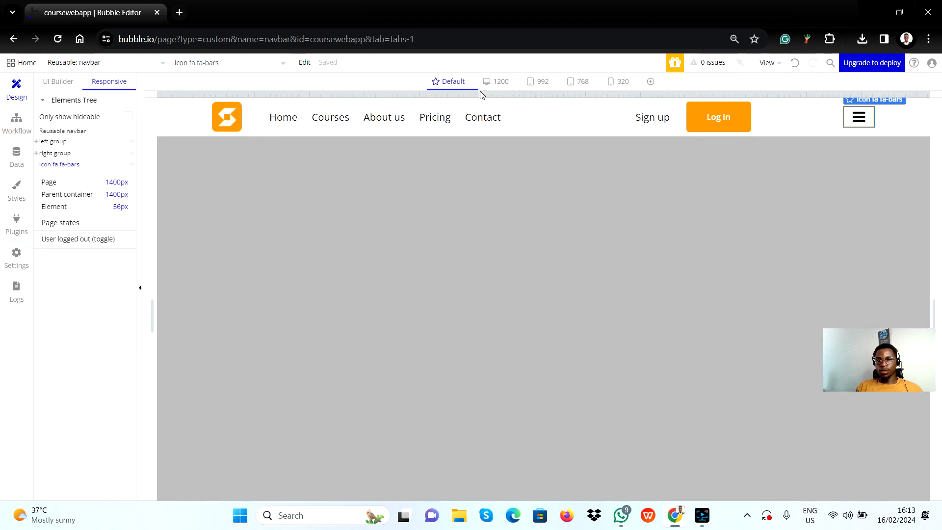
pyautogui.click(494, 82)
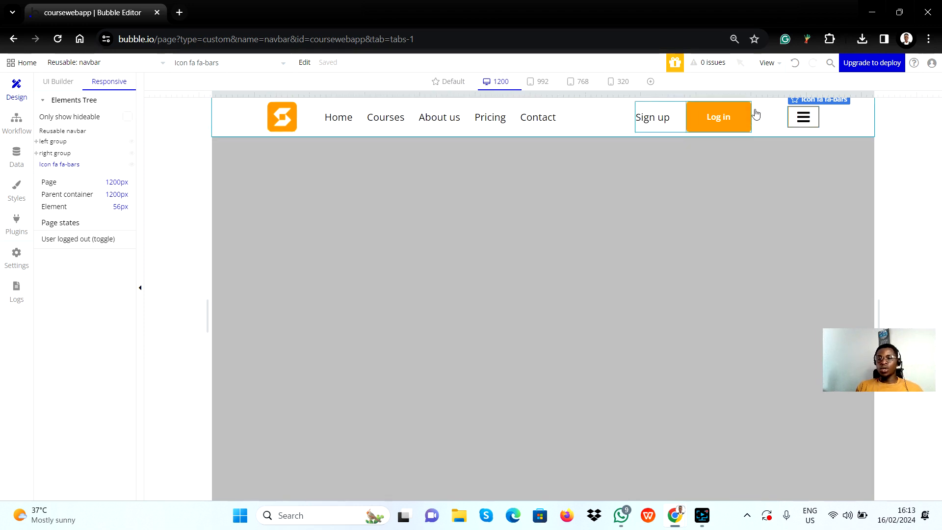
pyautogui.click(535, 86)
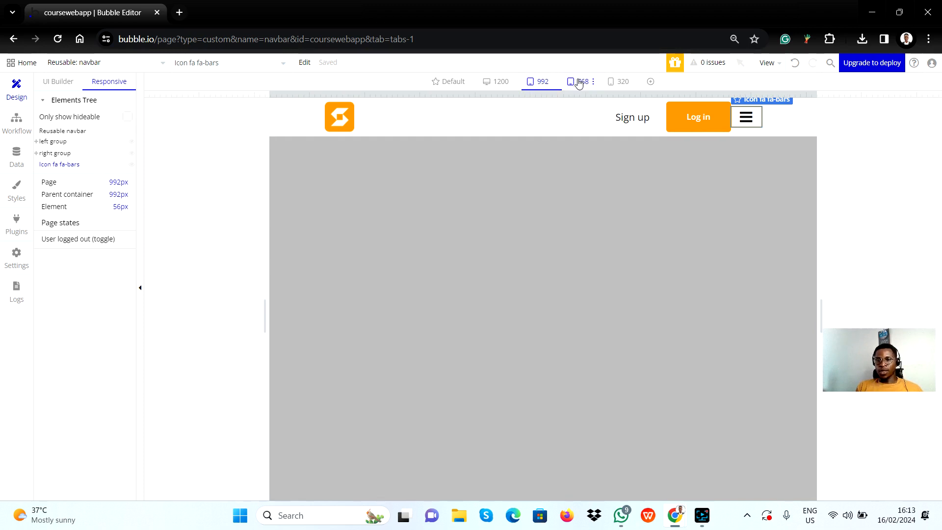
pyautogui.click(572, 82)
pyautogui.click(535, 83)
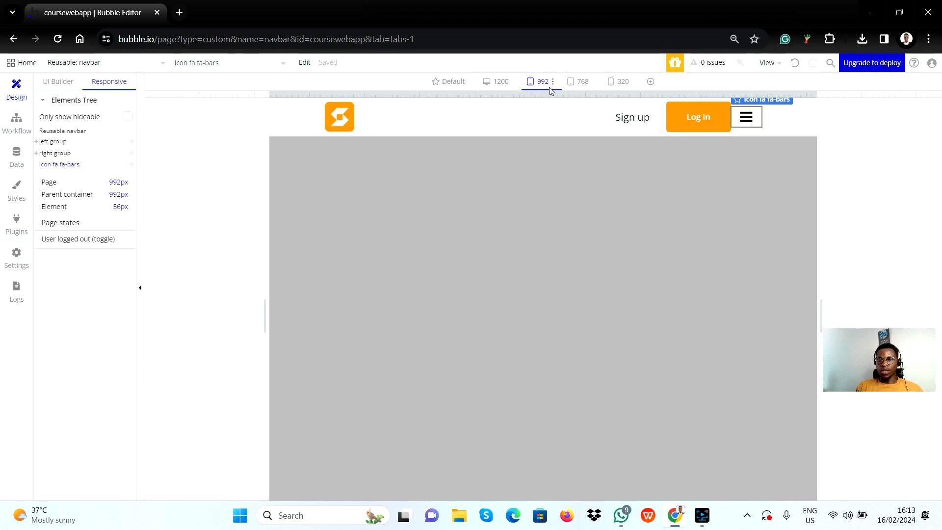
pyautogui.click(500, 82)
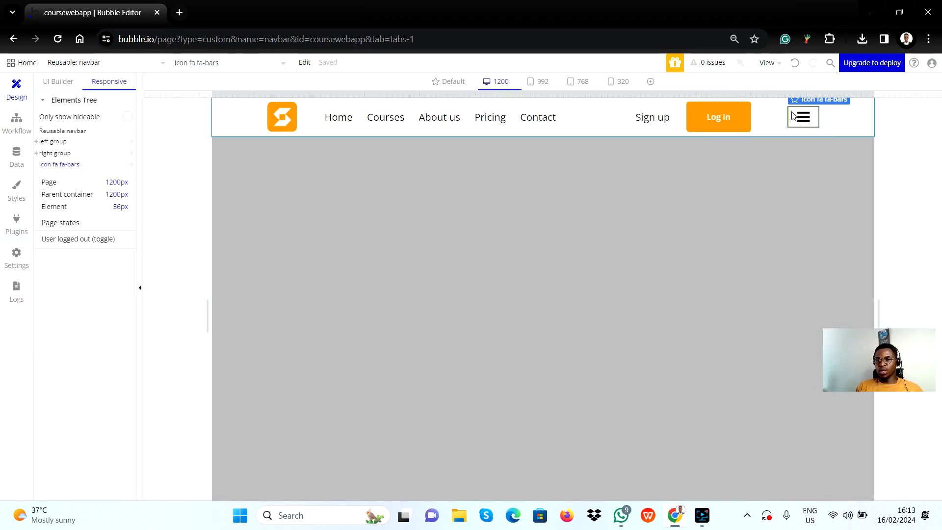
pyautogui.click(542, 85)
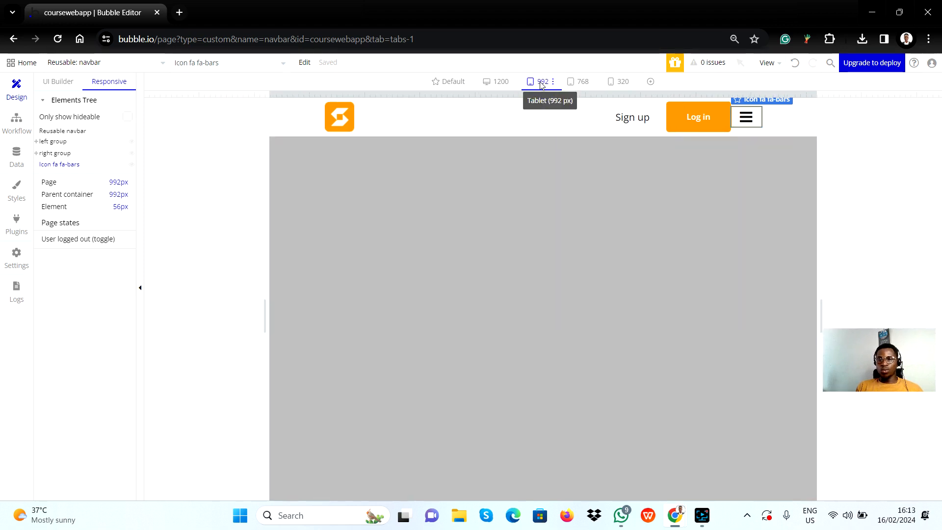
# At the 1200 px width, make the bars icon not visible on page load and collapse it when hidden
pyautogui.click(497, 84)
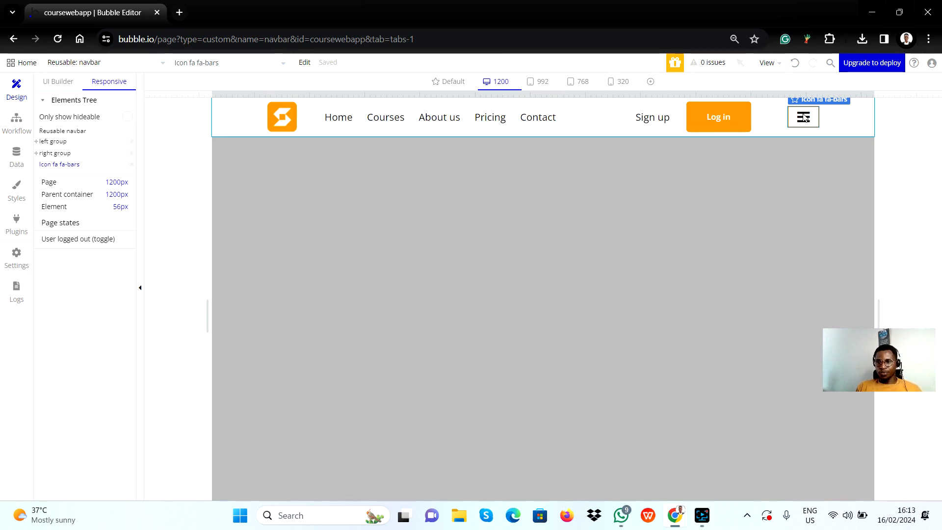
pyautogui.doubleClick(803, 117)
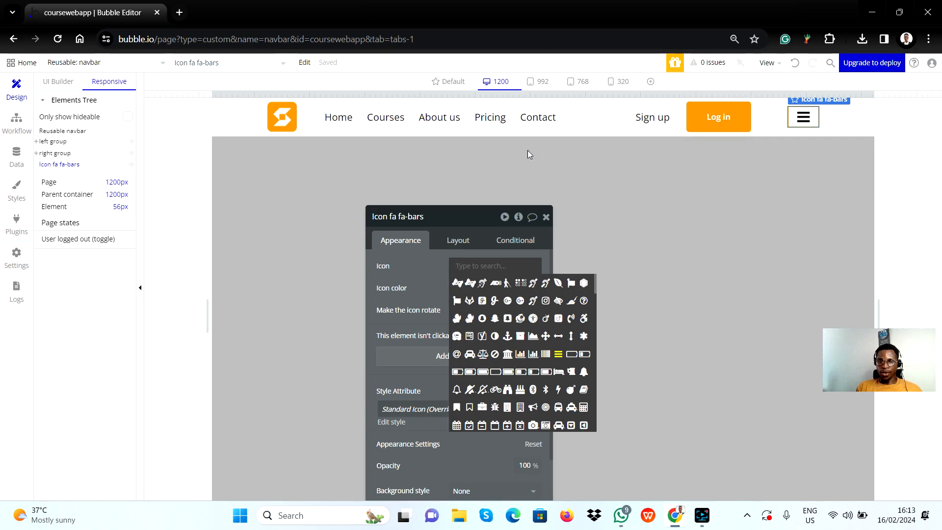
pyautogui.click(434, 268)
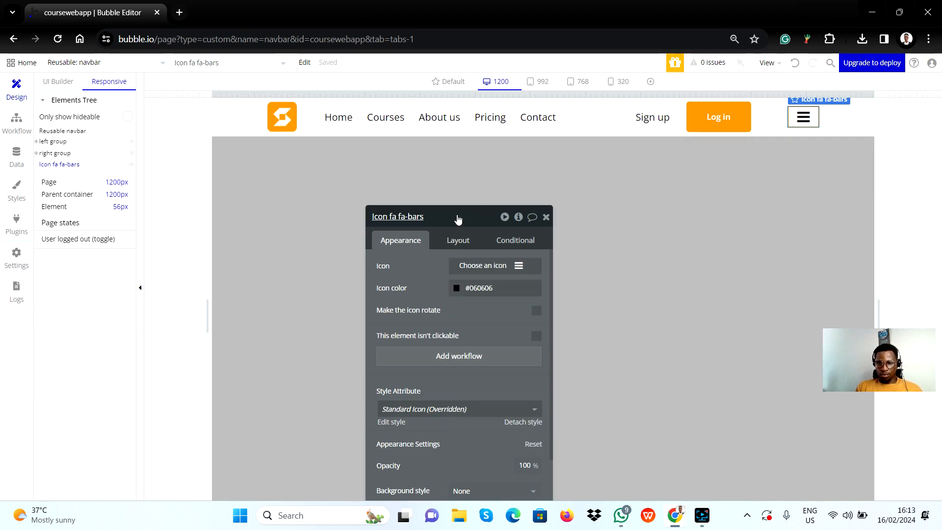
pyautogui.moveTo(457, 218); pyautogui.dragTo(381, 126)
pyautogui.click(385, 151)
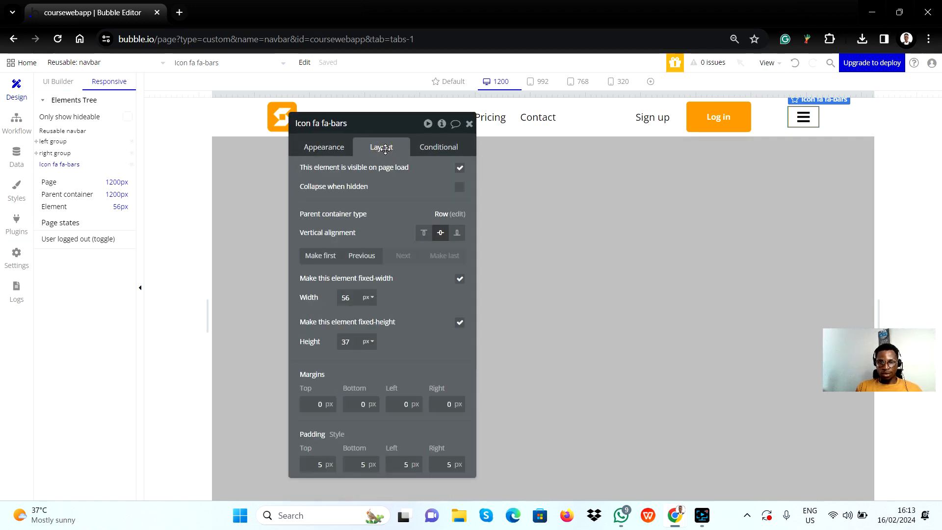
pyautogui.click(459, 169)
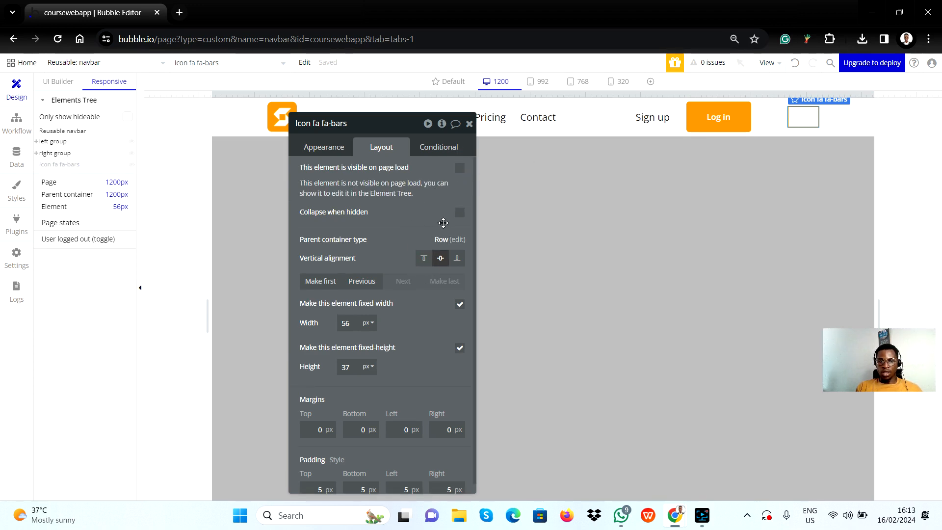
pyautogui.click(459, 216)
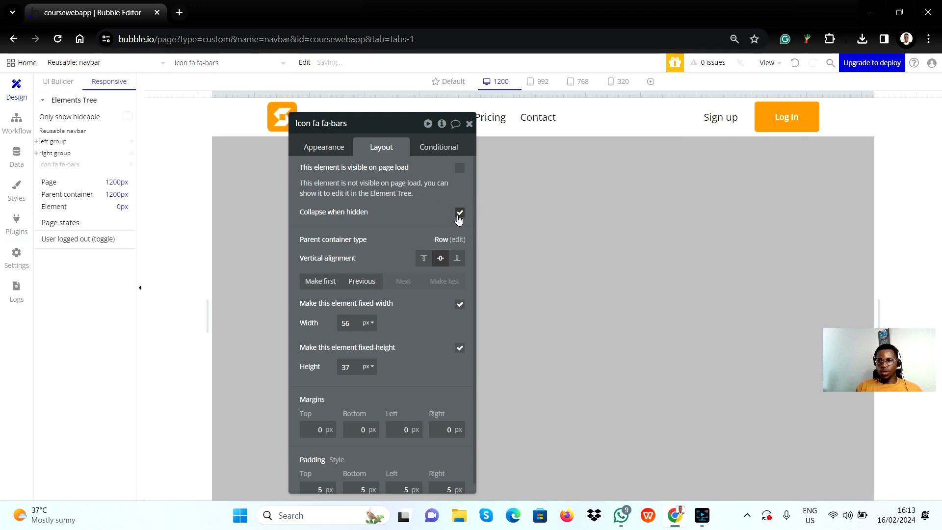
pyautogui.click(469, 124)
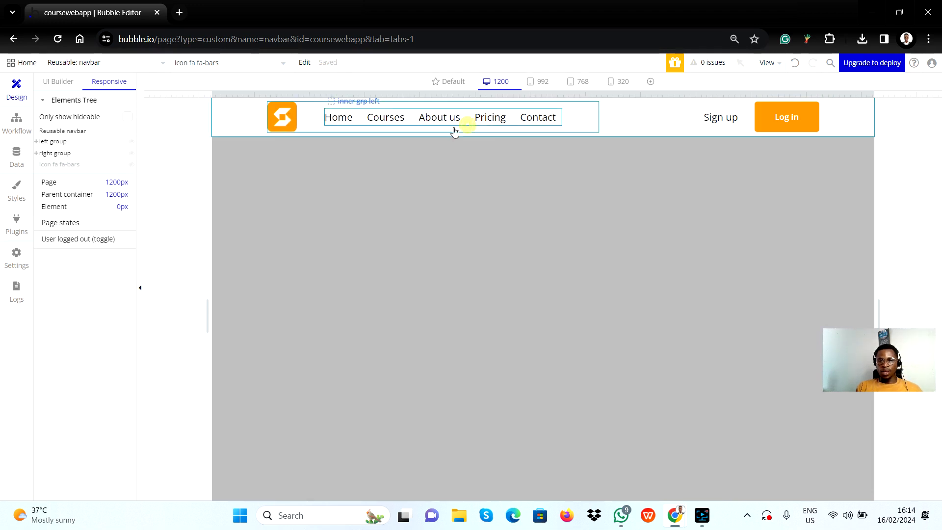
# Select the hidden bars icon from the elements tree and add an empty condition to it
pyautogui.click(59, 164)
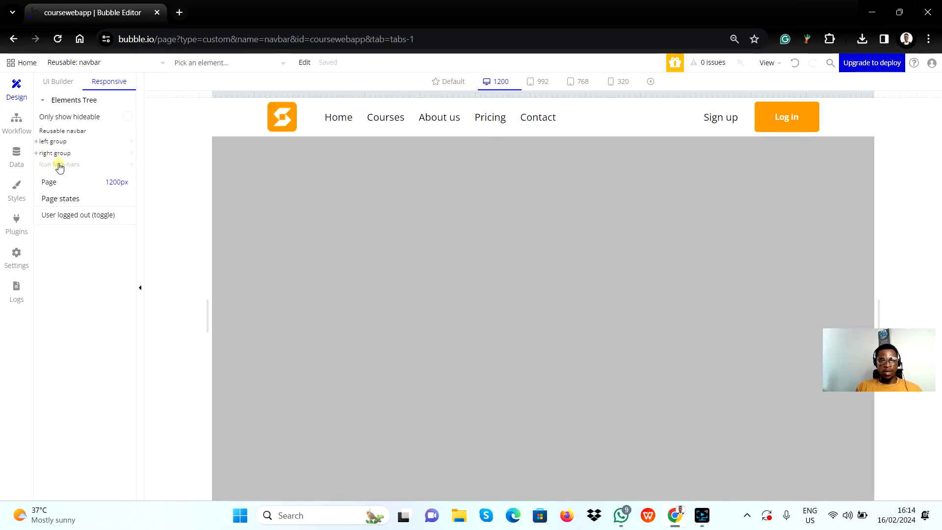
pyautogui.doubleClick(59, 165)
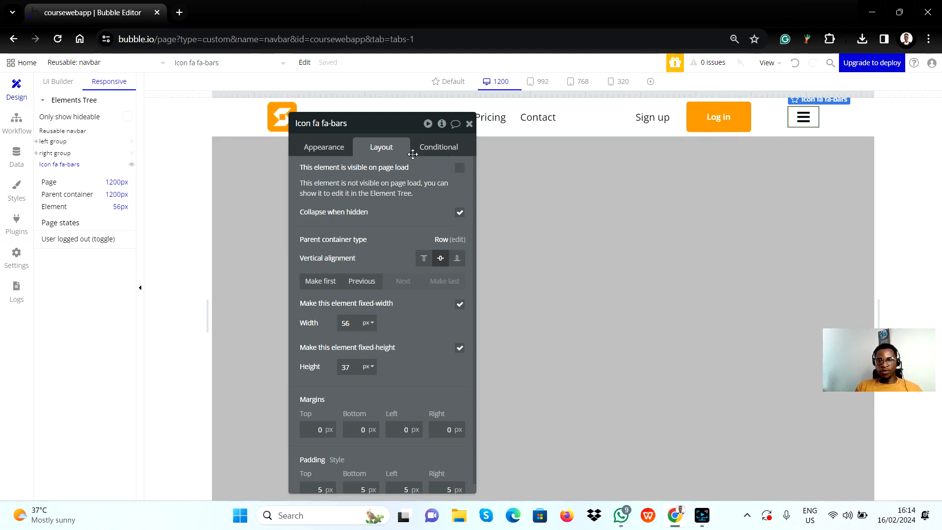
pyautogui.click(430, 147)
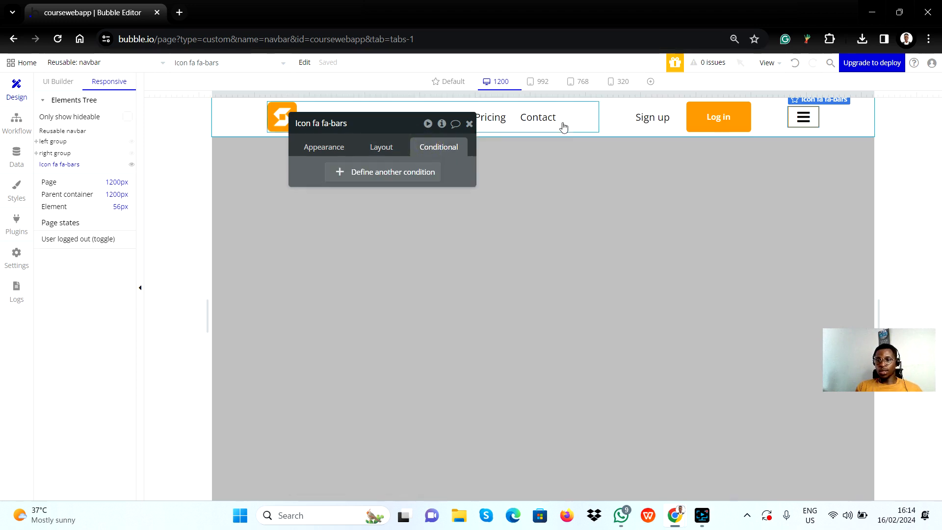
pyautogui.click(386, 172)
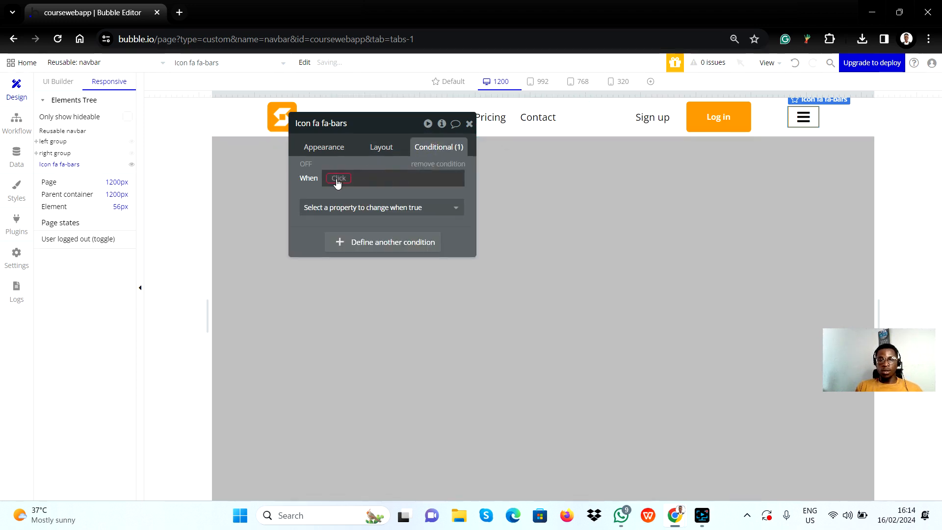
pyautogui.click(470, 123)
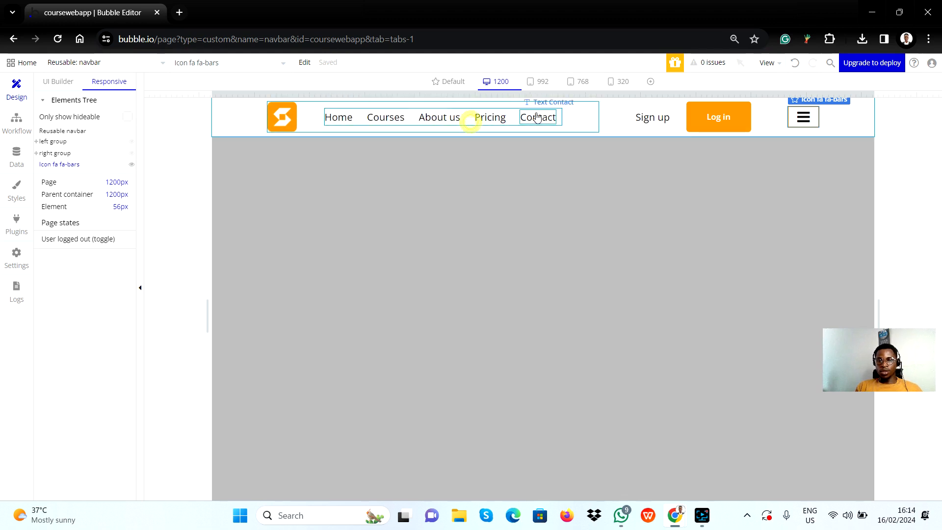
# Copy the 'Current page width ≤ 992' expression from the inner left group's condition and paste it into the bars icon's condition
pyautogui.doubleClick(559, 117)
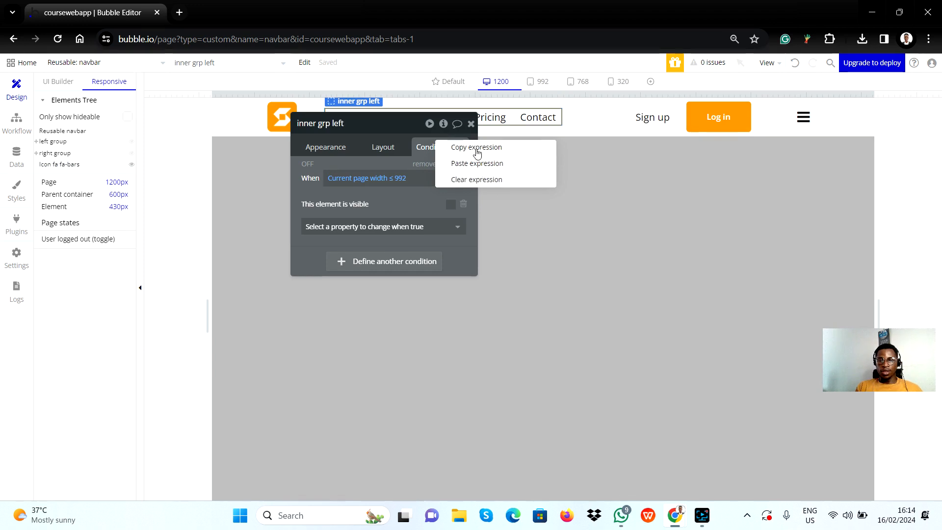
pyautogui.click(475, 147)
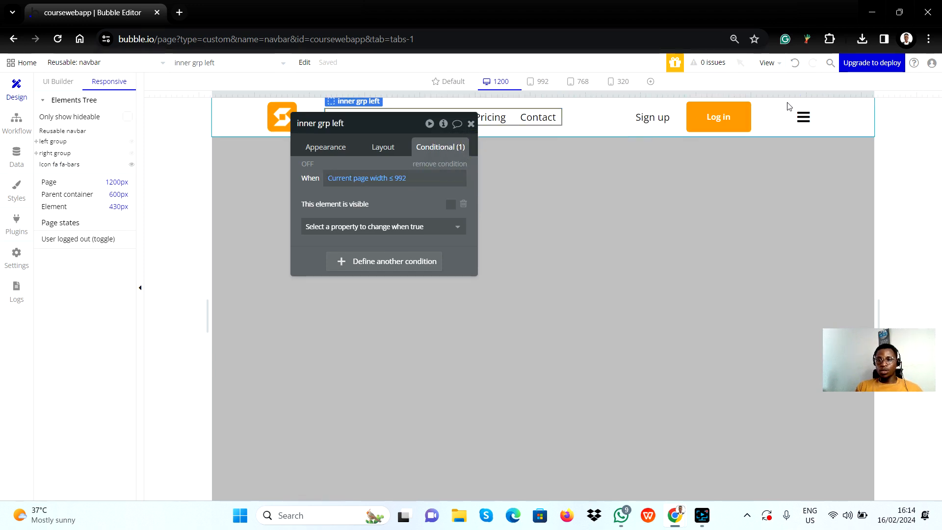
pyautogui.click(798, 118)
pyautogui.doubleClick(799, 117)
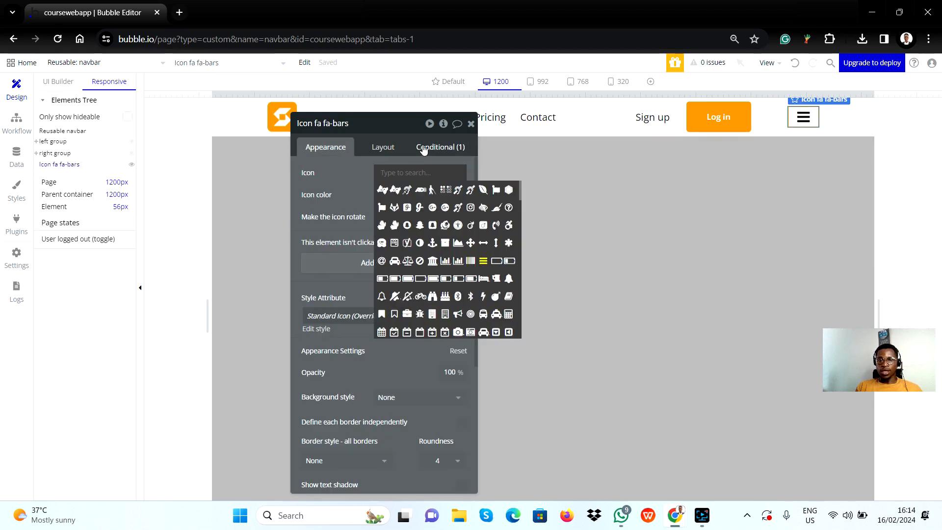
pyautogui.click(420, 148)
pyautogui.rightClick(341, 178)
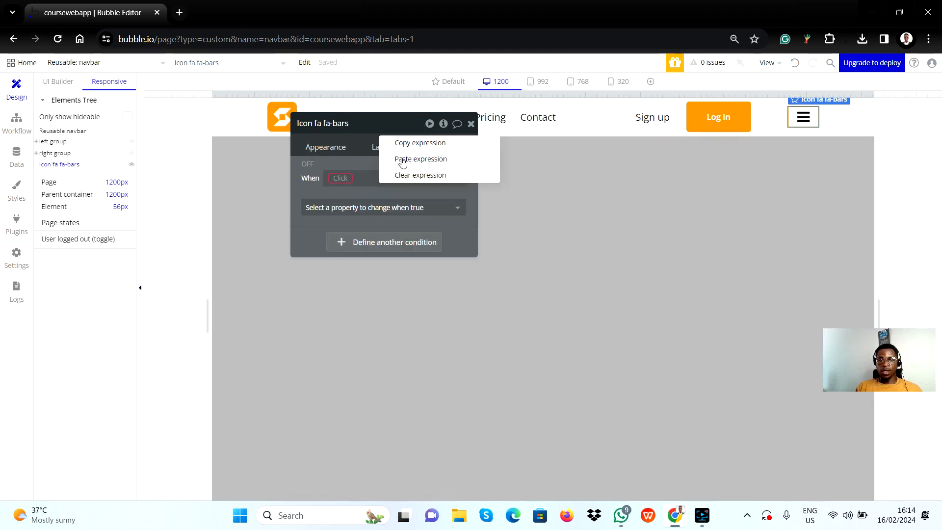
pyautogui.click(404, 157)
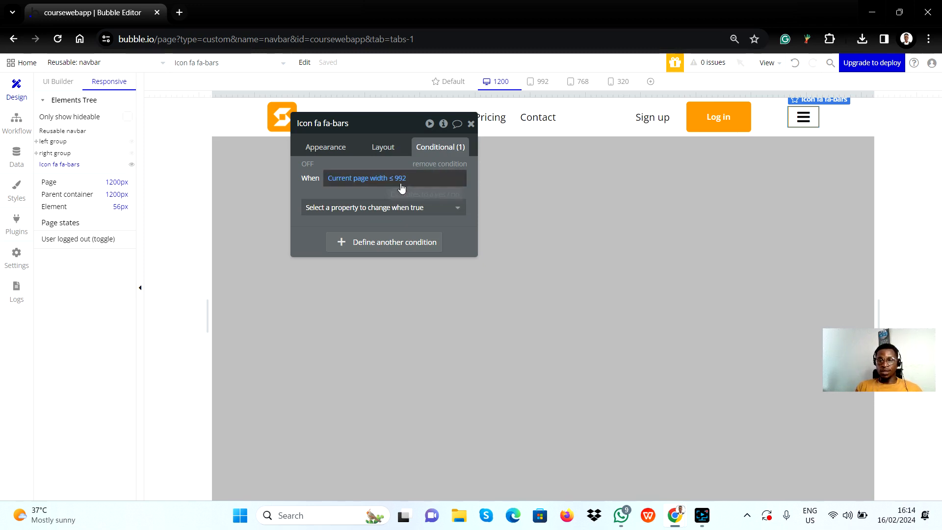
# Make the bars icon visible when its condition is true and close its property editor
pyautogui.click(369, 209)
pyautogui.click(363, 242)
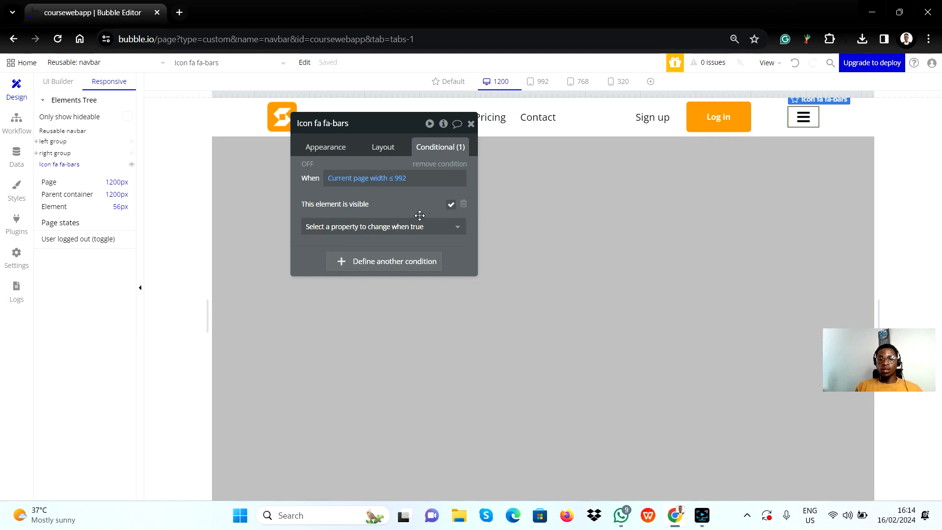
pyautogui.click(471, 125)
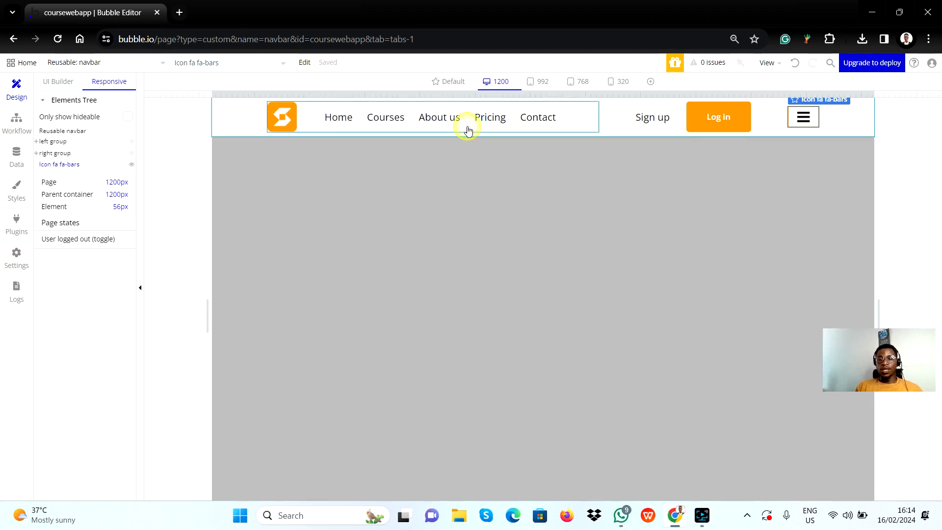
# At the default width, hide the bars icon through the elements tree and close the right group's property editor
pyautogui.click(437, 84)
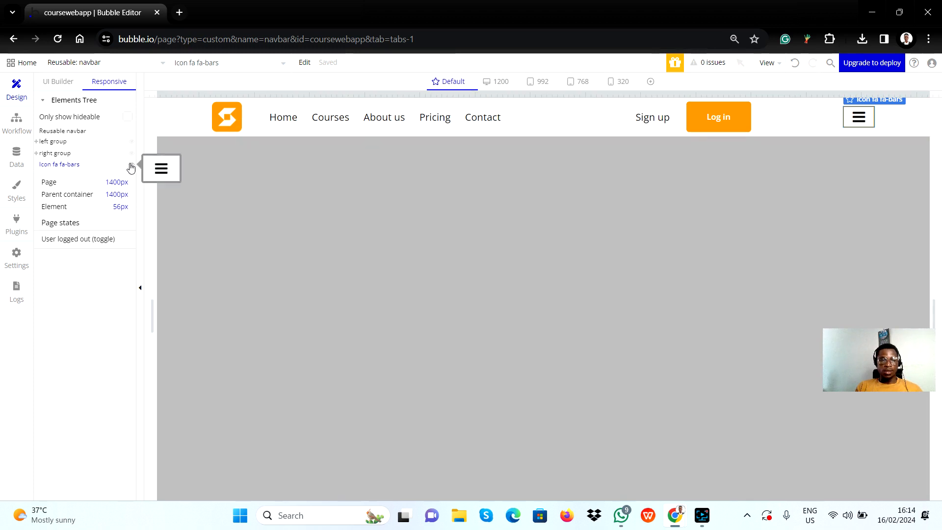
pyautogui.click(66, 153)
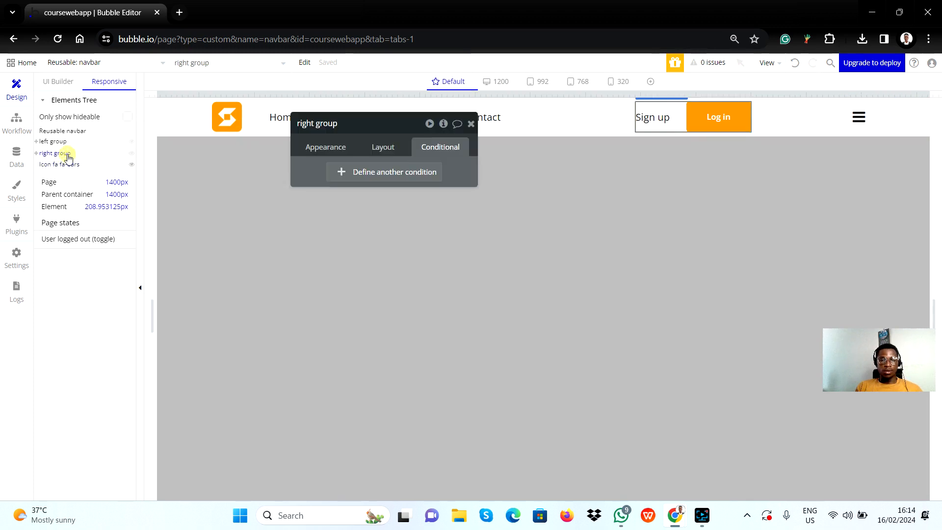
pyautogui.click(130, 164)
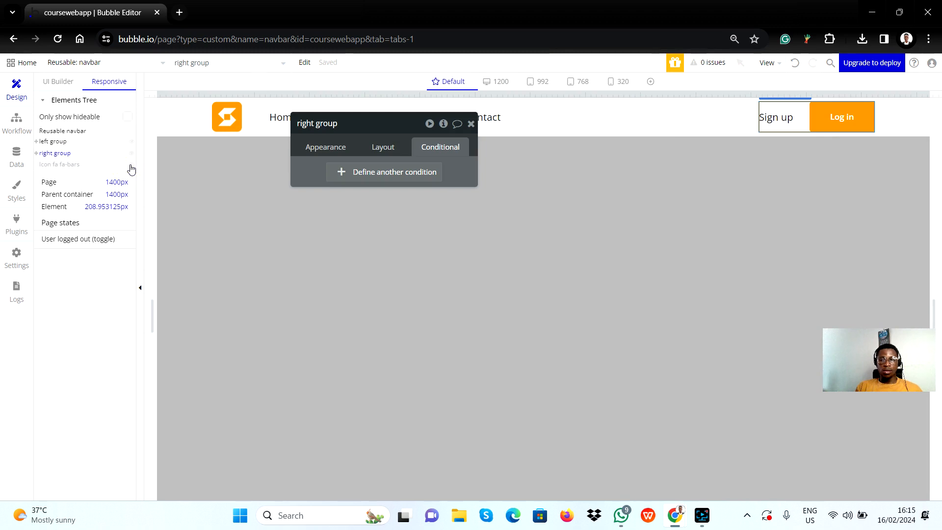
pyautogui.click(471, 125)
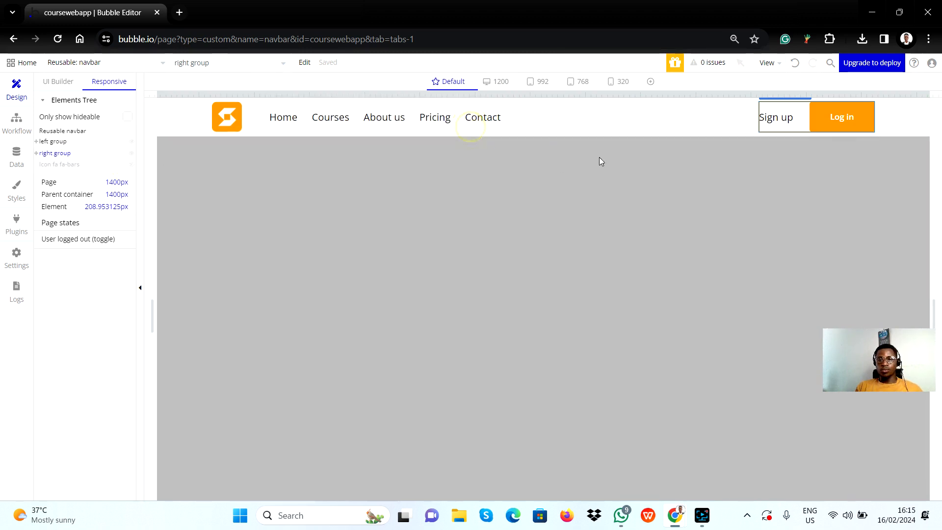
# Examine the navbar at the default, 1200, 992, 768 and 320 px widths, comparing the navigation links, bars icon and sign-up and log-in controls
pyautogui.click(496, 86)
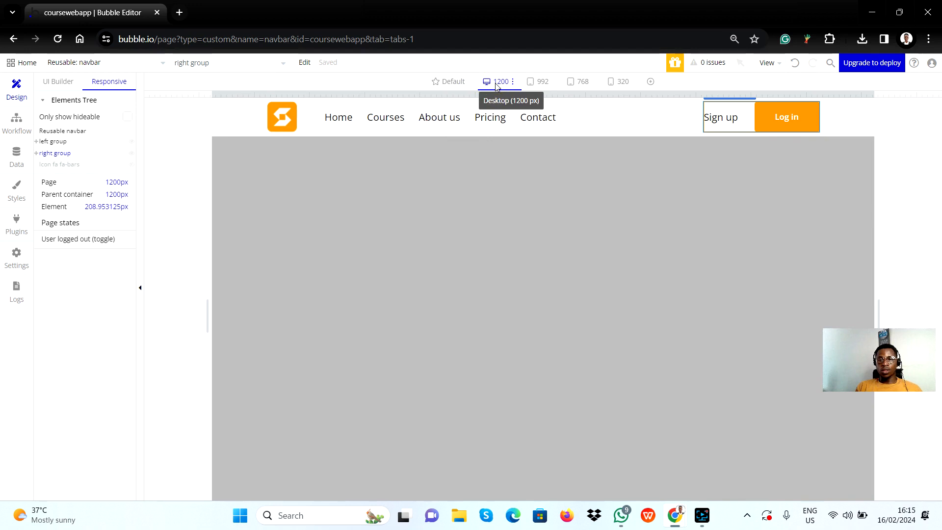
pyautogui.click(534, 86)
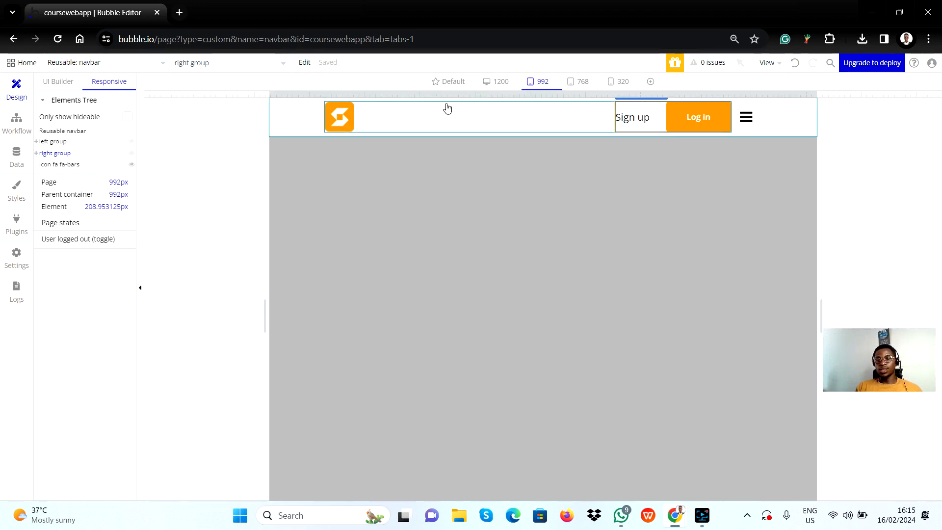
pyautogui.click(499, 81)
pyautogui.click(452, 82)
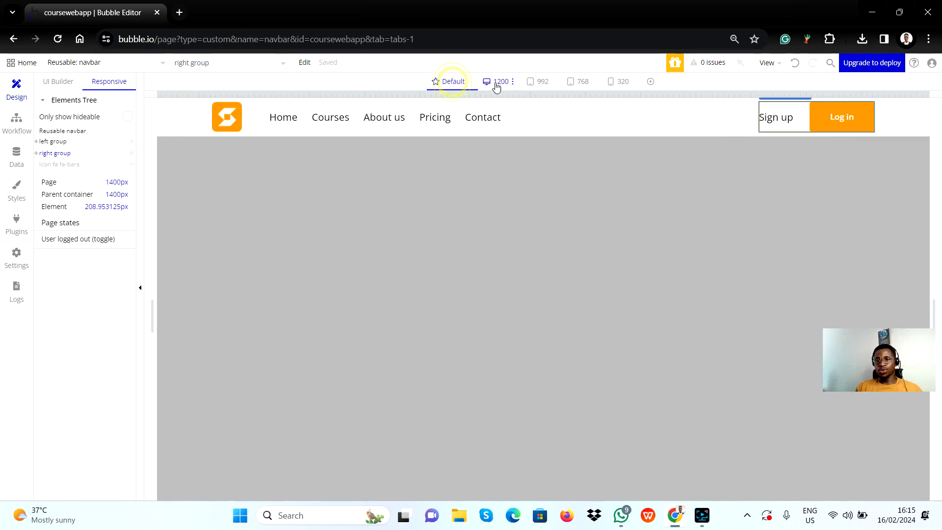
pyautogui.click(504, 84)
pyautogui.click(536, 83)
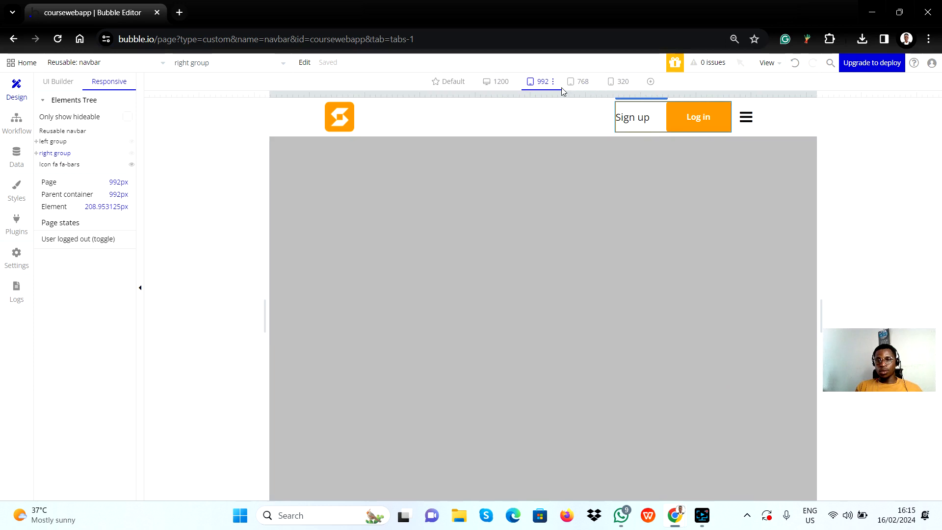
pyautogui.click(578, 84)
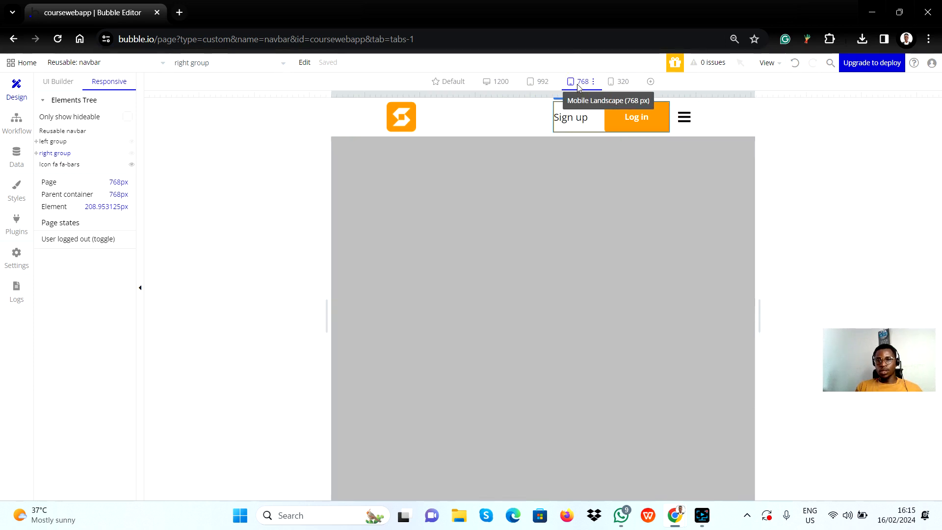
pyautogui.click(539, 85)
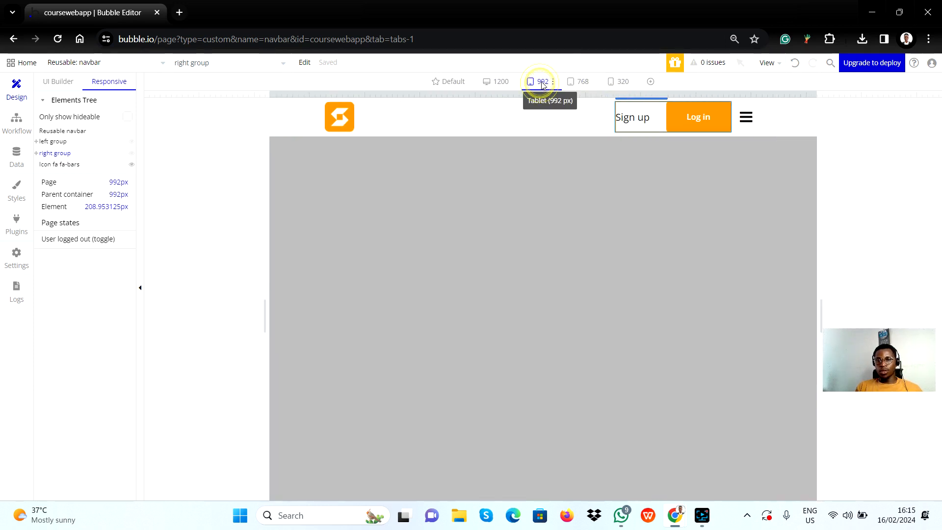
pyautogui.click(578, 84)
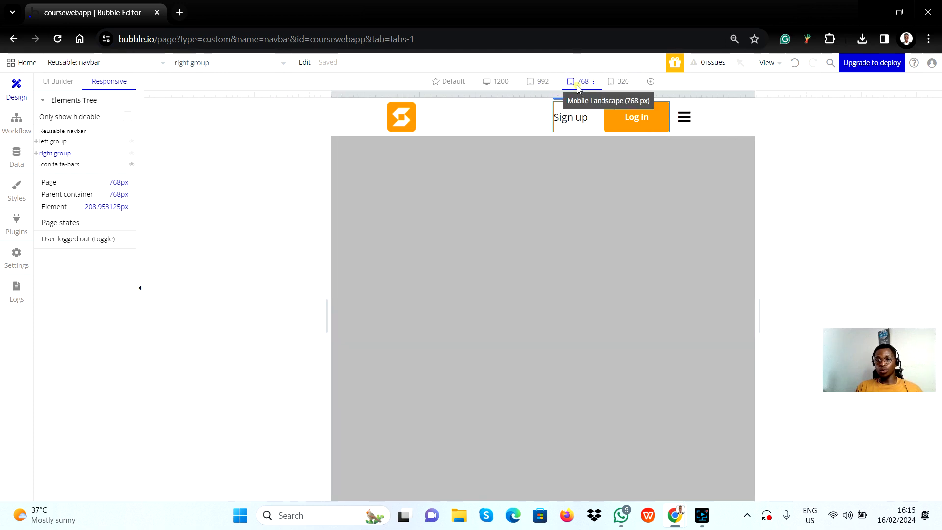
pyautogui.click(620, 84)
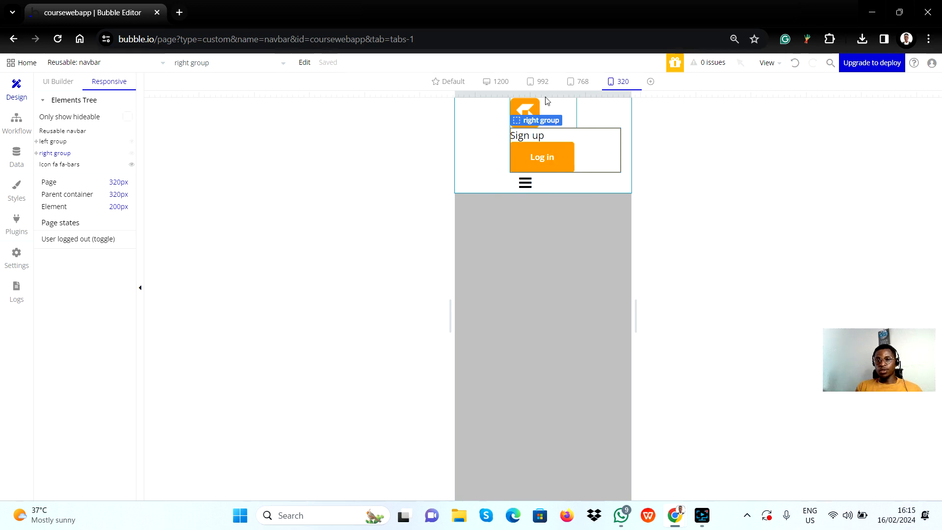
pyautogui.click(575, 83)
pyautogui.click(607, 83)
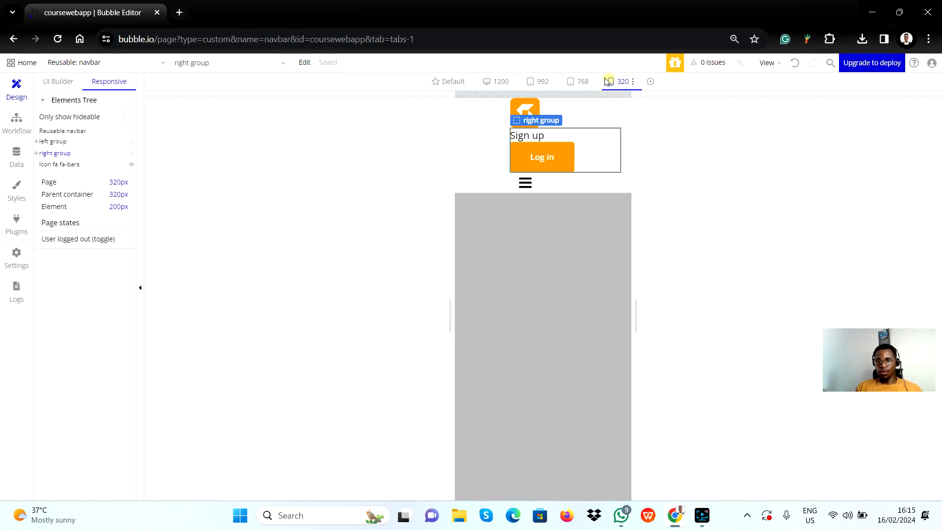
pyautogui.click(541, 84)
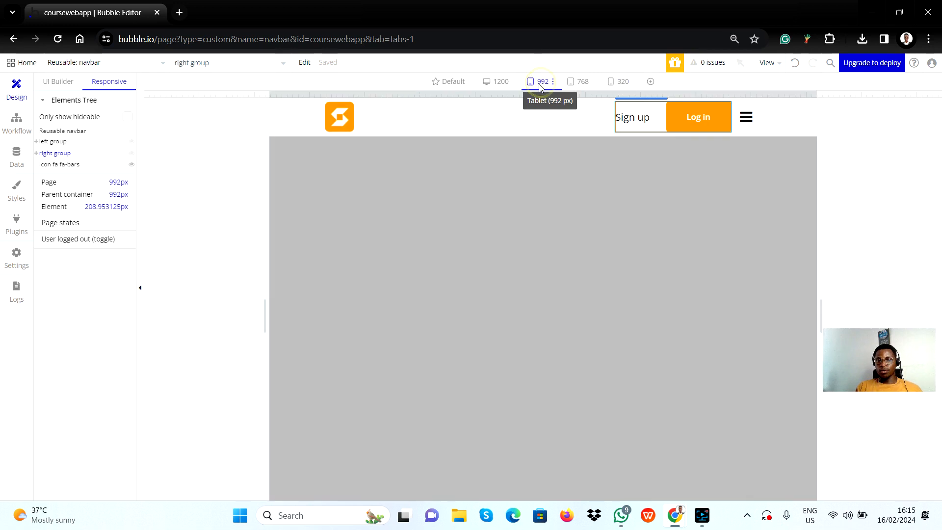
pyautogui.click(485, 83)
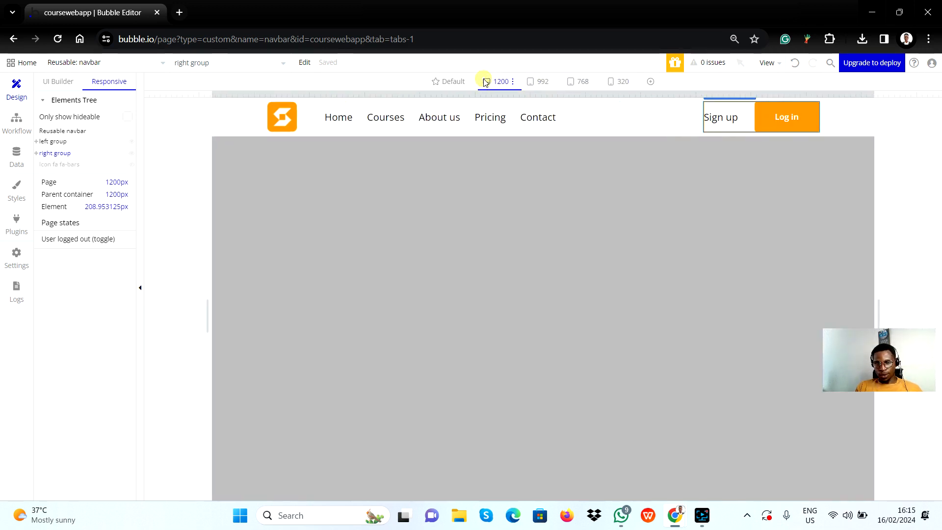
pyautogui.click(538, 83)
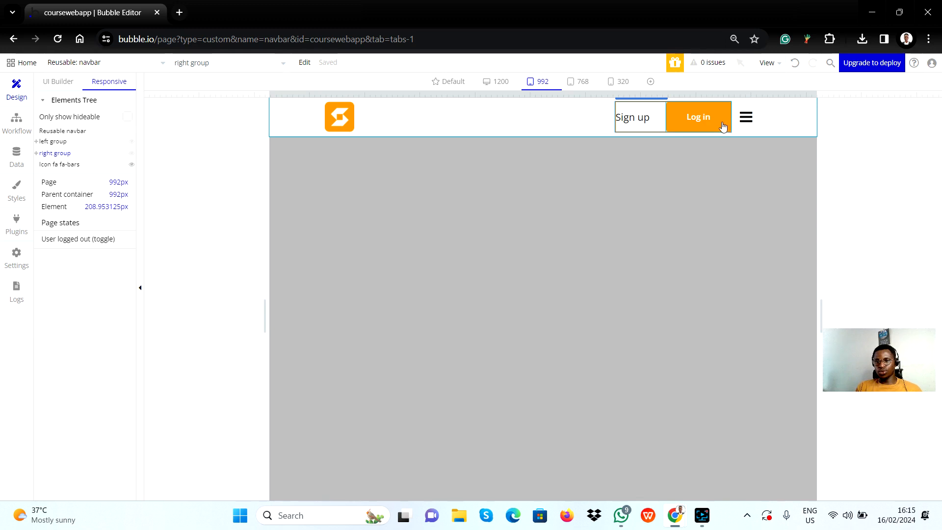
# Select the reusable navbar at the 992 px width and add an empty condition to it
pyautogui.click(772, 119)
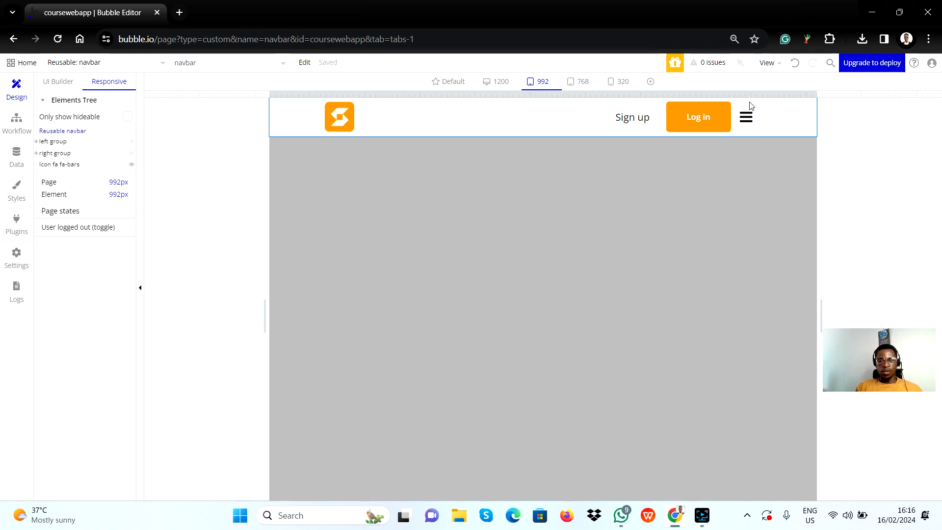
pyautogui.hotkey('alt', 'Tab')
pyautogui.hotkey('alt', 'Tab')
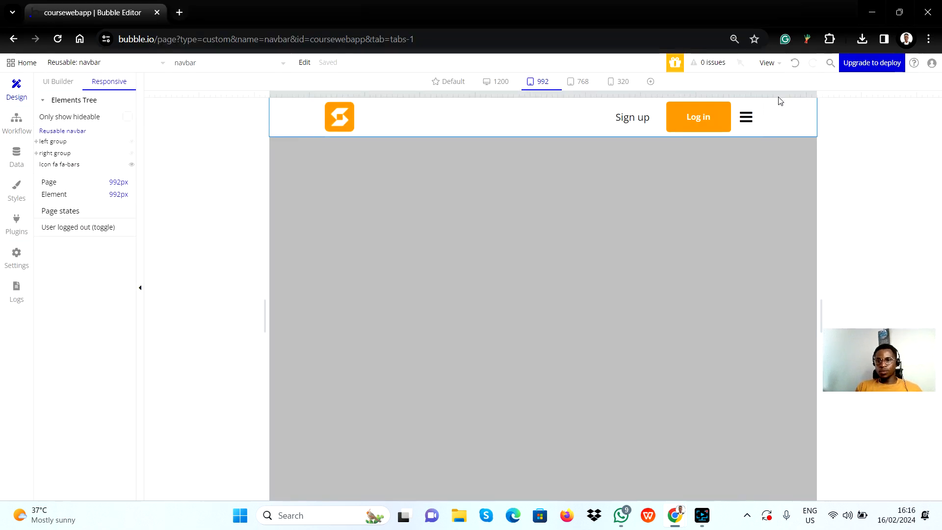
pyautogui.doubleClick(771, 116)
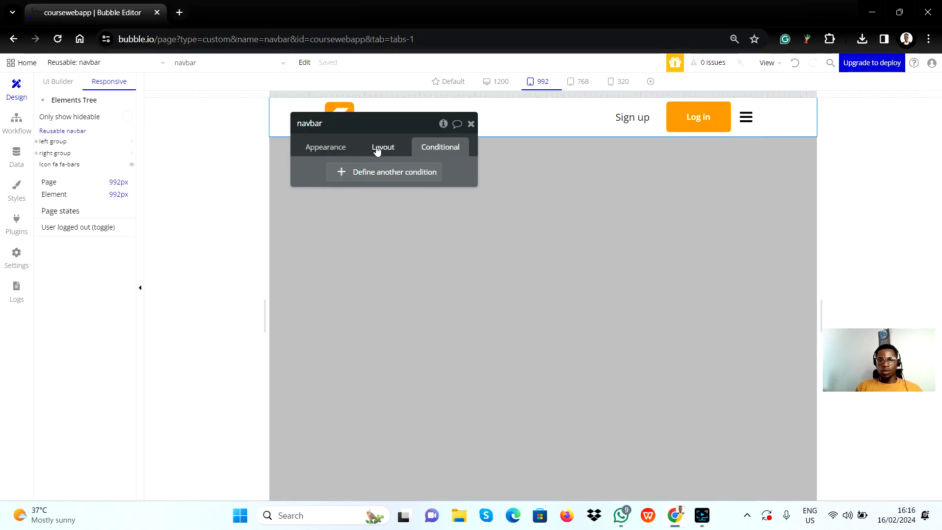
pyautogui.click(397, 172)
pyautogui.click(338, 180)
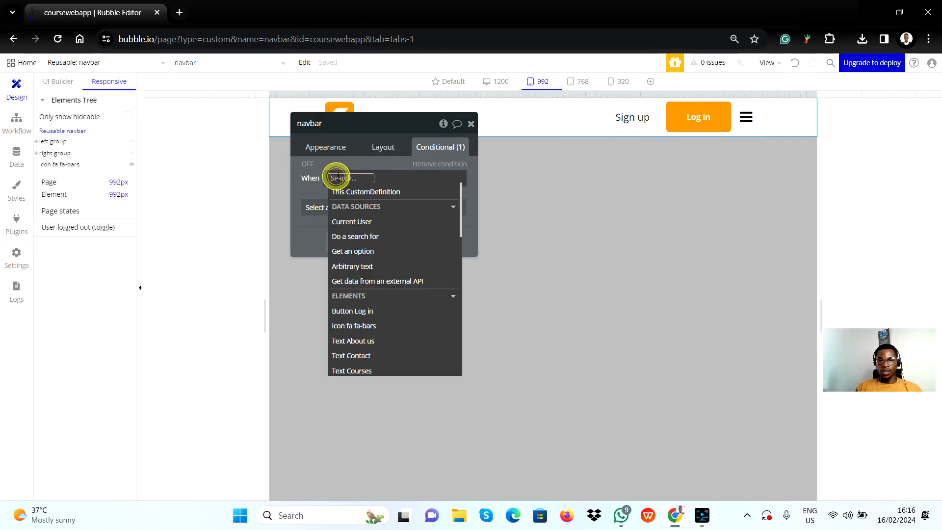
pyautogui.scroll(-1, 375, 257)
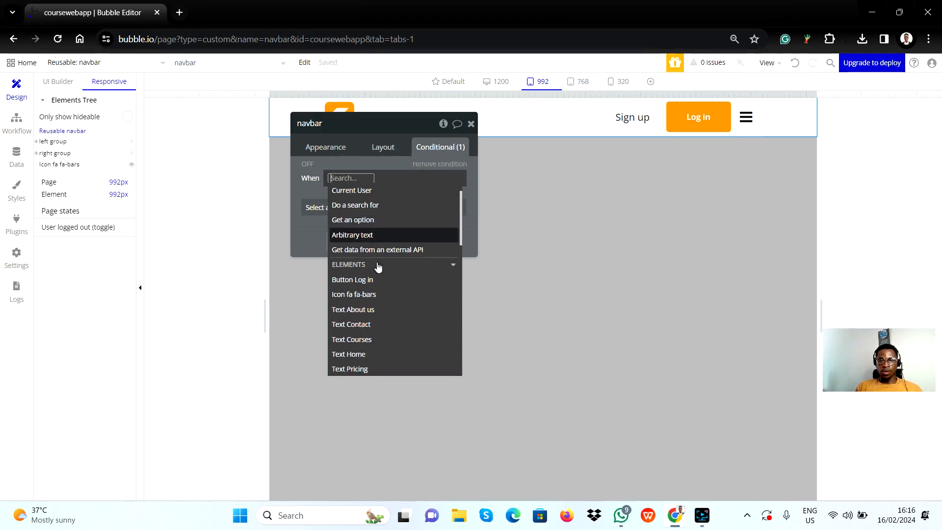
pyautogui.scroll(1, 369, 241)
pyautogui.write('pa')
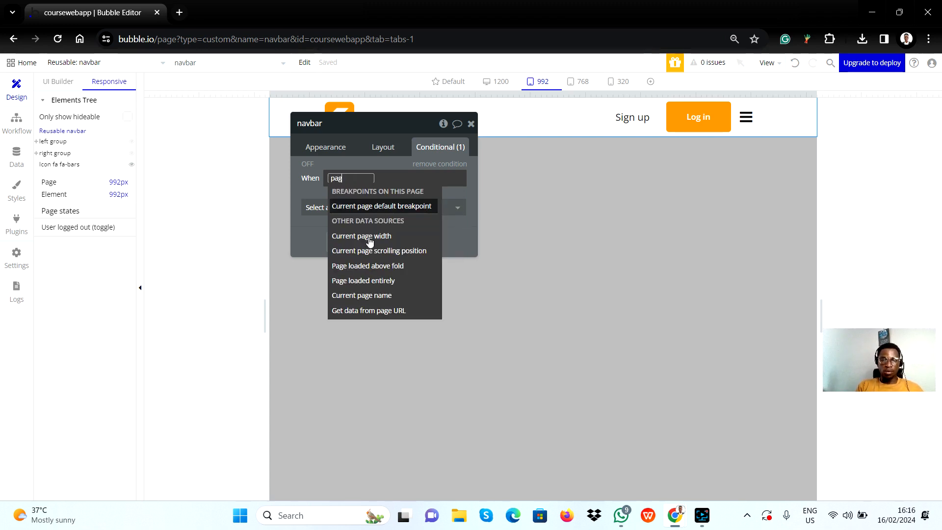
pyautogui.write('g')
pyautogui.click(369, 237)
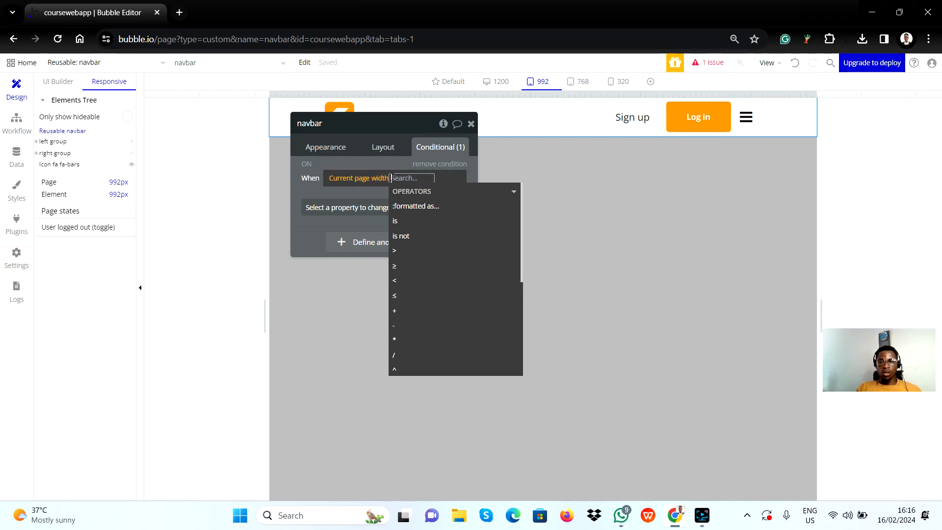
pyautogui.click(380, 178)
# Paste the copied 'Current page width ≤ 992' expression into the navbar's condition
pyautogui.rightClick(407, 179)
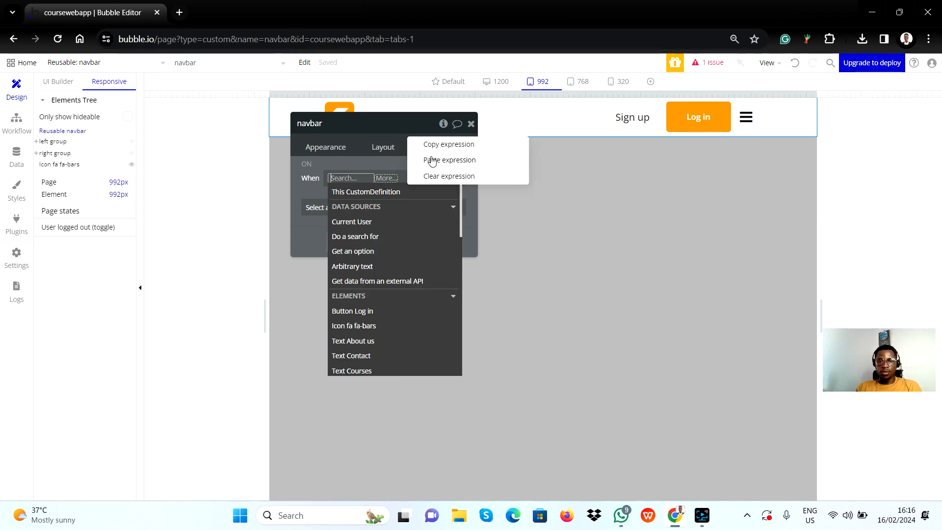
pyautogui.click(431, 159)
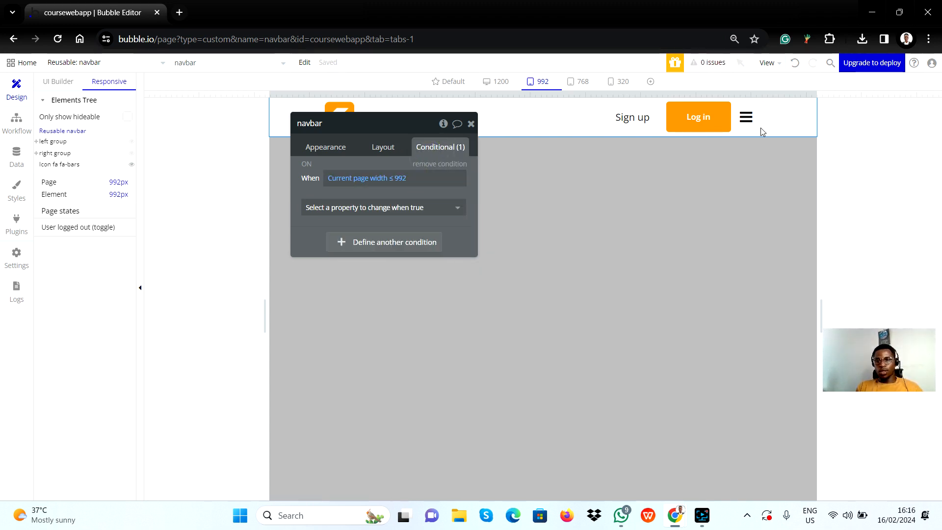
# Add a right padding of 20 to the navbar's 'Current page width ≤ 992' condition
pyautogui.click(396, 214)
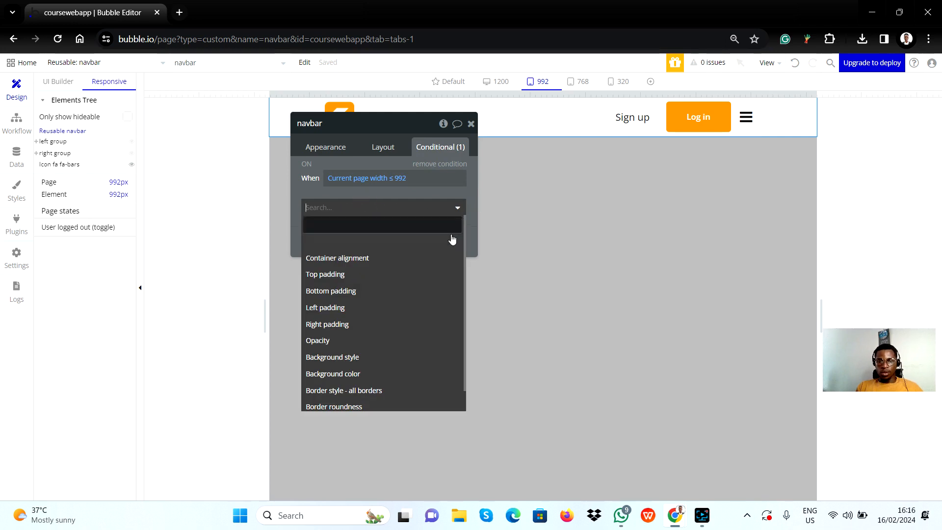
pyautogui.click(338, 325)
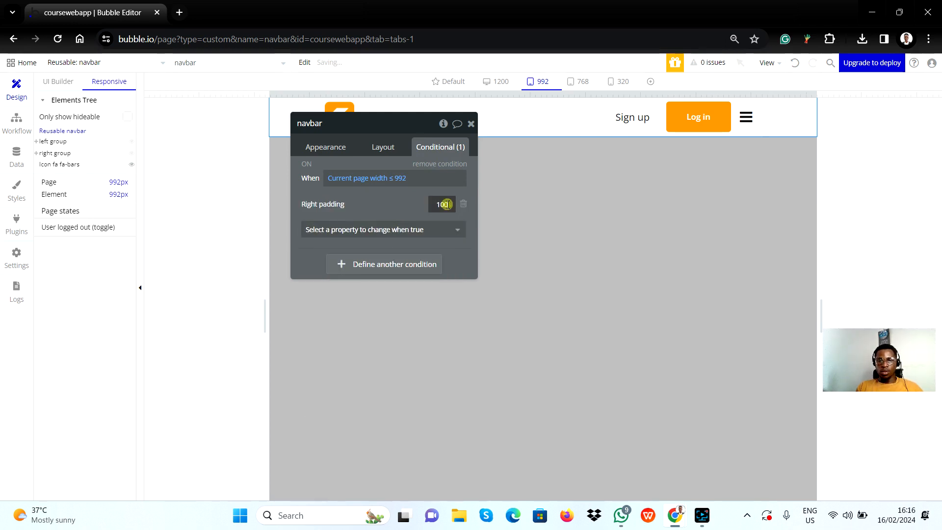
pyautogui.press('Down')
pyautogui.press('Down')
pyautogui.press('Down')
pyautogui.press('Down')
pyautogui.press('Down')
pyautogui.press('Down')
pyautogui.press('Down')
pyautogui.press('Down')
pyautogui.press('Down')
pyautogui.press('Down')
pyautogui.press('Down')
pyautogui.press('Down')
pyautogui.press('Down')
pyautogui.press('Down')
pyautogui.press('Down')
pyautogui.press('Down')
pyautogui.press('Down')
pyautogui.press('Down')
pyautogui.press('Down')
pyautogui.press('Down')
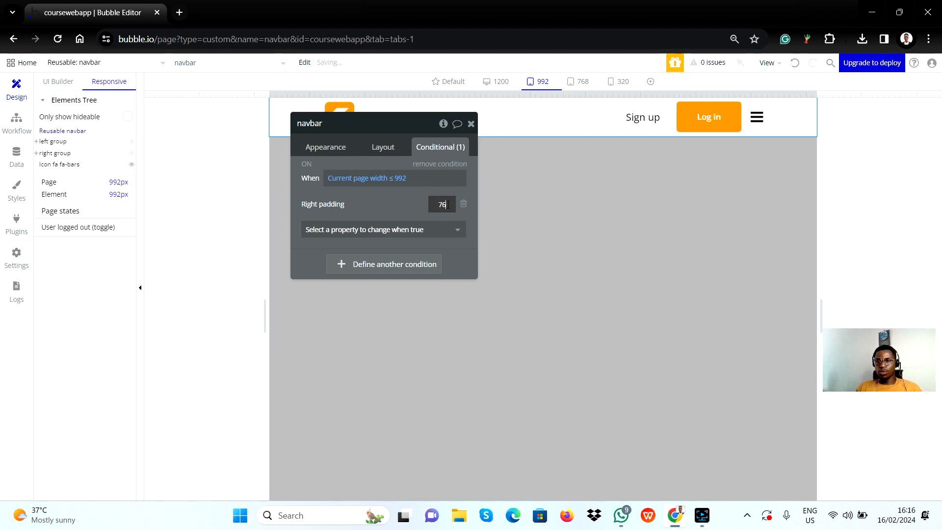
pyautogui.press('Down')
pyautogui.press('Down')
pyautogui.press('Down')
pyautogui.press('Down')
pyautogui.press('Down')
pyautogui.press('Down')
pyautogui.press('Down')
pyautogui.press('Down')
pyautogui.press('Down')
pyautogui.press('Down')
pyautogui.press('Down')
pyautogui.press('Down')
pyautogui.press('Down')
pyautogui.press('Down')
pyautogui.press('Down')
pyautogui.press('Down')
pyautogui.press('Down')
pyautogui.press('Down')
pyautogui.press('Down')
pyautogui.press('Down')
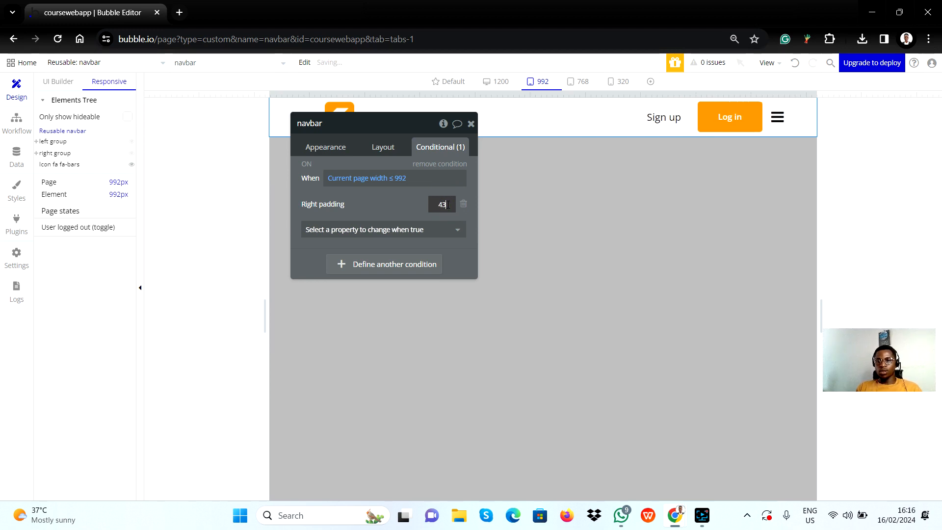
pyautogui.press('Down')
pyautogui.press('Down')
pyautogui.press('Down')
pyautogui.press('Down')
pyautogui.press('Down')
pyautogui.press('Down')
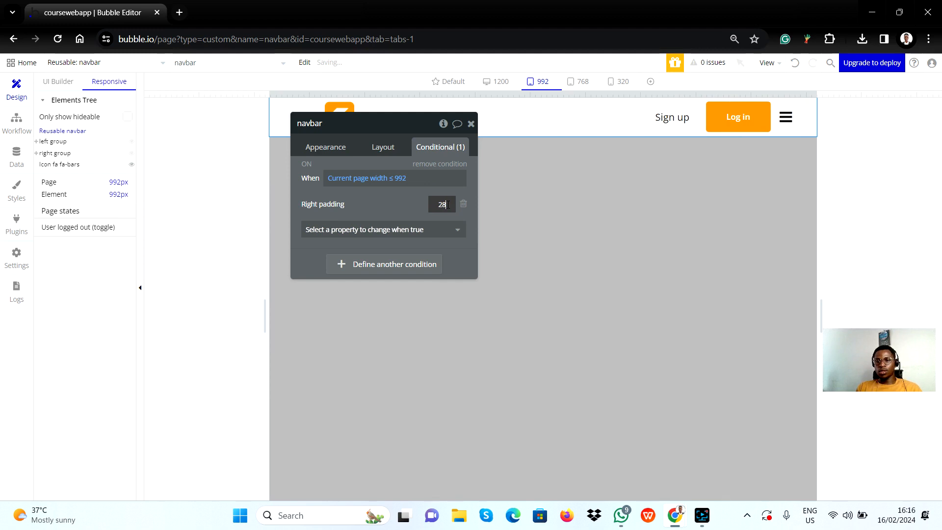
pyautogui.press('Down')
pyautogui.press('Down')
pyautogui.press('Down')
pyautogui.press('Down')
pyautogui.press('Down')
pyautogui.press('Down')
pyautogui.press('Down')
pyautogui.press('Down')
pyautogui.press('Down')
pyautogui.press('Down')
pyautogui.press('Down')
pyautogui.press('Down')
pyautogui.press('Down')
pyautogui.press('Down')
pyautogui.press('Down')
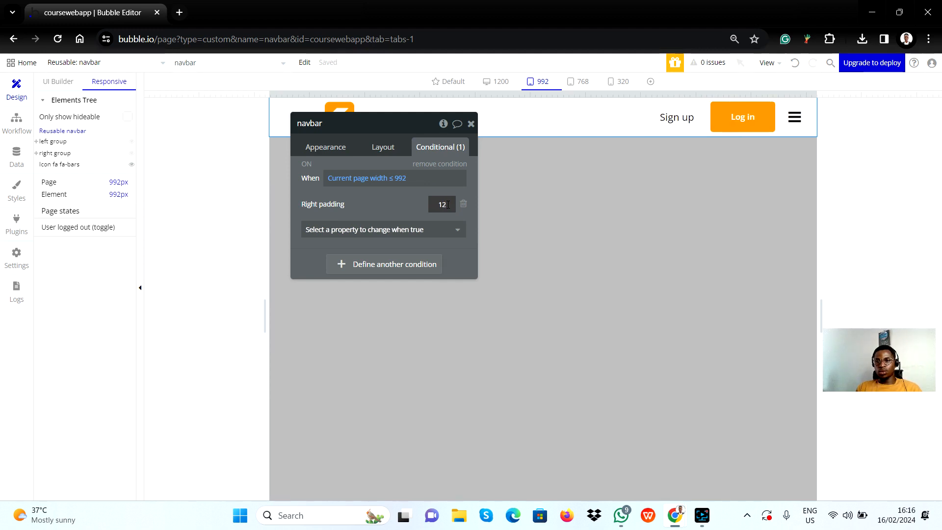
pyautogui.press('Up')
pyautogui.press('Up')
pyautogui.press('Up')
pyautogui.press('Up')
pyautogui.press('Up')
pyautogui.press('Up')
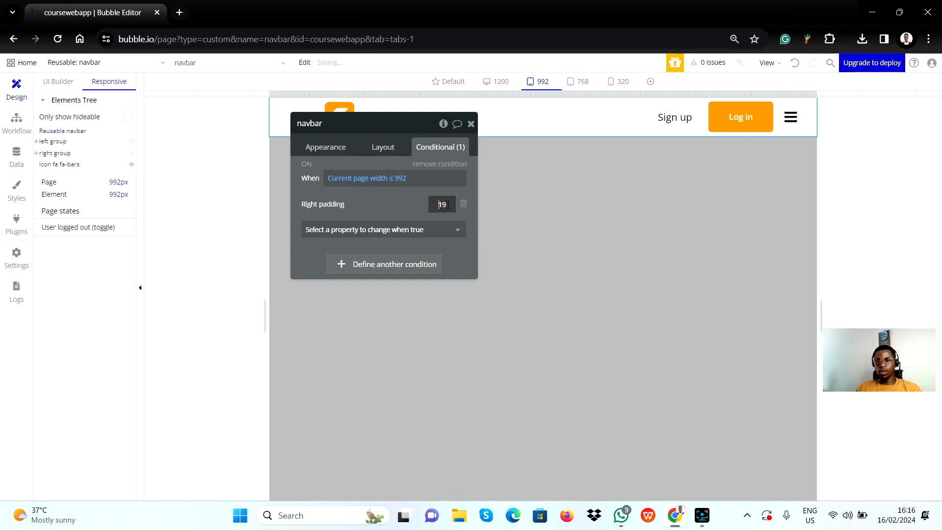
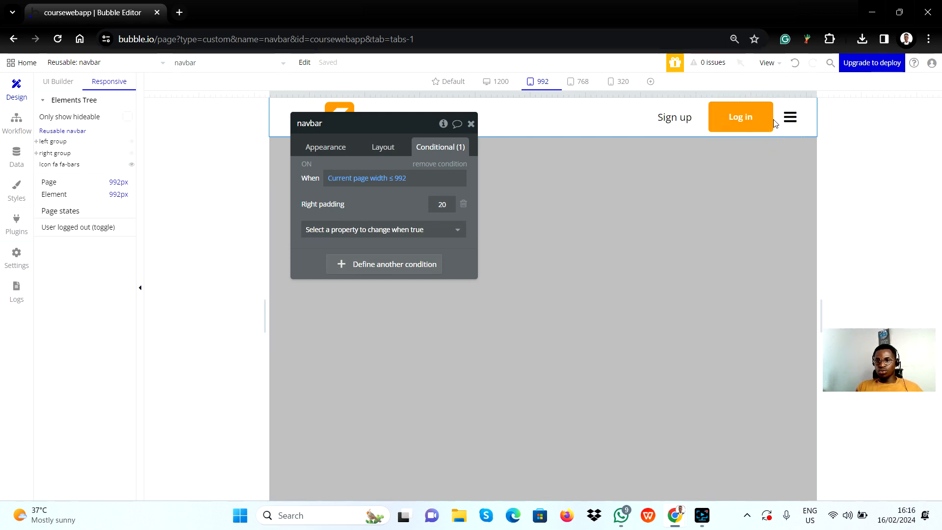
# Add a left margin of about 90 to the bars icon's 'Current page width ≤ 992' condition and close the property editor
pyautogui.click(791, 126)
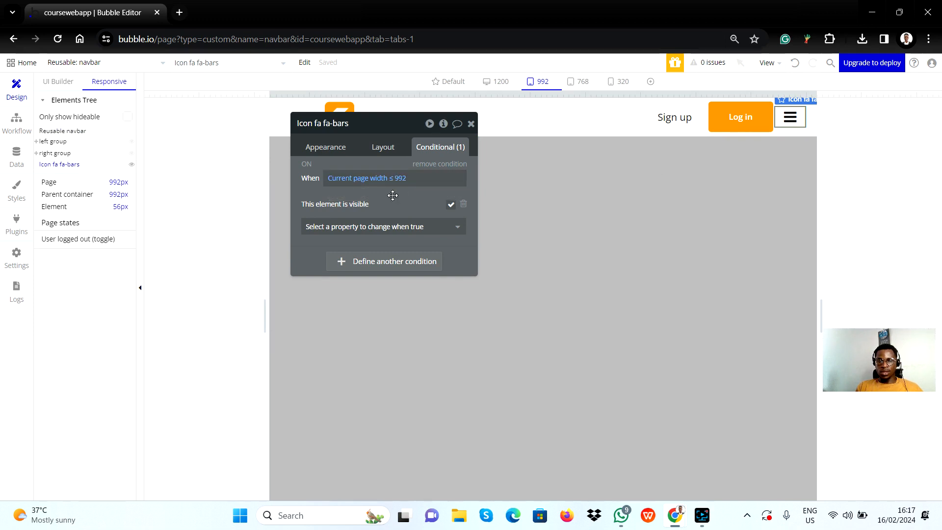
pyautogui.click(437, 230)
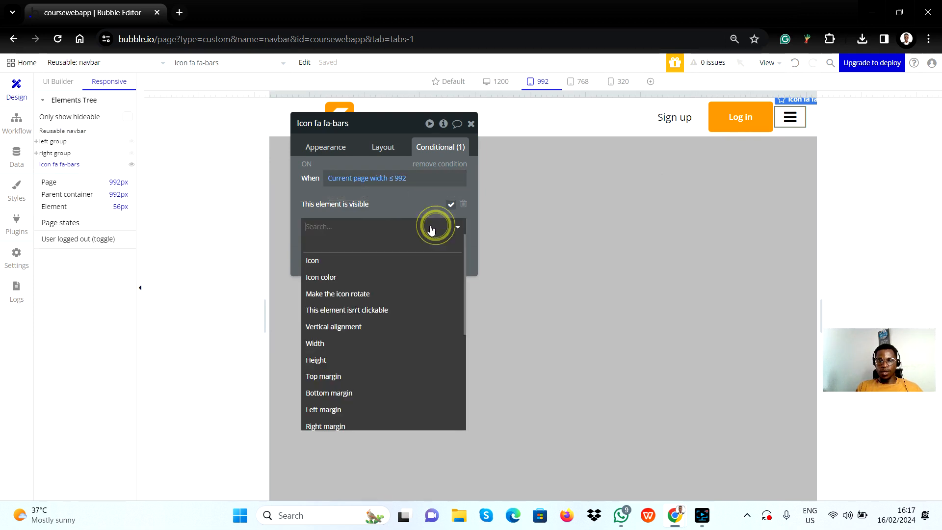
pyautogui.write('marg')
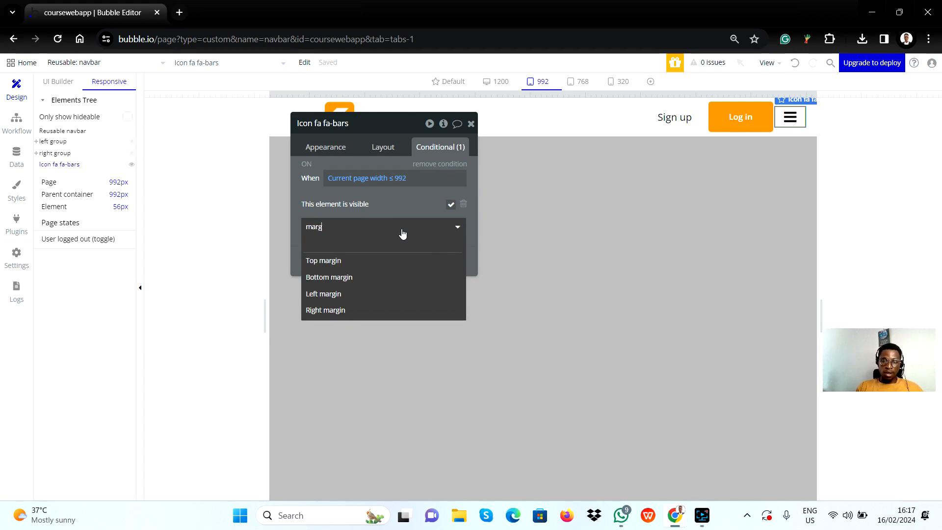
pyautogui.click(347, 293)
pyautogui.click(438, 224)
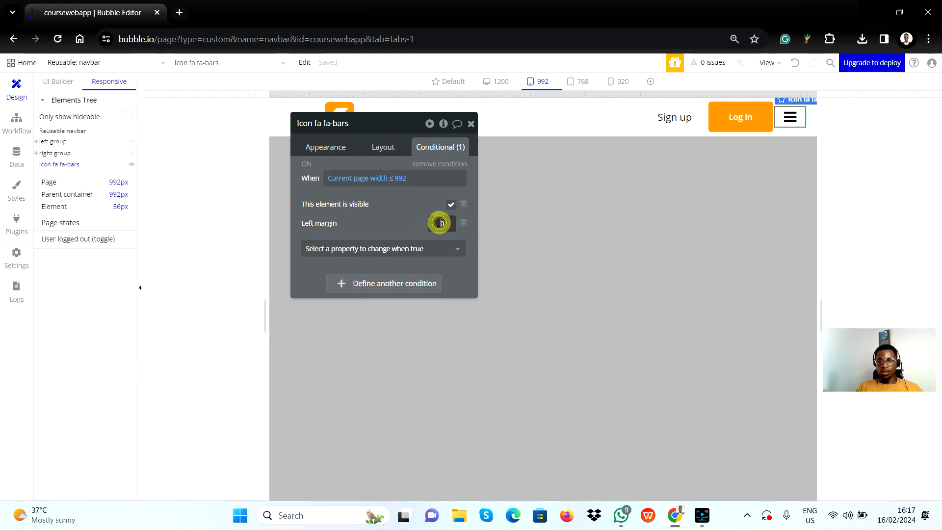
pyautogui.write('14')
pyautogui.press('Up')
pyautogui.press('Up')
pyautogui.press('Up')
pyautogui.press('Up')
pyautogui.press('Up')
pyautogui.press('Up')
pyautogui.press('Up')
pyautogui.press('Up')
pyautogui.press('Up')
pyautogui.press('Up')
pyautogui.press('Up')
pyautogui.press('Up')
pyautogui.press('Up')
pyautogui.press('Up')
pyautogui.press('Up')
pyautogui.press('Up')
pyautogui.press('Up')
pyautogui.press('Up')
pyautogui.press('Up')
pyautogui.press('Up')
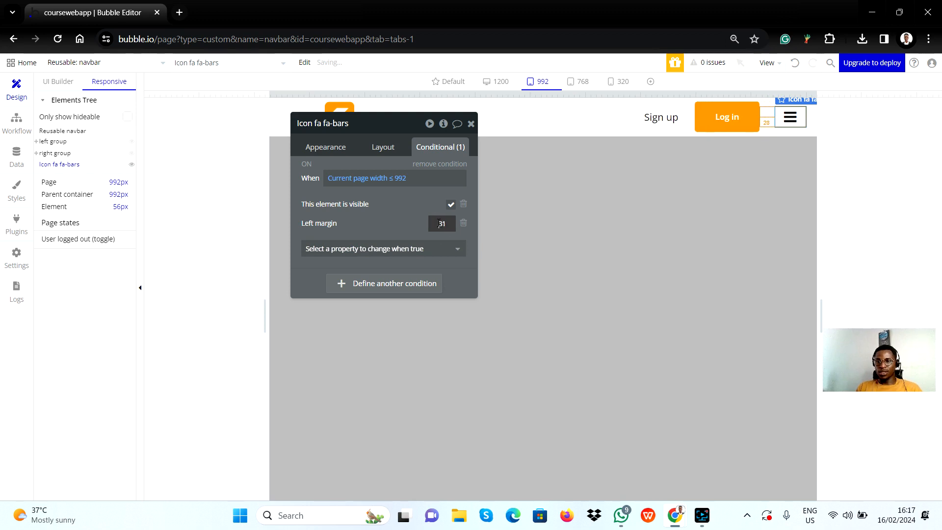
pyautogui.press('Up')
pyautogui.press('Up')
pyautogui.press('Up')
pyautogui.press('Up')
pyautogui.press('Up')
pyautogui.press('Up')
pyautogui.press('Up')
pyautogui.press('Up')
pyautogui.press('Up')
pyautogui.press('Up')
pyautogui.press('Up')
pyautogui.press('Up')
pyautogui.press('Up')
pyautogui.press('Up')
pyautogui.press('Up')
pyautogui.press('Up')
pyautogui.press('Up')
pyautogui.press('Up')
pyautogui.press('Up')
pyautogui.press('Up')
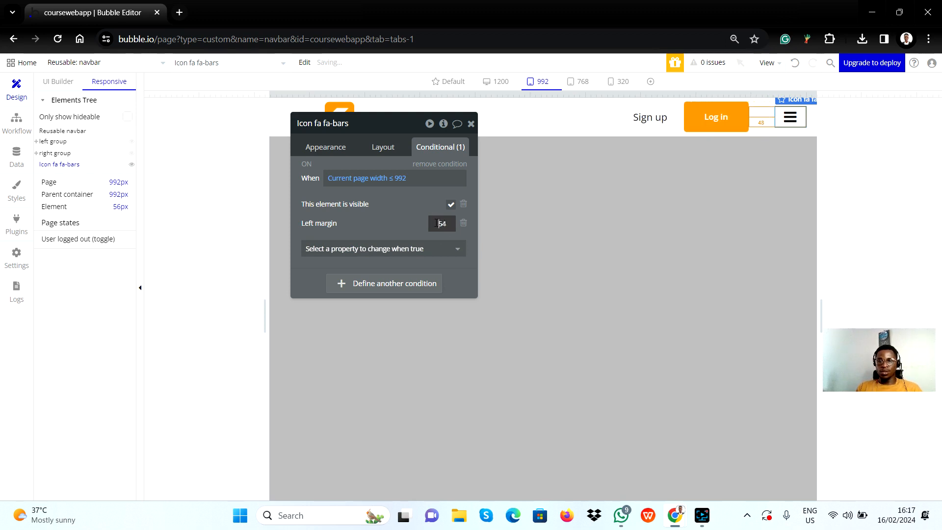
pyautogui.press('Up')
pyautogui.press('Up')
pyautogui.press('Up')
pyautogui.press('Up')
pyautogui.press('Up')
pyautogui.press('Up')
pyautogui.press('Up')
pyautogui.press('Up')
pyautogui.press('Up')
pyautogui.press('Up')
pyautogui.press('Up')
pyautogui.press('Up')
pyautogui.press('Up')
pyautogui.press('Up')
pyautogui.press('Up')
pyautogui.press('Up')
pyautogui.press('Up')
pyautogui.press('Up')
pyautogui.press('Up')
pyautogui.press('Up')
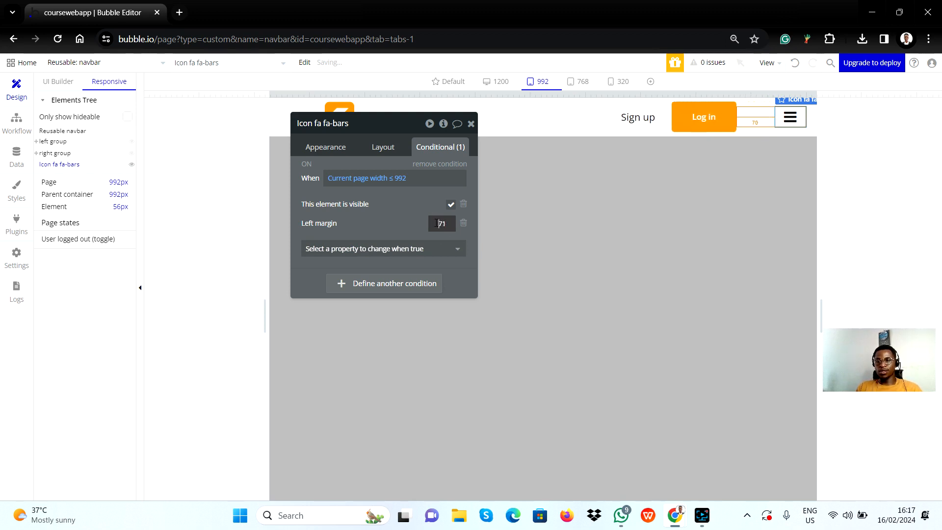
pyautogui.press('Up')
pyautogui.press('Up')
pyautogui.press('Up')
pyautogui.press('Up')
pyautogui.press('Up')
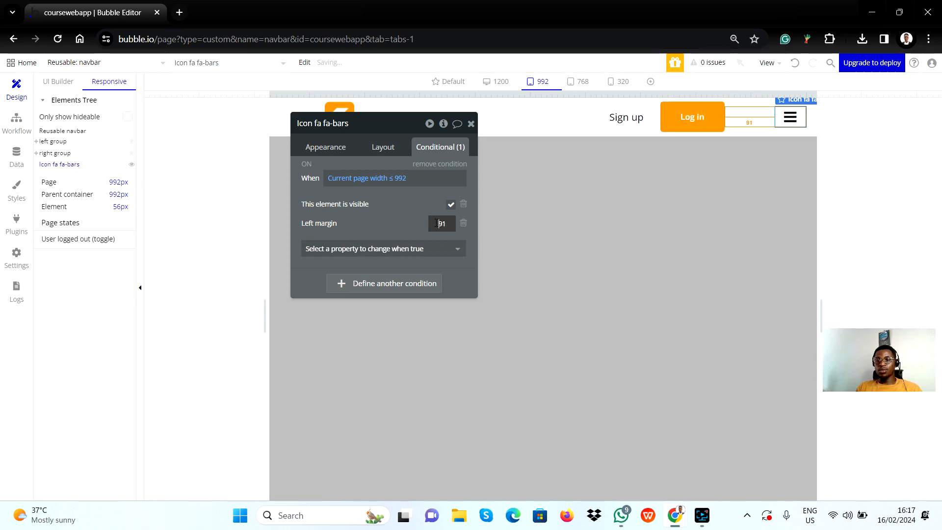
pyautogui.click(560, 216)
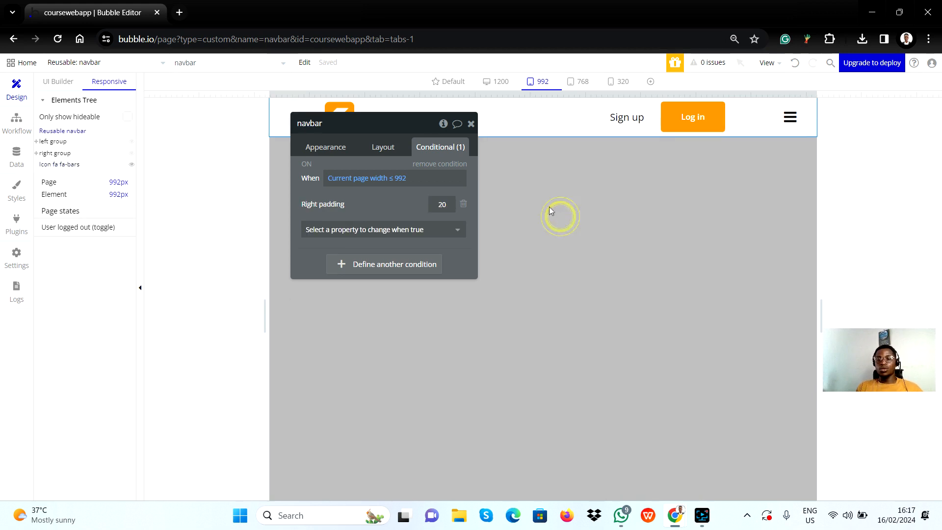
pyautogui.click(471, 127)
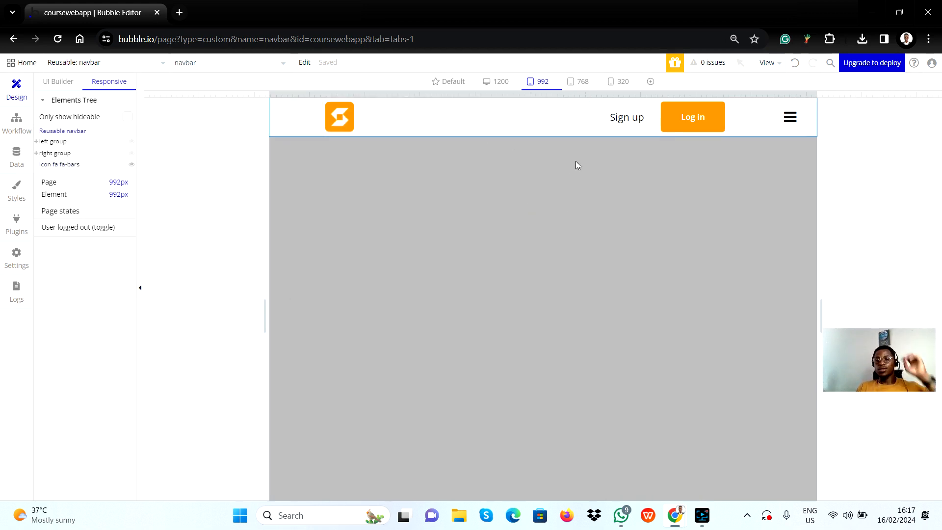
# Examine the navbar's spacing and element arrangement at the 1200, default, 992, 768 and 320 px widths
pyautogui.click(498, 91)
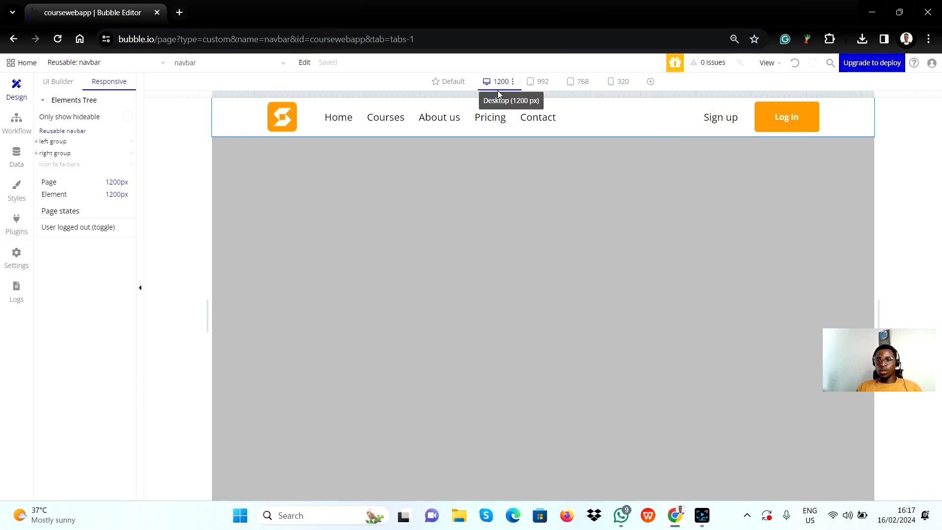
pyautogui.click(452, 85)
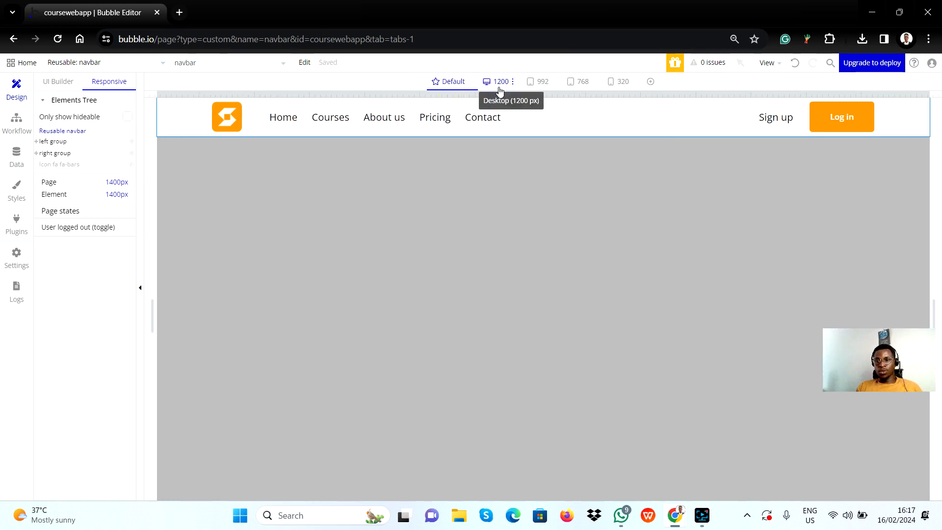
pyautogui.click(499, 91)
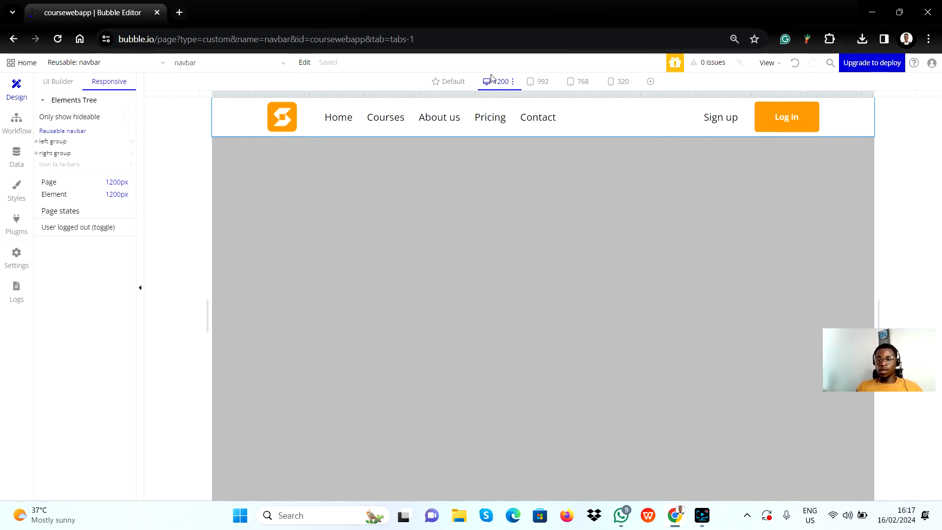
pyautogui.click(540, 85)
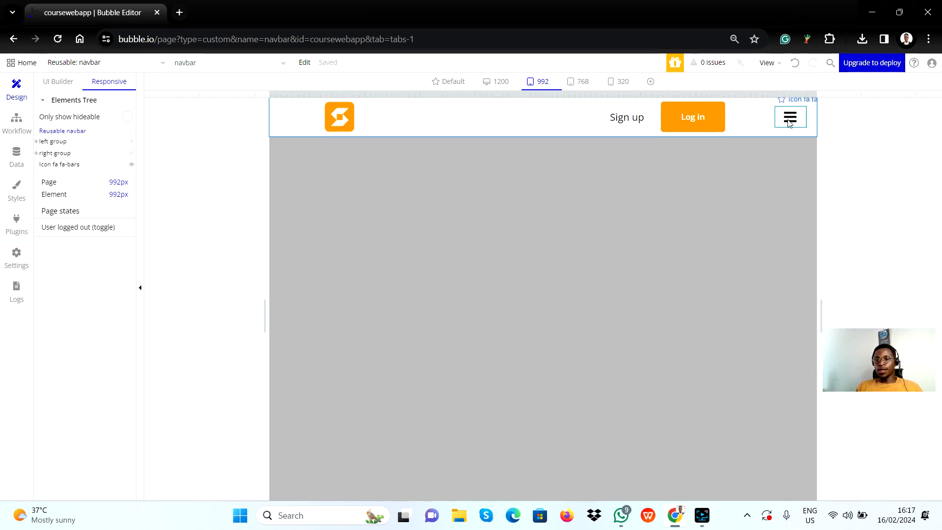
pyautogui.click(574, 82)
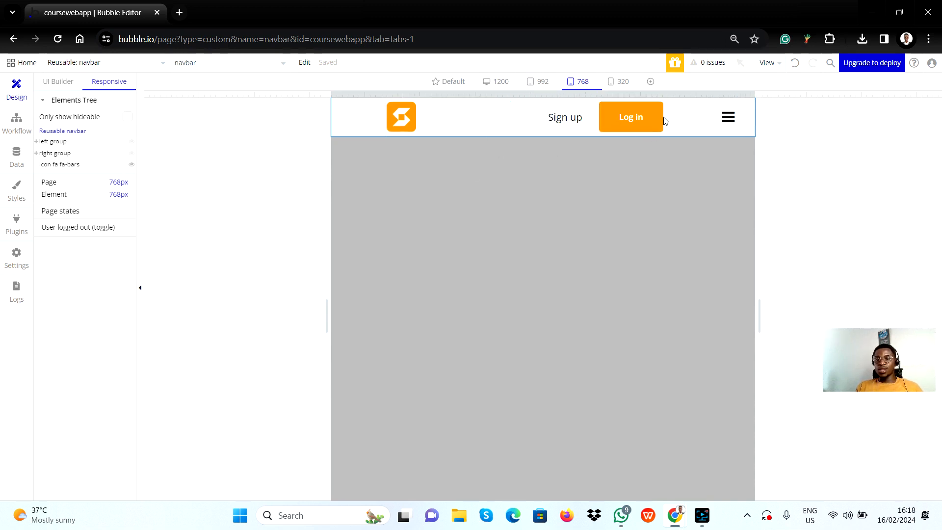
pyautogui.click(619, 83)
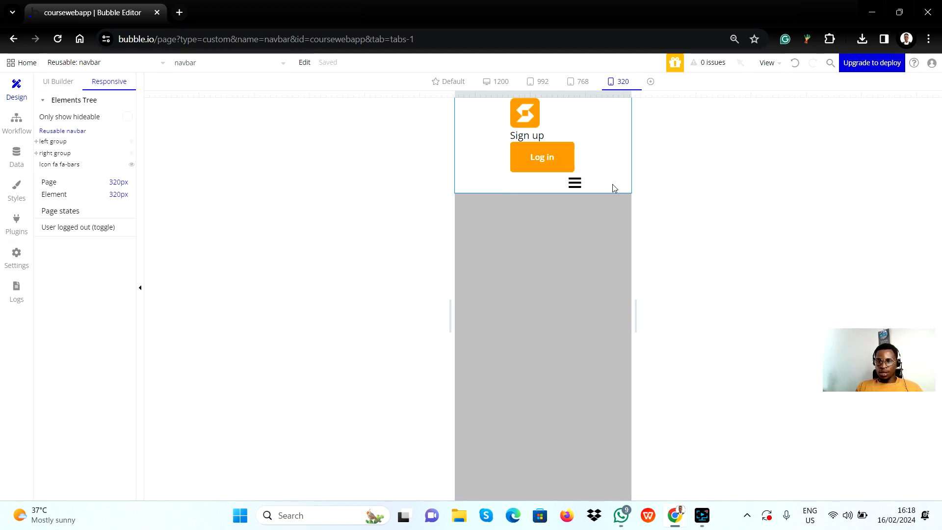
pyautogui.click(579, 82)
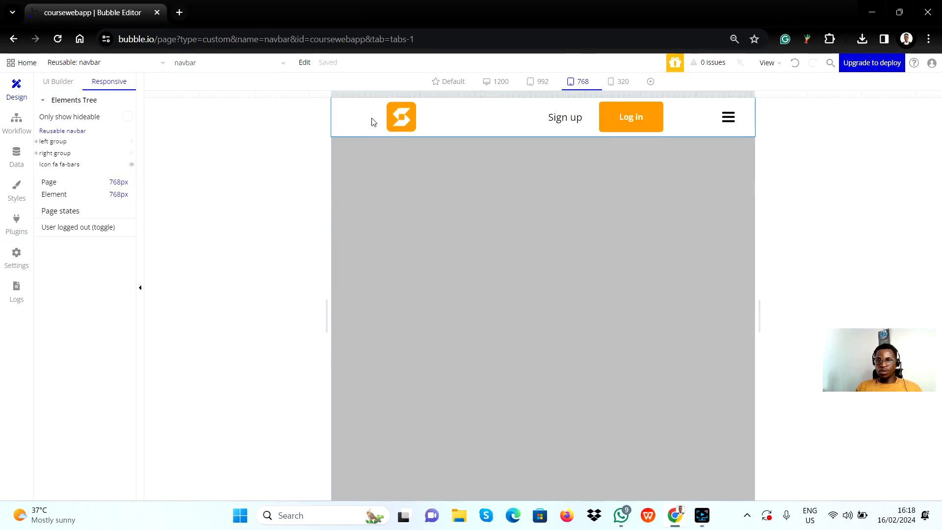
pyautogui.click(610, 84)
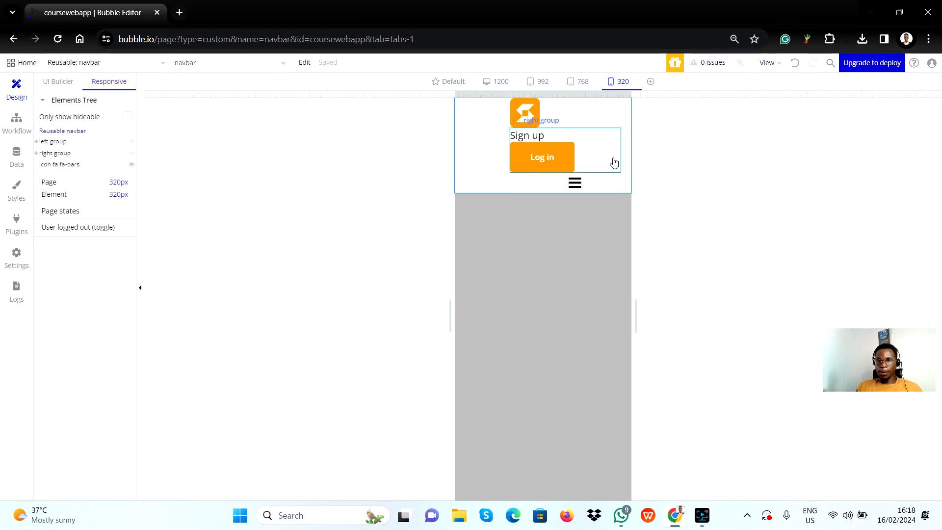
# Reopen the navbar's conditions, compare the 320 and 768 px layouts, and copy the 'Current page width ≤ 992' expression at 768 px
pyautogui.doubleClick(616, 191)
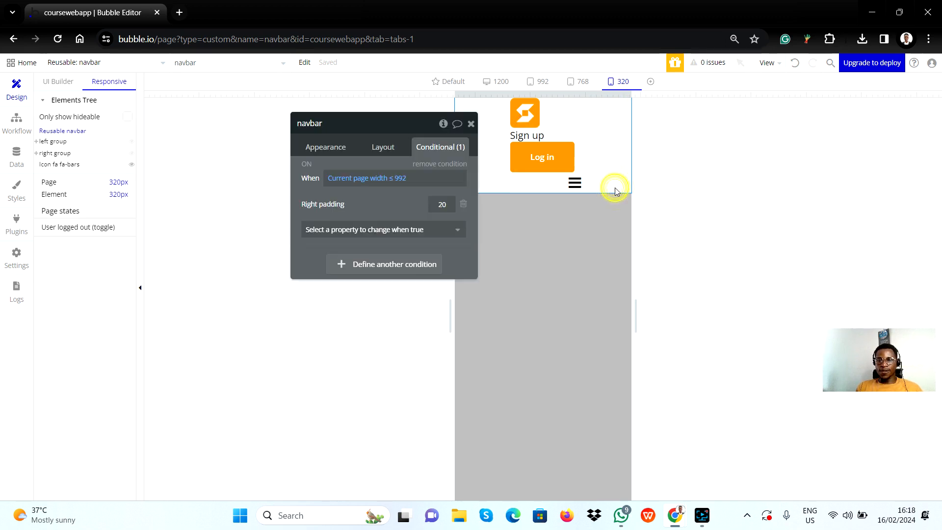
pyautogui.click(573, 82)
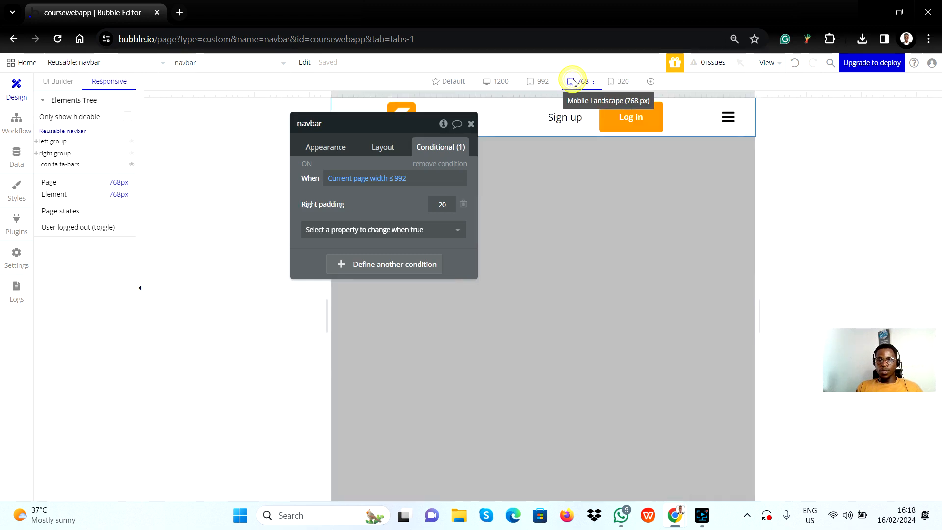
pyautogui.click(684, 123)
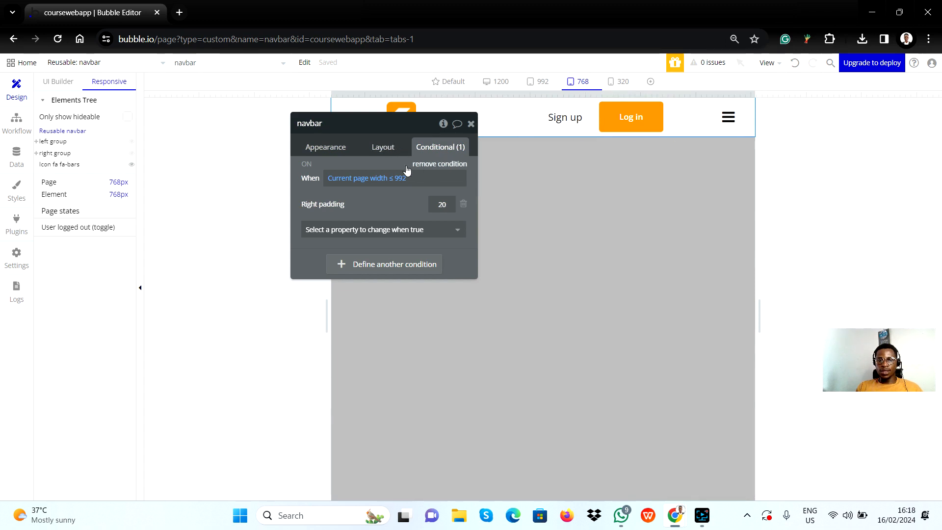
pyautogui.moveTo(392, 122); pyautogui.dragTo(319, 172)
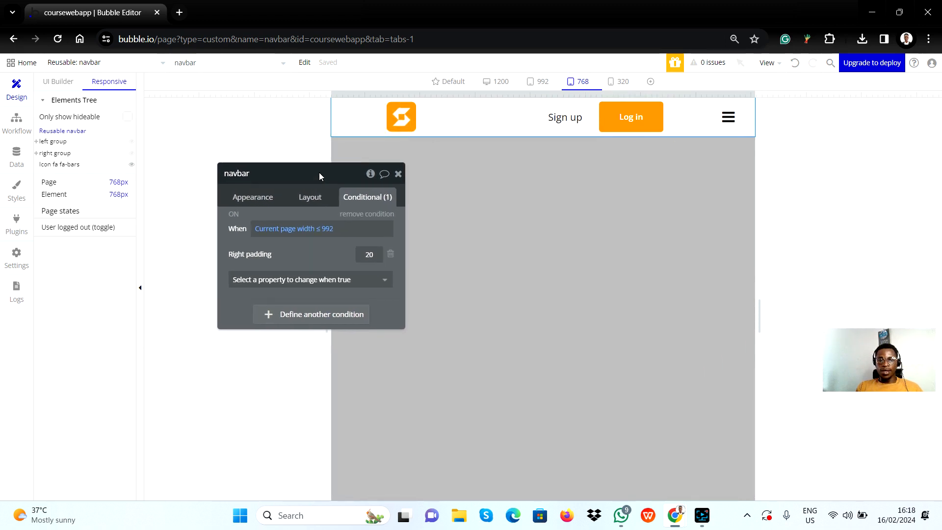
pyautogui.click(614, 87)
pyautogui.click(581, 82)
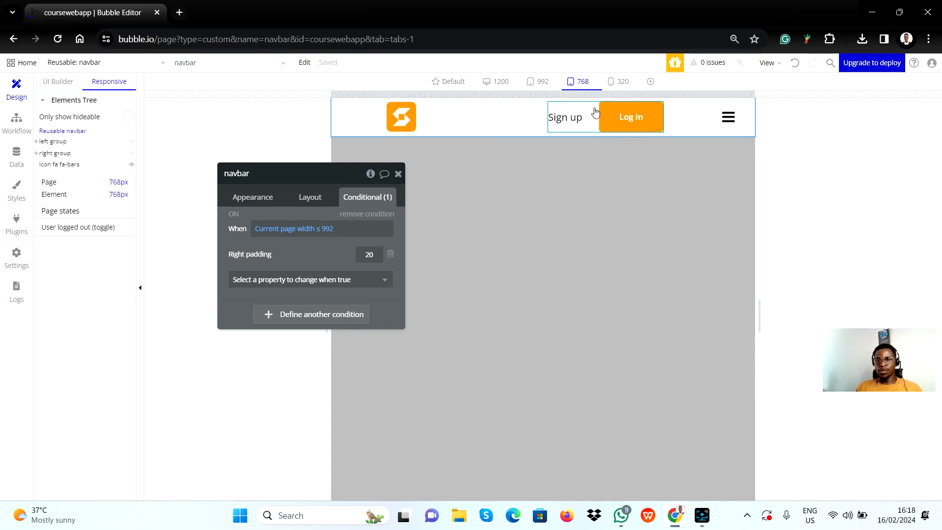
pyautogui.click(613, 87)
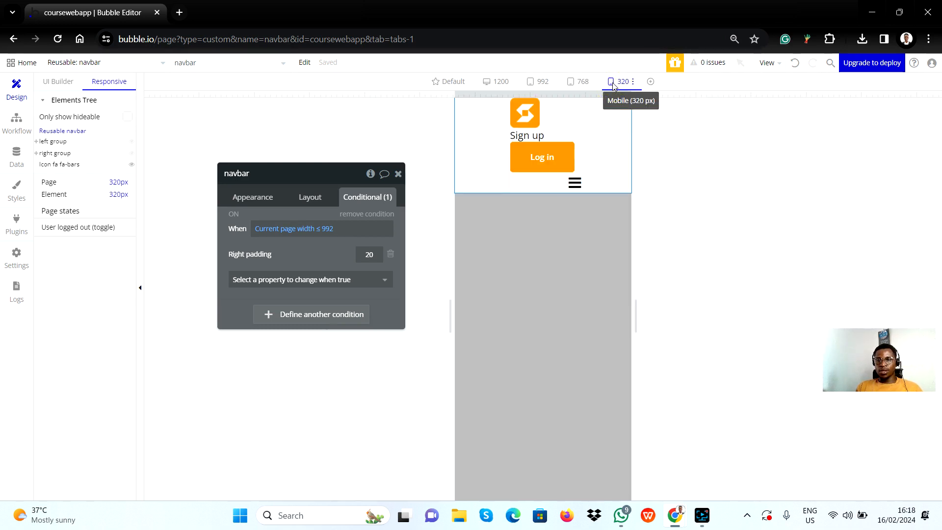
pyautogui.click(583, 81)
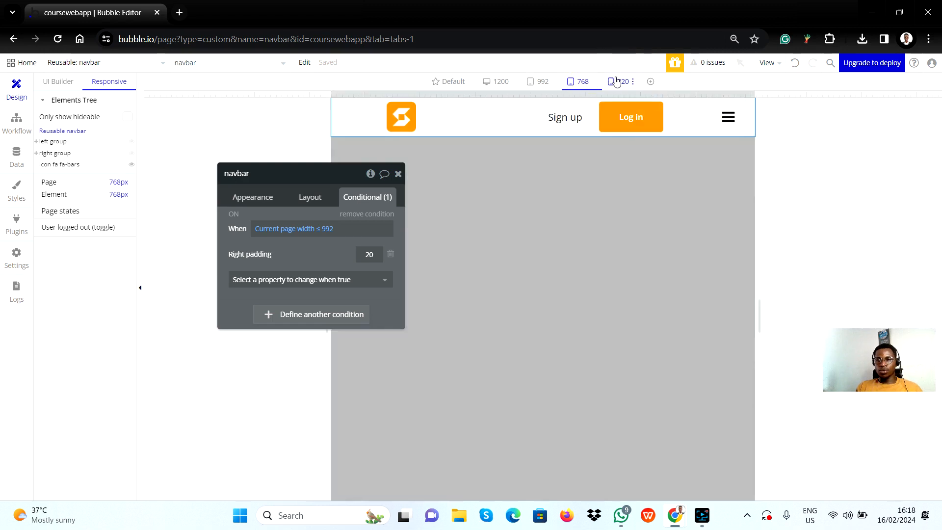
pyautogui.rightClick(297, 230)
pyautogui.click(309, 250)
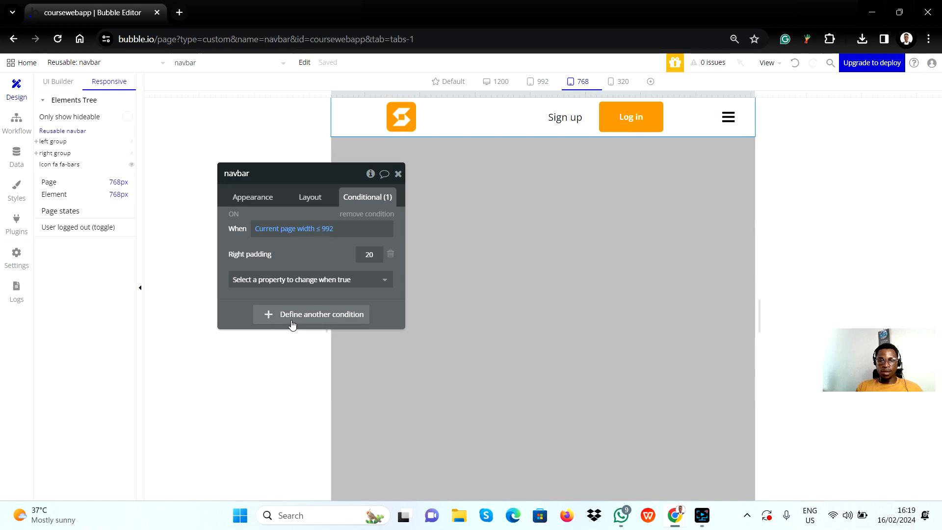
# Add a second condition to the navbar from the copied expression and change it to 'Current page width ≤ 576'
pyautogui.click(292, 323)
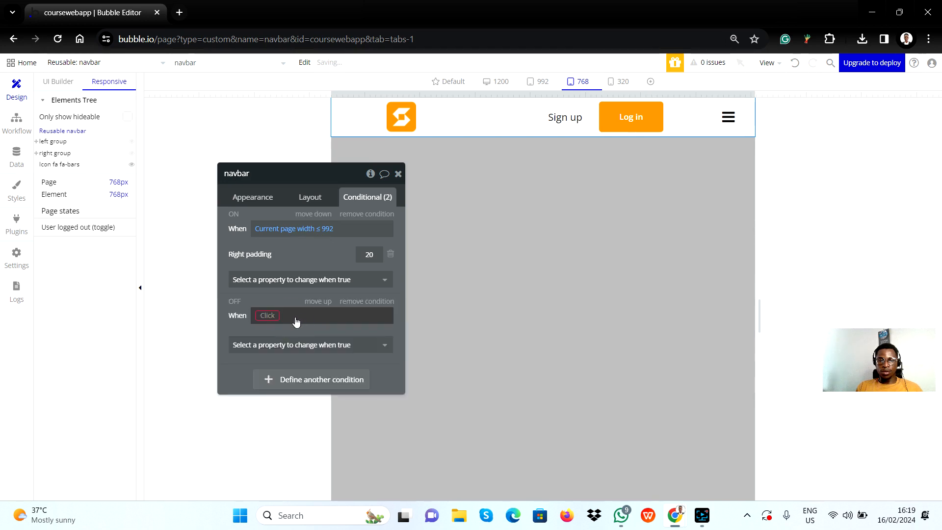
pyautogui.rightClick(270, 323)
pyautogui.click(330, 305)
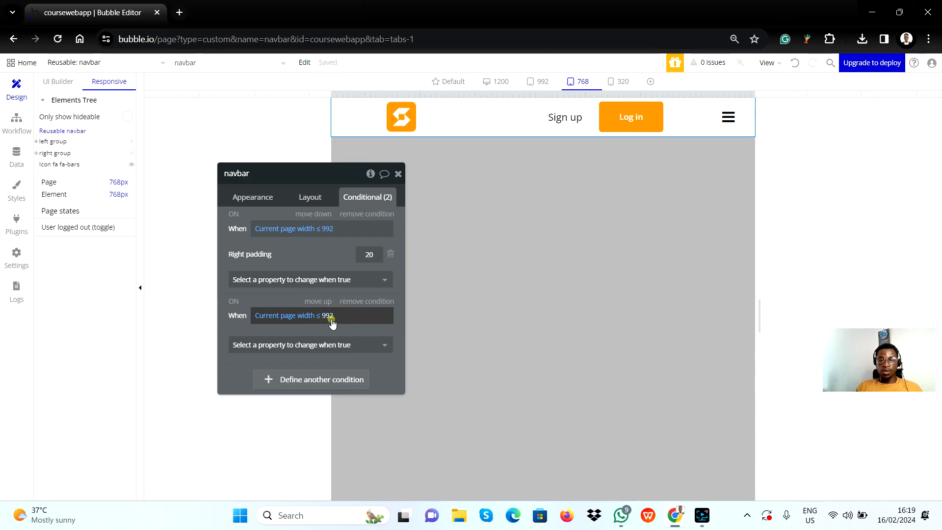
pyautogui.click(329, 316)
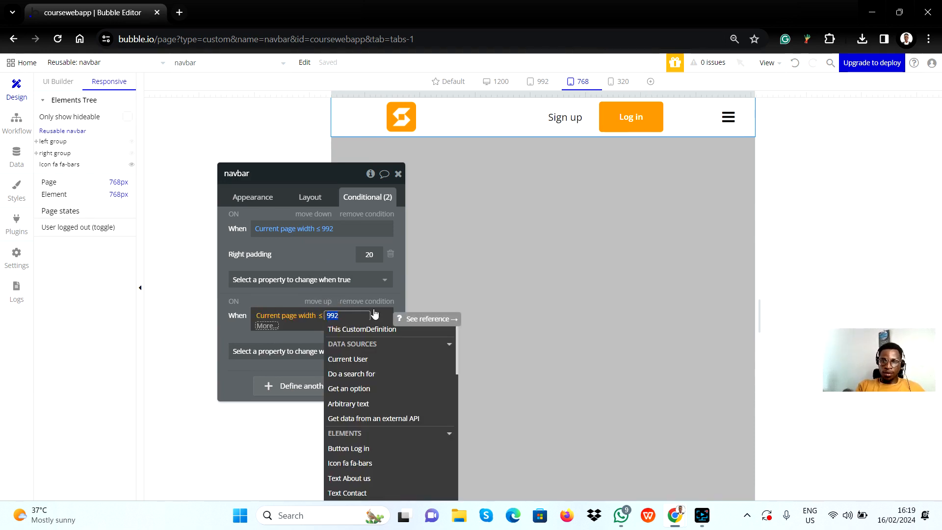
pyautogui.write('320')
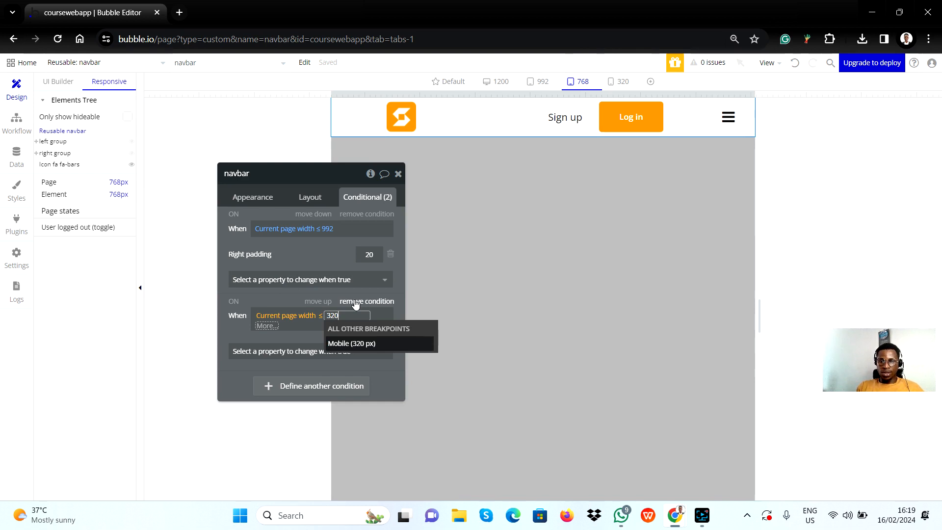
pyautogui.press('BackSpace')
pyautogui.press('BackSpace')
pyautogui.press('BackSpace')
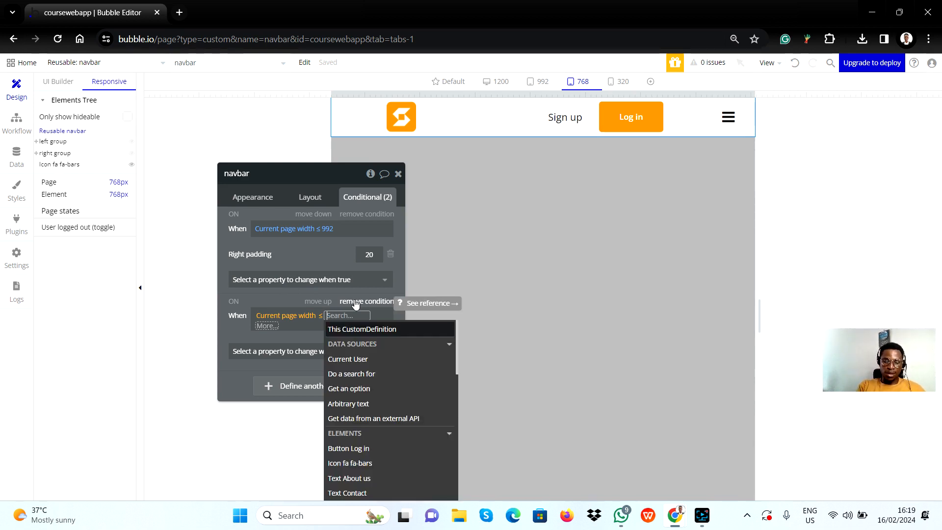
pyautogui.write('5')
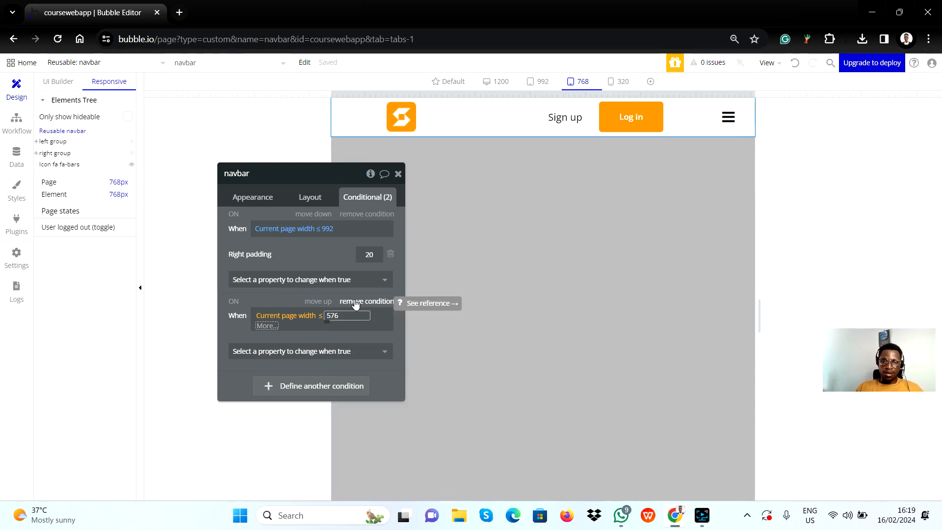
pyautogui.write('76')
pyautogui.click(267, 326)
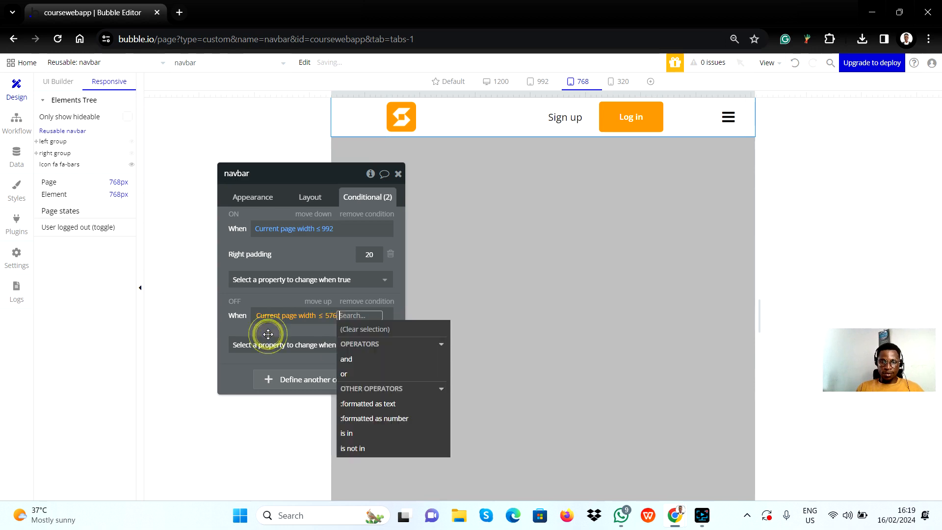
pyautogui.click(269, 298)
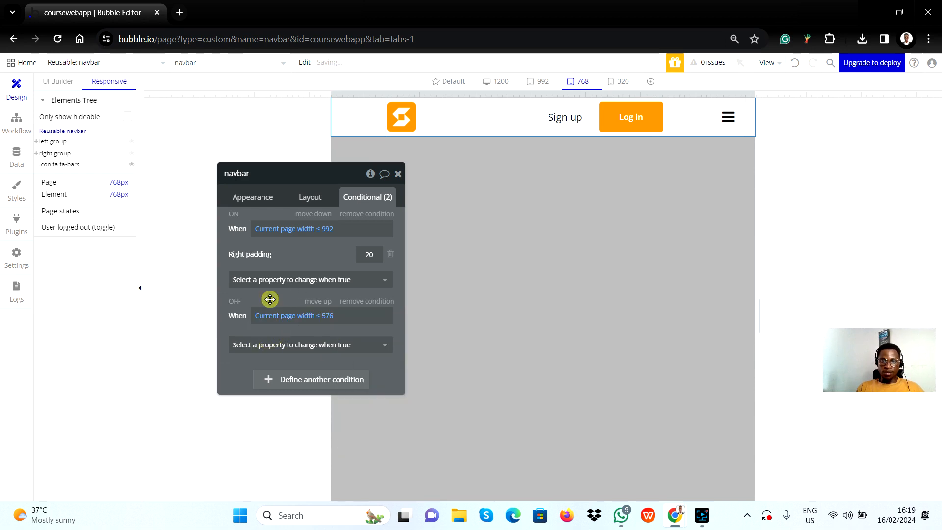
# Add a left padding of 79 to the navbar's 'Current page width ≤ 576' condition and preview the 320 px layout
pyautogui.click(290, 346)
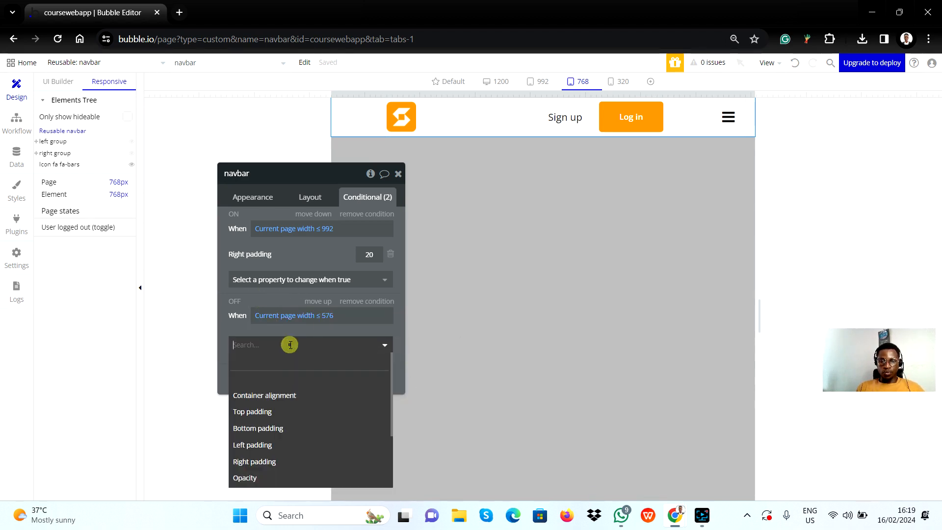
pyautogui.click(234, 328)
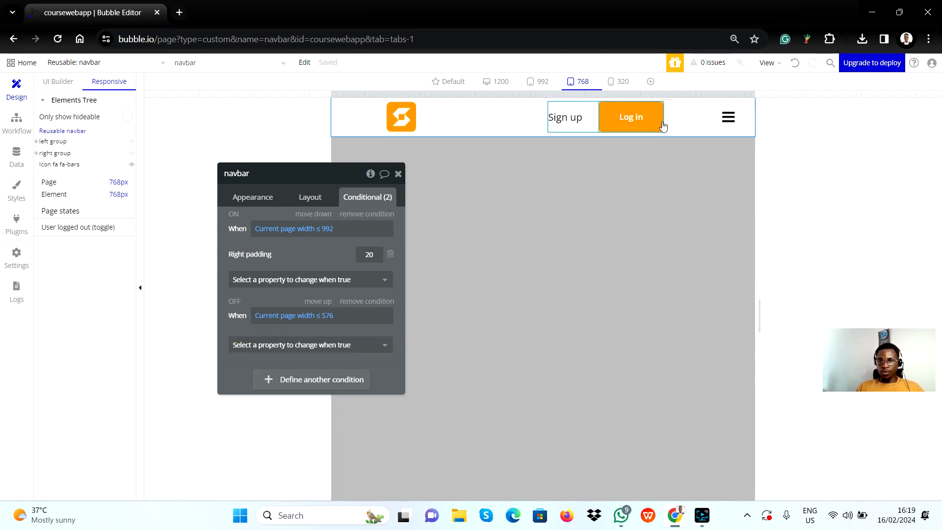
pyautogui.click(618, 82)
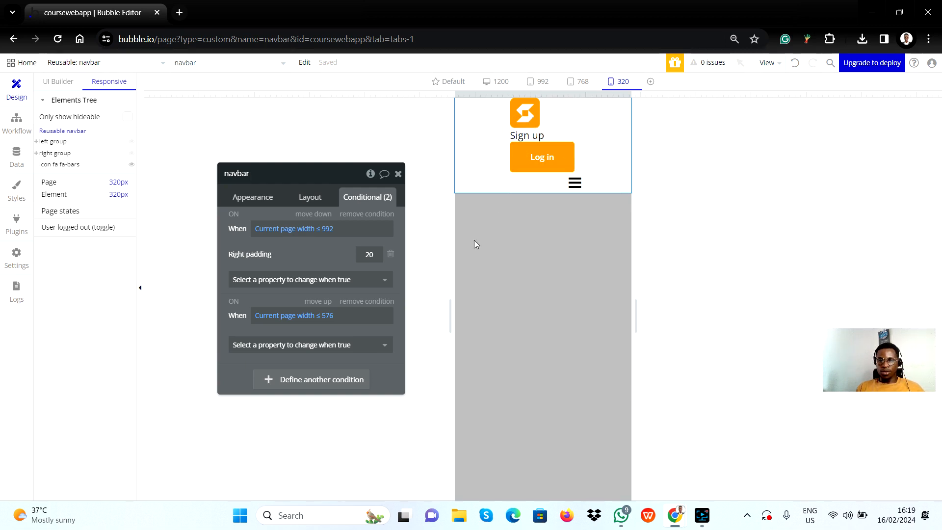
pyautogui.click(579, 81)
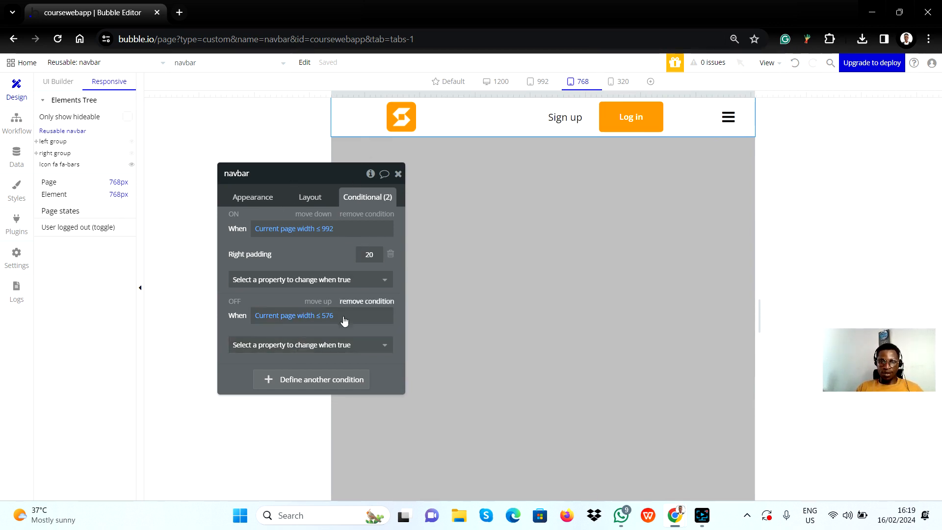
pyautogui.click(318, 345)
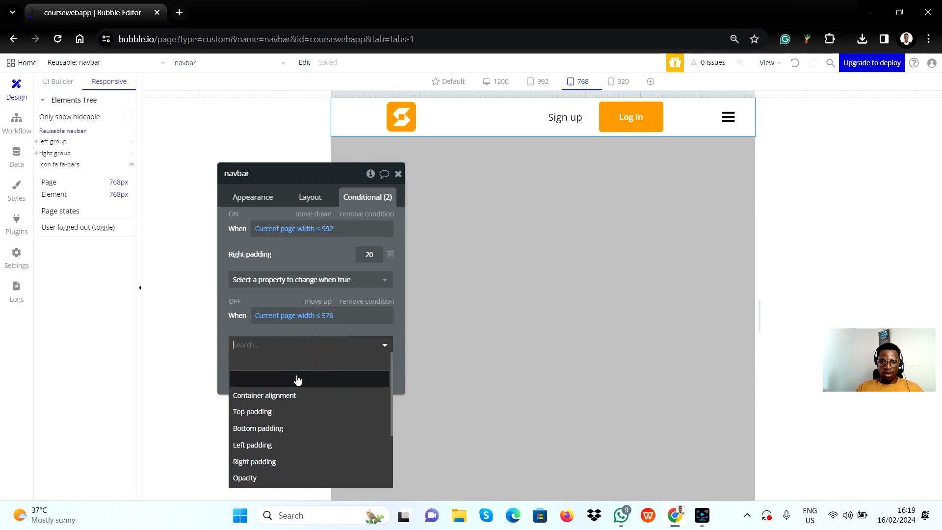
pyautogui.click(279, 445)
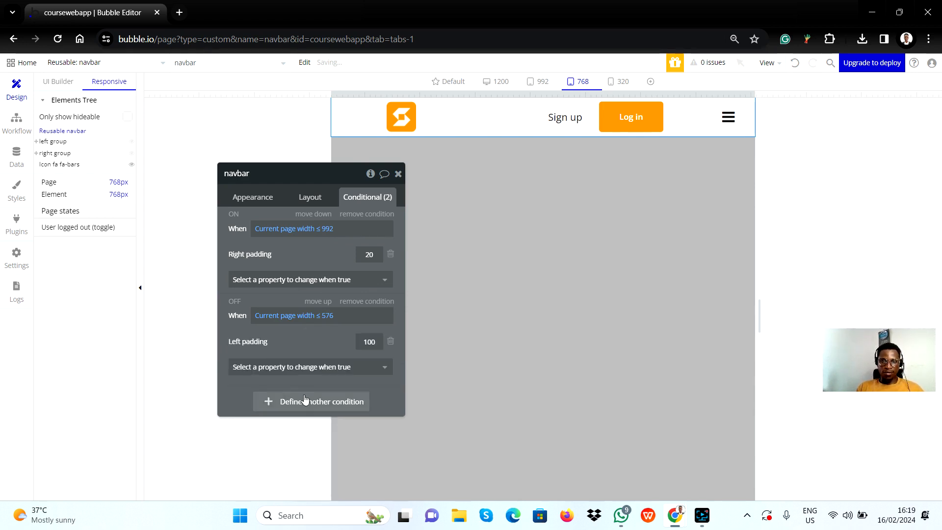
pyautogui.click(370, 342)
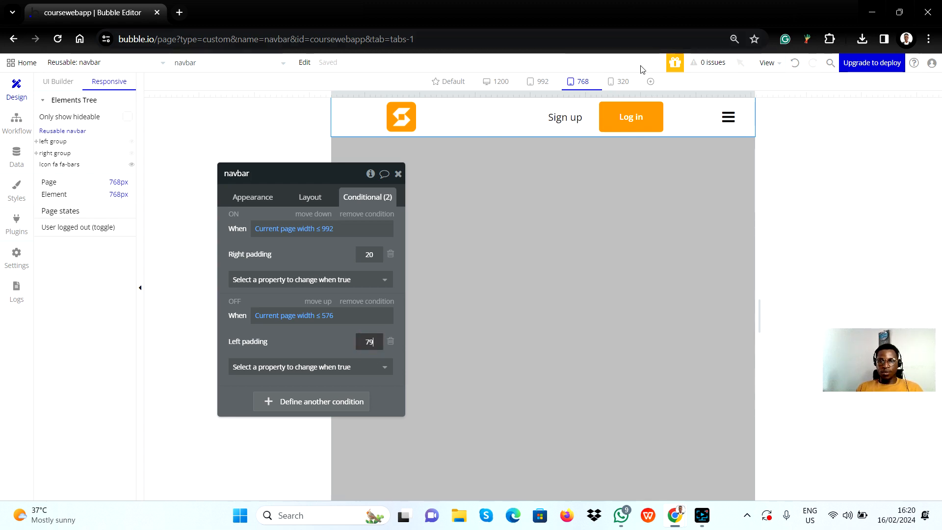
pyautogui.click(620, 81)
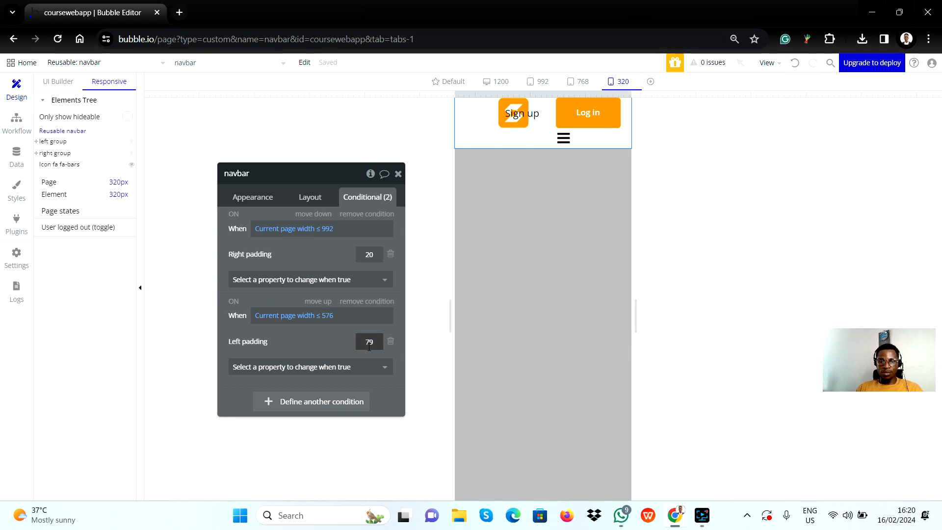
# Reduce the left padding in the navbar's 'Current page width ≤ 576' condition to 10
pyautogui.write('49')
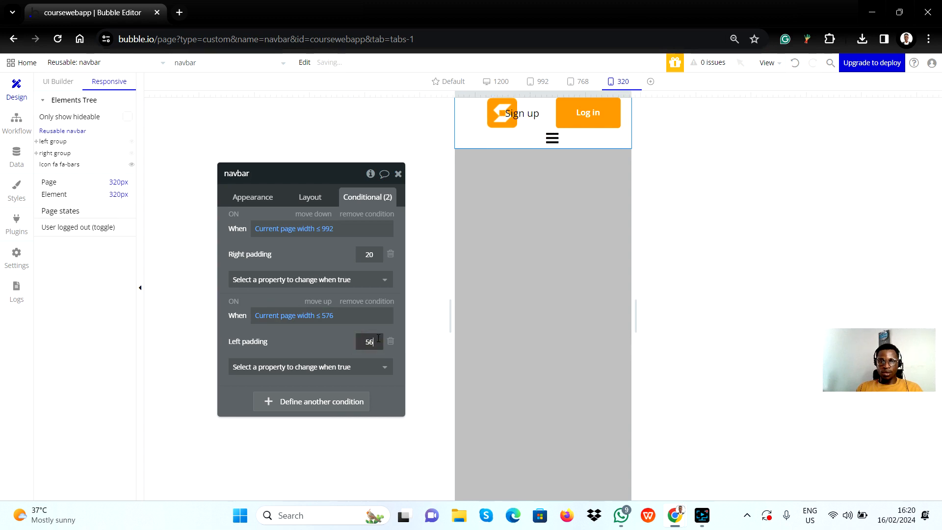
pyautogui.press('BackSpace')
pyautogui.write('0')
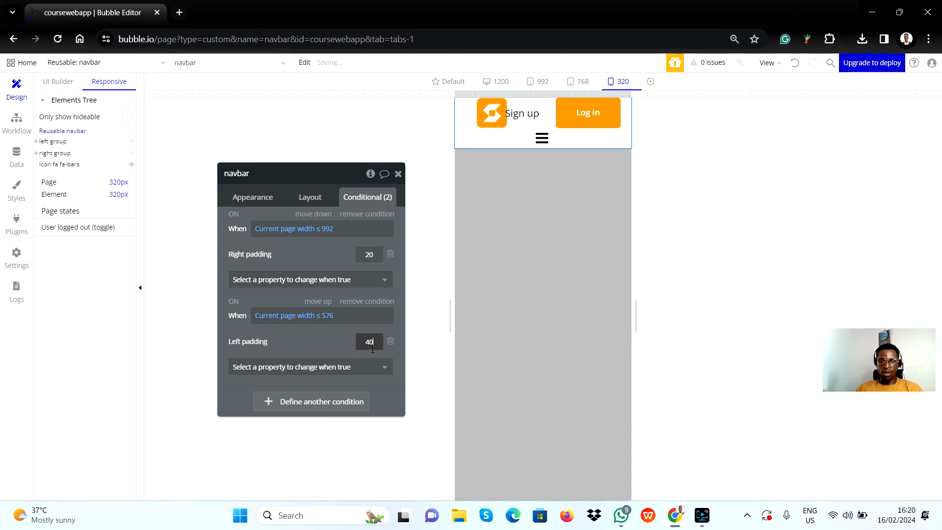
pyautogui.press('Down')
pyautogui.press('Down')
pyautogui.press('Down')
pyautogui.press('Down')
pyautogui.press('Down')
pyautogui.press('Down')
pyautogui.press('Down')
pyautogui.press('Down')
pyautogui.press('Down')
pyautogui.press('Down')
pyautogui.press('Down')
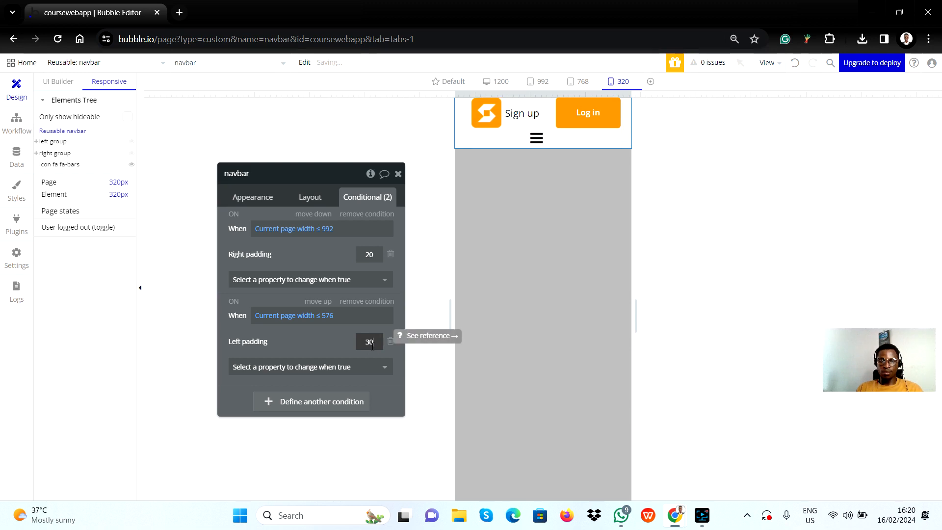
pyautogui.press('Down')
pyautogui.press('Down')
pyautogui.press('Down')
pyautogui.press('Down')
pyautogui.press('Down')
pyautogui.press('Down')
pyautogui.press('Down')
pyautogui.press('Down')
pyautogui.press('Down')
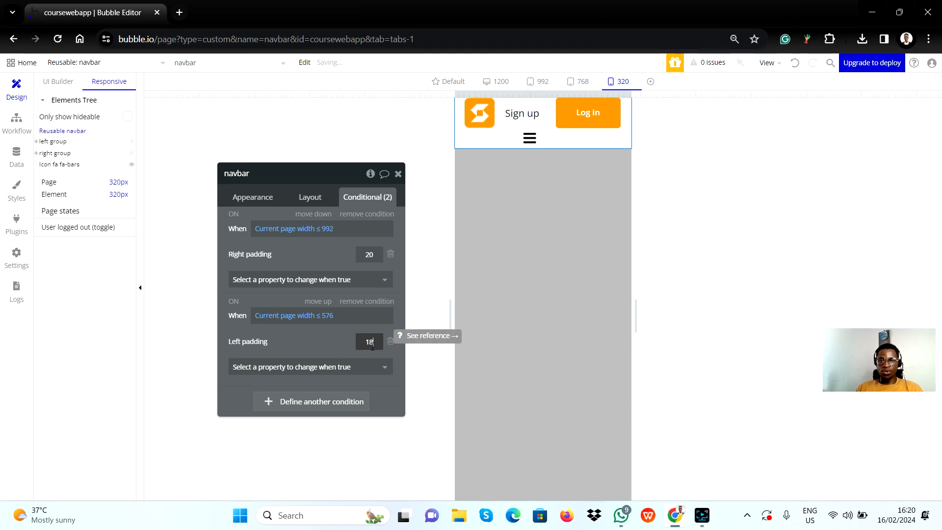
pyautogui.press('Down')
pyautogui.press('Down')
pyautogui.press('Down')
pyautogui.press('Down')
pyautogui.press('Down')
pyautogui.press('Down')
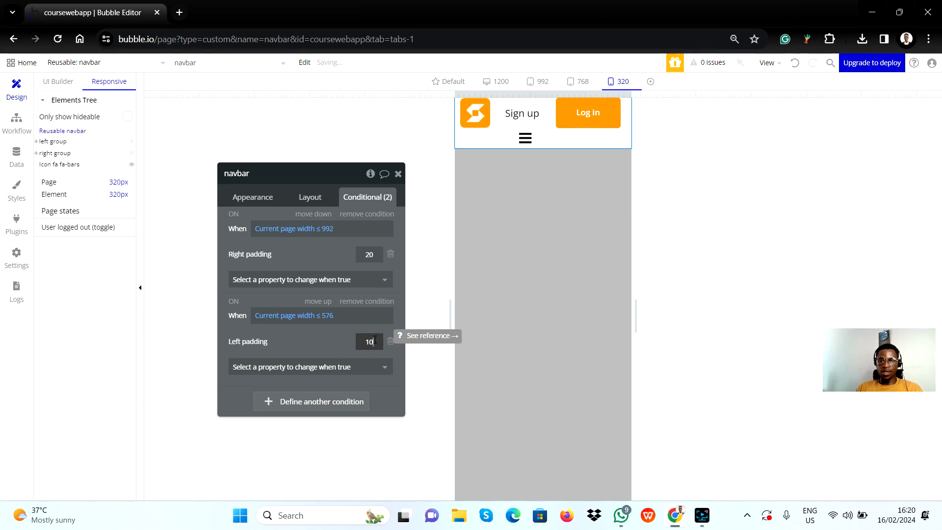
pyautogui.press('Down')
pyautogui.press('Down')
pyautogui.press('Down')
pyautogui.press('Down')
pyautogui.press('Down')
pyautogui.press('Down')
pyautogui.press('Down')
pyautogui.press('Down')
pyautogui.press('Up')
pyautogui.press('Up')
pyautogui.press('Up')
pyautogui.press('Up')
pyautogui.press('Up')
pyautogui.press('Up')
pyautogui.press('Up')
pyautogui.press('Up')
pyautogui.press('Up')
pyautogui.press('Up')
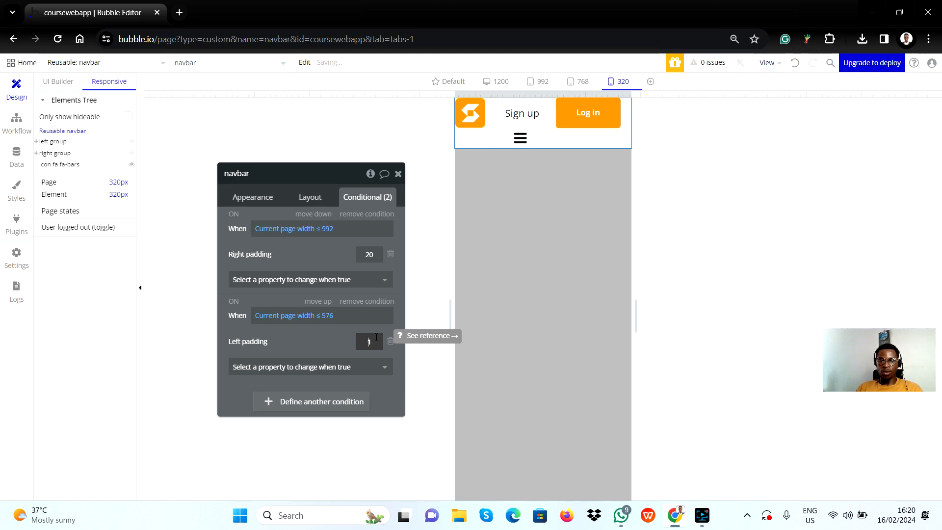
pyautogui.press('Up')
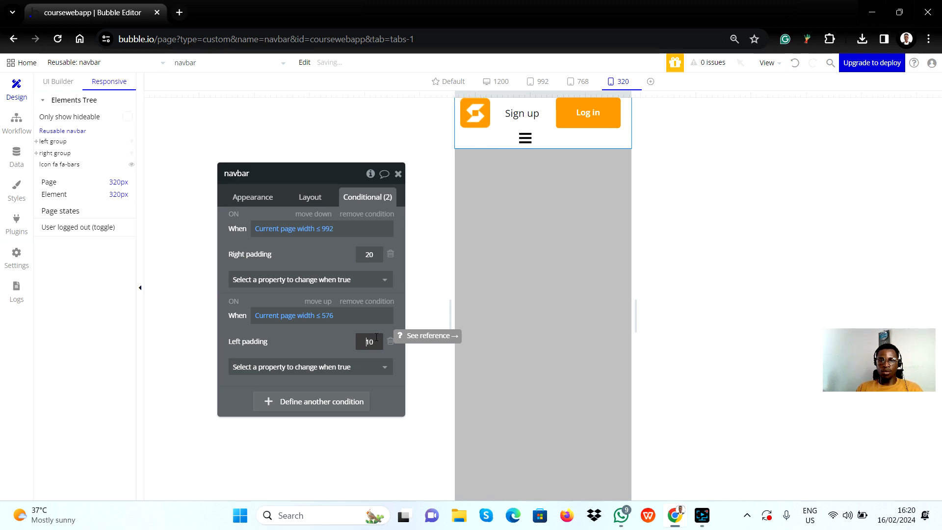
pyautogui.click(323, 340)
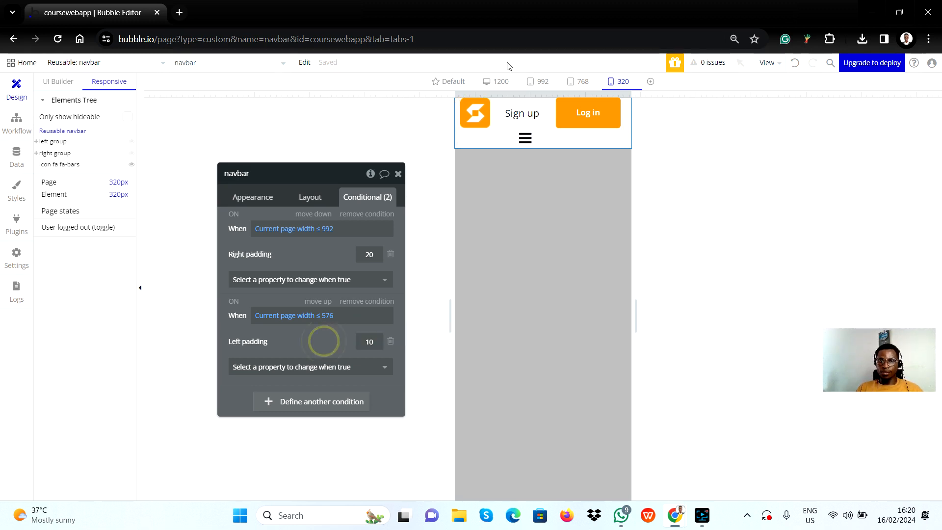
# Copy the navbar's 'Current page width ≤ 576' expression into a new condition on the right group
pyautogui.click(534, 126)
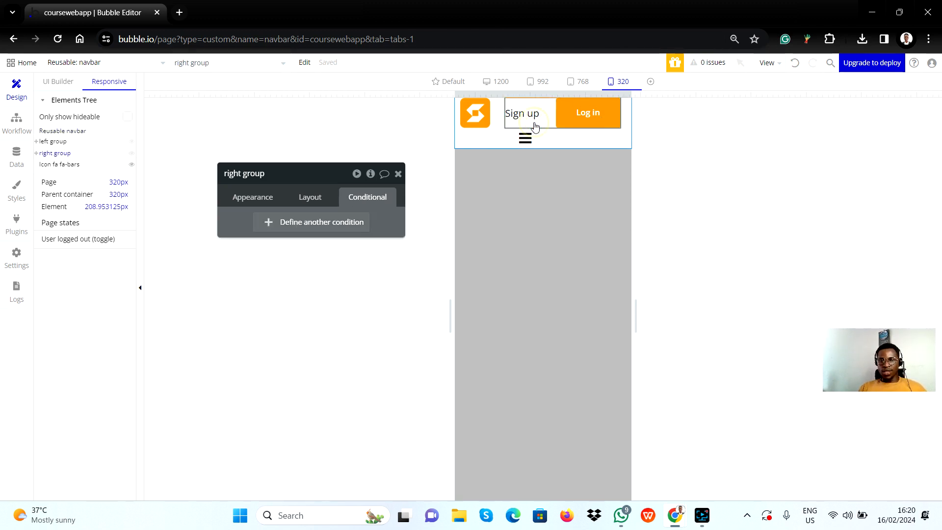
pyautogui.click(320, 199)
pyautogui.click(349, 194)
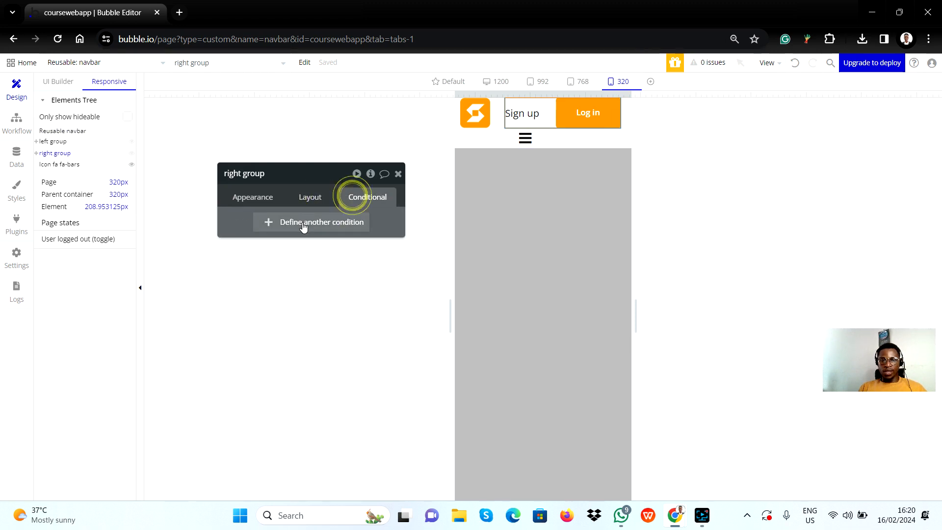
pyautogui.click(496, 134)
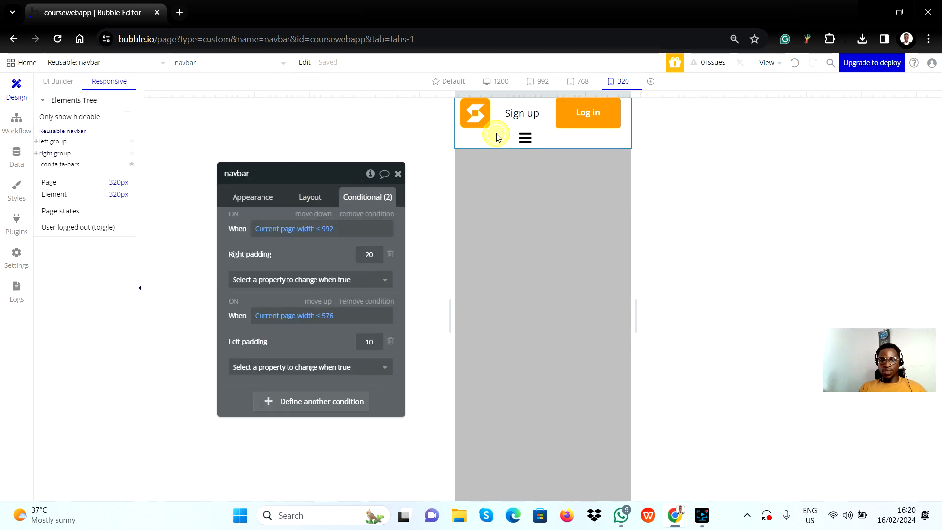
pyautogui.rightClick(307, 316)
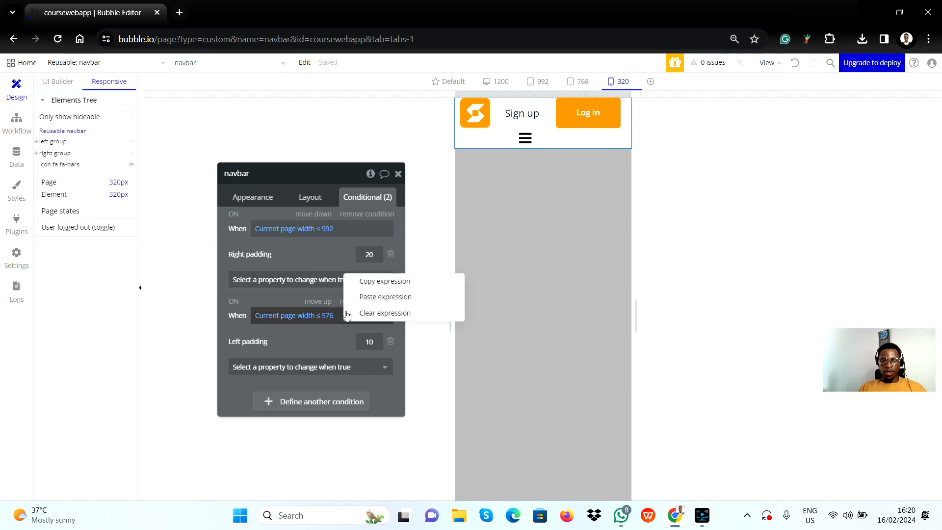
pyautogui.click(380, 281)
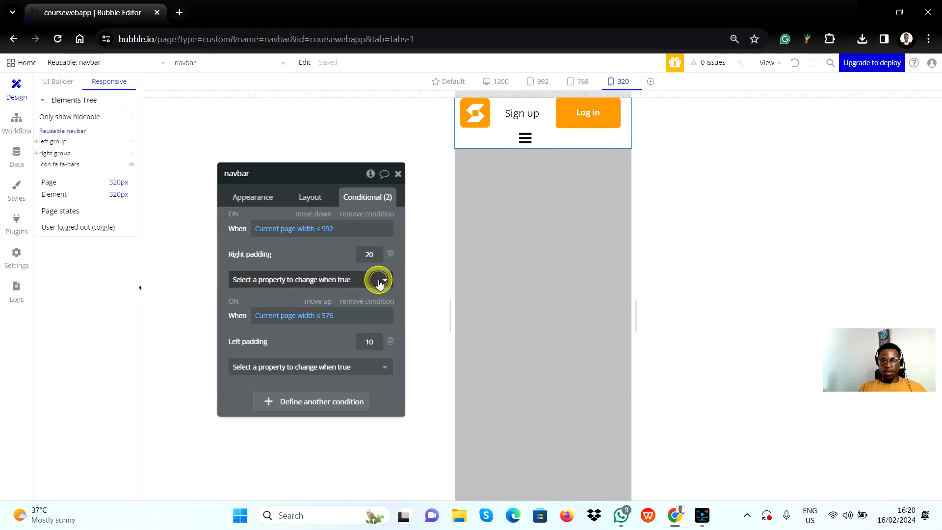
pyautogui.click(548, 124)
pyautogui.click(305, 221)
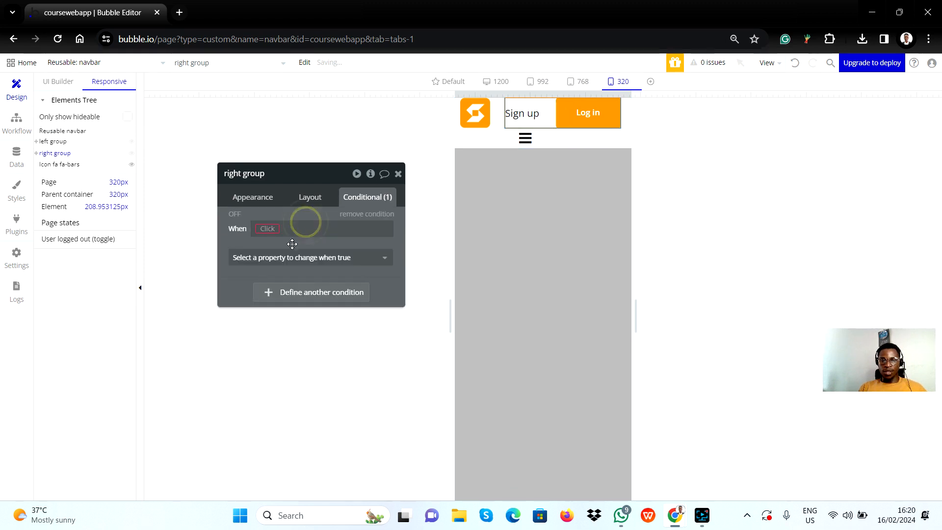
pyautogui.rightClick(280, 233)
pyautogui.click(338, 218)
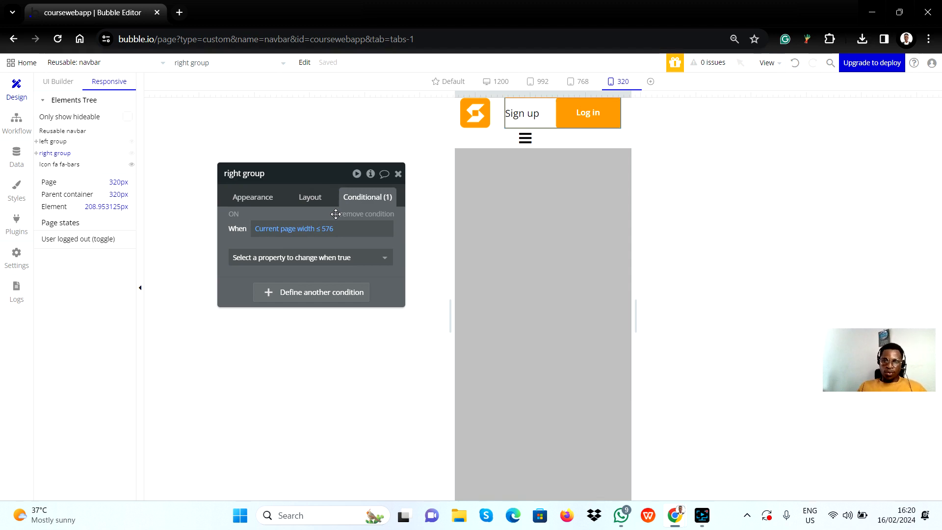
# Add a min height of 30 px to the right group's 'Current page width ≤ 576' condition
pyautogui.click(295, 259)
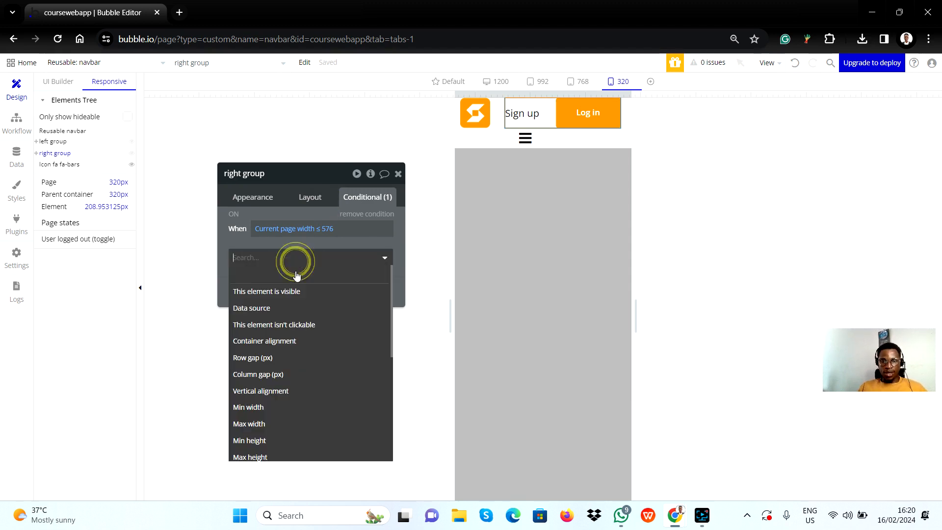
pyautogui.click(259, 440)
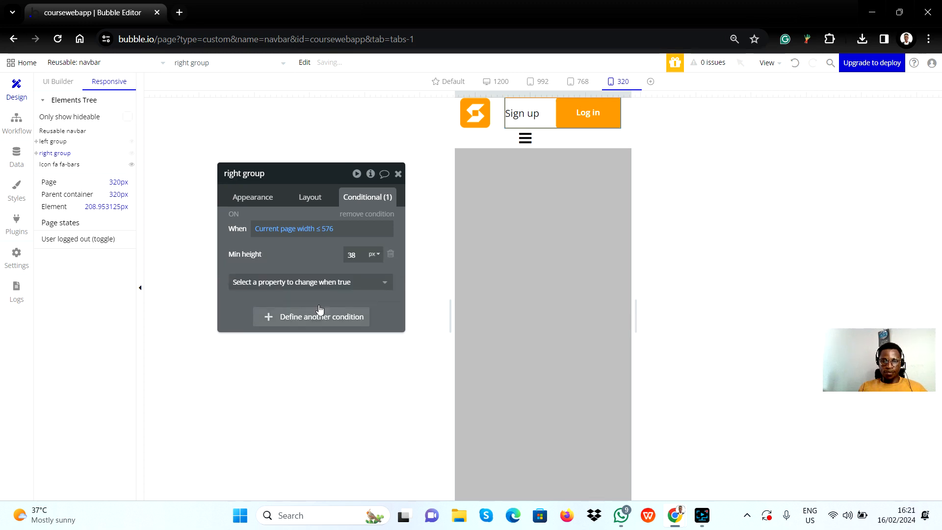
pyautogui.click(350, 255)
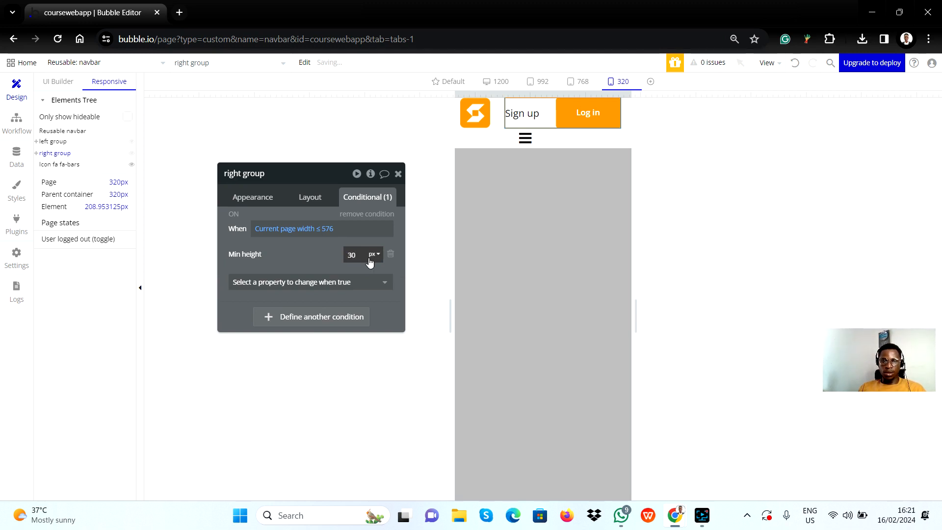
pyautogui.click(327, 250)
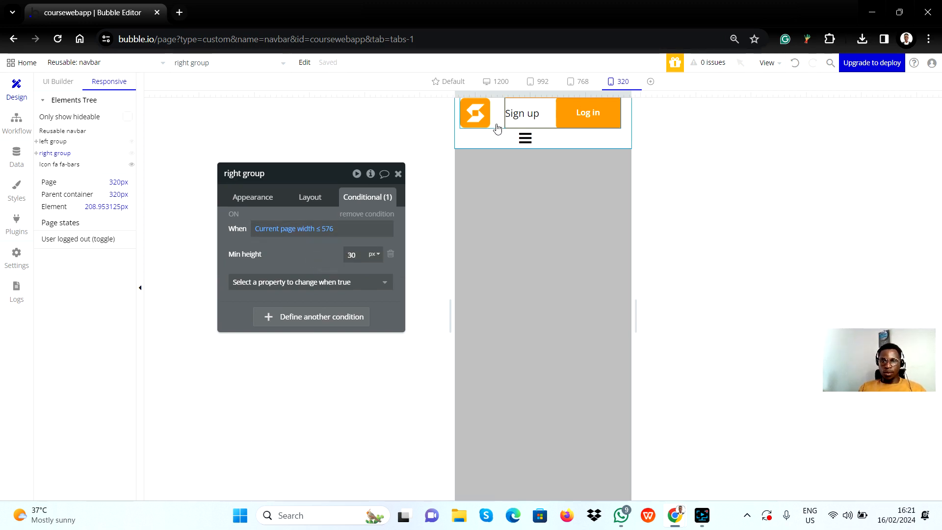
# Add a new condition to the Log in button and paste the copied 'Current page width ≤ 576' expression into it
pyautogui.click(531, 119)
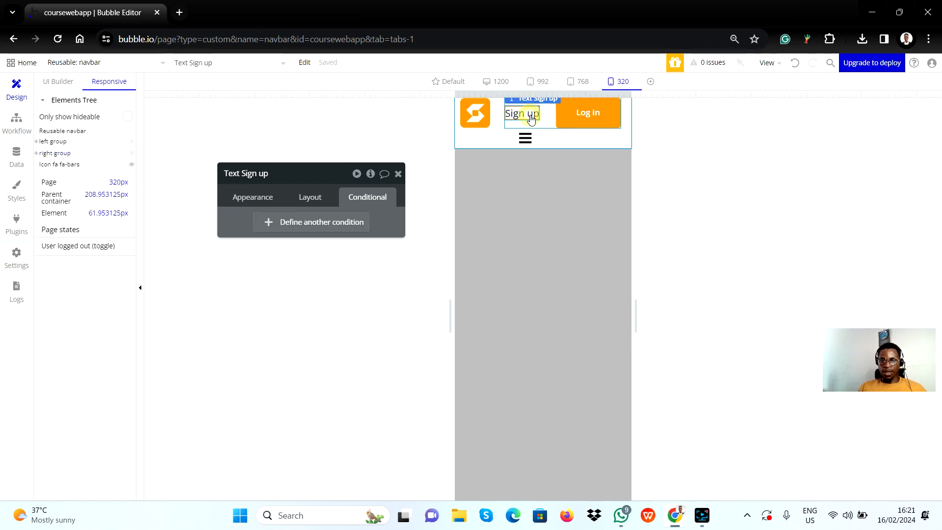
pyautogui.click(565, 117)
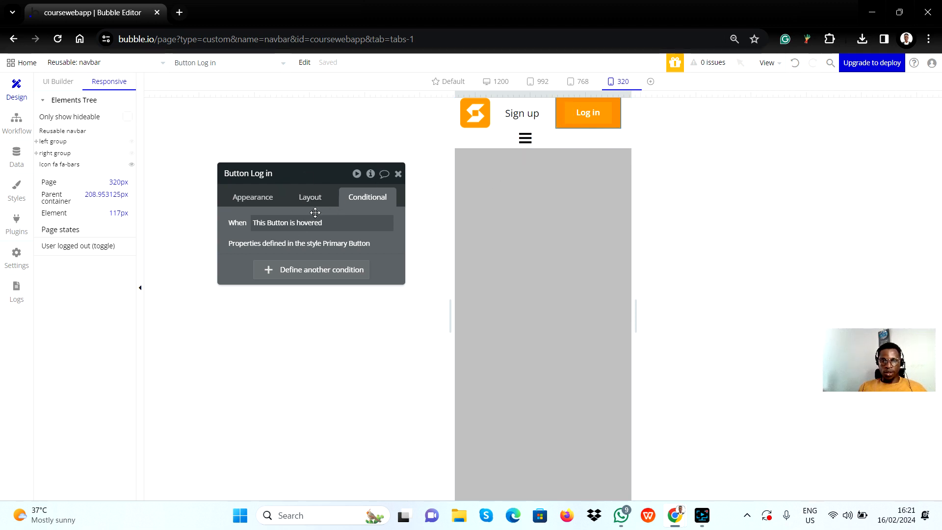
pyautogui.click(301, 269)
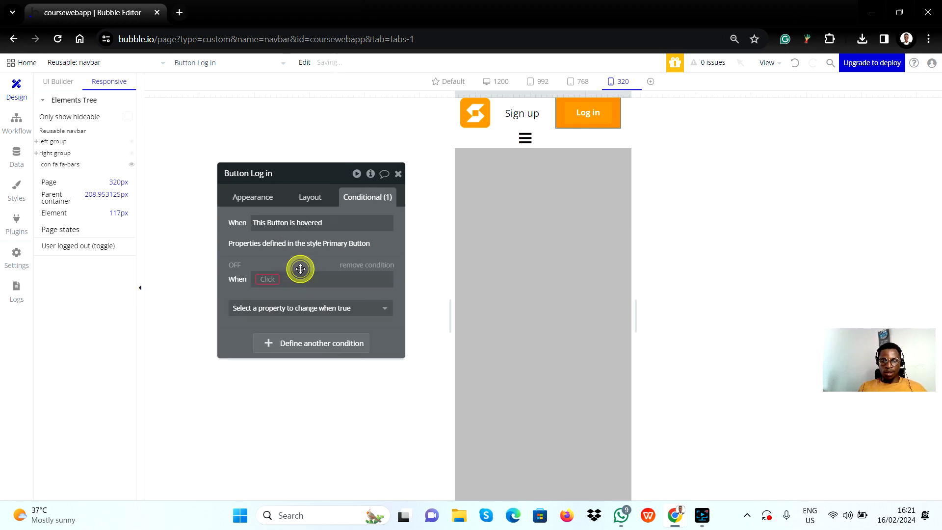
pyautogui.rightClick(293, 280)
pyautogui.click(340, 265)
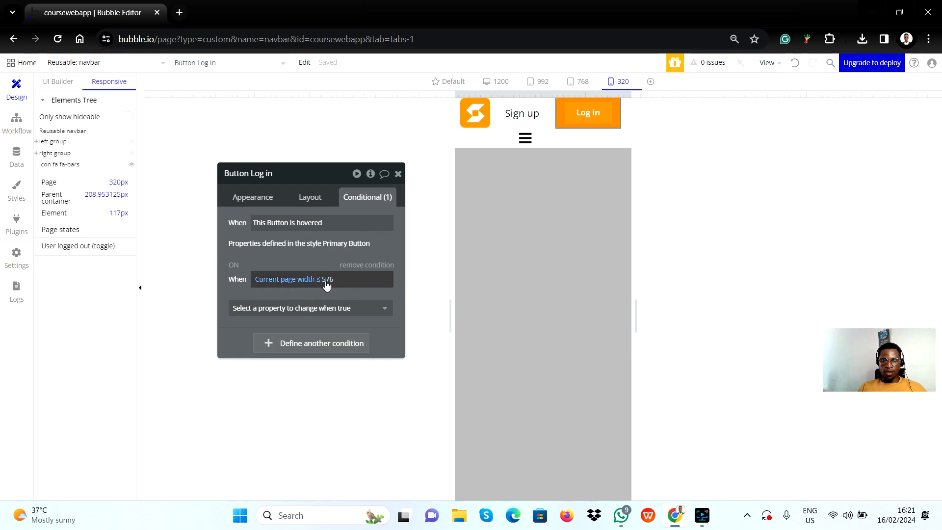
# Add a width of 91 px to the Log in button's 'Current page width ≤ 576' condition
pyautogui.click(287, 315)
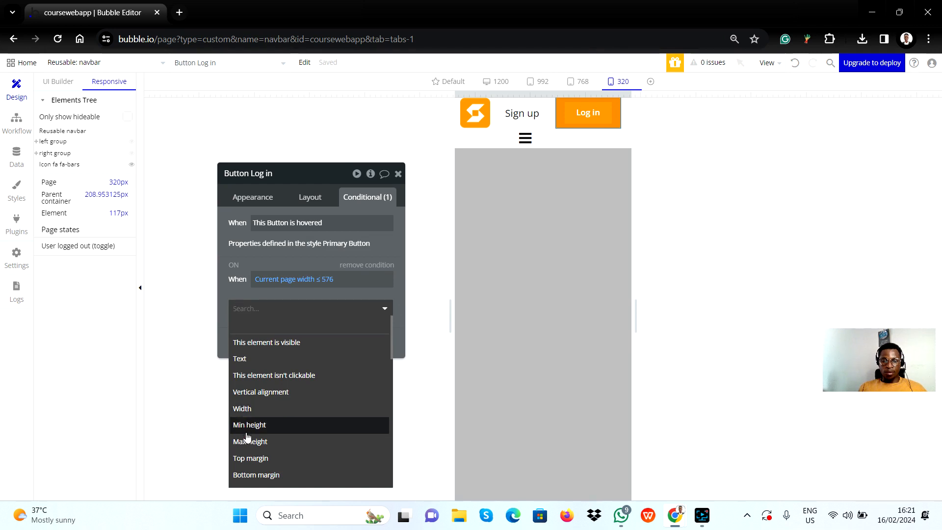
pyautogui.click(243, 409)
pyautogui.click(357, 306)
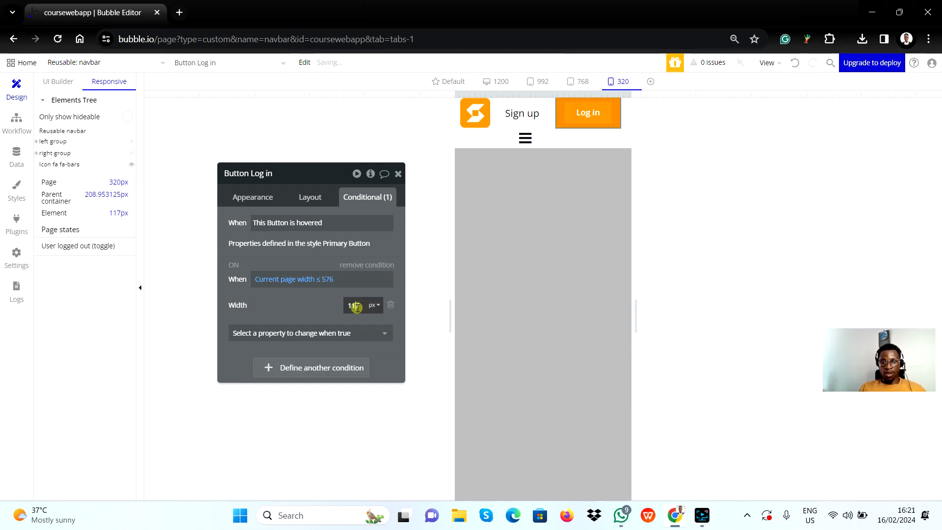
pyautogui.press('BackSpace')
pyautogui.press('BackSpace')
pyautogui.press('BackSpace')
pyautogui.write('98')
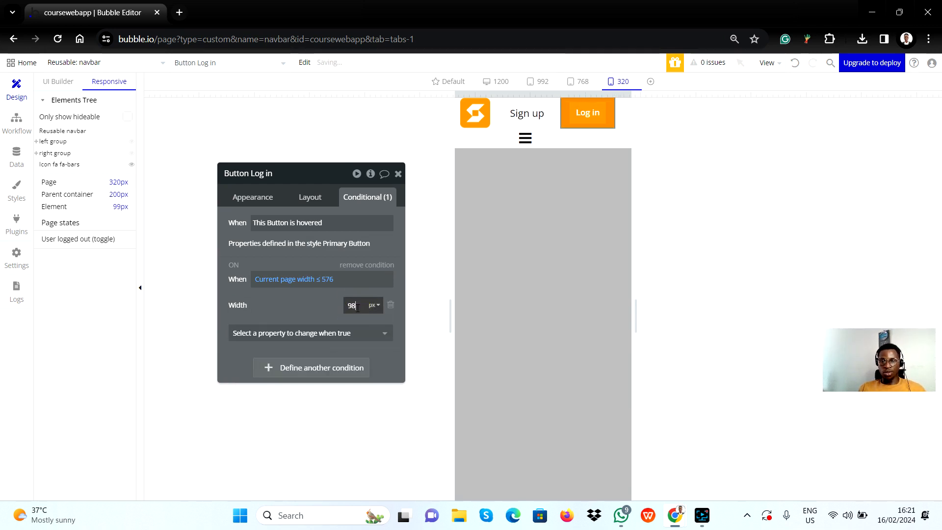
pyautogui.press('BackSpace')
pyautogui.write('1')
# Add a min height of 37 px to the Log in button's 'Current page width ≤ 576' condition
pyautogui.click(333, 333)
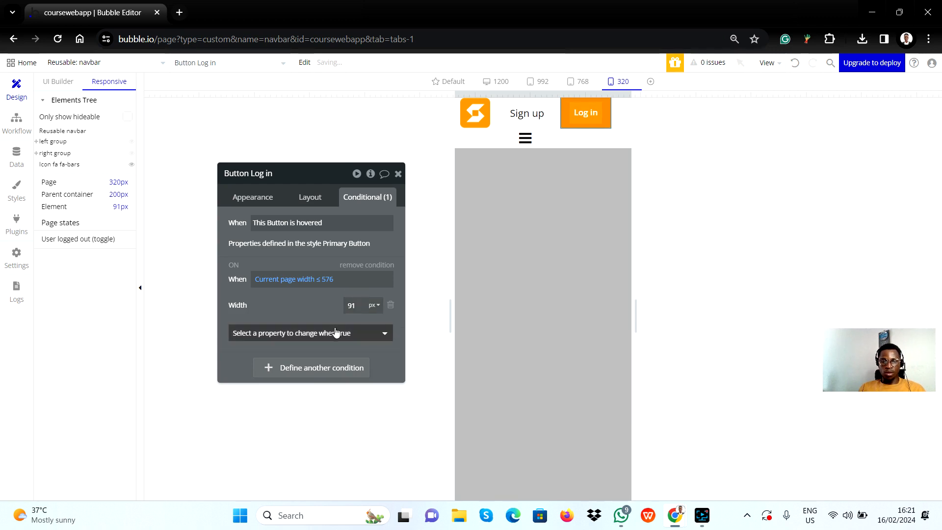
pyautogui.write('h')
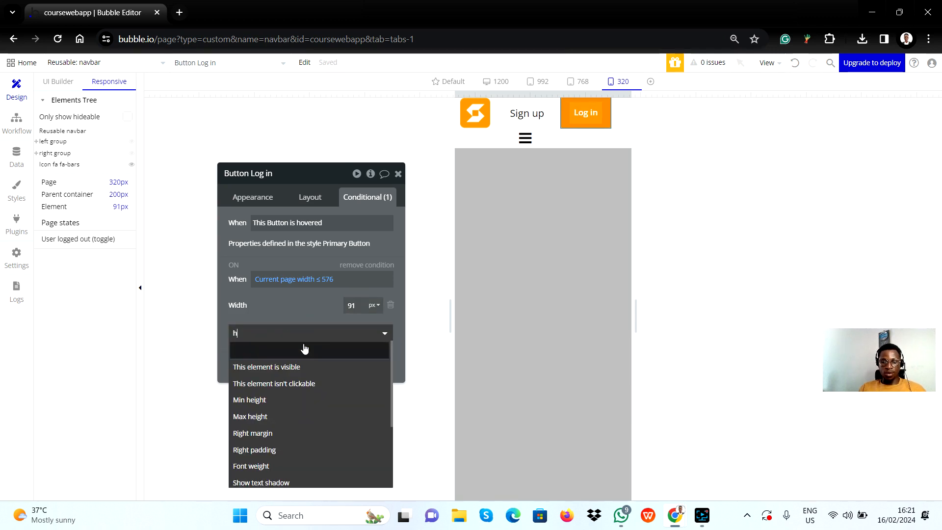
pyautogui.write('e')
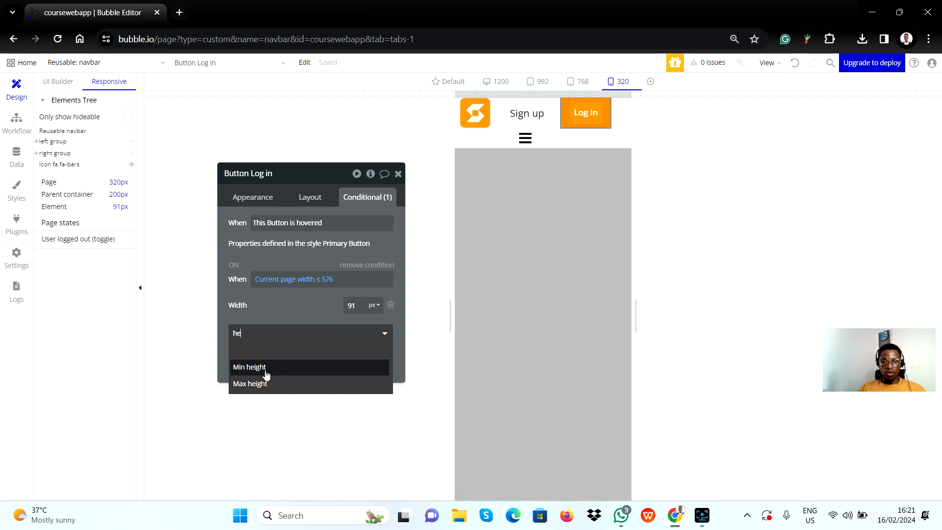
pyautogui.click(266, 368)
pyautogui.click(360, 309)
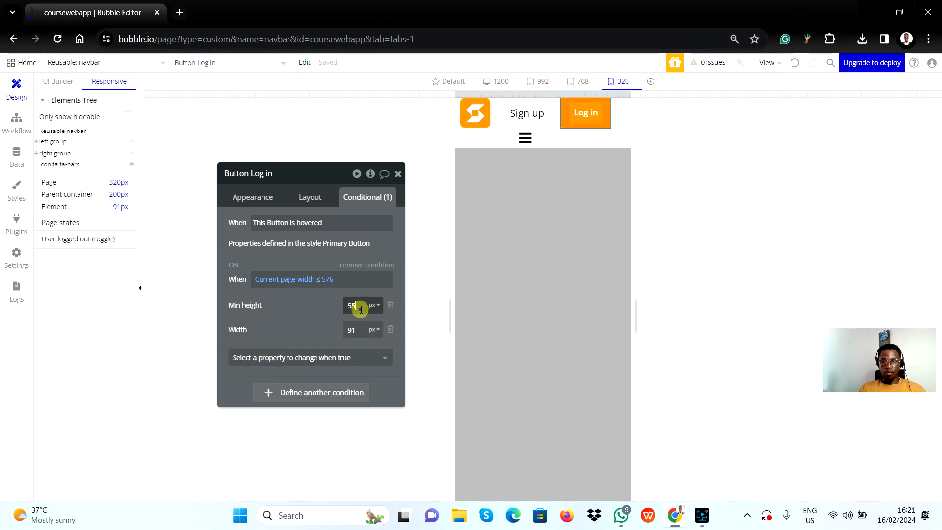
pyautogui.press('BackSpace')
pyautogui.press('BackSpace')
pyautogui.write('40')
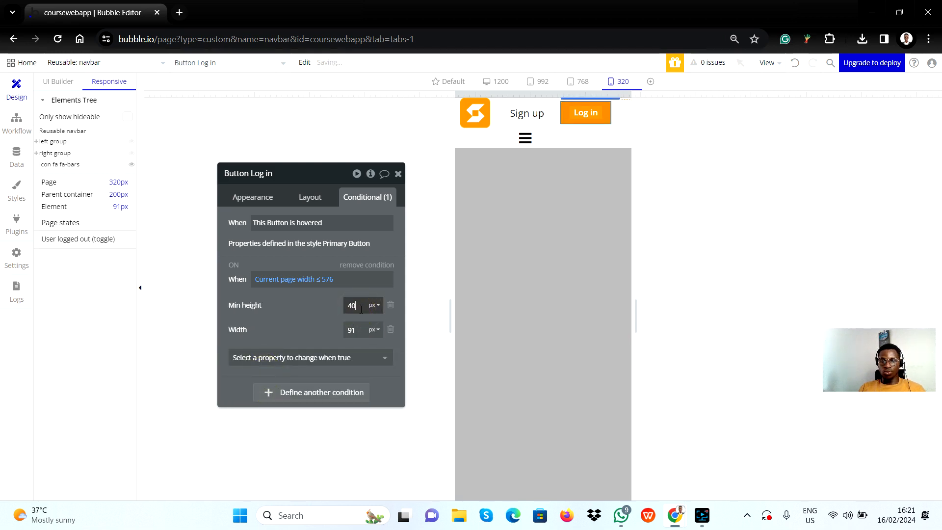
pyautogui.press('BackSpace')
pyautogui.press('BackSpace')
pyautogui.write('38')
pyautogui.press('BackSpace')
pyautogui.write('7')
# Reduce the Log in button's conditional width to 80 px and its min height to 30 px
pyautogui.click(356, 330)
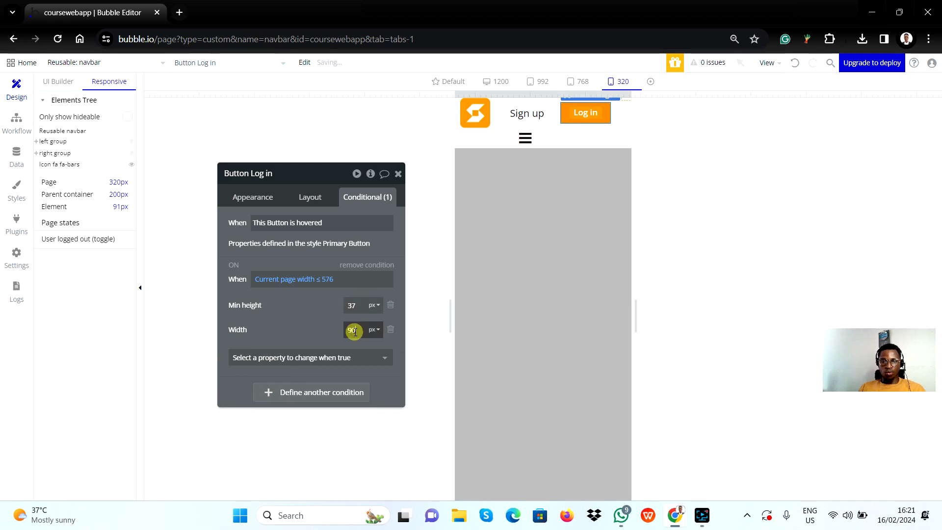
pyautogui.press('BackSpace')
pyautogui.press('BackSpace')
pyautogui.write('82')
pyautogui.click(355, 305)
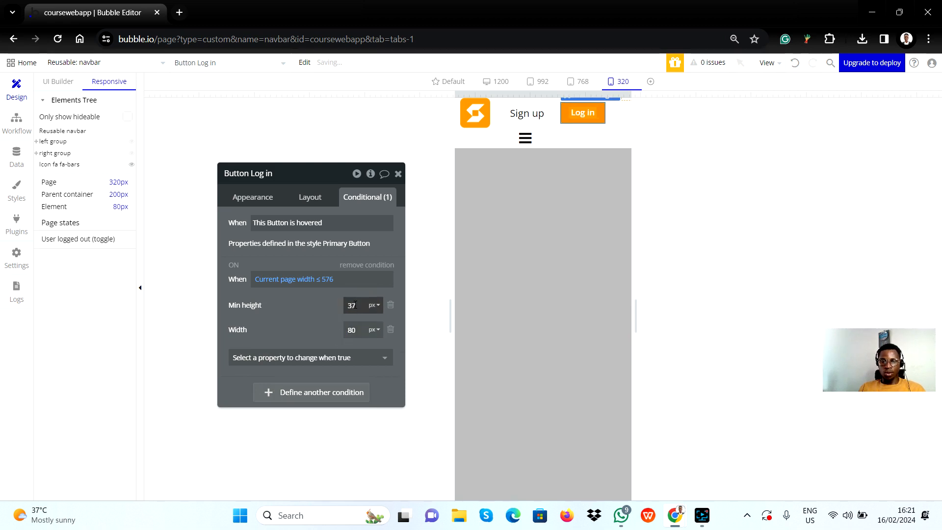
pyautogui.press('BackSpace')
pyautogui.write('4')
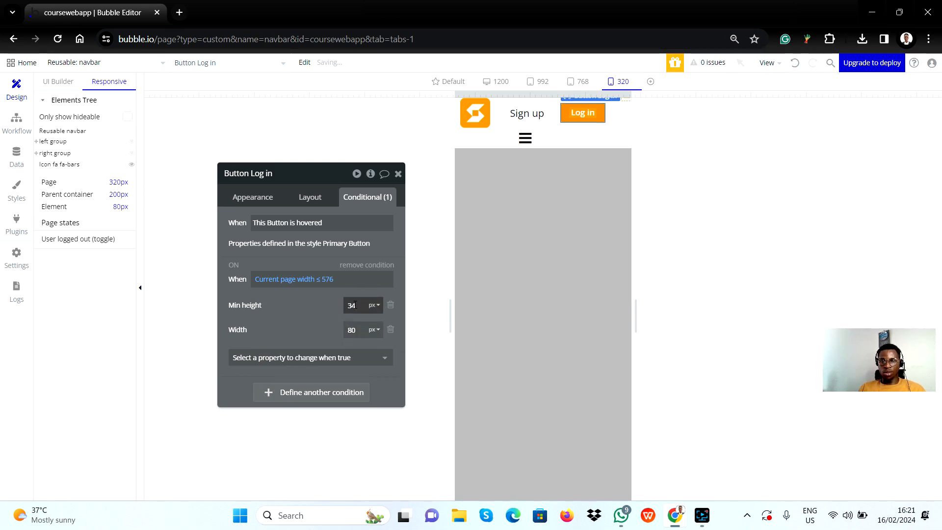
pyautogui.press('BackSpace')
pyautogui.write('3')
pyautogui.press('BackSpace')
pyautogui.write('1')
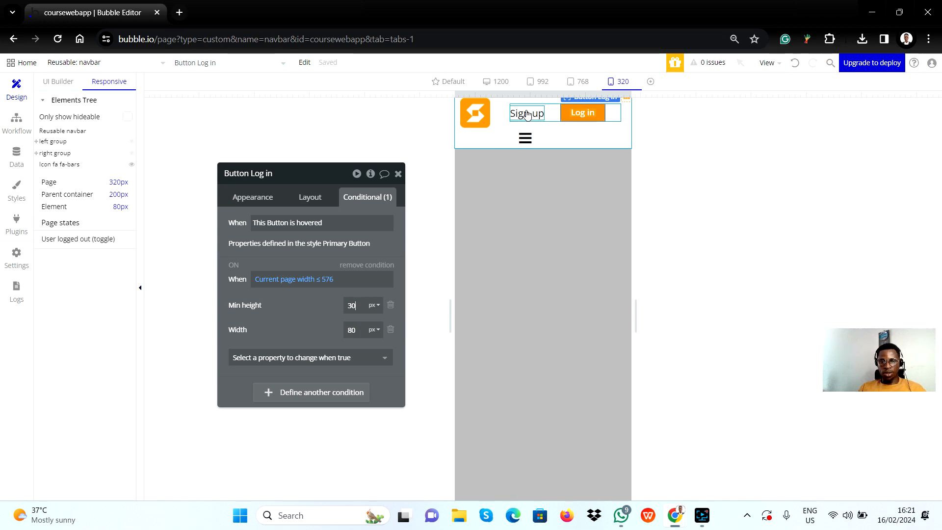
# Add a condition to the Sign up text and paste the 'Current page width ≤ 576' expression into it
pyautogui.click(527, 114)
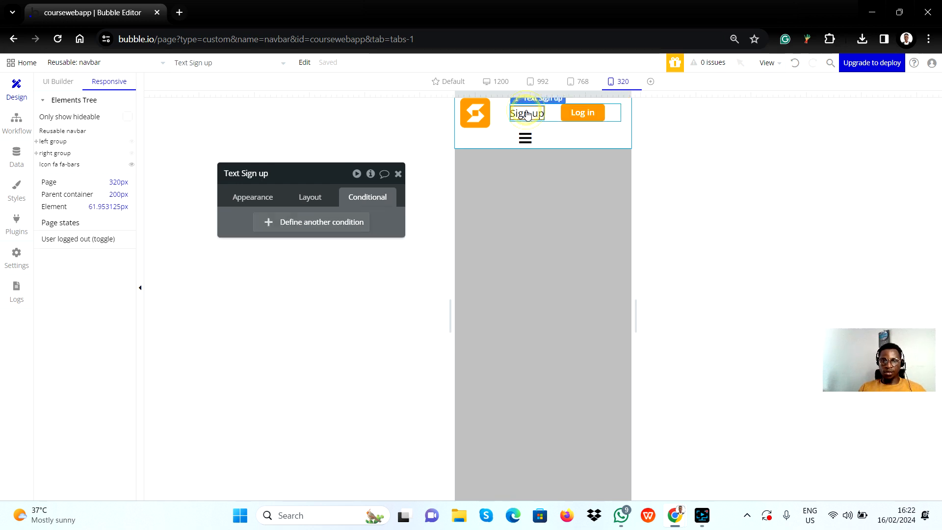
pyautogui.click(320, 222)
pyautogui.rightClick(263, 230)
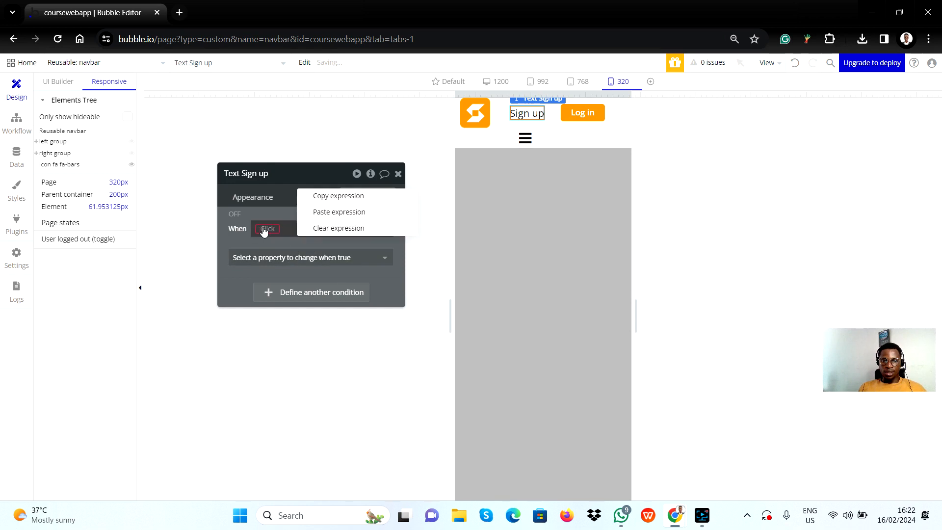
pyautogui.click(330, 214)
pyautogui.click(298, 257)
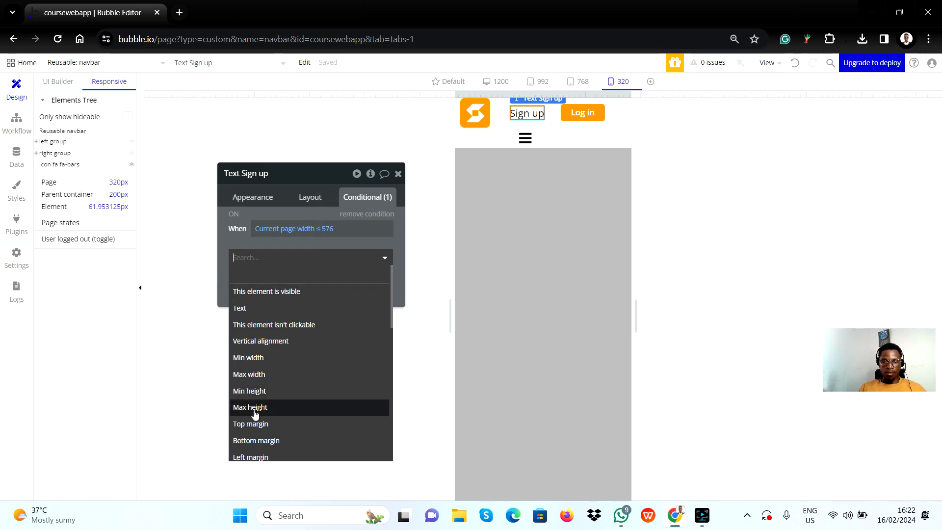
pyautogui.click(256, 358)
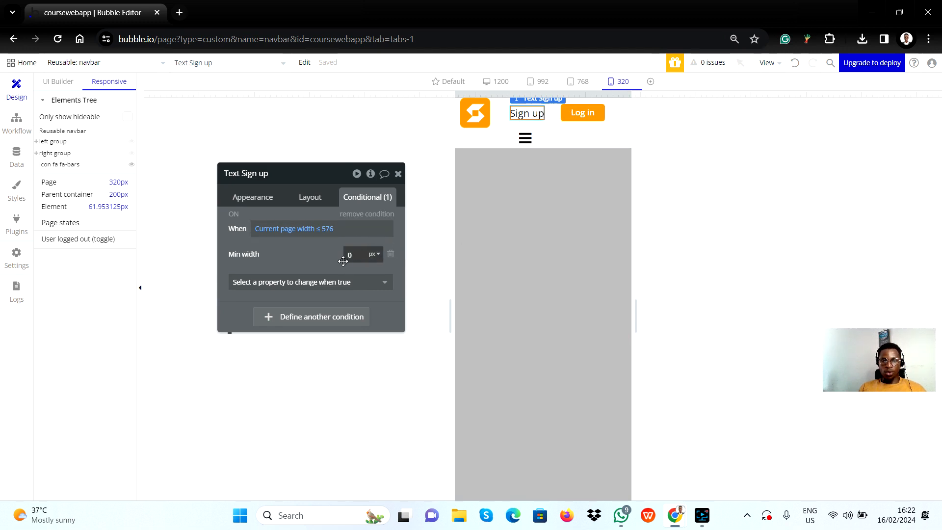
pyautogui.click(390, 253)
# Add a font size of 14 to the Sign up text's 'Current page width ≤ 576' condition
pyautogui.click(305, 256)
pyautogui.write('si')
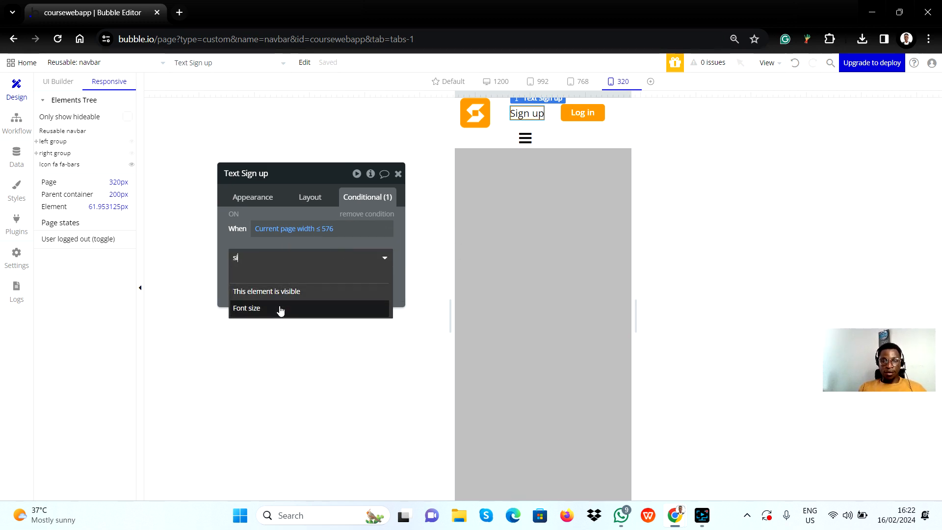
pyautogui.click(280, 308)
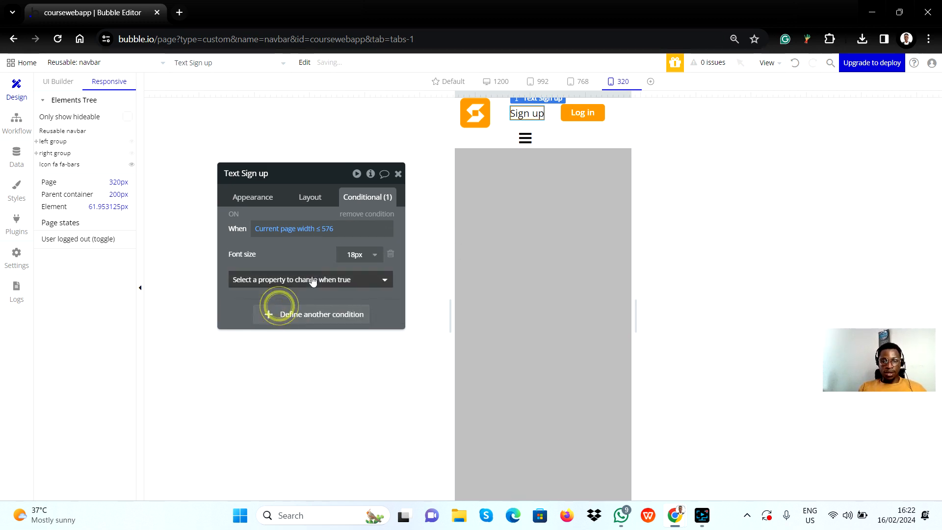
pyautogui.click(352, 253)
pyautogui.write('15')
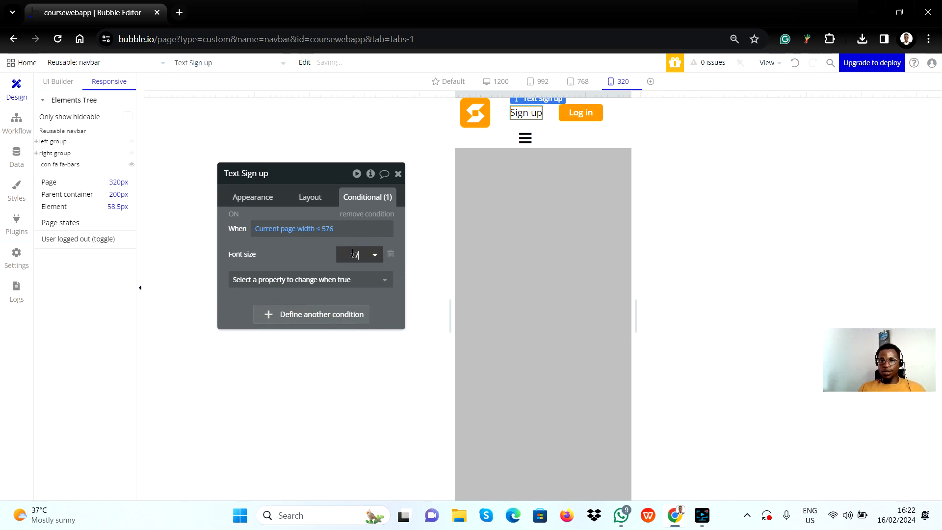
pyautogui.press('BackSpace')
pyautogui.write('4')
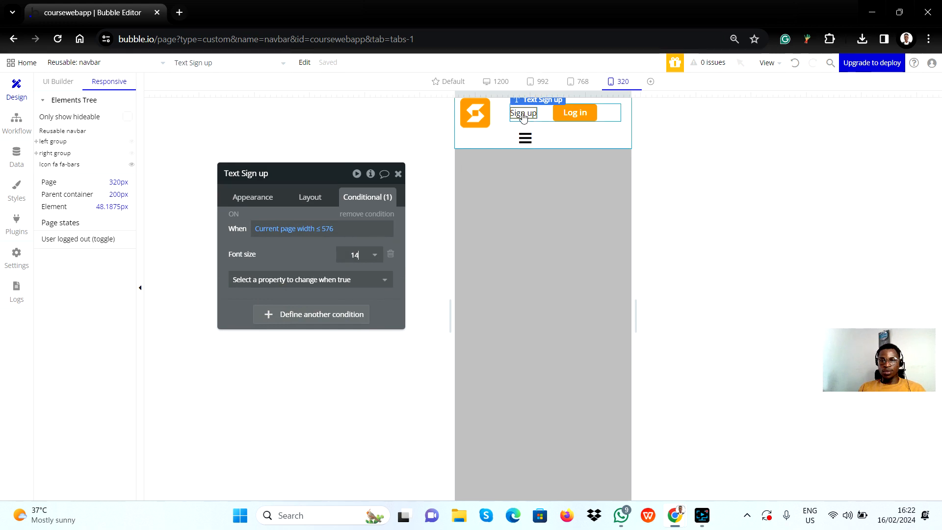
# Add a column gap of 13 px to the right group's 'Current page width ≤ 576' condition
pyautogui.click(539, 119)
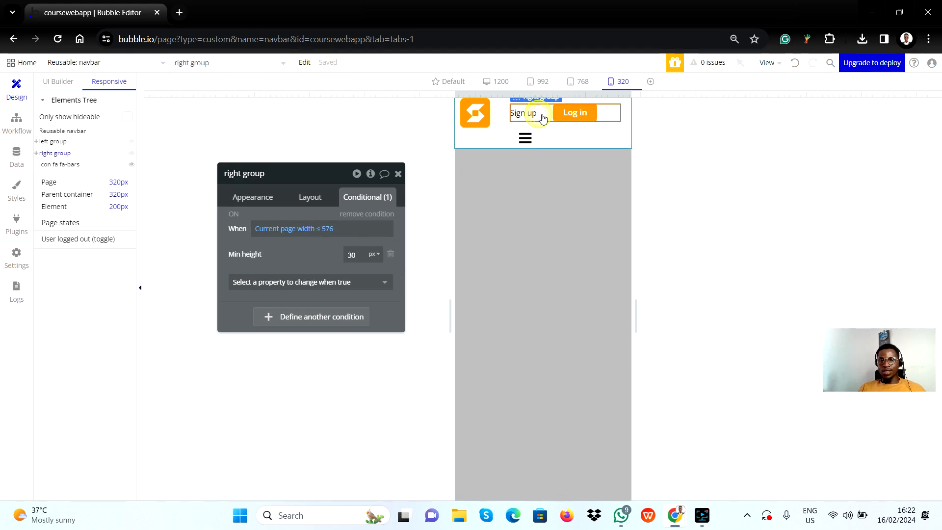
pyautogui.click(308, 284)
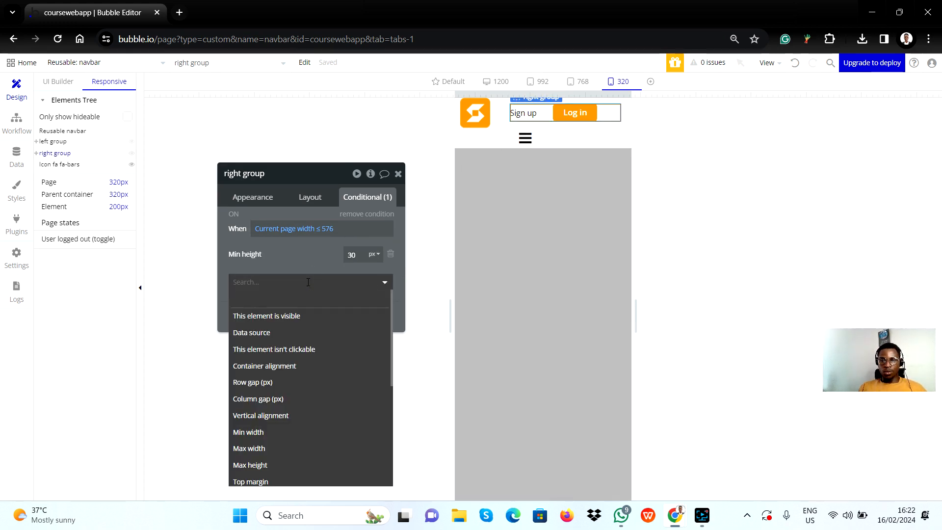
pyautogui.click(273, 402)
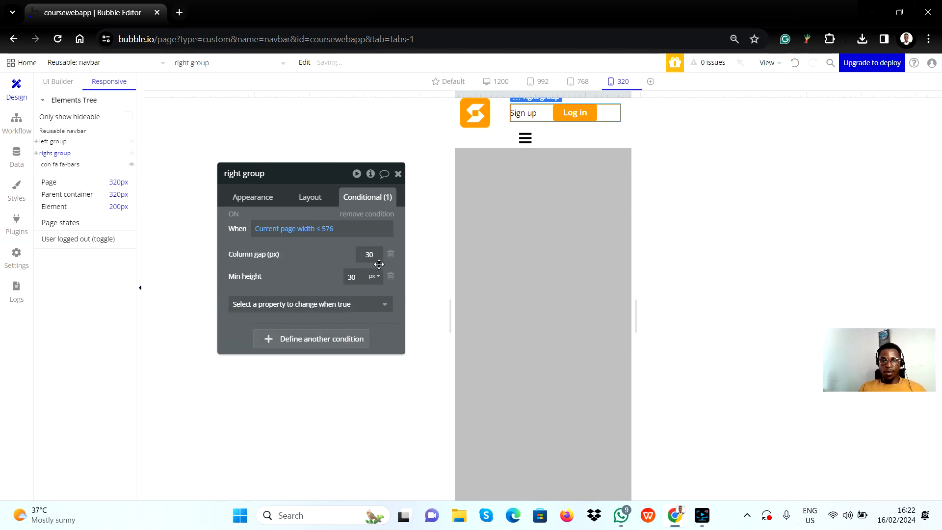
pyautogui.click(371, 260)
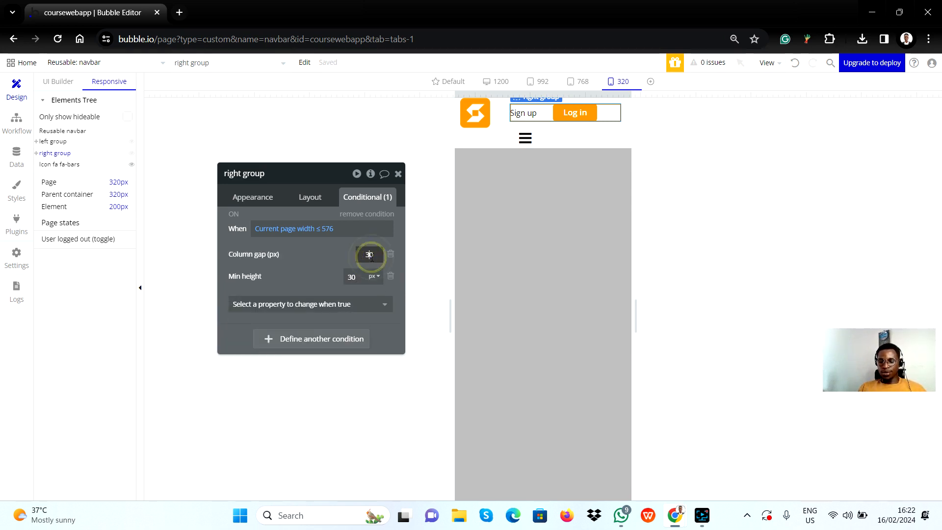
pyautogui.press('BackSpace')
pyautogui.press('BackSpace')
pyautogui.write('21')
pyautogui.press('BackSpace')
pyautogui.press('BackSpace')
pyautogui.write('16')
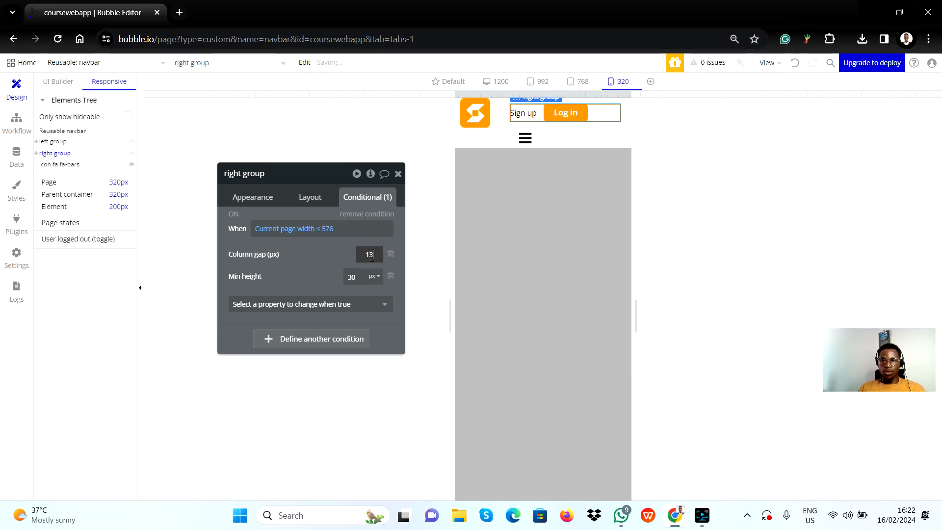
pyautogui.click(338, 261)
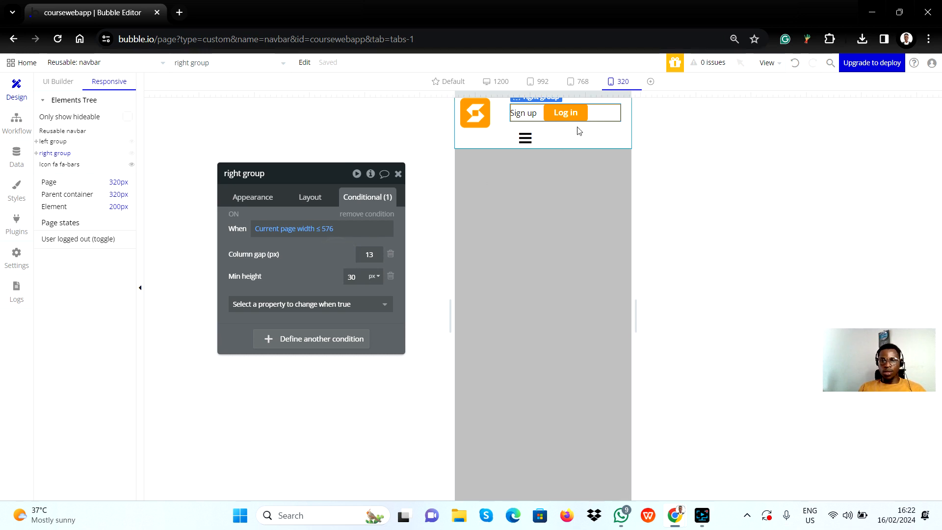
# Add a min width to the right group's 'Current page width ≤ 576' condition, trying 0 before restoring it to 200 px
pyautogui.click(313, 305)
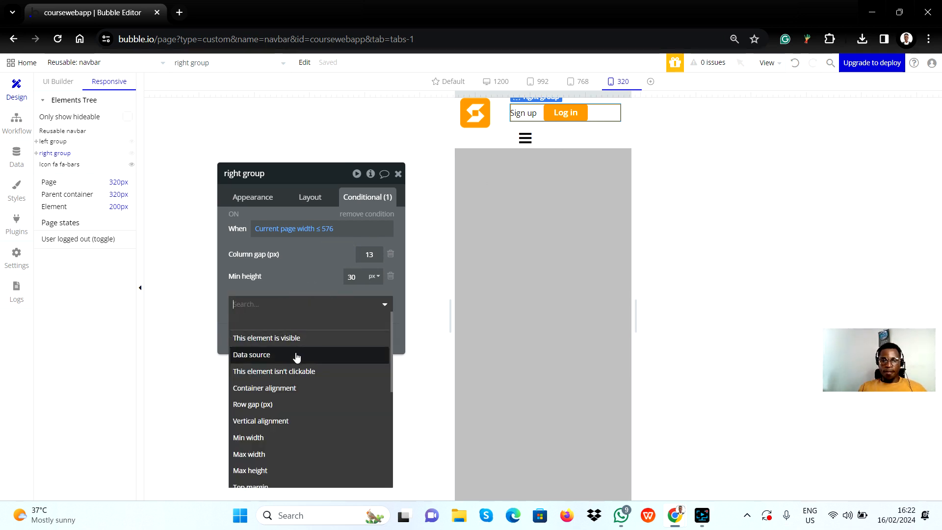
pyautogui.click(272, 435)
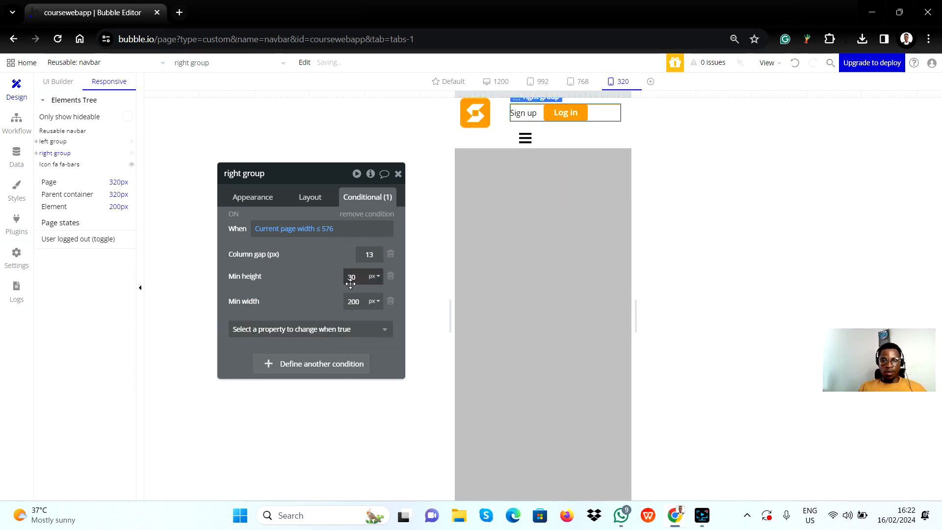
pyautogui.doubleClick(360, 306)
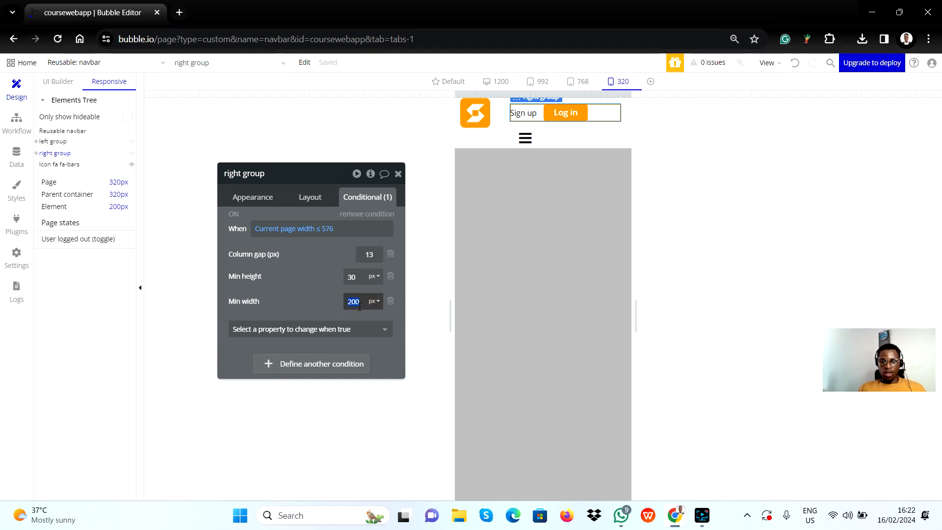
pyautogui.write('0')
pyautogui.click(320, 283)
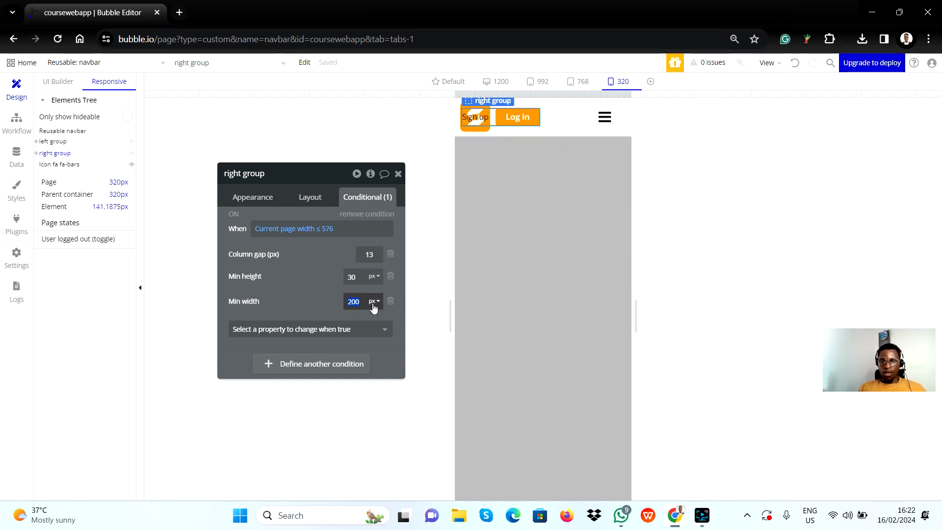
pyautogui.click(327, 302)
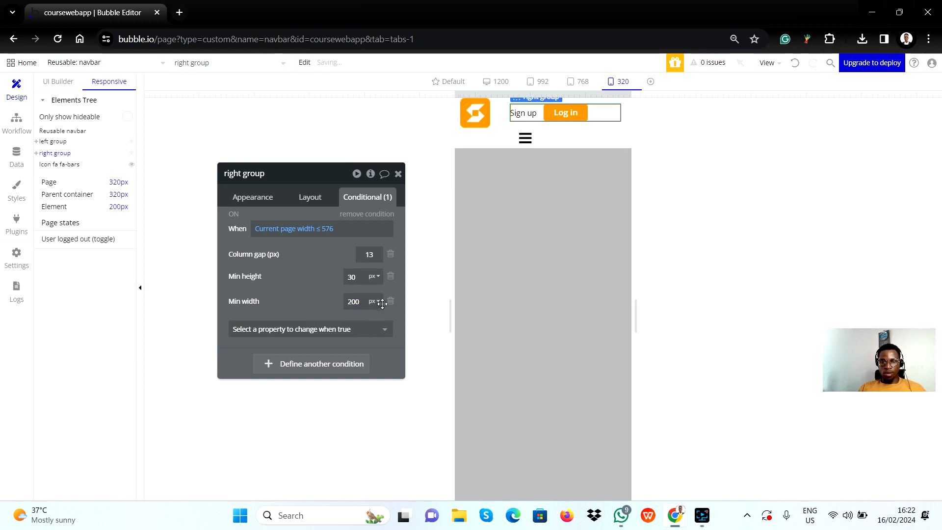
# Set the right group's min width to 145 px in its 'Current page width ≤ 576' condition
pyautogui.click(357, 303)
pyautogui.press('Down')
pyautogui.press('Down')
pyautogui.press('Down')
pyautogui.press('Down')
pyautogui.press('Down')
pyautogui.press('Down')
pyautogui.press('Down')
pyautogui.press('Down')
pyautogui.press('Down')
pyautogui.press('Down')
pyautogui.press('Down')
pyautogui.press('Down')
pyautogui.press('Down')
pyautogui.press('Down')
pyautogui.press('Down')
pyautogui.press('Down')
pyautogui.press('Down')
pyautogui.press('Down')
pyautogui.press('Down')
pyautogui.press('Down')
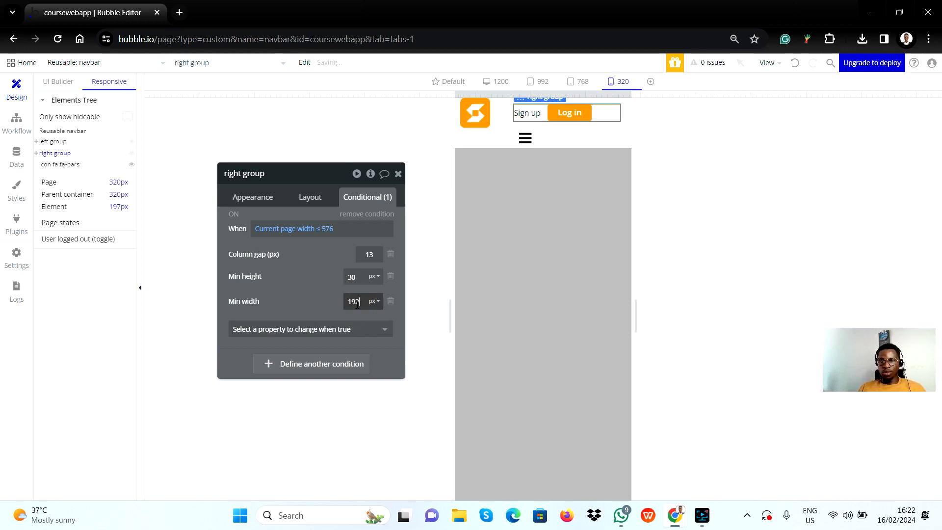
pyautogui.press('Down')
pyautogui.press('Down')
pyautogui.press('Down')
pyautogui.press('Down')
pyautogui.press('Down')
pyautogui.press('Down')
pyautogui.press('Down')
pyautogui.press('Down')
pyautogui.press('Down')
pyautogui.press('Down')
pyautogui.press('Down')
pyautogui.press('Down')
pyautogui.press('Down')
pyautogui.press('Down')
pyautogui.press('Down')
pyautogui.press('Down')
pyautogui.press('Down')
pyautogui.press('Down')
pyautogui.press('Down')
pyautogui.press('Down')
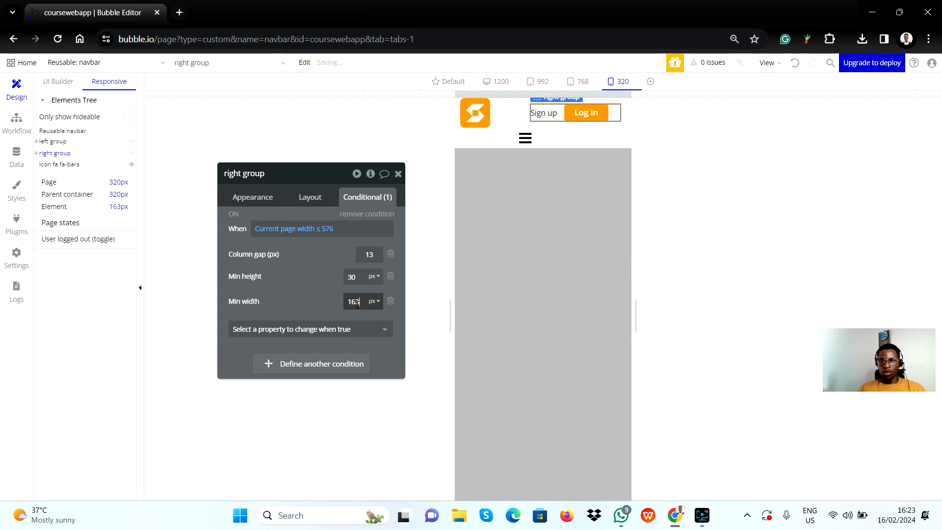
pyautogui.press('Down')
pyautogui.press('Down')
pyautogui.press('Down')
pyautogui.press('Down')
pyautogui.press('Down')
pyautogui.press('Down')
pyautogui.press('Down')
pyautogui.press('Down')
pyautogui.press('Down')
pyautogui.press('Down')
pyautogui.press('Down')
pyautogui.press('Down')
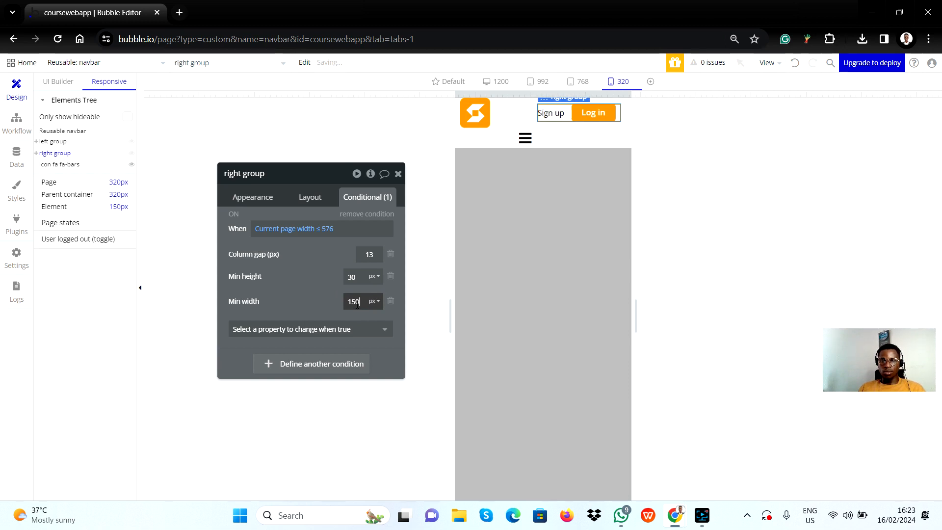
pyautogui.press('Down')
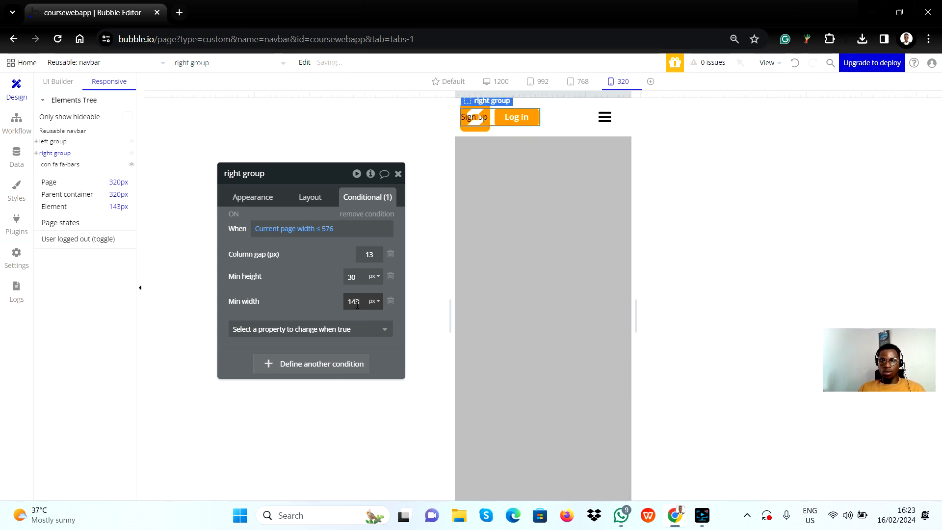
pyautogui.press('Up')
pyautogui.press('Up')
pyautogui.press('Up')
pyautogui.press('Up')
pyautogui.press('Up')
pyautogui.press('Up')
pyautogui.press('Up')
pyautogui.press('Up')
pyautogui.press('Up')
pyautogui.press('Up')
pyautogui.press('Up')
pyautogui.press('Up')
pyautogui.press('Up')
pyautogui.press('Up')
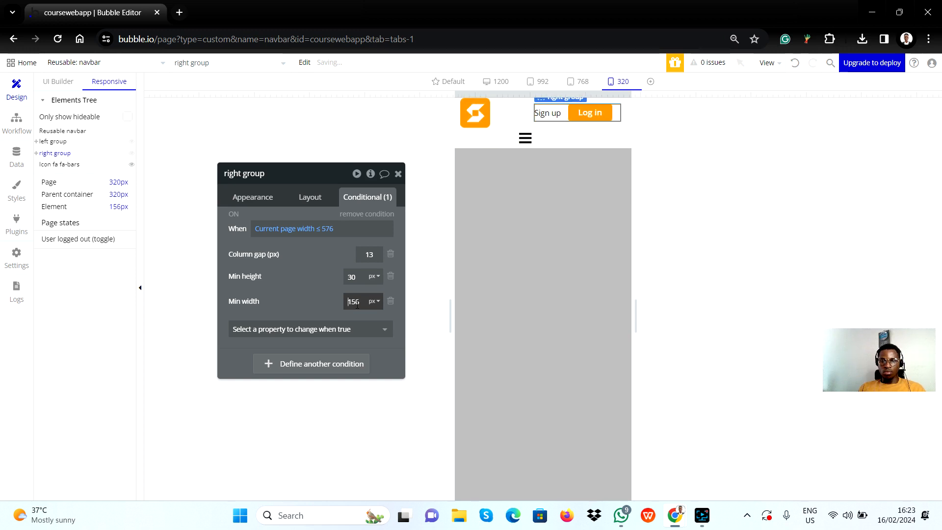
pyautogui.press('Down')
pyautogui.press('Down')
pyautogui.press('Down')
pyautogui.press('Down')
pyautogui.press('Down')
pyautogui.press('Down')
pyautogui.press('Down')
pyautogui.press('Down')
pyautogui.press('Down')
pyautogui.press('Down')
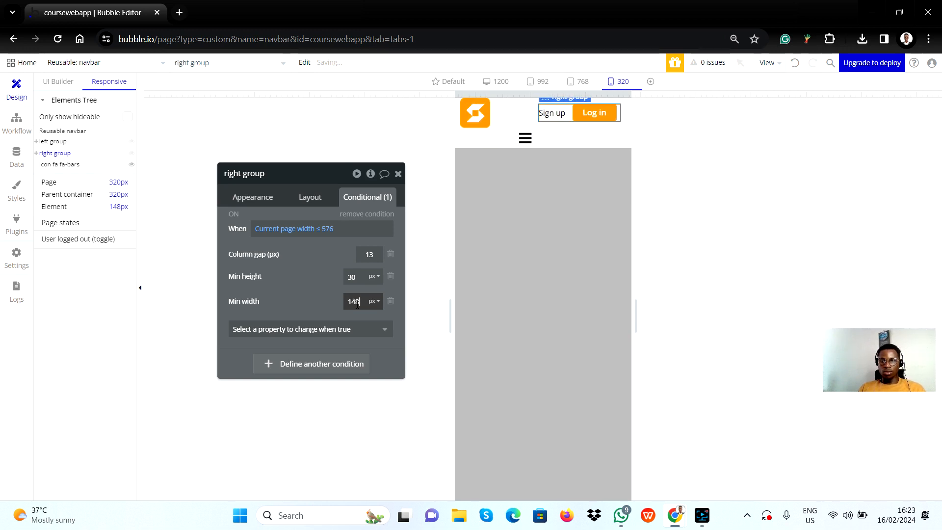
pyautogui.press('Down')
pyautogui.press('Down')
pyautogui.press('Down')
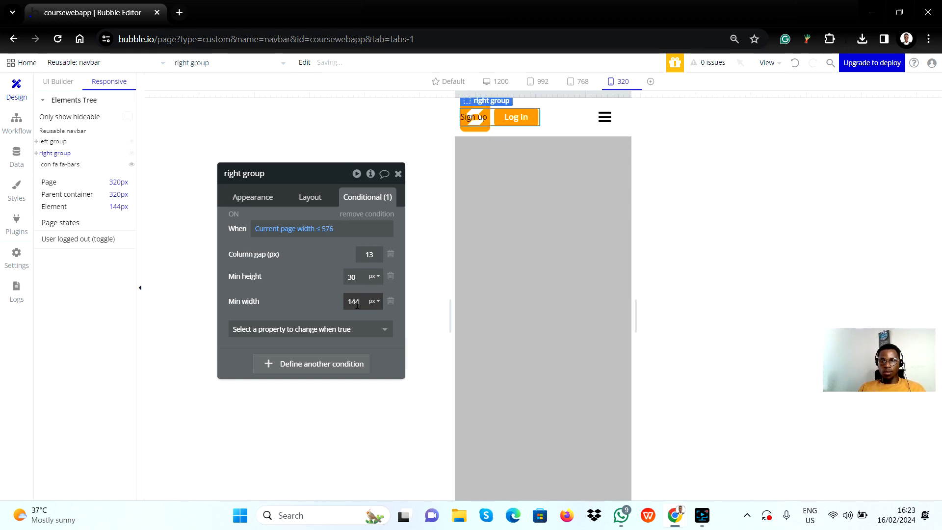
pyautogui.press('Up')
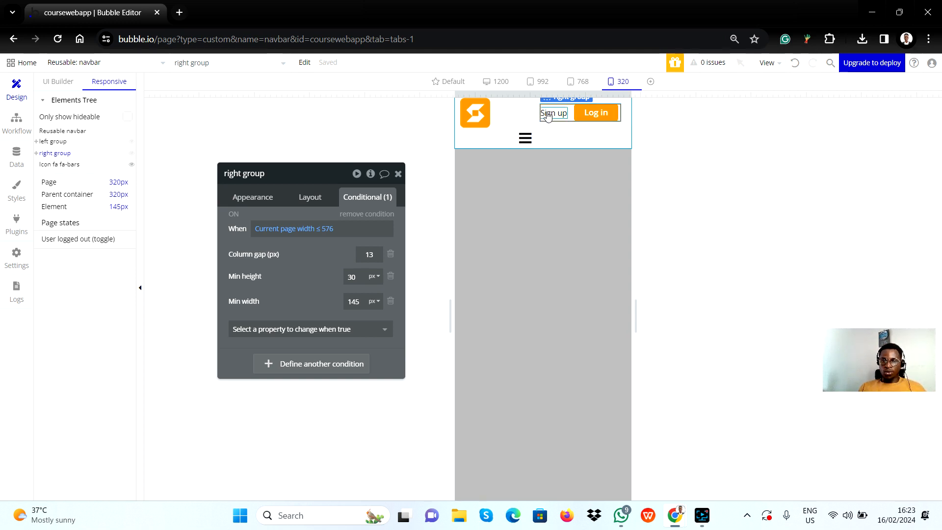
# Add a condition to the left group and paste the 'Current page width ≤ 576' expression into it
pyautogui.click(507, 118)
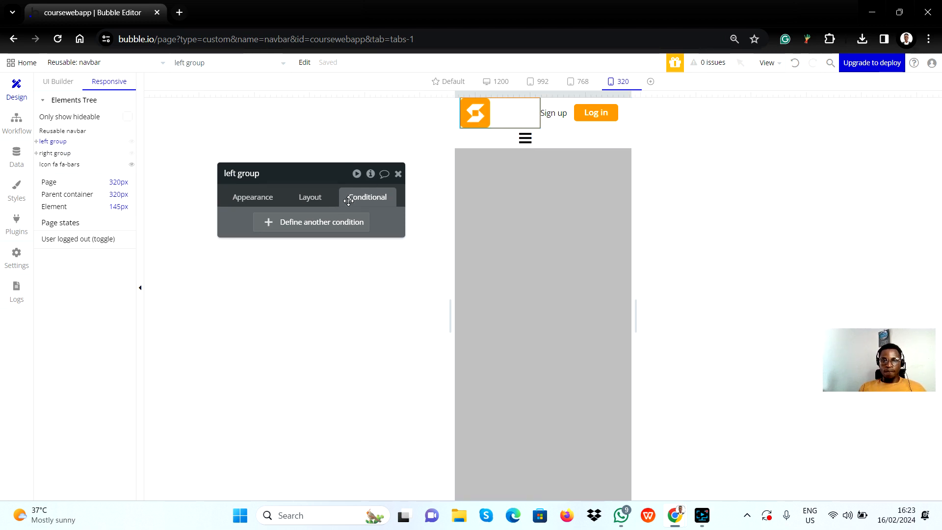
pyautogui.click(315, 223)
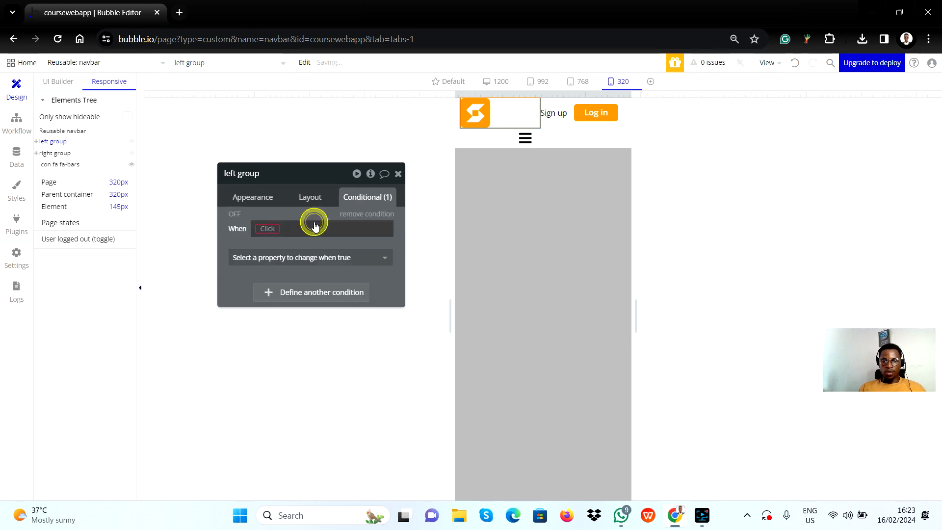
pyautogui.rightClick(276, 231)
pyautogui.click(345, 213)
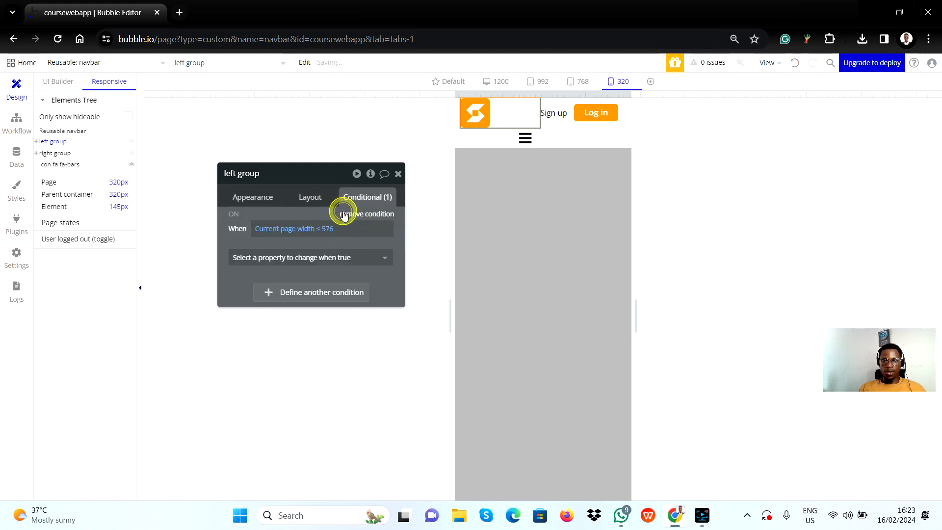
# Try adding a min width property to the left group's condition, and remove it again
pyautogui.click(291, 258)
pyautogui.click(246, 408)
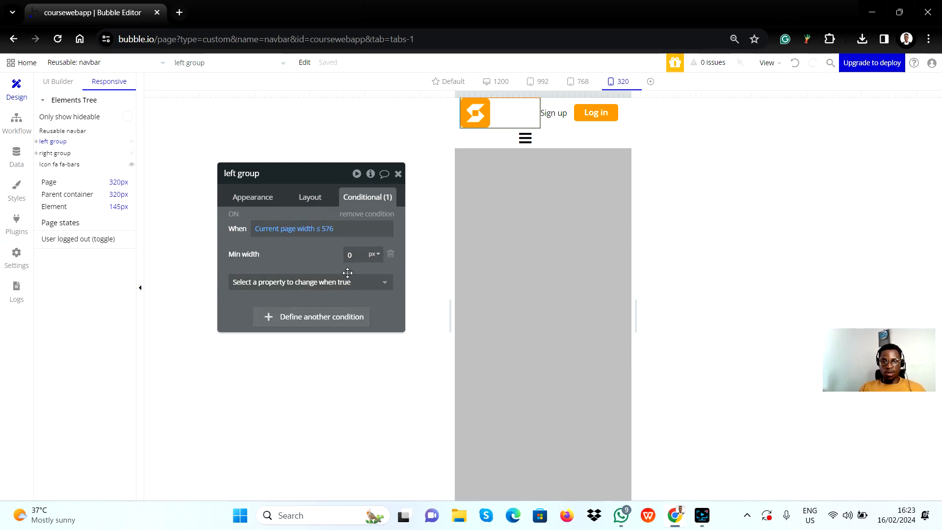
pyautogui.click(390, 255)
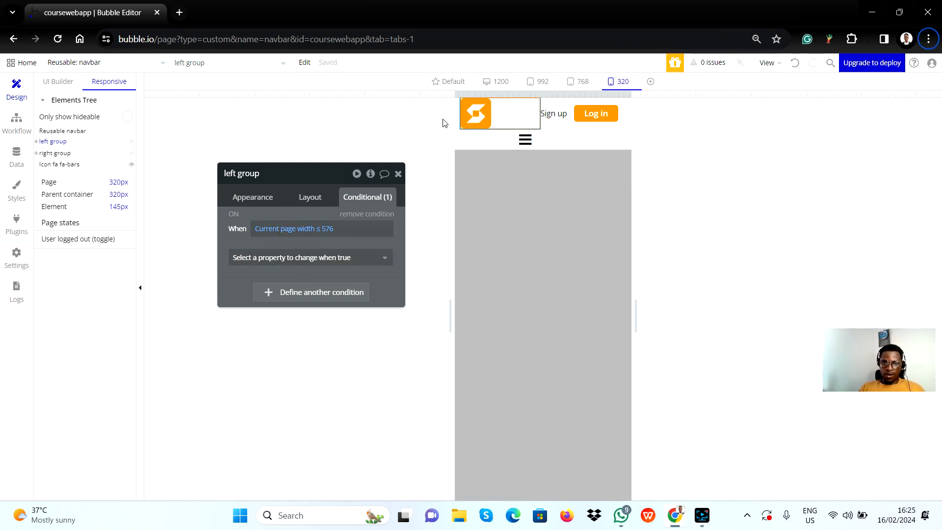
# Set the logo's width to 40 px in its 'Current page width ≤ 576' condition, trying 38 px along the way
pyautogui.click(476, 120)
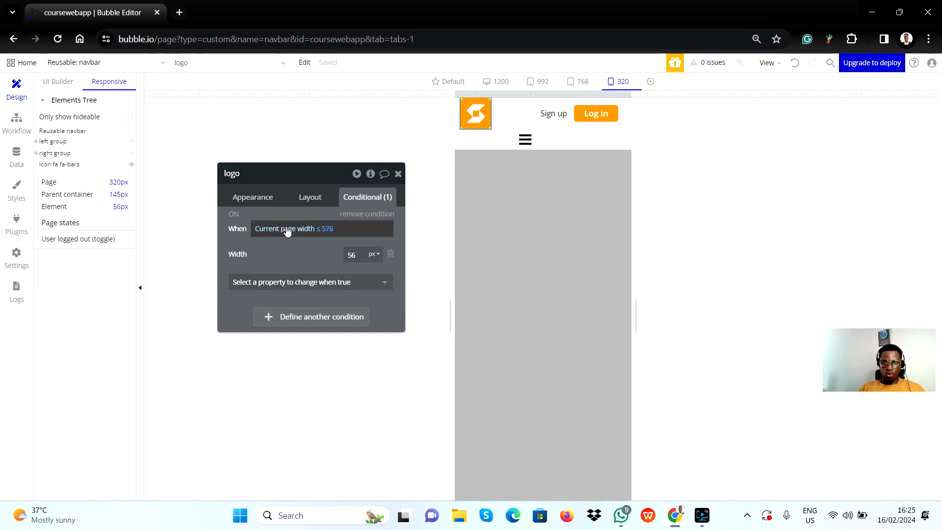
pyautogui.click(352, 254)
pyautogui.write('40')
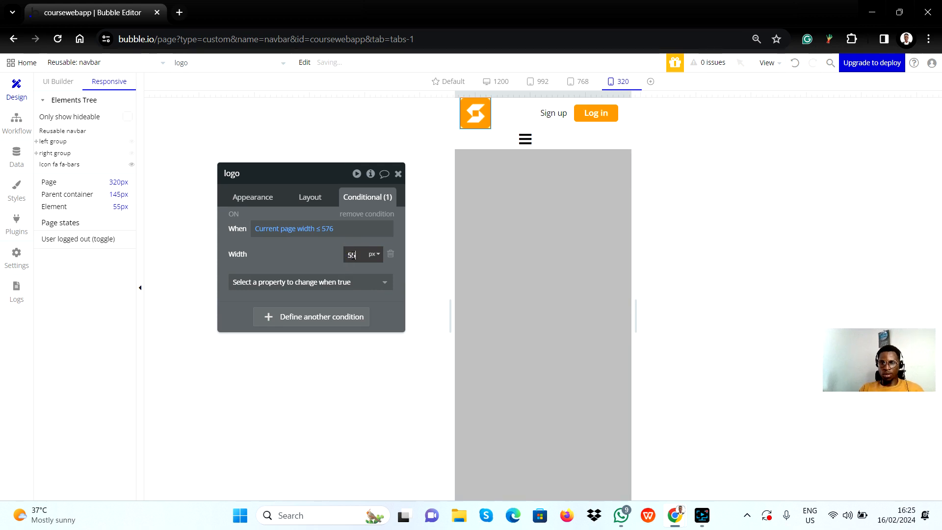
pyautogui.press('BackSpace')
pyautogui.press('BackSpace')
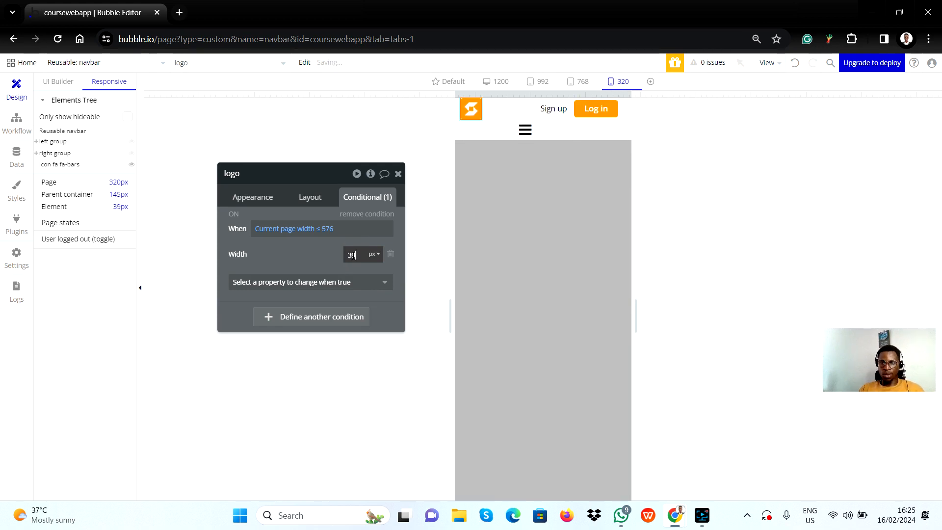
pyautogui.write('38')
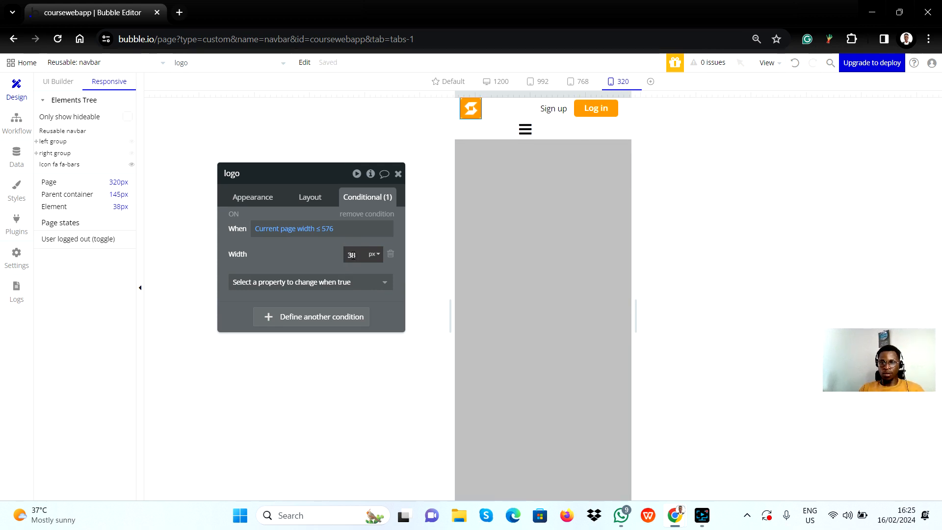
pyautogui.press('BackSpace')
pyautogui.write('9')
pyautogui.press('BackSpace')
pyautogui.press('BackSpace')
pyautogui.write('40')
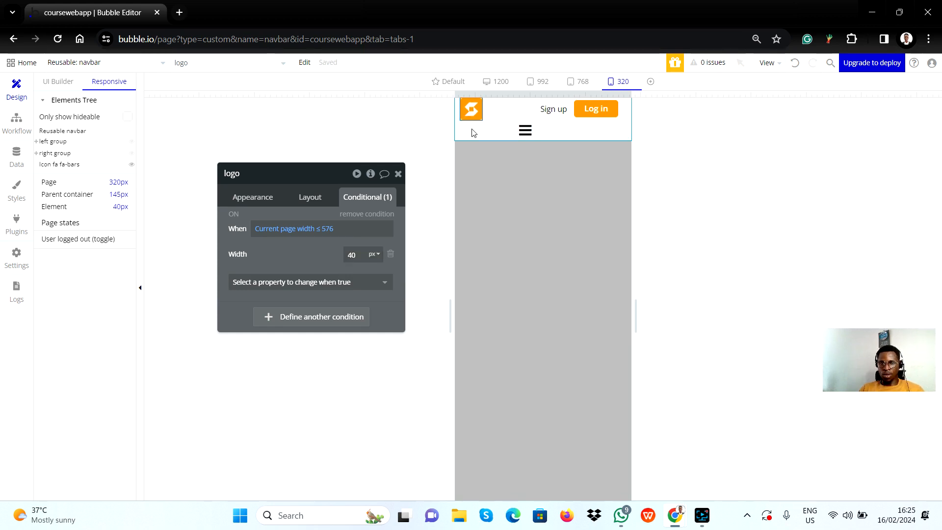
# Review the conditions of the navbar, left group and hamburger icon, comparing the icon's placement at the 768 and 320 breakpoints
pyautogui.click(488, 135)
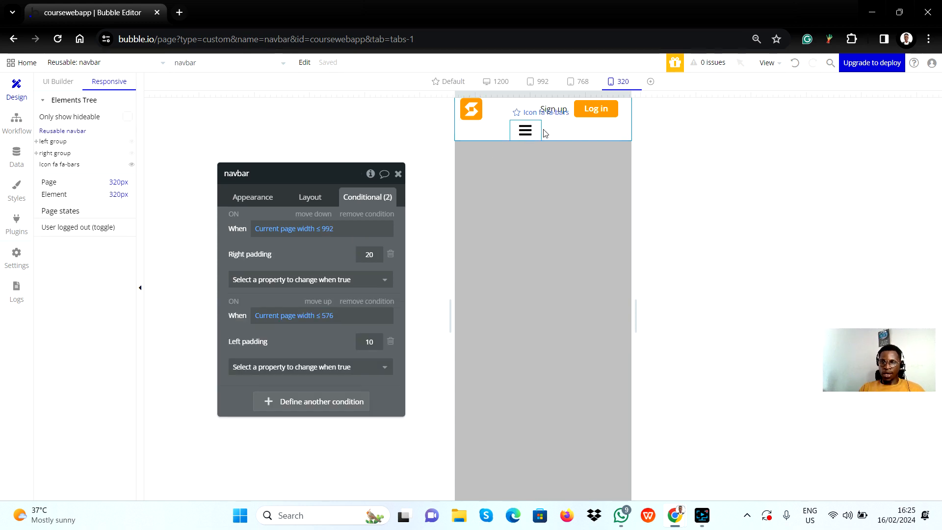
pyautogui.click(512, 114)
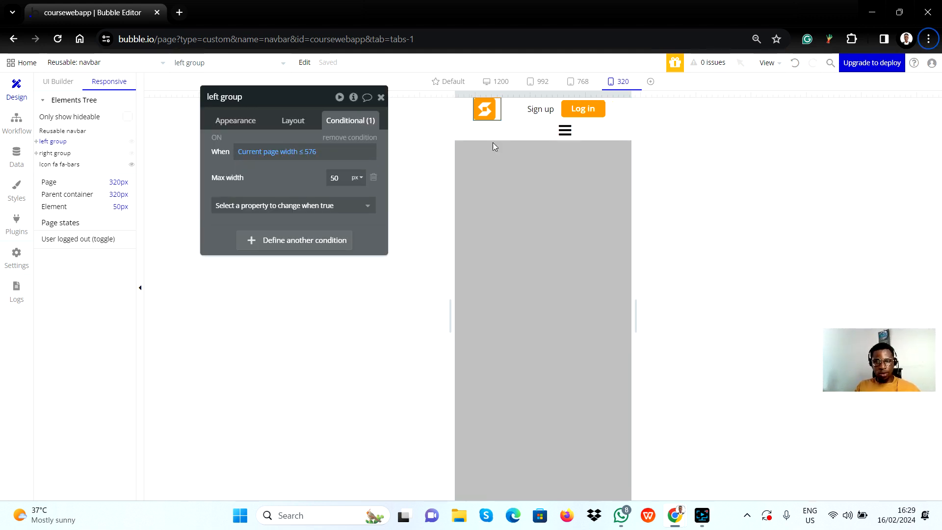
pyautogui.click(557, 131)
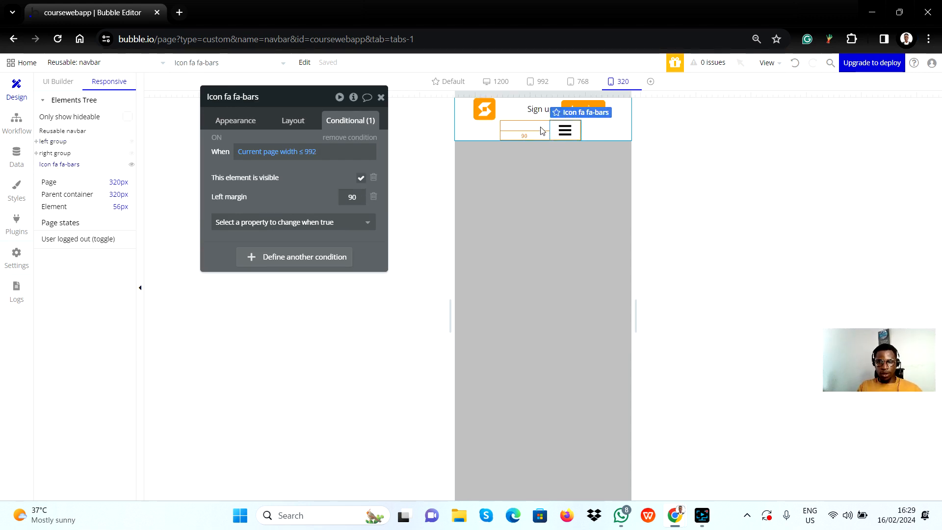
pyautogui.click(580, 81)
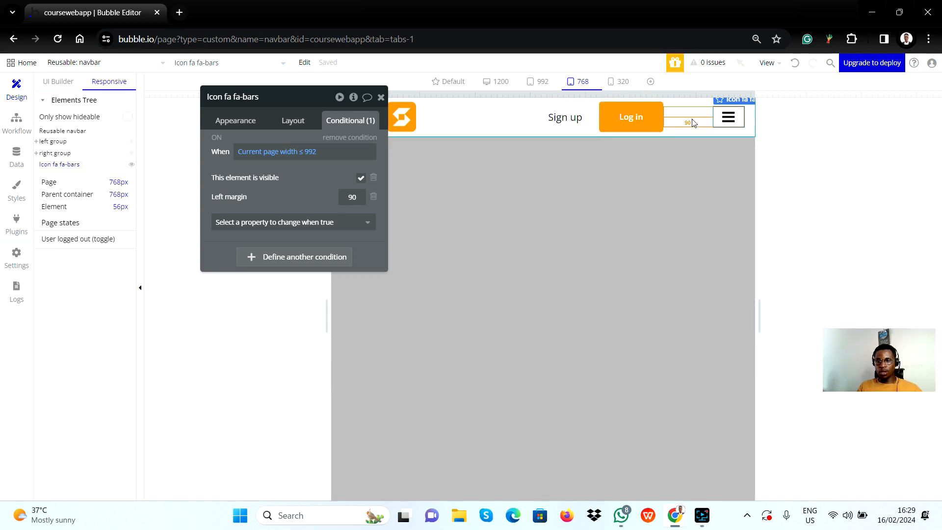
pyautogui.click(612, 86)
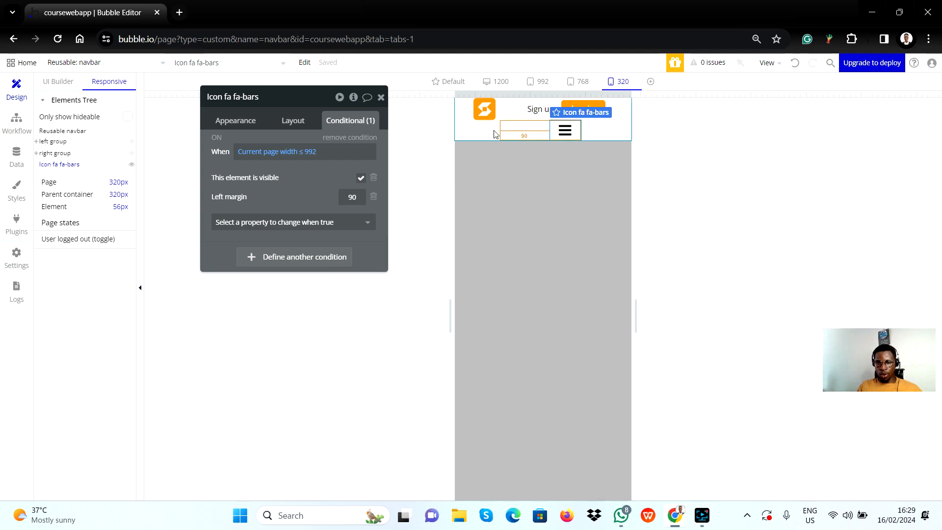
# Add a second condition to the hamburger icon and paste the 'Current page width ≤ 576' expression into it
pyautogui.click(252, 229)
pyautogui.click(248, 204)
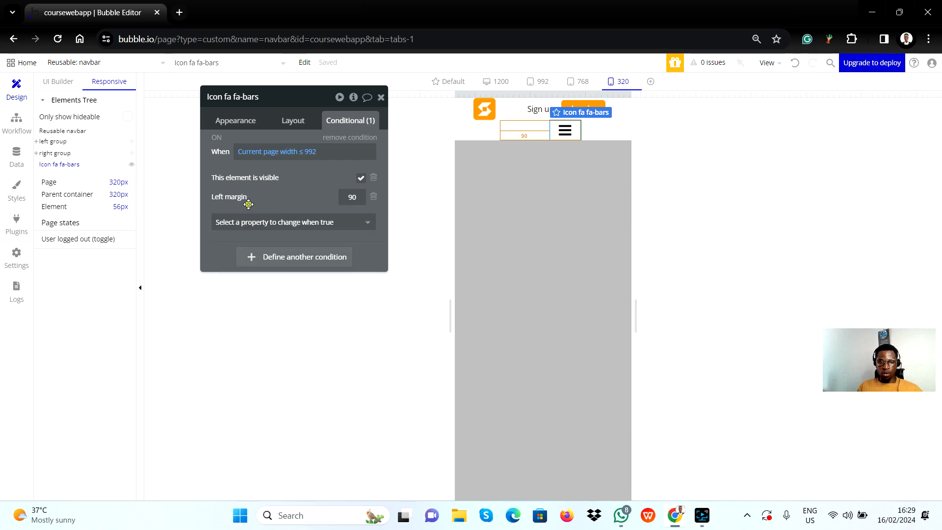
pyautogui.click(273, 263)
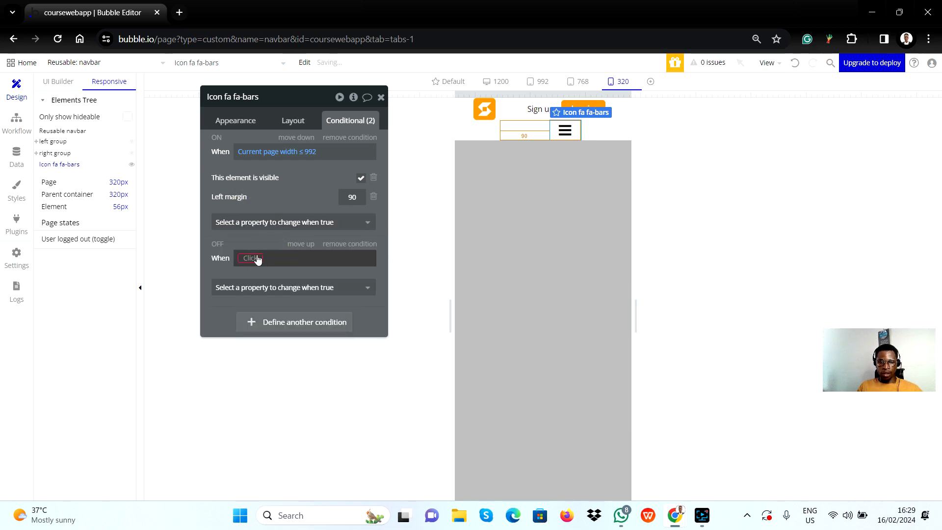
pyautogui.rightClick(250, 258)
pyautogui.click(328, 246)
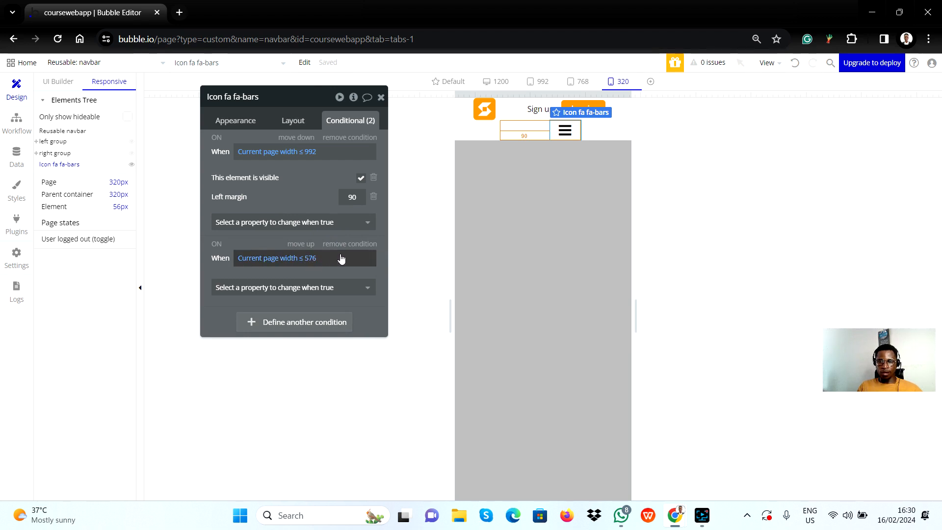
# Add a left margin of 0 to the hamburger icon's 'Current page width ≤ 576' condition, trying 9 and 21 before restoring 0
pyautogui.click(283, 288)
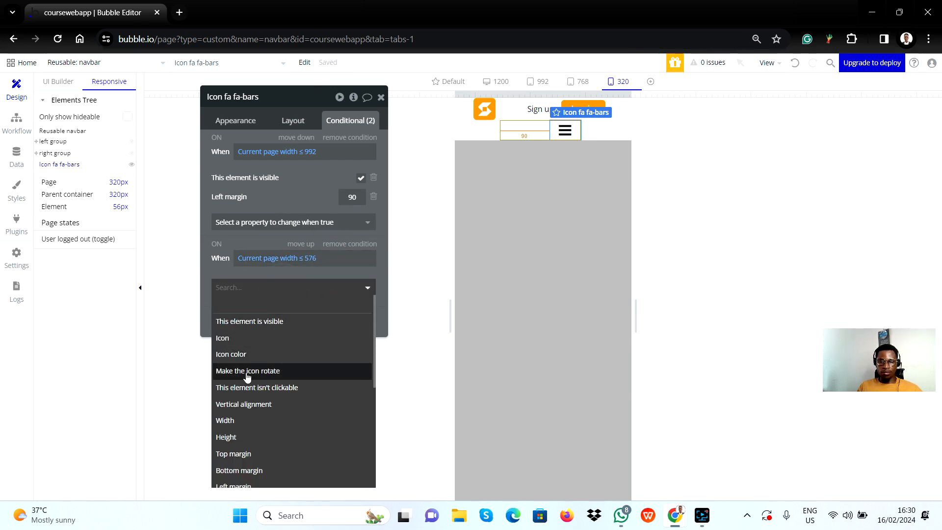
pyautogui.write('mar')
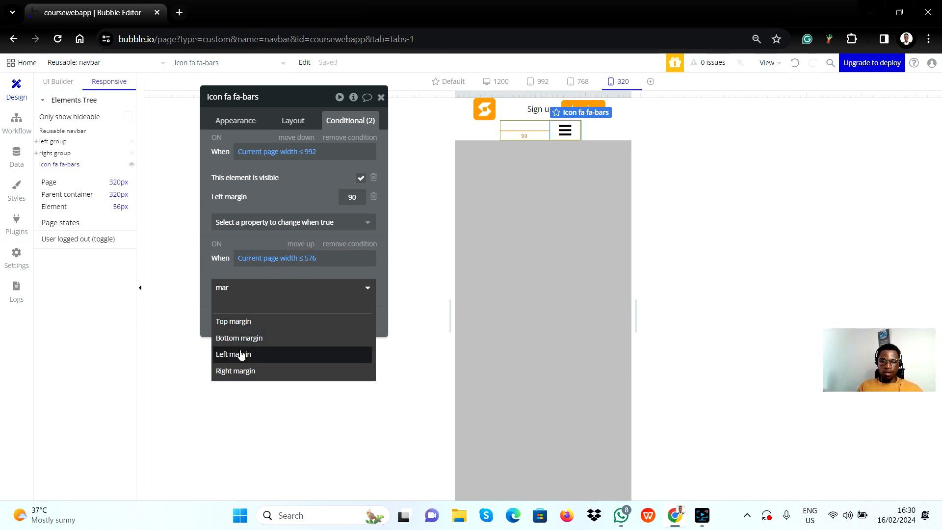
pyautogui.click(239, 353)
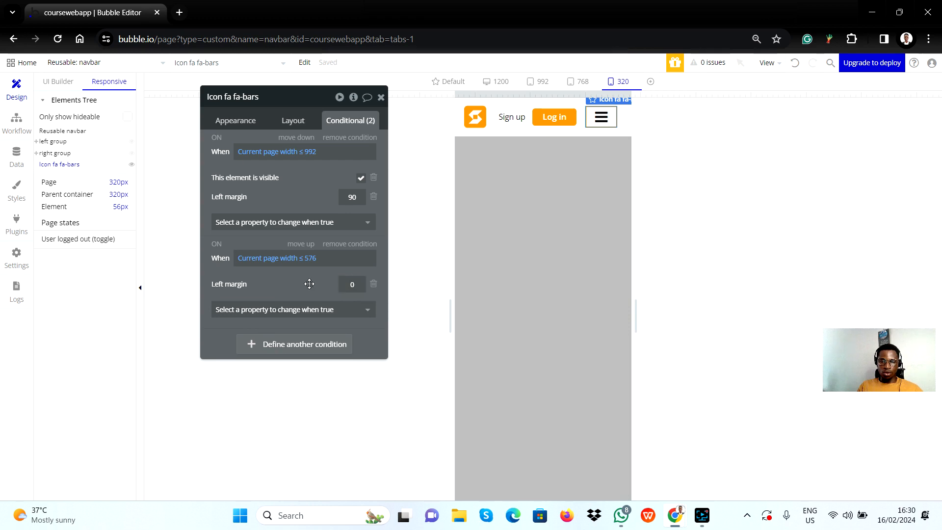
pyautogui.click(360, 285)
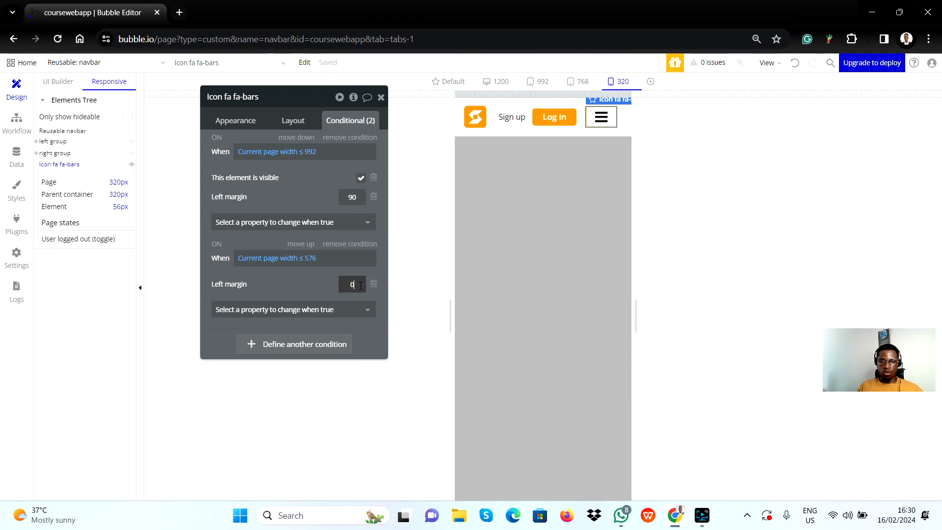
pyautogui.press('BackSpace')
pyautogui.write('9')
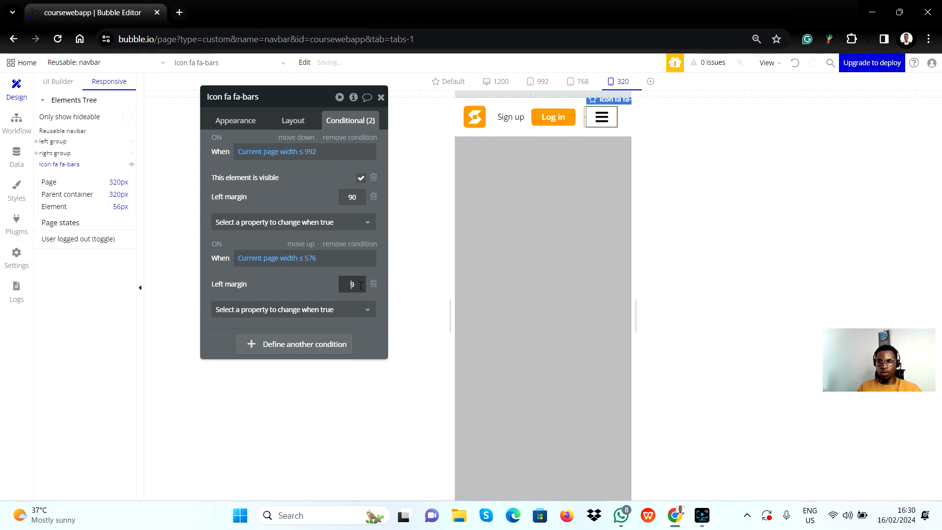
pyautogui.press('BackSpace')
pyautogui.write('21')
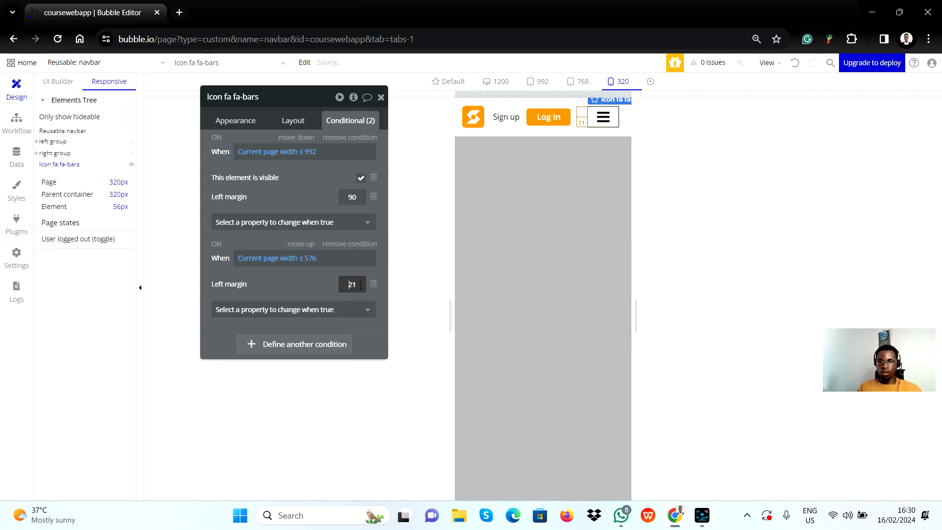
pyautogui.doubleClick(361, 285)
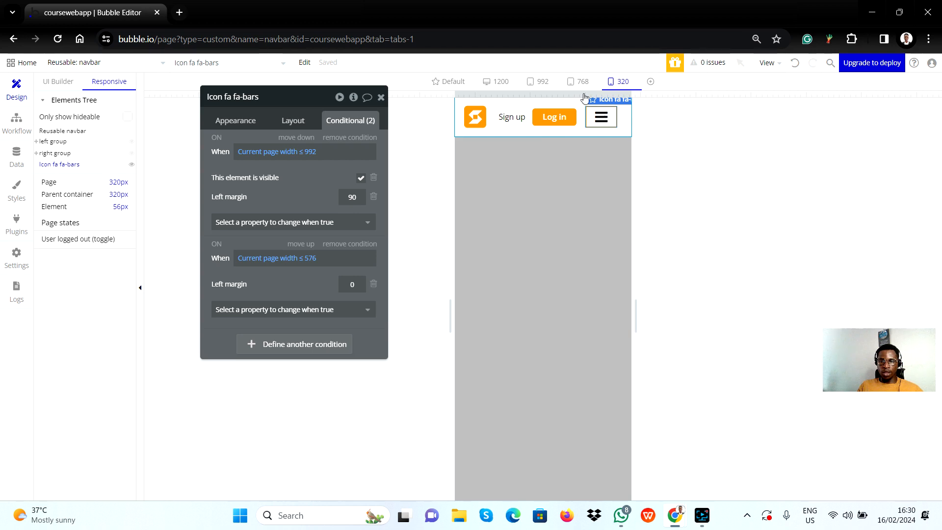
pyautogui.click(307, 315)
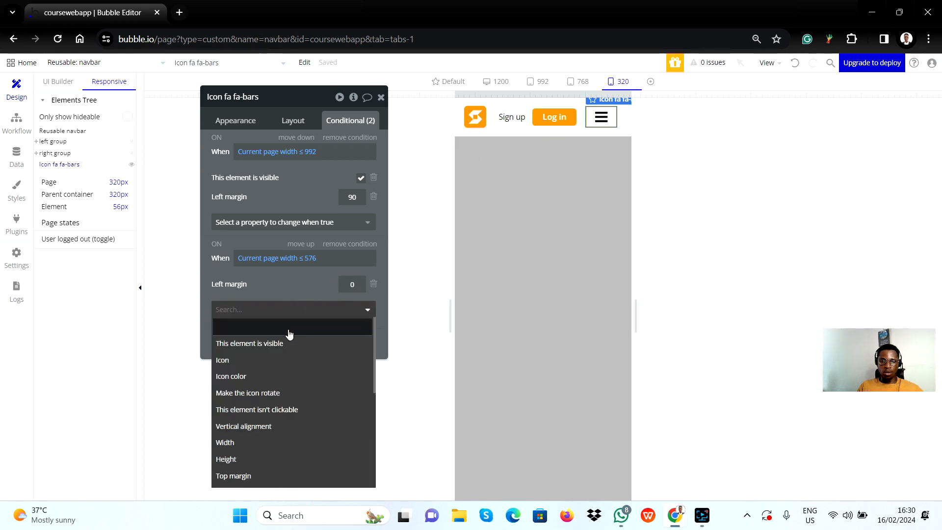
pyautogui.write('si')
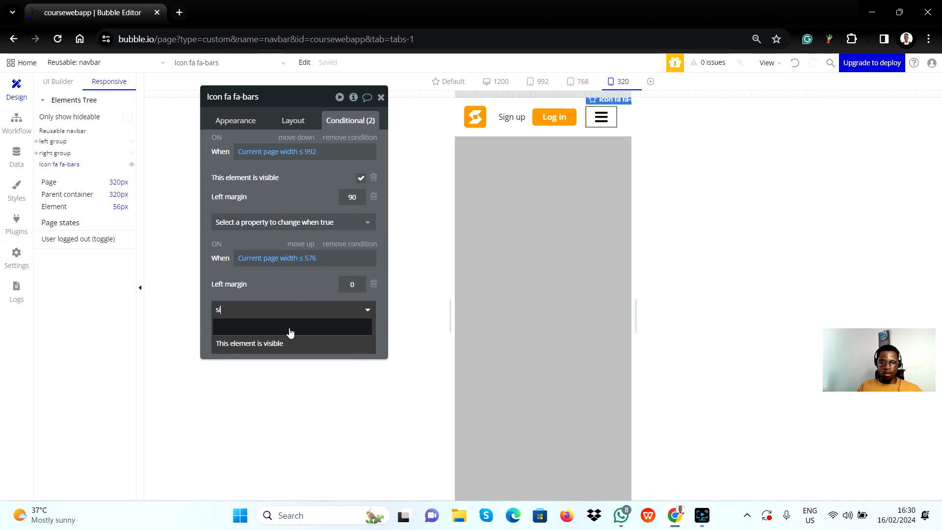
pyautogui.press('BackSpace')
pyautogui.press('BackSpace')
pyautogui.press('Escape')
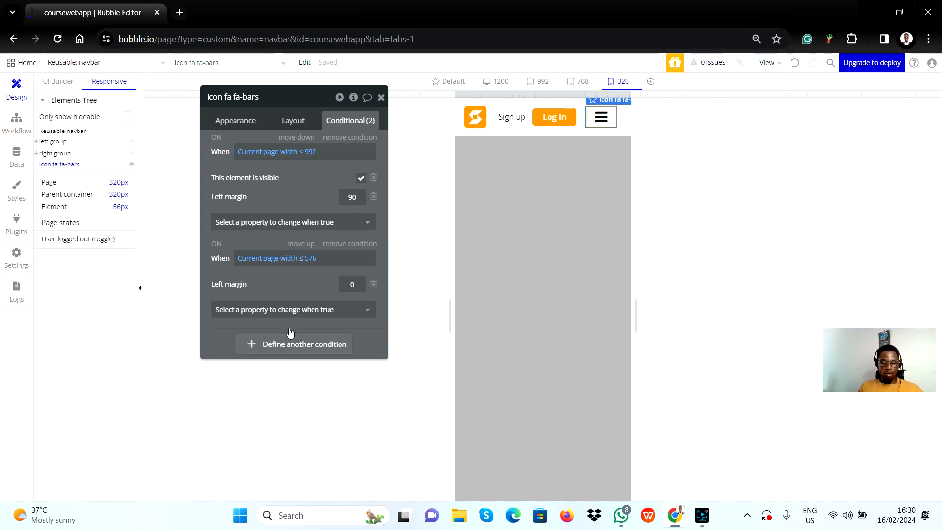
# Add a width of 39 px to the hamburger icon's 'Current page width ≤ 576' condition
pyautogui.click(288, 311)
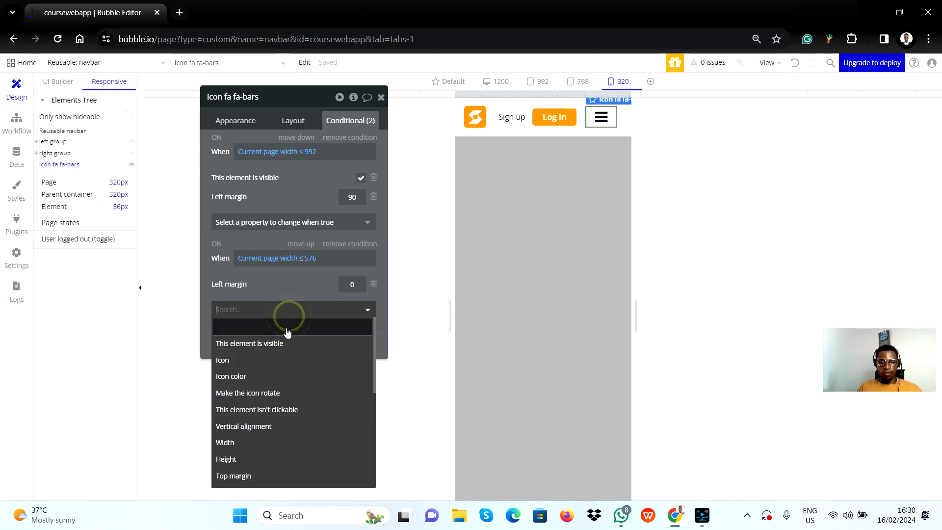
pyautogui.write('wi')
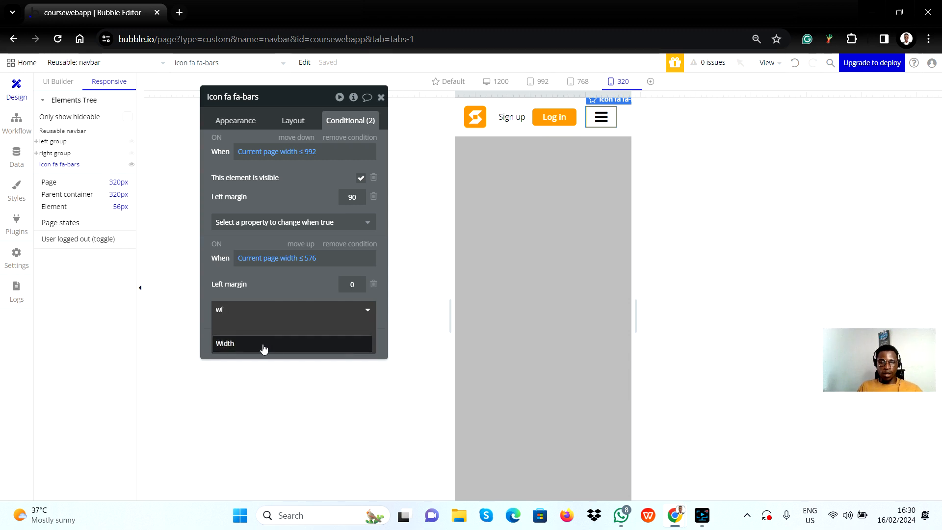
pyautogui.click(263, 344)
pyautogui.doubleClick(334, 306)
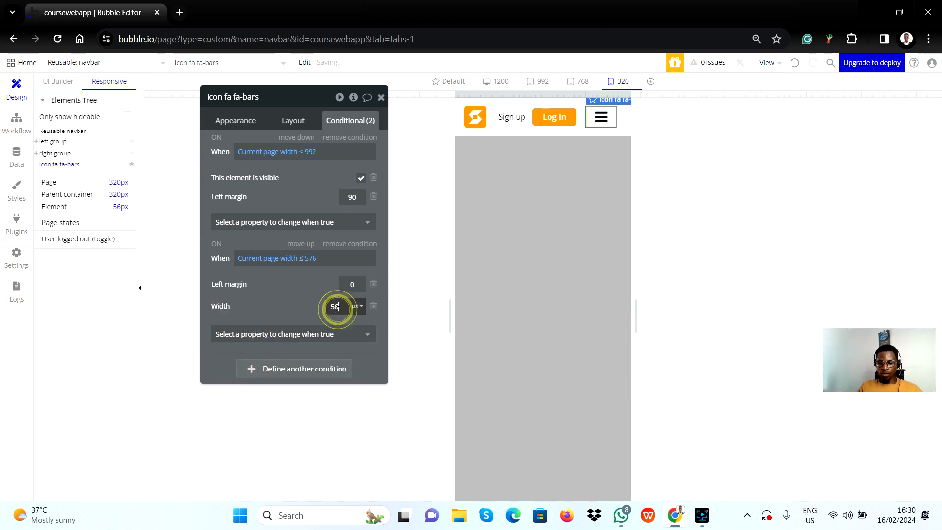
pyautogui.write('49')
pyautogui.press('Down')
pyautogui.press('Down')
pyautogui.press('Down')
pyautogui.press('Down')
pyautogui.press('Down')
pyautogui.press('Down')
pyautogui.press('Down')
pyautogui.press('Down')
pyautogui.press('Down')
pyautogui.press('Down')
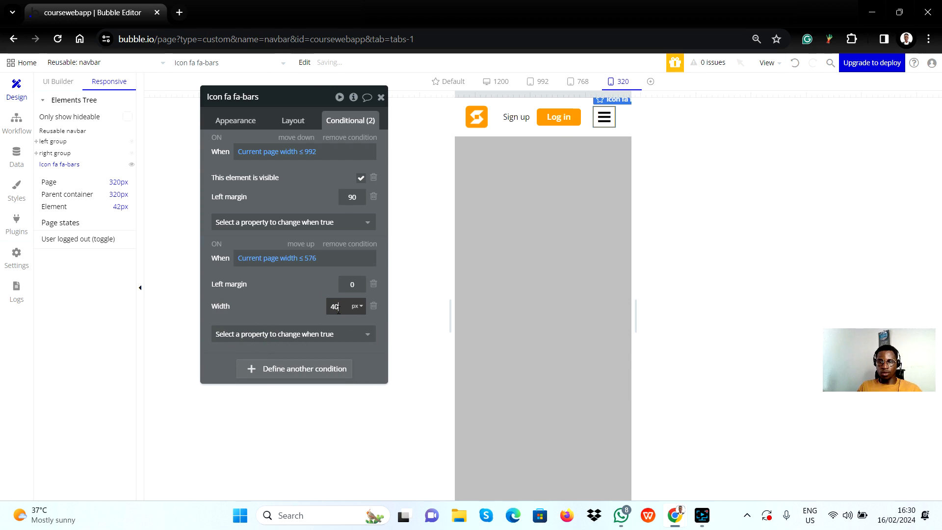
# Add a height of 29 px to the hamburger icon's 'Current page width ≤ 576' condition
pyautogui.click(320, 334)
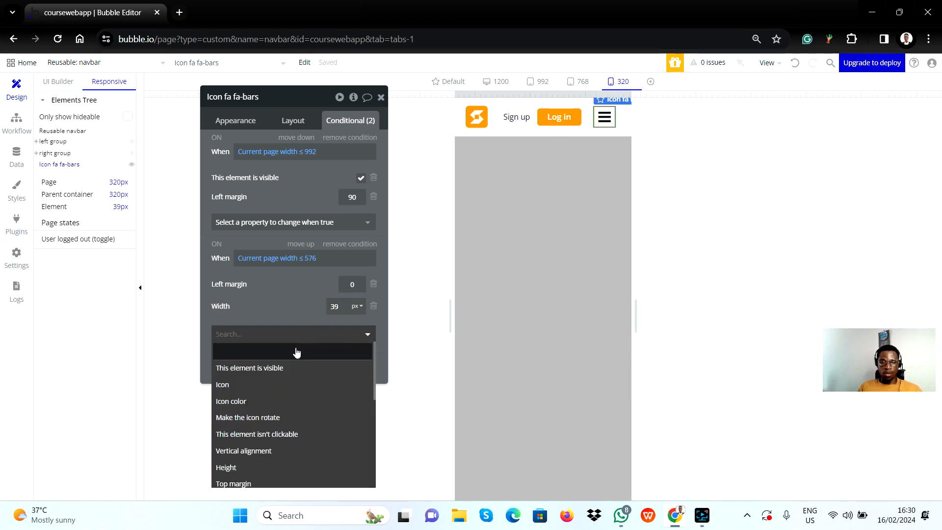
pyautogui.write('hei')
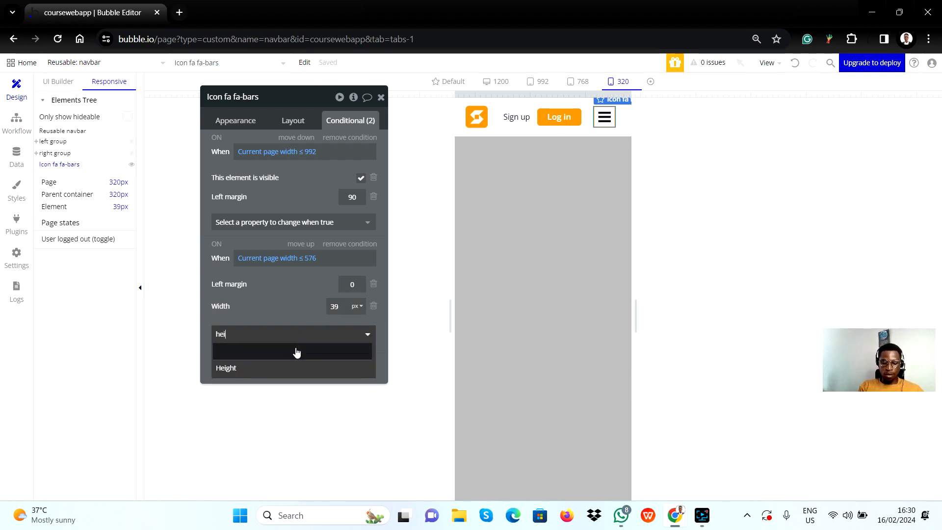
pyautogui.click(293, 373)
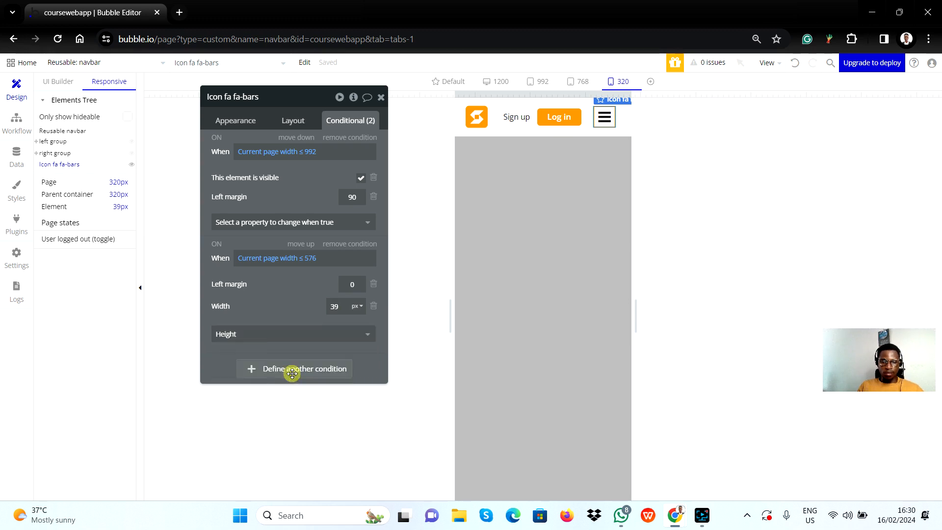
pyautogui.click(332, 304)
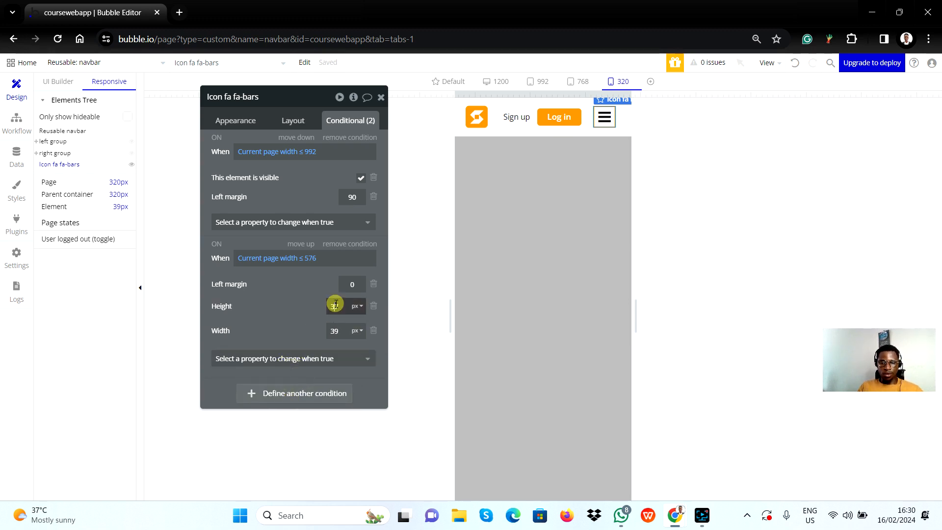
pyautogui.press('BackSpace')
pyautogui.write('5')
pyautogui.press('Down')
pyautogui.press('Down')
pyautogui.press('Down')
pyautogui.press('Down')
pyautogui.press('Down')
pyautogui.press('Down')
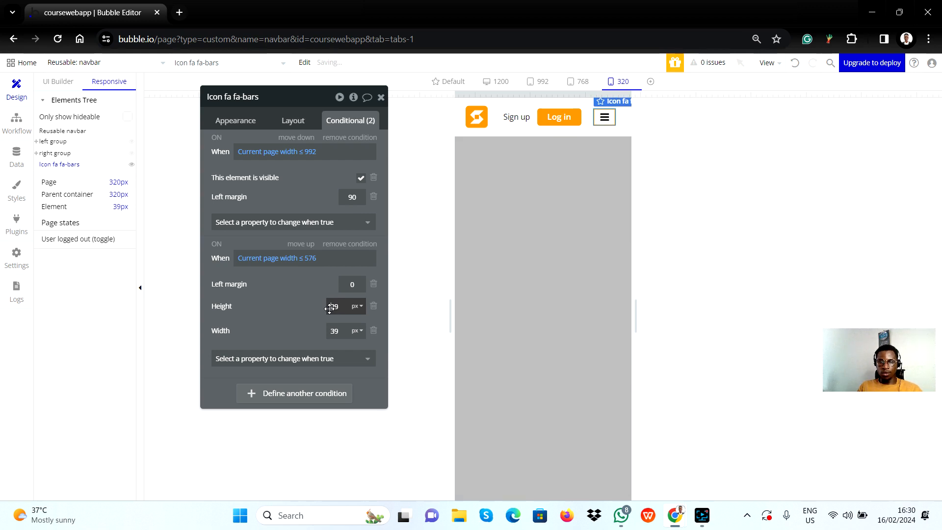
# Add a right padding of 6 to the navbar's 'Current page width ≤ 576' condition and close its property editor
pyautogui.click(509, 150)
pyautogui.click(542, 175)
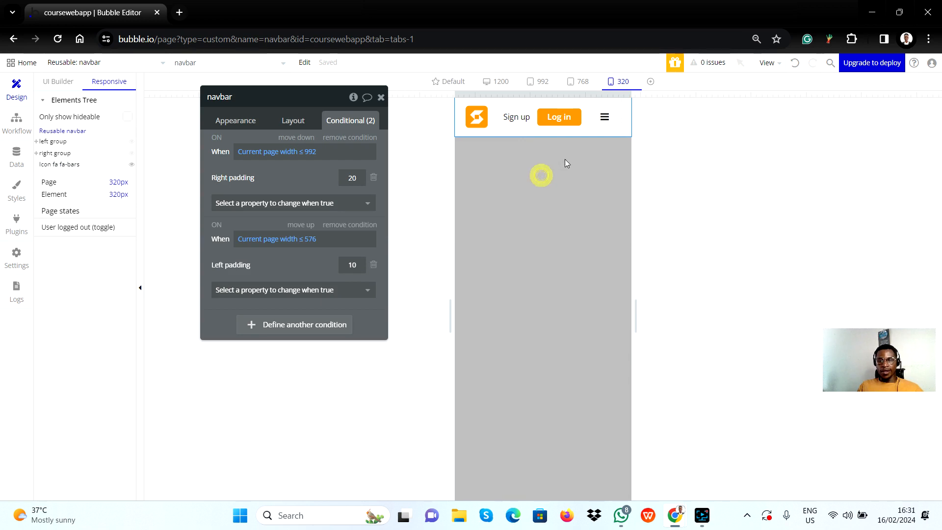
pyautogui.click(626, 126)
pyautogui.click(616, 131)
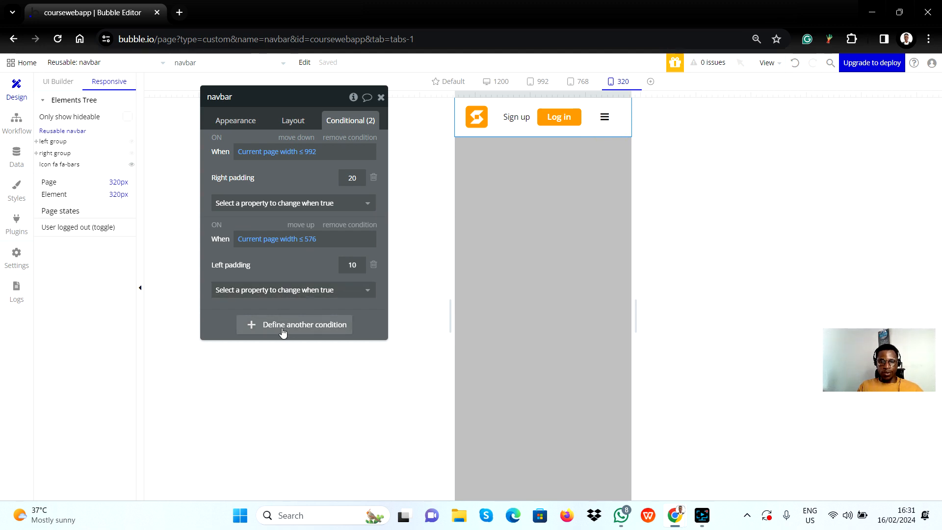
pyautogui.click(316, 289)
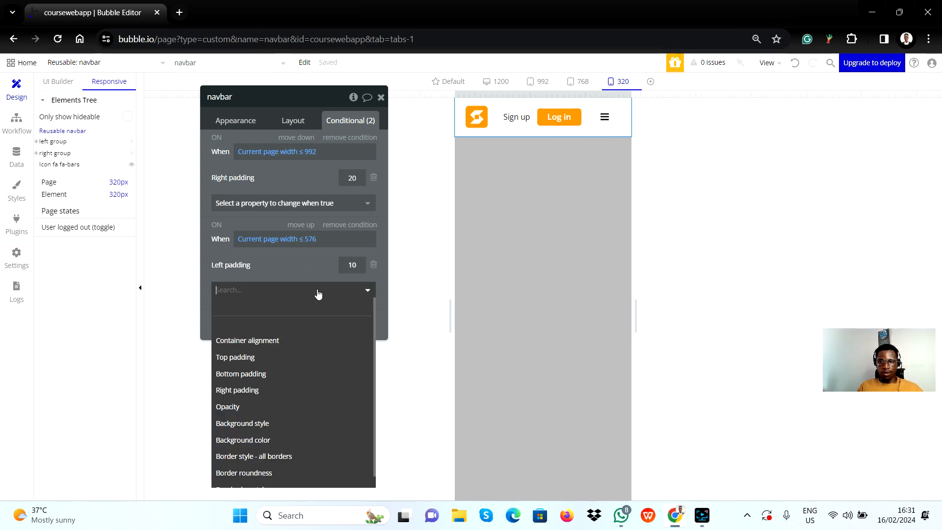
pyautogui.click(276, 272)
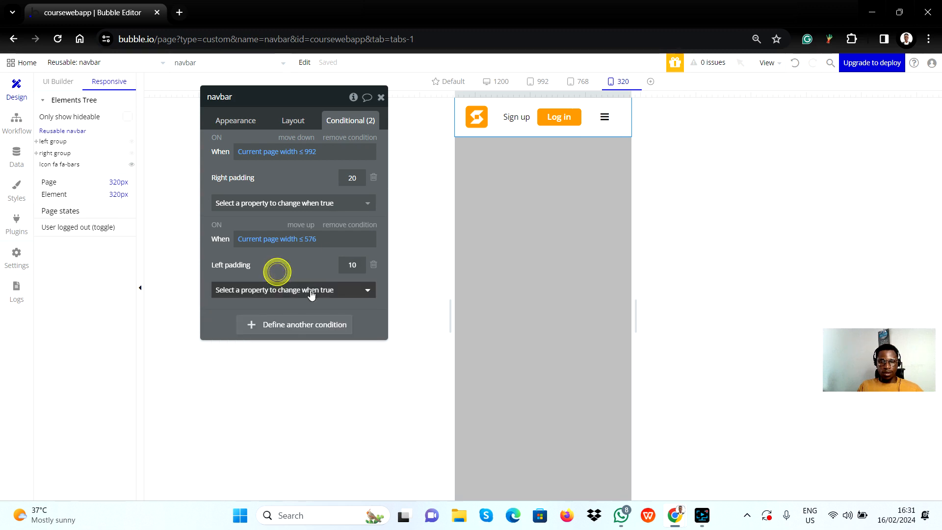
pyautogui.click(266, 293)
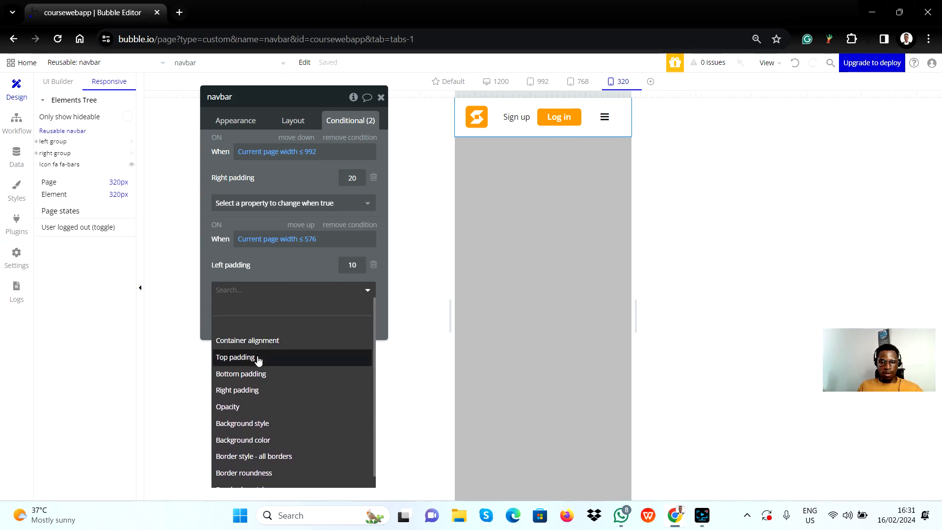
pyautogui.click(245, 390)
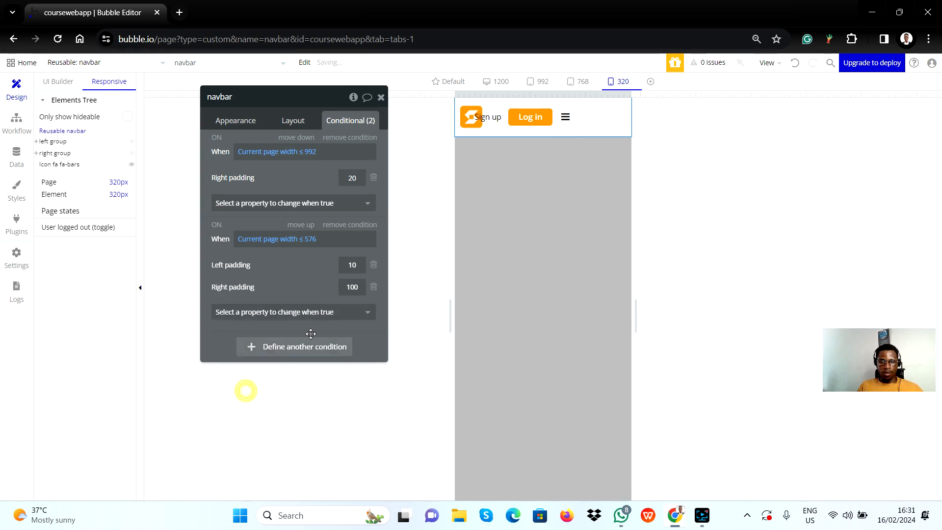
pyautogui.click(352, 285)
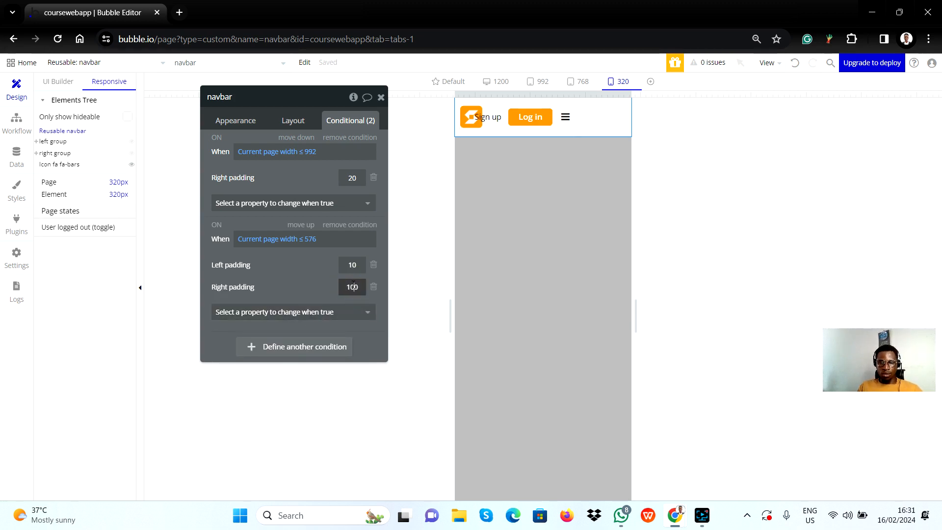
pyautogui.press('BackSpace')
pyautogui.press('BackSpace')
pyautogui.press('BackSpace')
pyautogui.write('55')
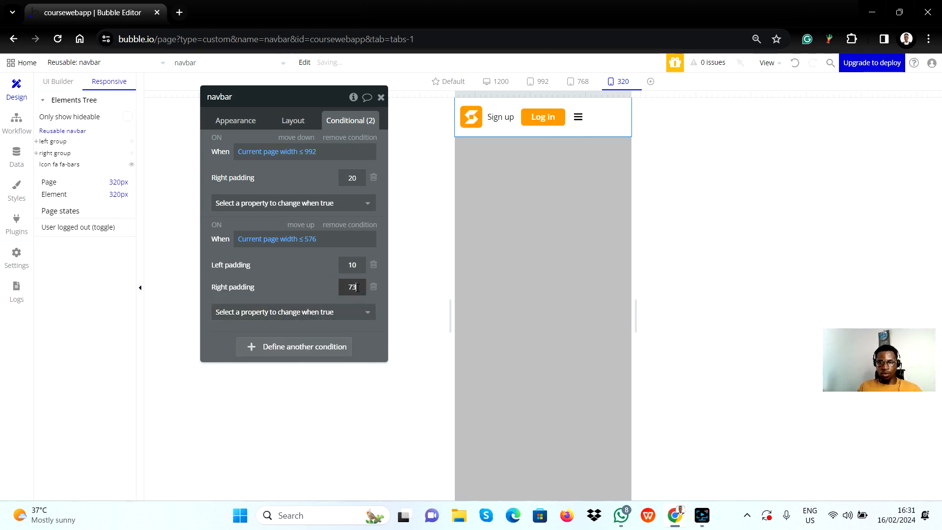
pyautogui.press('Down')
pyautogui.press('Down')
pyautogui.press('Down')
pyautogui.press('Down')
pyautogui.press('Down')
pyautogui.press('Down')
pyautogui.press('Down')
pyautogui.press('Down')
pyautogui.press('Down')
pyautogui.press('Down')
pyautogui.press('Down')
pyautogui.press('Down')
pyautogui.press('Down')
pyautogui.press('Down')
pyautogui.press('Down')
pyautogui.press('Down')
pyautogui.press('Down')
pyautogui.press('Down')
pyautogui.press('Down')
pyautogui.press('Down')
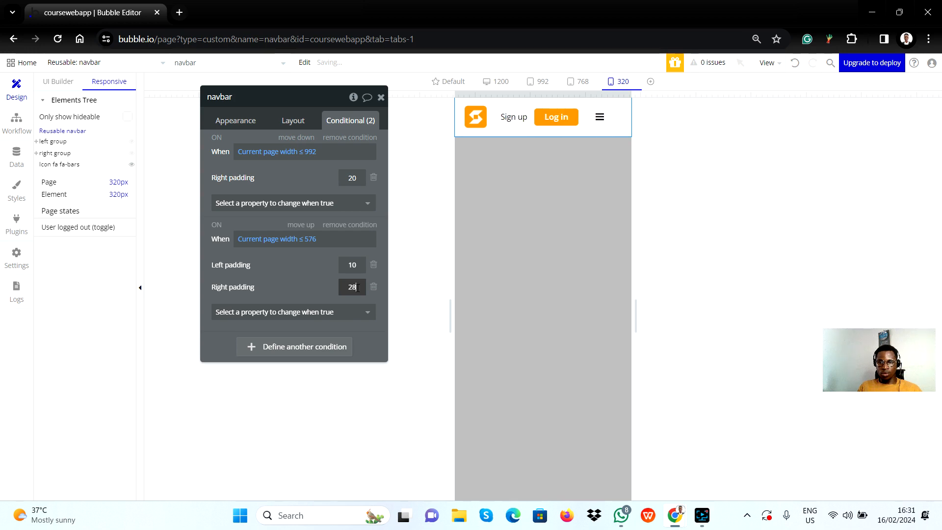
pyautogui.press('Down')
pyautogui.press('Down')
pyautogui.press('Down')
pyautogui.press('Down')
pyautogui.press('Down')
pyautogui.press('Down')
pyautogui.press('Down')
pyautogui.press('Down')
pyautogui.press('Down')
pyautogui.press('Down')
pyautogui.press('Down')
pyautogui.press('Down')
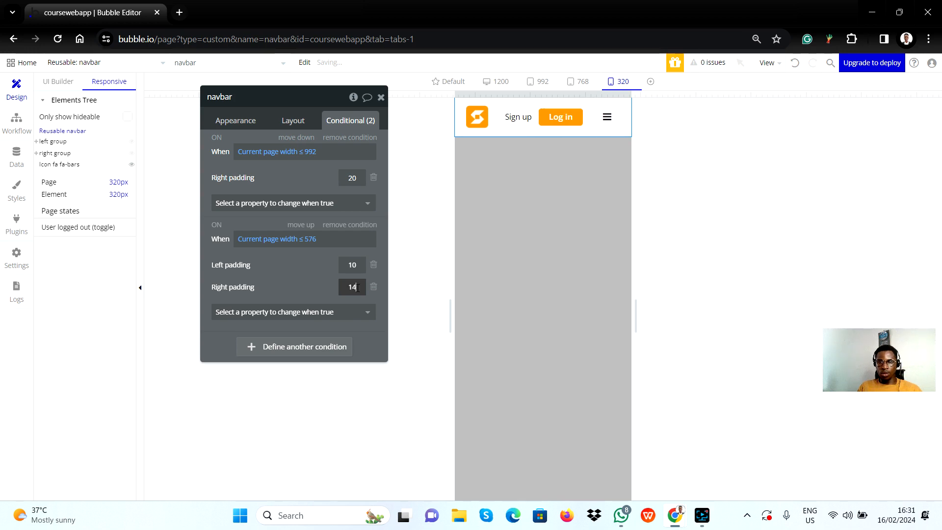
pyautogui.press('Down')
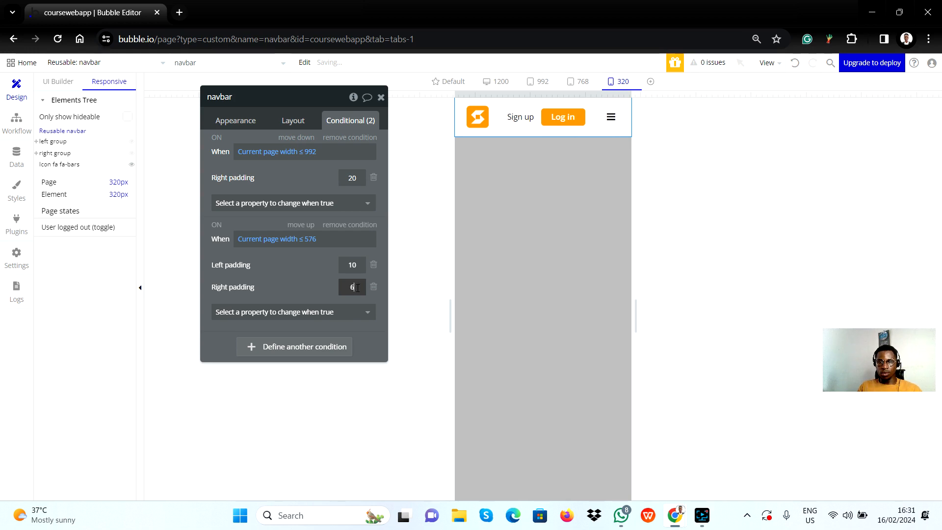
pyautogui.click(276, 217)
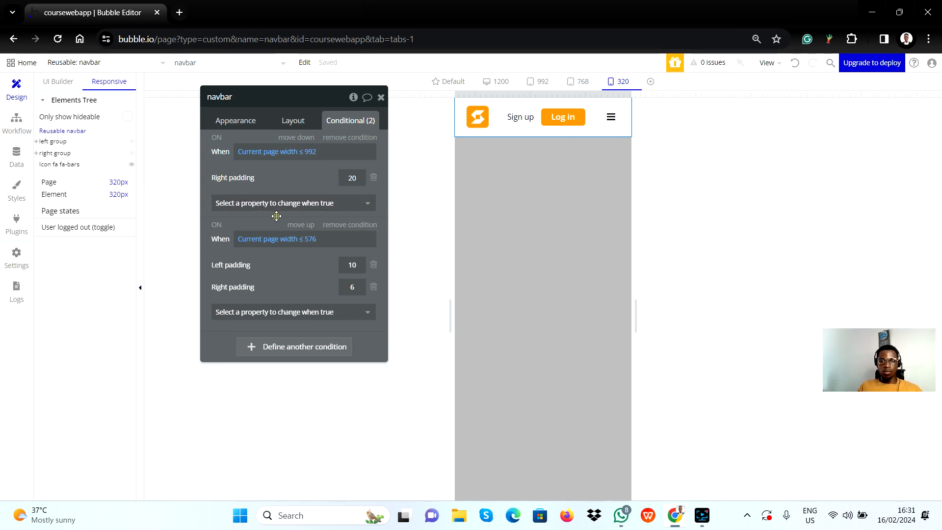
pyautogui.click(381, 97)
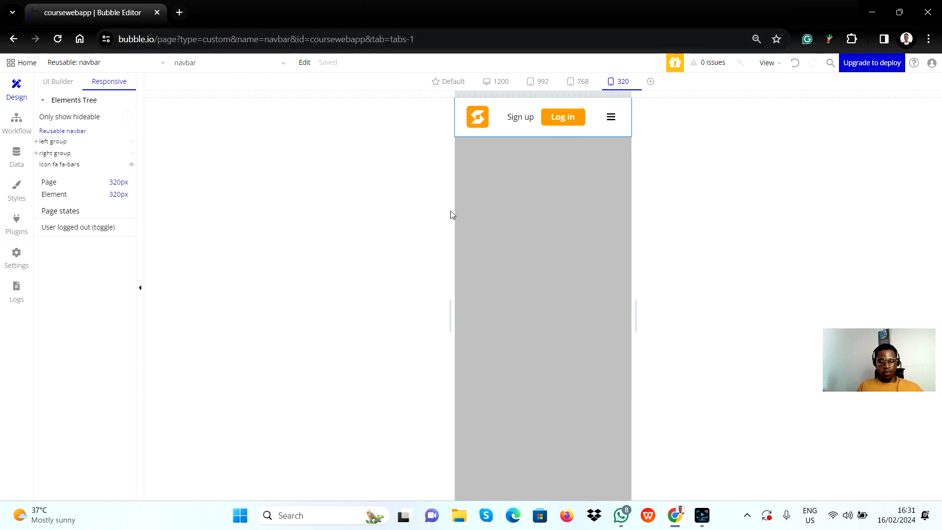
# Compare the navbar at the 320 breakpoint with the mobile home page header in Figma, returning to Bubble
pyautogui.hotkey('alt', 'Tab')
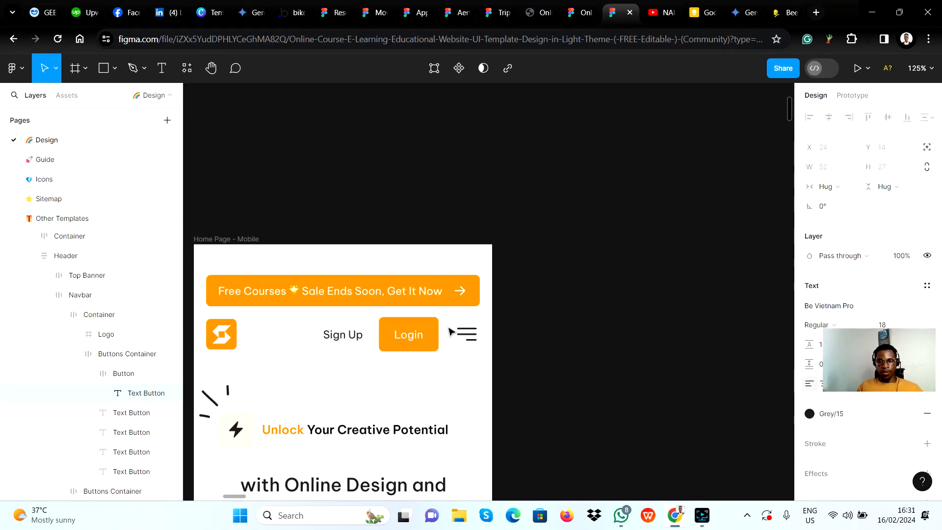
pyautogui.hotkey('alt', 'Tab')
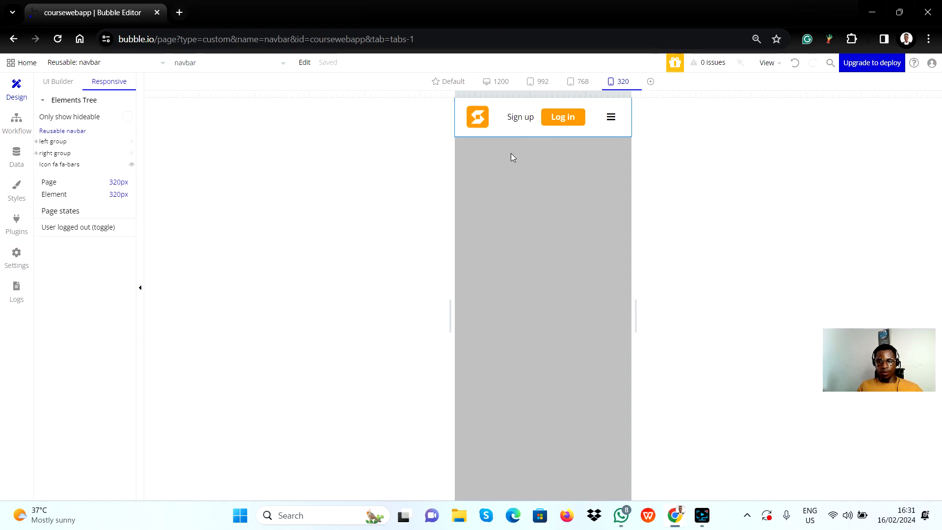
pyautogui.hotkey('alt', 'Tab')
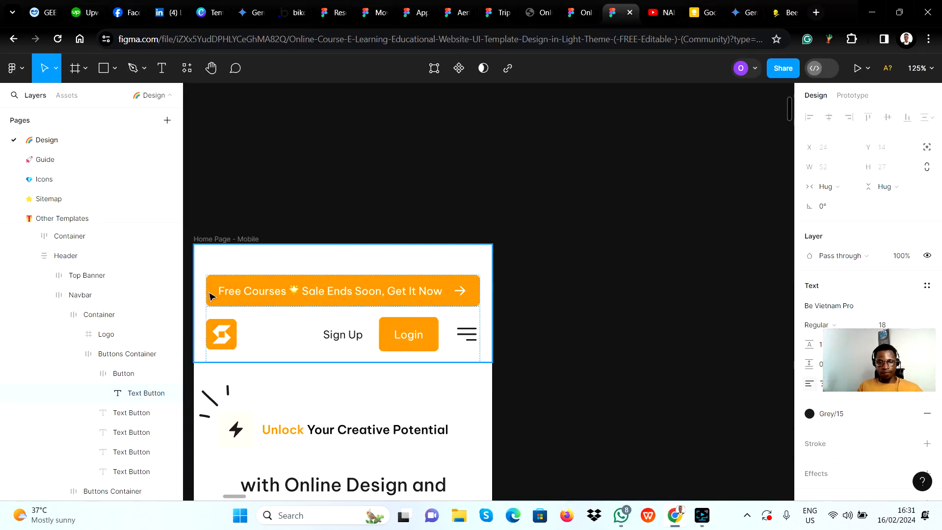
pyautogui.hotkey('alt', 'Tab')
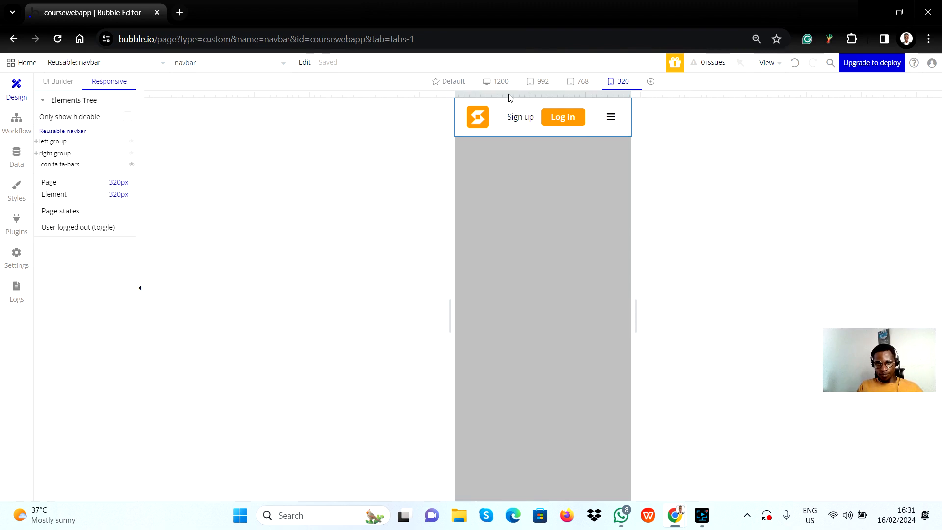
# Review the navbar's layout across the default, 1200, 992, 768 and 320 breakpoints, finishing at 1200
pyautogui.click(578, 83)
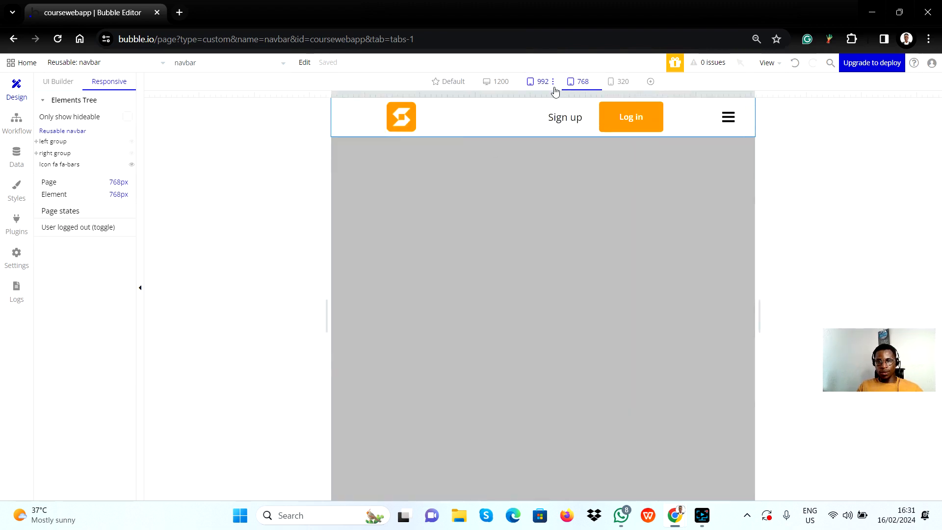
pyautogui.click(534, 86)
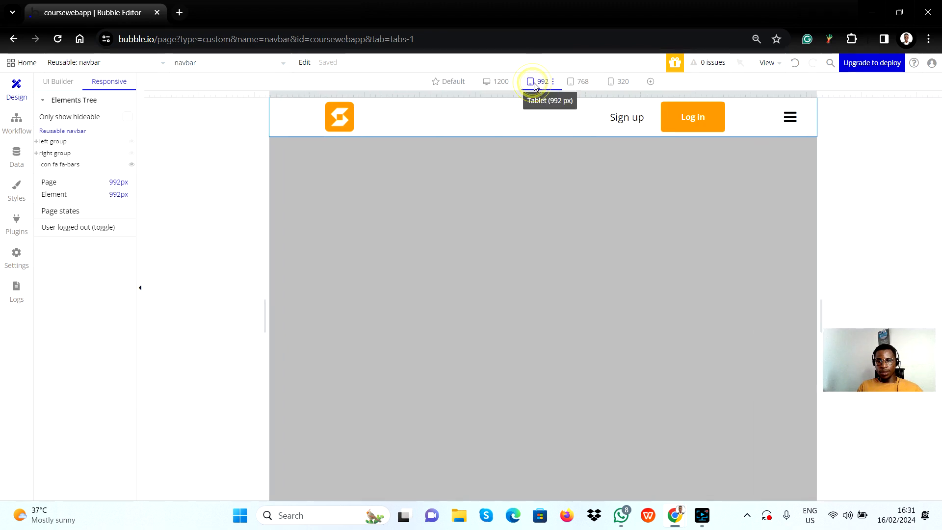
pyautogui.click(502, 85)
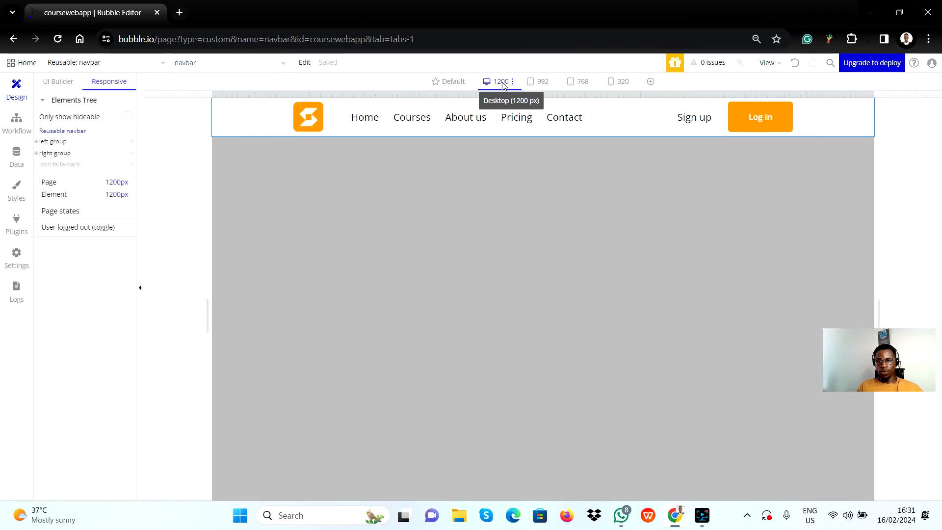
pyautogui.click(452, 85)
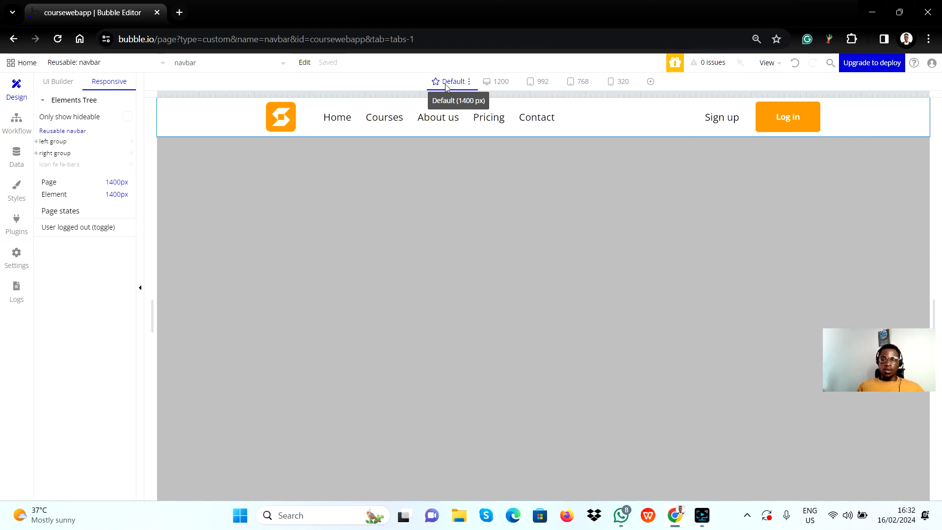
pyautogui.click(491, 84)
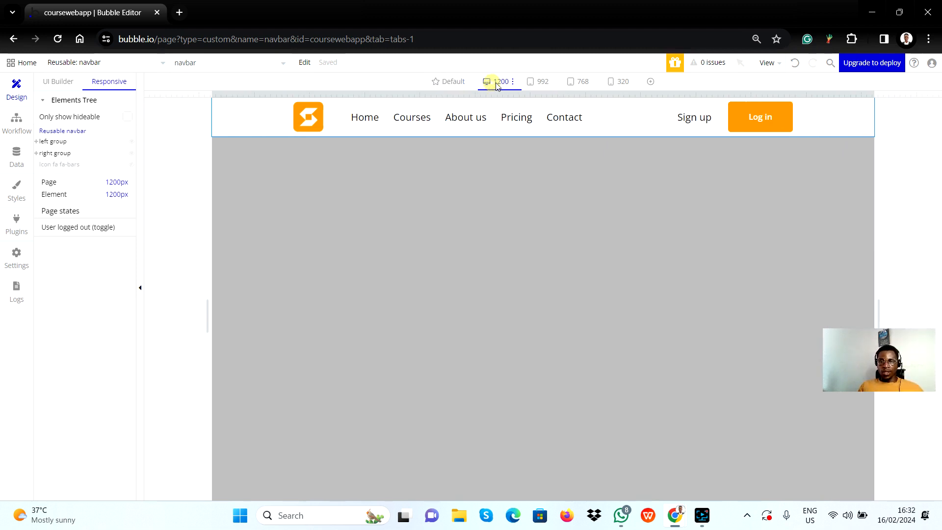
pyautogui.click(533, 84)
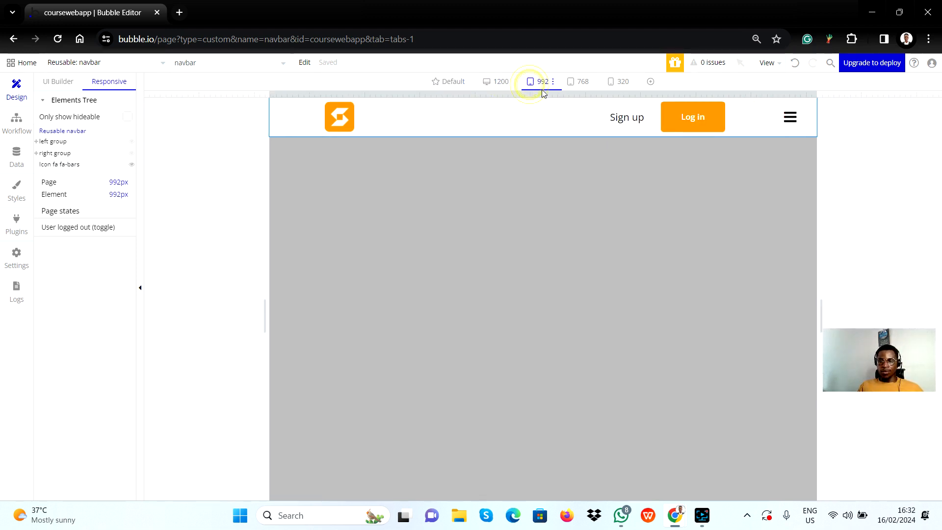
pyautogui.click(570, 86)
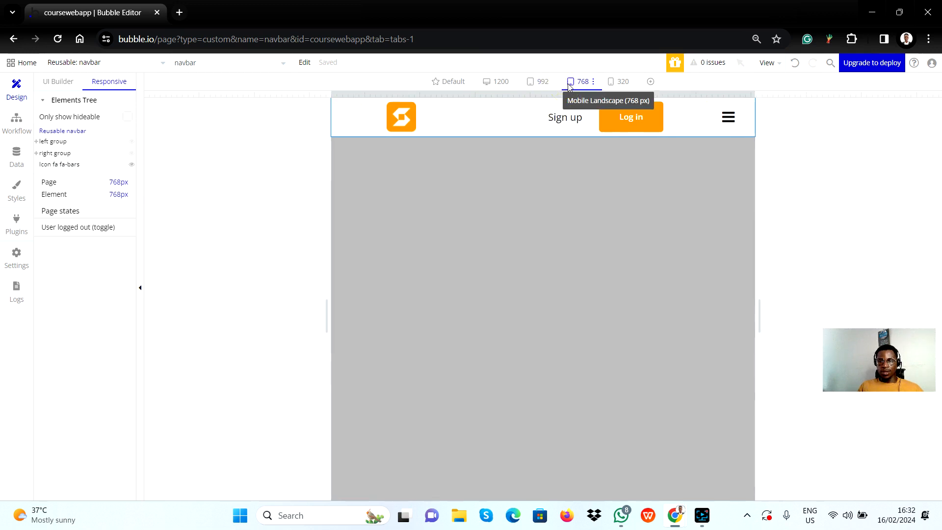
pyautogui.click(602, 87)
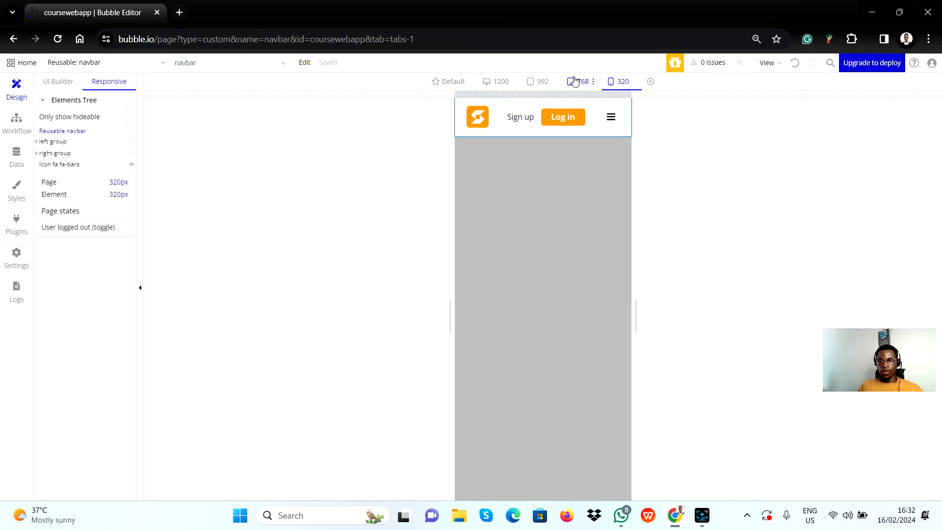
pyautogui.click(581, 83)
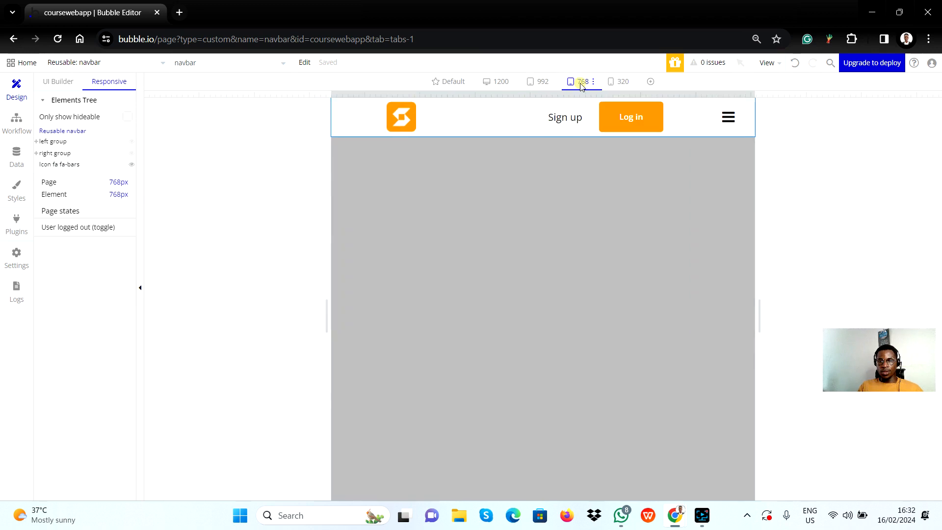
pyautogui.click(613, 86)
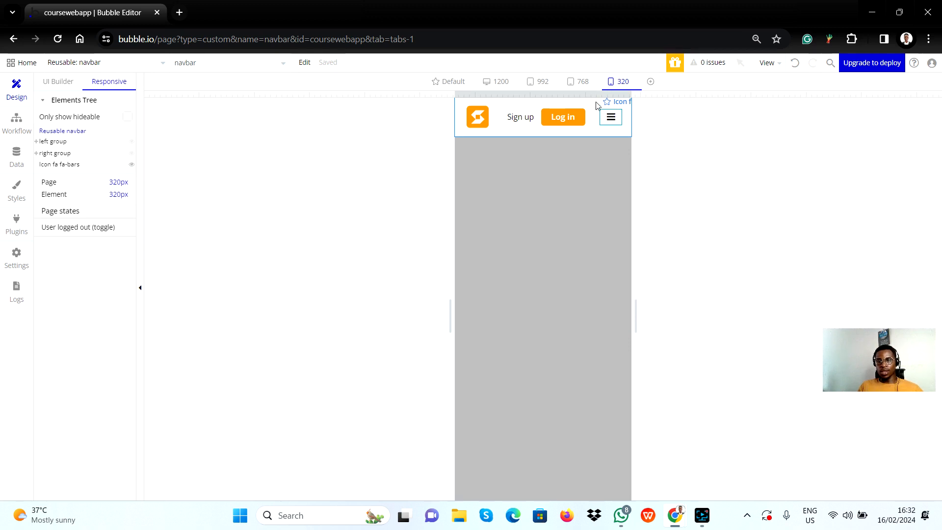
pyautogui.click(509, 88)
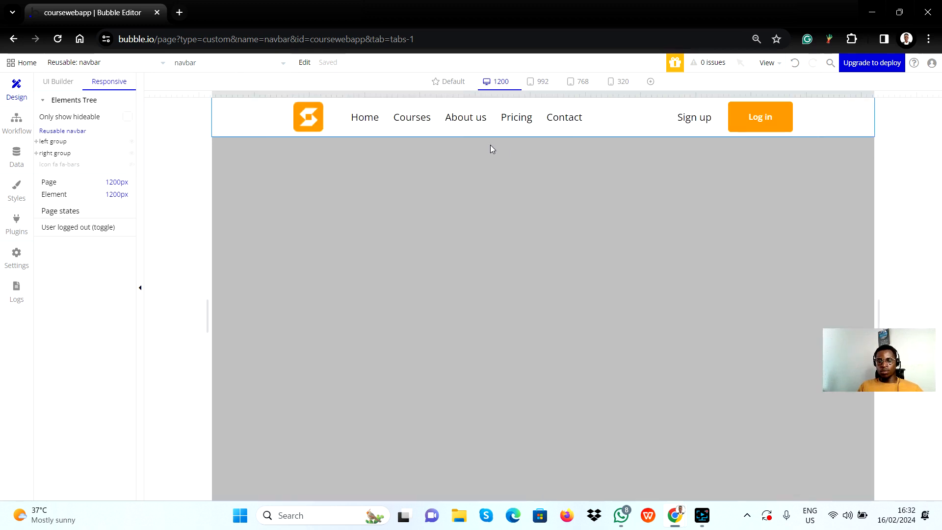